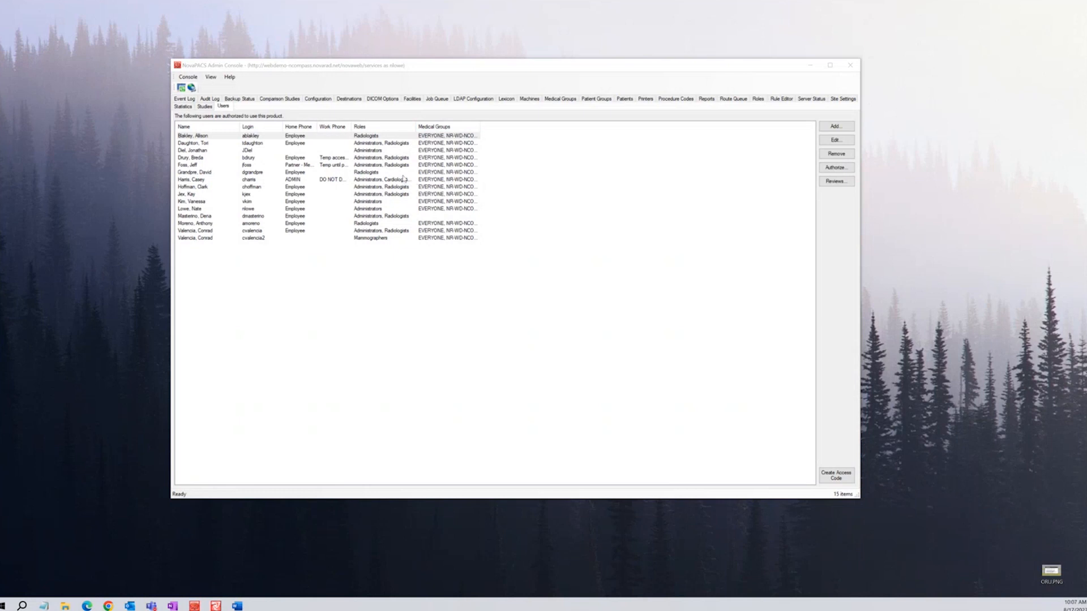
# Re-sort the Users list by role both ways, then by name descending and ascending, and begin a new user
pyautogui.click(387, 128)
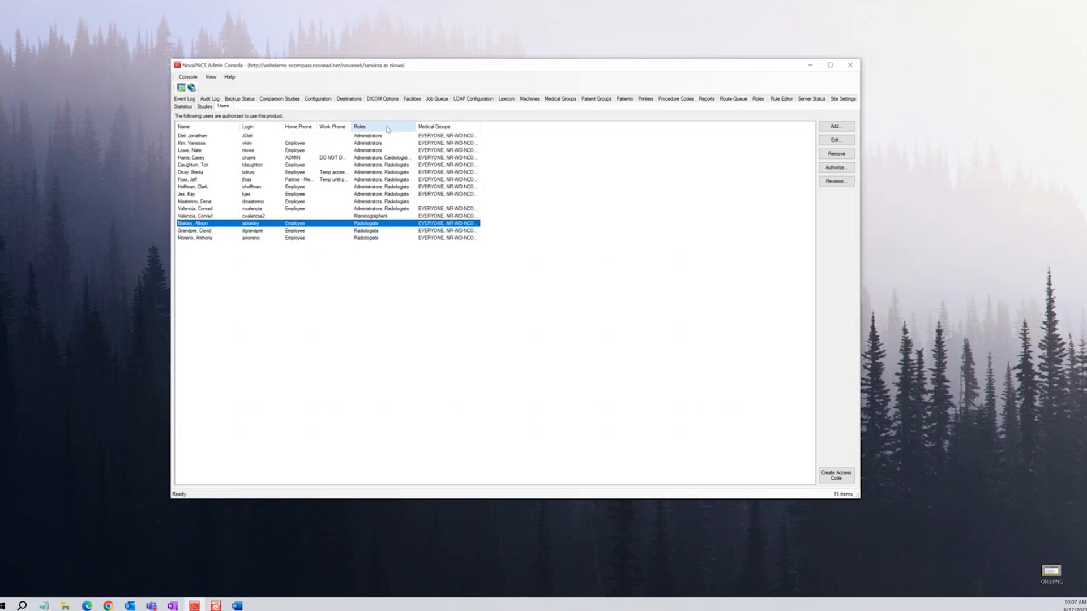
pyautogui.click(387, 127)
pyautogui.click(388, 128)
pyautogui.click(211, 128)
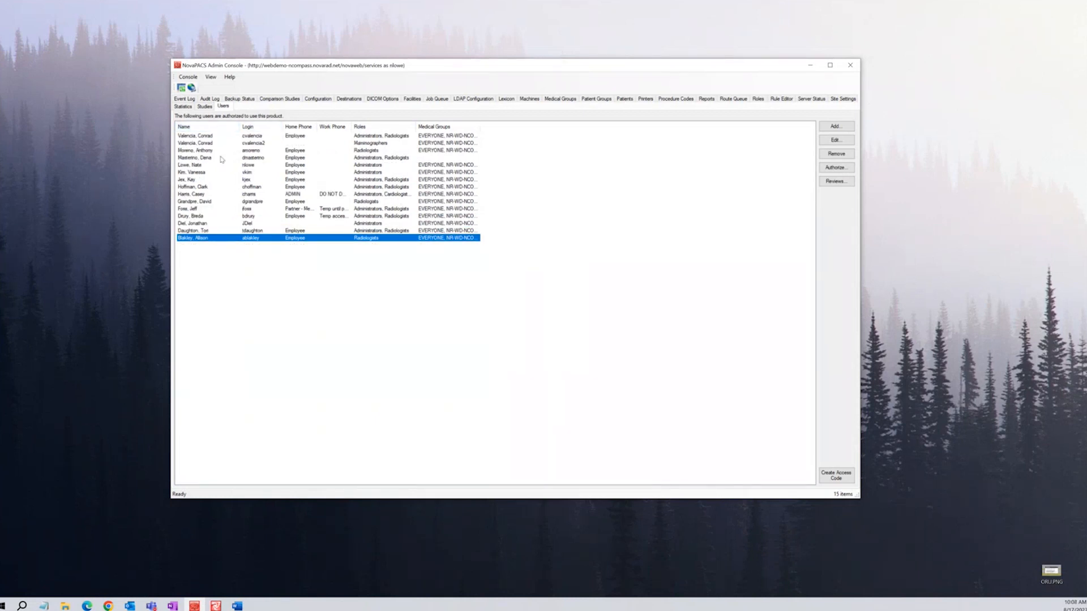
pyautogui.click(211, 127)
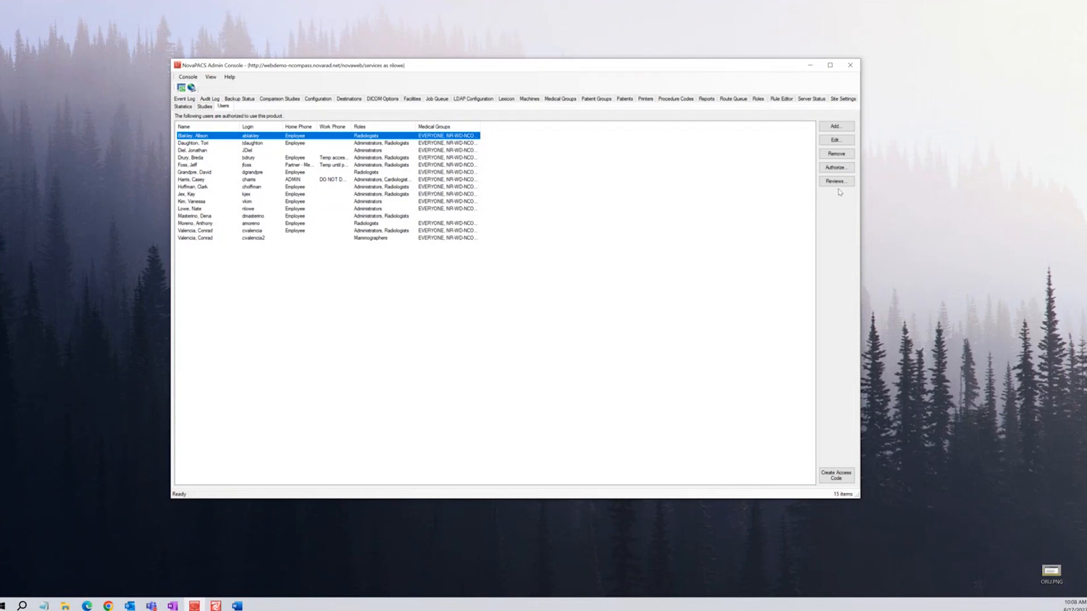
pyautogui.click(836, 127)
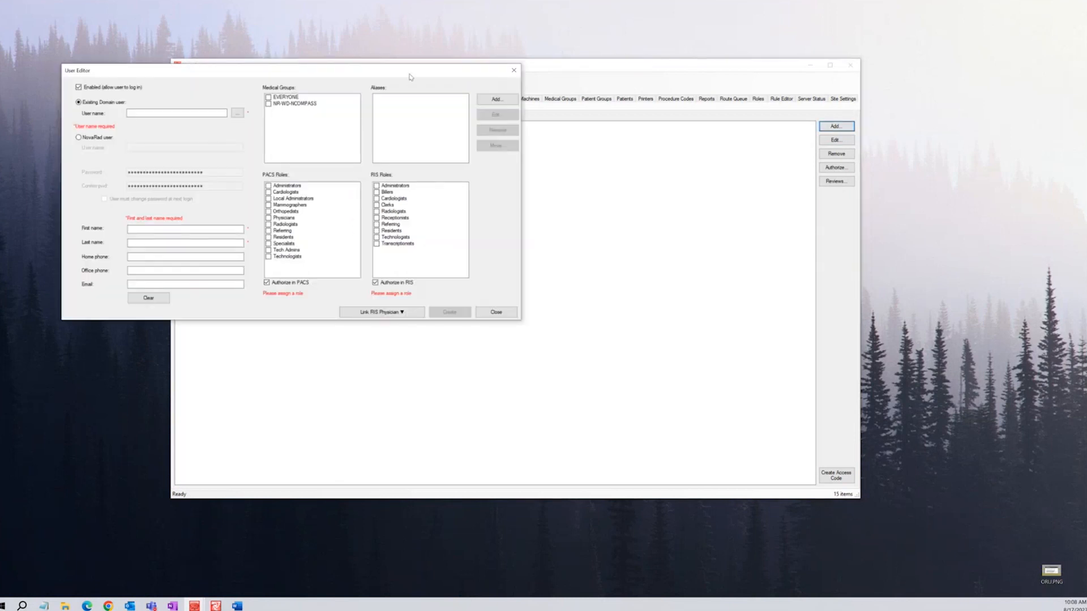
# Centre the blank User Editor and browse the directory from the User name field
pyautogui.moveTo(410, 77); pyautogui.dragTo(643, 155)
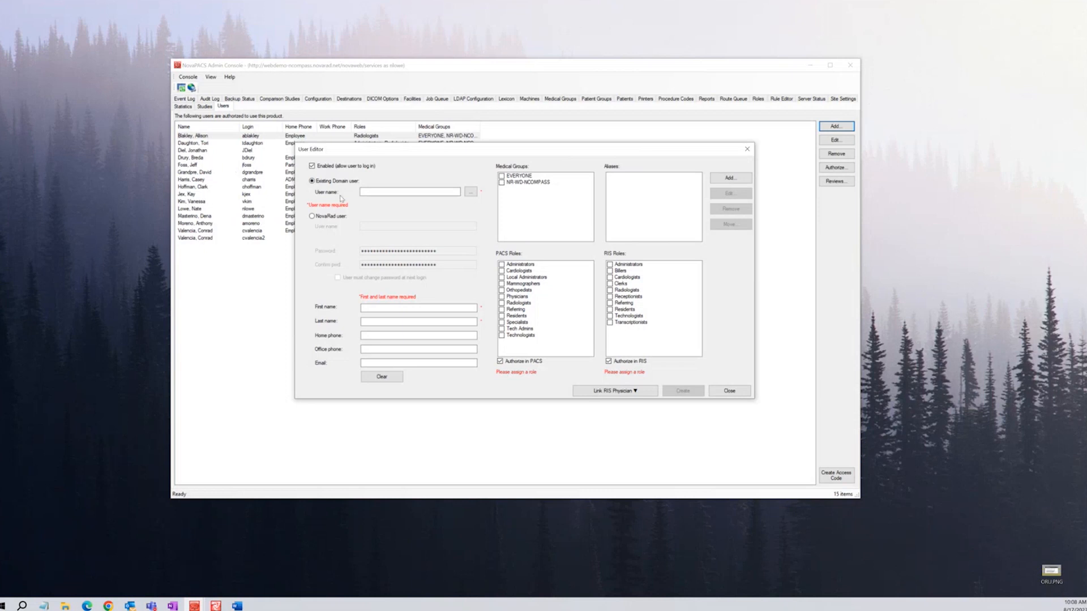
pyautogui.click(363, 192)
pyautogui.click(470, 193)
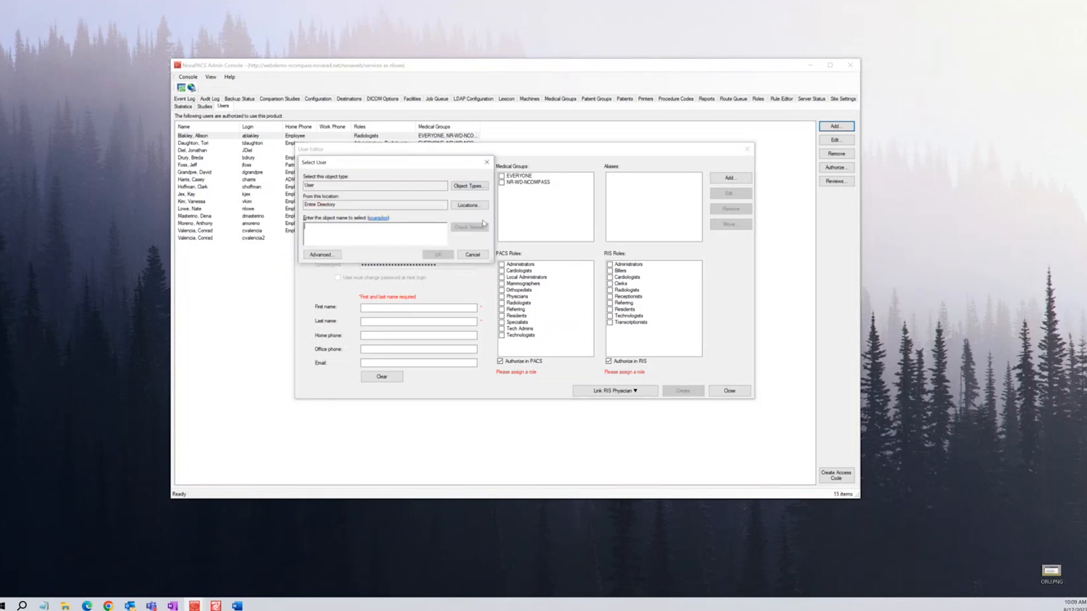
# Search the directory for 'tesat' and fill the user details from the Test Results account
pyautogui.moveTo(436, 159); pyautogui.dragTo(489, 202)
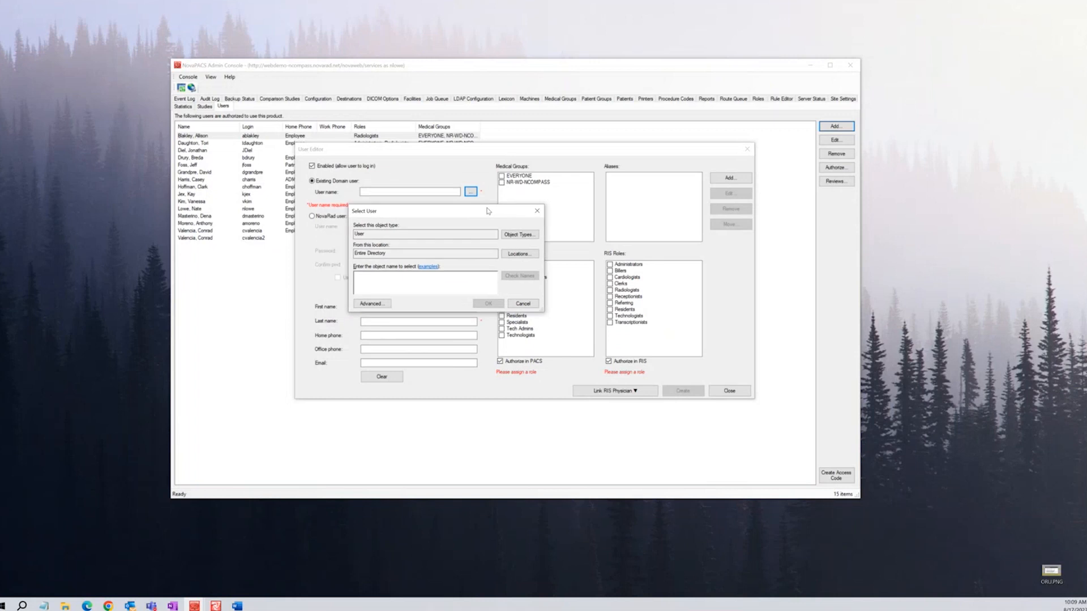
pyautogui.write('tesat')
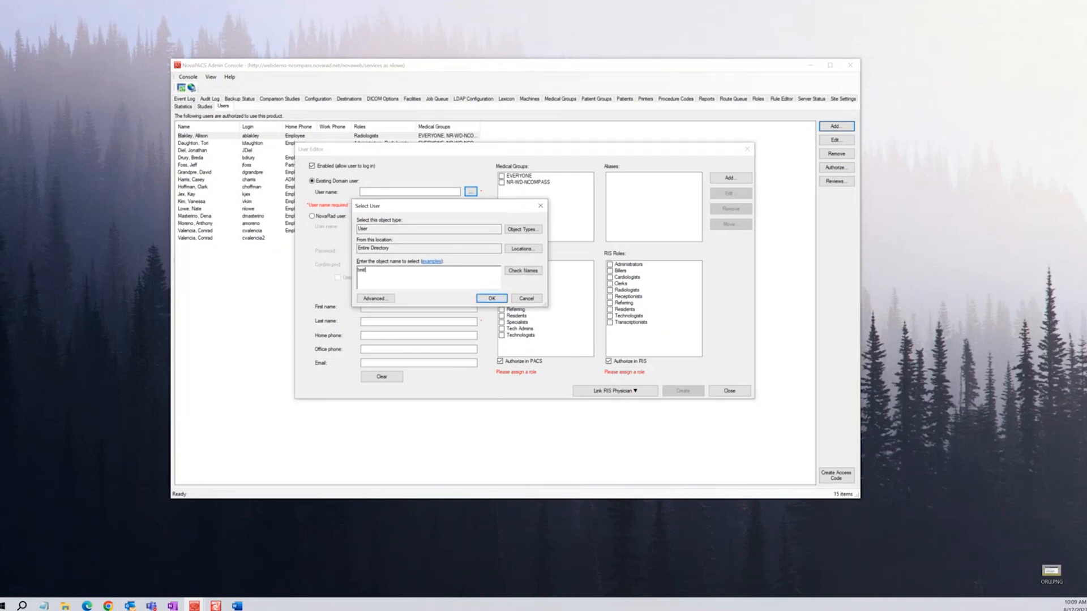
pyautogui.click(521, 270)
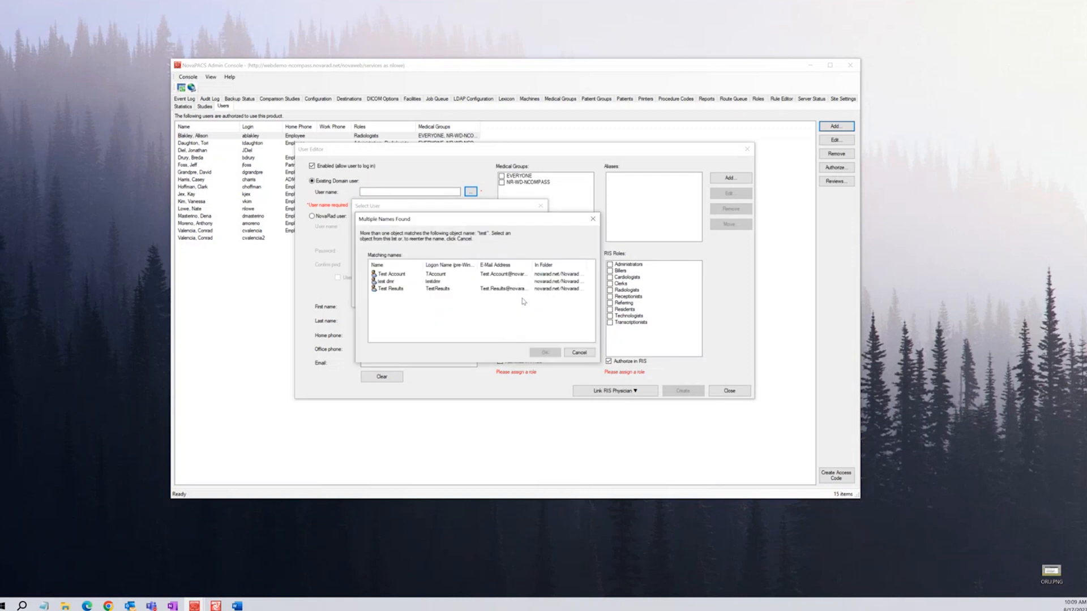
pyautogui.click(406, 289)
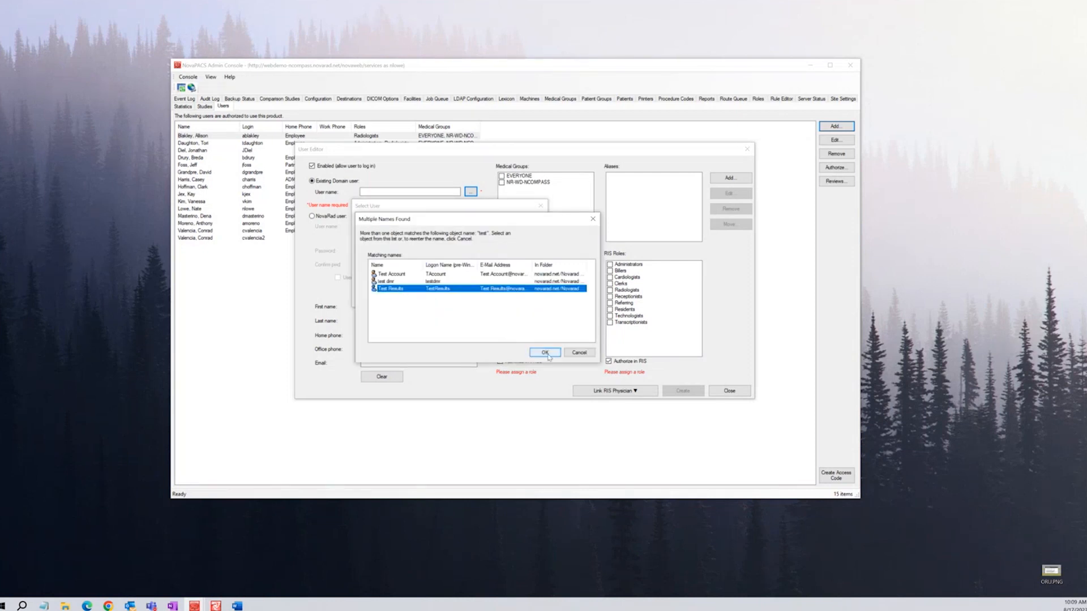
pyautogui.click(545, 353)
pyautogui.click(491, 299)
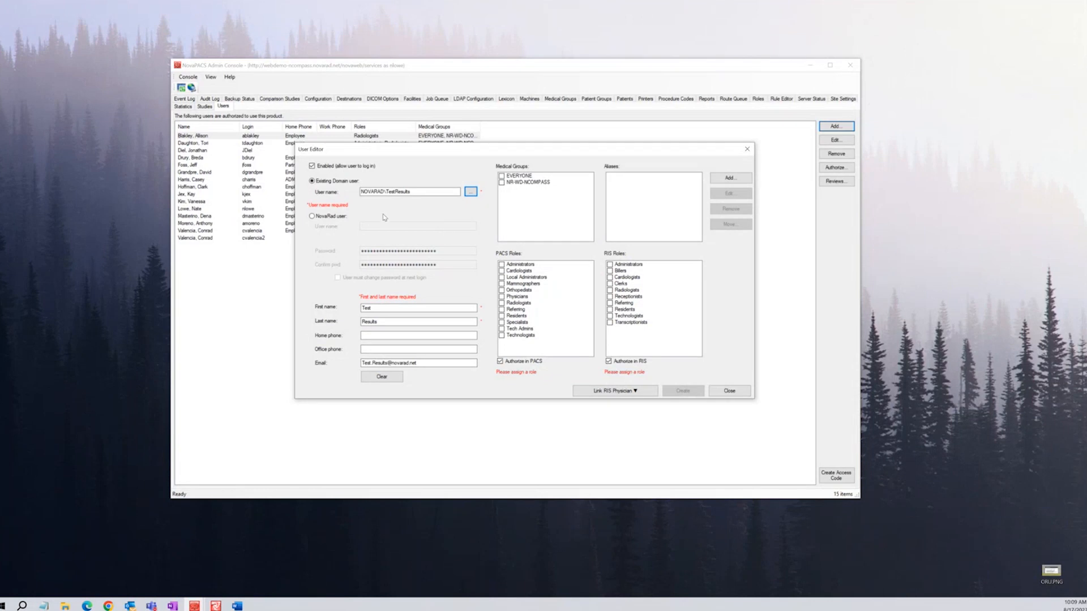
# Make it a NovaRad local user with login 'test' and a password that must change at next login
pyautogui.click(339, 222)
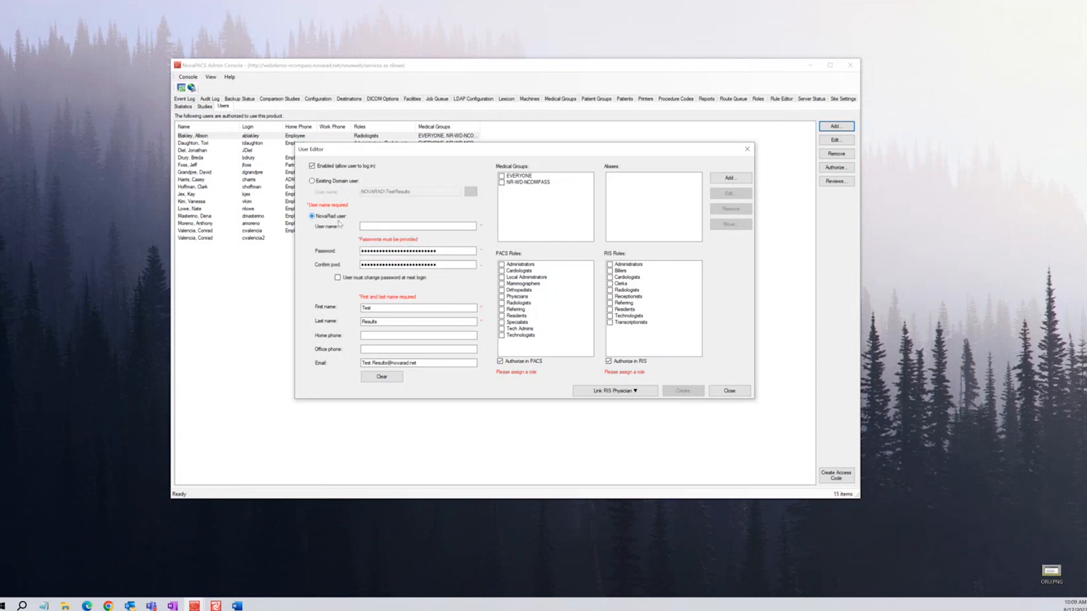
pyautogui.click(380, 226)
pyautogui.write('test')
pyautogui.press('Tab')
pyautogui.write('••••••••')
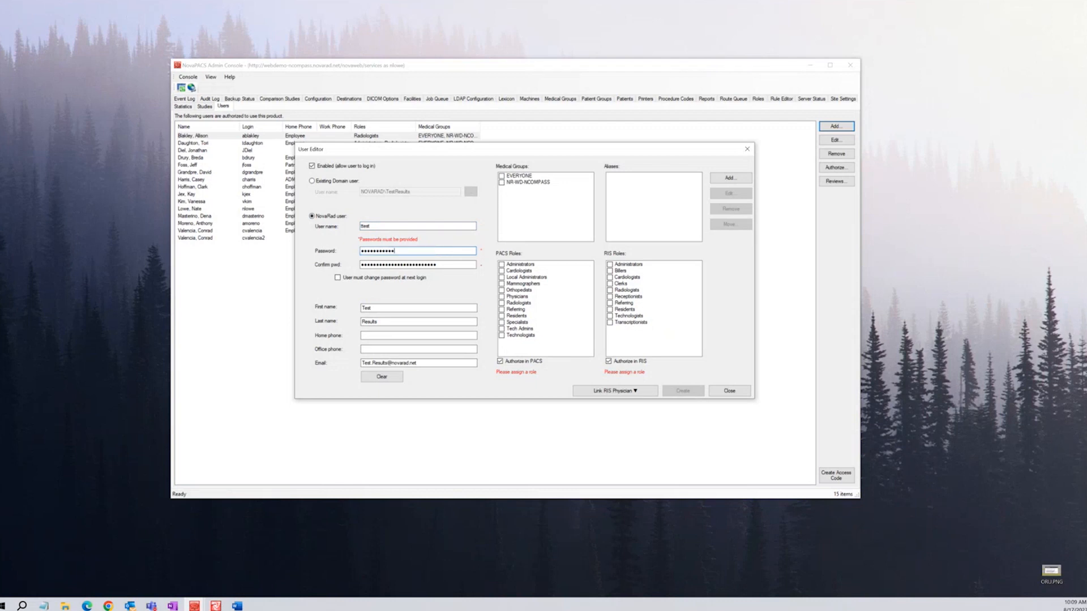
pyautogui.press('Tab')
pyautogui.write('Password123')
pyautogui.press('Tab')
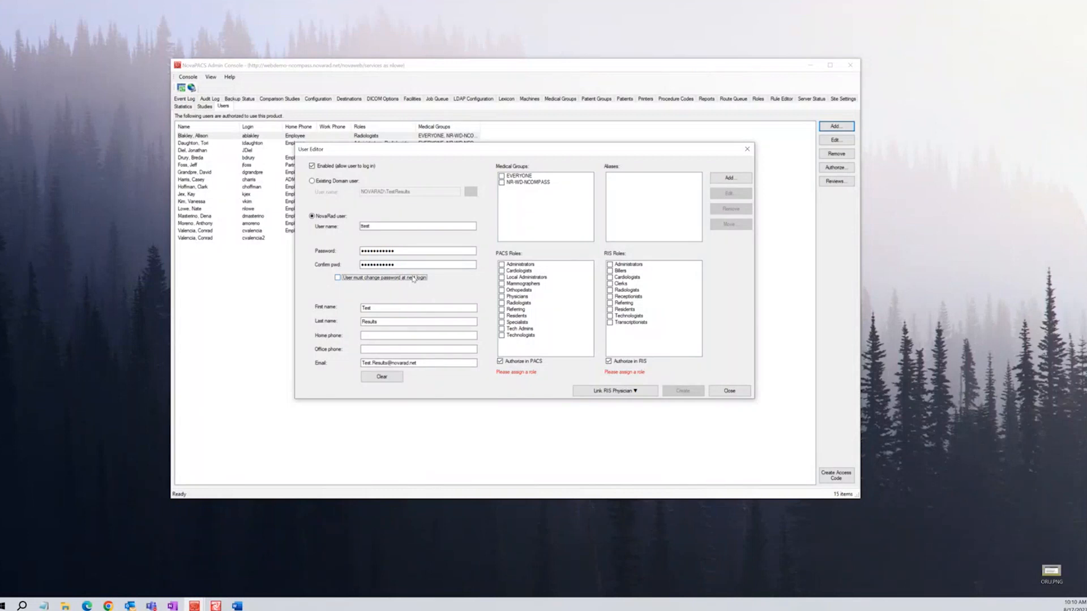
pyautogui.click(387, 279)
# Clear the pre-filled first name, last name and e-mail address
pyautogui.click(381, 308)
pyautogui.click(382, 309)
pyautogui.doubleClick(382, 308)
pyautogui.press('BackSpace')
pyautogui.doubleClick(388, 319)
pyautogui.press('BackSpace')
pyautogui.doubleClick(474, 362)
pyautogui.press('BackSpace')
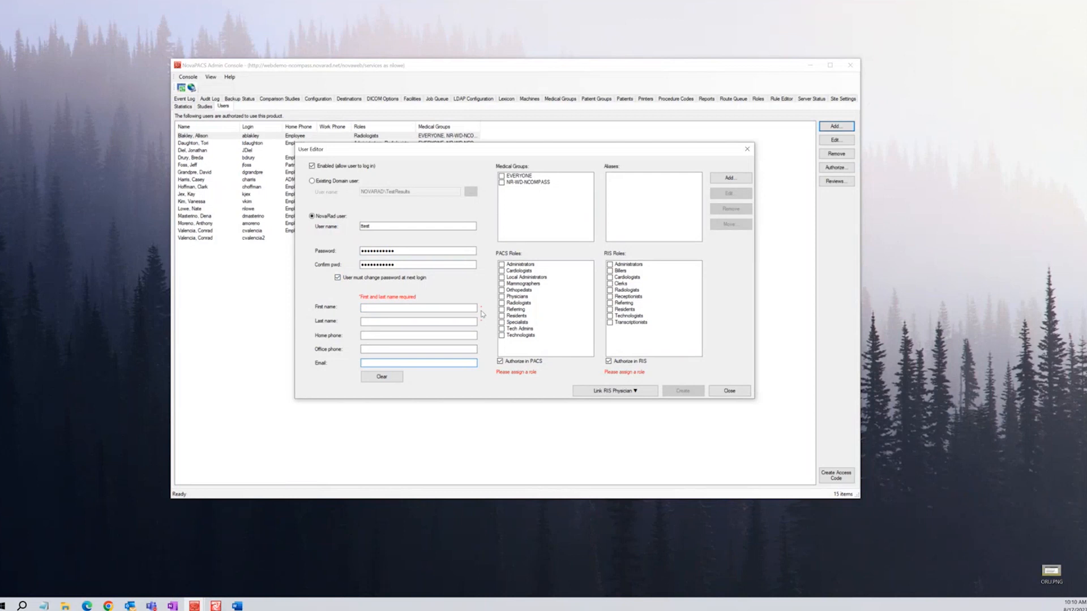
# Enter first name 'ttest' and last name 'test', leaving the e-mail empty
pyautogui.click(386, 309)
pyautogui.write('ttest')
pyautogui.press('Tab')
pyautogui.write('test')
pyautogui.press('Tab')
pyautogui.click(403, 365)
# Tick EVERYONE under Medical Groups and Referring under both PACS Roles and RIS Roles
pyautogui.click(501, 176)
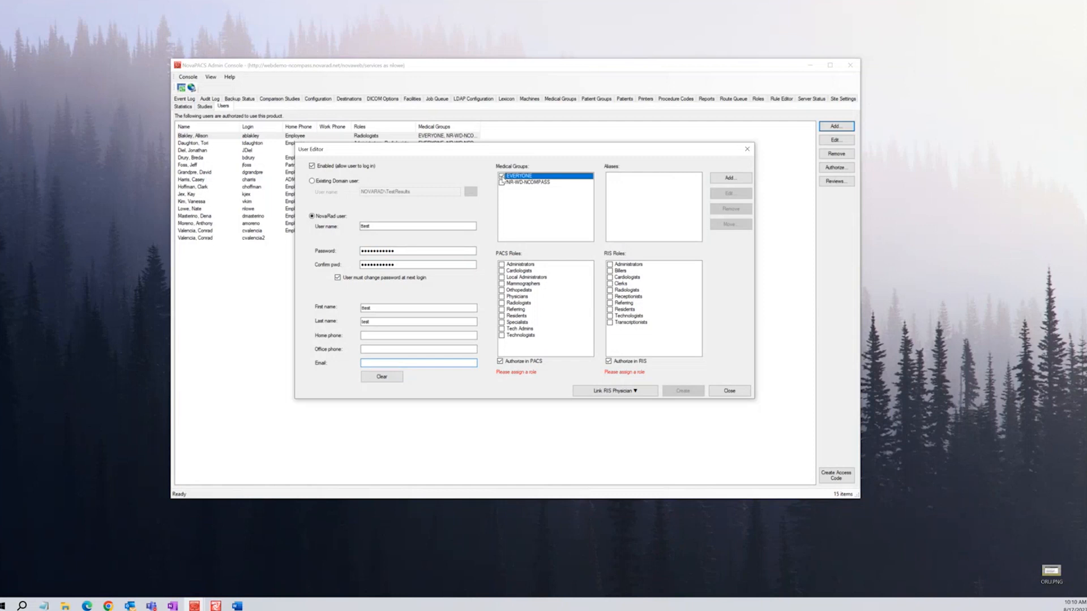
pyautogui.click(477, 264)
pyautogui.click(501, 309)
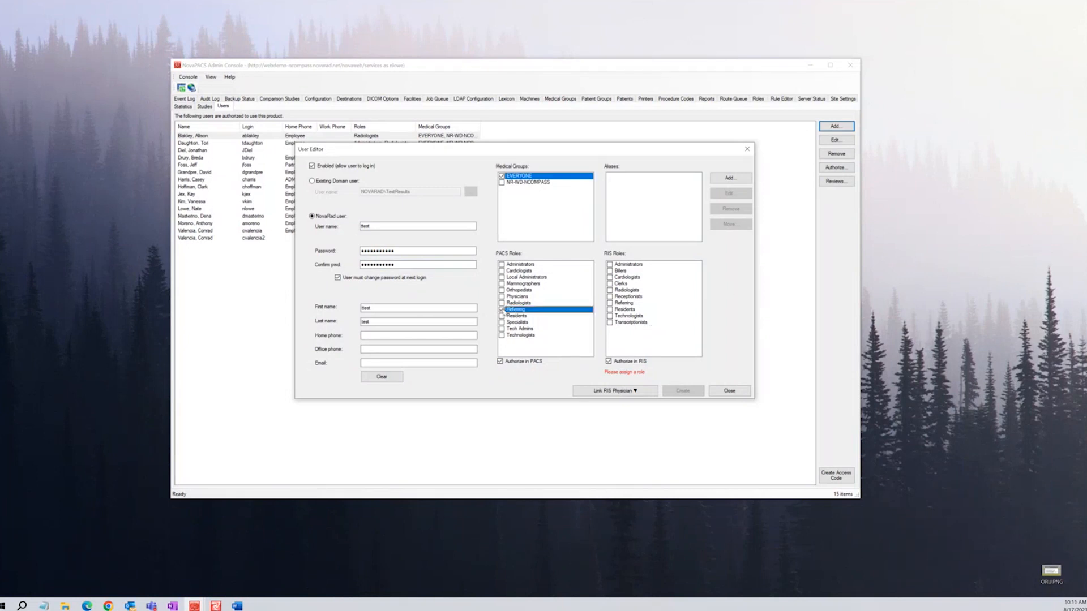
pyautogui.click(610, 304)
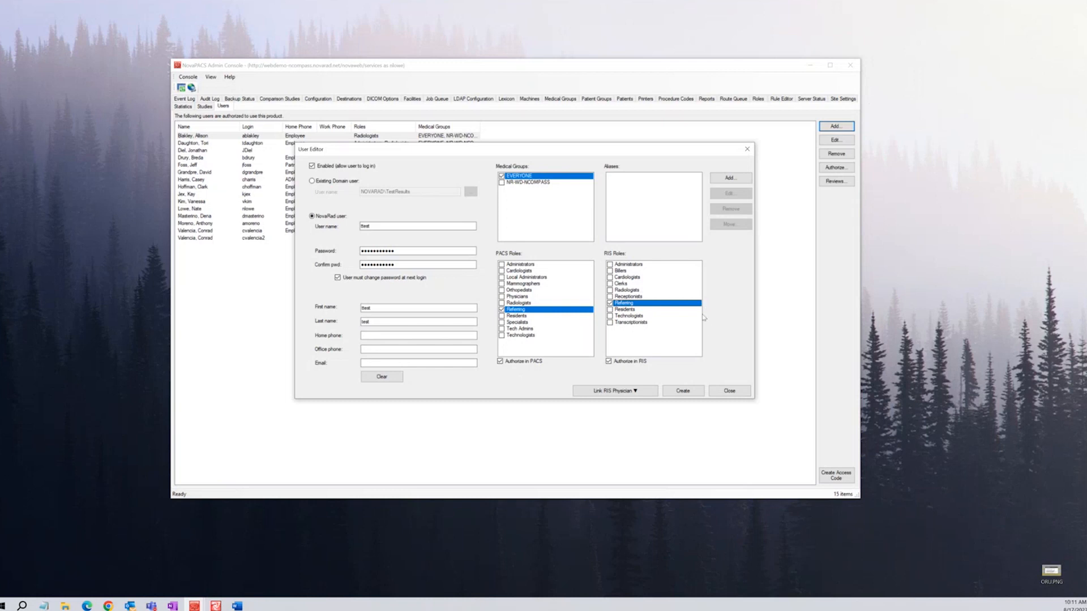
# Look up referring physicians with last name 'test' and open the matching physician record
pyautogui.click(635, 391)
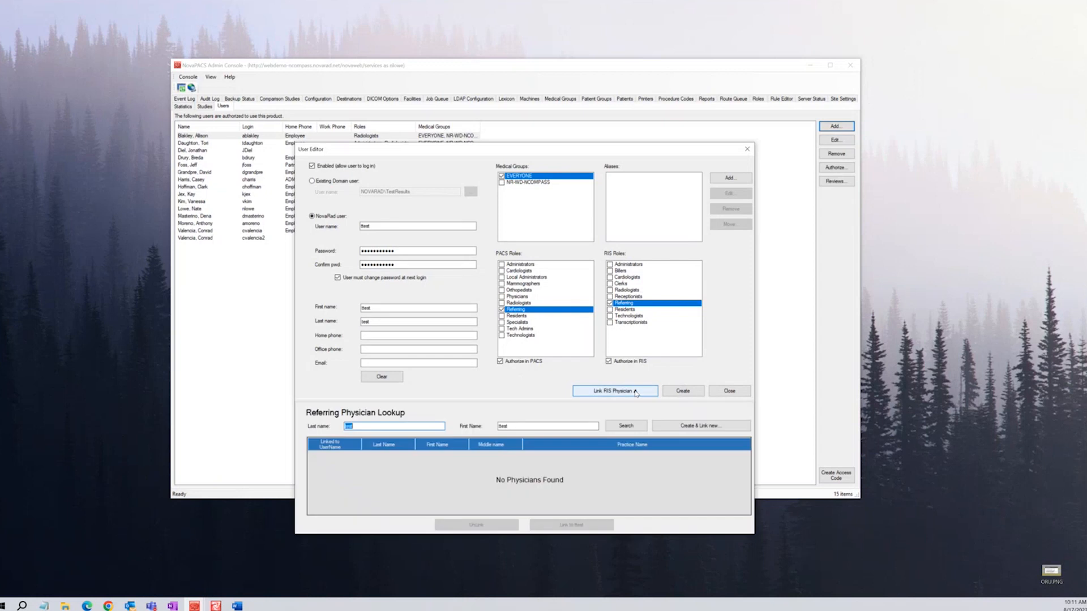
pyautogui.press('BackSpace')
pyautogui.doubleClick(516, 427)
pyautogui.press('BackSpace')
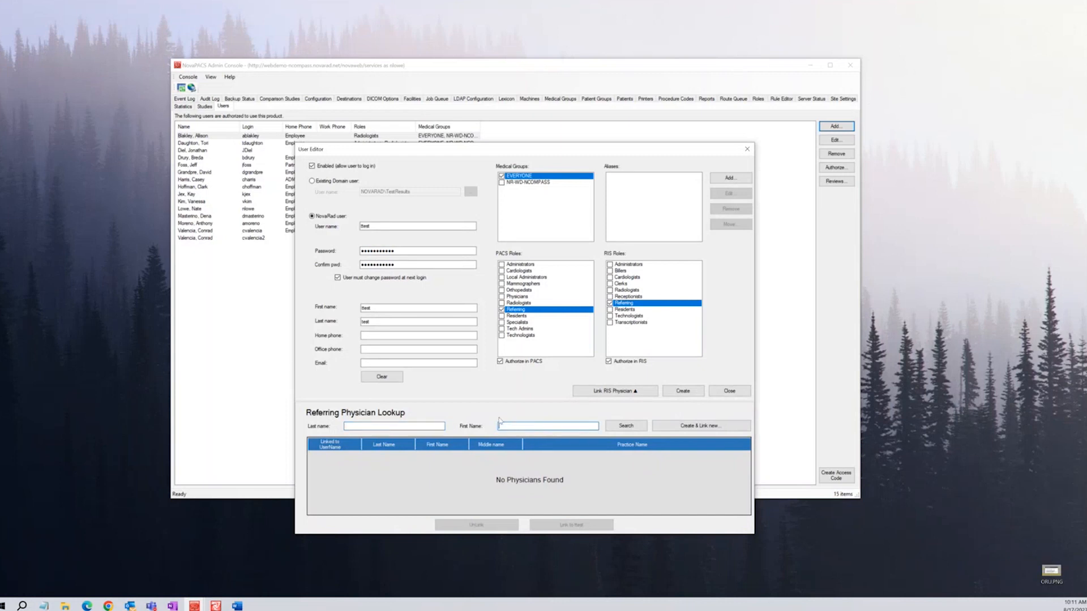
pyautogui.click(356, 425)
pyautogui.write('test')
pyautogui.click(625, 425)
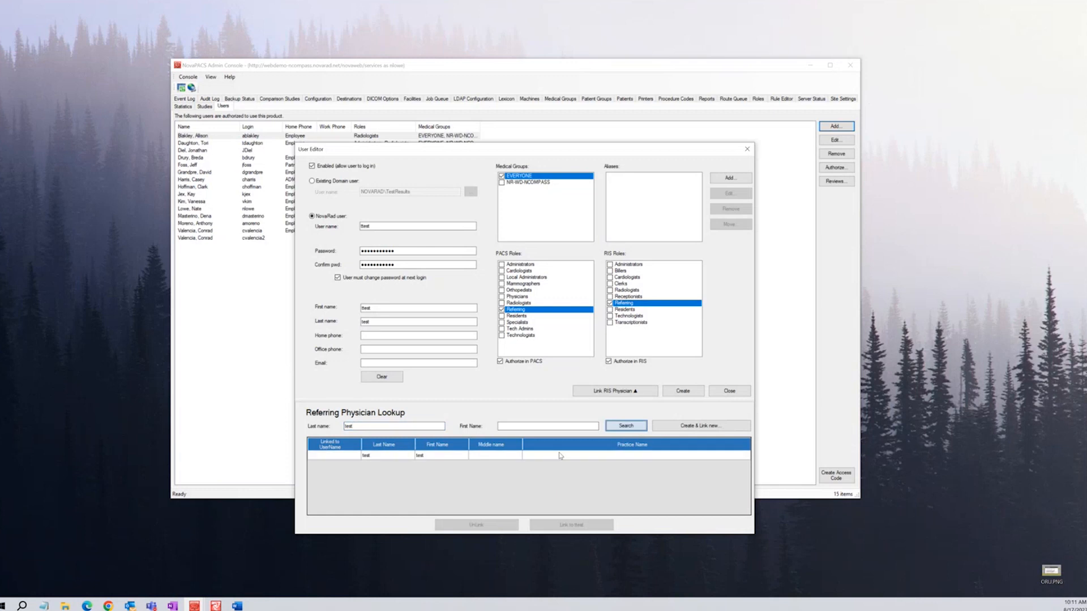
pyautogui.click(429, 457)
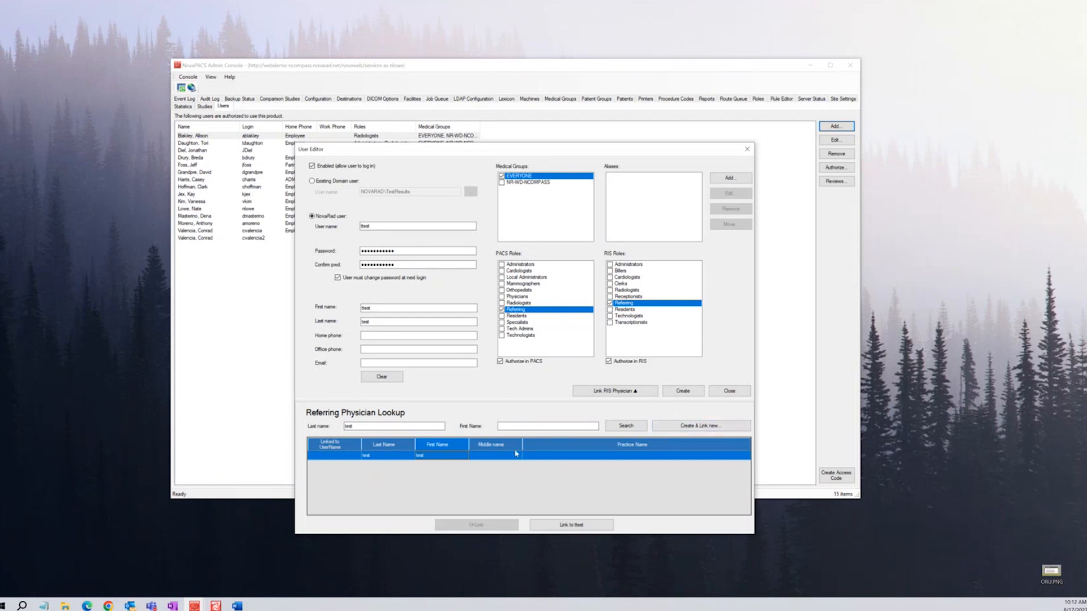
pyautogui.doubleClick(435, 457)
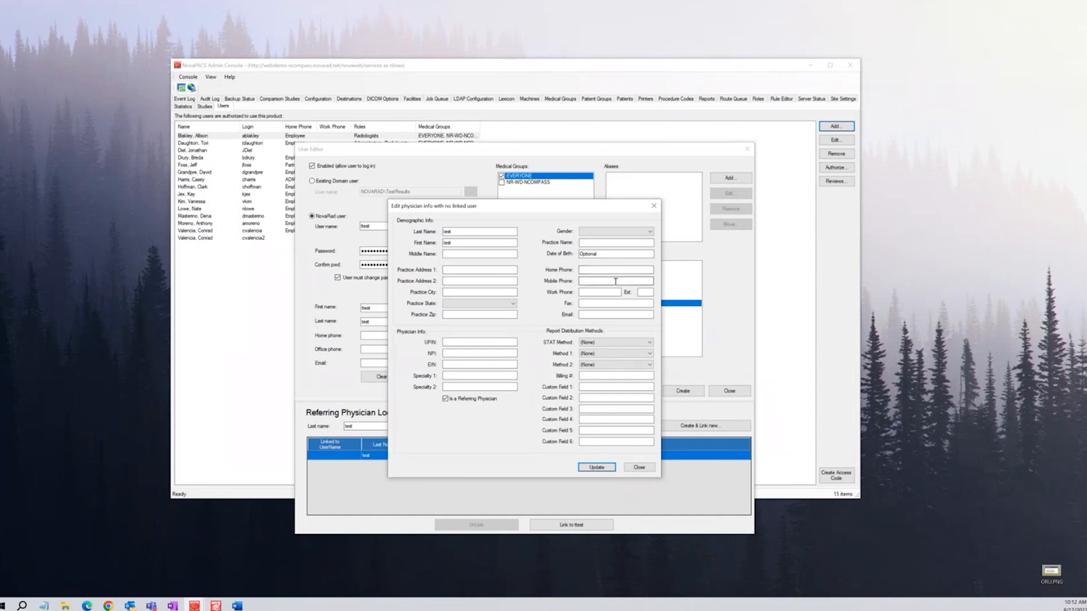
# Review the linked test physician's details and close them without updating
pyautogui.click(650, 343)
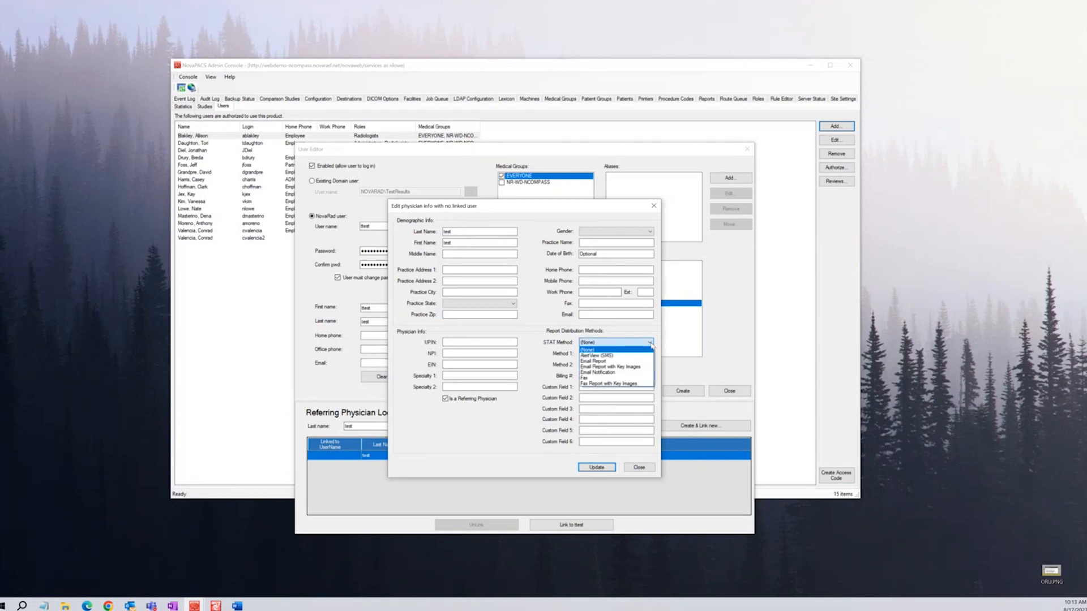
pyautogui.click(658, 346)
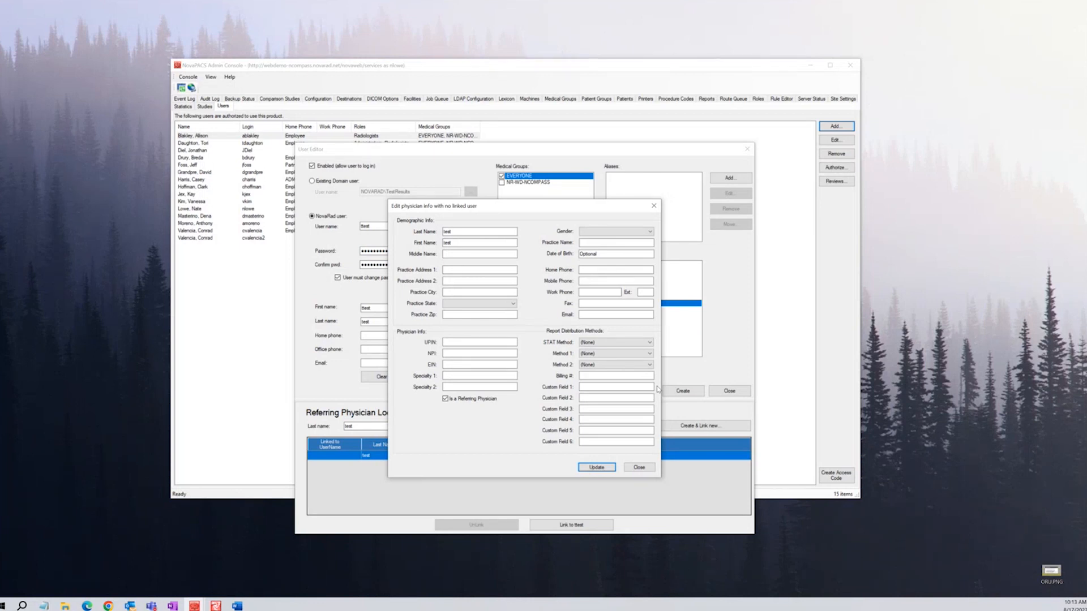
pyautogui.click(638, 468)
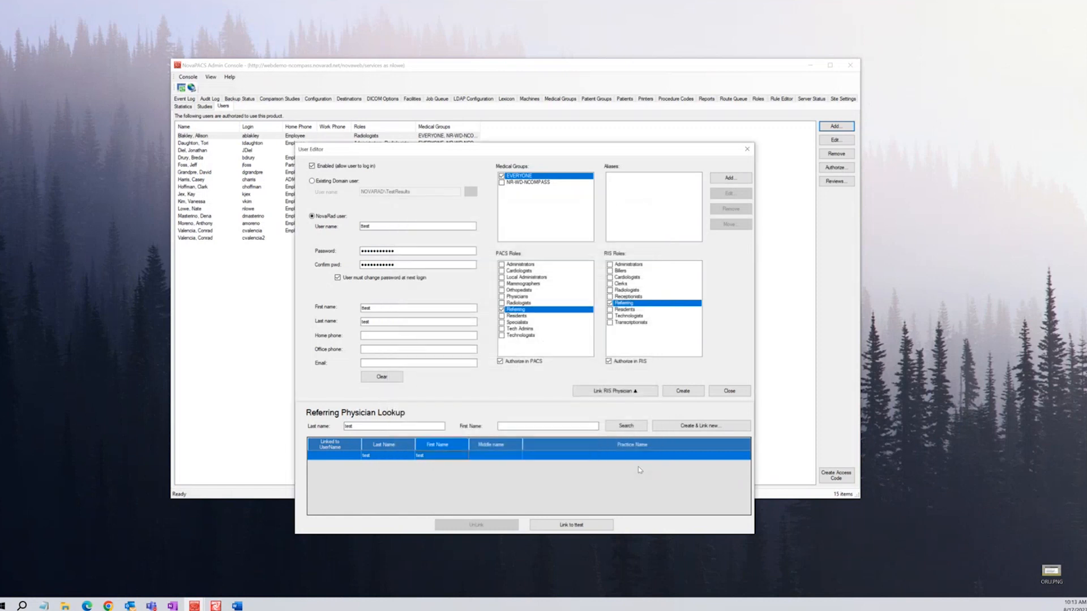
pyautogui.doubleClick(612, 454)
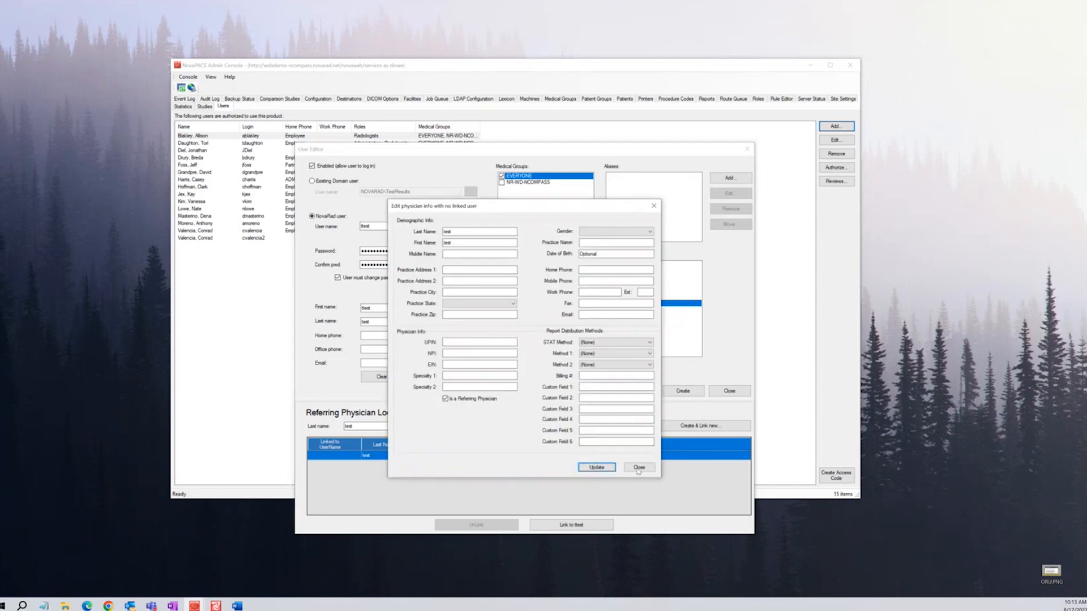
pyautogui.click(639, 469)
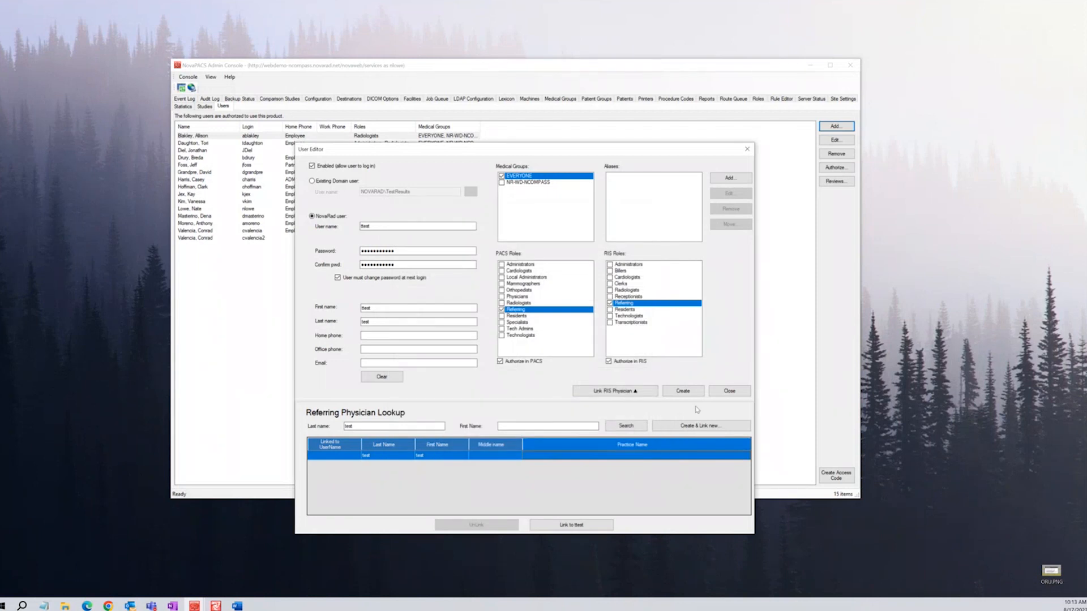
# Swap the Referring role for Administrators under both PACS Roles and RIS Roles
pyautogui.click(610, 304)
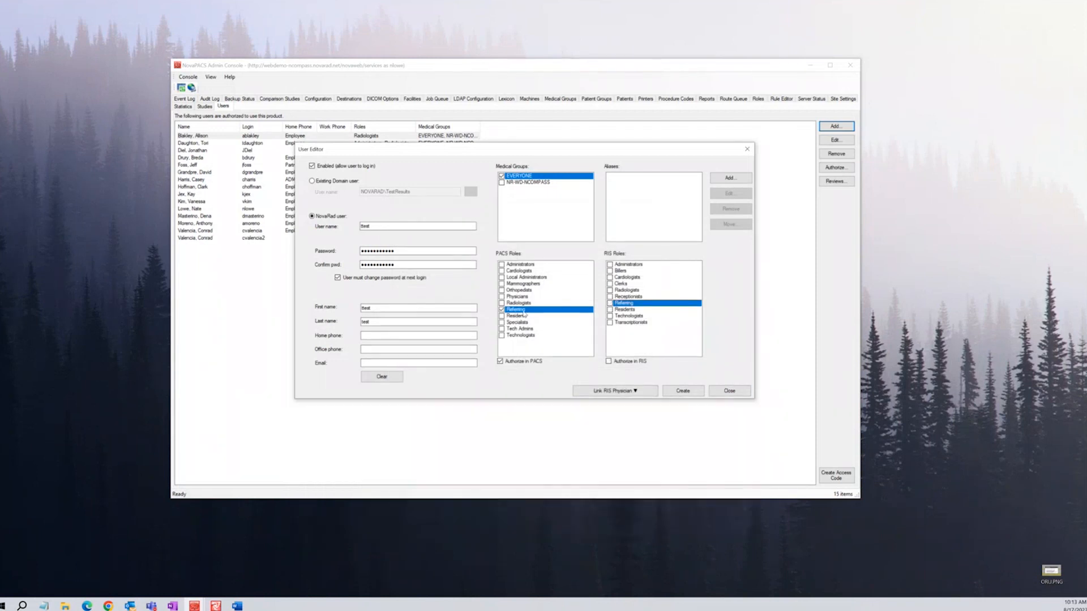
pyautogui.click(502, 310)
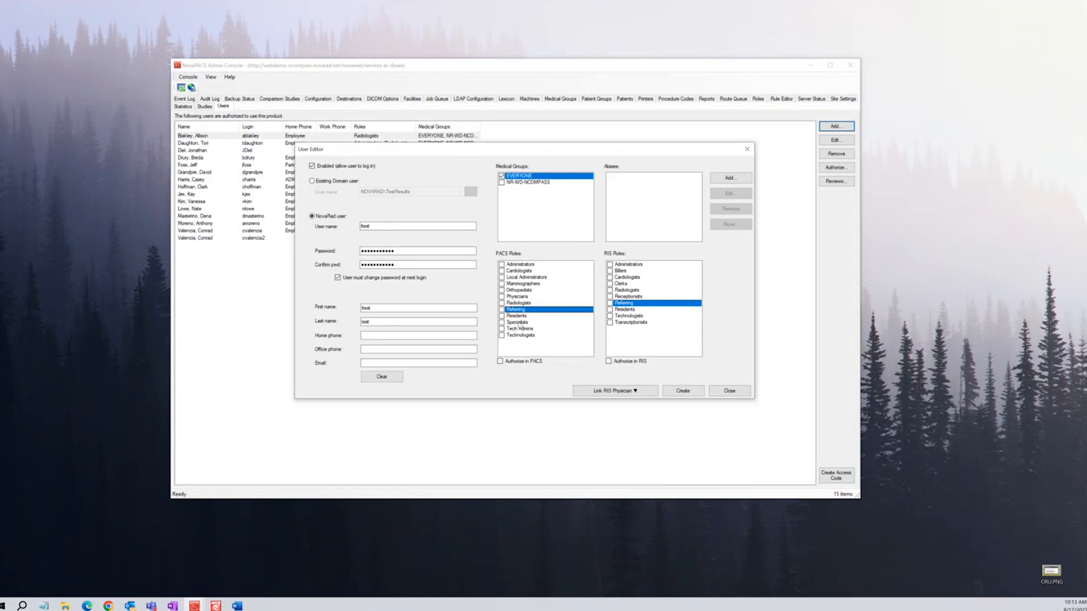
pyautogui.click(501, 265)
pyautogui.click(610, 265)
pyautogui.click(610, 265)
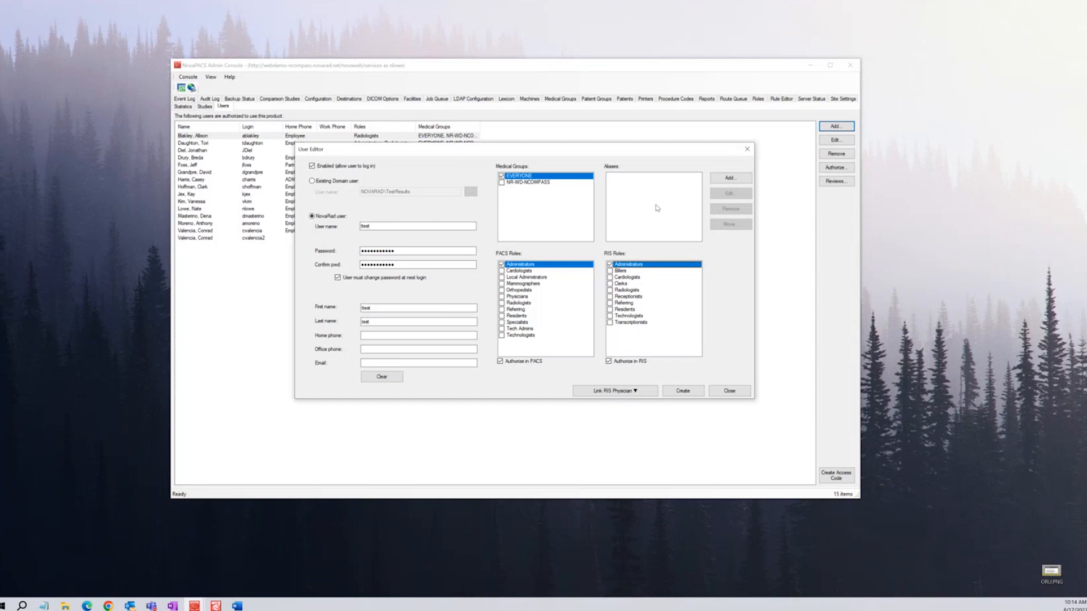
pyautogui.click(194, 606)
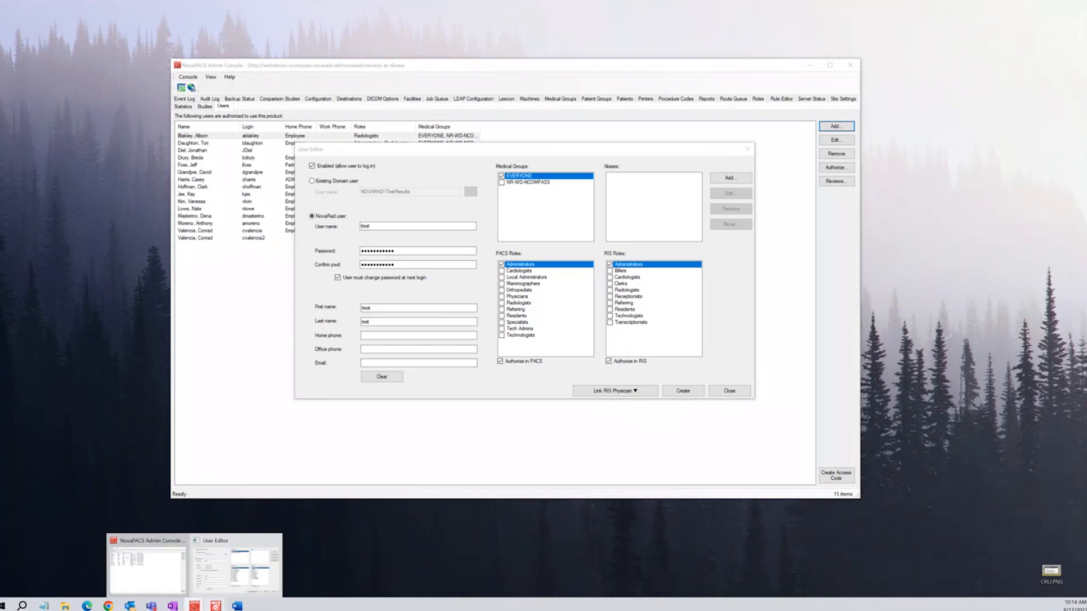
# Switch to the Diagnostic Viewer and open the CT ABDOMEN/PELVIS W/CONTRAST study
pyautogui.moveTo(216, 605)
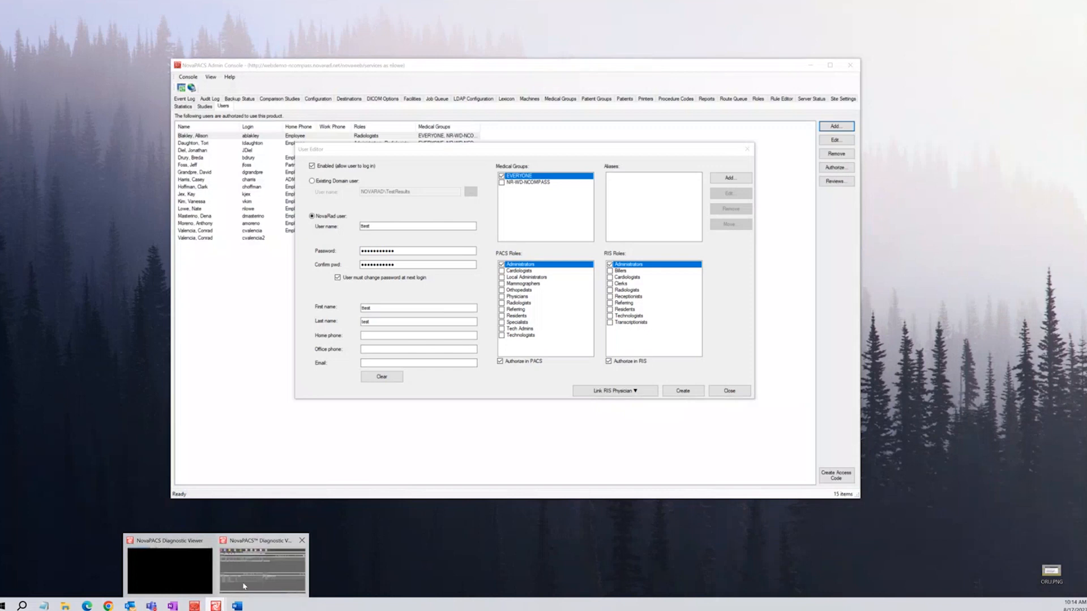
pyautogui.click(262, 566)
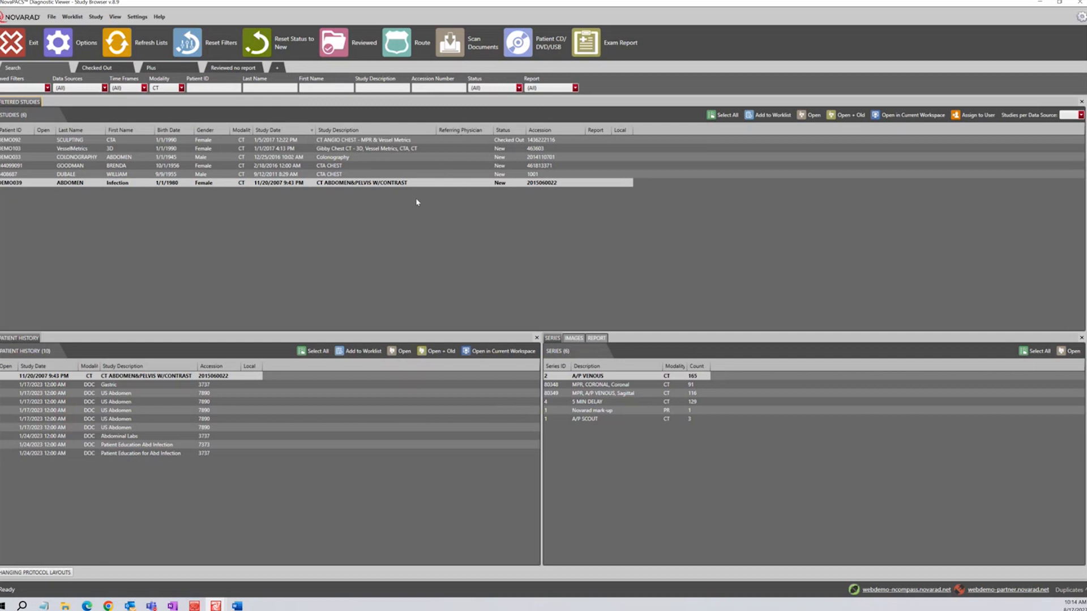
pyautogui.doubleClick(388, 184)
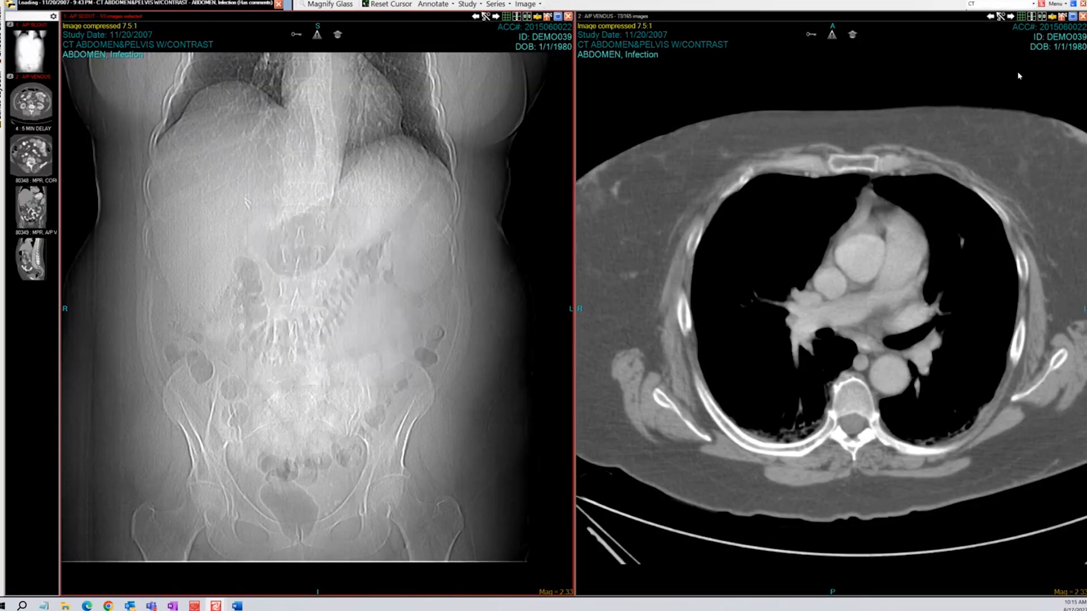
pyautogui.click(1062, 7)
pyautogui.click(1058, 6)
pyautogui.click(1059, 6)
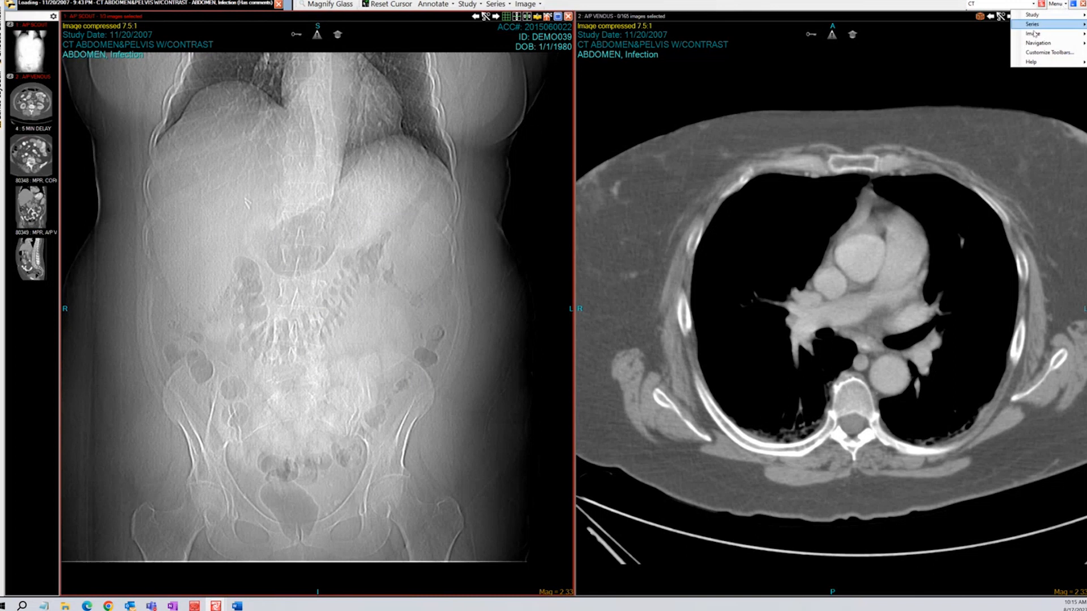
pyautogui.moveTo(1033, 34)
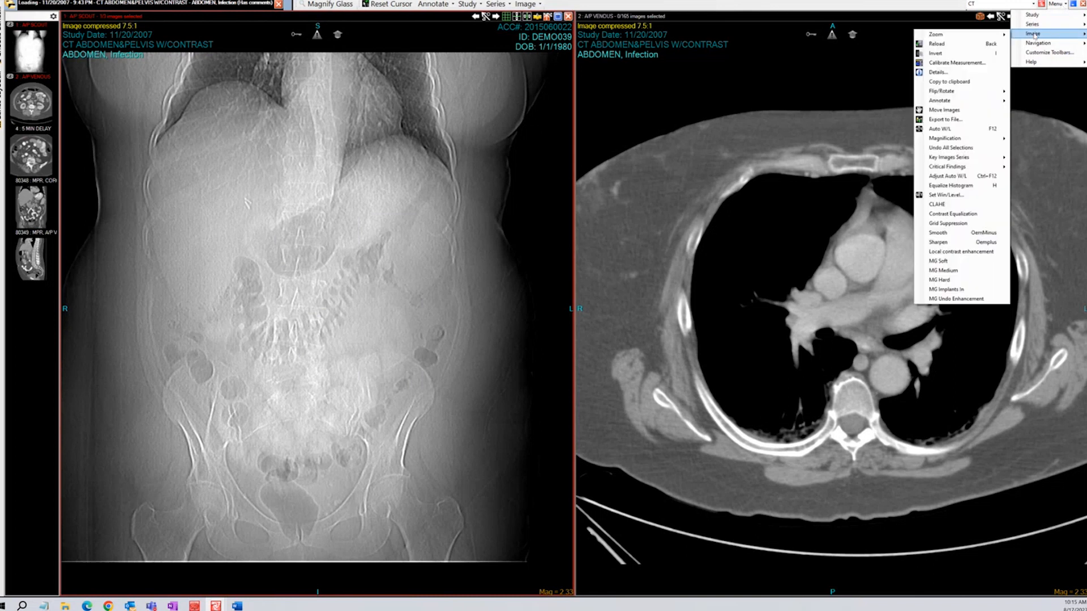
pyautogui.click(952, 72)
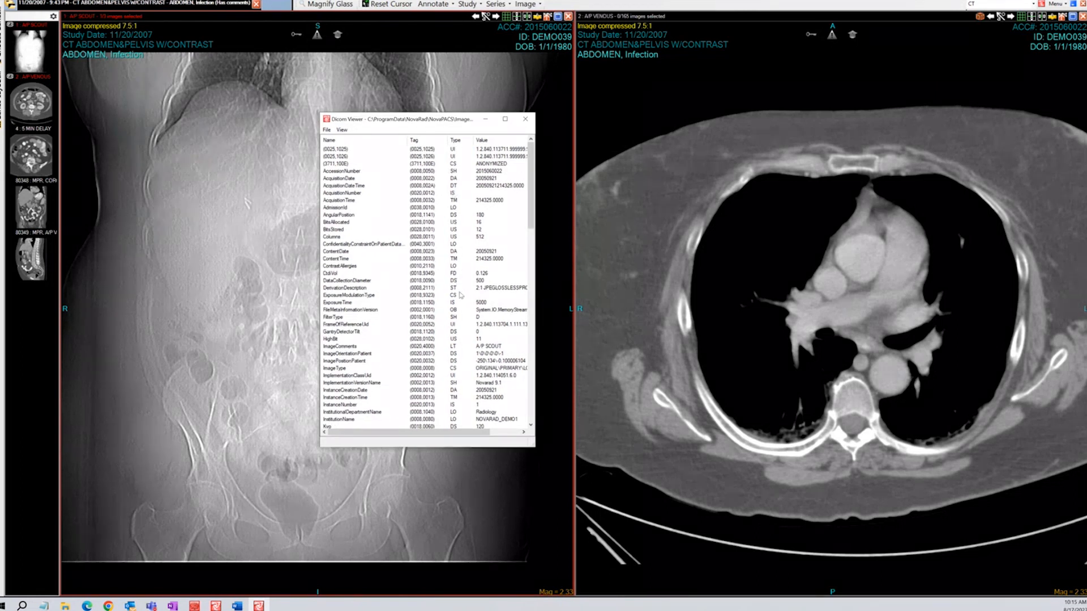
pyautogui.scroll(-4, 457, 297)
pyautogui.scroll(-12, 457, 297)
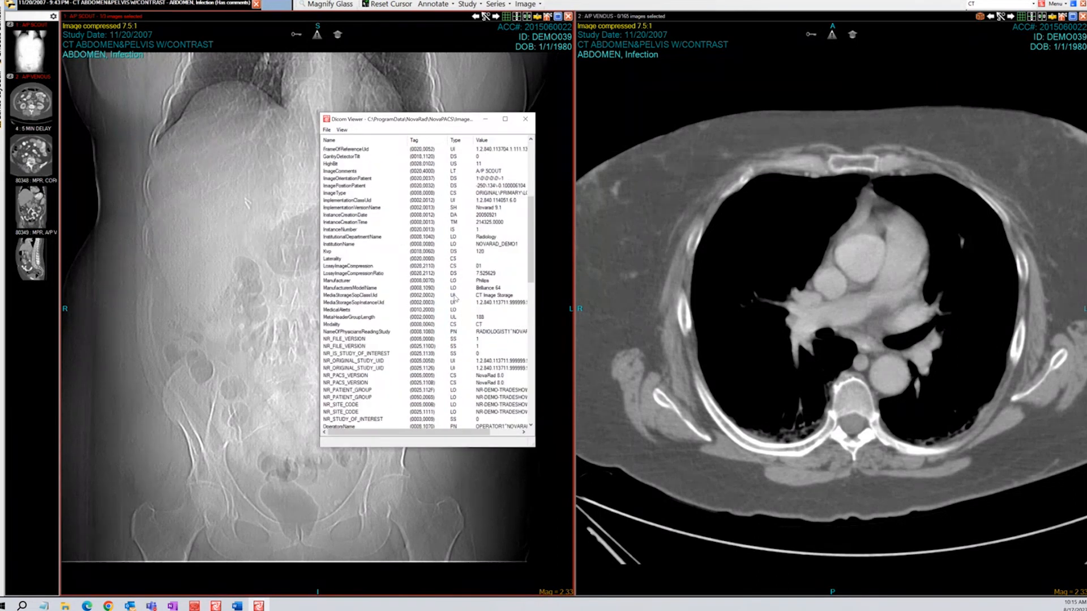
pyautogui.scroll(-4, 456, 297)
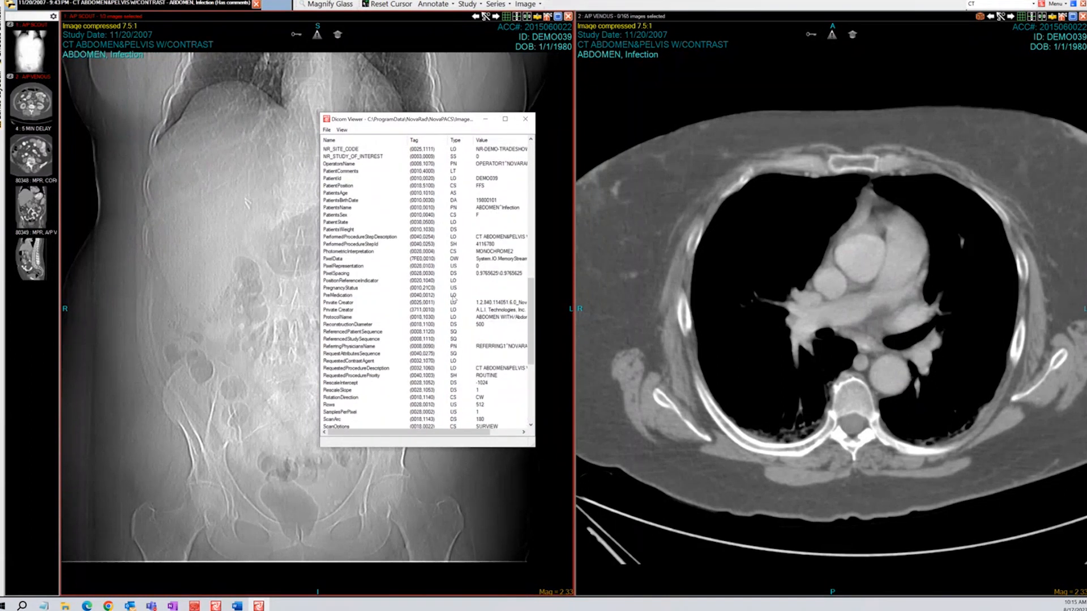
pyautogui.click(364, 347)
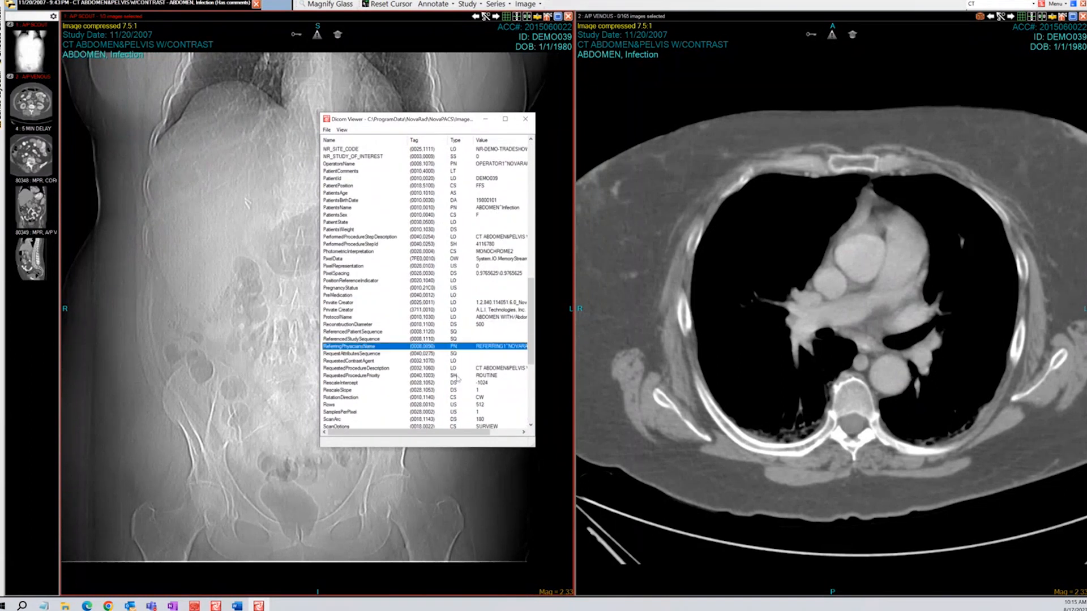
pyautogui.moveTo(483, 433); pyautogui.dragTo(516, 433)
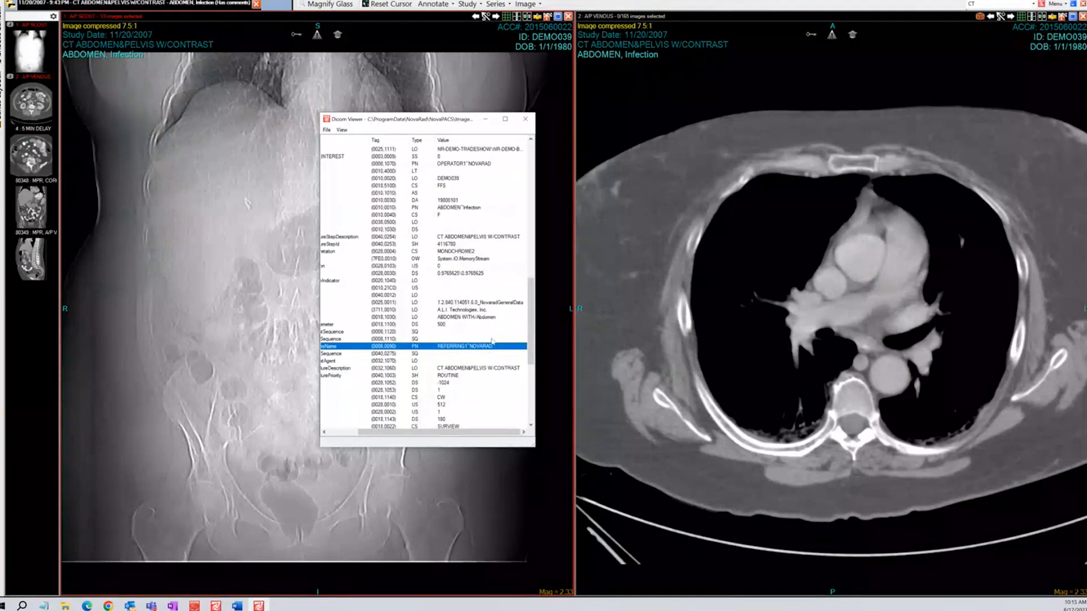
pyautogui.click(525, 119)
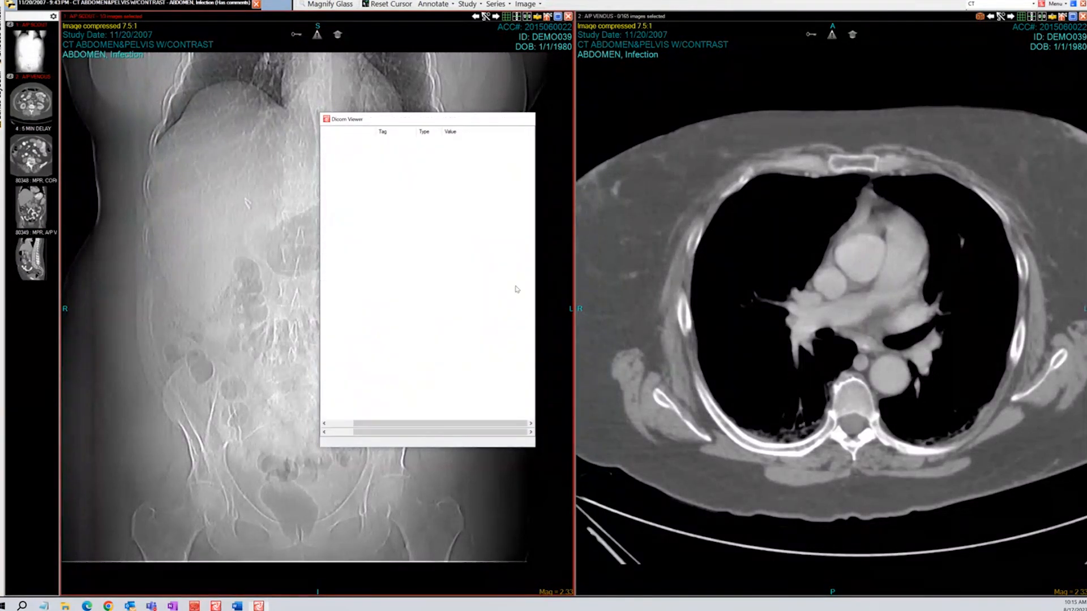
# Close the CT study viewer and return to the Admin Console user editor
pyautogui.hotkey('alt', 'F4')
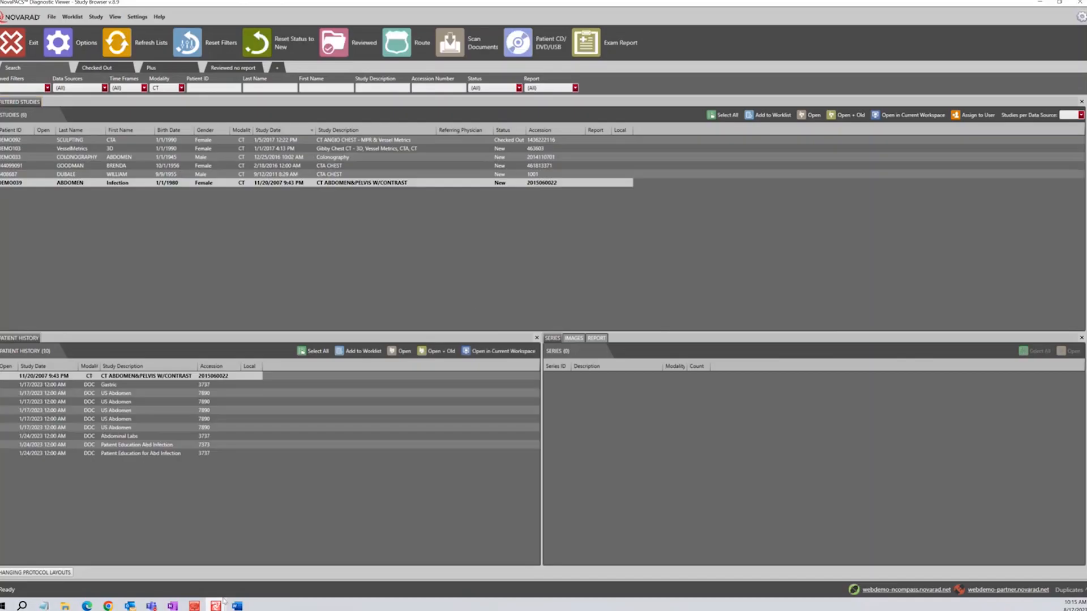
pyautogui.moveTo(195, 605)
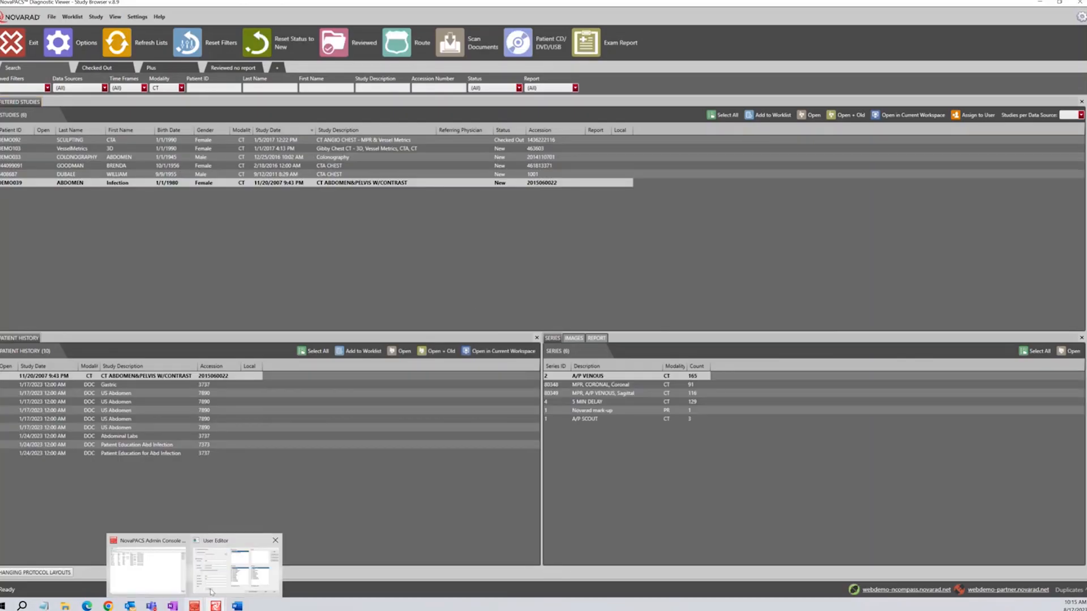
pyautogui.click(215, 589)
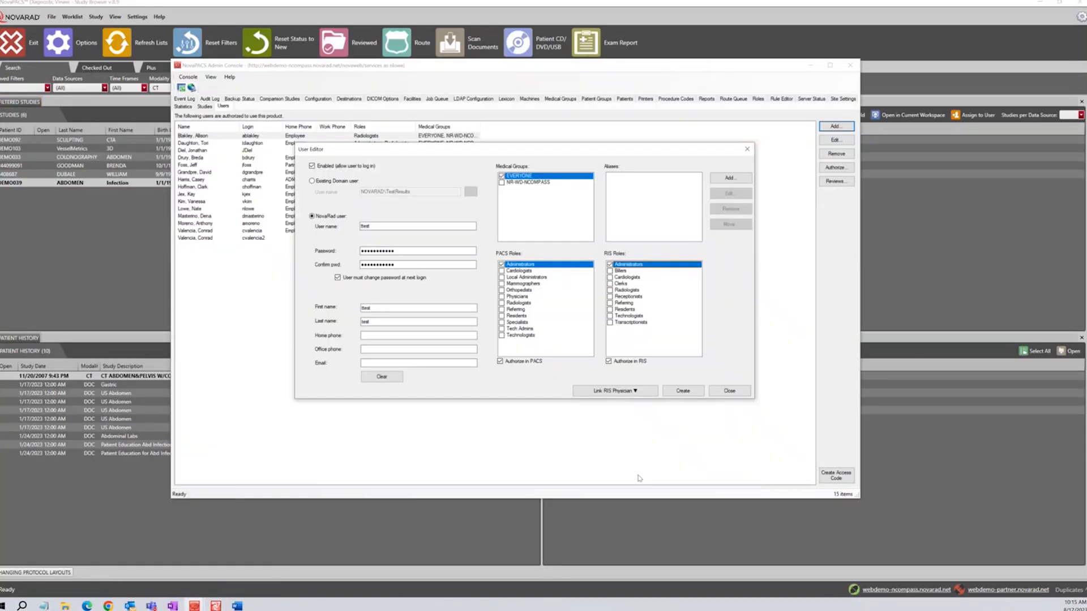
# Begin an alias 'referring' for the user, then clear it and cancel
pyautogui.click(726, 180)
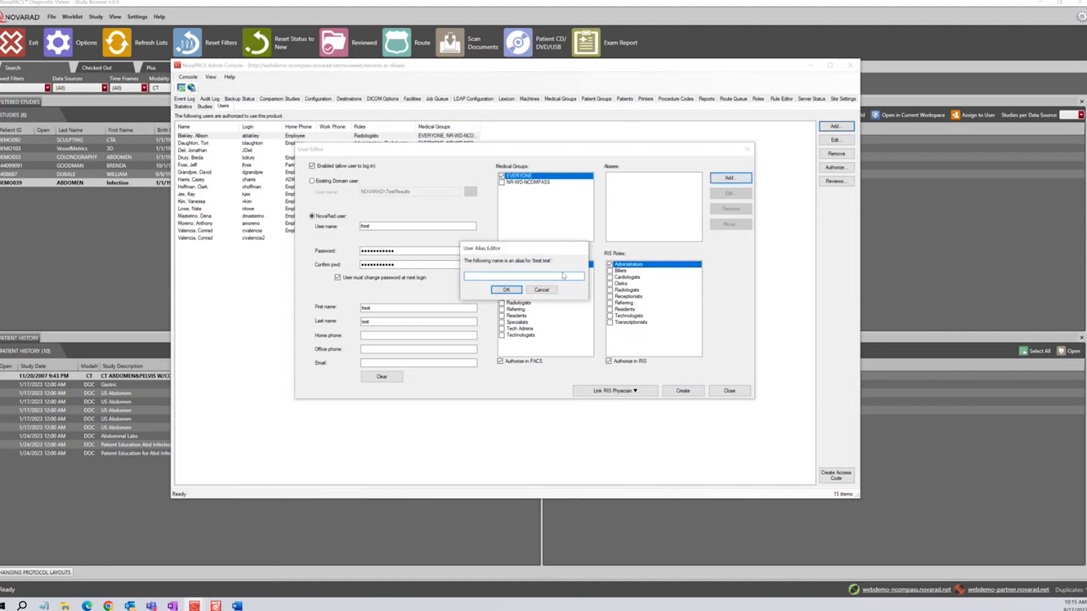
pyautogui.write('referring 1')
pyautogui.hotkey('ctrl', 'a')
pyautogui.press('BackSpace')
pyautogui.click(541, 289)
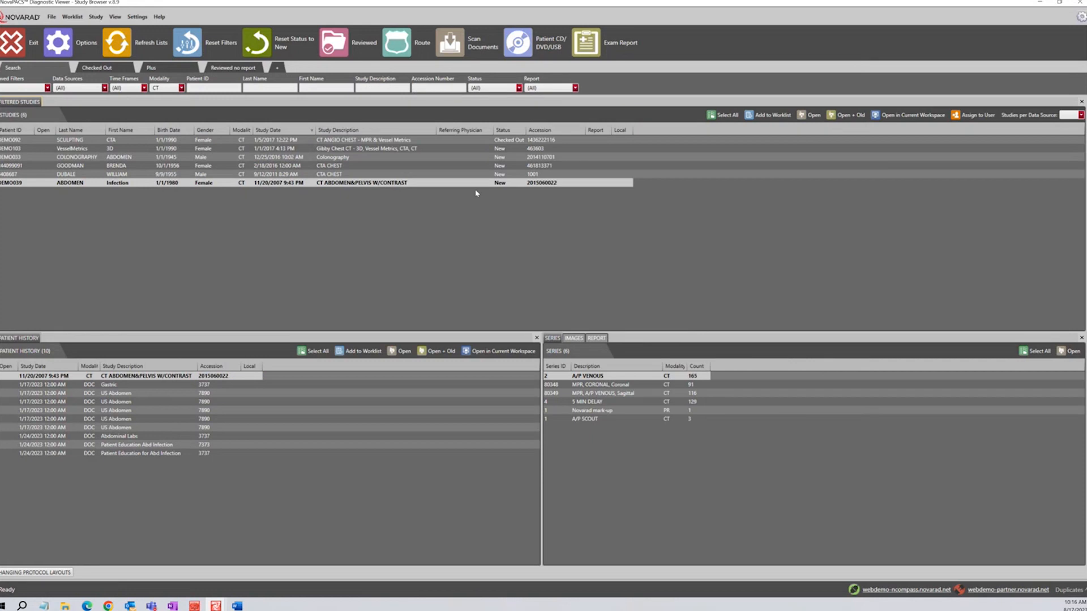
# Bring the Admin Console users list forward, select the first user, and cancel out of its authorization lists
pyautogui.moveTo(198, 607)
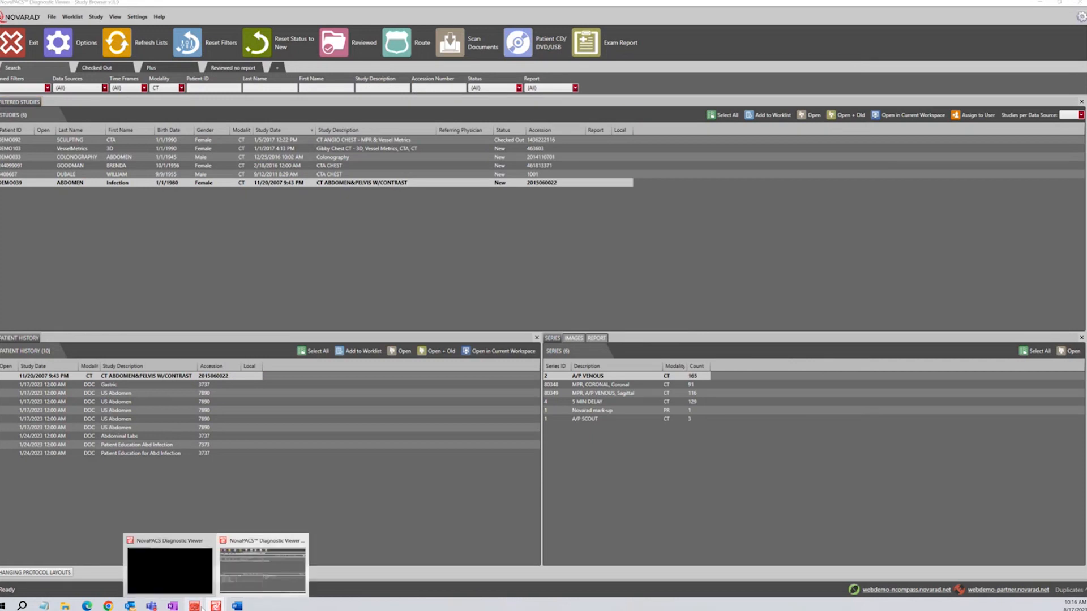
pyautogui.click(169, 569)
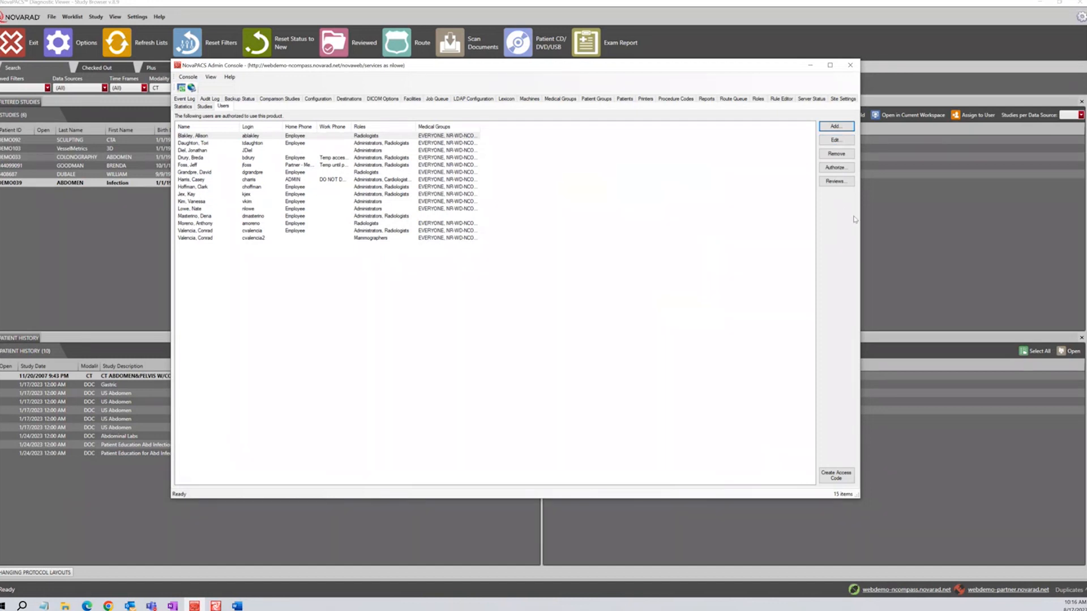
pyautogui.click(429, 138)
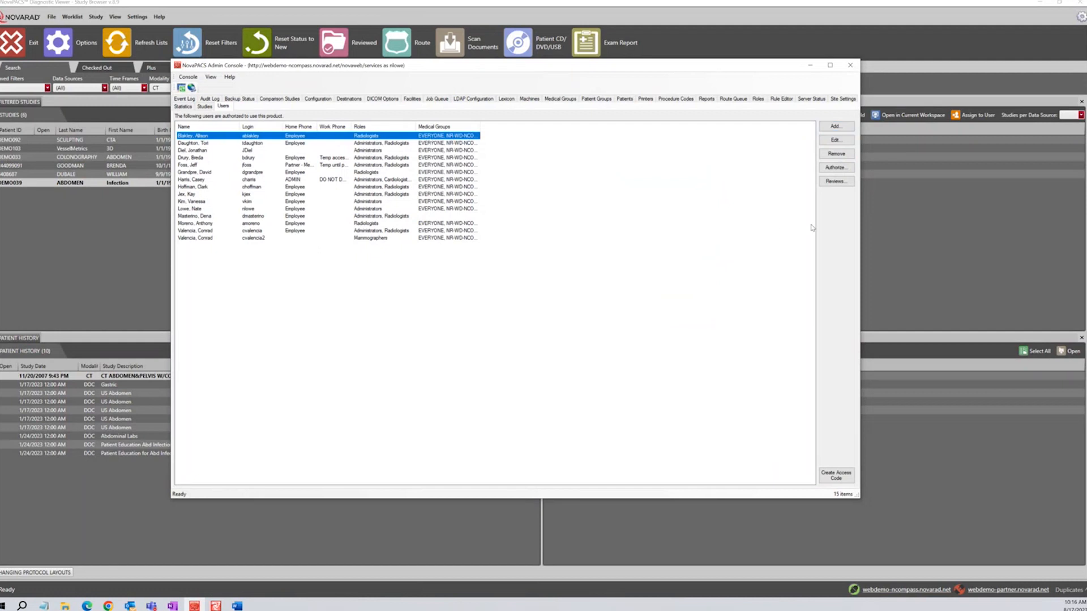
pyautogui.click(834, 168)
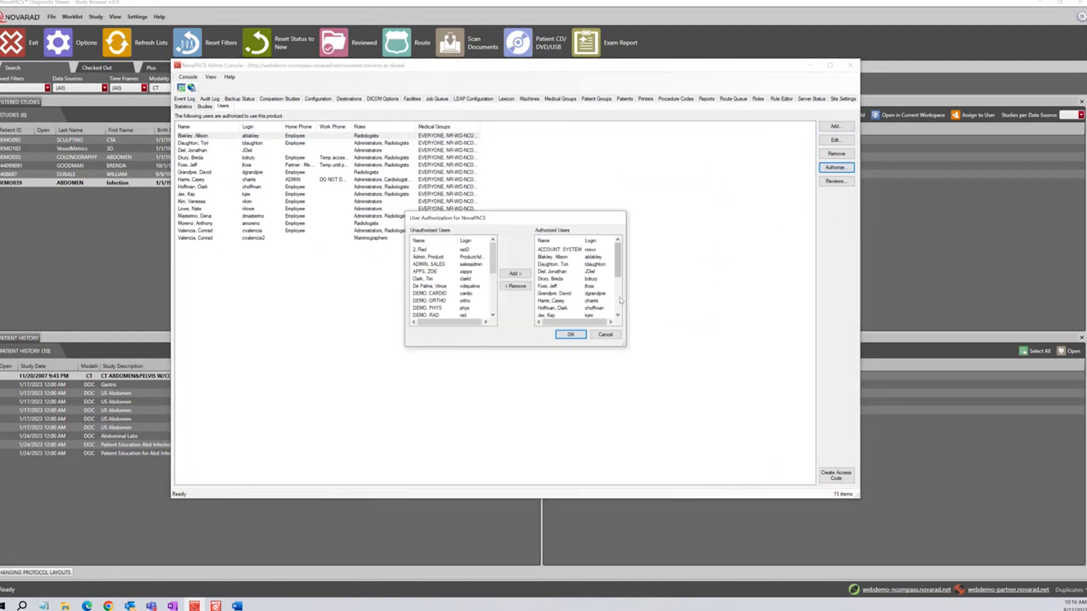
pyautogui.click(605, 335)
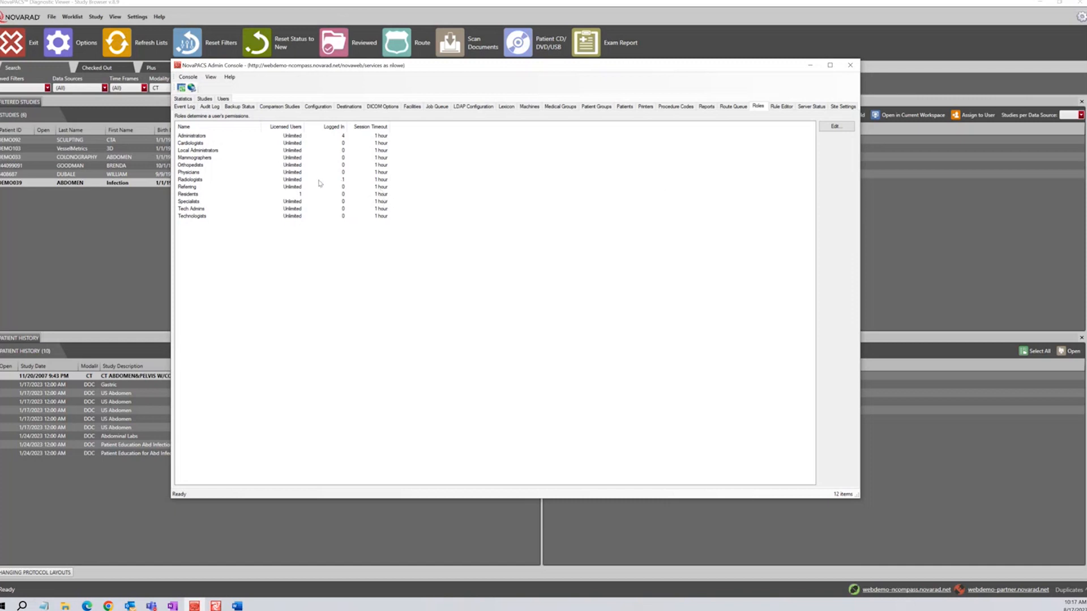
pyautogui.doubleClick(301, 216)
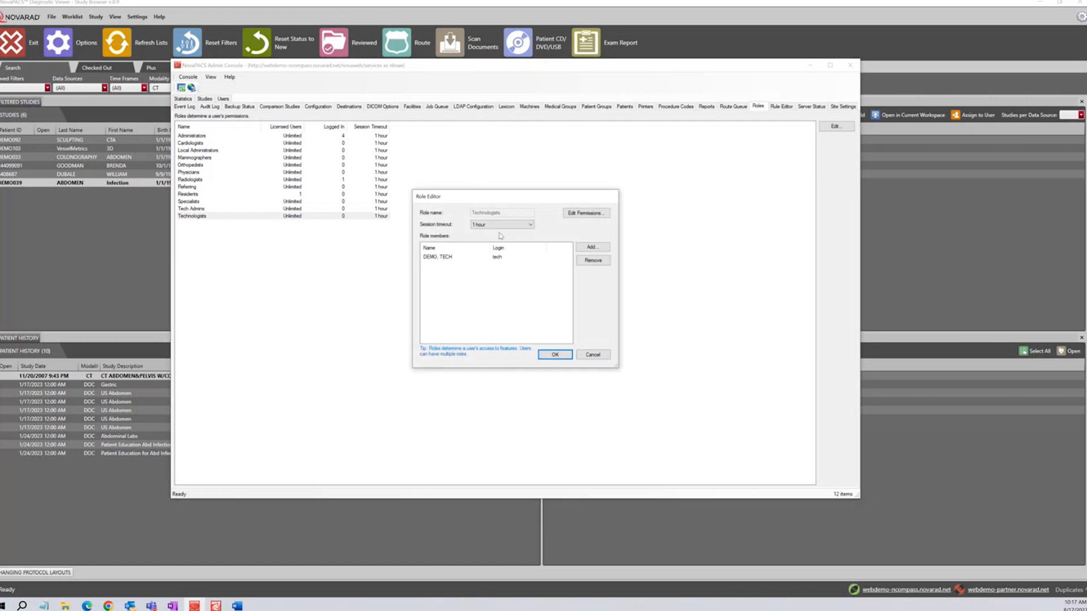
pyautogui.click(531, 226)
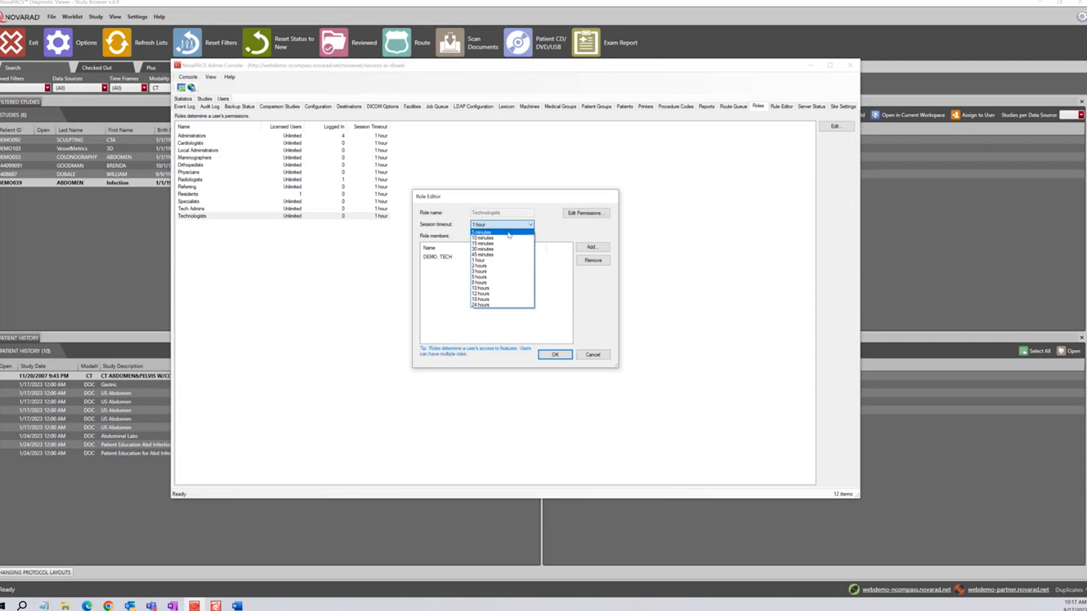
pyautogui.click(542, 235)
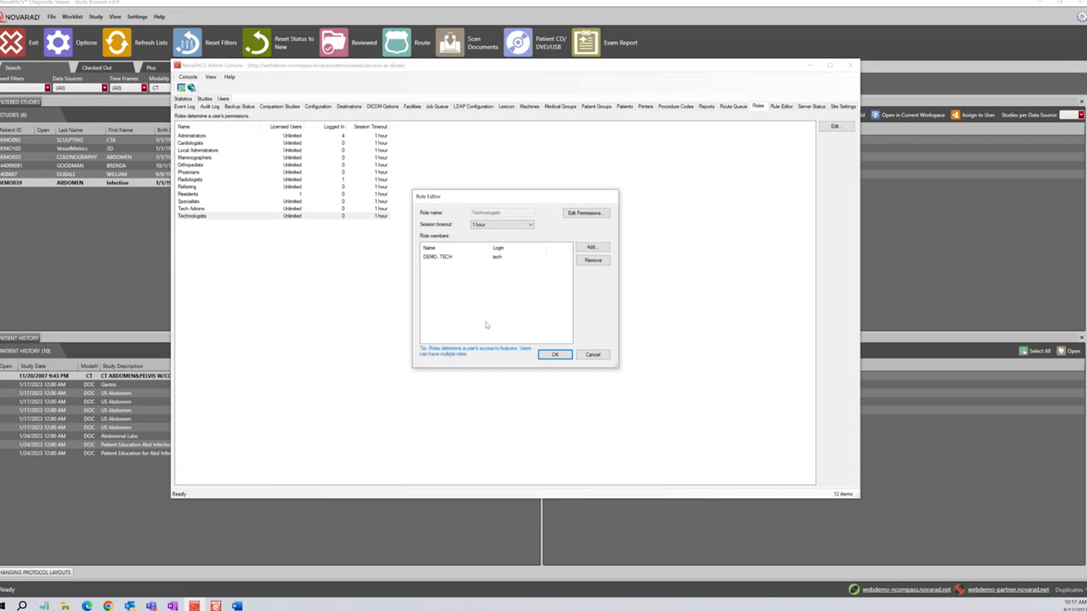
# Open the Technologists role's Permissions Editor and select the CreateTeachingFiles permission
pyautogui.click(586, 214)
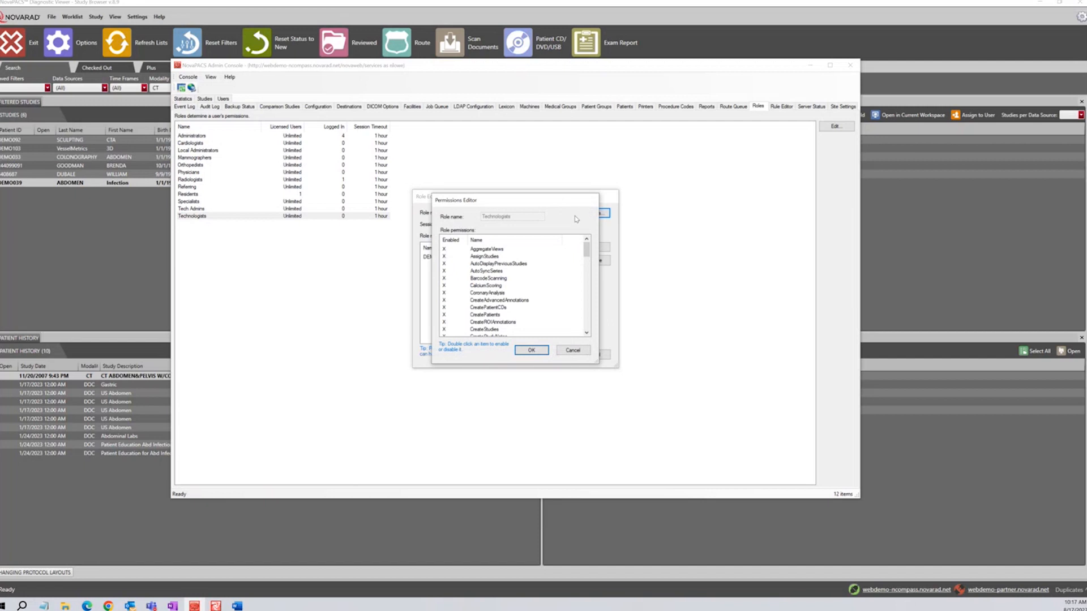
pyautogui.moveTo(564, 201); pyautogui.dragTo(634, 218)
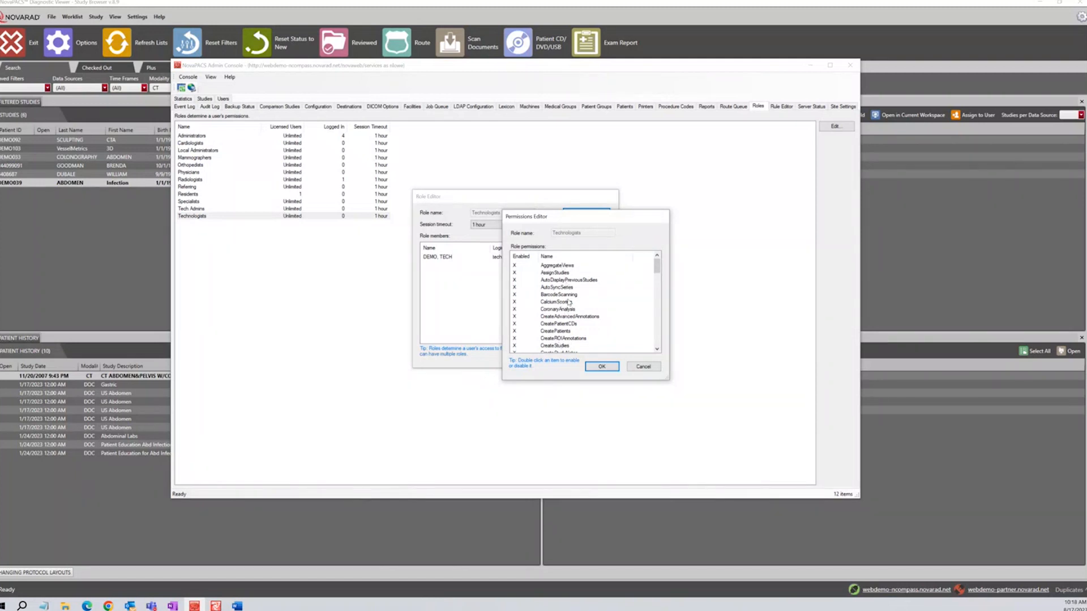
pyautogui.moveTo(656, 268); pyautogui.dragTo(657, 274)
pyautogui.click(556, 331)
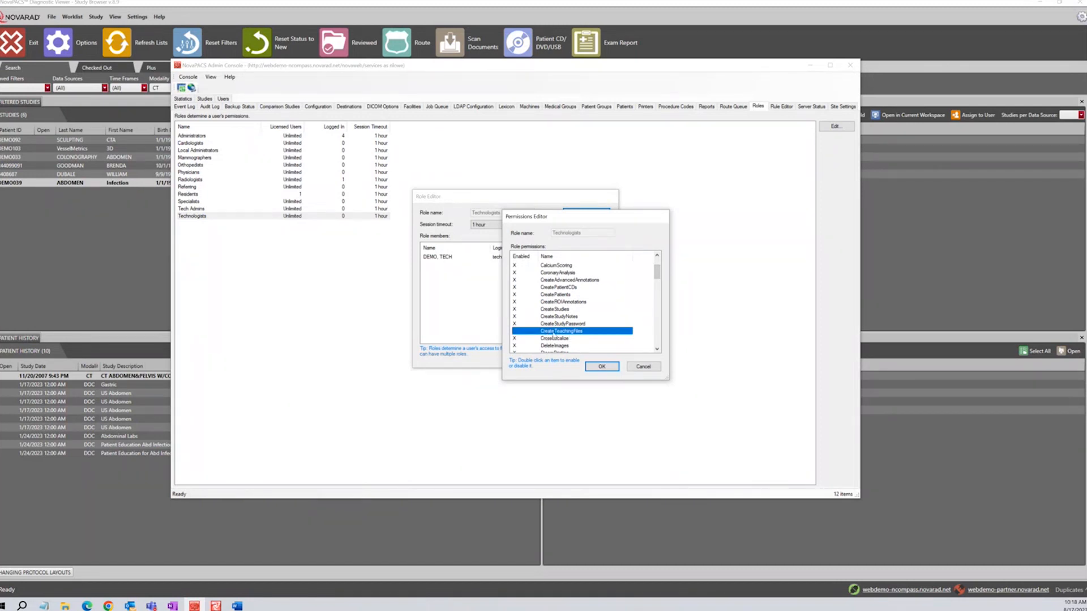
pyautogui.moveTo(657, 278)
pyautogui.mouseDown()
pyautogui.moveTo(657, 296)
pyautogui.moveTo(656, 270)
pyautogui.mouseUp()
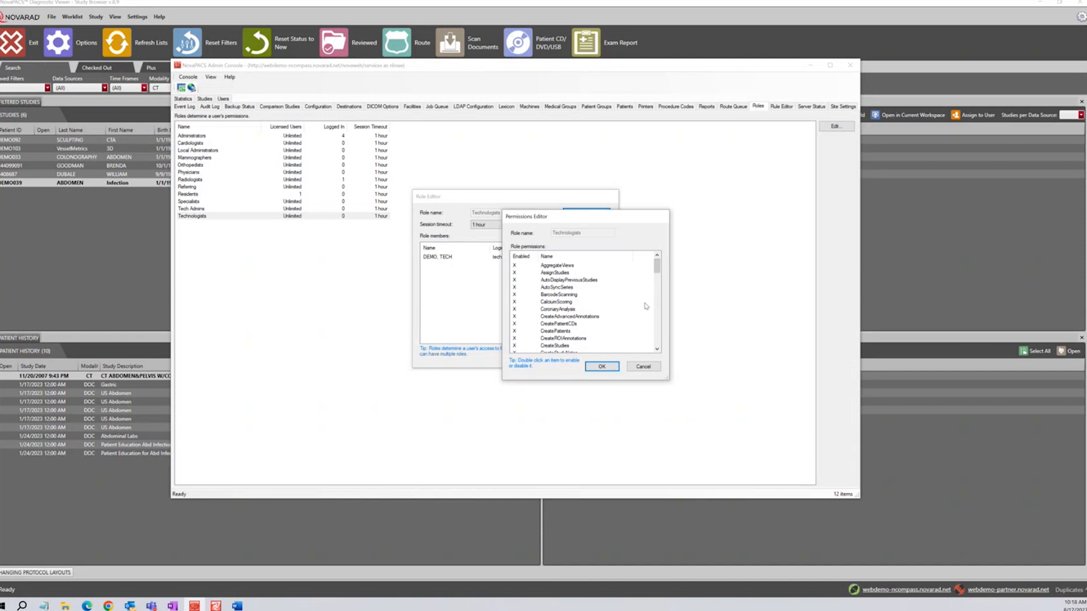
# Cancel the Permissions Editor and Select Users, then close the Technologists Role Editor unsaved
pyautogui.click(643, 367)
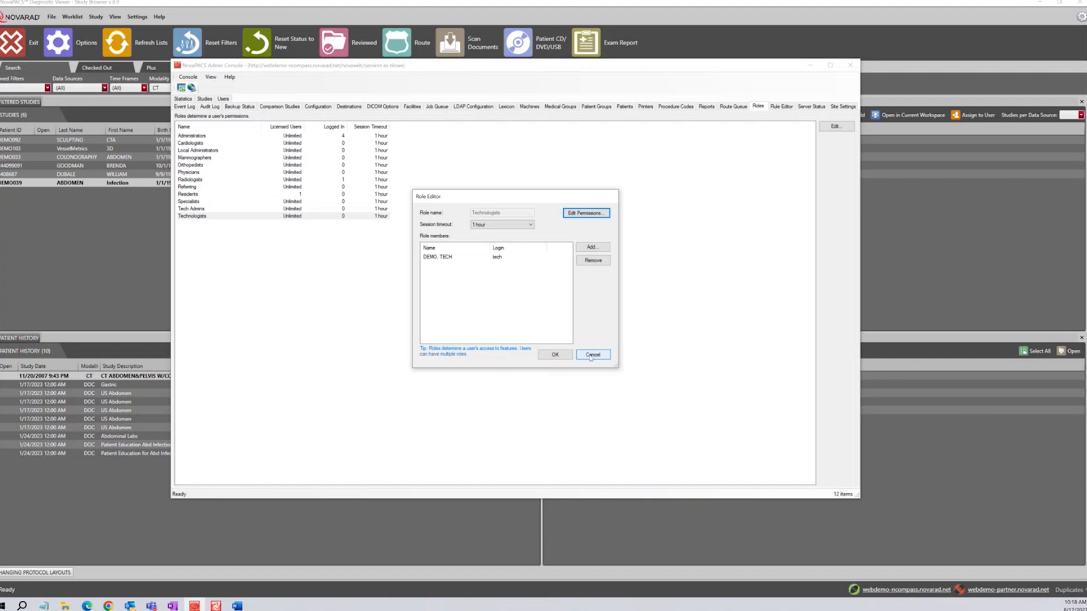
pyautogui.click(592, 248)
pyautogui.scroll(-2, 537, 264)
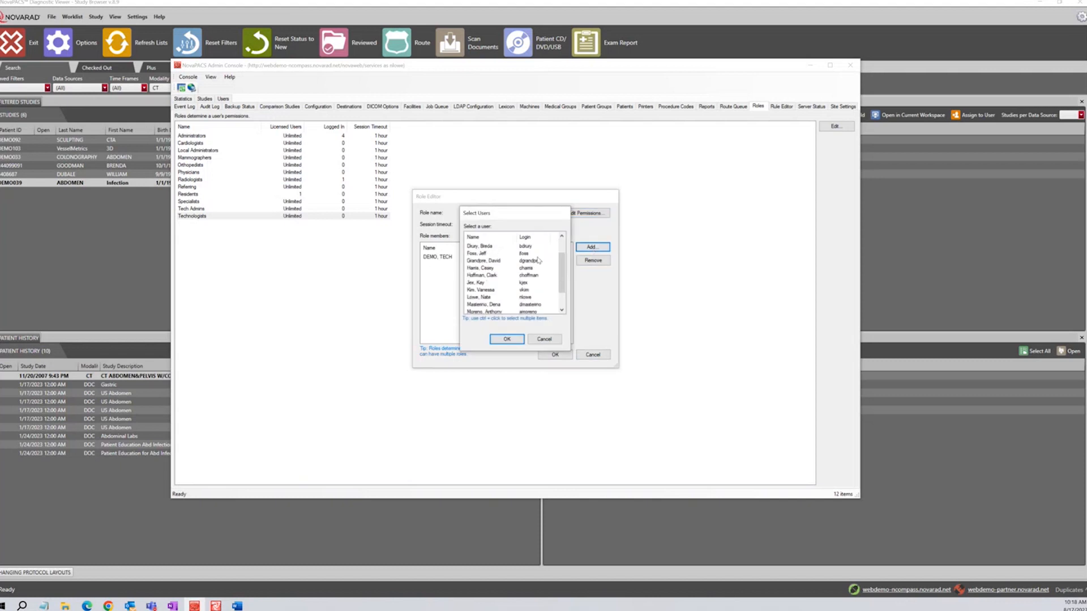
pyautogui.click(544, 339)
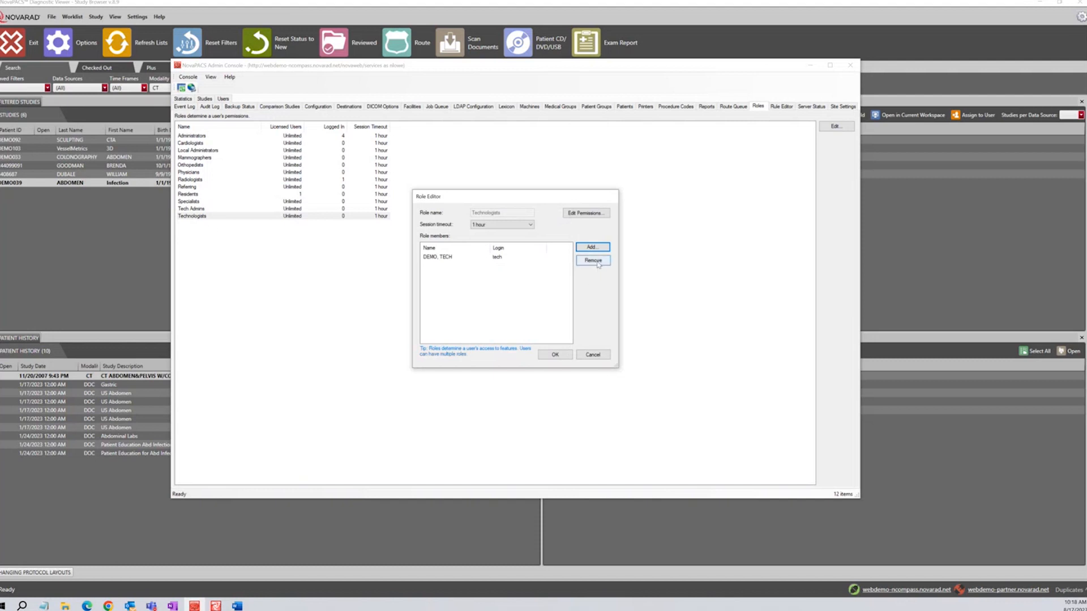
pyautogui.click(498, 258)
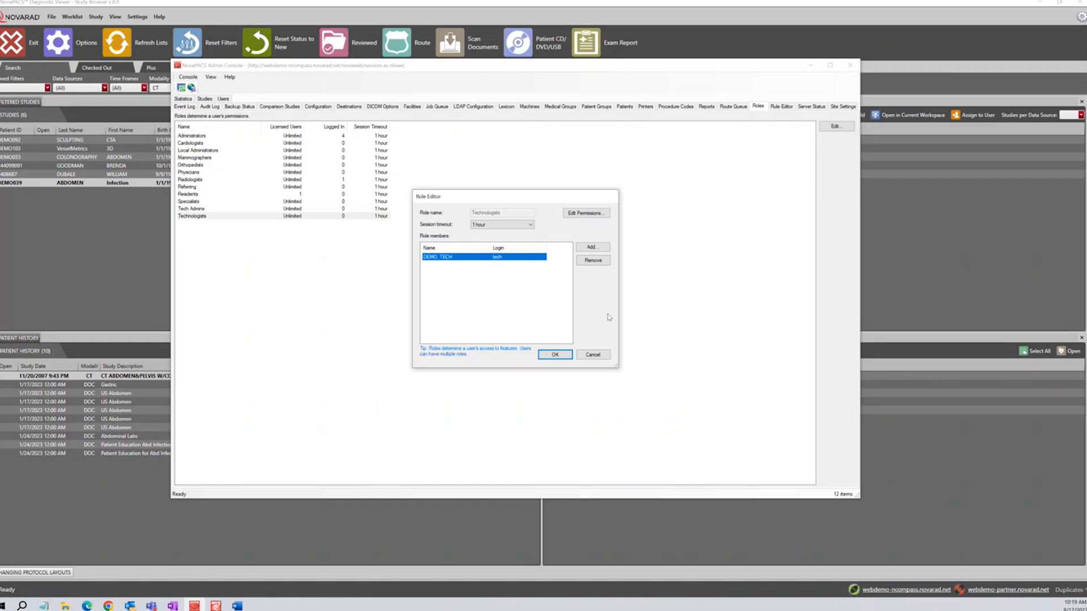
pyautogui.click(595, 355)
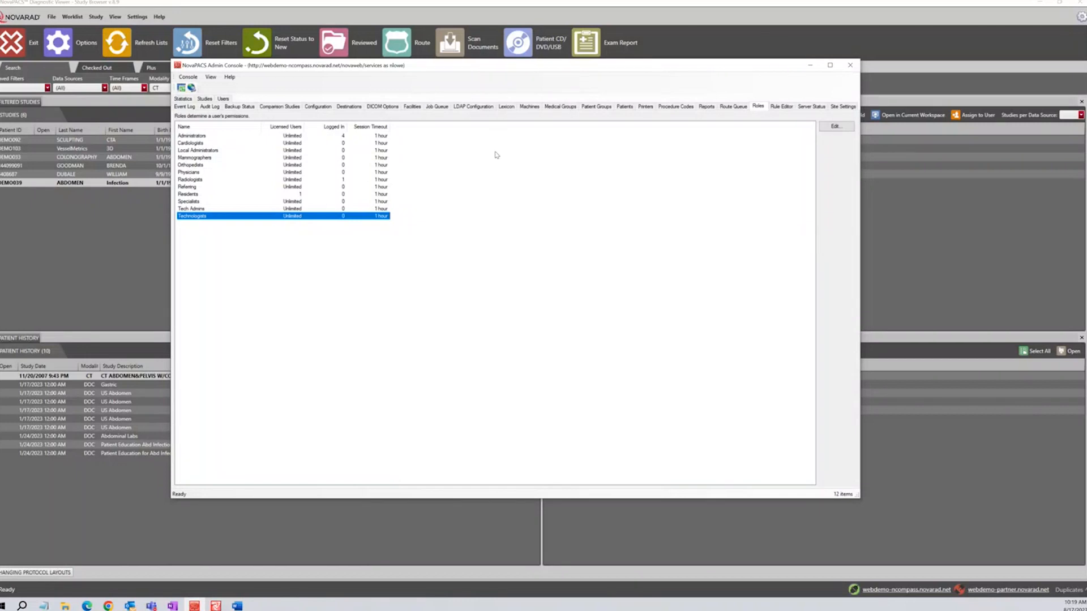
# Search Patients for invalid items only, leaving Patient Group and Study Date at all
pyautogui.click(623, 108)
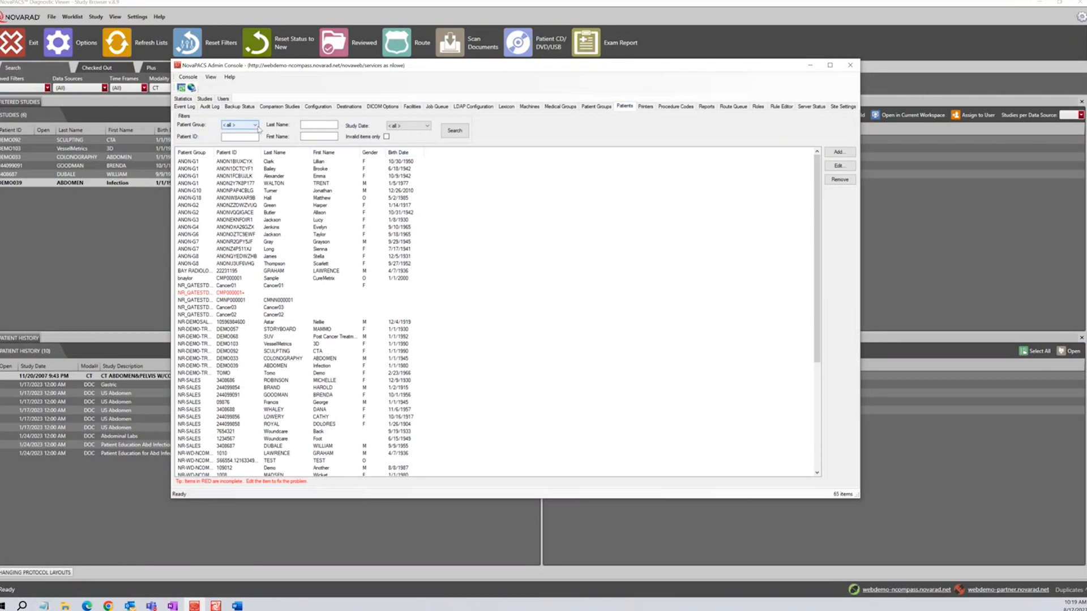
pyautogui.click(258, 127)
pyautogui.click(258, 130)
pyautogui.click(427, 126)
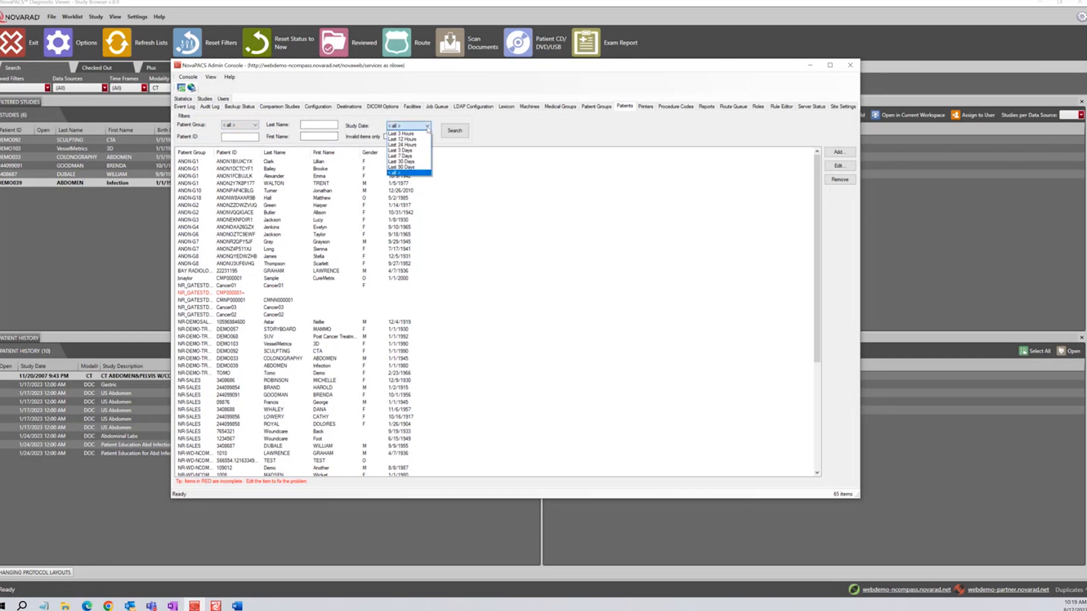
pyautogui.click(481, 138)
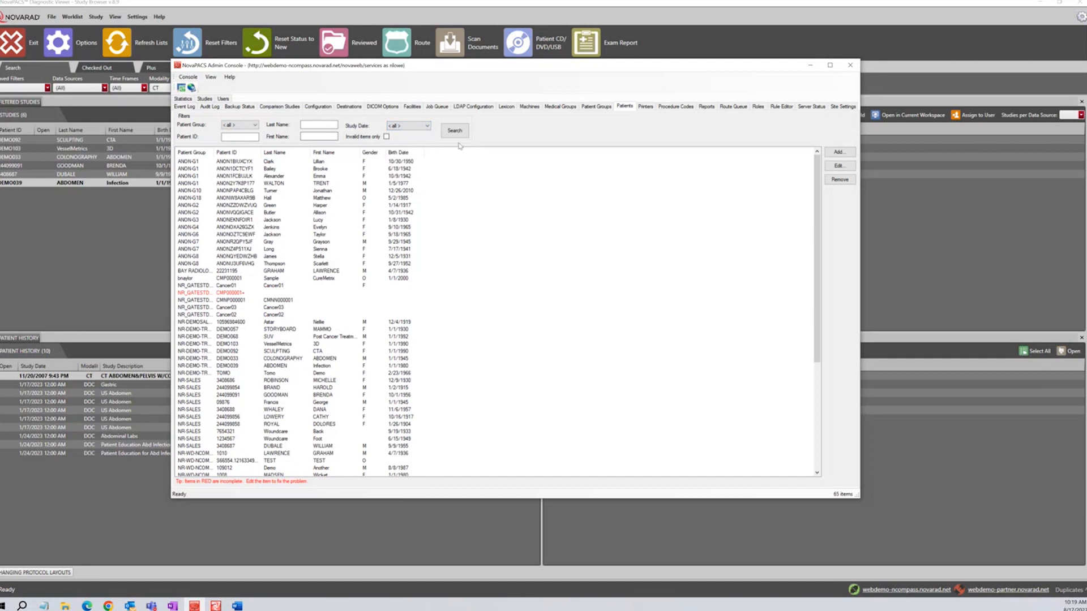
pyautogui.click(386, 137)
pyautogui.click(457, 132)
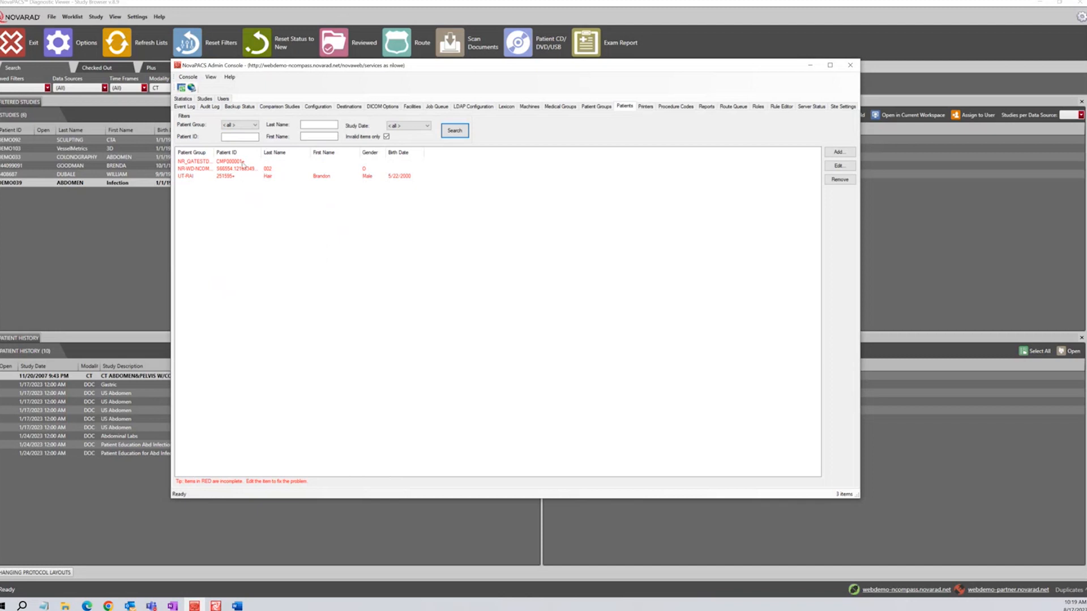
# Inspect the first incomplete patient's ID, names, gender and birth date, then search without the invalid-only filter
pyautogui.click(243, 163)
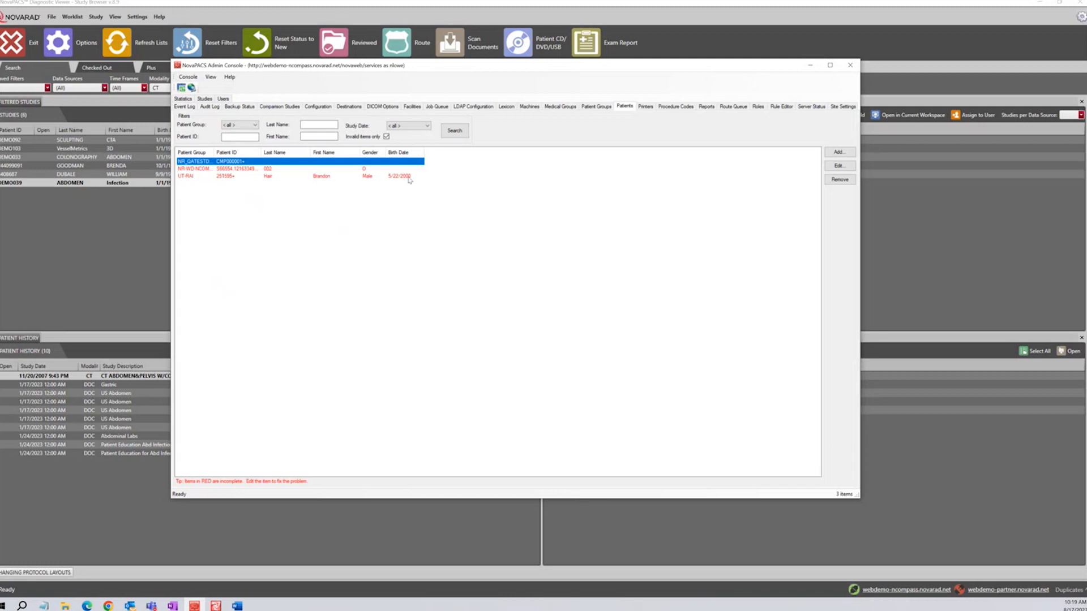
pyautogui.doubleClick(248, 166)
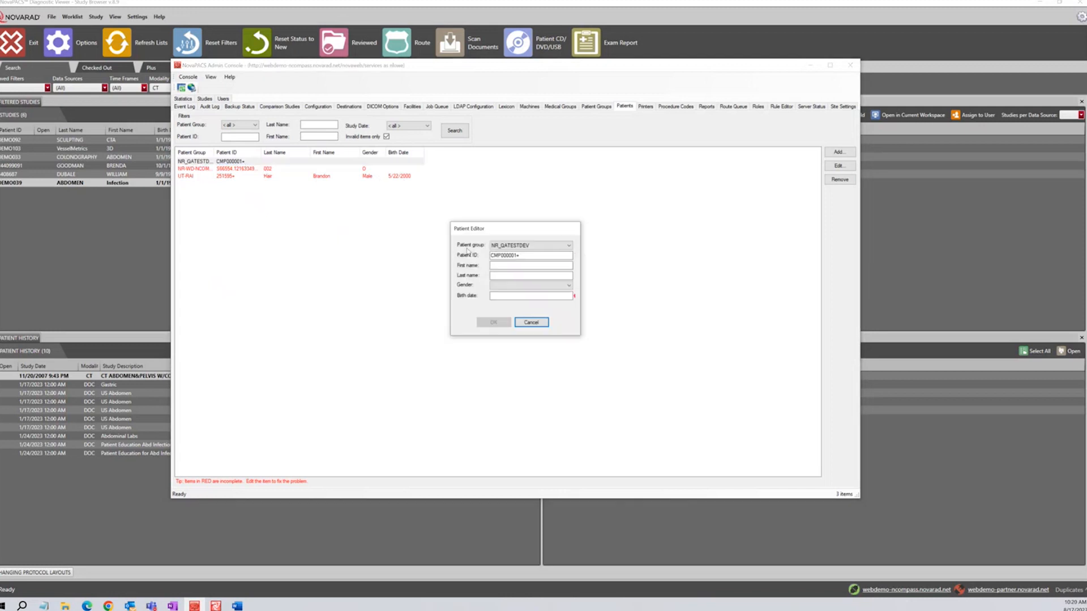
pyautogui.click(524, 255)
pyautogui.click(528, 265)
pyautogui.click(530, 273)
pyautogui.click(535, 286)
pyautogui.click(527, 295)
pyautogui.click(531, 323)
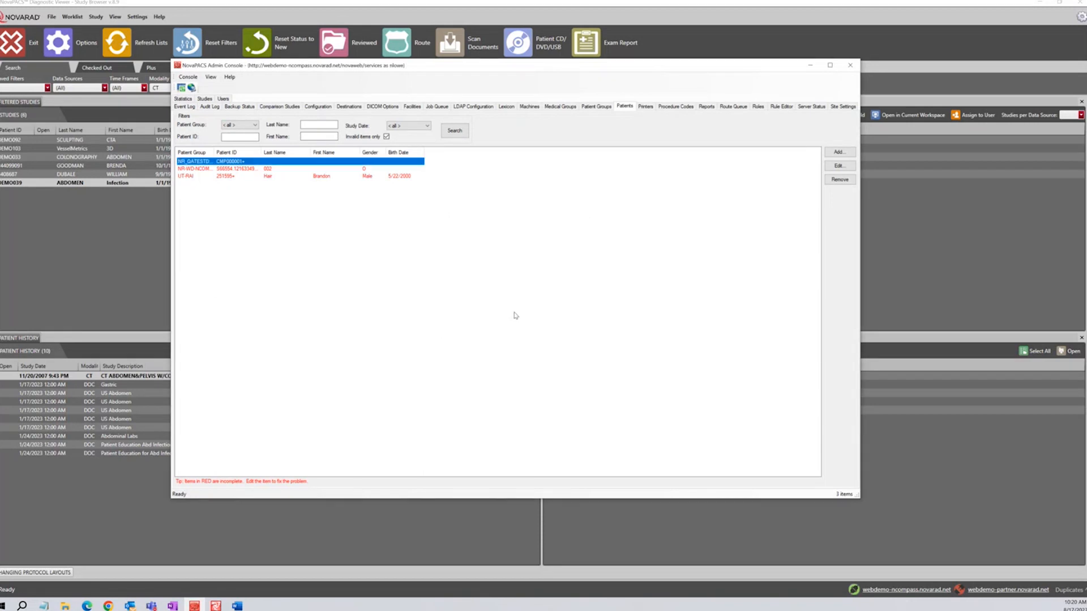
pyautogui.click(387, 136)
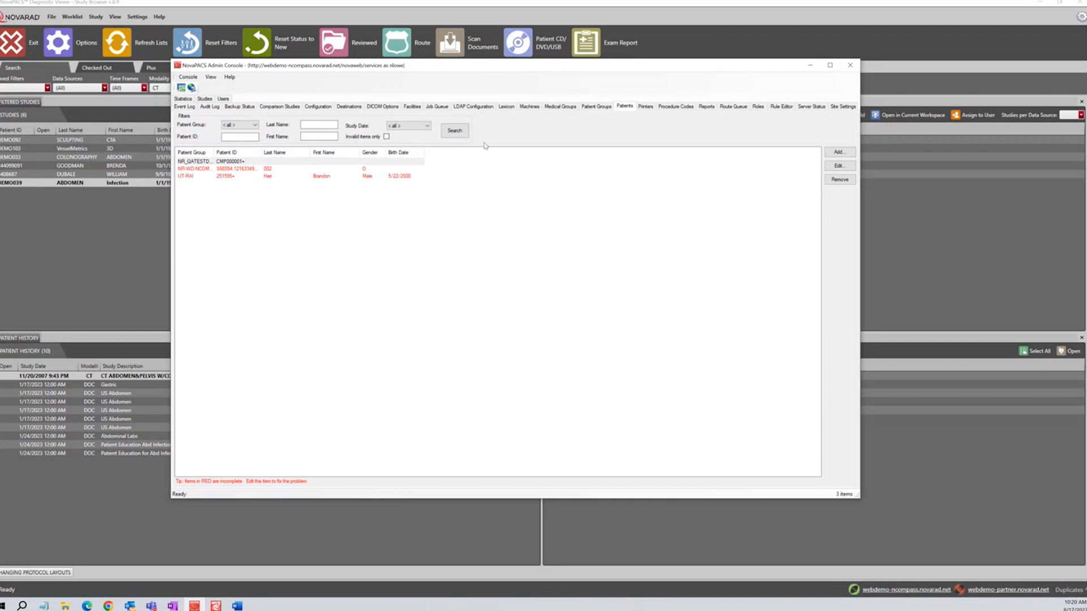
pyautogui.click(461, 133)
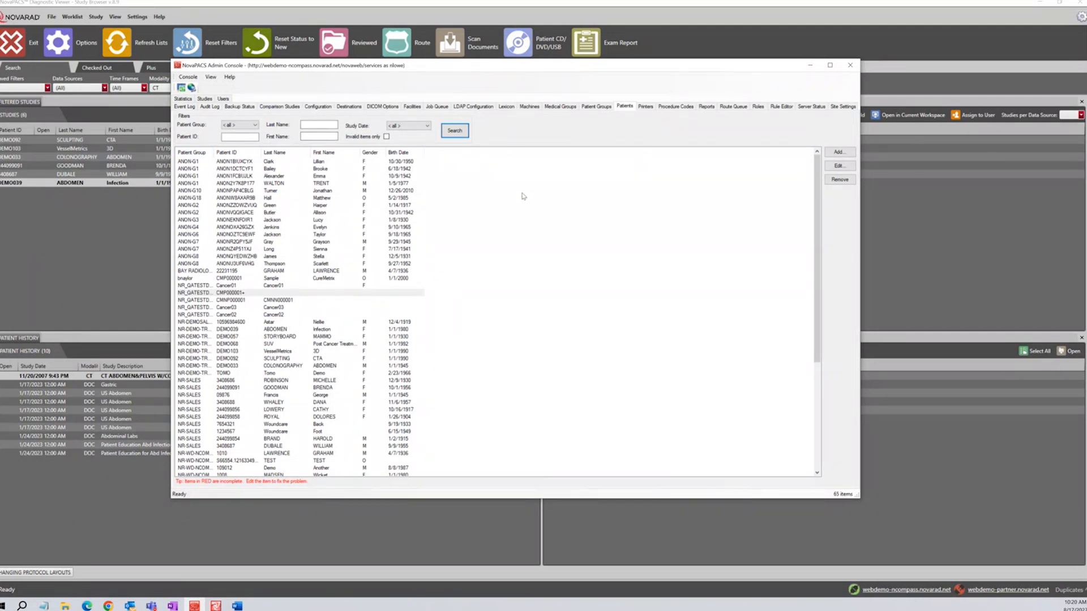
pyautogui.click(293, 163)
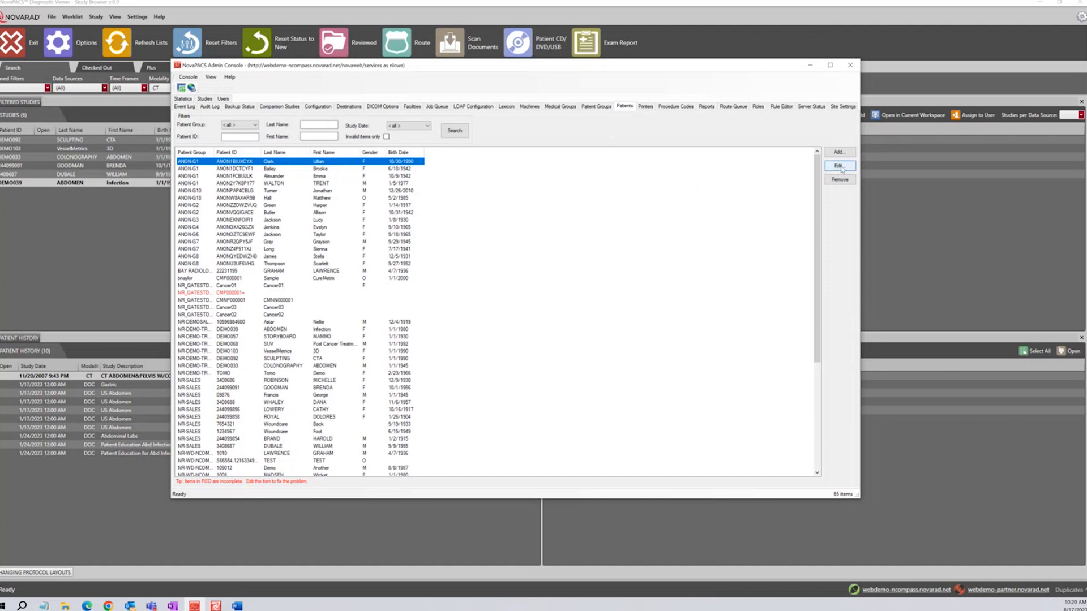
pyautogui.doubleClick(342, 164)
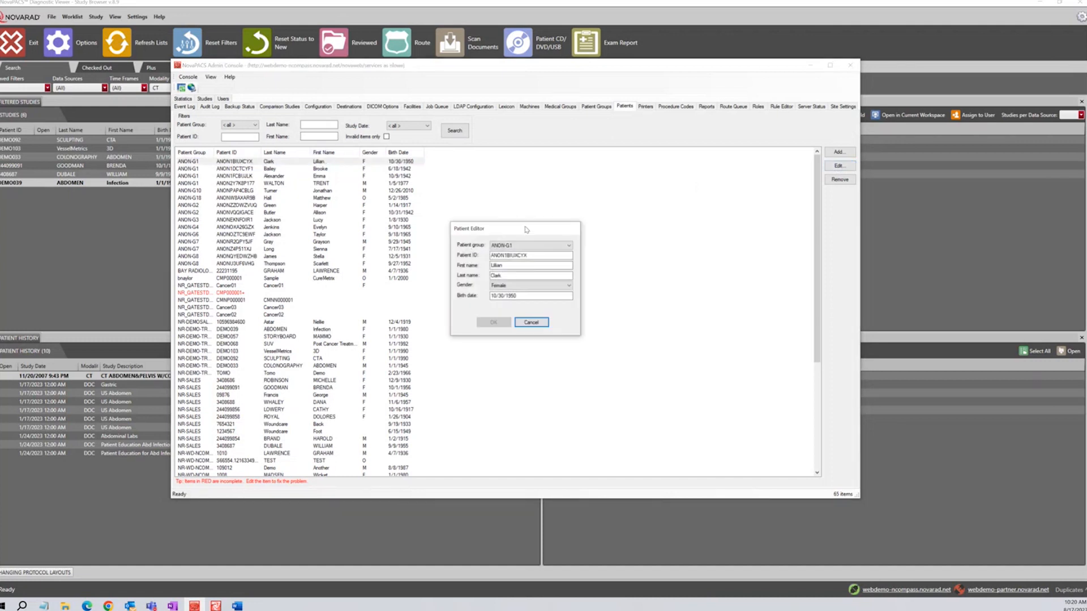
pyautogui.click(531, 322)
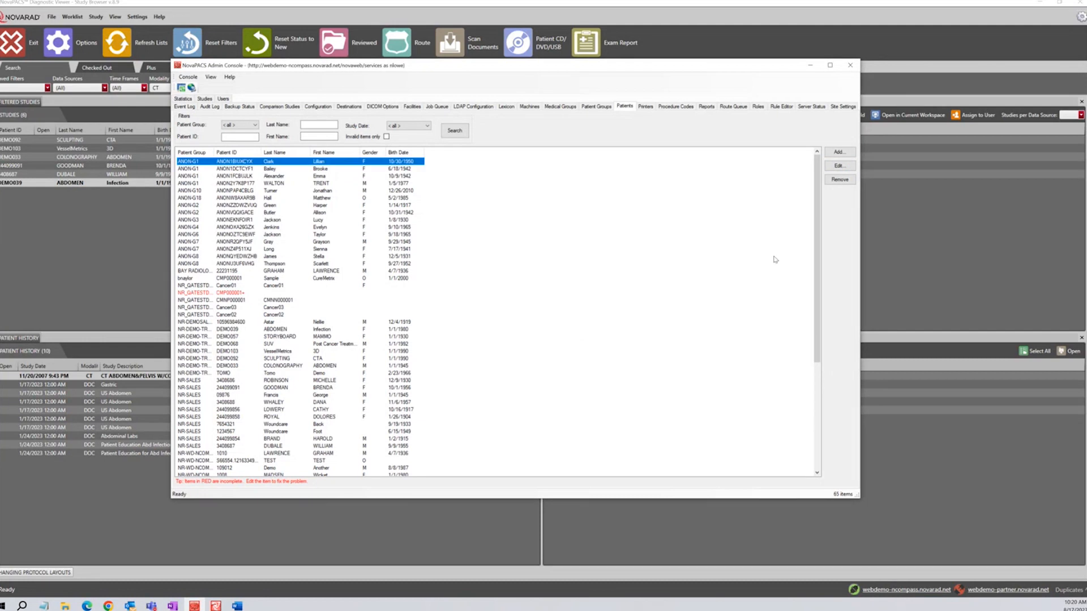
pyautogui.click(839, 154)
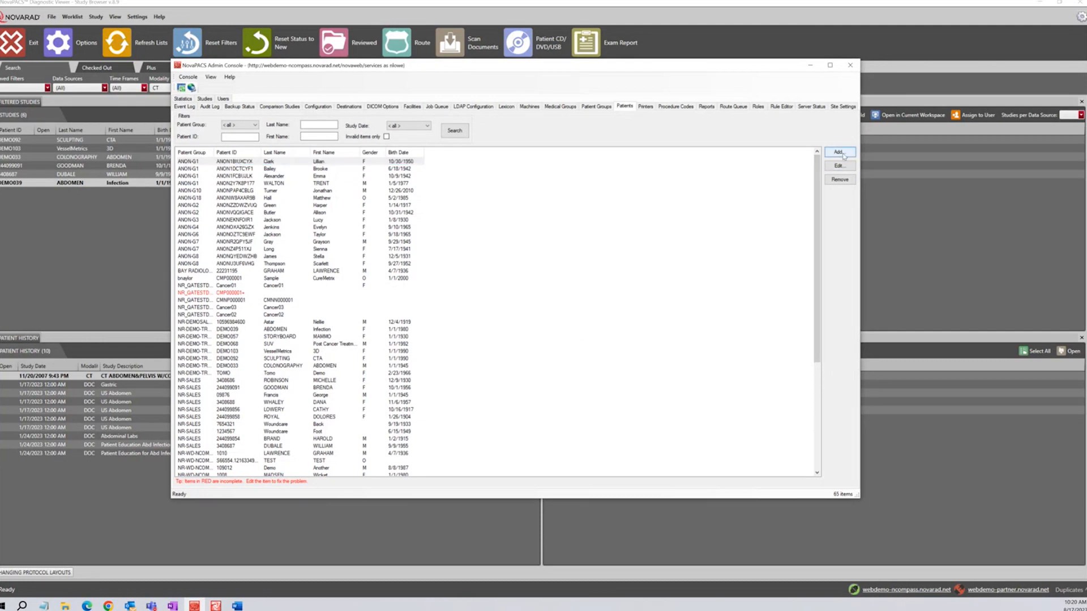
pyautogui.click(569, 245)
pyautogui.click(568, 245)
pyautogui.click(555, 295)
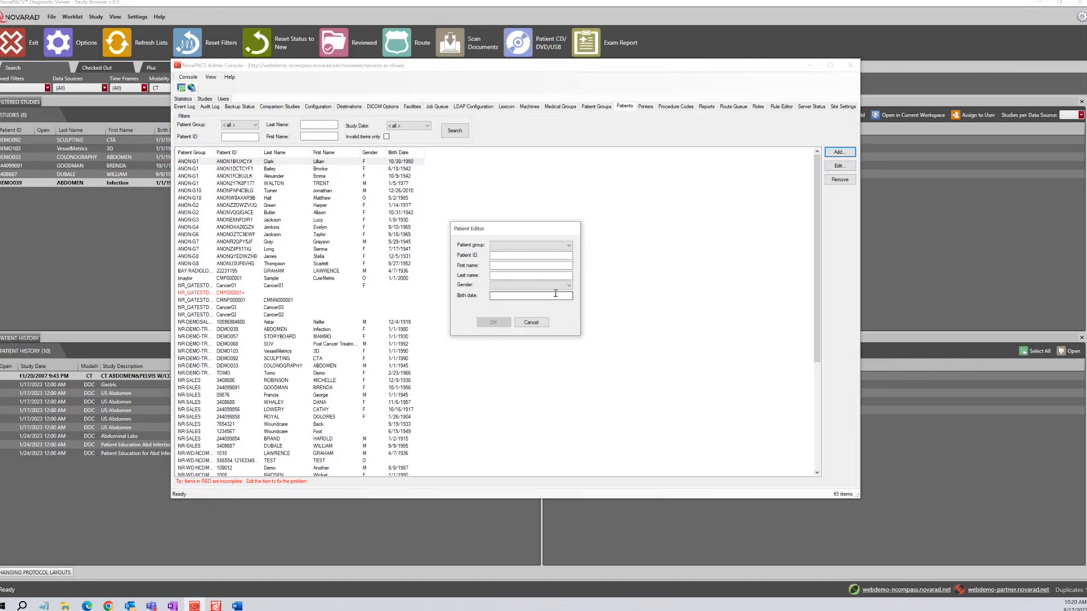
pyautogui.click(542, 323)
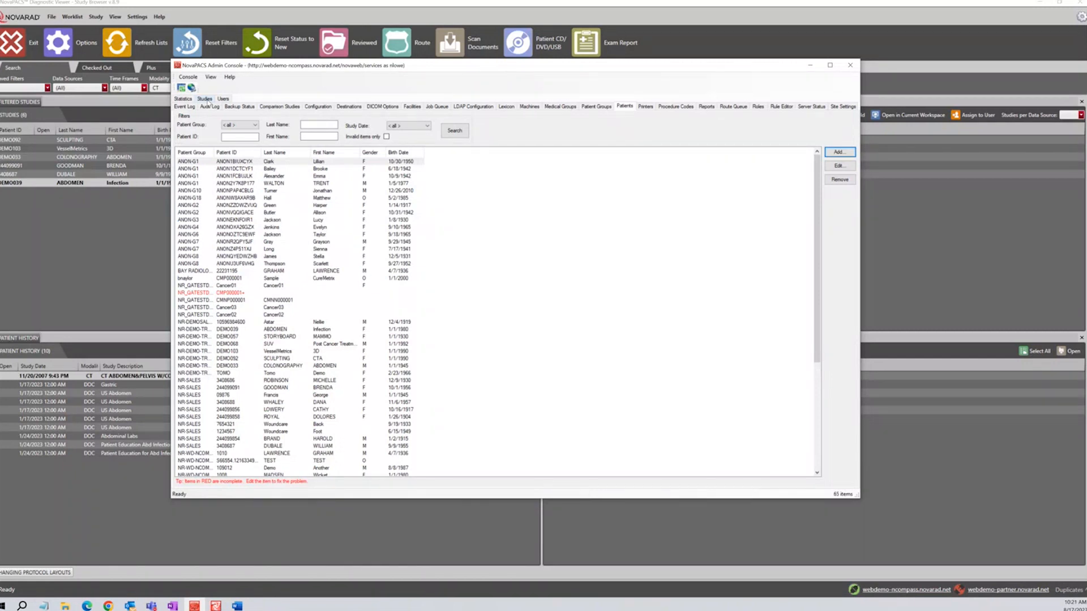
# Show the Studies list and pick <custom range> in its Date filter
pyautogui.click(204, 100)
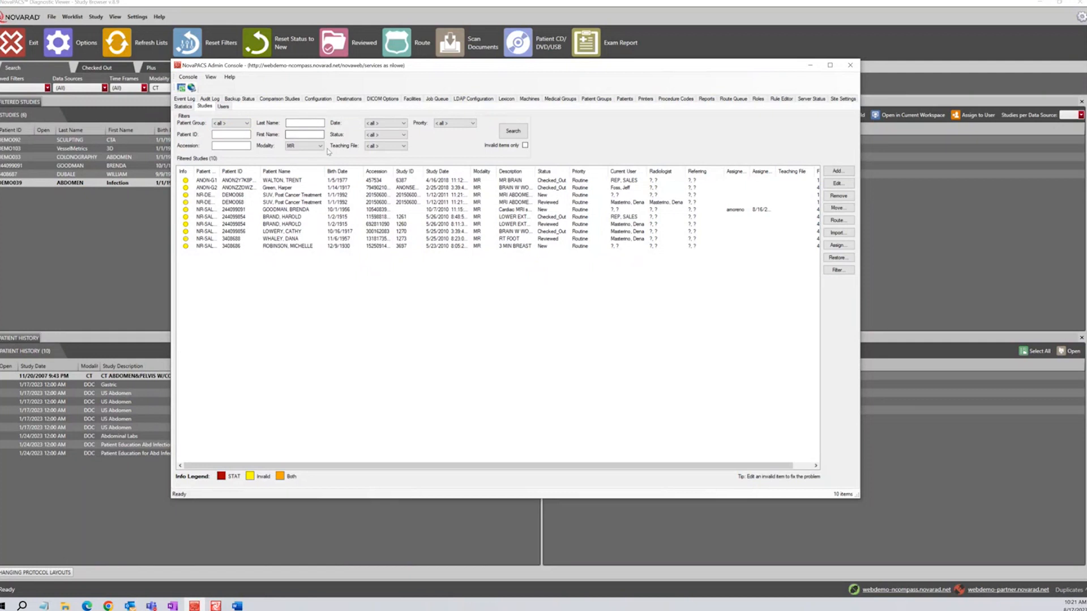
pyautogui.click(404, 123)
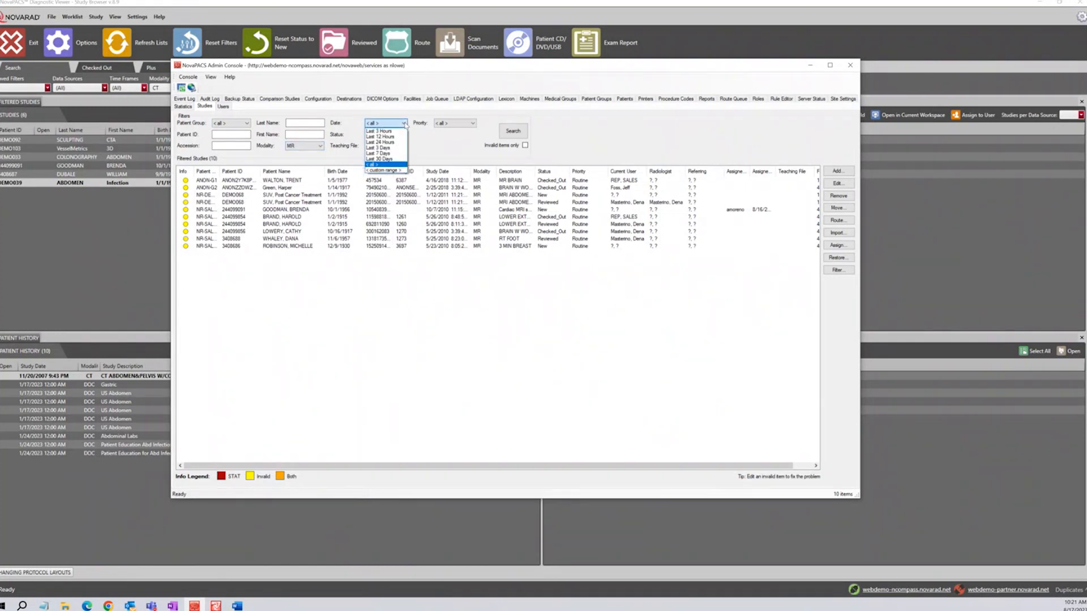
pyautogui.click(380, 171)
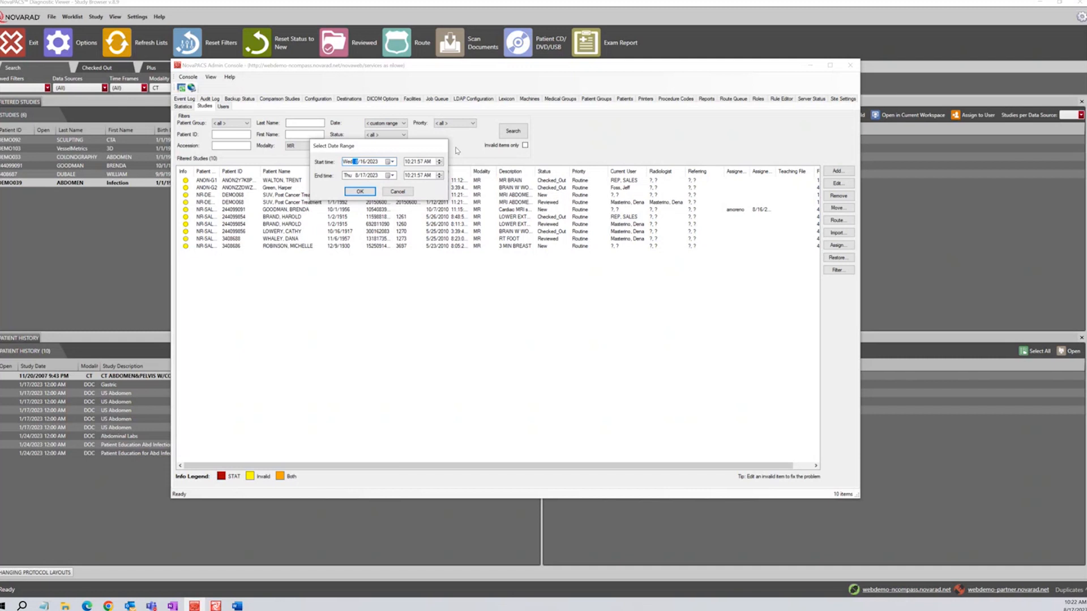
# Cancel the custom date range and leave Date, Status, Teaching File and Priority filters at < all >
pyautogui.click(403, 192)
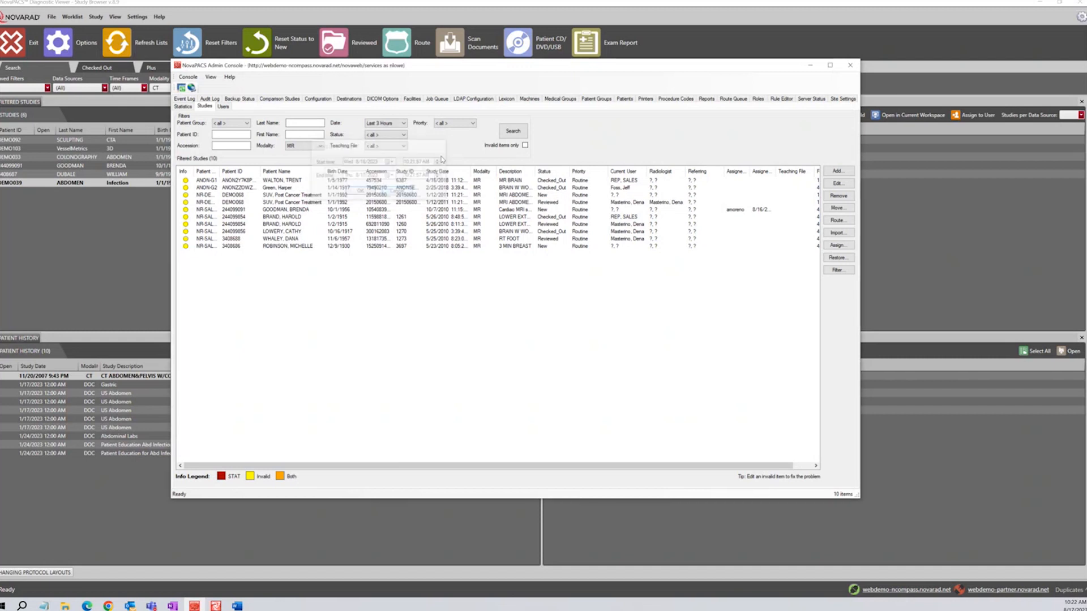
pyautogui.click(404, 122)
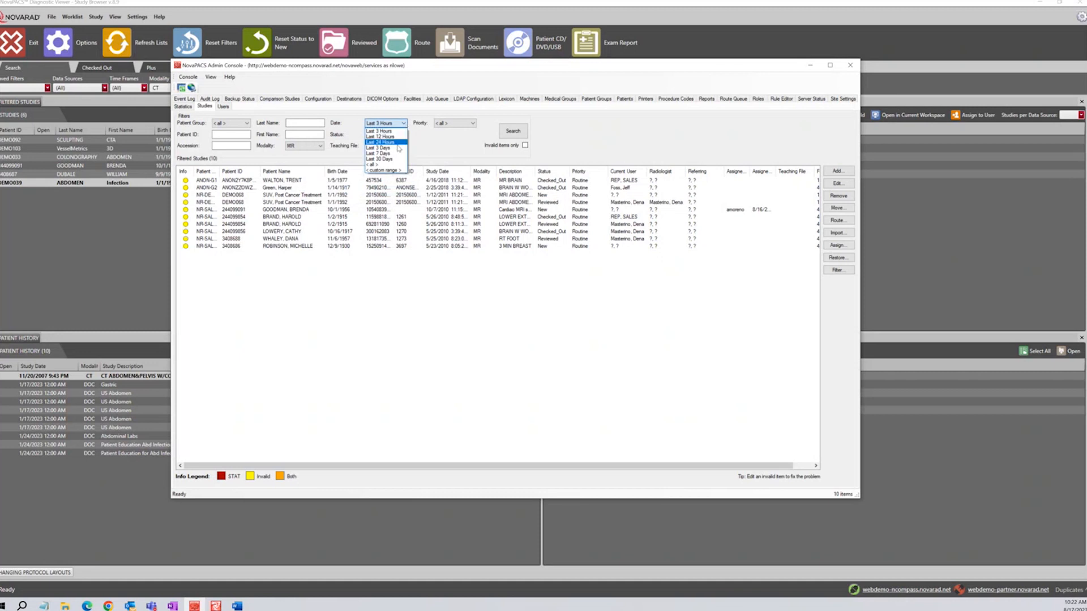
pyautogui.click(396, 162)
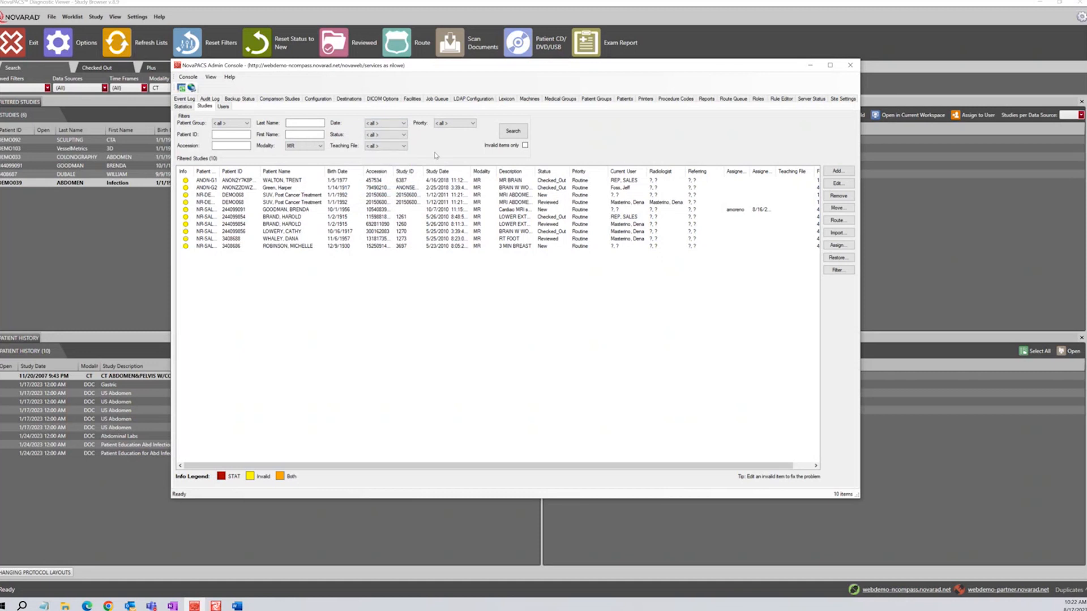
pyautogui.click(402, 136)
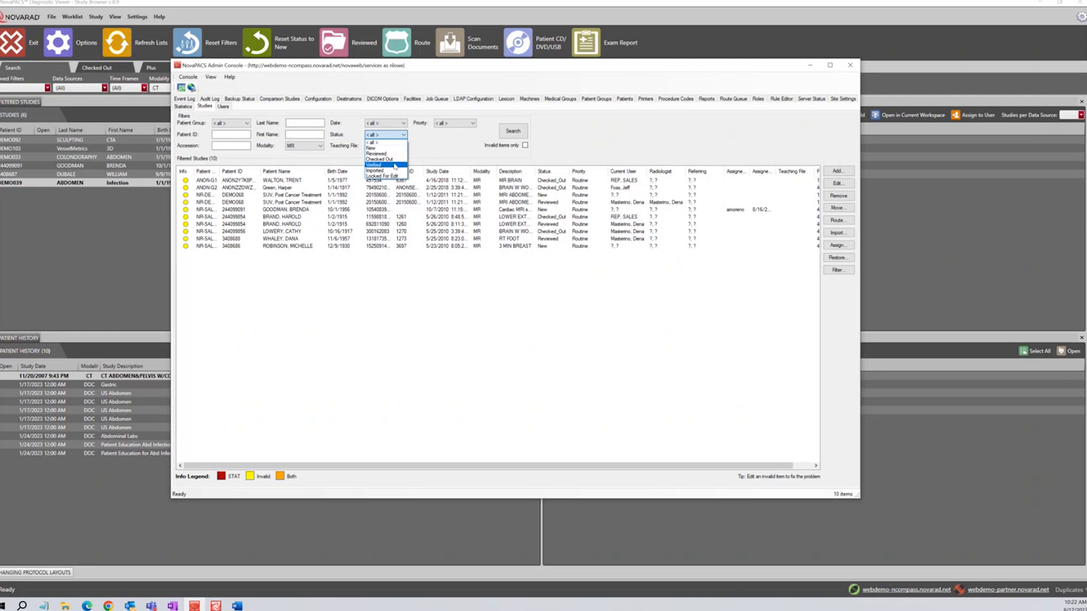
pyautogui.click(436, 164)
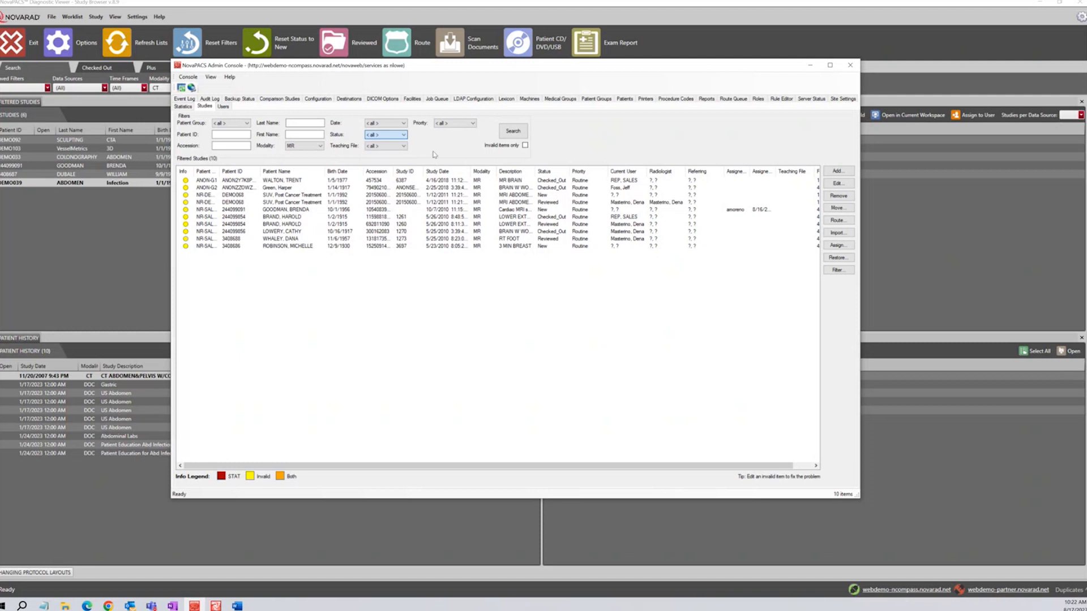
pyautogui.click(404, 146)
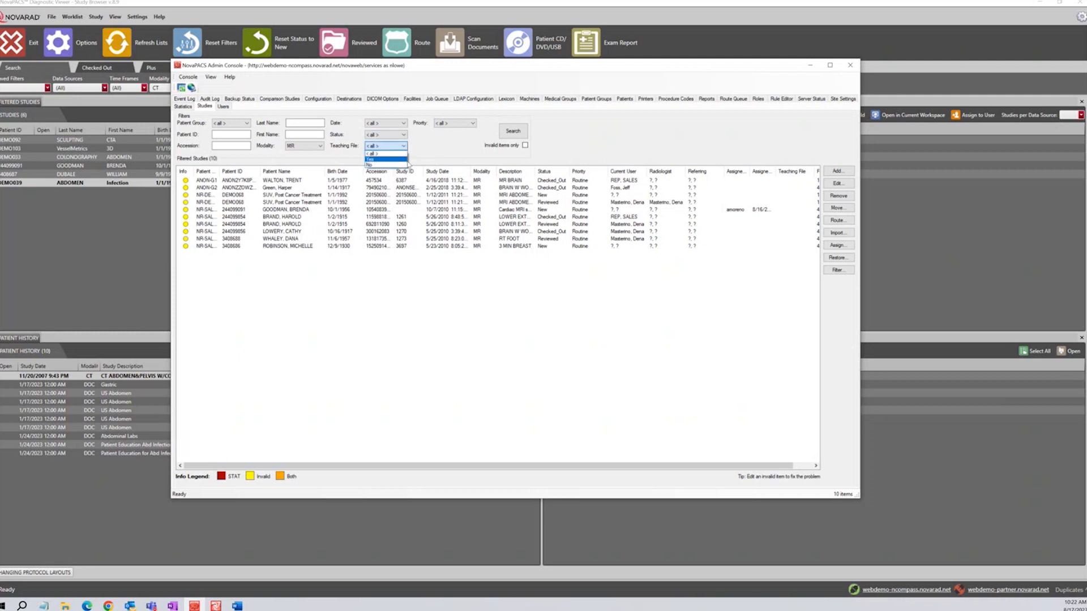
pyautogui.click(450, 136)
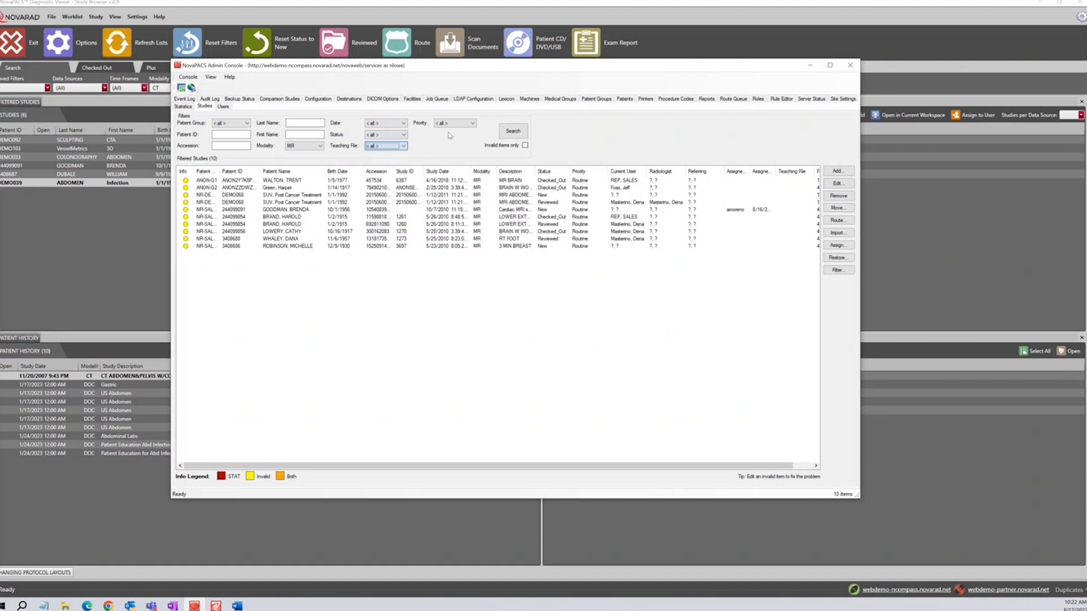
pyautogui.click(472, 124)
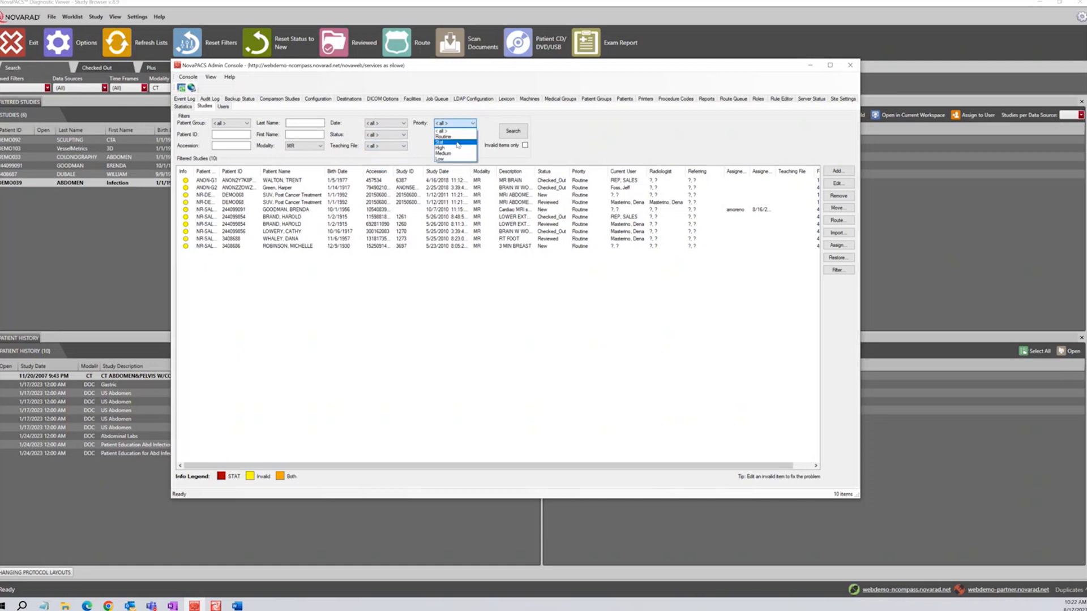
pyautogui.click(500, 161)
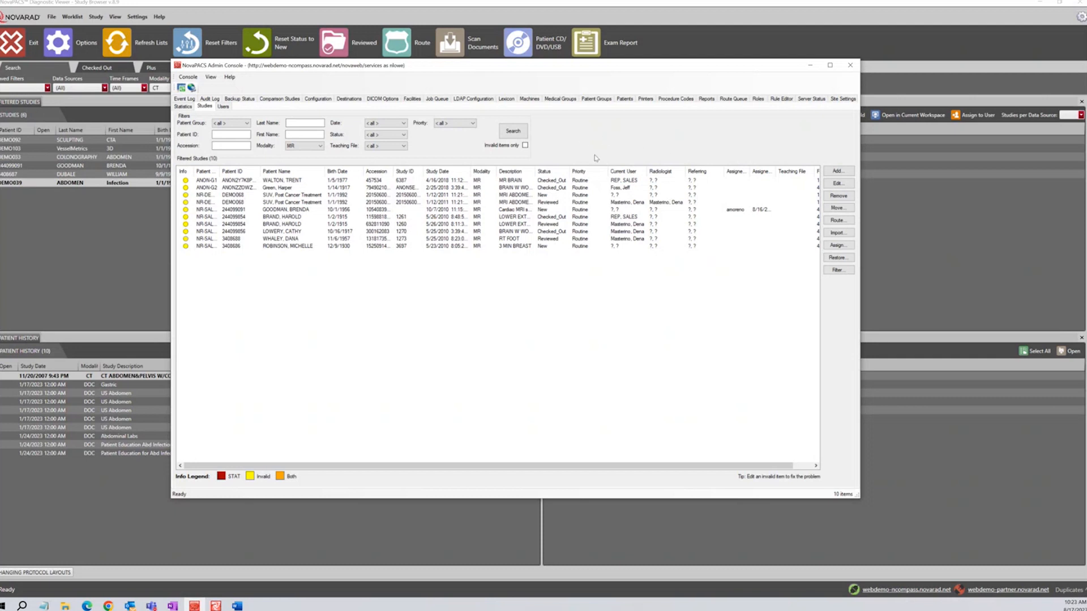
pyautogui.click(525, 145)
pyautogui.click(525, 145)
# Skip the checked-out MR BRAIN study and open MRI ABDOMEN WO CONTRAST with patient details editable
pyautogui.click(516, 134)
pyautogui.doubleClick(345, 181)
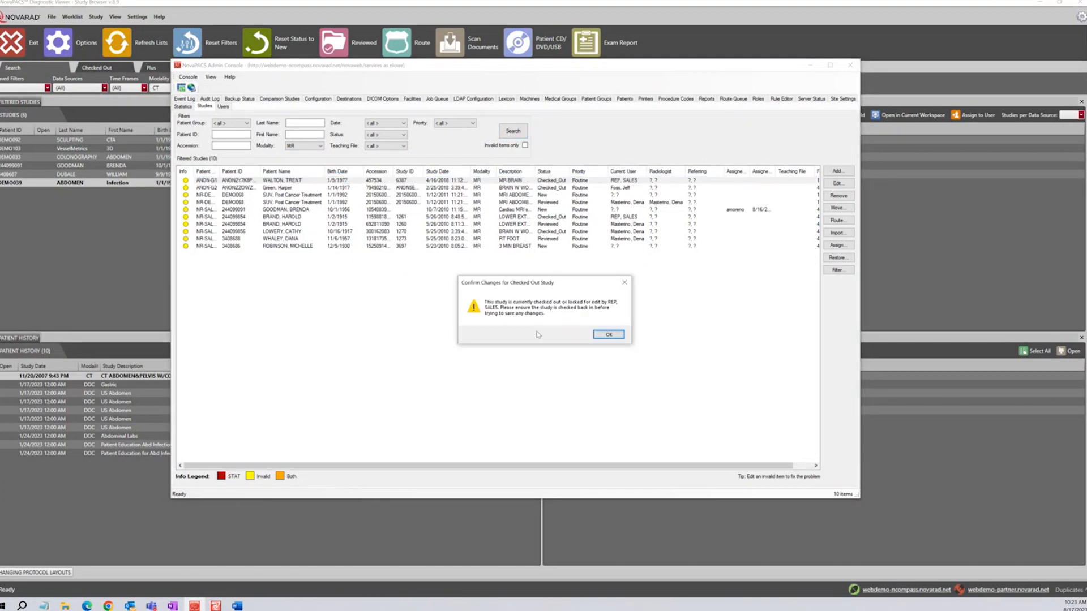
pyautogui.click(607, 334)
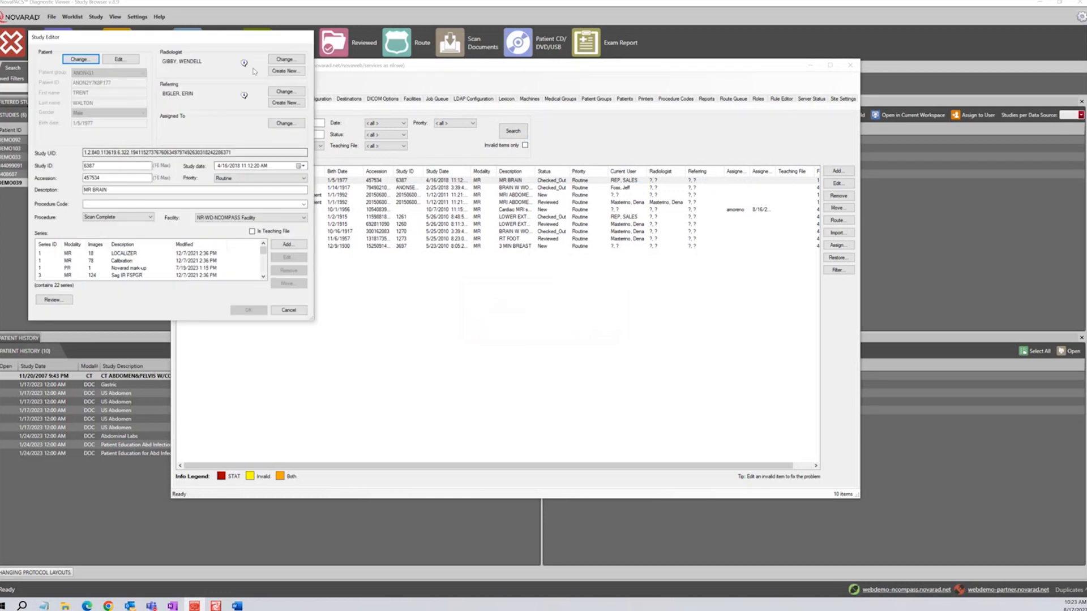
pyautogui.click(289, 309)
pyautogui.doubleClick(405, 203)
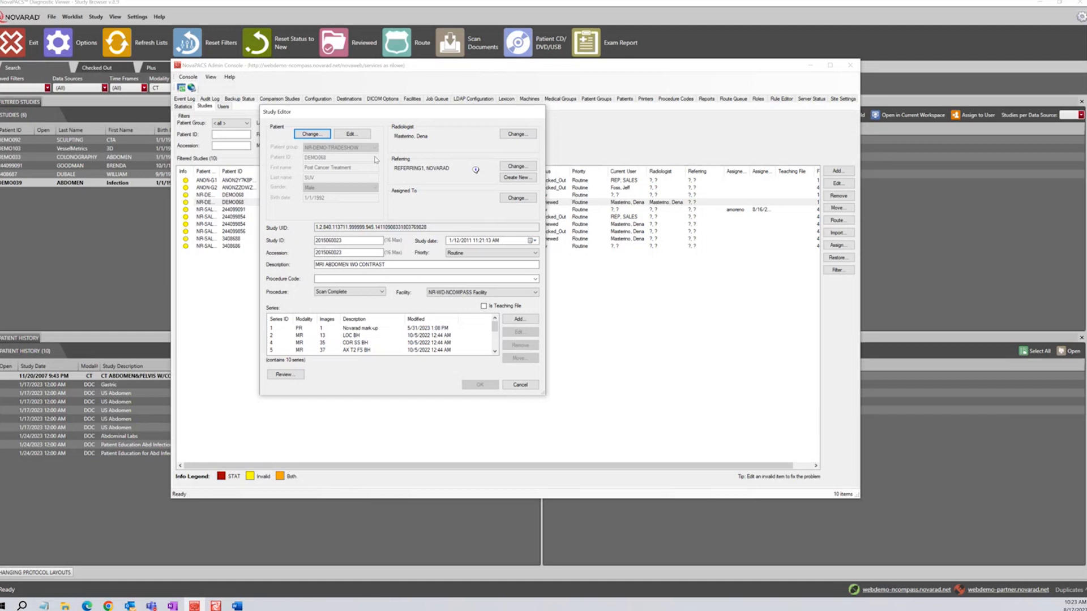
pyautogui.click(351, 134)
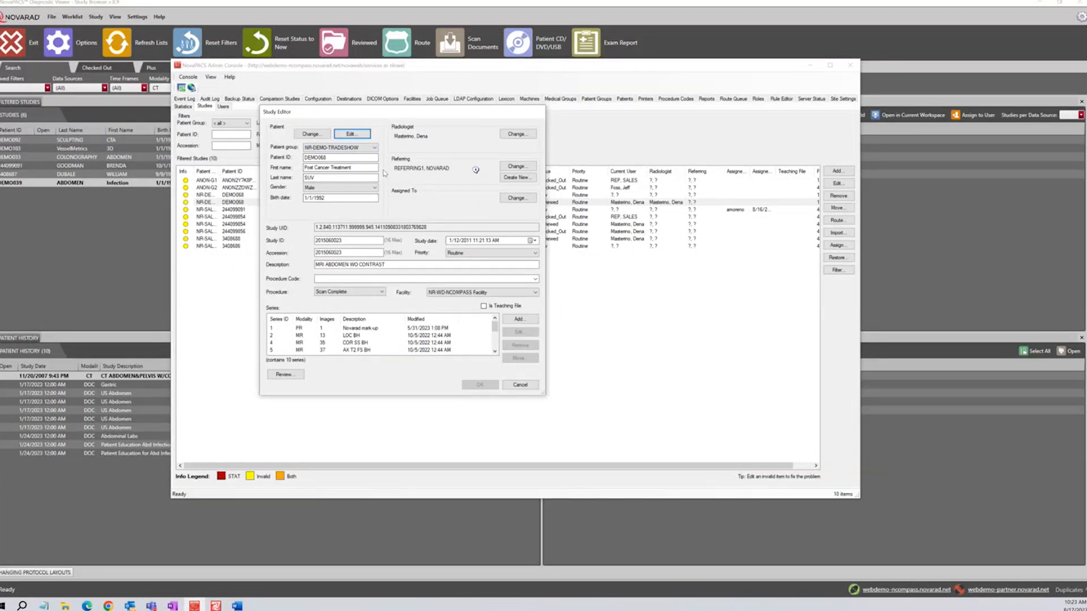
# Look up patients by last name 'test', keep the current patient, then list users for the referring physician
pyautogui.click(313, 134)
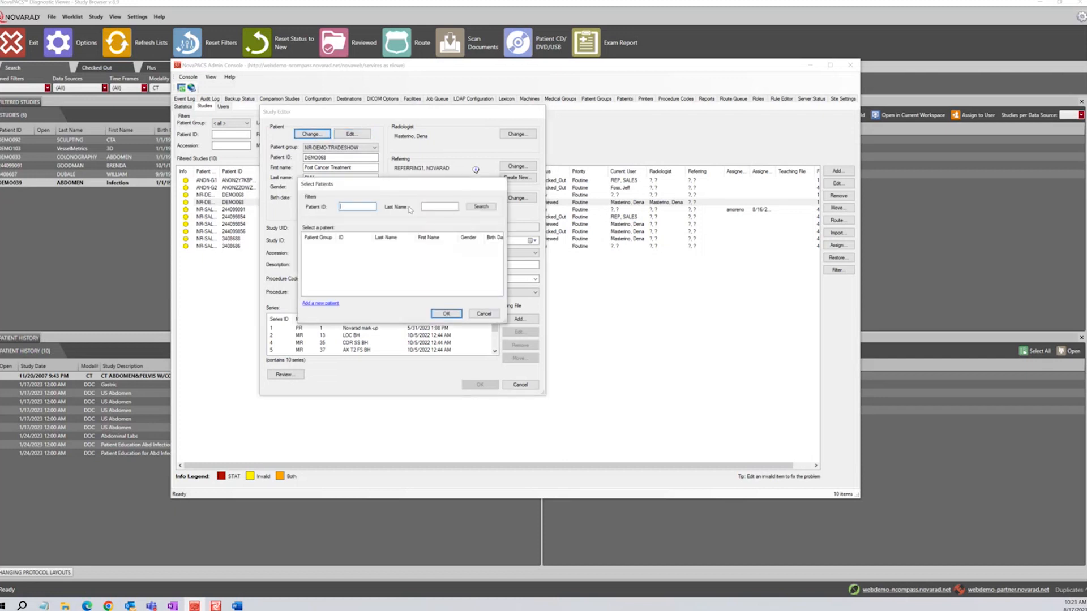
pyautogui.click(359, 205)
pyautogui.click(423, 206)
pyautogui.write('test')
pyautogui.click(481, 207)
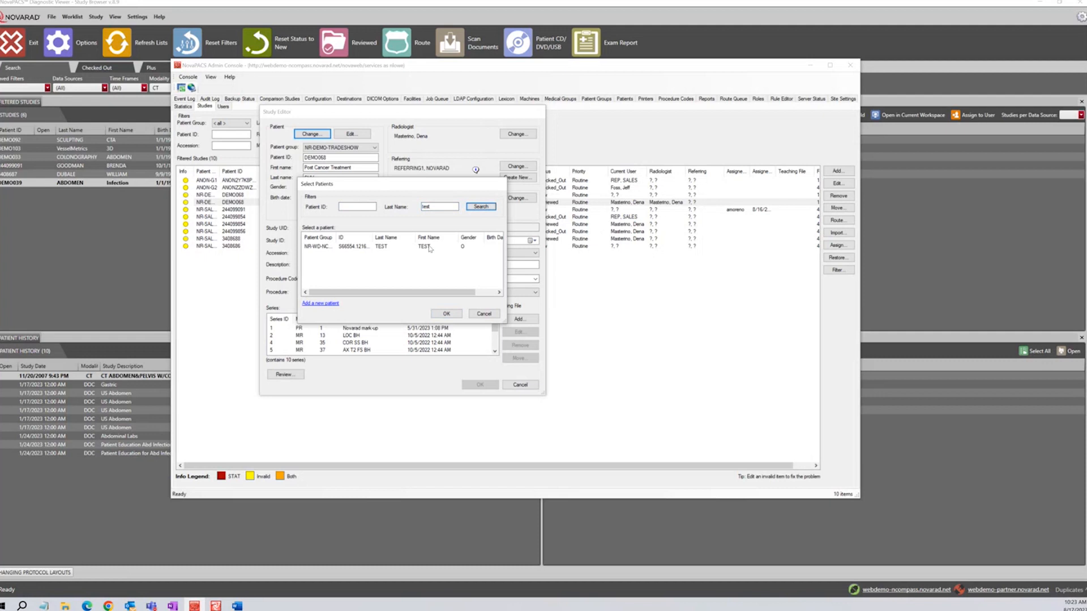
pyautogui.click(428, 247)
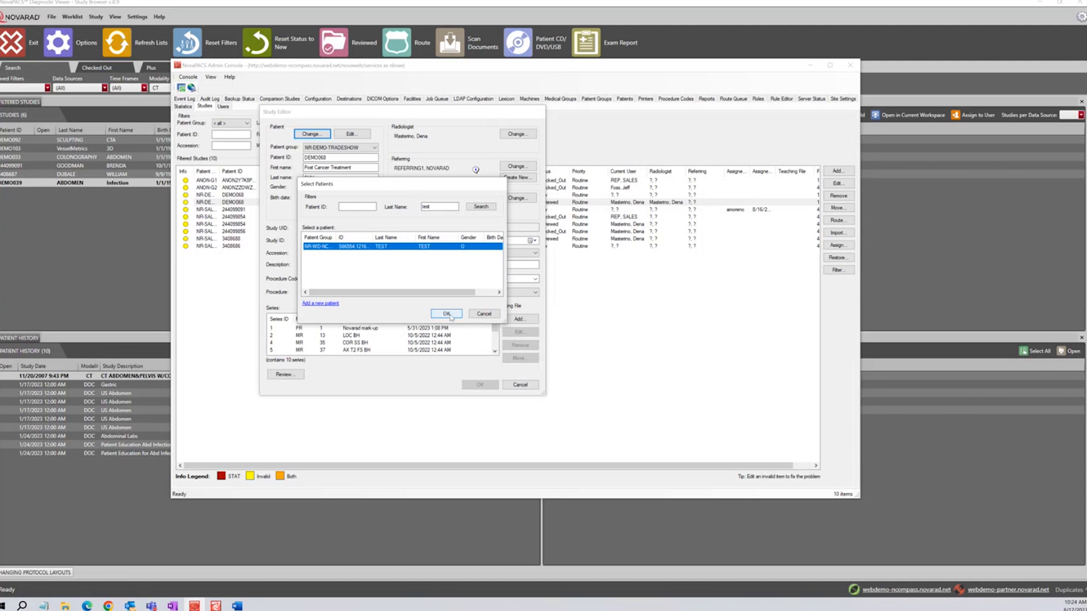
pyautogui.click(476, 316)
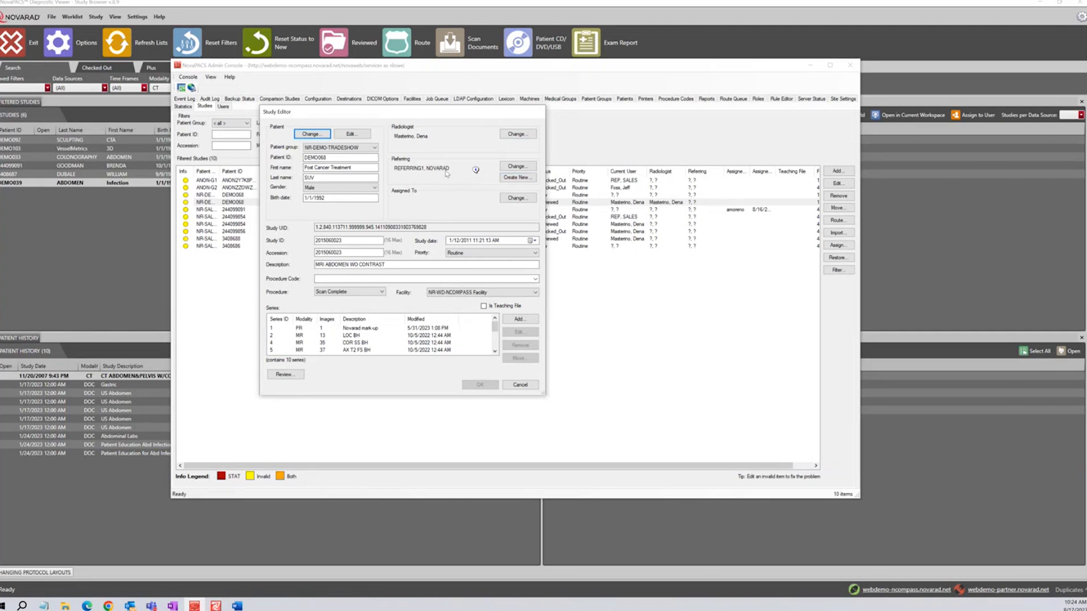
pyautogui.click(517, 167)
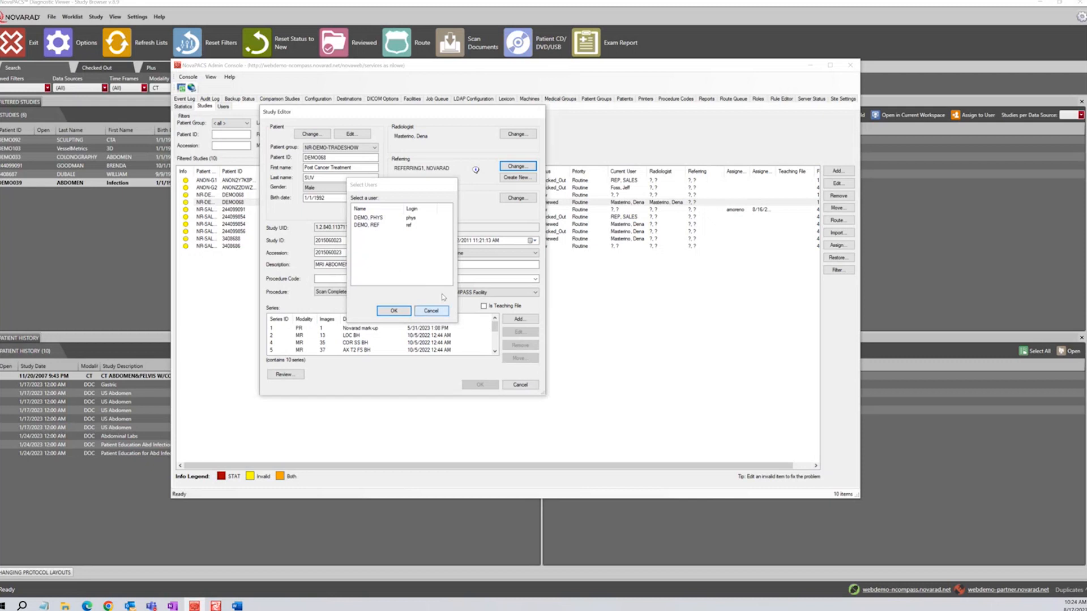
# Close the referring physician user list twice unchanged, then start creating a new referring physician
pyautogui.click(430, 310)
pyautogui.click(516, 167)
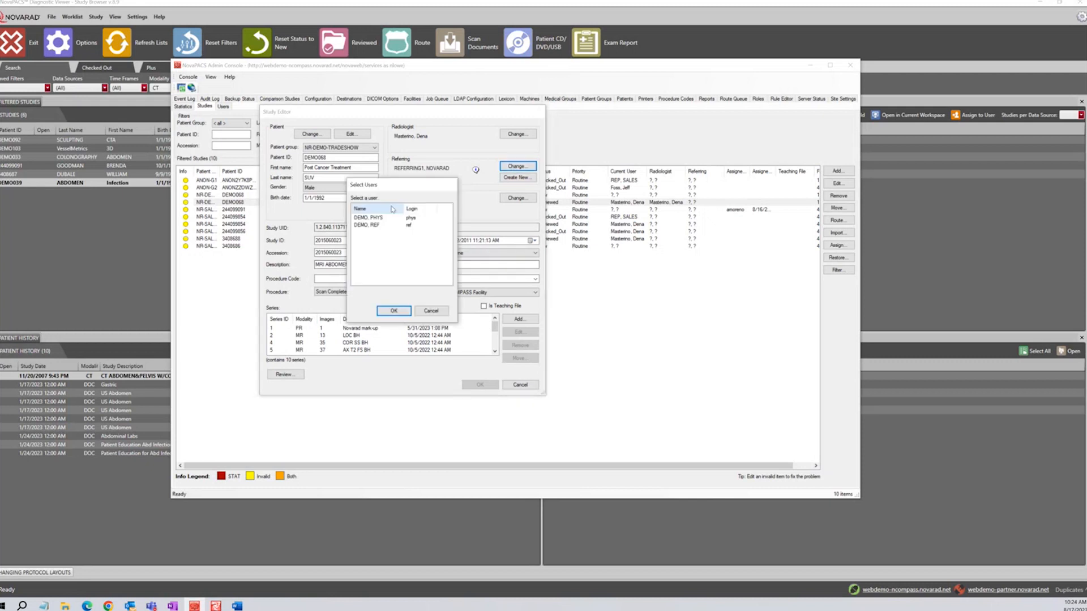
pyautogui.click(434, 312)
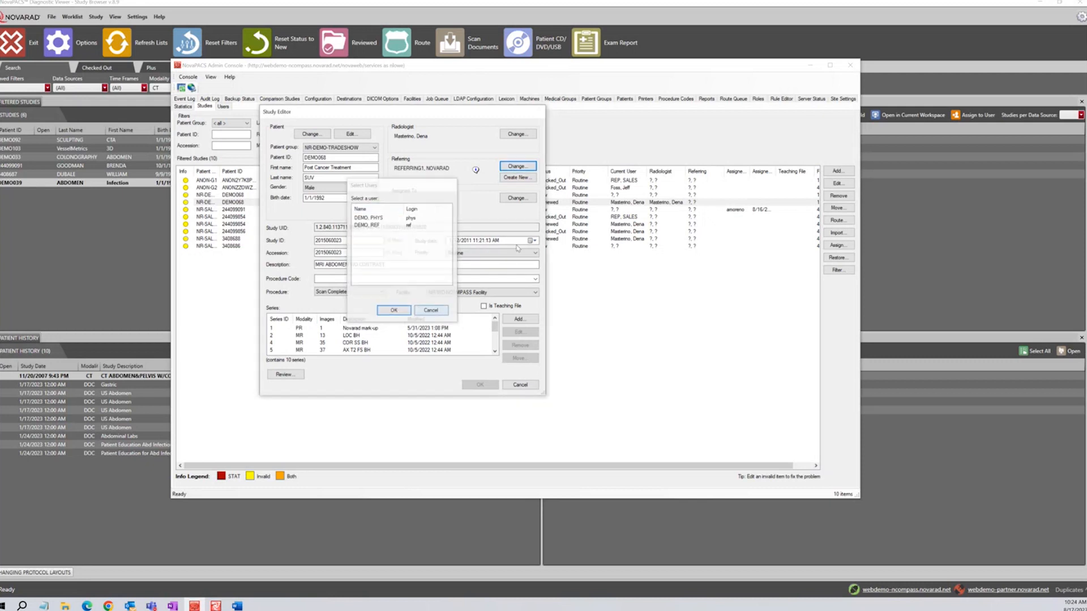
pyautogui.click(518, 178)
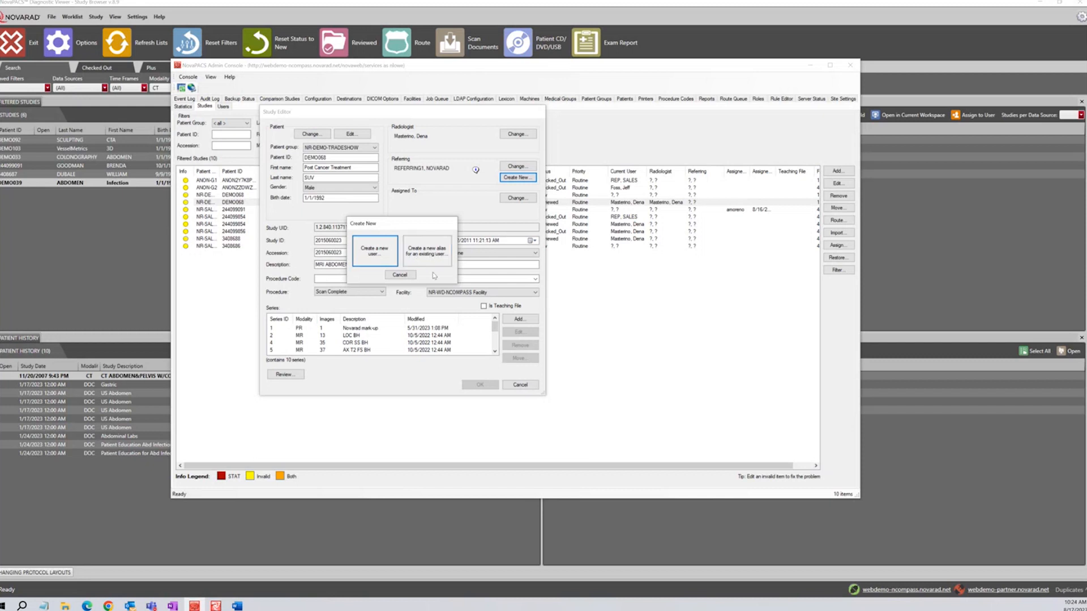
# Cancel the new referring physician, leaving the MRI ABDOMEN WO CONTRAST study editor unchanged
pyautogui.click(400, 275)
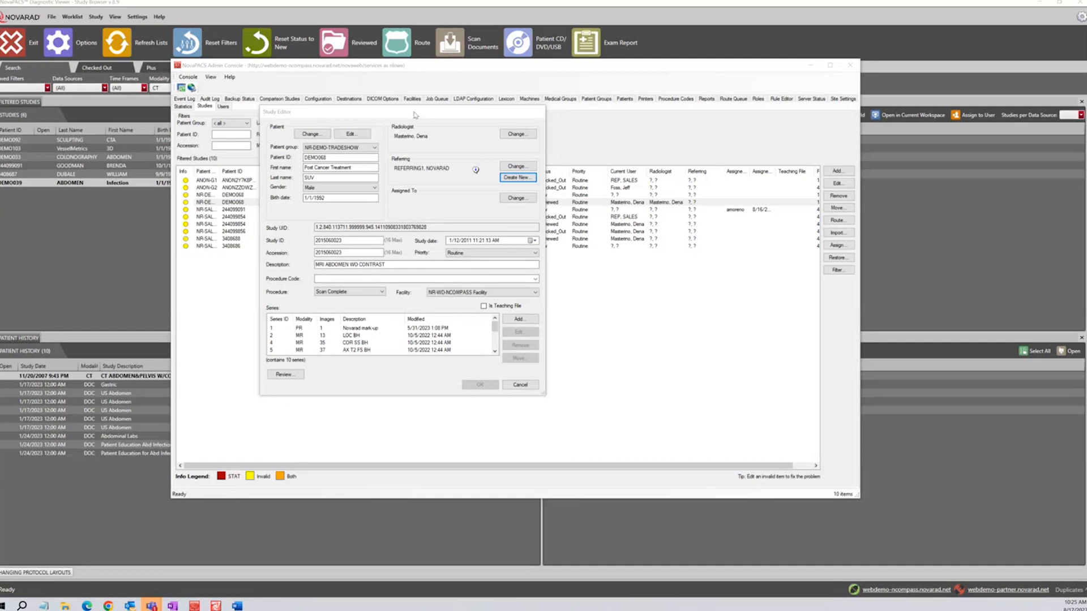
pyautogui.moveTo(415, 115); pyautogui.dragTo(419, 139)
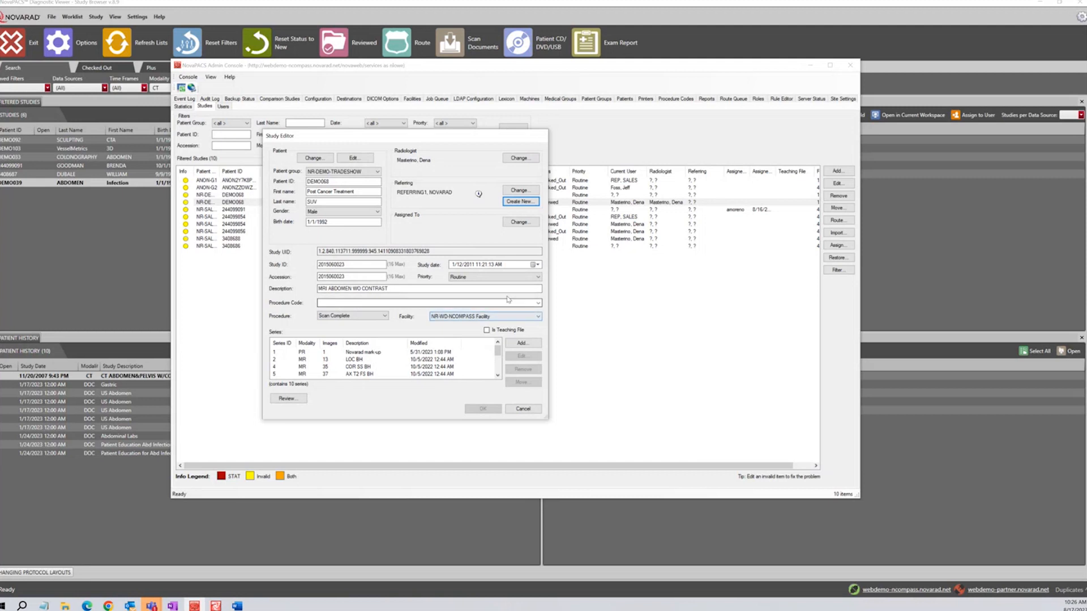
pyautogui.click(538, 277)
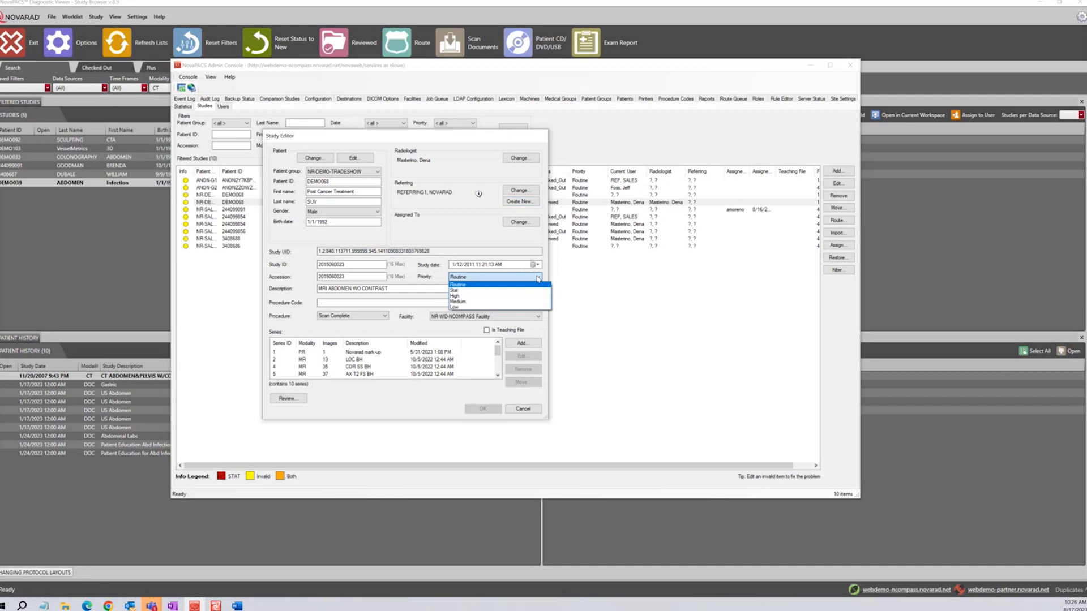
pyautogui.click(547, 279)
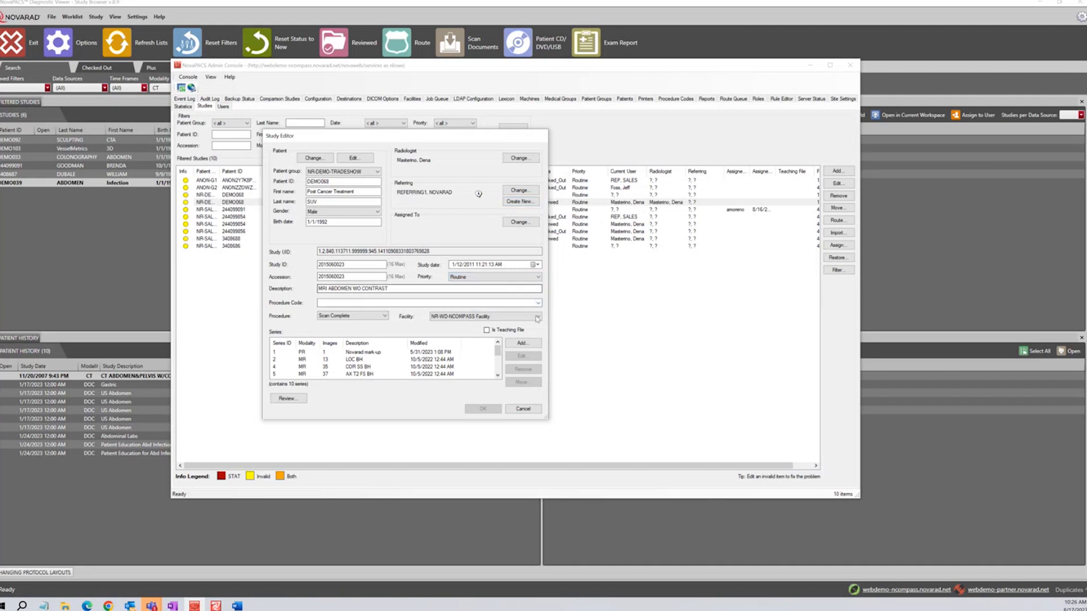
pyautogui.click(385, 317)
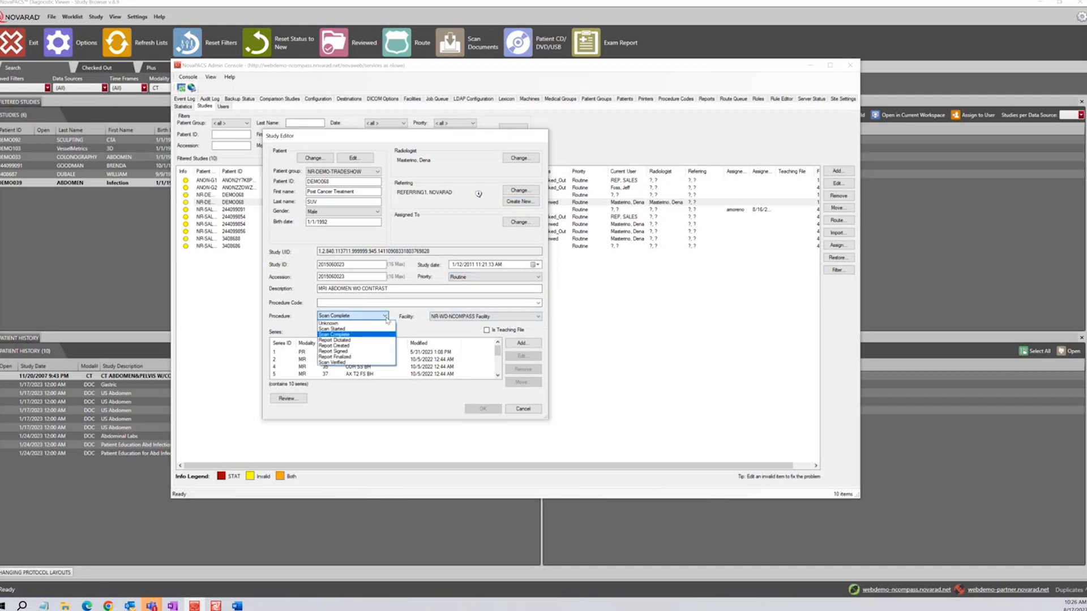
pyautogui.click(418, 328)
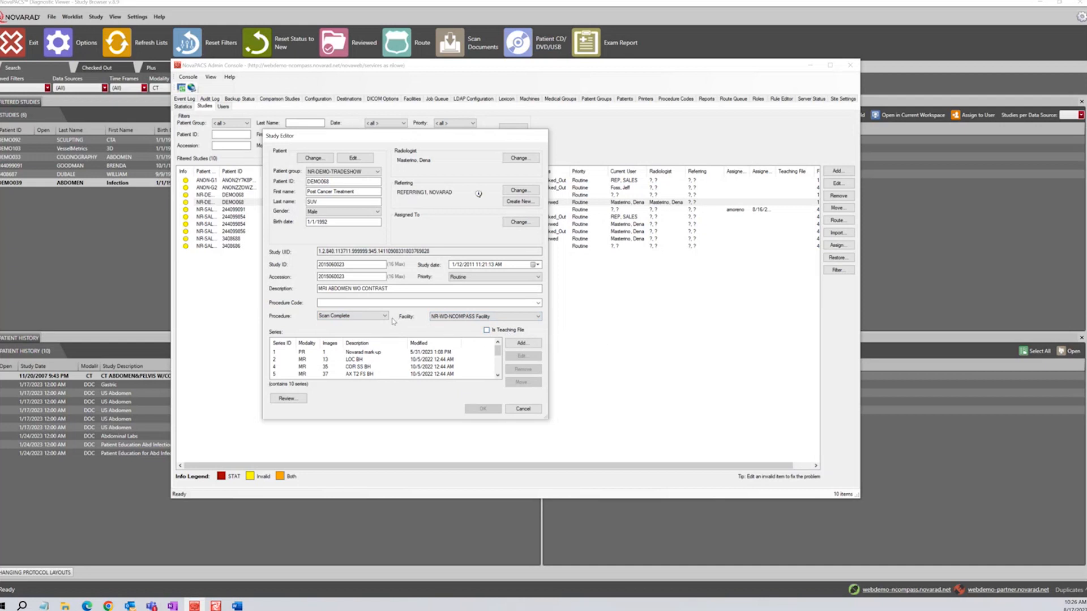
pyautogui.scroll(-1, 389, 376)
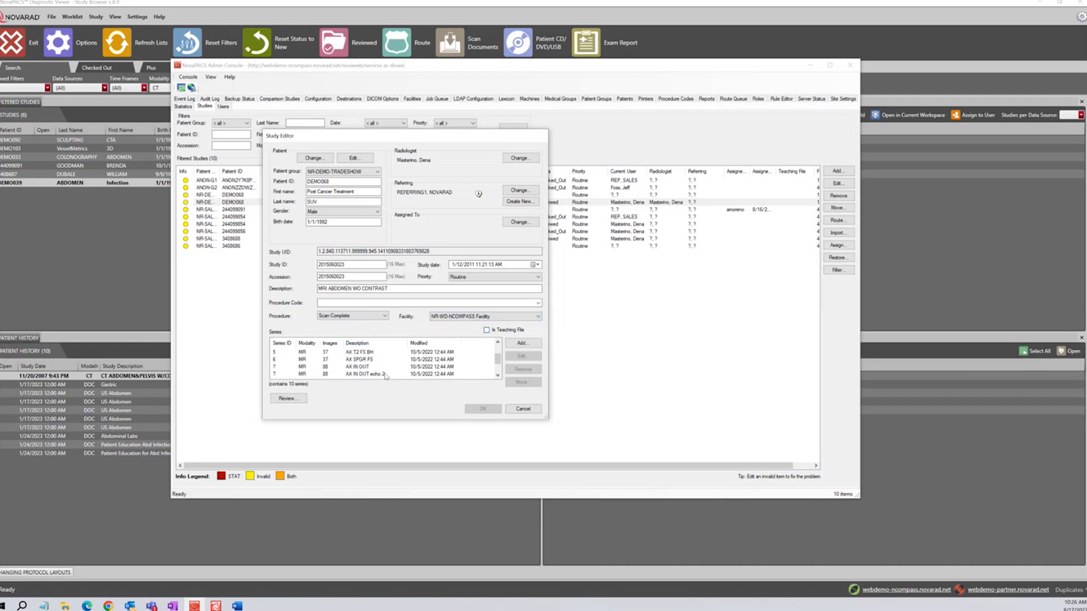
pyautogui.scroll(-1, 384, 375)
pyautogui.scroll(2, 383, 374)
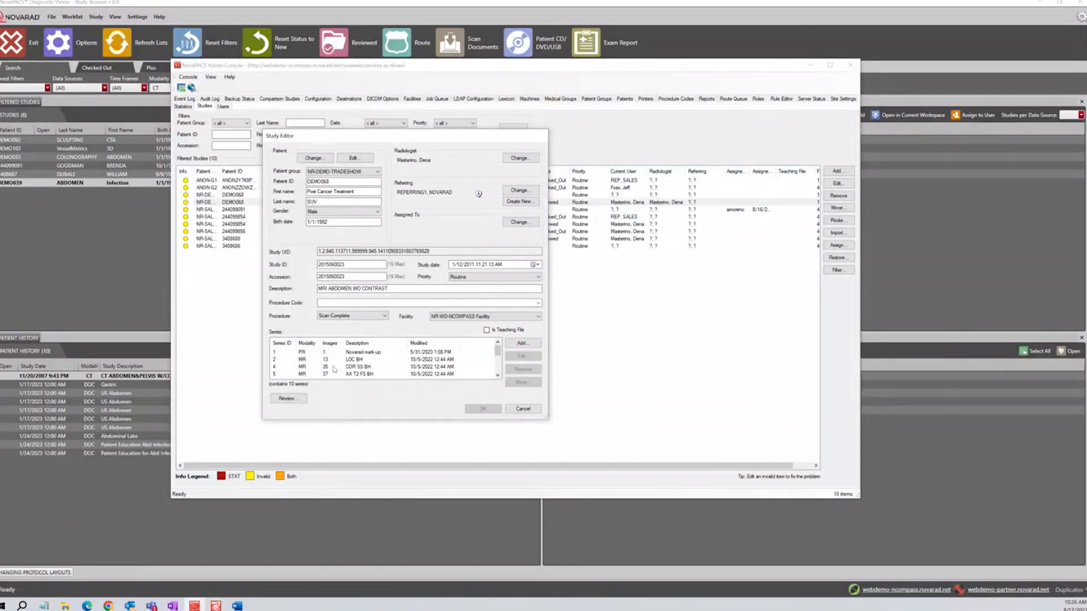
pyautogui.doubleClick(358, 368)
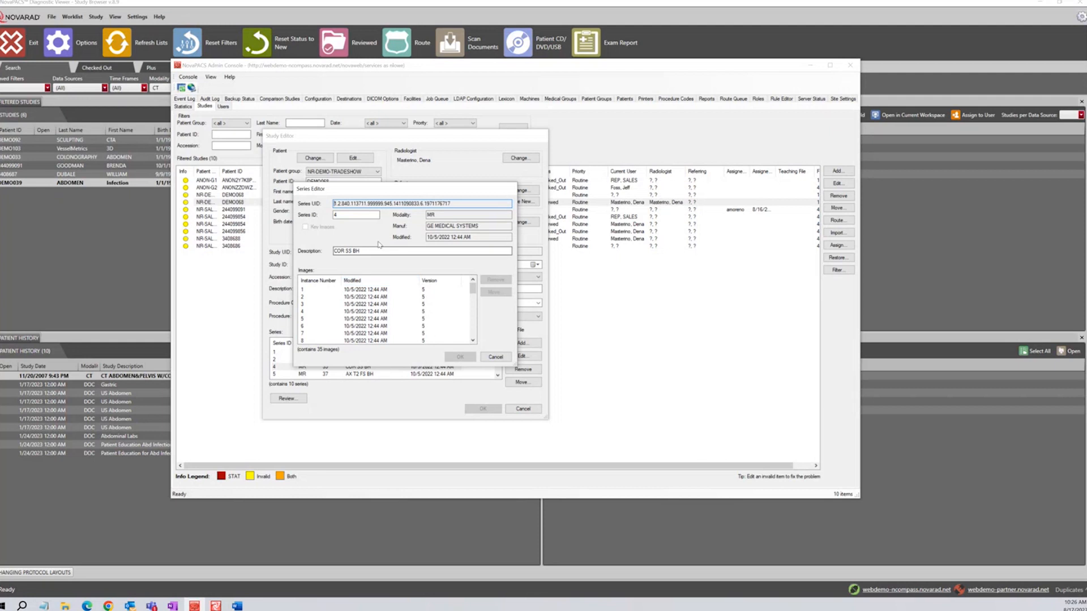
pyautogui.moveTo(472, 289)
pyautogui.mouseDown()
pyautogui.moveTo(472, 339)
pyautogui.moveTo(473, 287)
pyautogui.mouseUp()
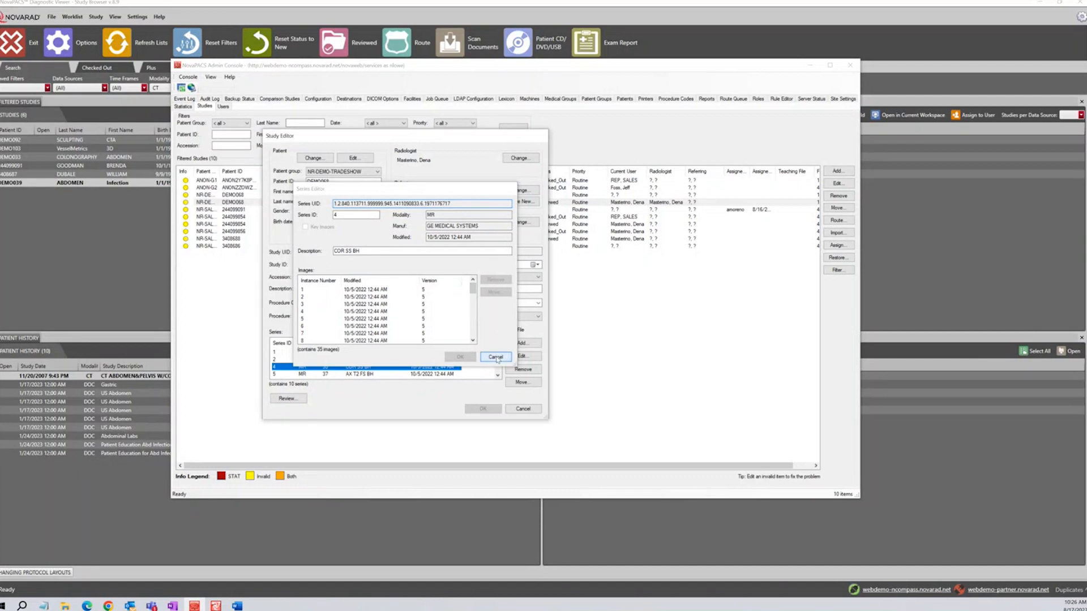
pyautogui.click(496, 356)
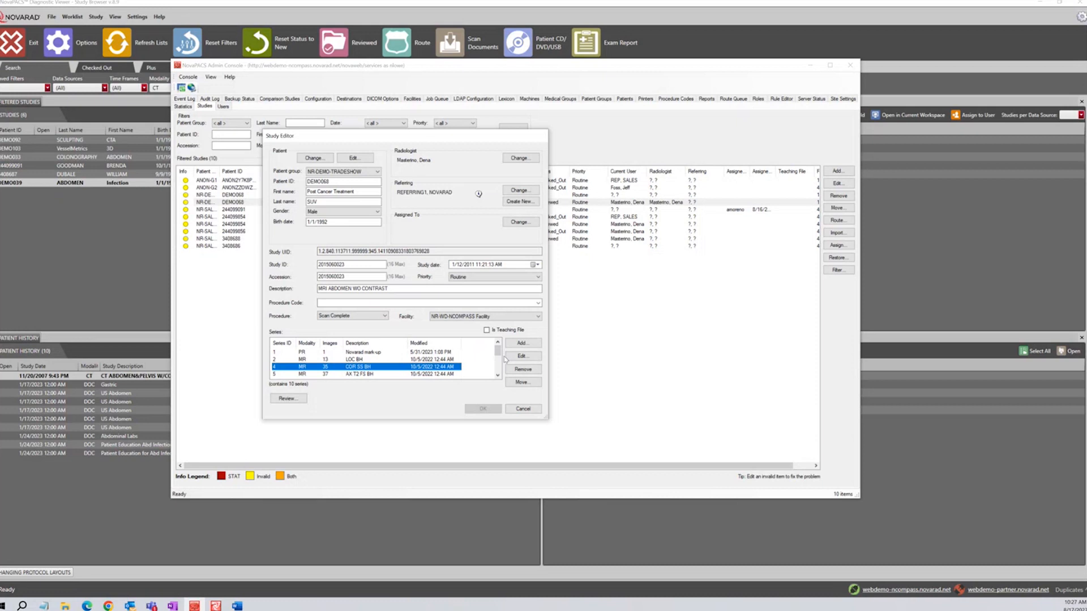
pyautogui.doubleClick(364, 368)
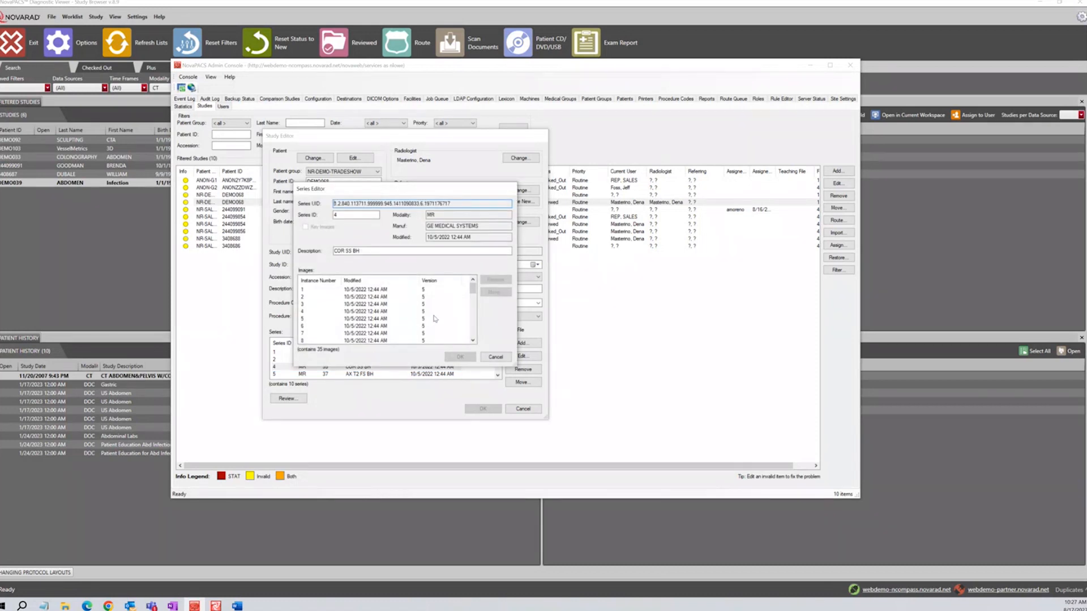
pyautogui.moveTo(473, 287); pyautogui.dragTo(474, 321)
pyautogui.click(308, 327)
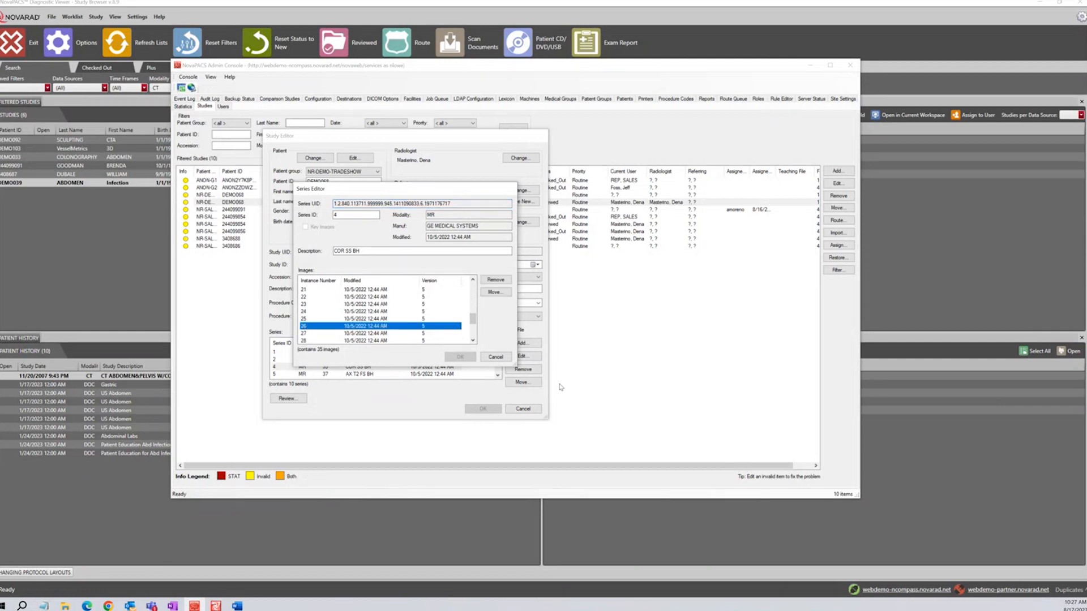
pyautogui.click(494, 292)
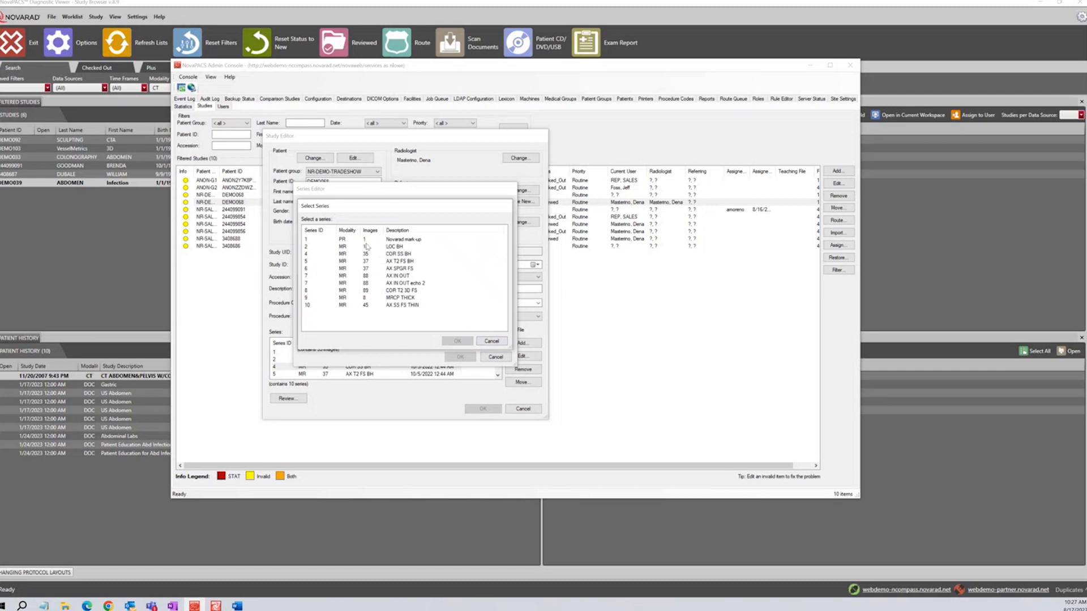
pyautogui.click(372, 306)
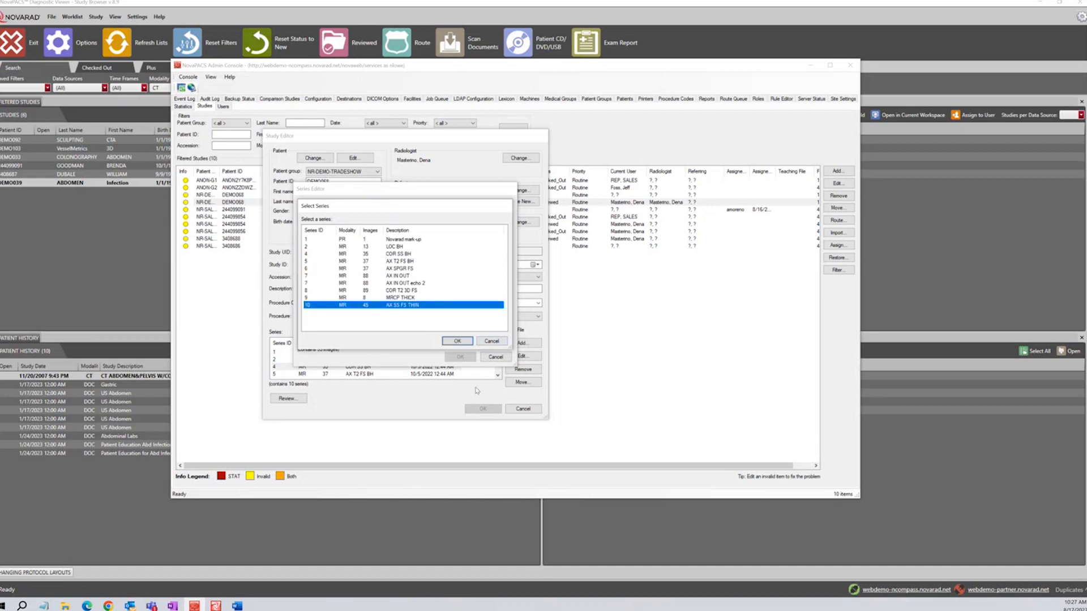
pyautogui.click(456, 342)
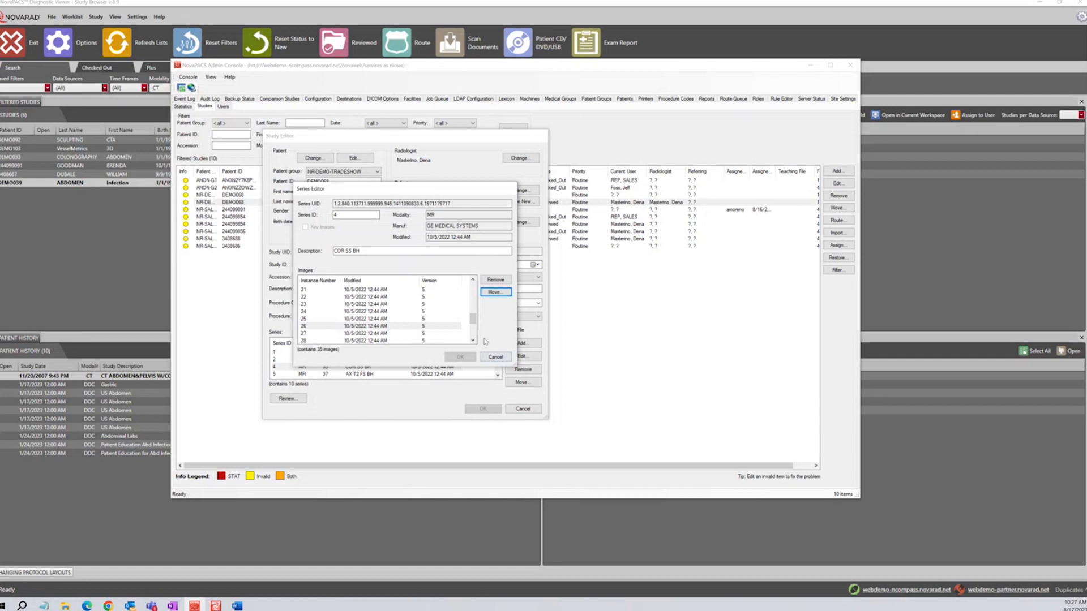
pyautogui.click(487, 357)
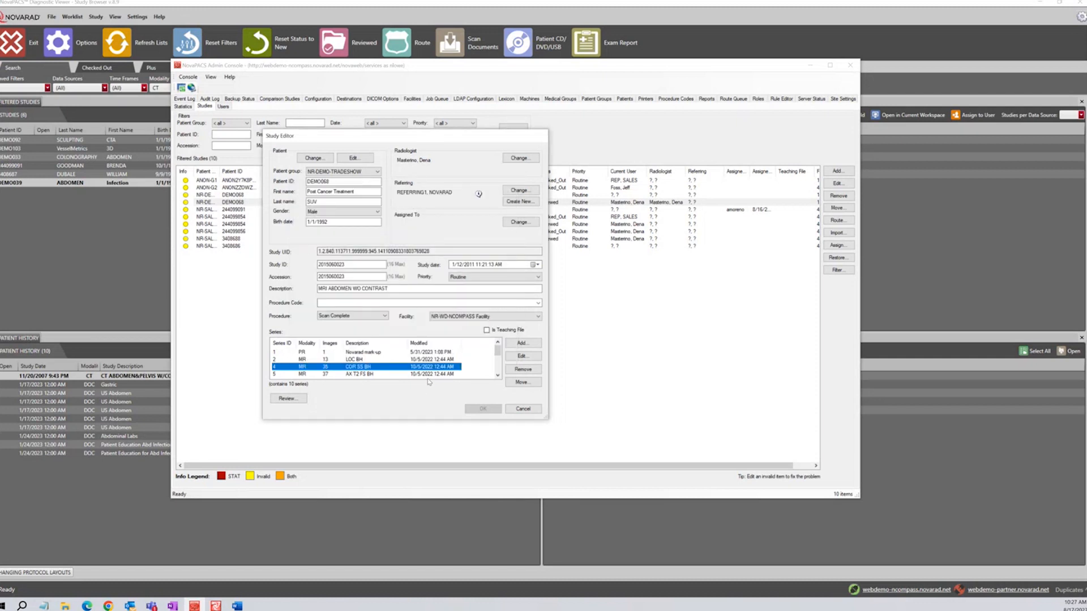
pyautogui.click(522, 343)
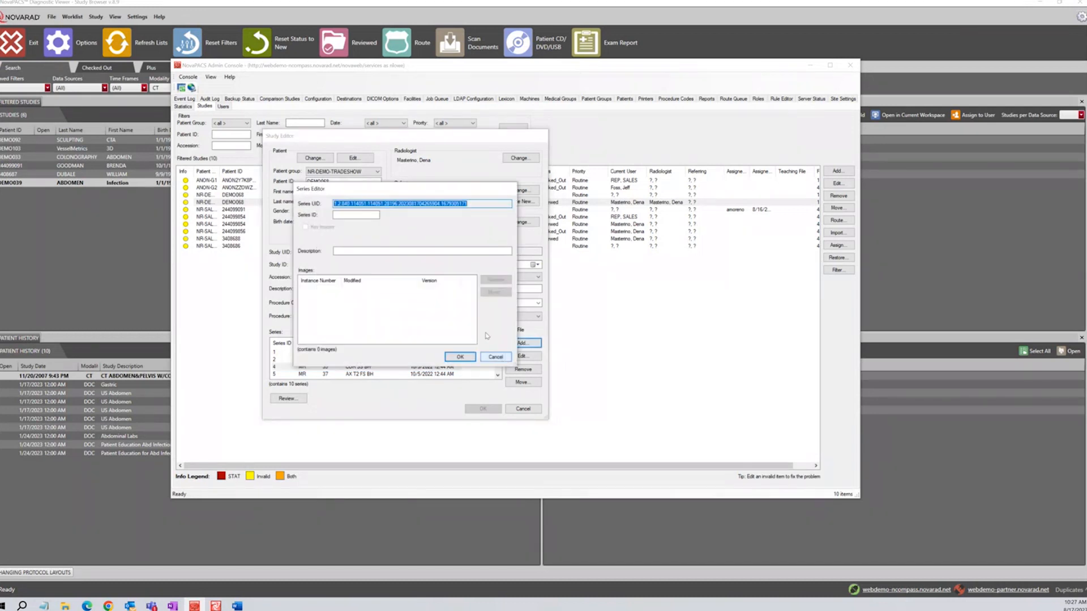
pyautogui.click(355, 251)
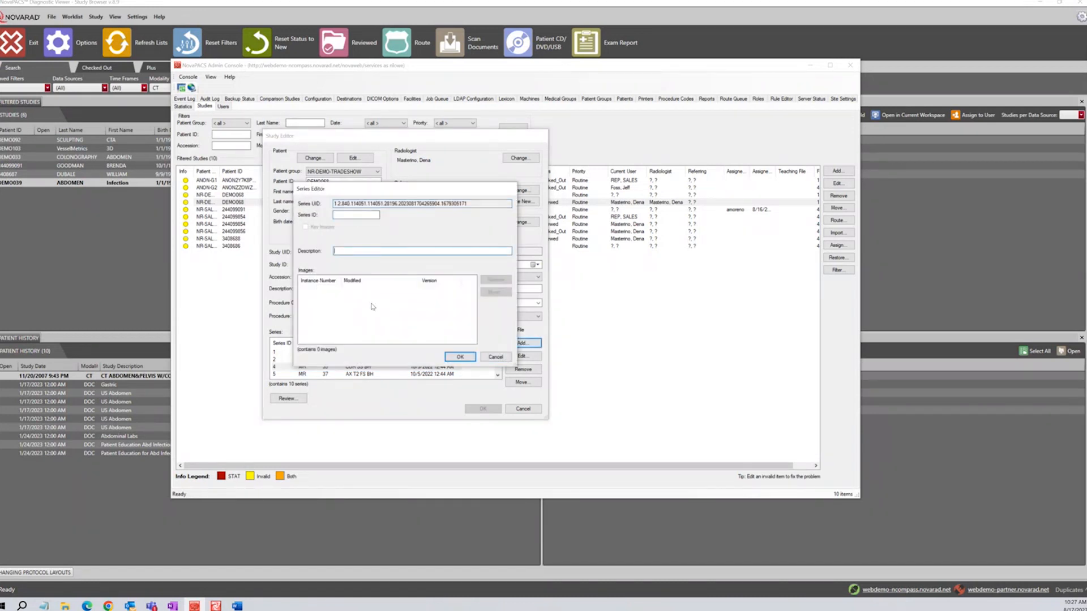
pyautogui.click(493, 358)
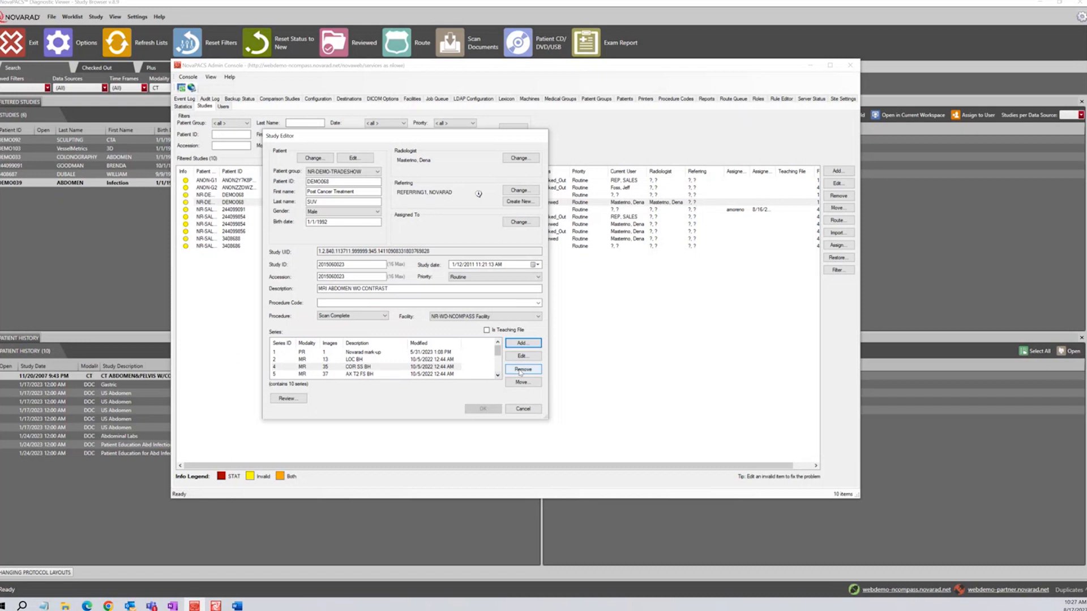
# Select series 10 AX SS FS THIN and start moving it to an existing study
pyautogui.click(454, 366)
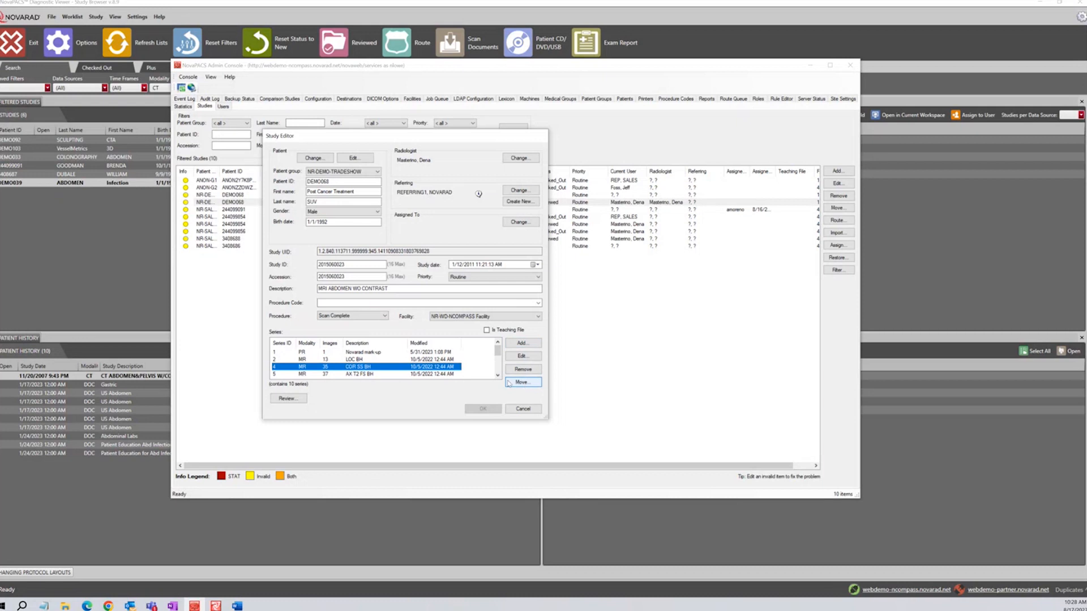
pyautogui.moveTo(498, 352)
pyautogui.mouseDown()
pyautogui.moveTo(497, 370)
pyautogui.moveTo(483, 353)
pyautogui.moveTo(497, 373)
pyautogui.mouseUp()
pyautogui.click(453, 374)
pyautogui.click(453, 374)
pyautogui.click(522, 382)
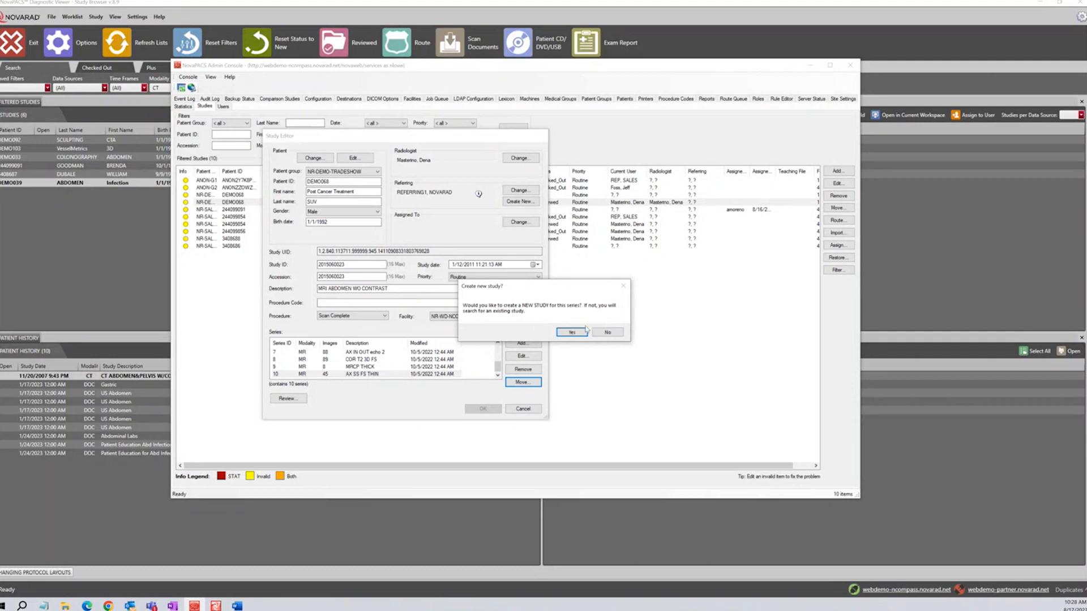
pyautogui.click(607, 333)
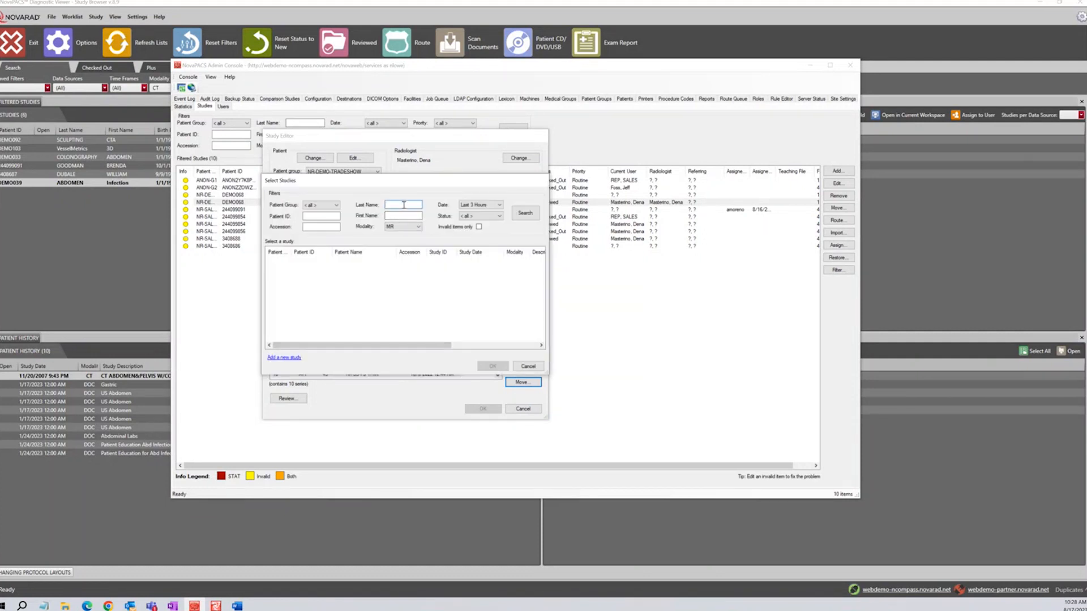
# Search all dates and modalities, choose the second US study as destination, then cancel the editor
pyautogui.click(481, 205)
pyautogui.click(477, 247)
pyautogui.click(417, 227)
pyautogui.click(398, 236)
pyautogui.click(526, 213)
pyautogui.click(427, 269)
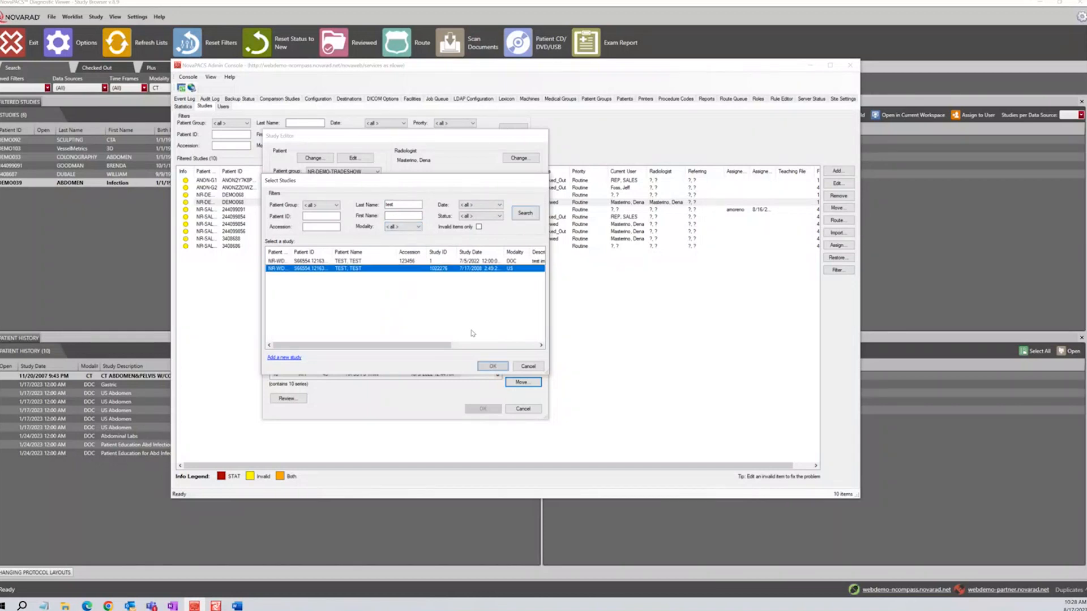
pyautogui.click(493, 366)
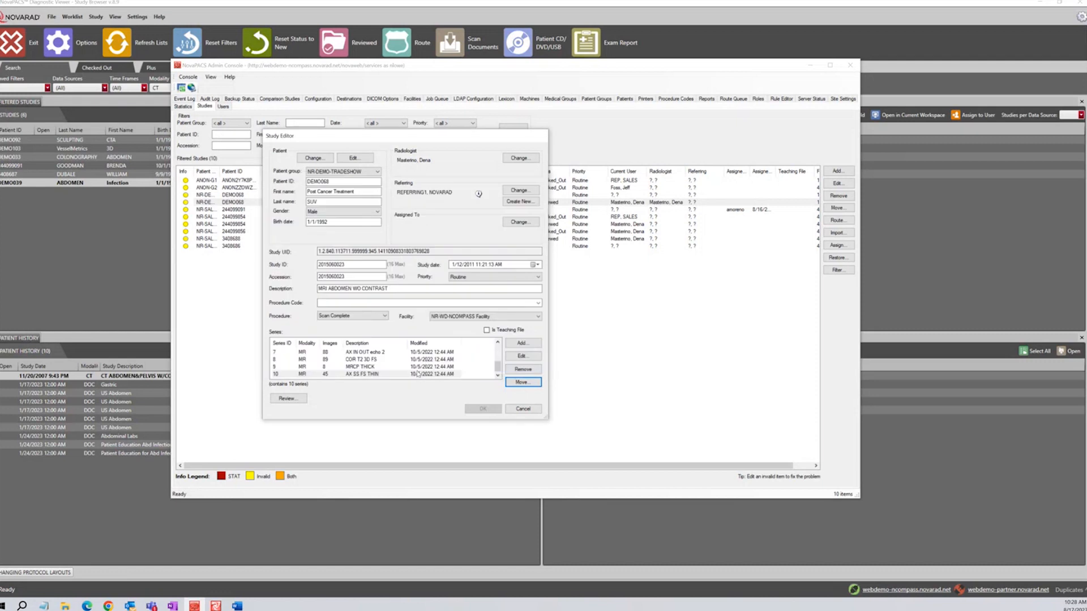
pyautogui.click(456, 316)
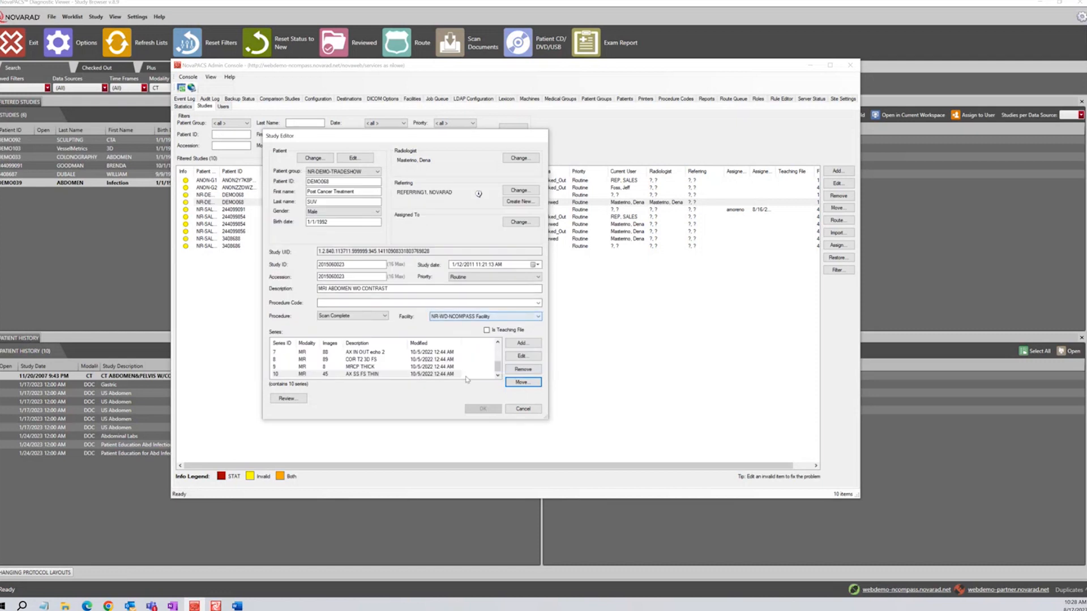
pyautogui.click(523, 409)
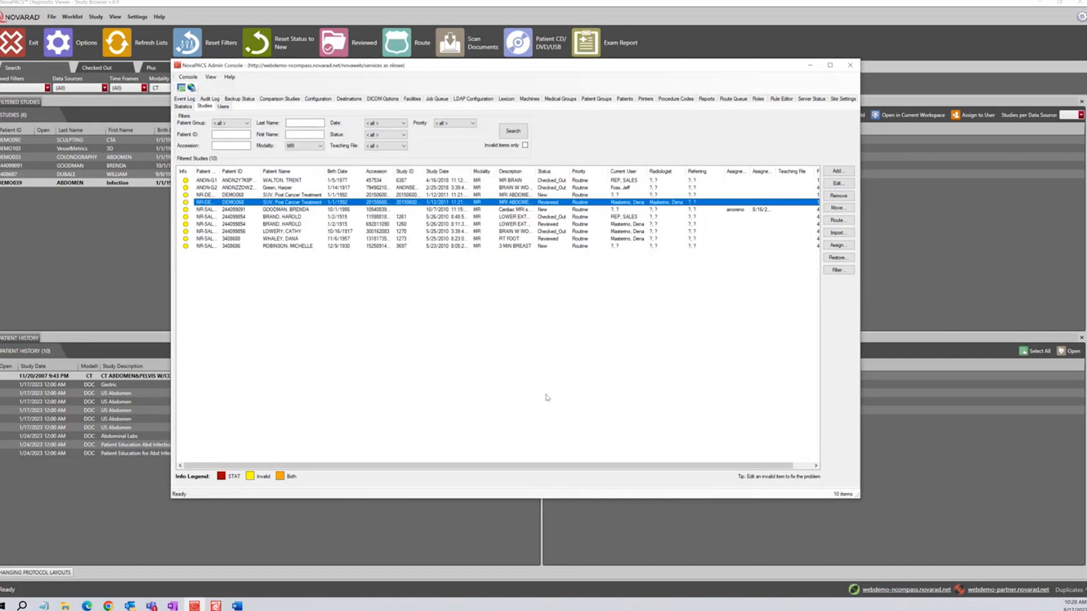
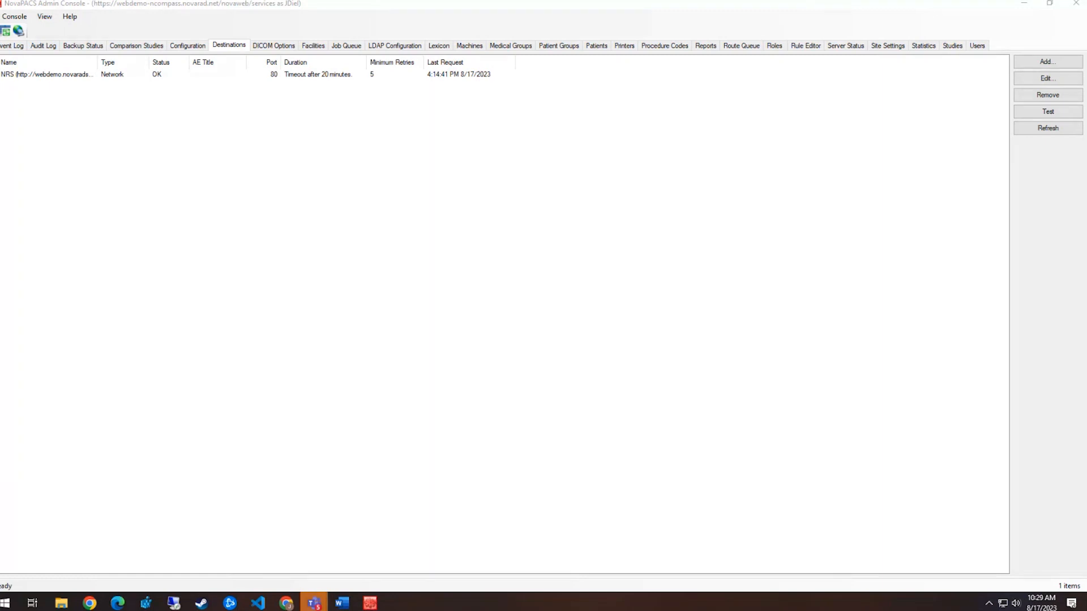
# Check the admin console's version information from the Help menu
pyautogui.click(73, 21)
pyautogui.click(75, 19)
pyautogui.click(95, 39)
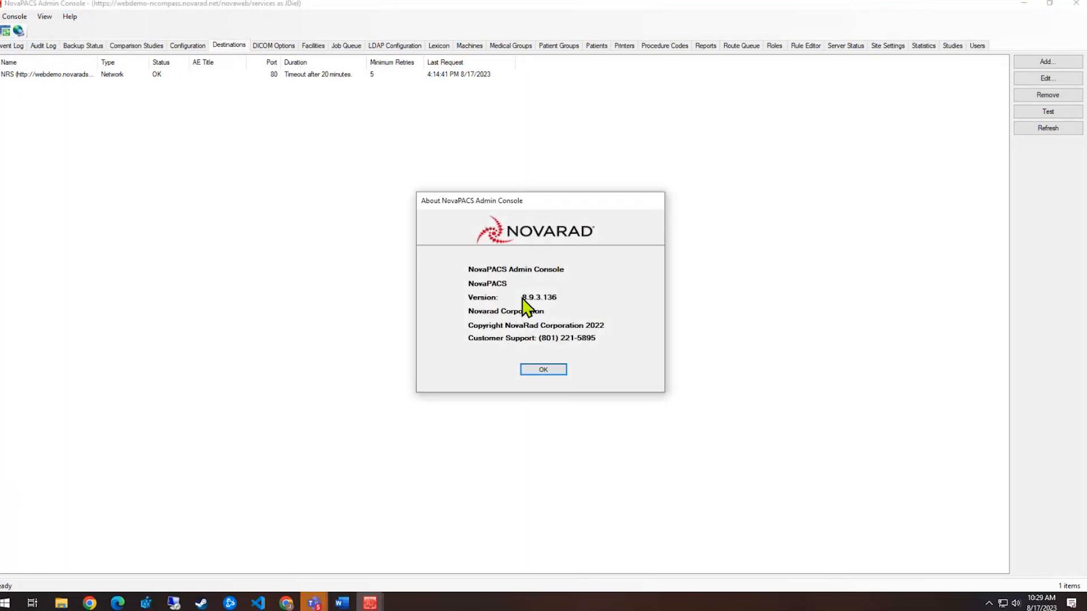
pyautogui.click(548, 371)
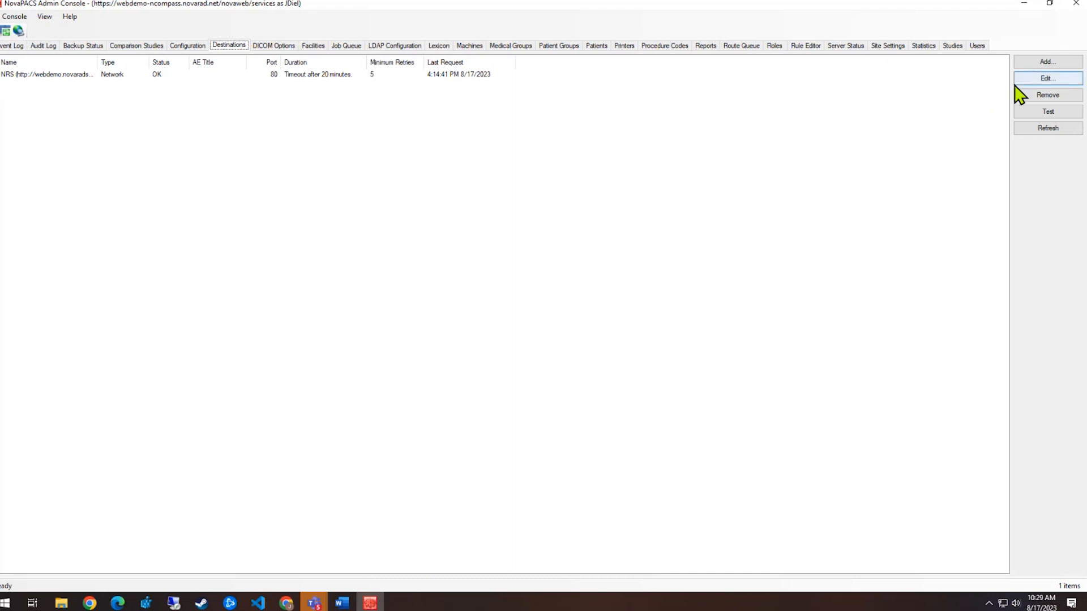
# Add a new destination and switch it to DICOM standard transfer on port 104
pyautogui.click(1043, 63)
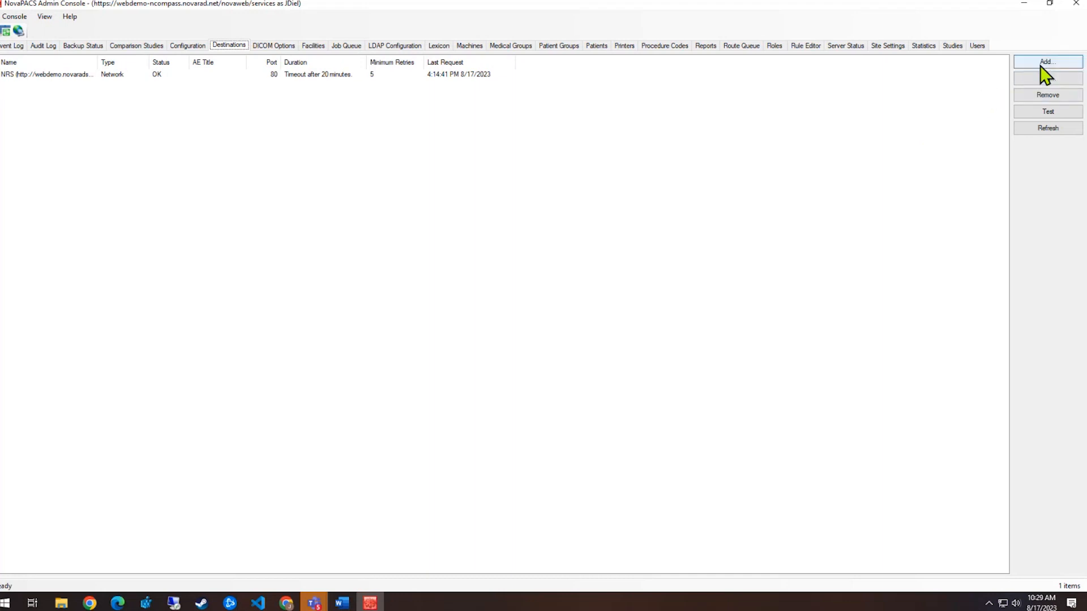
pyautogui.moveTo(502, 150); pyautogui.dragTo(314, 111)
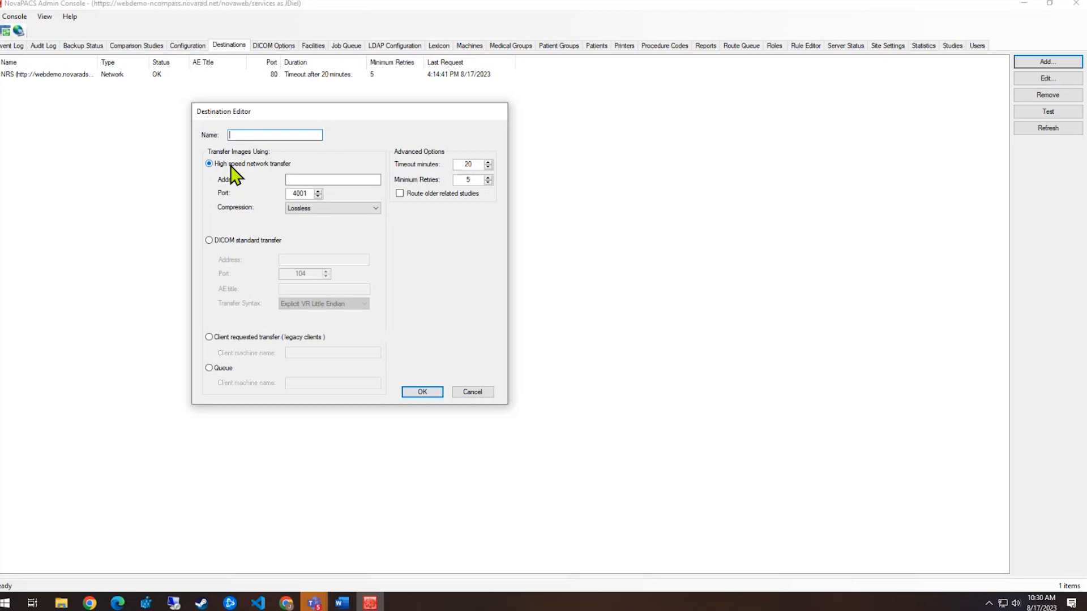
pyautogui.click(224, 243)
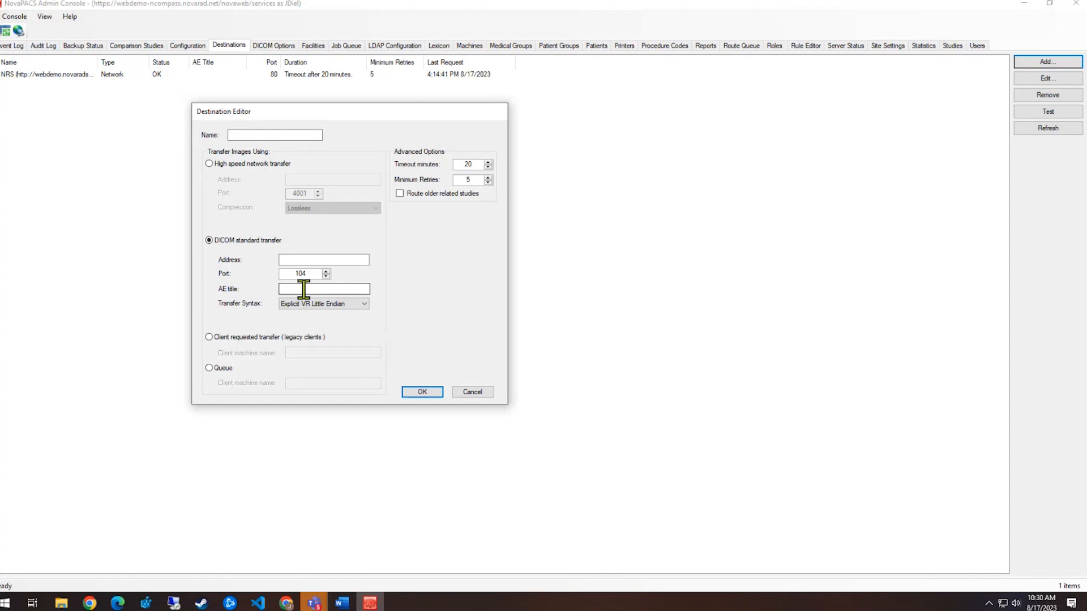
# Change the new destination's transfer syntax from Explicit VR Little Endian to Negotiated
pyautogui.click(362, 304)
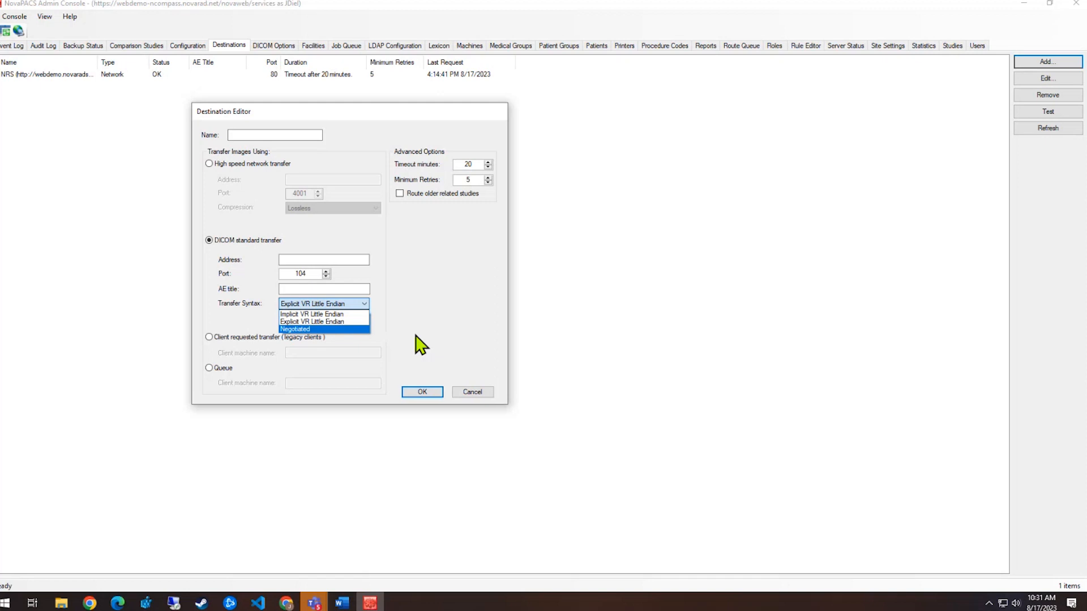
pyautogui.click(347, 329)
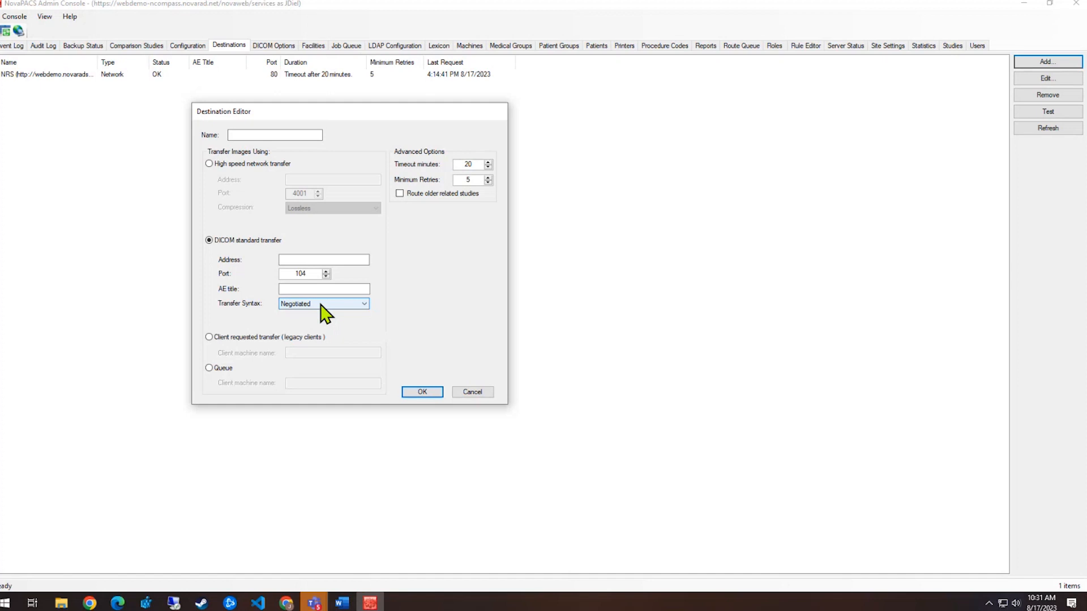
# Compare Queue and DICOM standard transfer modes, then cancel the new destination unsaved
pyautogui.click(224, 369)
pyautogui.click(306, 383)
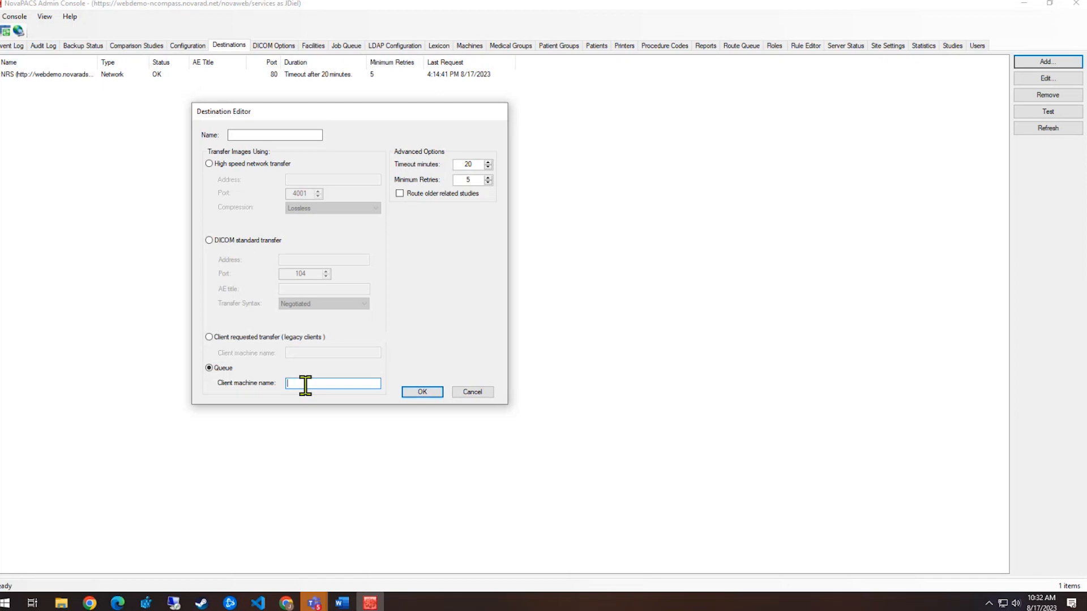
pyautogui.click(209, 240)
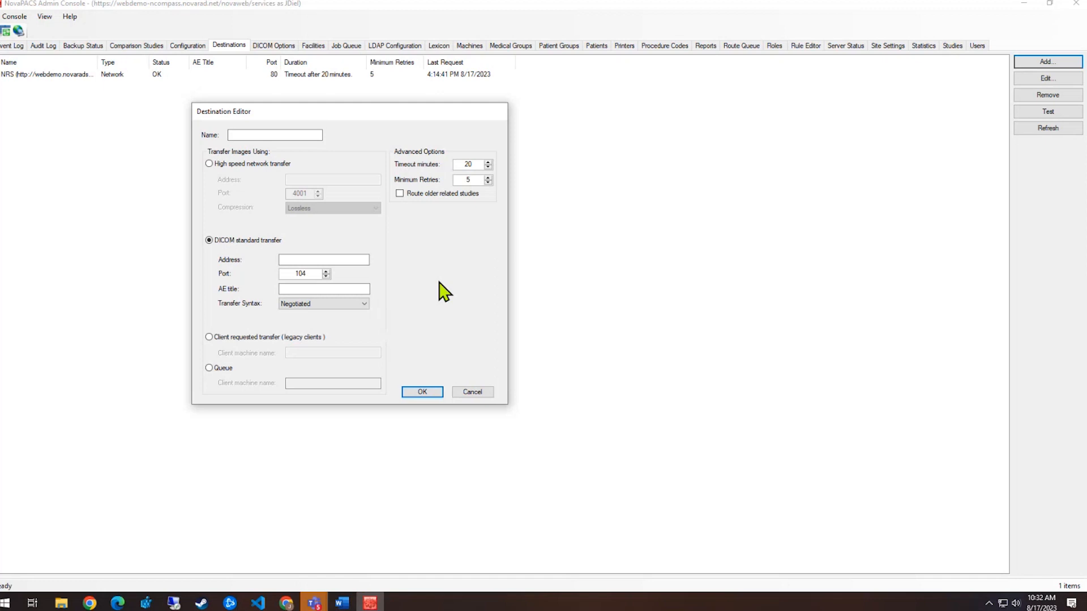
pyautogui.click(209, 369)
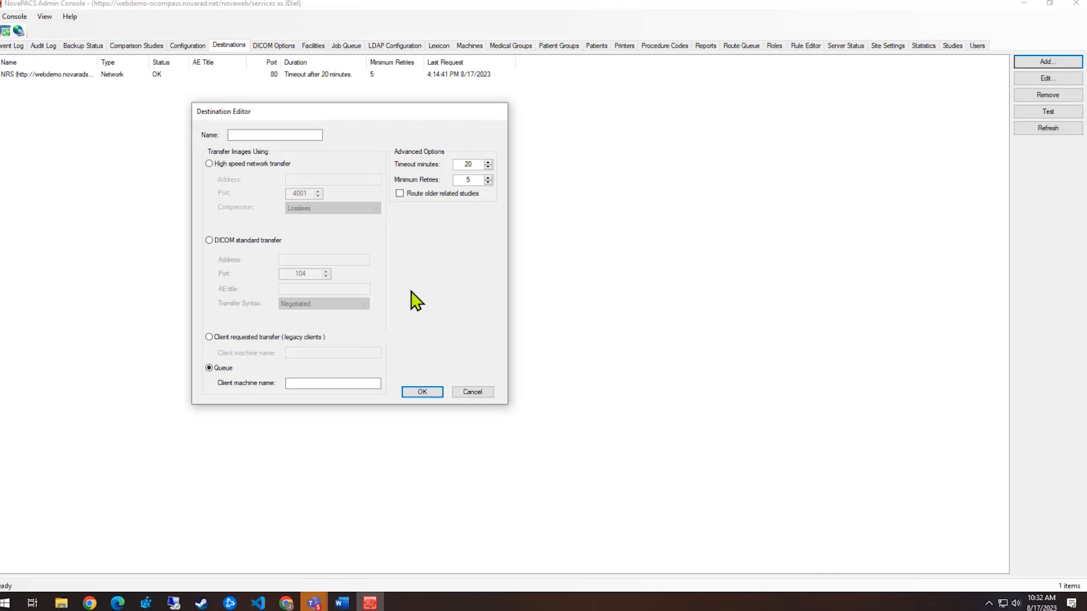
pyautogui.click(210, 241)
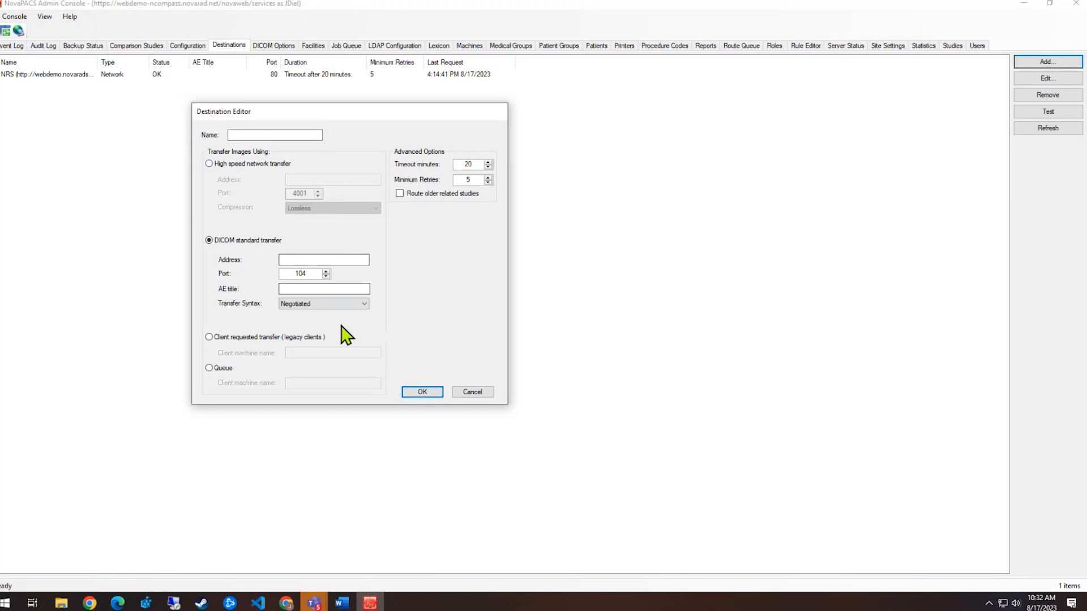
pyautogui.click(314, 383)
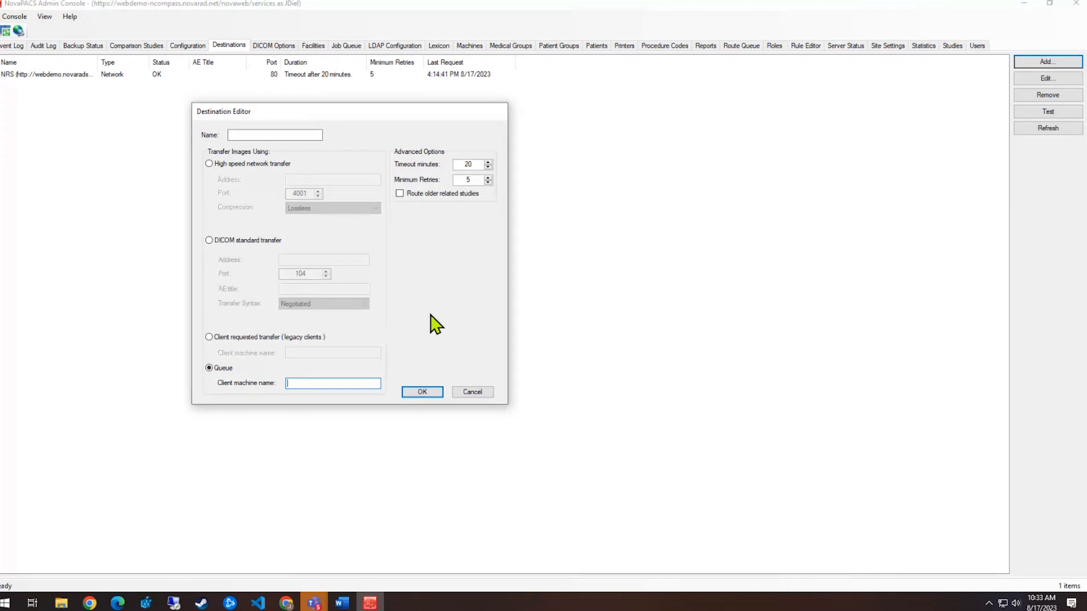
pyautogui.click(477, 395)
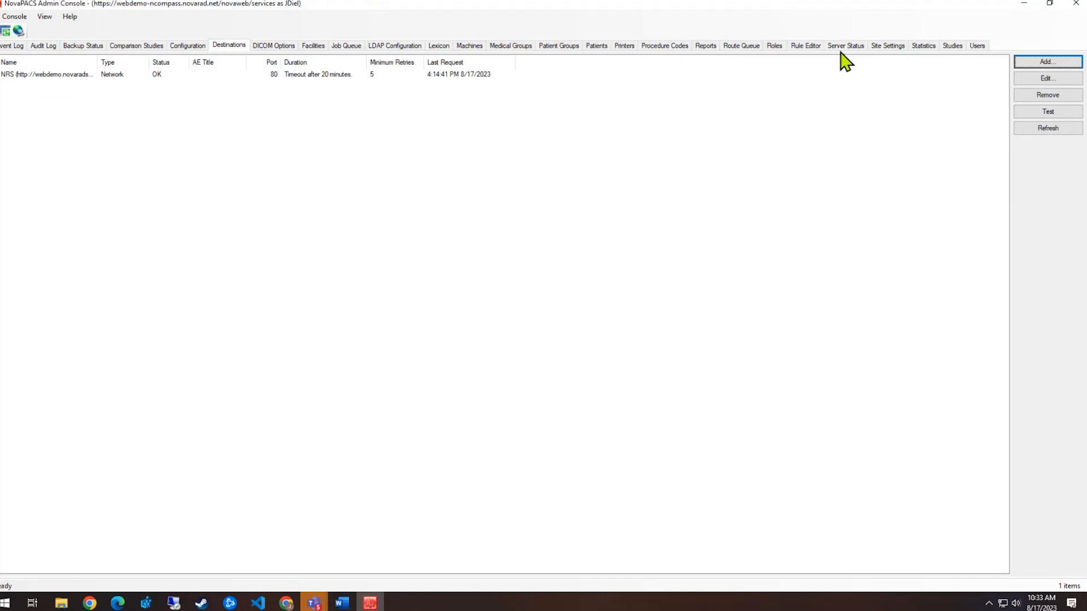
# Open Test Rad Route, the priority-3 CT-to-On-Call rule, in the Rule Editor
pyautogui.click(810, 47)
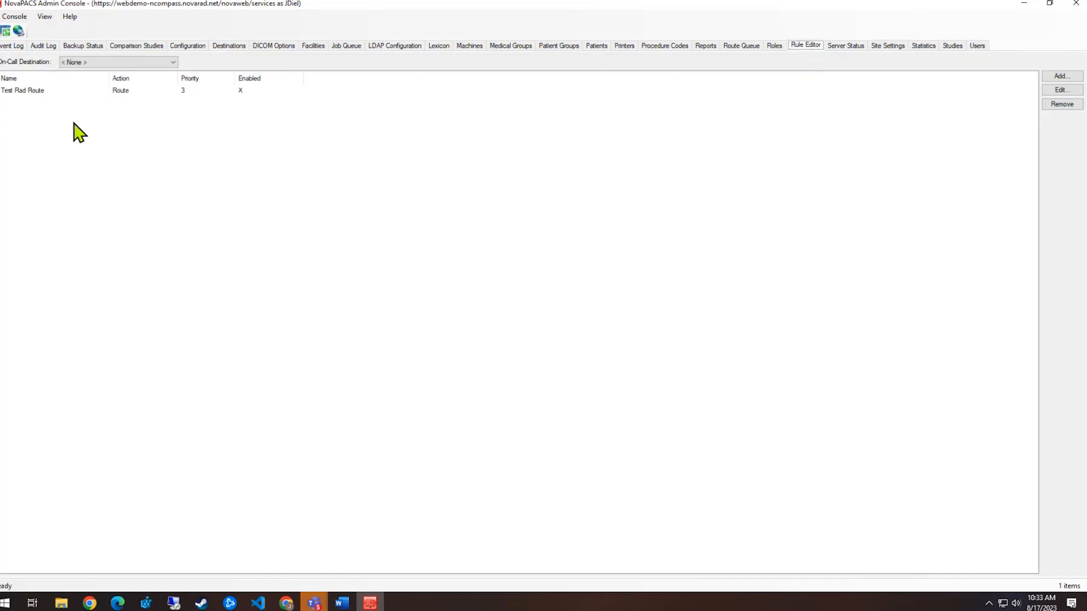
pyautogui.click(53, 92)
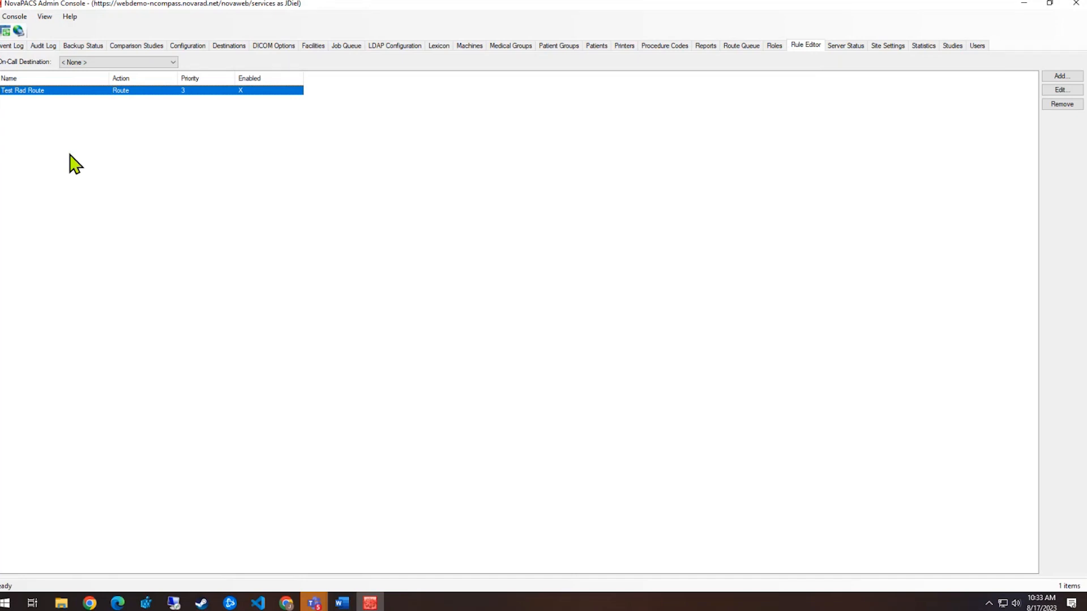
pyautogui.doubleClick(79, 91)
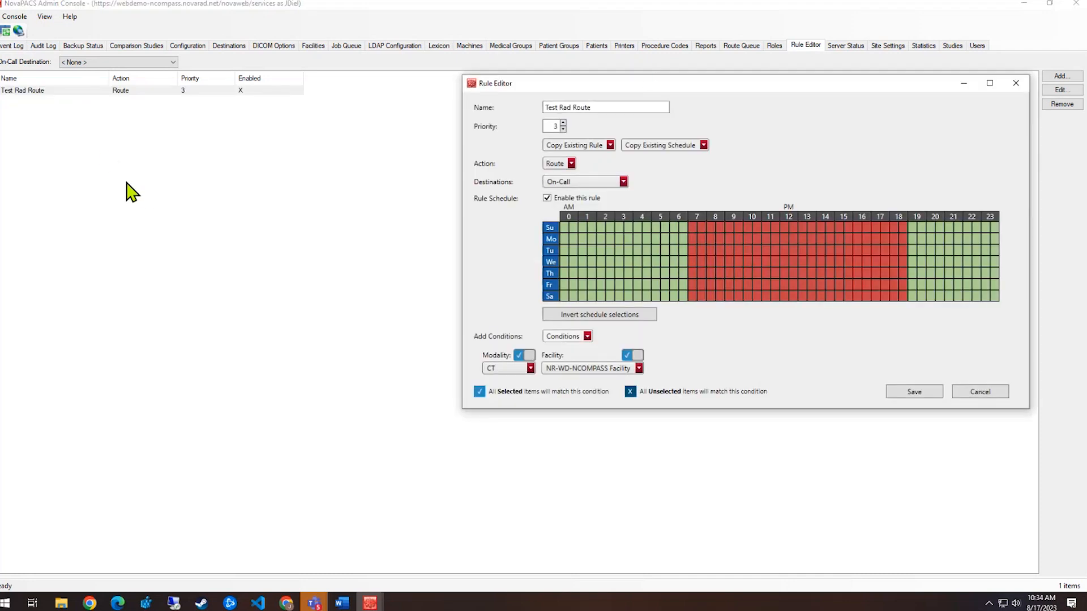
pyautogui.moveTo(750, 86); pyautogui.dragTo(546, 144)
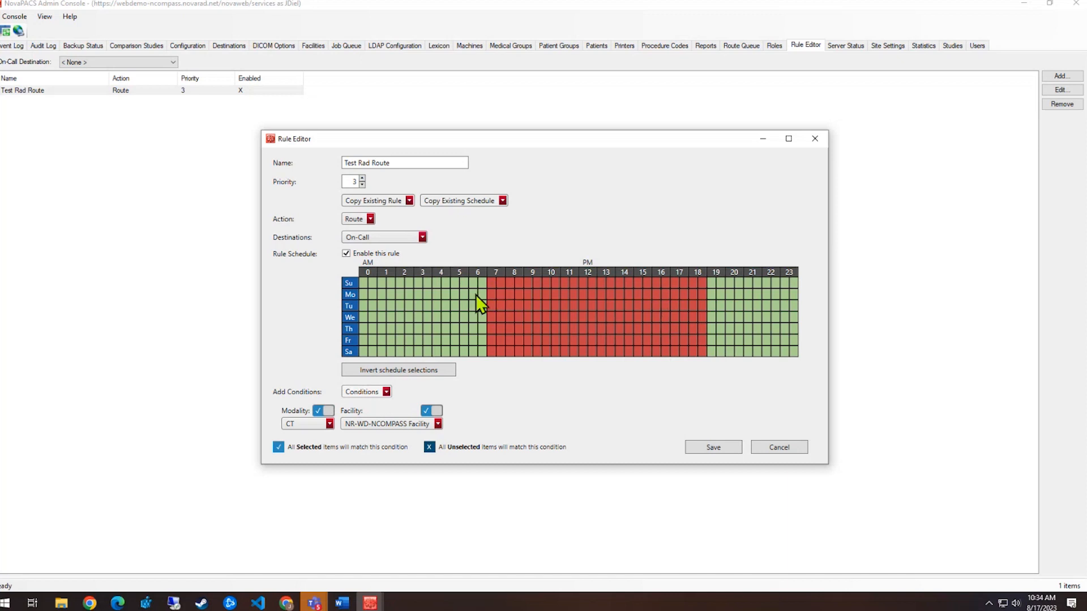
pyautogui.click(442, 372)
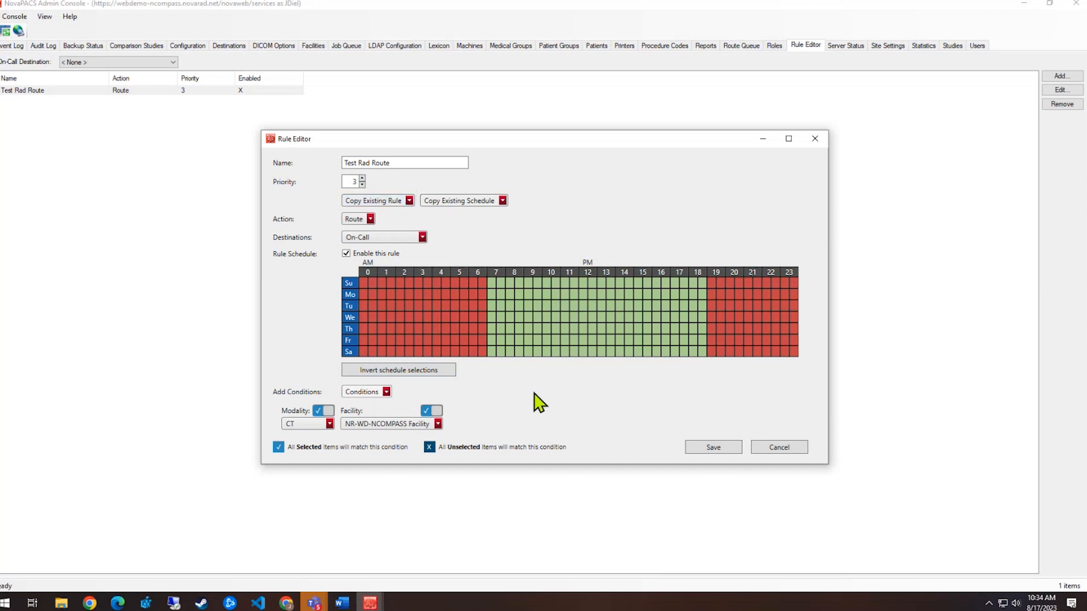
pyautogui.click(435, 372)
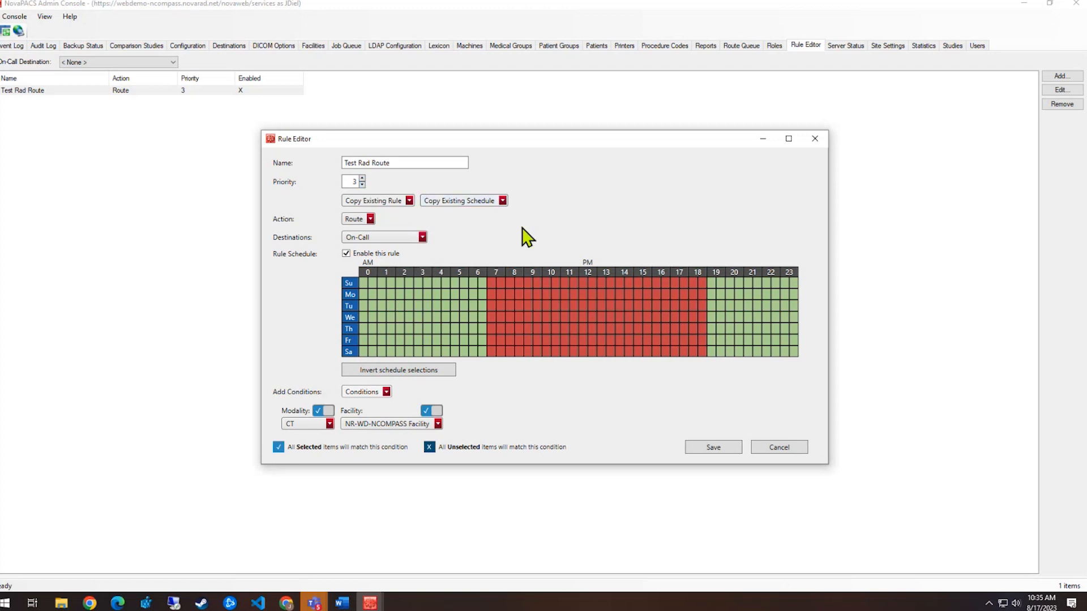
# Keep Route as the action and On-Call as destination, then list the addable conditions
pyautogui.click(370, 219)
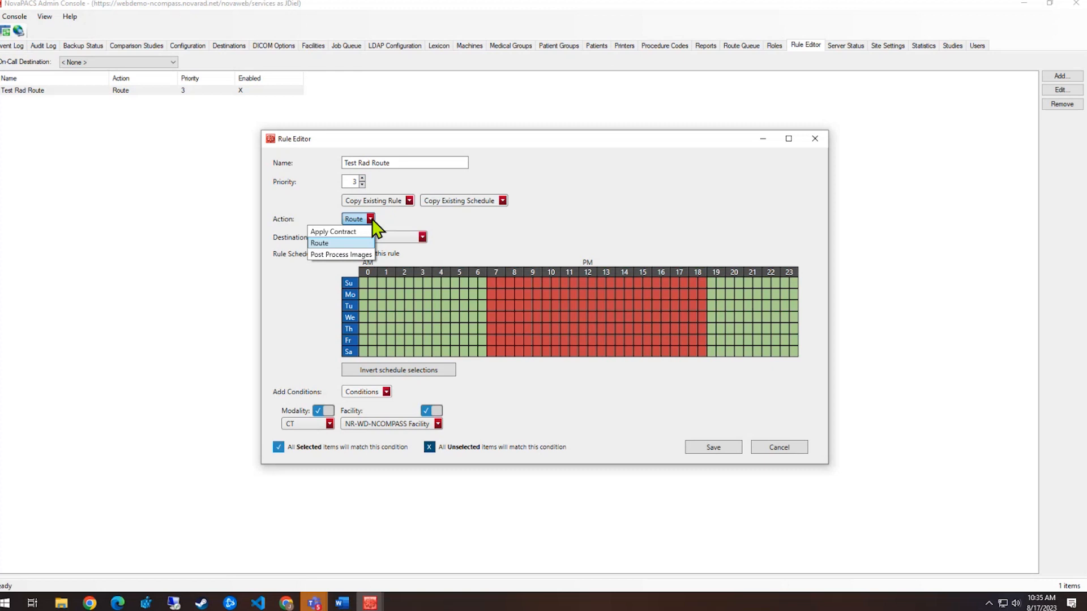
pyautogui.click(371, 220)
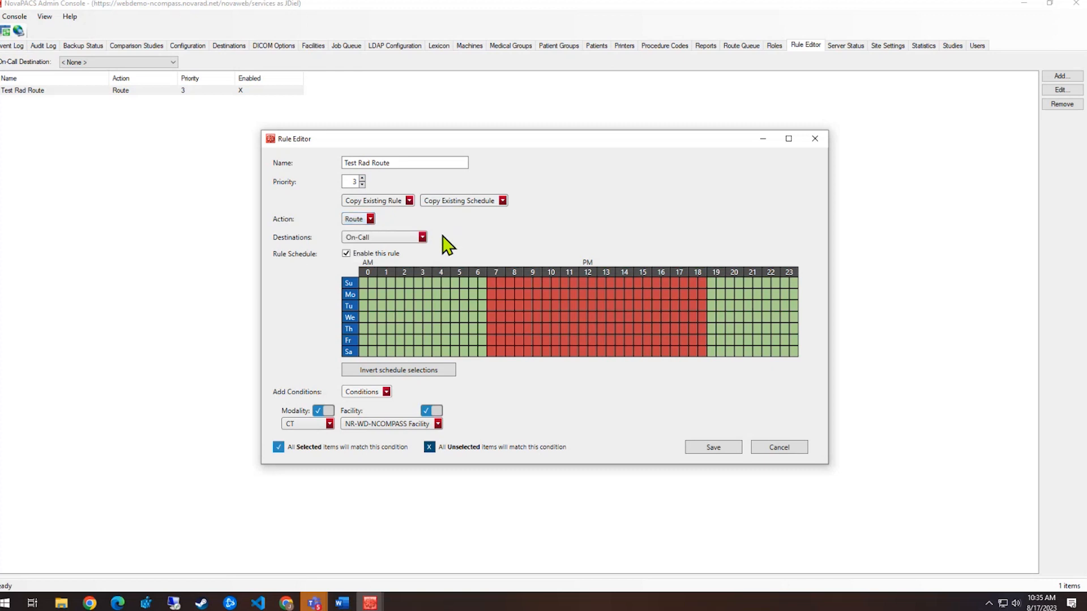
pyautogui.click(423, 238)
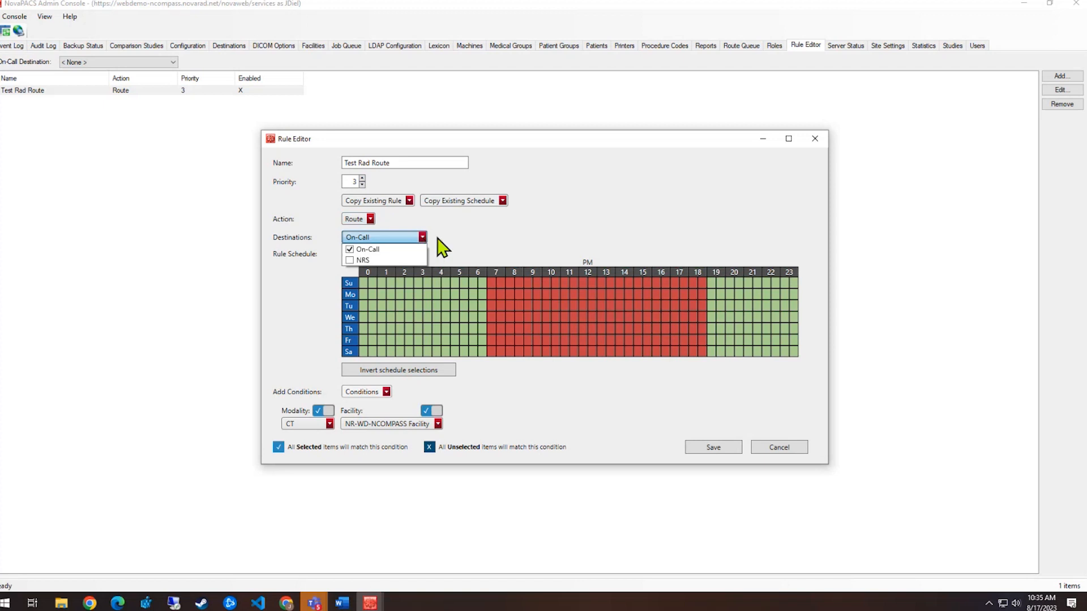
pyautogui.click(449, 249)
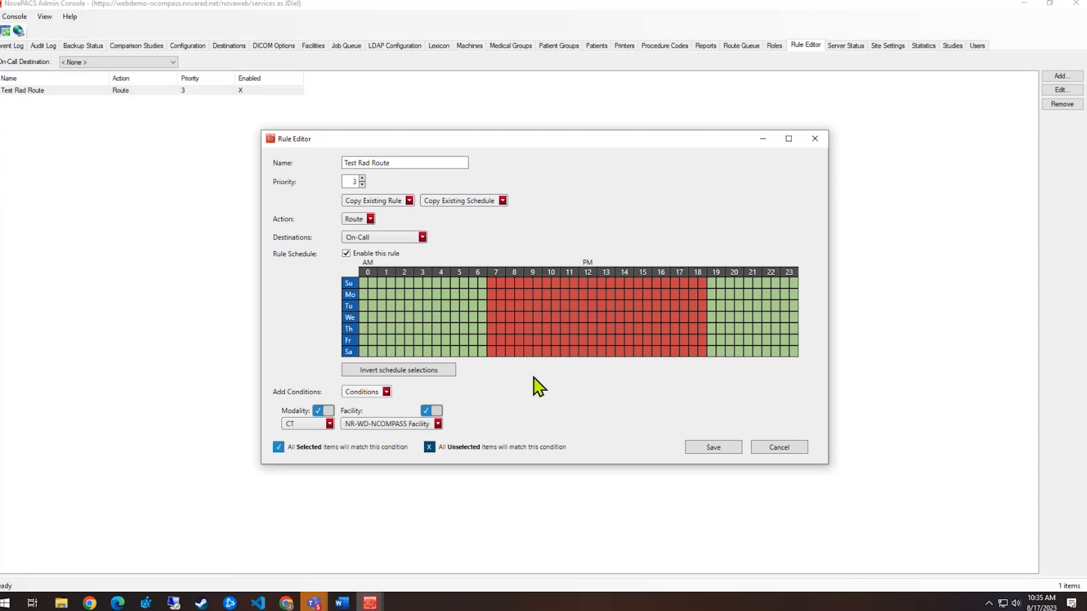
pyautogui.click(389, 393)
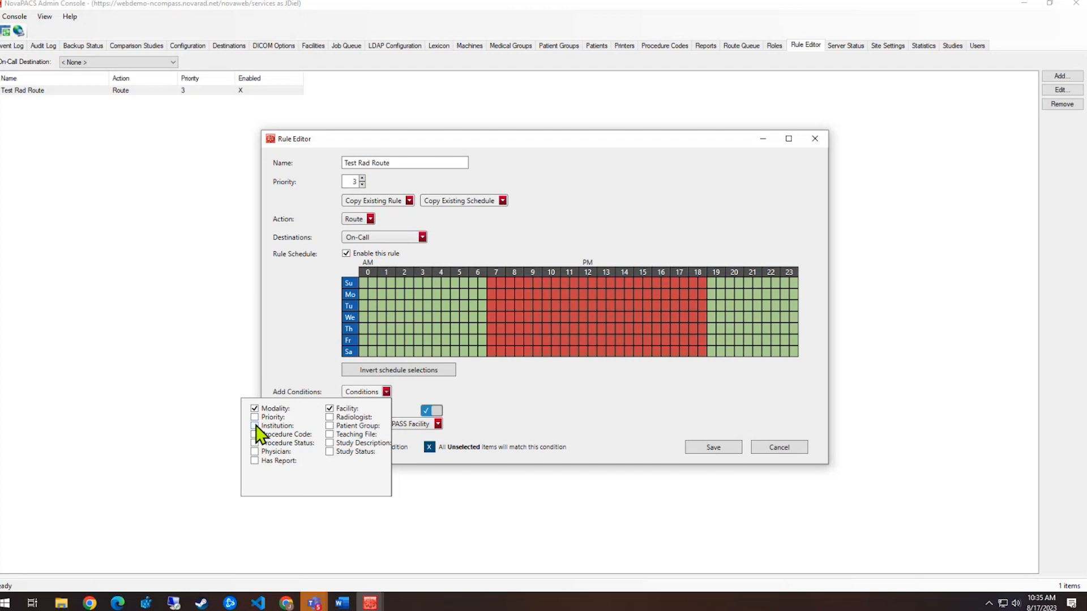
# Review the CT modality condition, toggling it to exclude and back to include
pyautogui.click(386, 391)
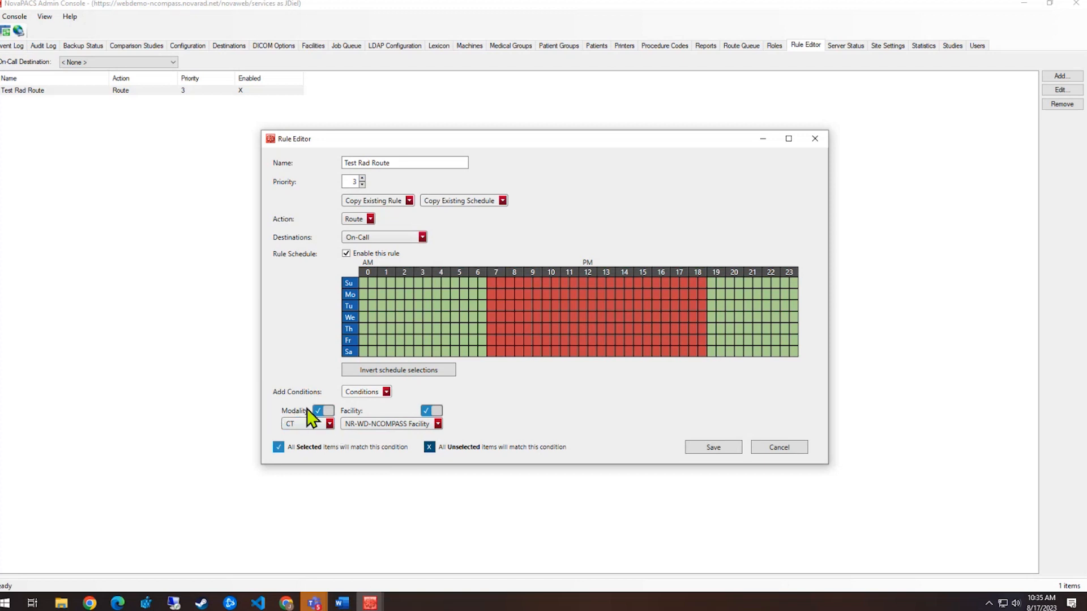
pyautogui.click(300, 424)
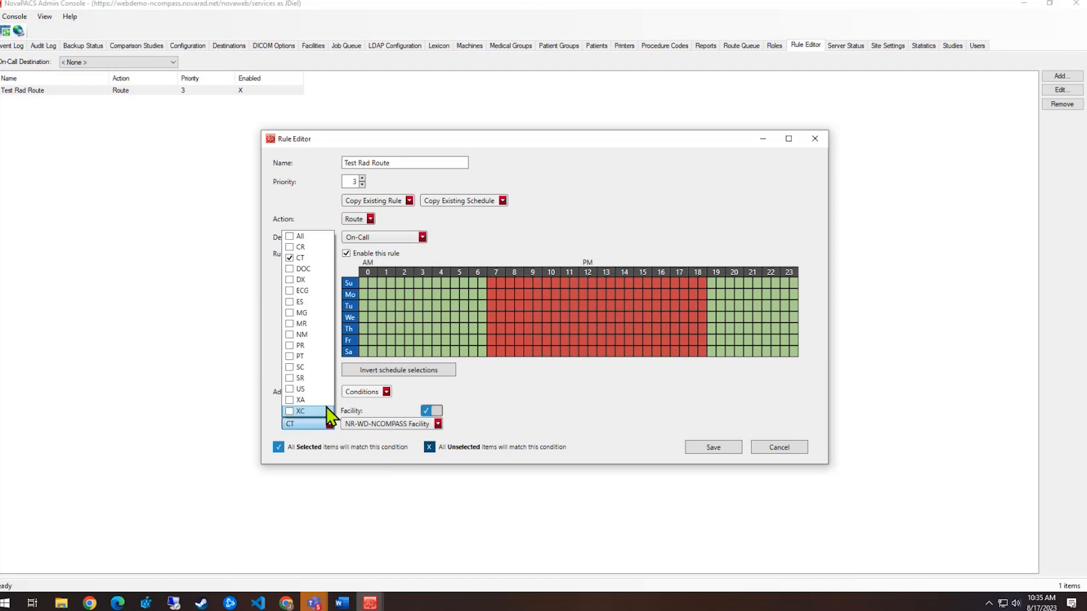
pyautogui.click(361, 447)
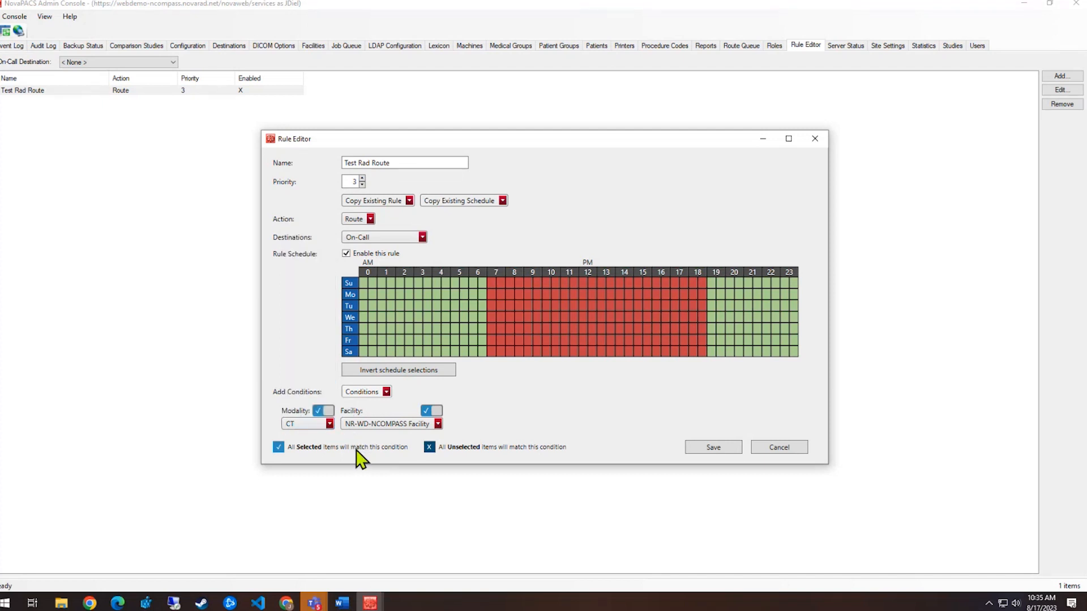
pyautogui.click(320, 412)
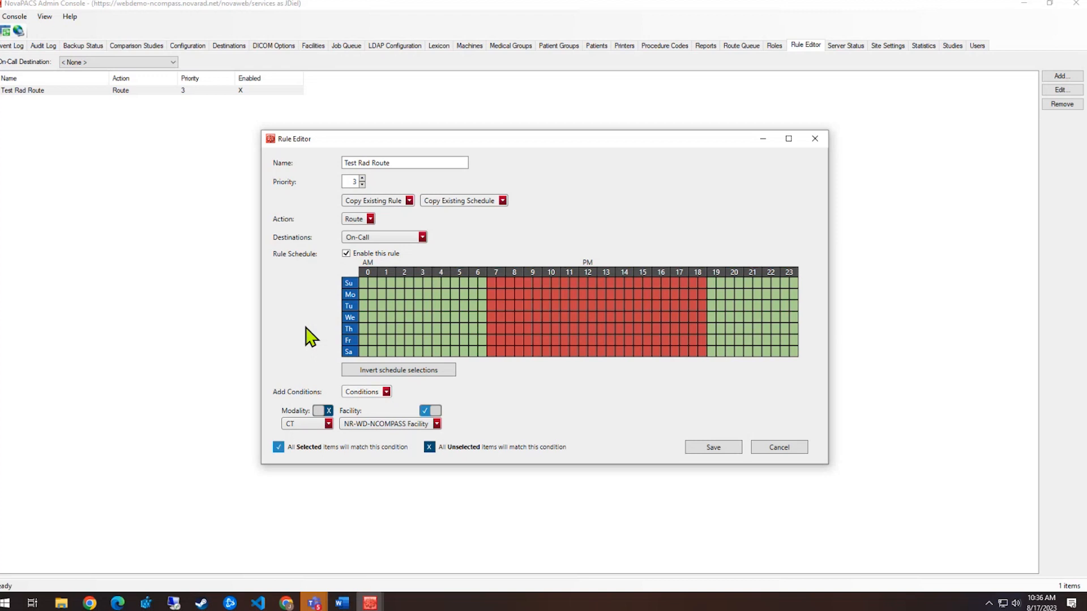
pyautogui.click(325, 411)
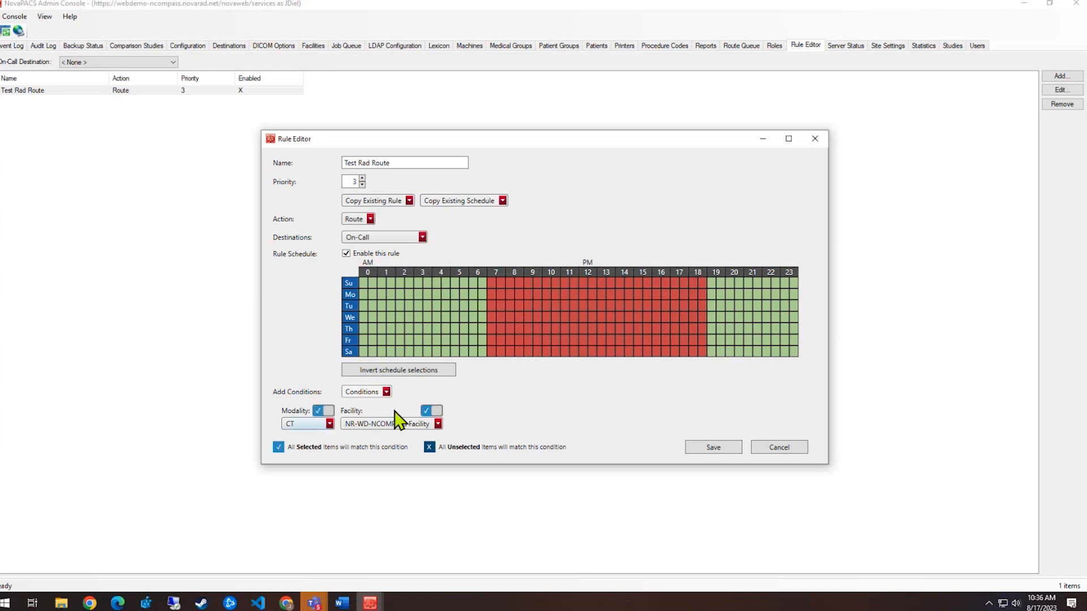
# Review the facility condition, toggle exclude and back, then cancel the rule edits
pyautogui.click(407, 426)
pyautogui.click(437, 424)
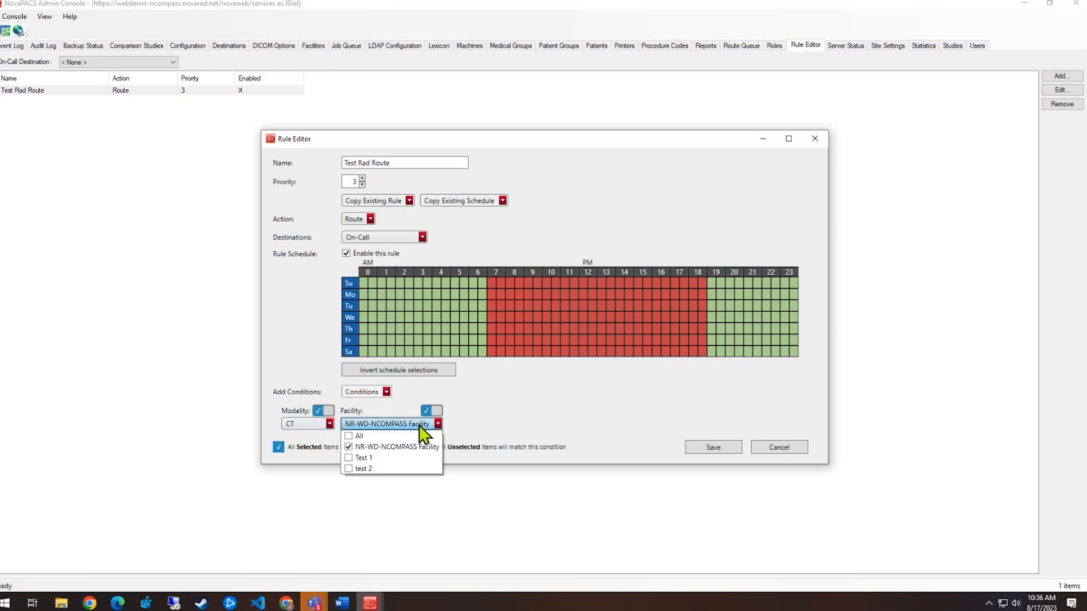
pyautogui.click(499, 414)
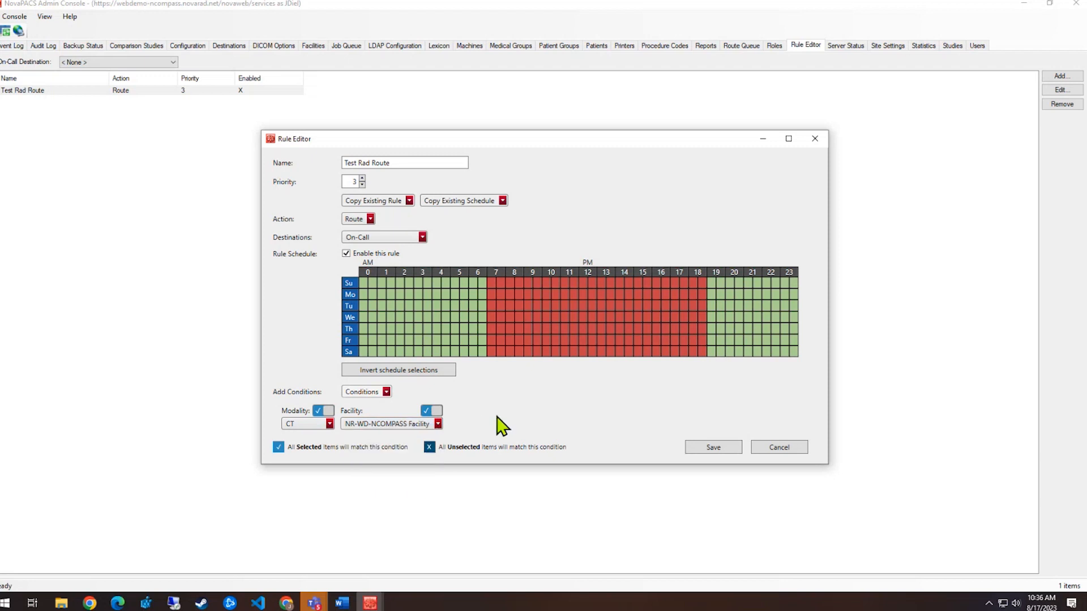
pyautogui.click(434, 411)
pyautogui.click(433, 411)
pyautogui.click(790, 450)
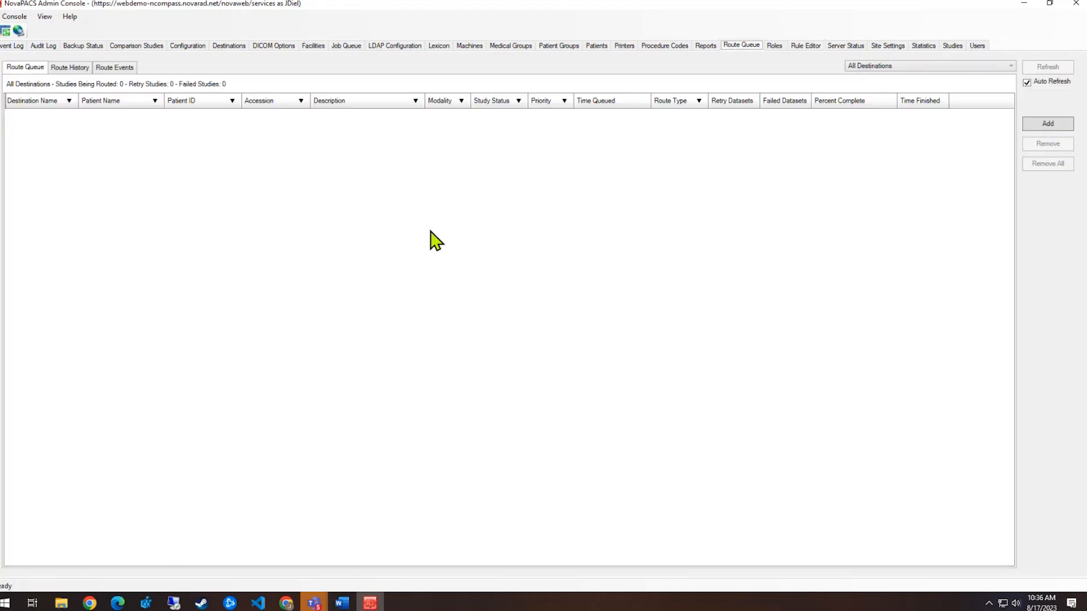
# Route the 1/24/2023 ABDOMEN Infection study to NRS at priority 3
pyautogui.click(956, 47)
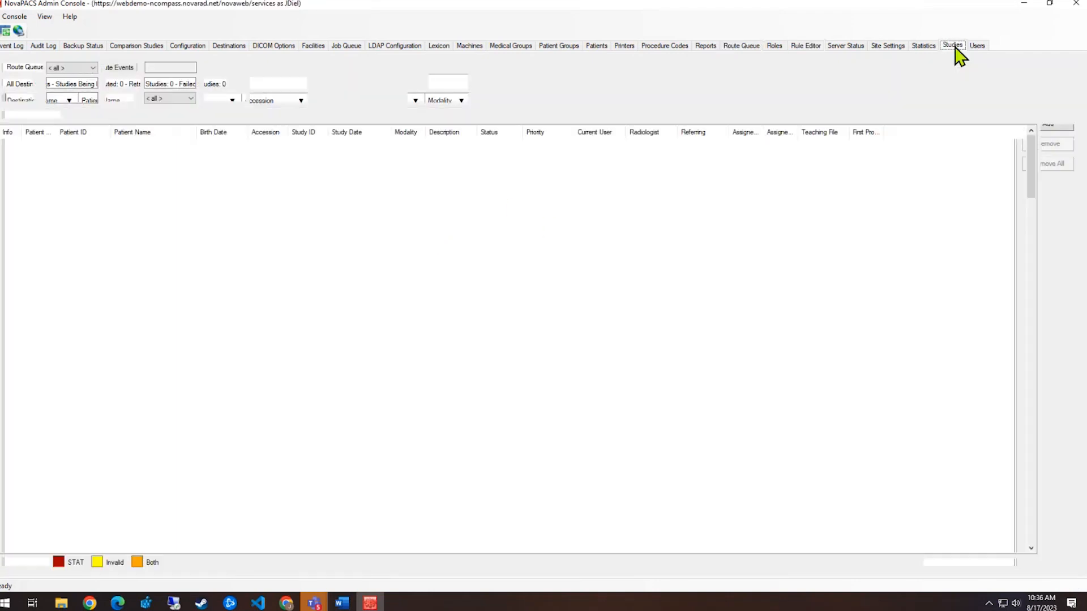
pyautogui.click(255, 203)
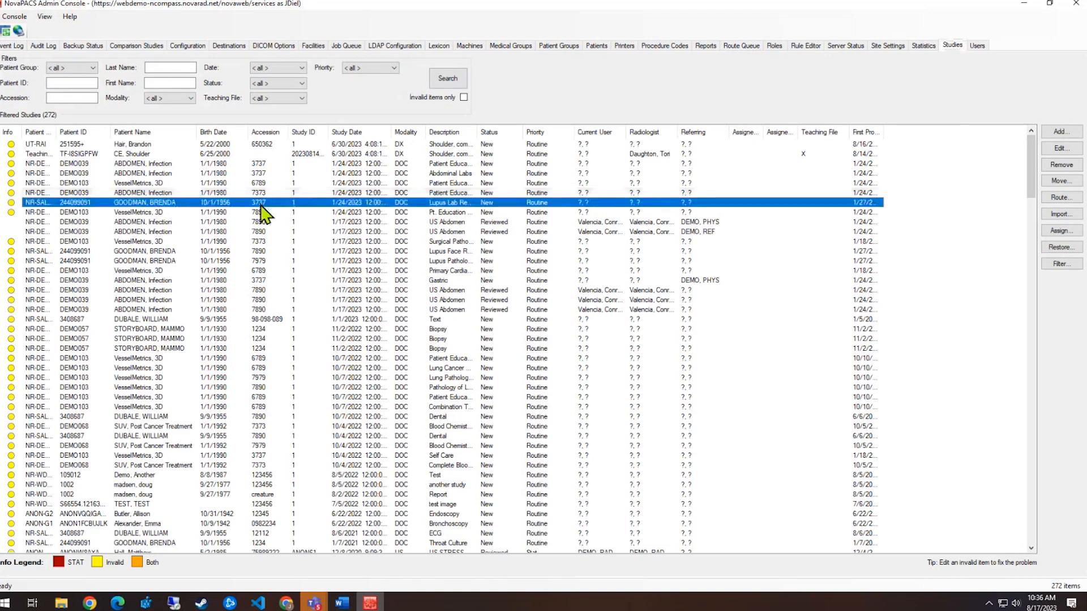
pyautogui.click(254, 193)
pyautogui.click(1061, 198)
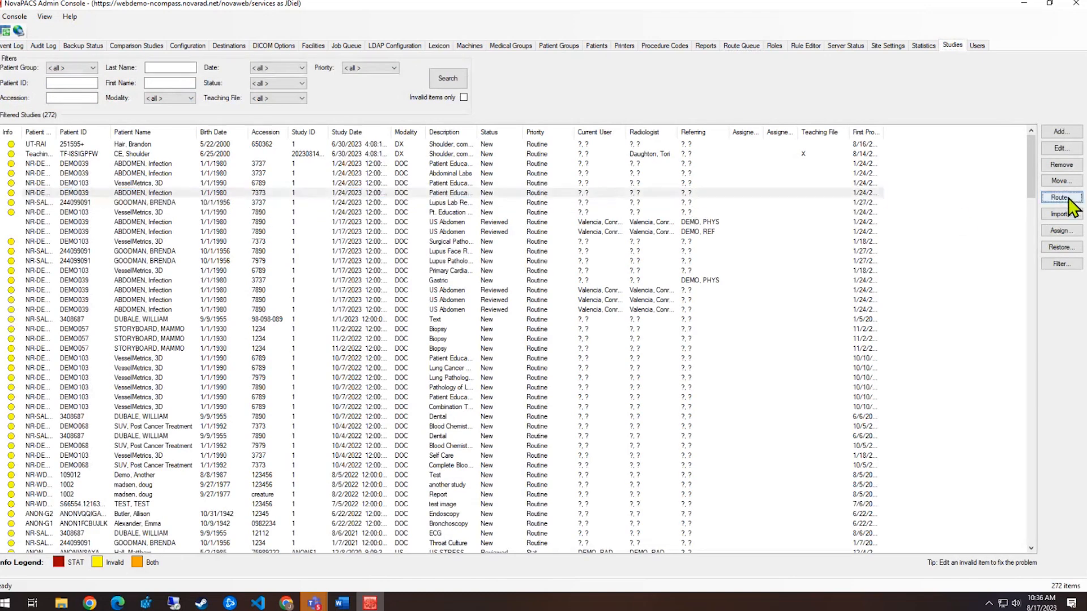
pyautogui.click(863, 169)
pyautogui.click(823, 193)
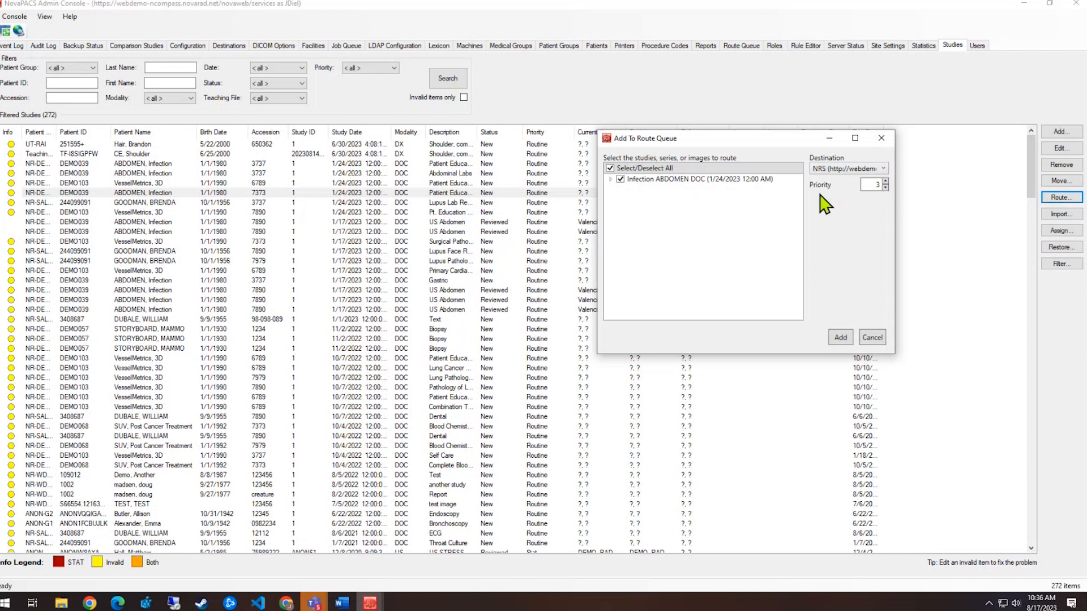
pyautogui.click(840, 337)
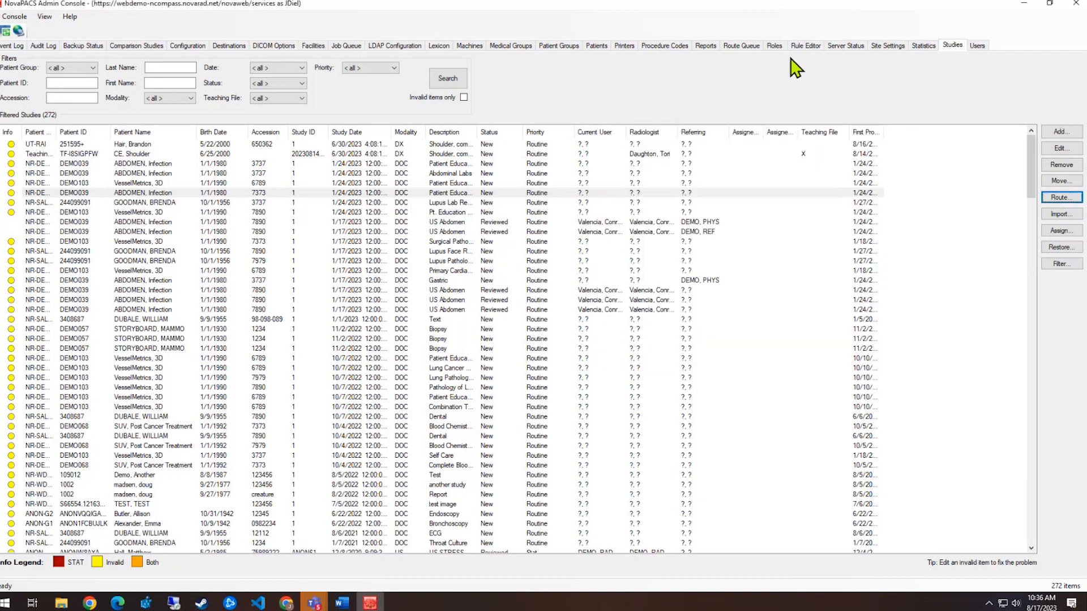
# Confirm the NRS route reached 100%, then review Route History and Route Events
pyautogui.click(741, 45)
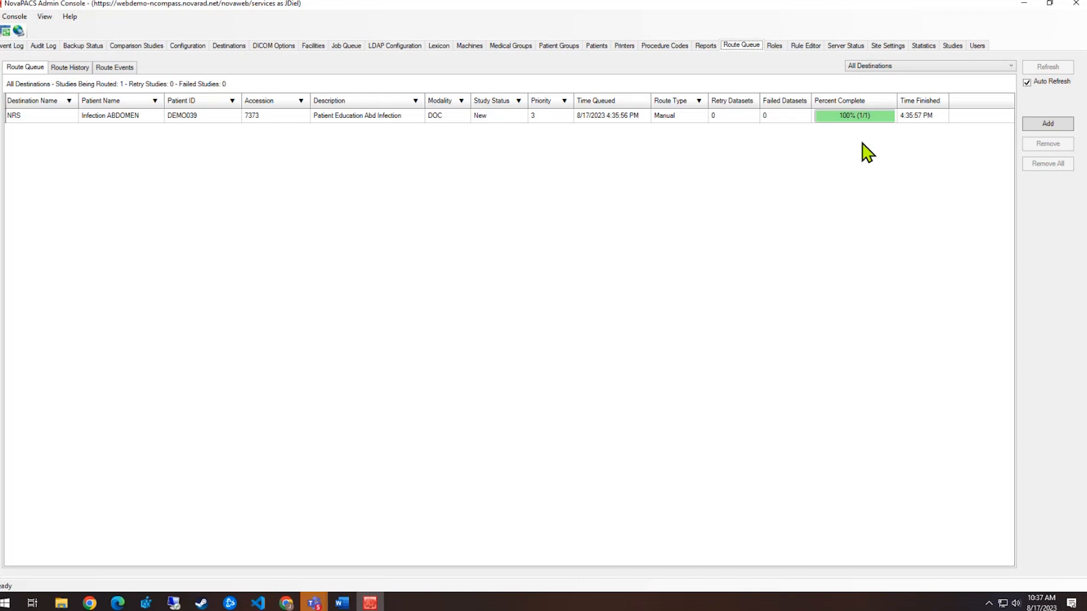
pyautogui.click(917, 117)
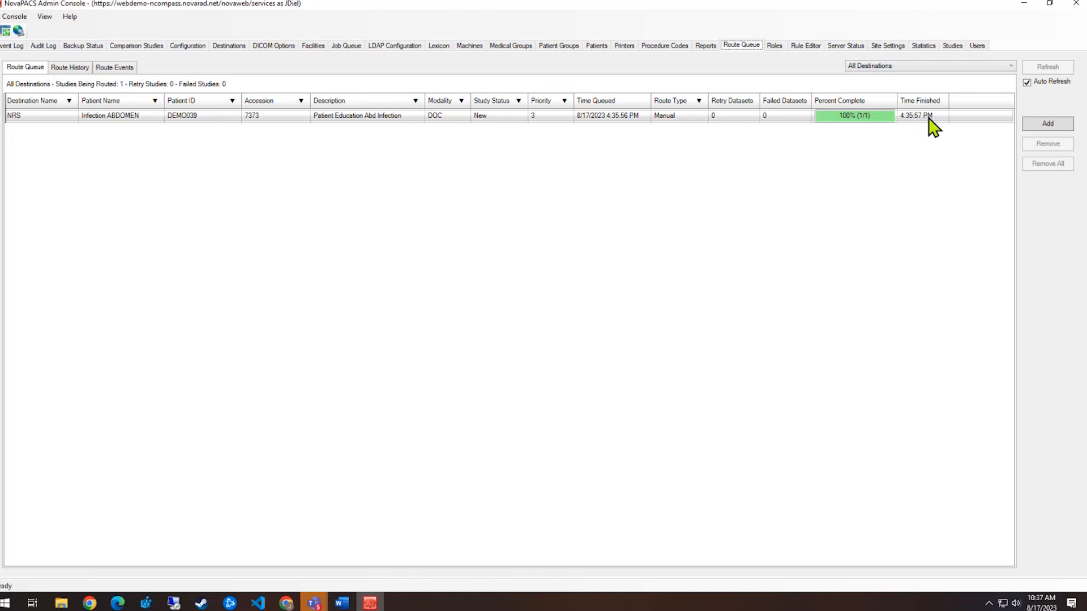
pyautogui.click(70, 67)
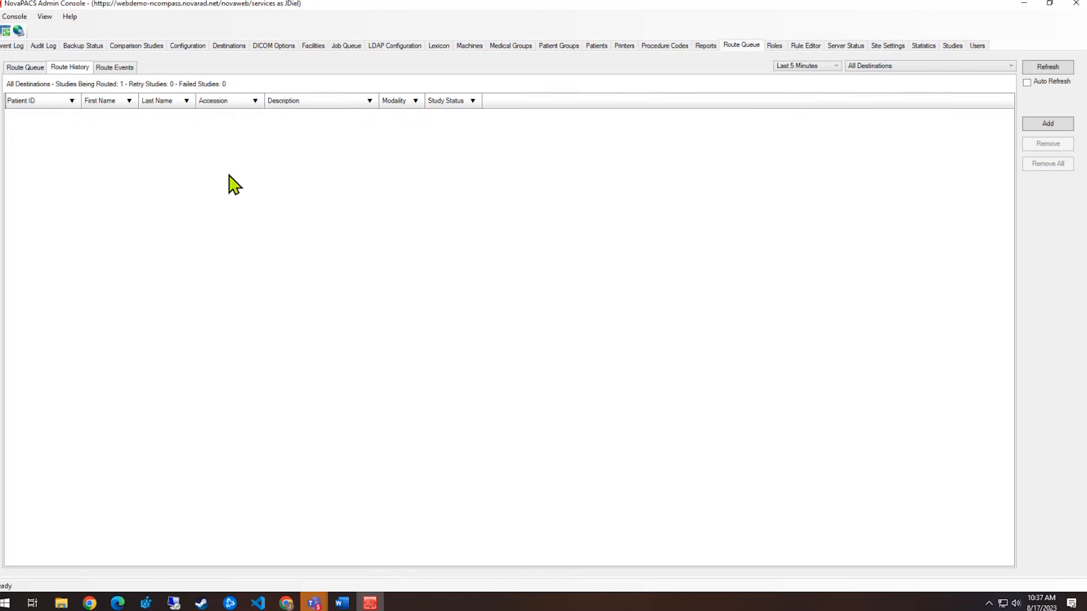
pyautogui.click(115, 68)
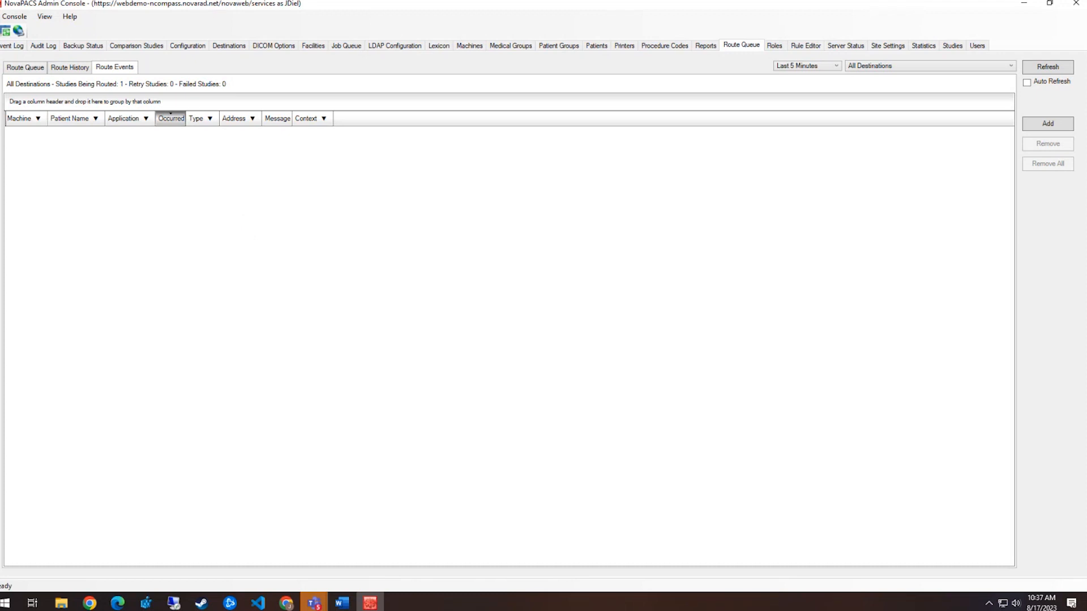
# Return to Route Queue, then view the empty allowed DICOM sources list under DICOM Options
pyautogui.click(24, 67)
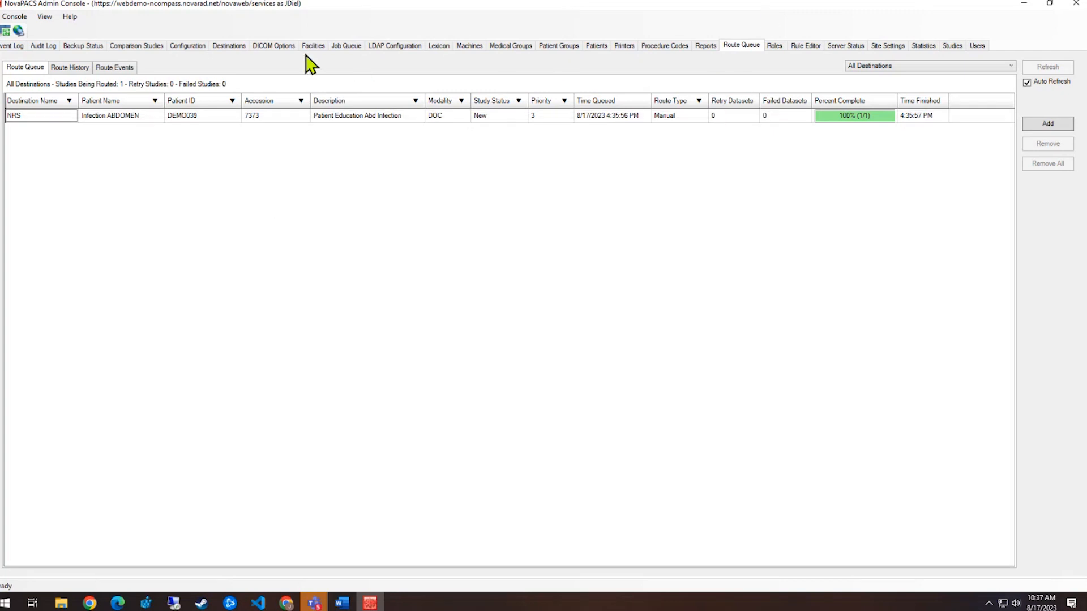
pyautogui.click(276, 48)
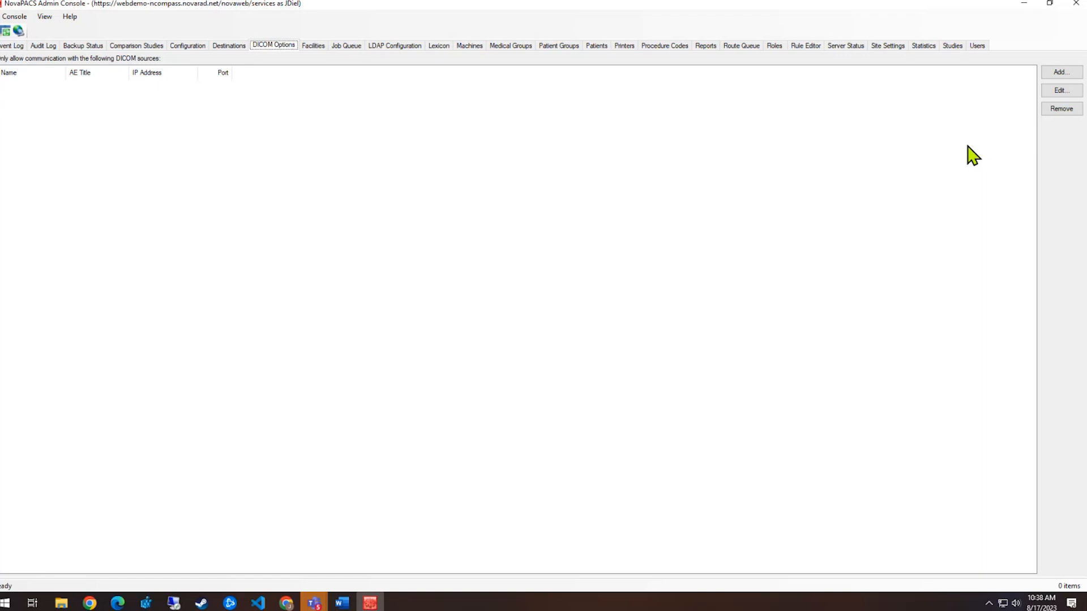
# Inspect the new DICOM source's Name, AE title, IP and Port fields, cancel, and open Event Log
pyautogui.click(1059, 73)
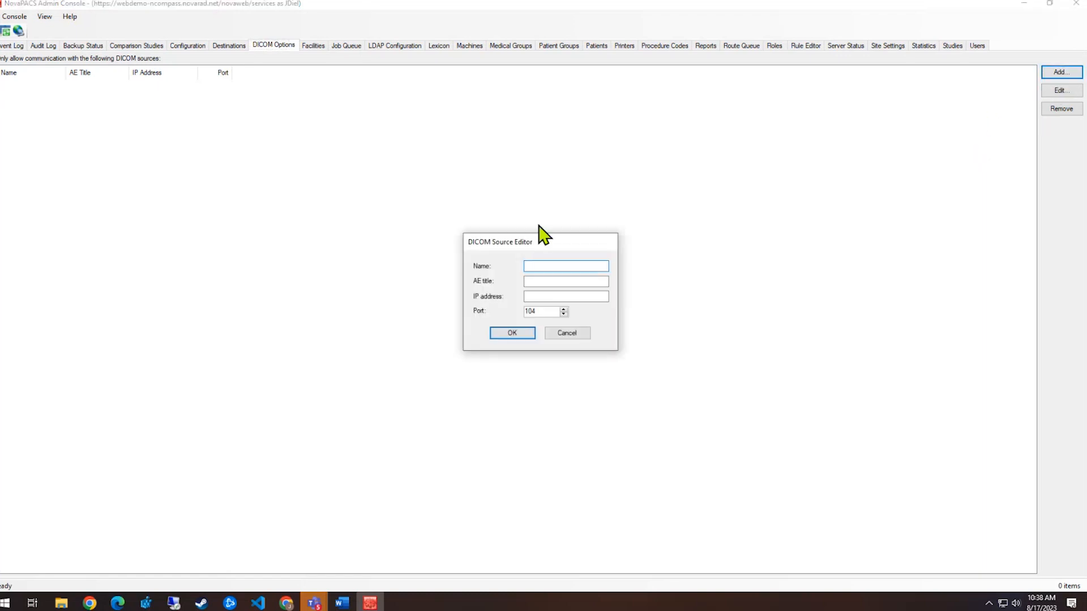
pyautogui.moveTo(532, 243); pyautogui.dragTo(487, 192)
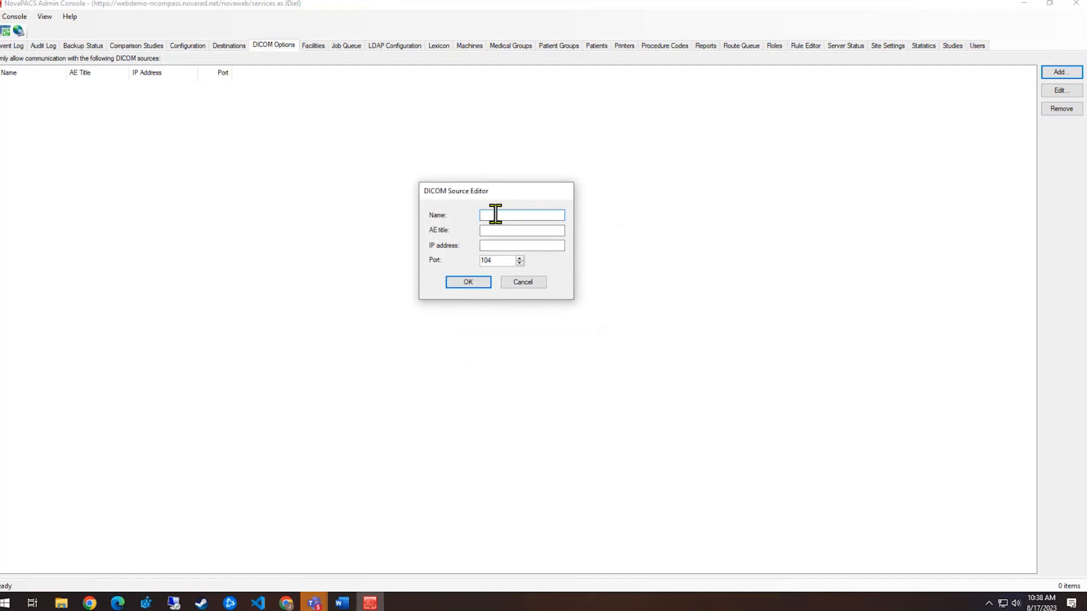
pyautogui.click(501, 230)
pyautogui.click(490, 245)
pyautogui.click(500, 264)
pyautogui.click(529, 283)
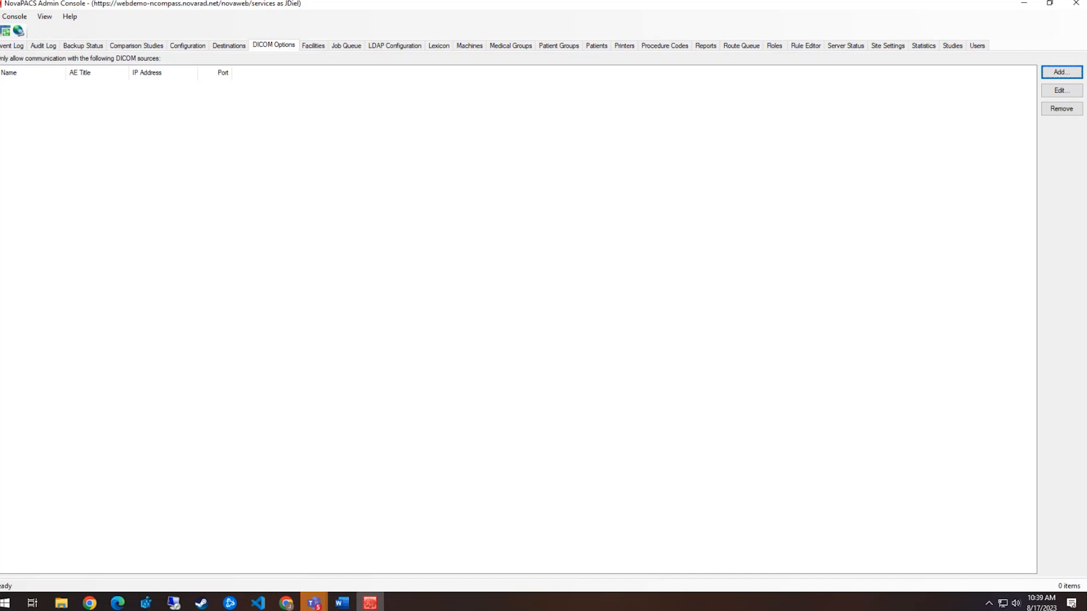
pyautogui.click(12, 45)
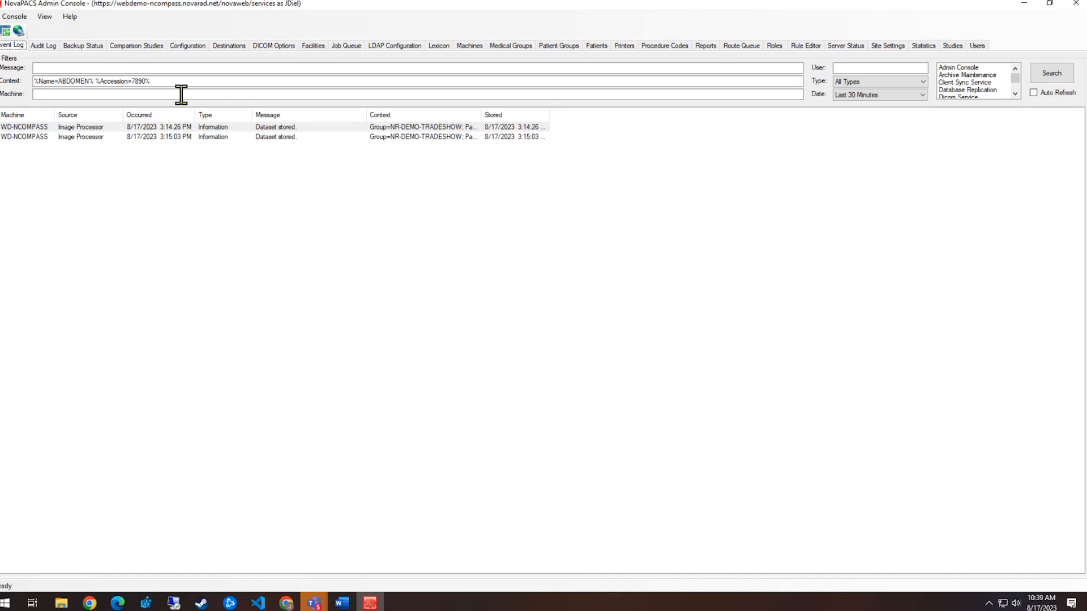
# Clear the Context filter and search all events from the Last 10 Minutes
pyautogui.moveTo(179, 83); pyautogui.dragTo(31, 90)
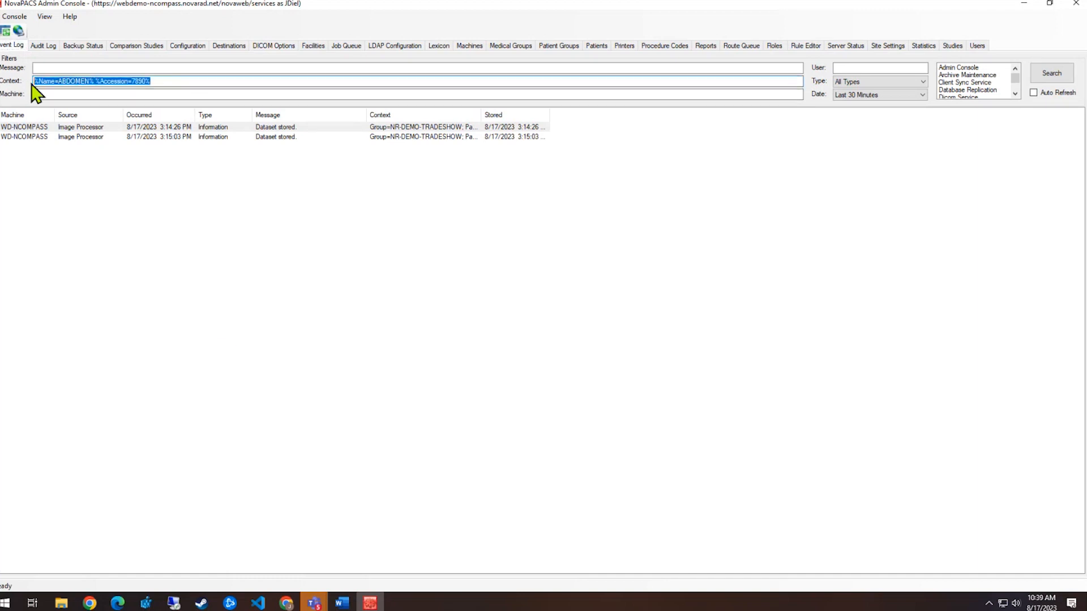
pyautogui.press('BackSpace')
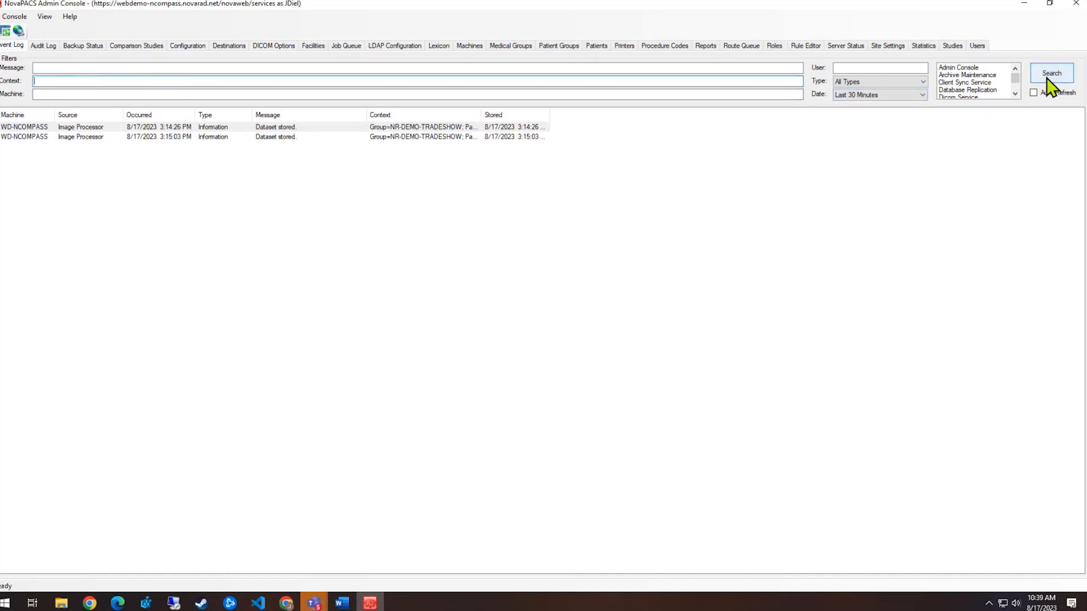
pyautogui.click(917, 95)
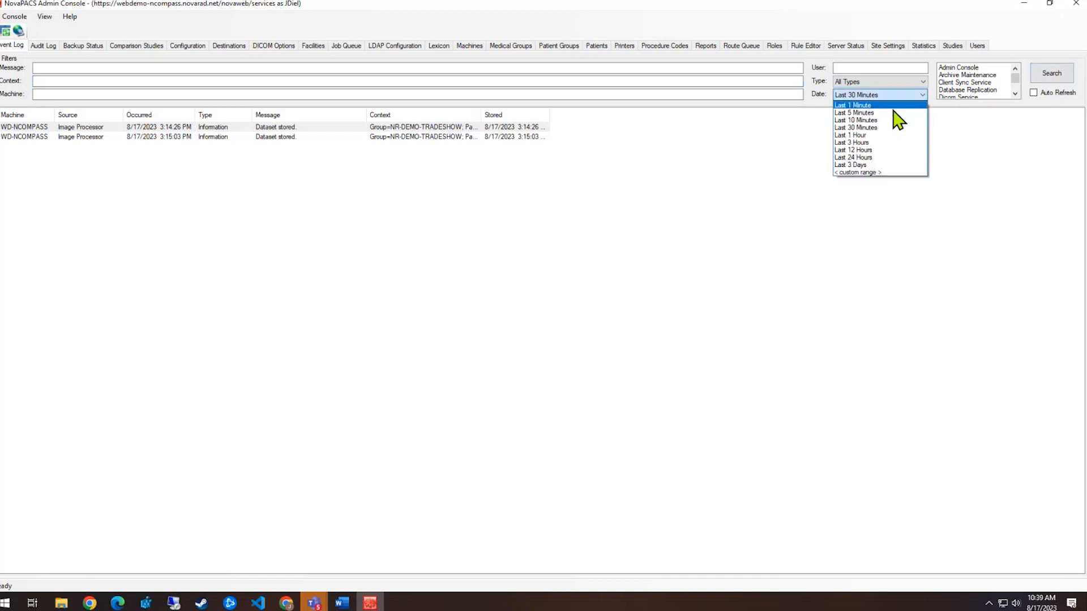
pyautogui.click(884, 134)
pyautogui.click(1051, 76)
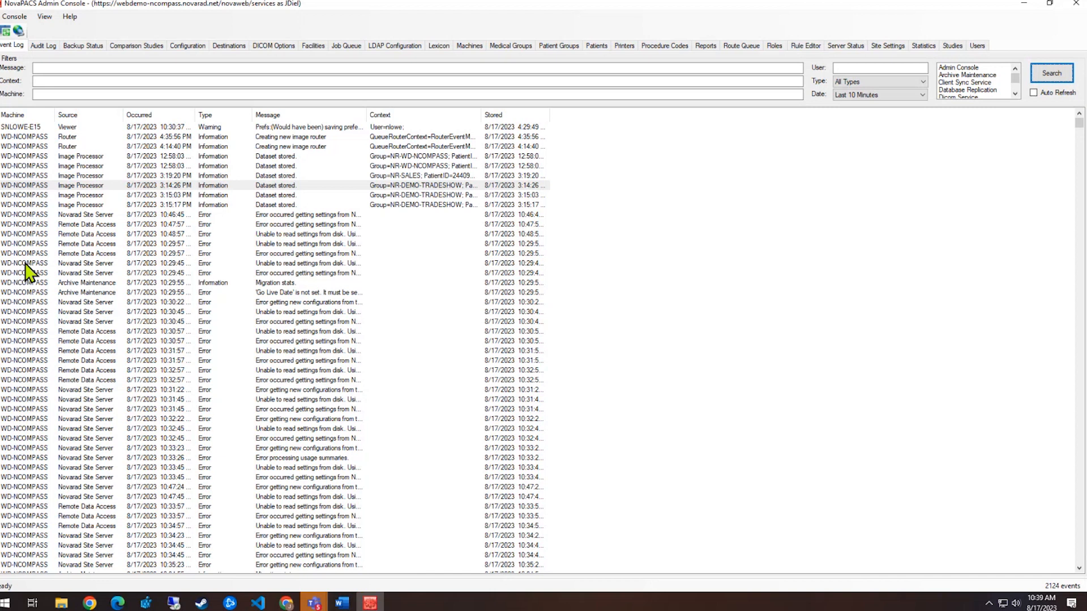
# Widen the Message column so the full event messages show
pyautogui.click(42, 68)
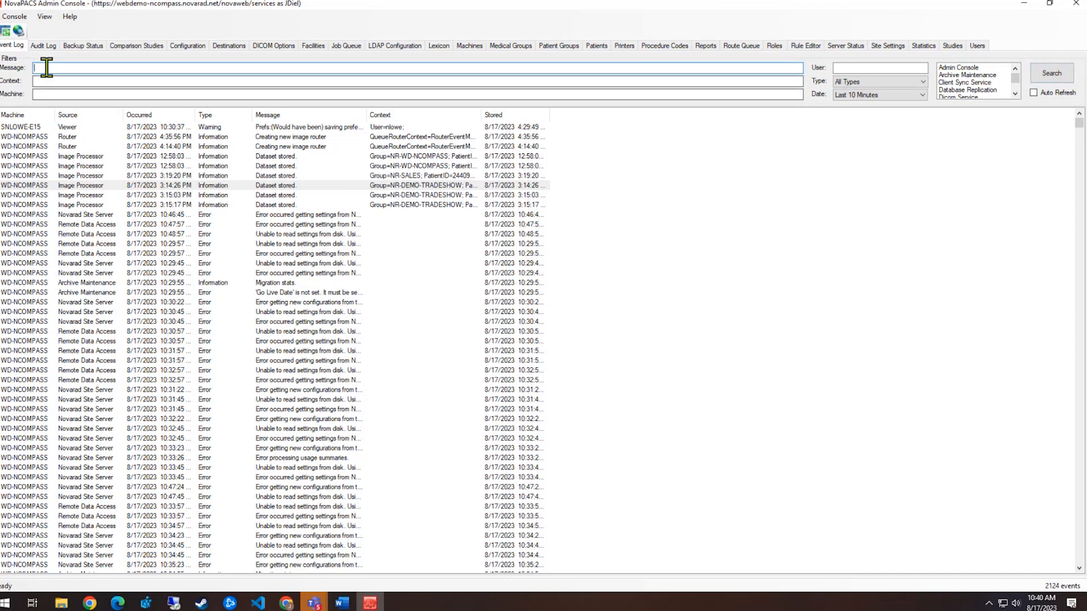
pyautogui.click(50, 94)
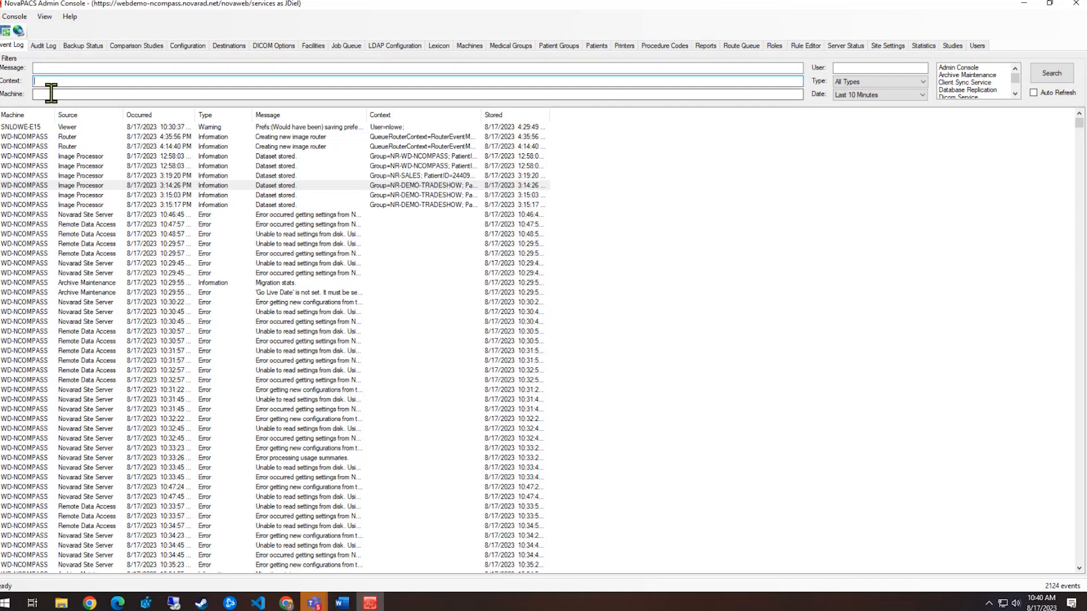
pyautogui.click(848, 67)
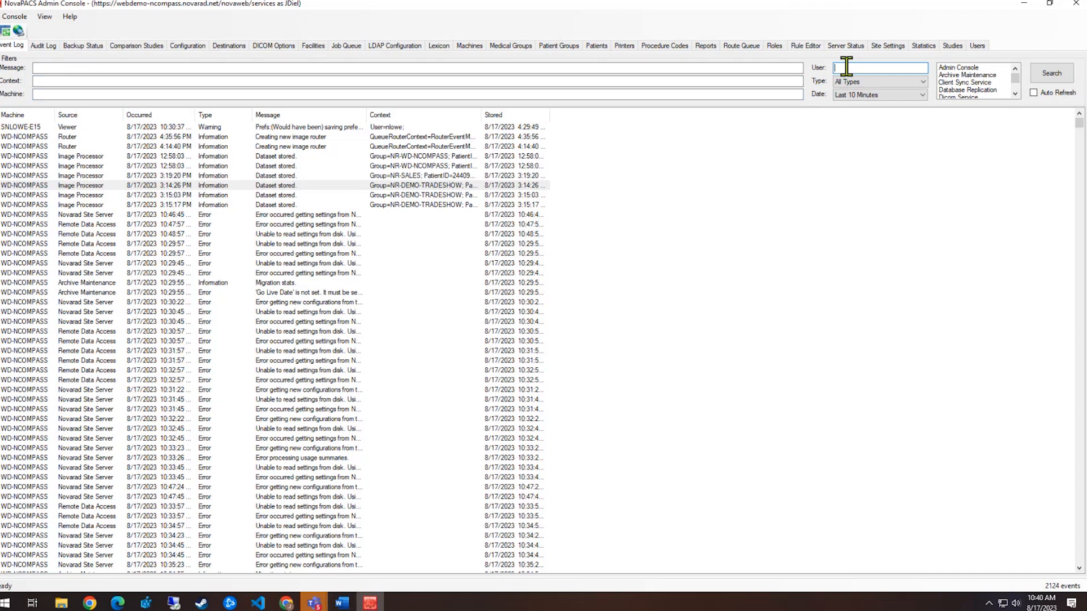
pyautogui.click(306, 302)
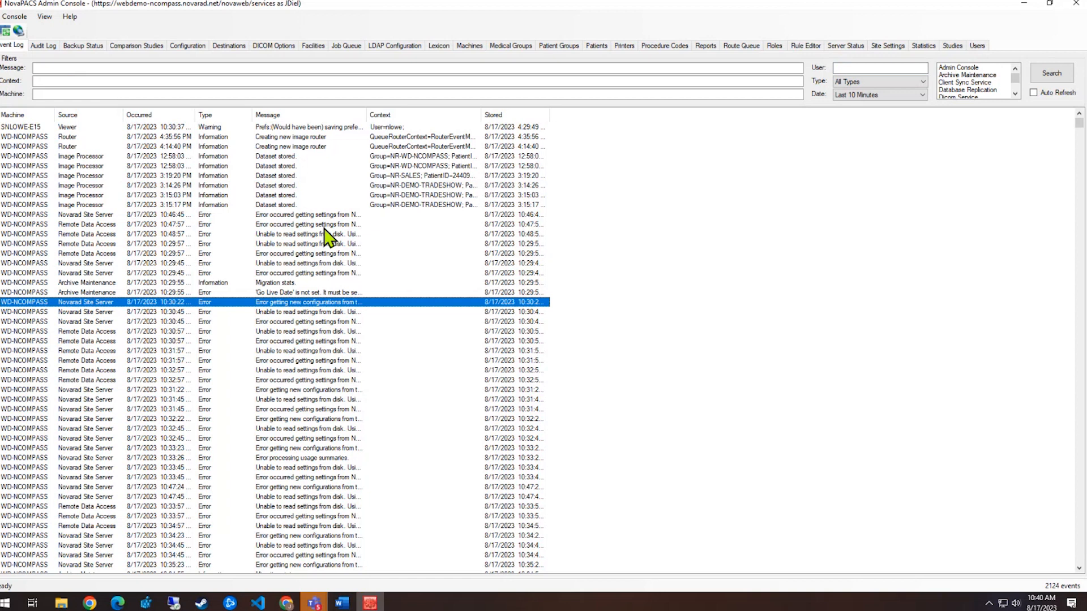
pyautogui.scroll(-8, 324, 317)
pyautogui.scroll(8, 324, 333)
pyautogui.click(53, 68)
pyautogui.moveTo(367, 118); pyautogui.dragTo(473, 118)
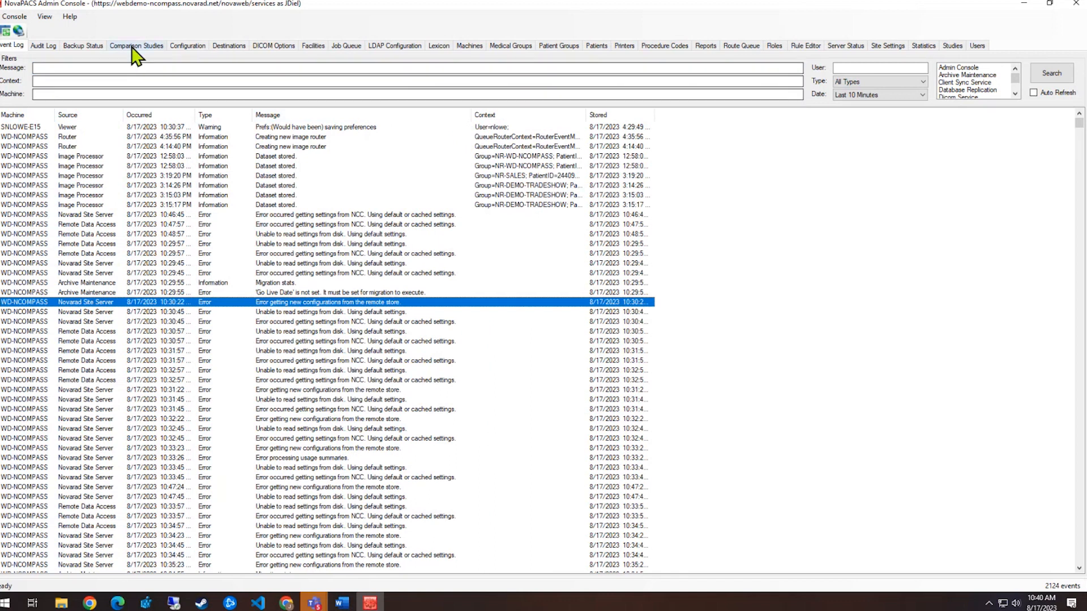
# Try a '*Dataset stored' message filter, clear it, search again, and widen the Context column
pyautogui.click(42, 67)
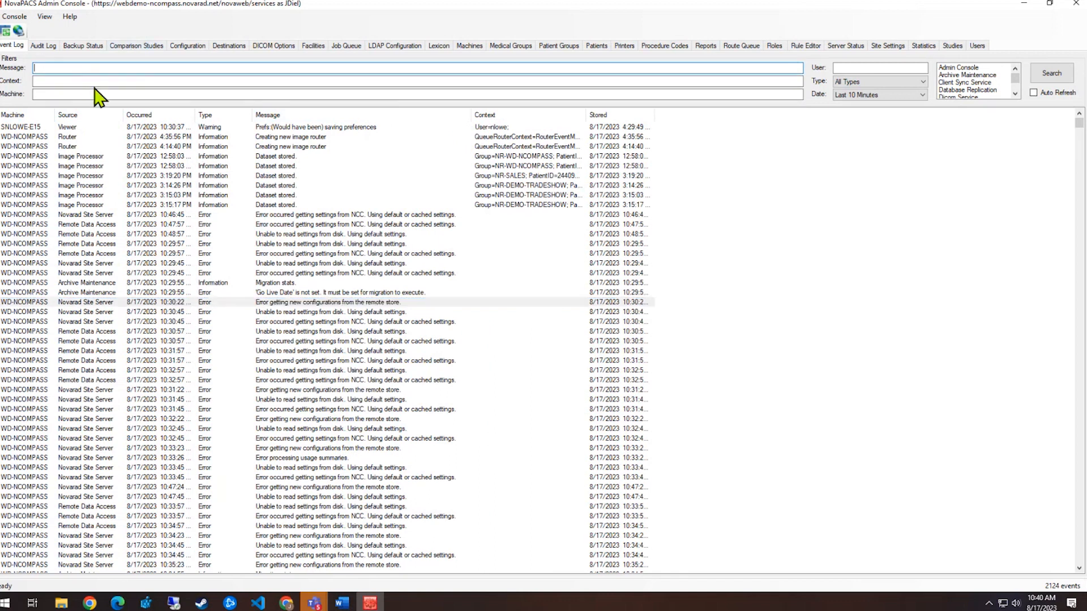
pyautogui.write('*Dataset stored')
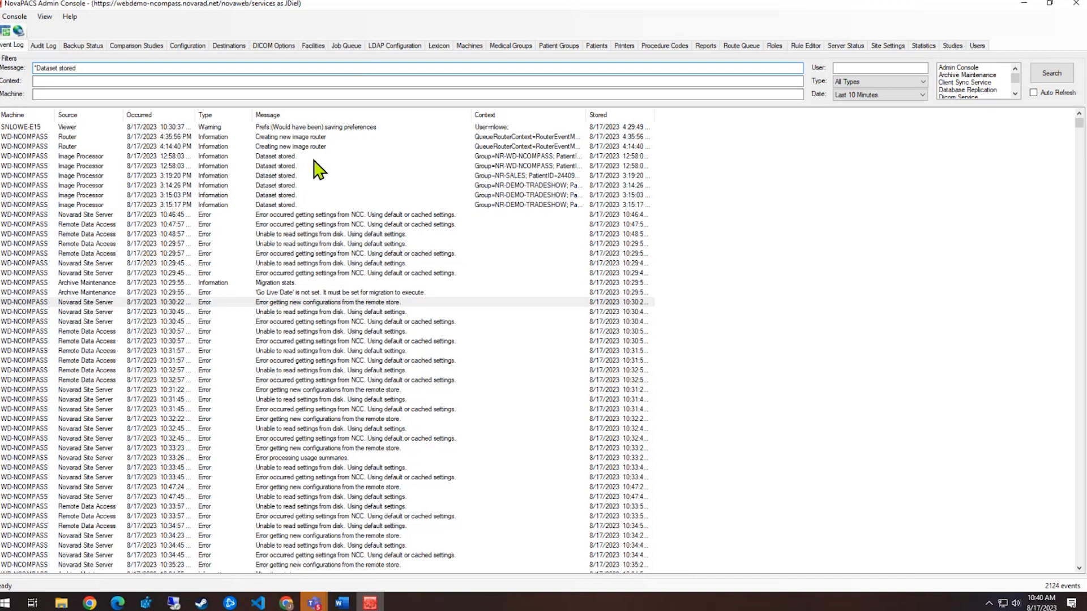
pyautogui.click(1049, 74)
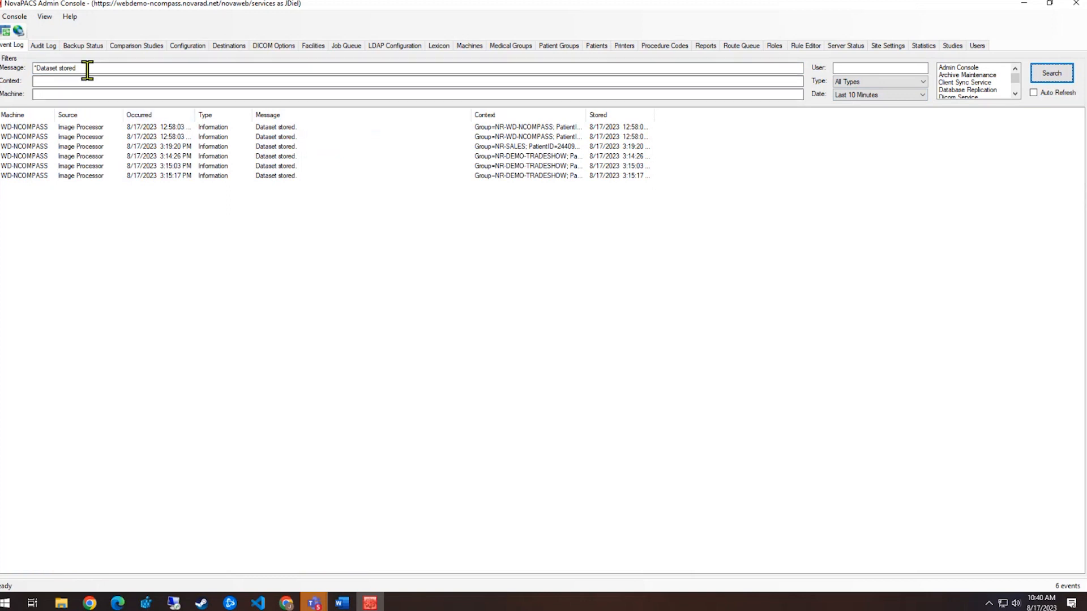
pyautogui.moveTo(87, 69); pyautogui.dragTo(3, 67)
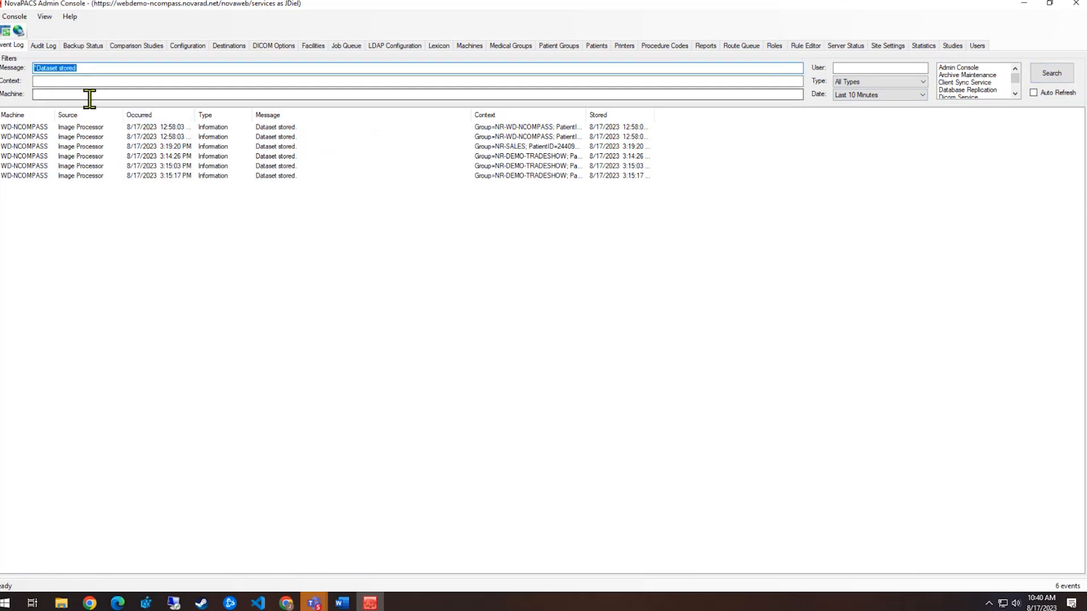
pyautogui.press('BackSpace')
pyautogui.click(1050, 75)
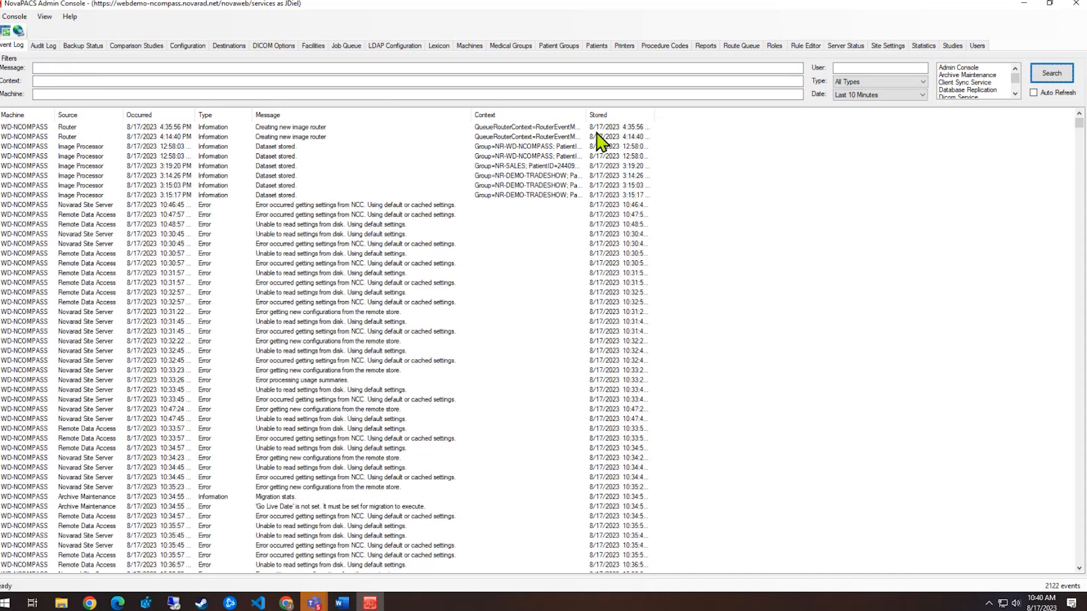
pyautogui.moveTo(589, 111); pyautogui.dragTo(785, 125)
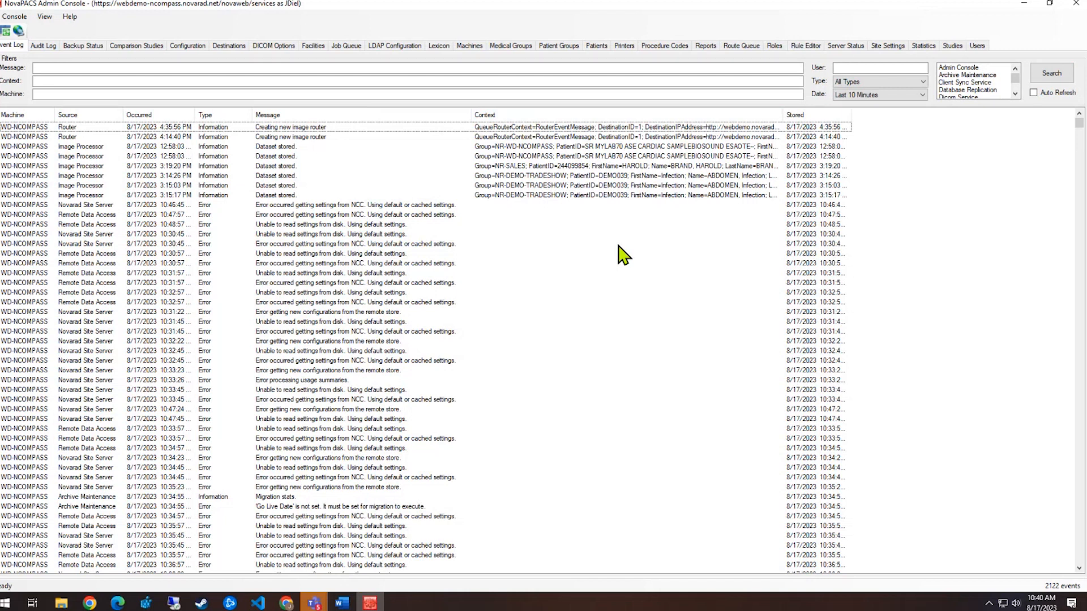
# Paste the 3:14:26 PM event's PatientID and accession into Context, replacing the middle with '%' wildcards
pyautogui.click(115, 80)
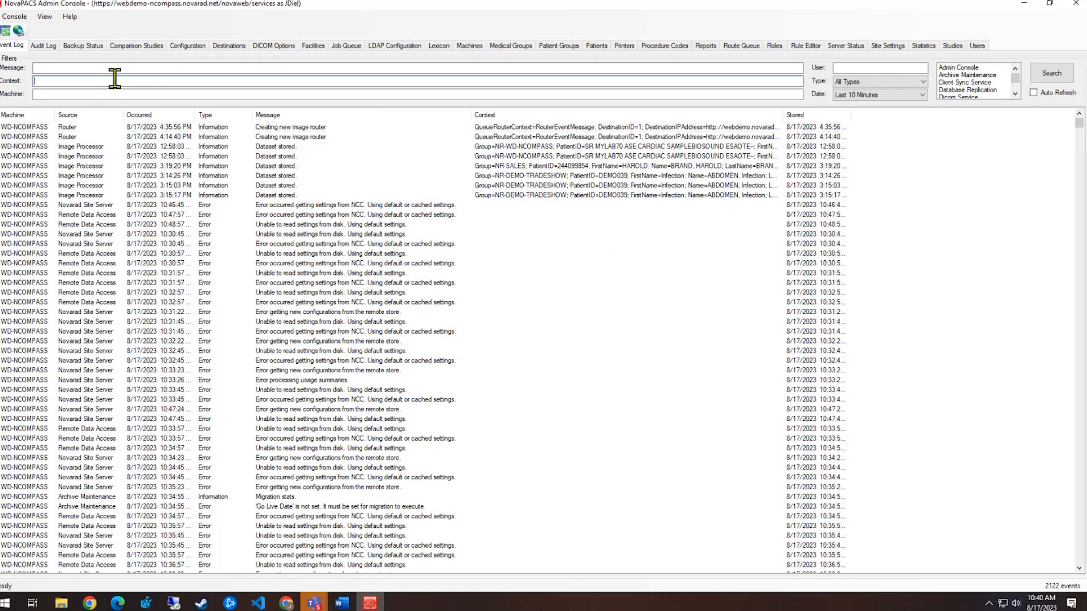
pyautogui.write('*')
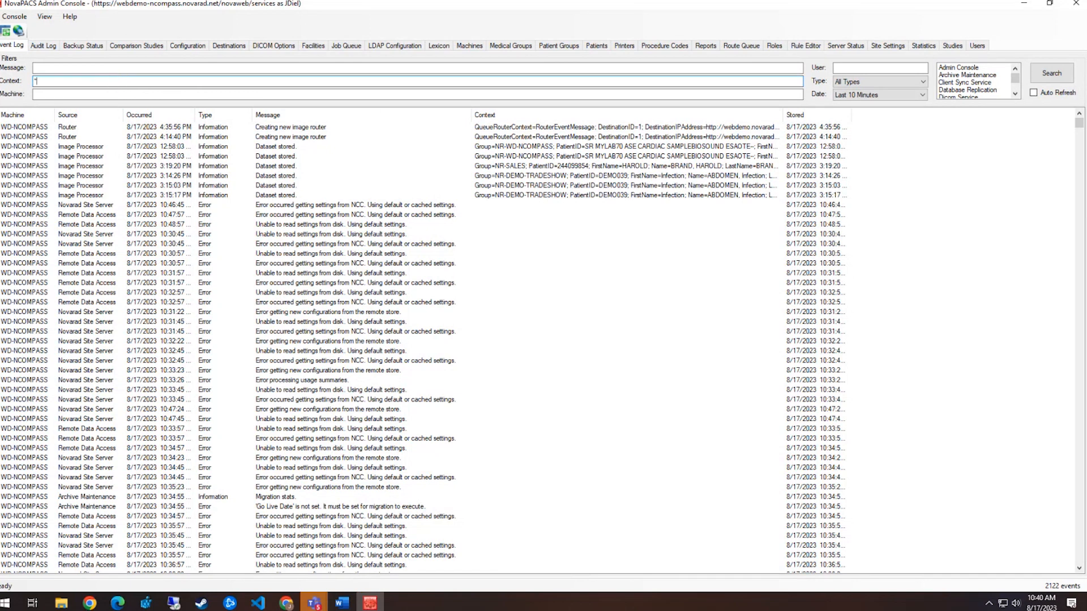
pyautogui.write('%')
pyautogui.doubleClick(690, 177)
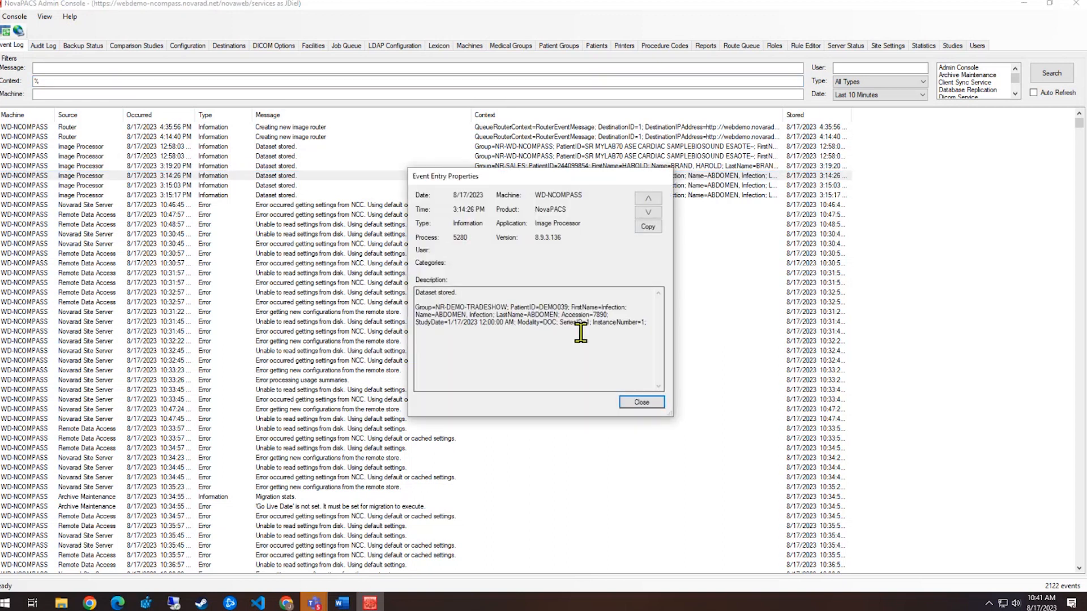
pyautogui.moveTo(511, 307); pyautogui.dragTo(610, 316)
pyautogui.hotkey('ctrl', 'c')
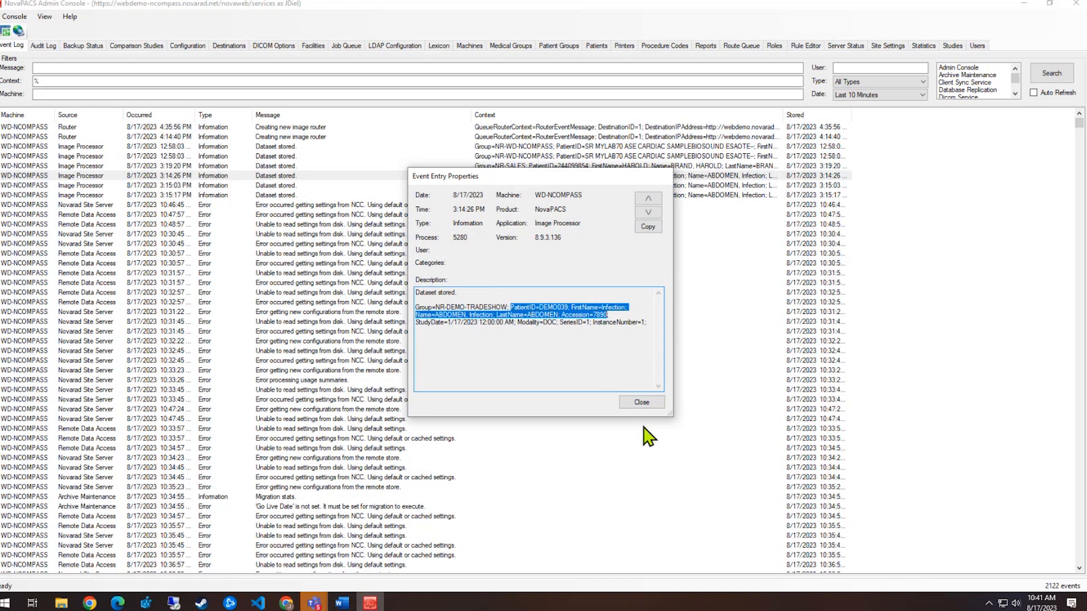
pyautogui.click(640, 402)
pyautogui.click(84, 80)
pyautogui.hotkey('ctrl', 'v')
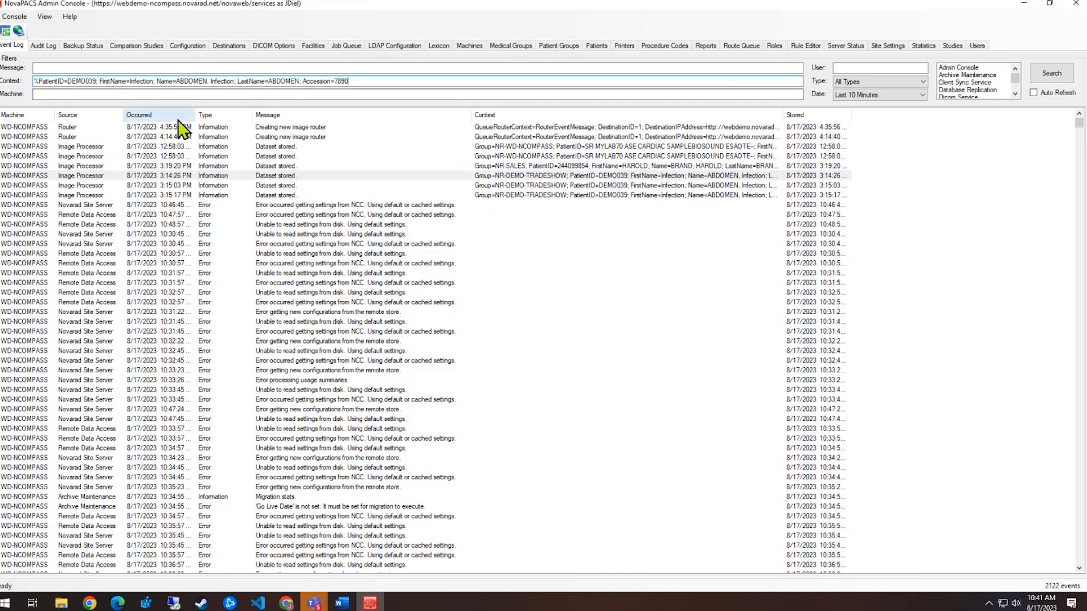
pyautogui.moveTo(96, 81); pyautogui.dragTo(302, 81)
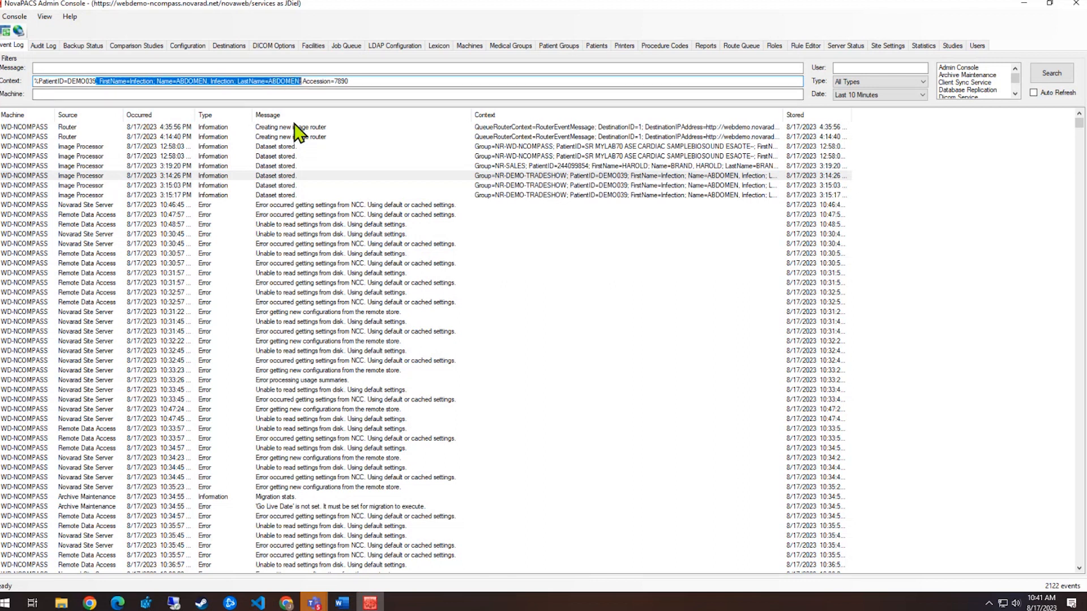
pyautogui.write('%PatientID=DEMO039%')
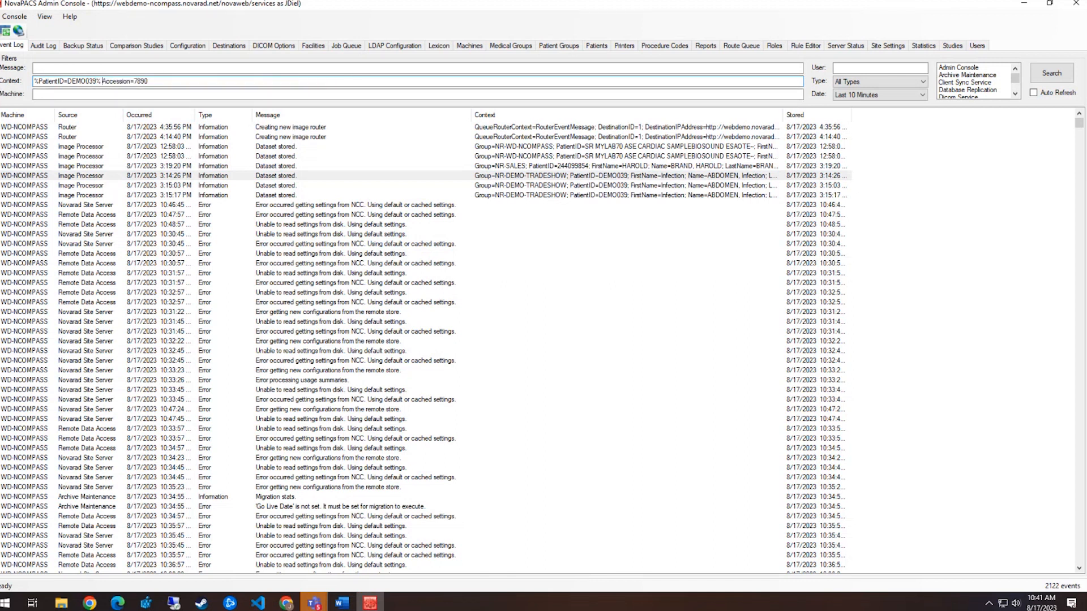
pyautogui.write('%%')
# Search for events matching the patient and accession pattern and inspect the second match
pyautogui.click(1043, 79)
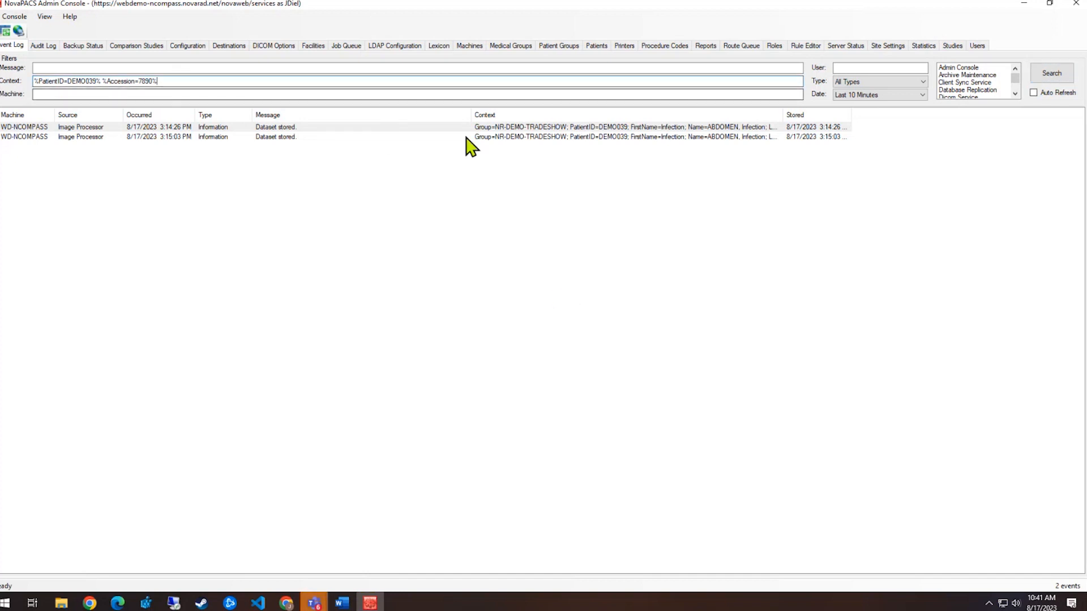
pyautogui.doubleClick(535, 137)
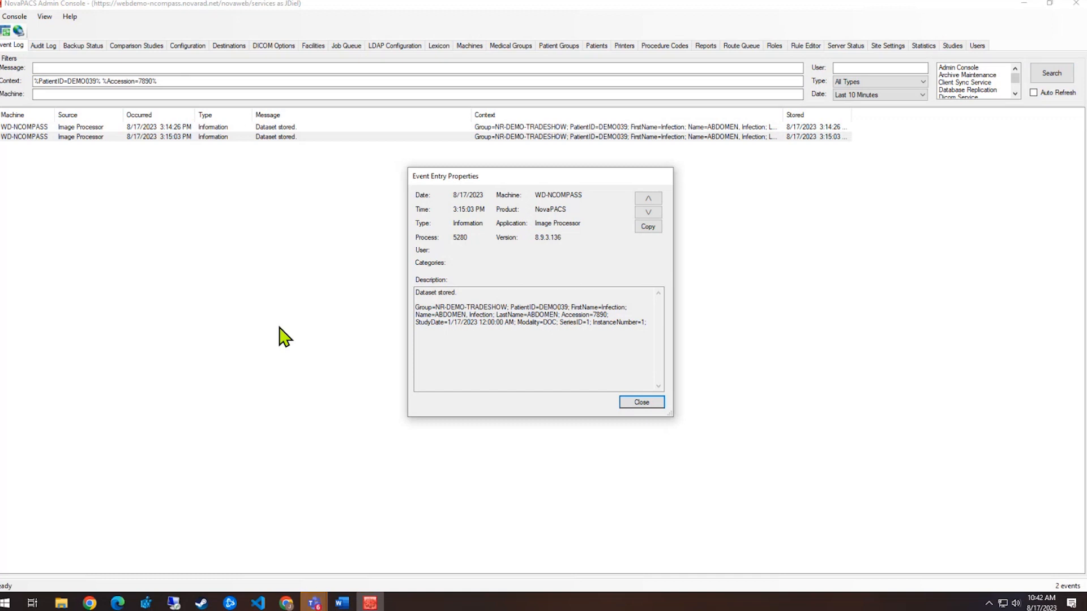
pyautogui.click(640, 402)
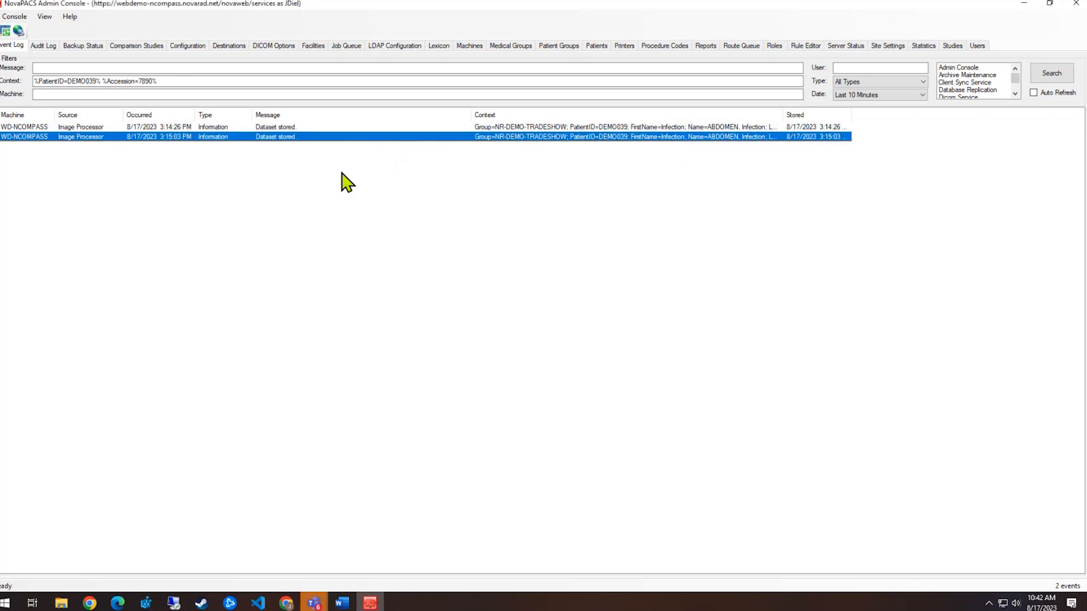
# Delete the Context filter text and rerun the search
pyautogui.click(105, 95)
pyautogui.moveTo(173, 84); pyautogui.dragTo(33, 82)
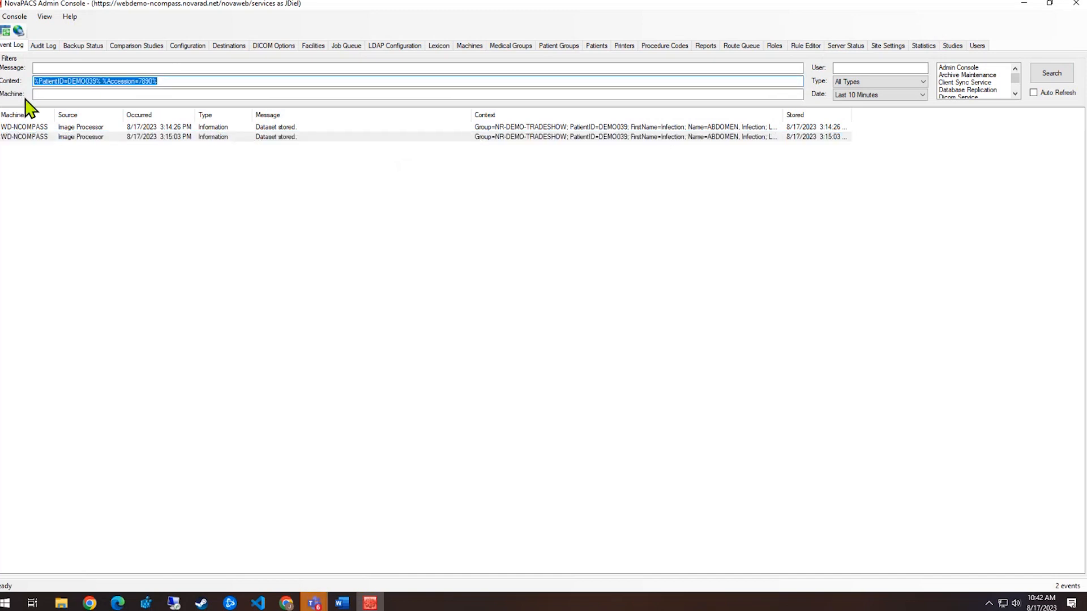
pyautogui.press('Delete')
pyautogui.click(48, 93)
pyautogui.press('Return')
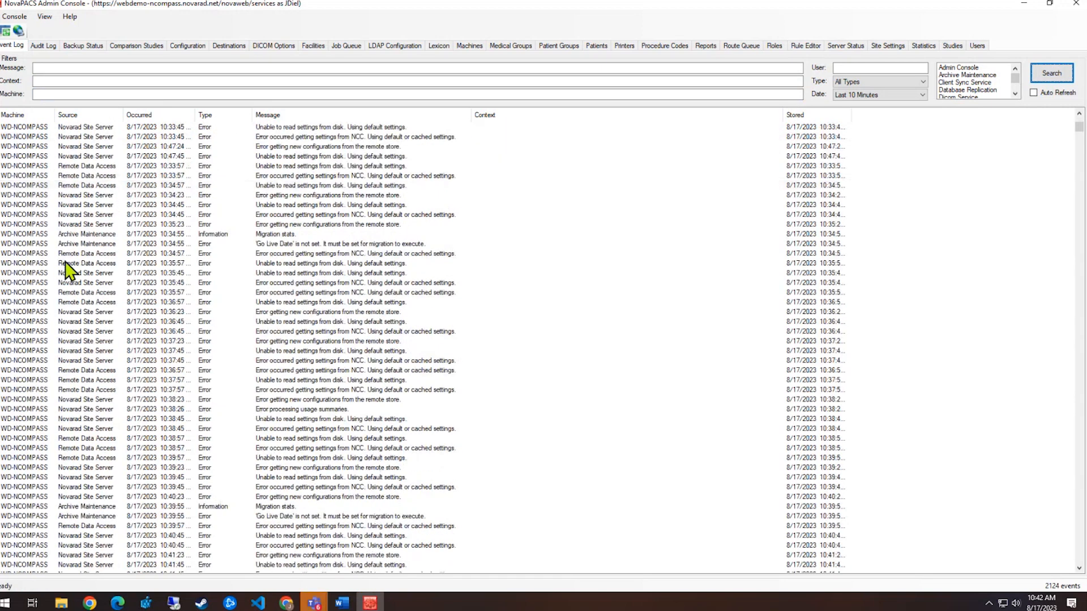
# Scroll through the 2124 results and confirm the Date range stays at Last 10 Minutes
pyautogui.scroll(-20, 108, 324)
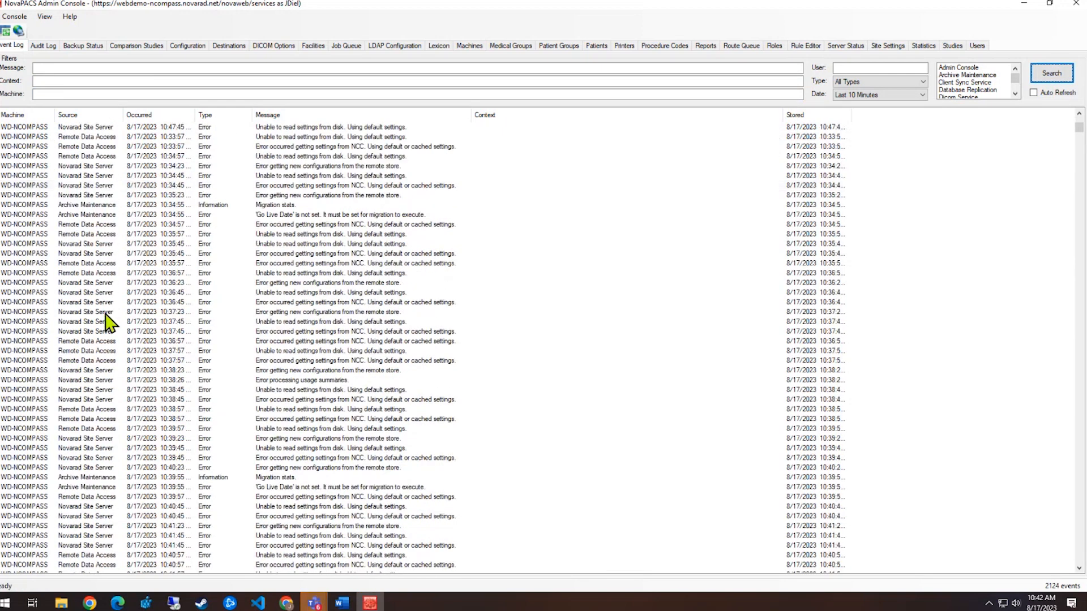
pyautogui.scroll(20, 108, 321)
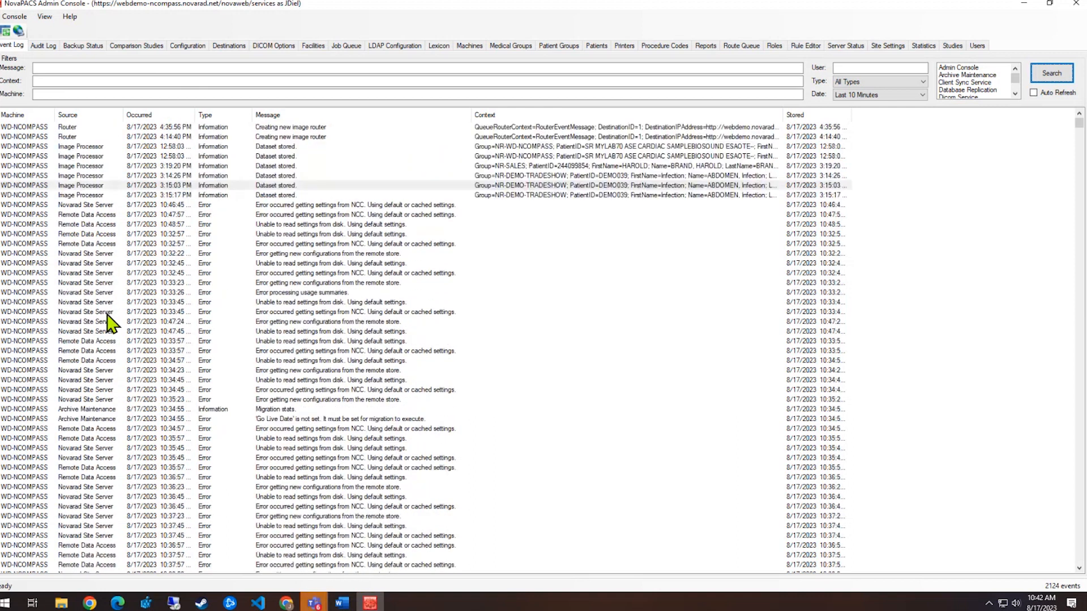
pyautogui.click(46, 94)
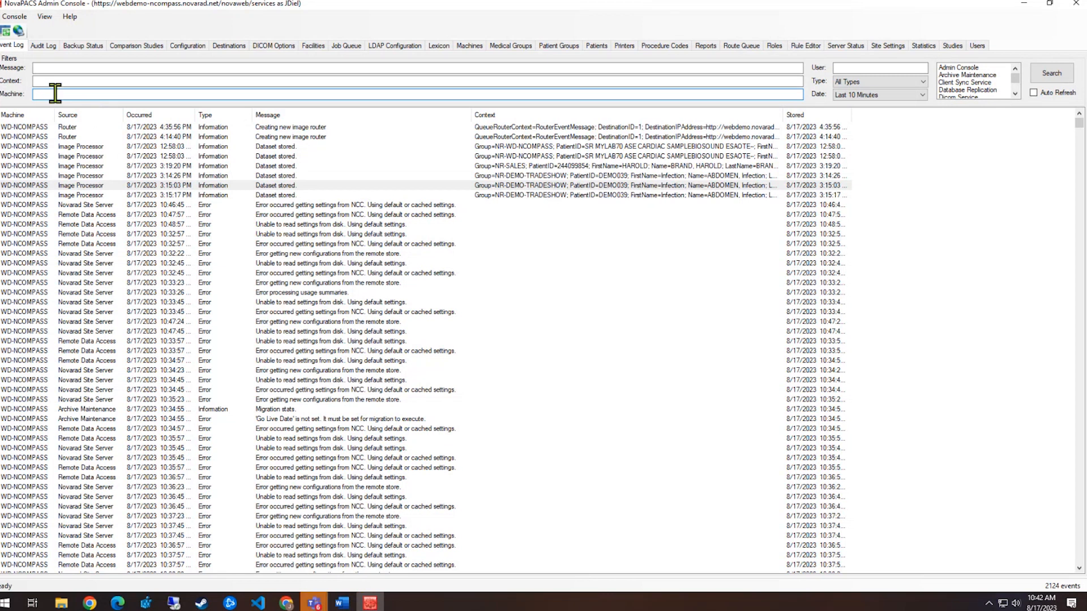
pyautogui.click(919, 95)
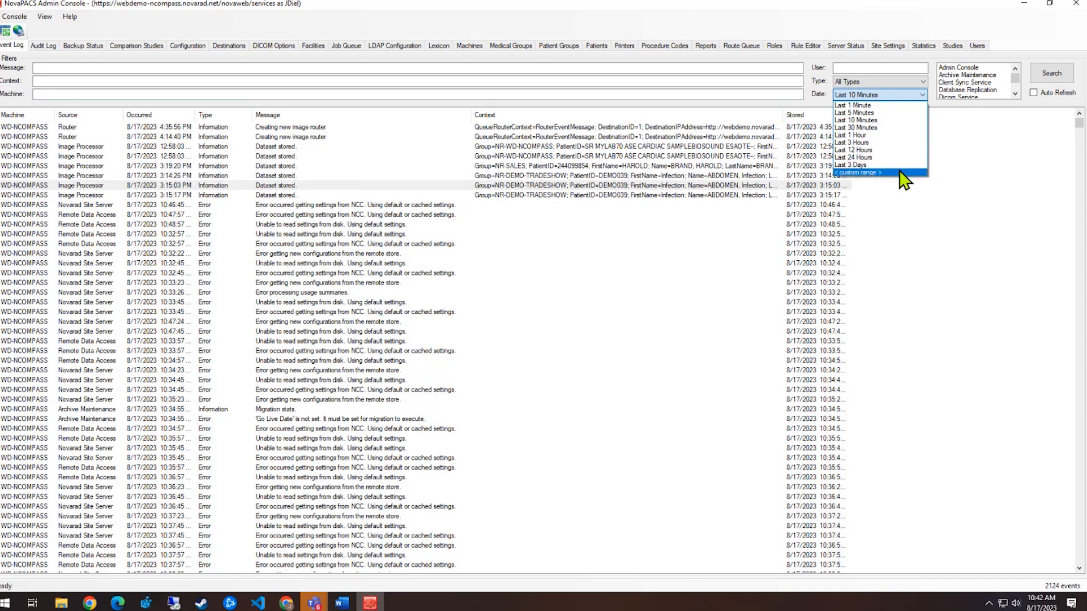
pyautogui.click(334, 90)
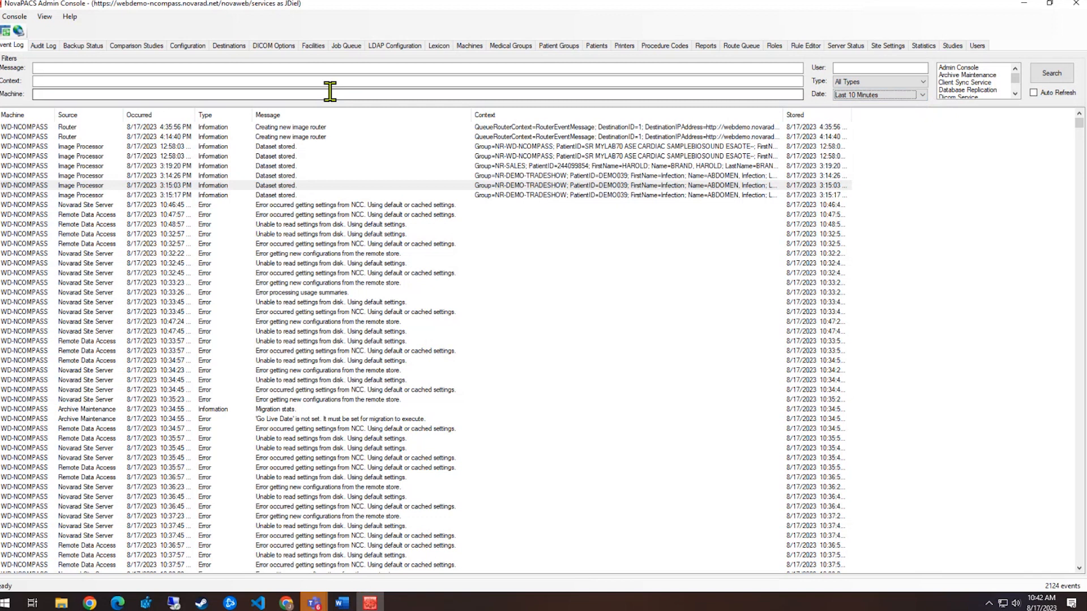
pyautogui.click(869, 67)
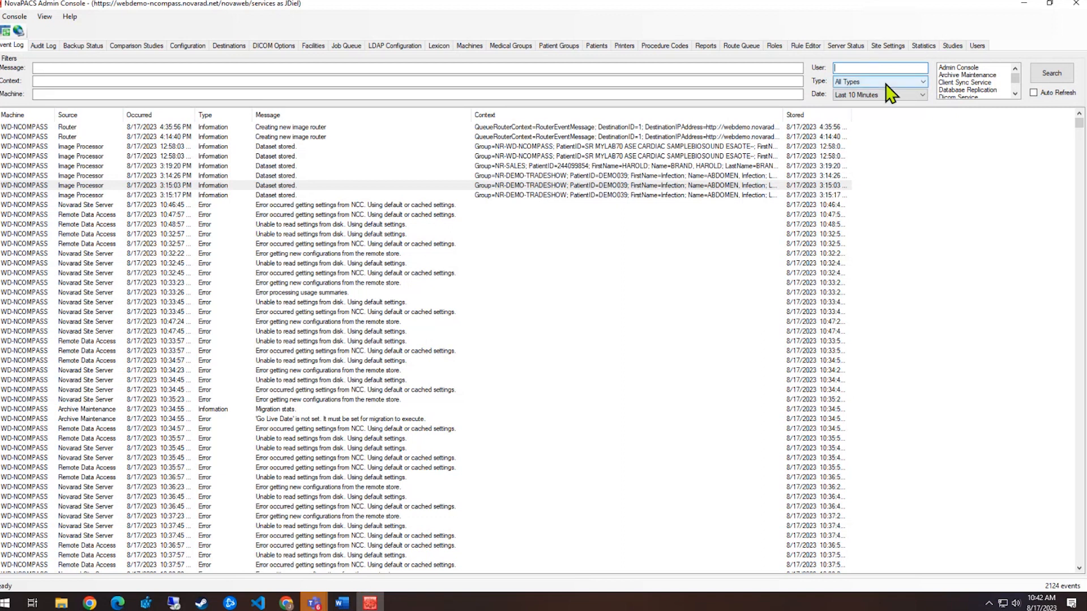
# Set the event Source to Image Processor only, search, then go to the Audit Log
pyautogui.scroll(-2, 1015, 94)
pyautogui.scroll(2, 1015, 92)
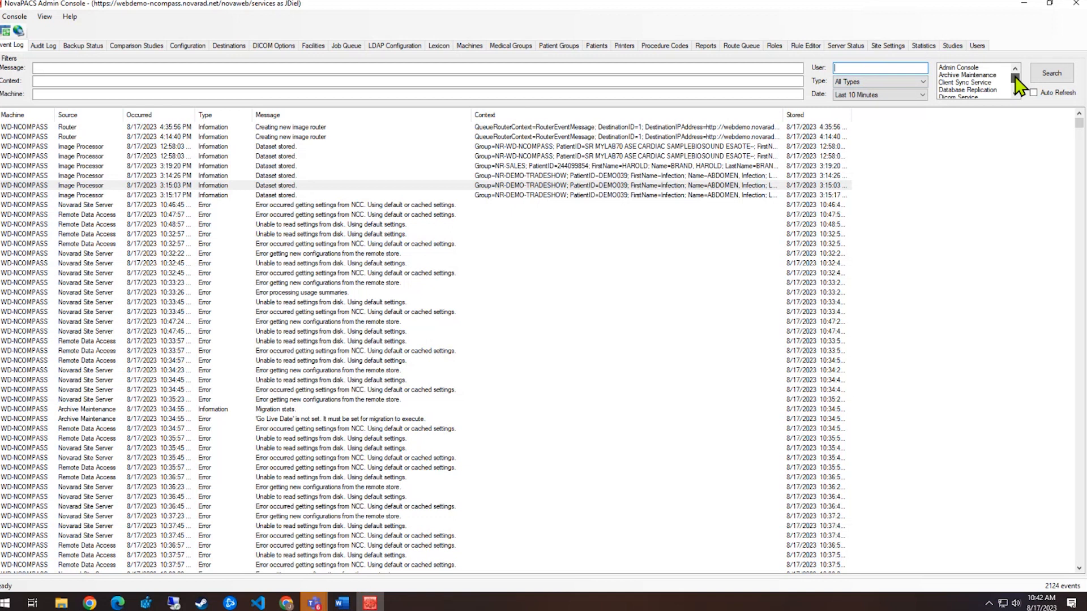
pyautogui.scroll(-3, 1015, 85)
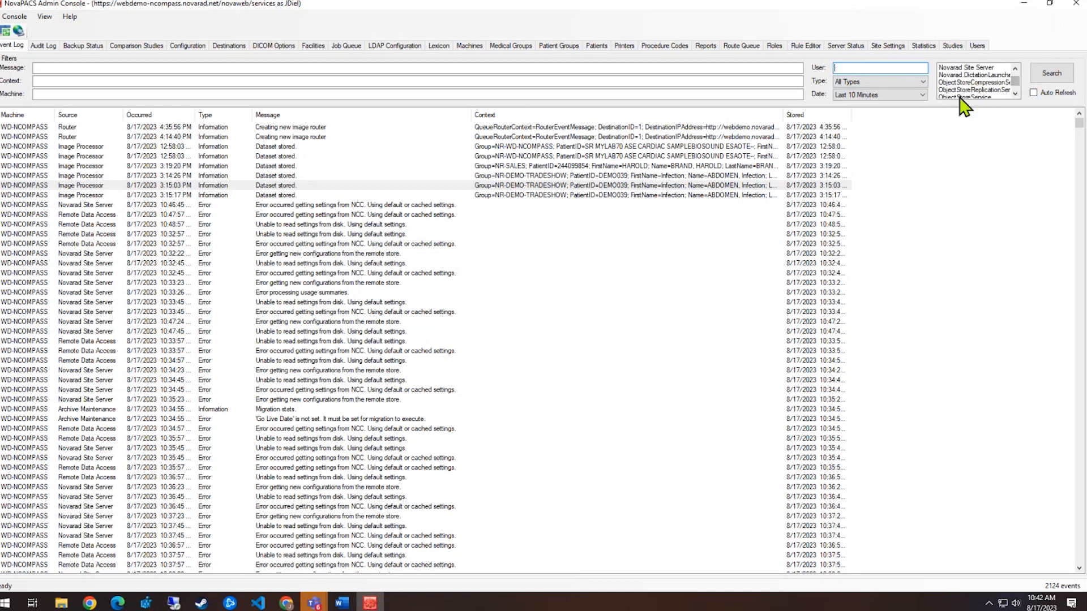
pyautogui.click(1015, 93)
pyautogui.scroll(-2, 1017, 95)
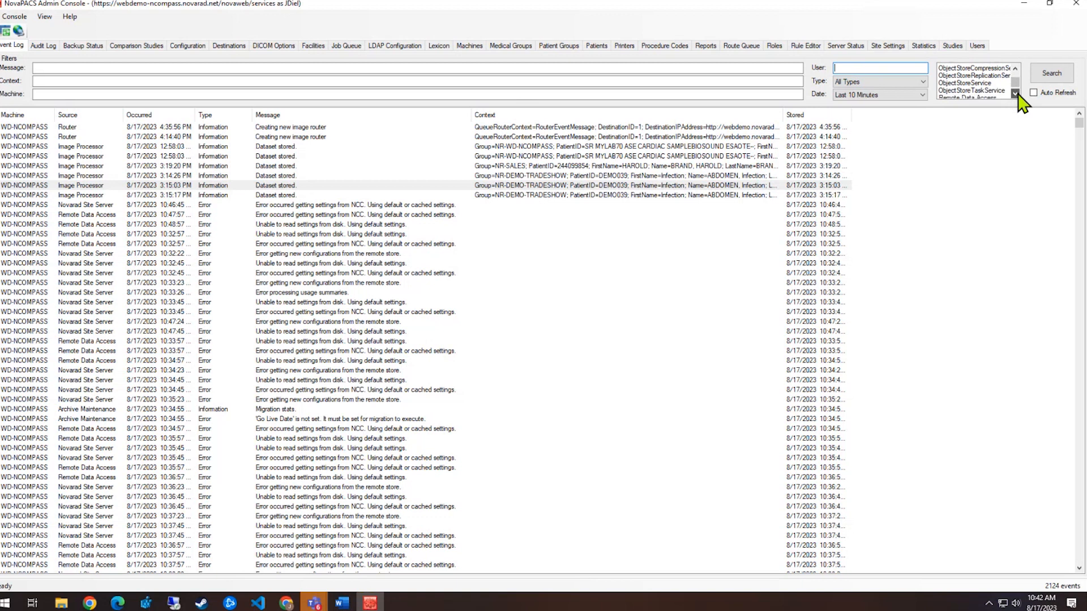
pyautogui.click(950, 74)
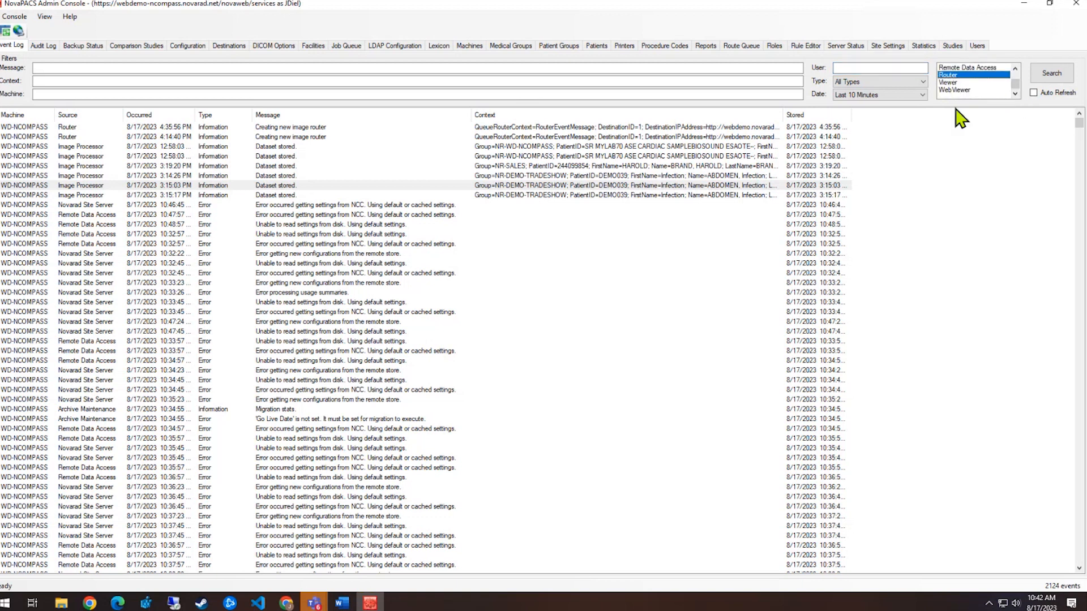
pyautogui.click(957, 75)
pyautogui.click(1015, 68)
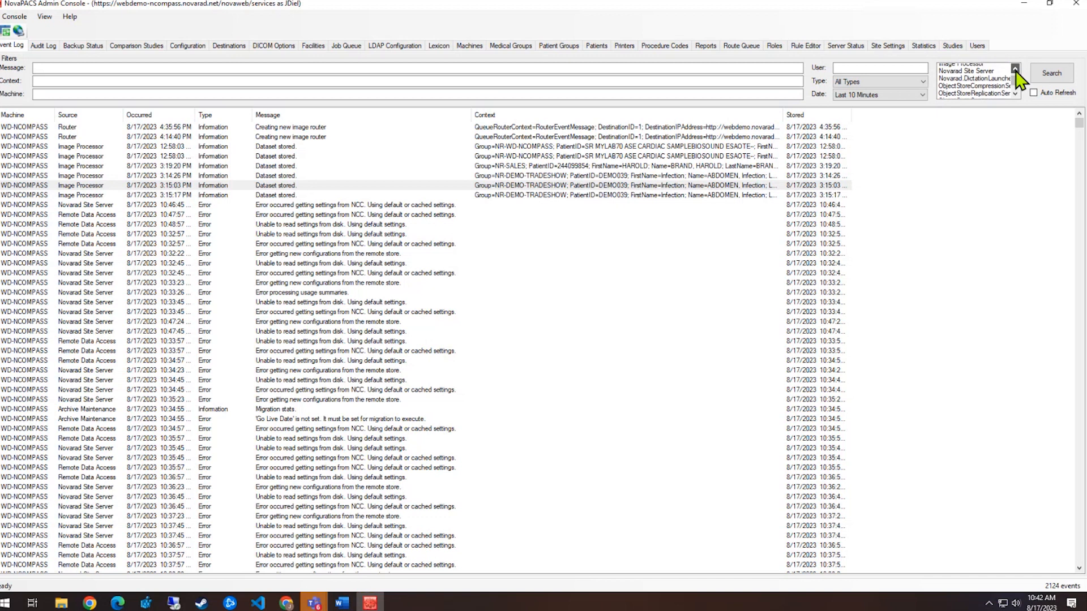
pyautogui.click(967, 75)
pyautogui.click(1048, 78)
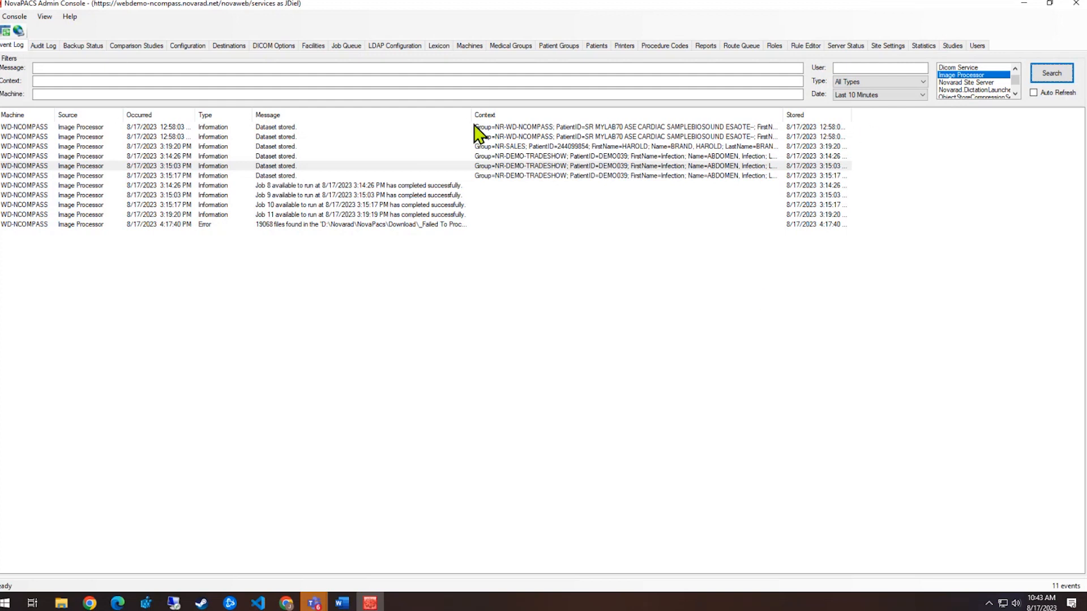
pyautogui.click(44, 46)
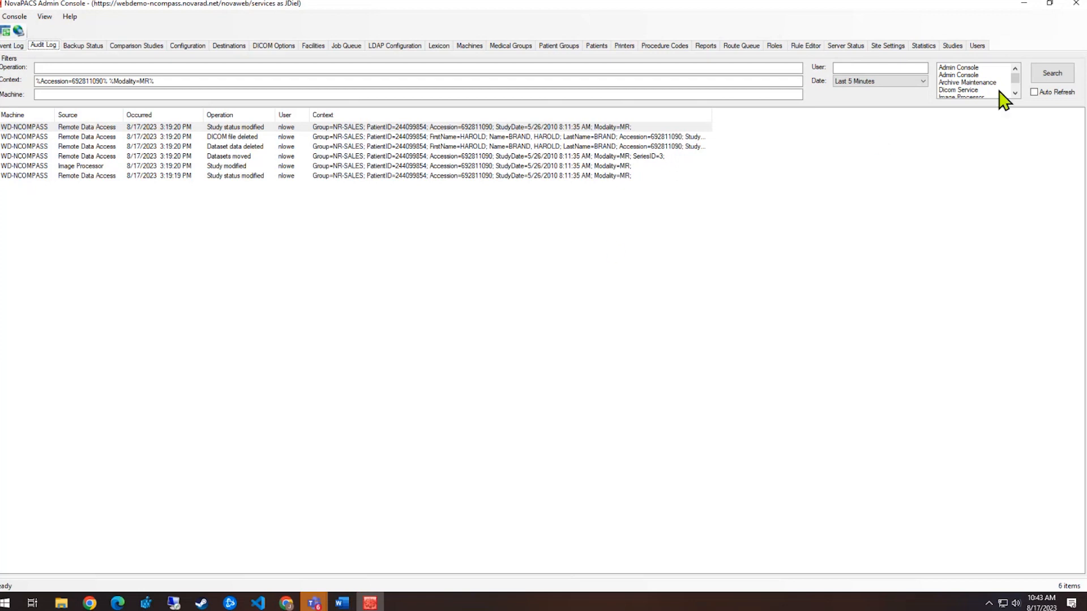
# Select the 3:19:19 PM audit entry and examine the Context filter's wildcard text
pyautogui.moveTo(1015, 81)
pyautogui.mouseDown()
pyautogui.moveTo(1017, 90)
pyautogui.moveTo(1020, 77)
pyautogui.mouseUp()
pyautogui.click(324, 175)
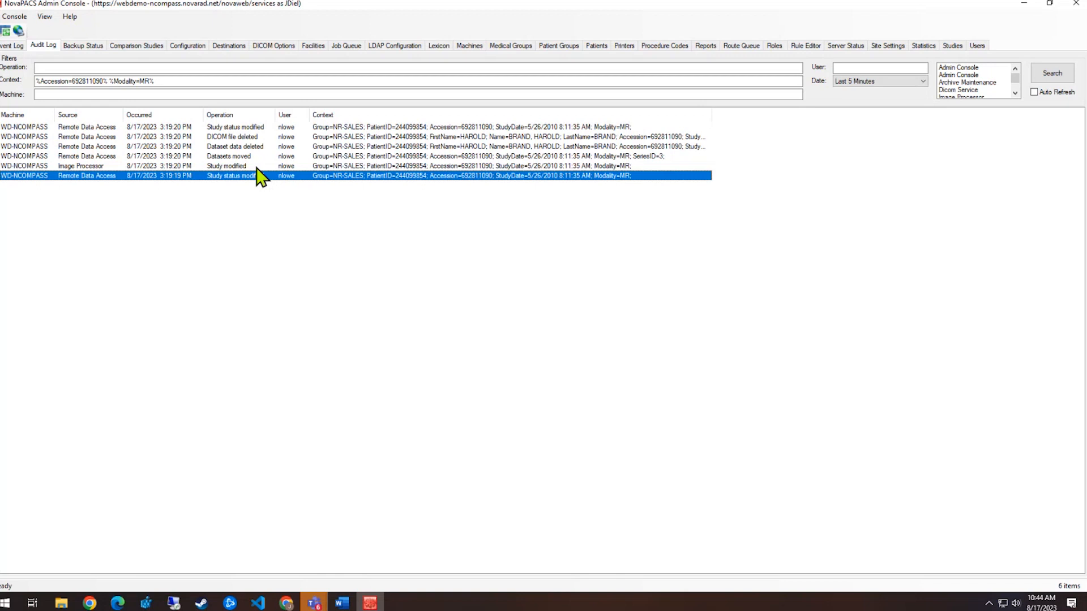
pyautogui.moveTo(185, 81); pyautogui.dragTo(35, 82)
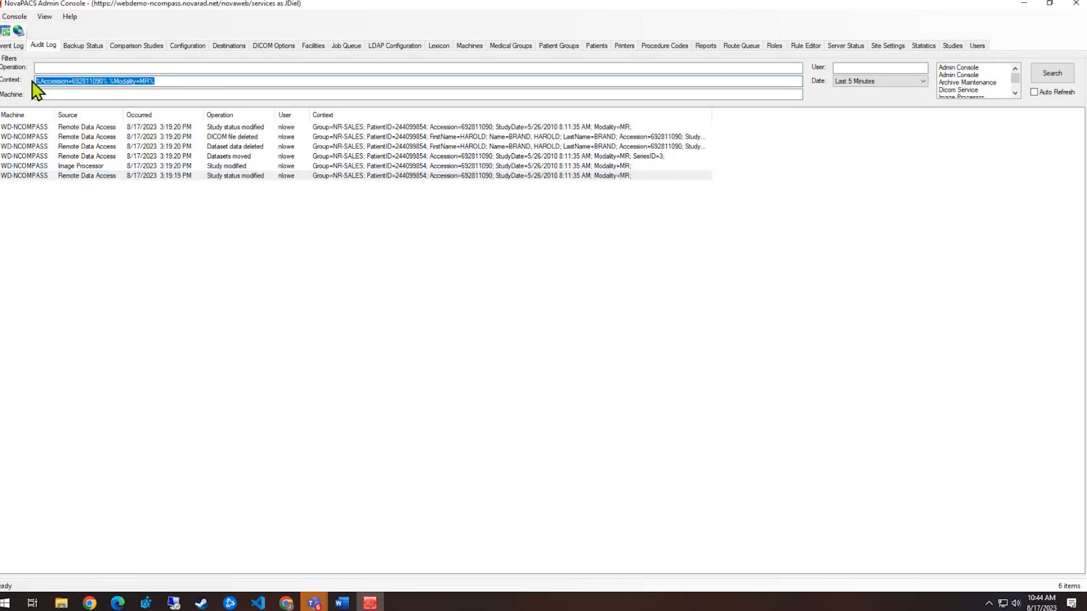
pyautogui.click(170, 82)
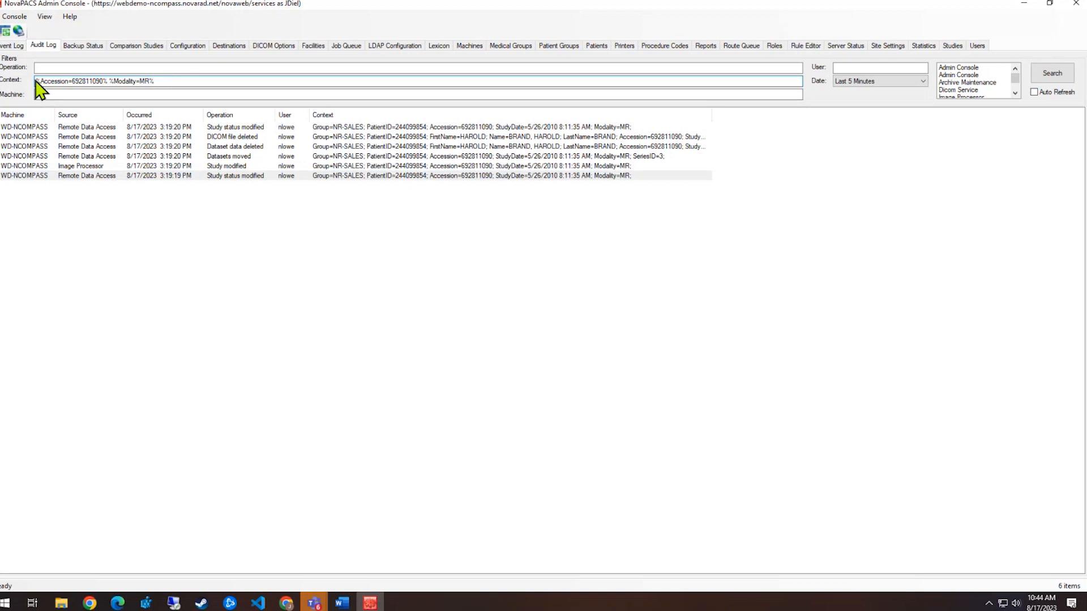
pyautogui.moveTo(36, 81); pyautogui.dragTo(154, 80)
pyautogui.click(155, 81)
# View the 3:19:19 PM Study status modified entry's properties, then close them
pyautogui.doubleClick(500, 177)
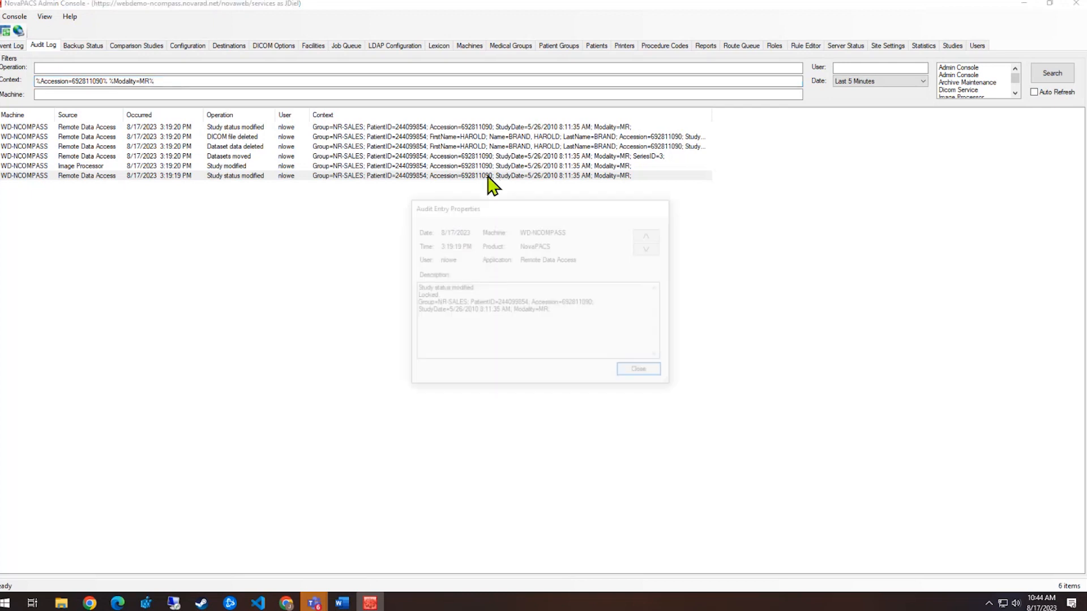
pyautogui.click(639, 373)
pyautogui.click(7, 46)
pyautogui.click(43, 45)
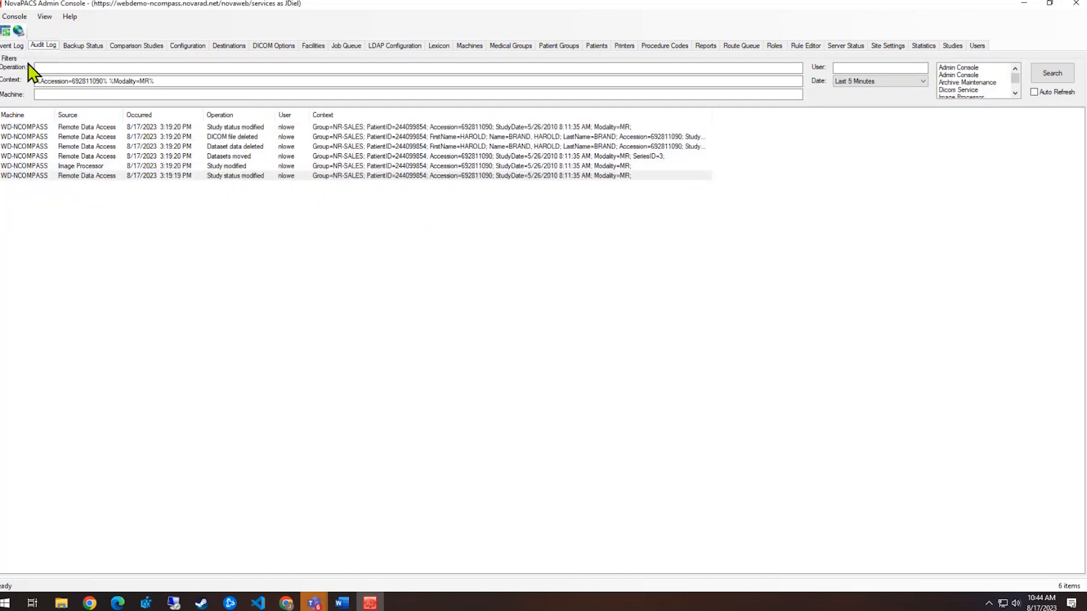
# Clear the Context filter and rerun the audit search to list all 248 entries
pyautogui.moveTo(154, 80); pyautogui.dragTo(39, 92)
pyautogui.press('BackSpace')
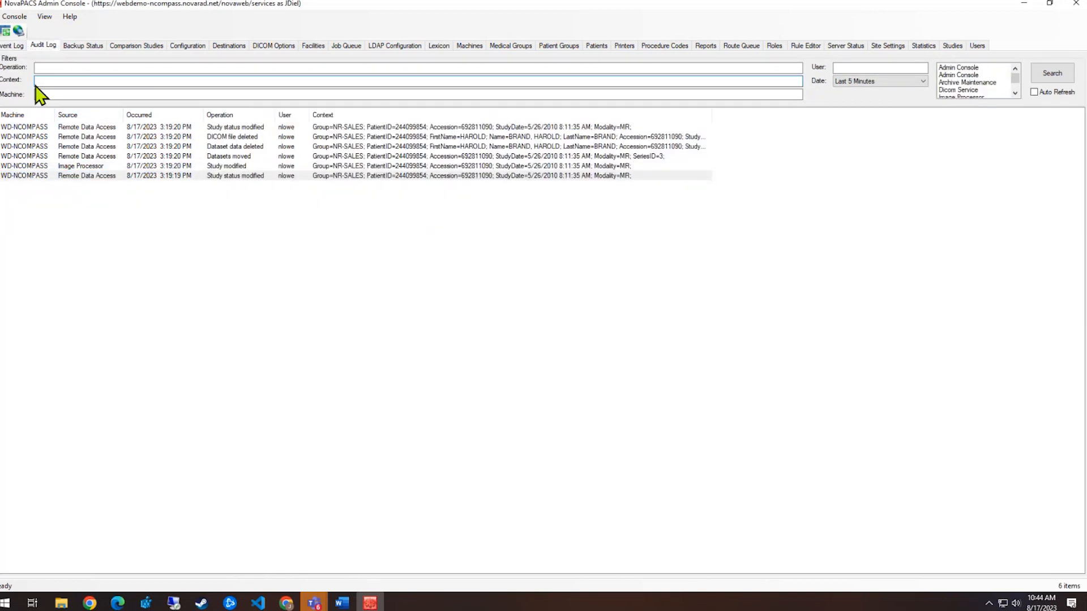
pyautogui.click(1051, 75)
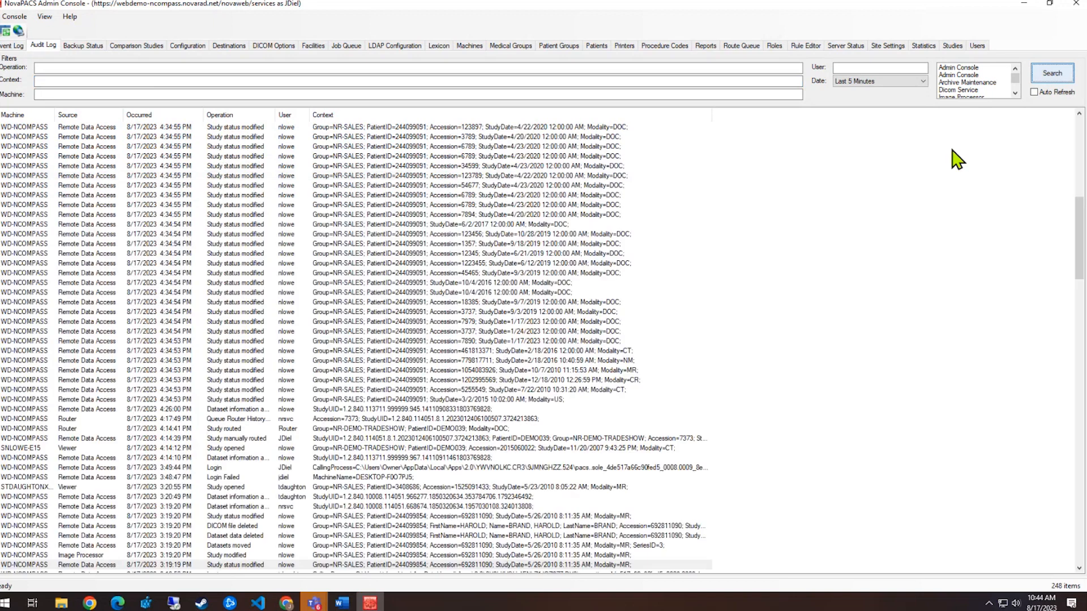
# Open and close the third audit entry's properties, then open the Console menu
pyautogui.click(169, 196)
pyautogui.click(106, 147)
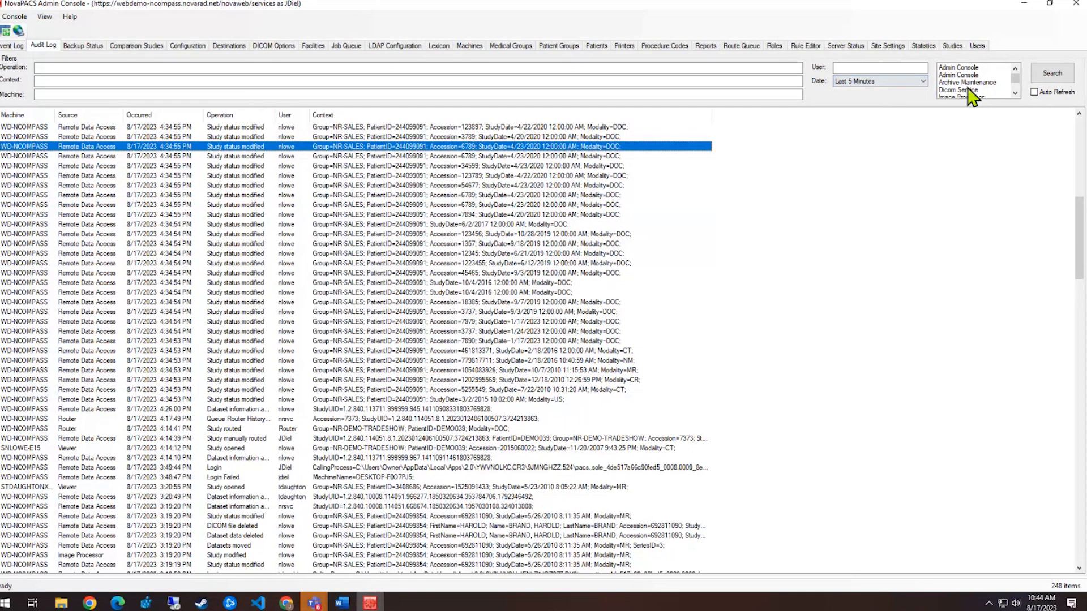
pyautogui.doubleClick(70, 148)
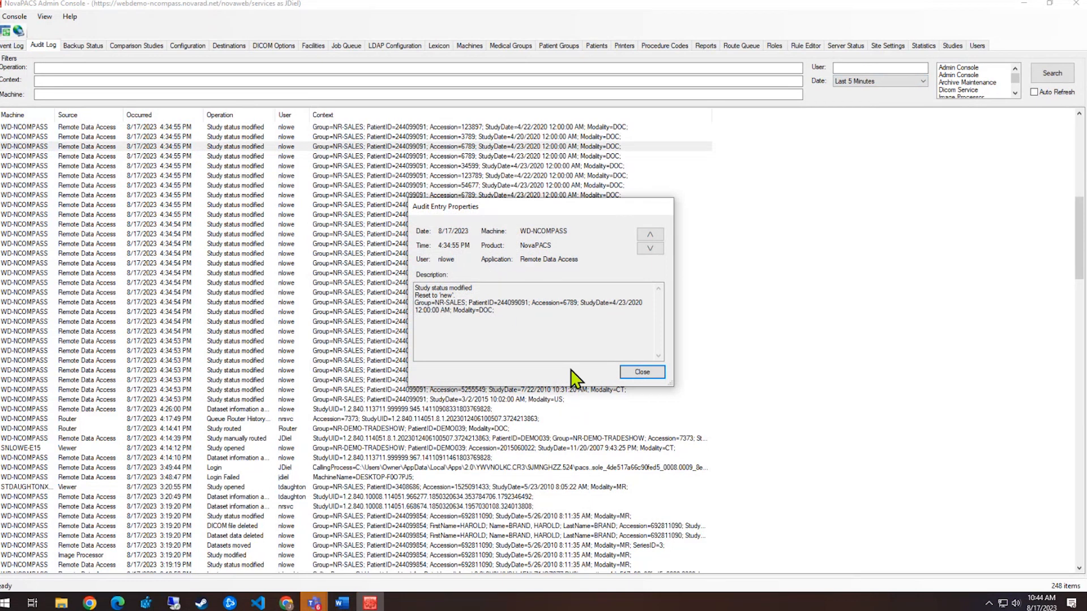
pyautogui.click(635, 369)
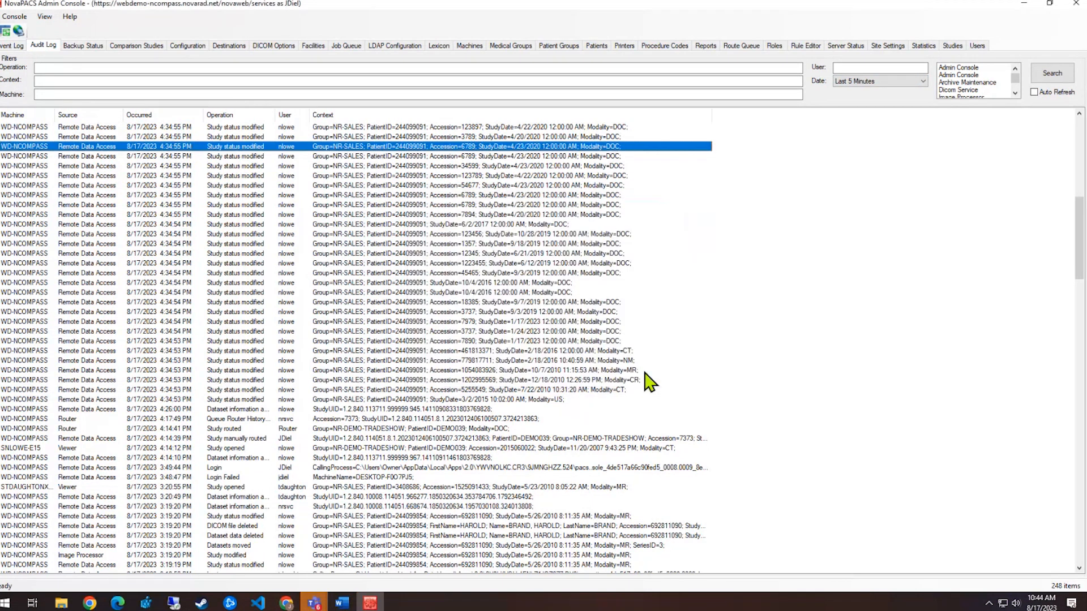
pyautogui.click(15, 17)
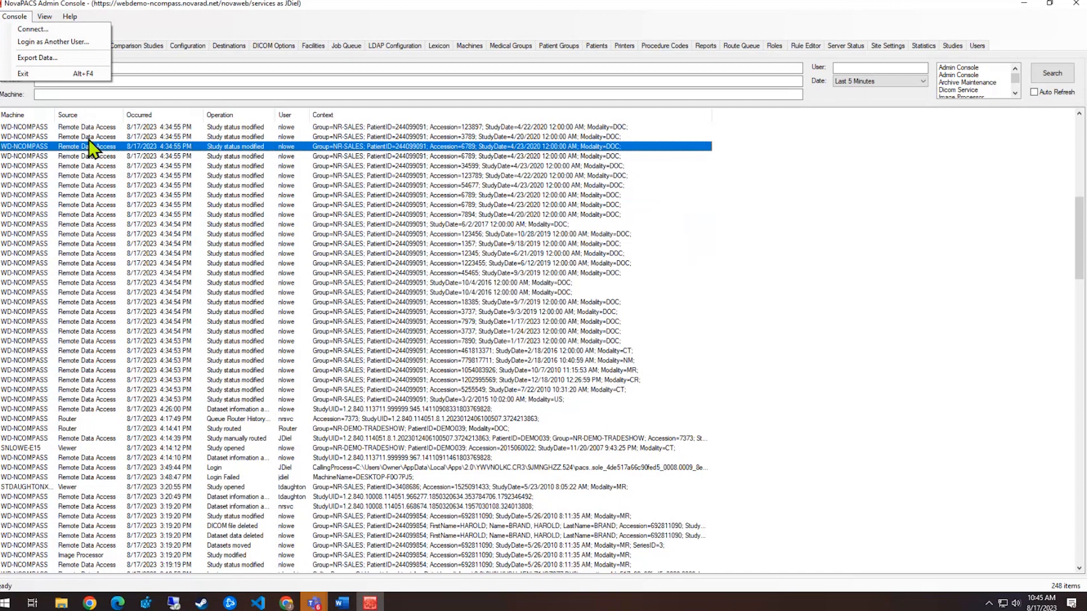
pyautogui.click(309, 187)
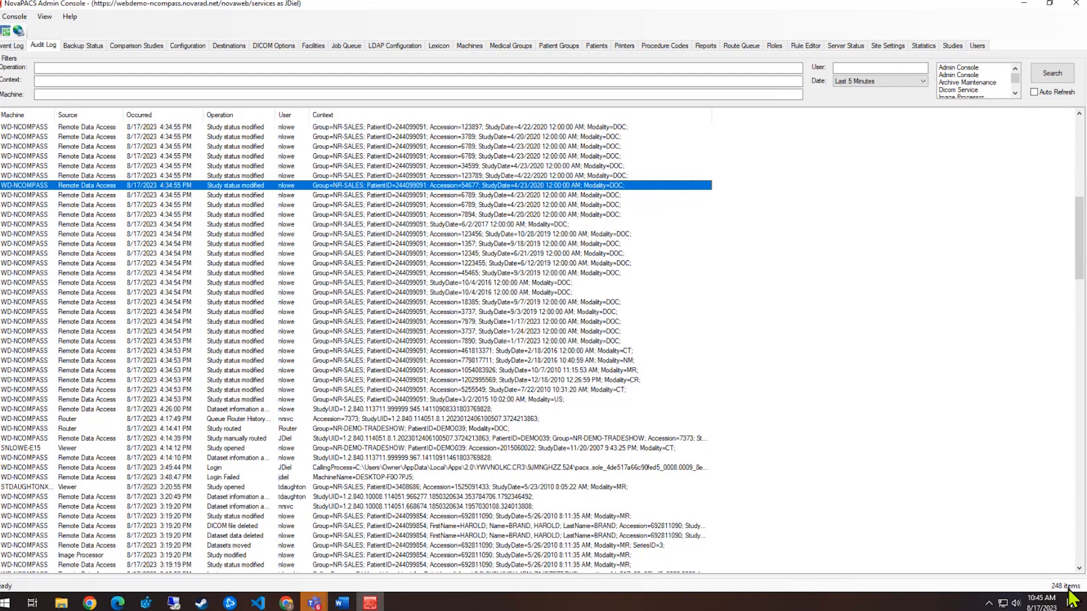
pyautogui.click(14, 17)
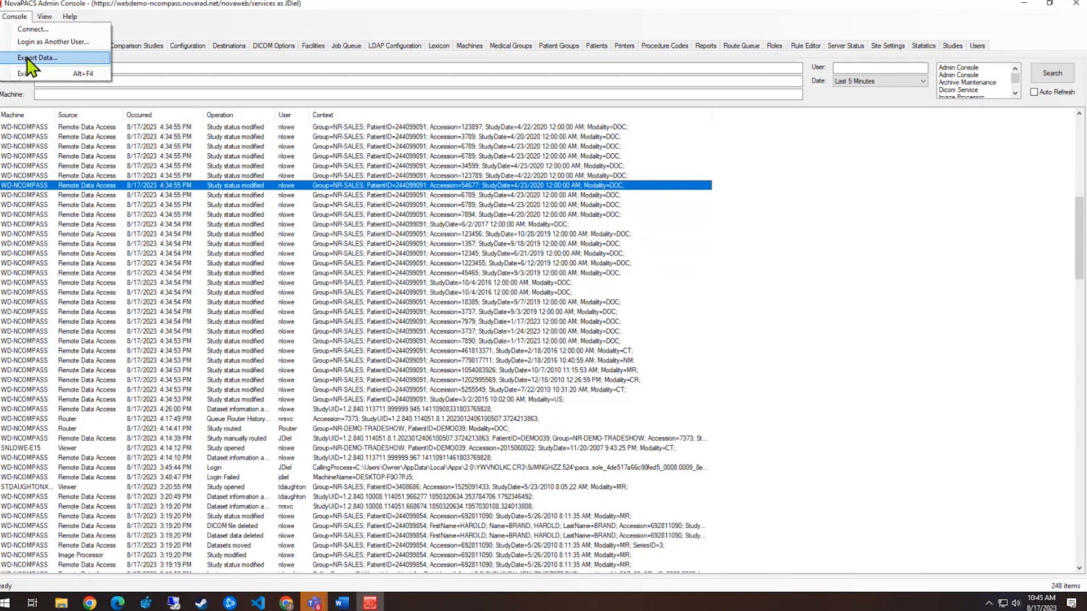
pyautogui.click(28, 58)
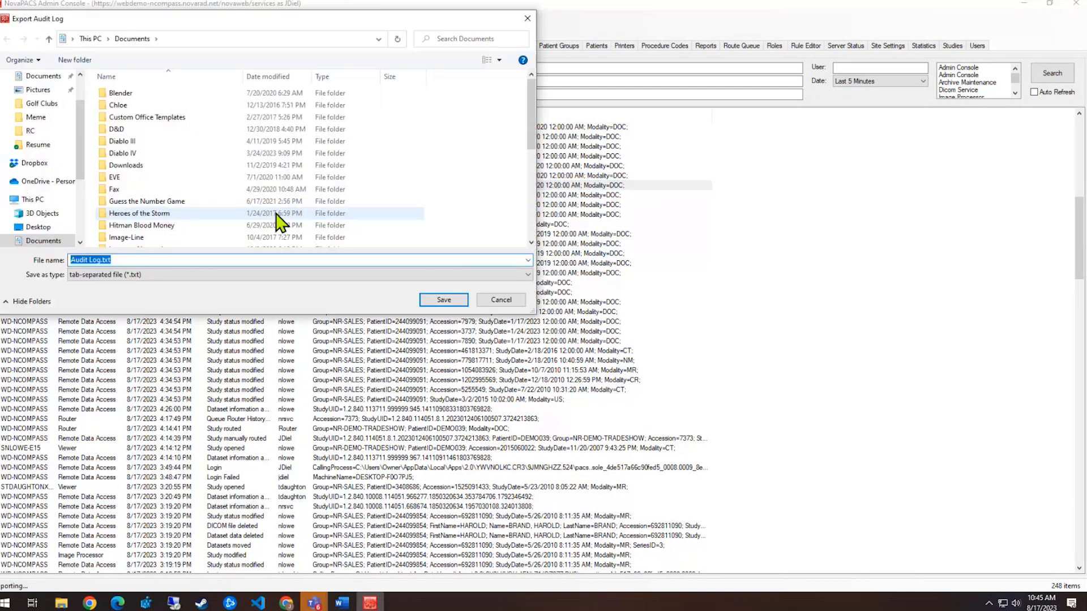
pyautogui.click(527, 17)
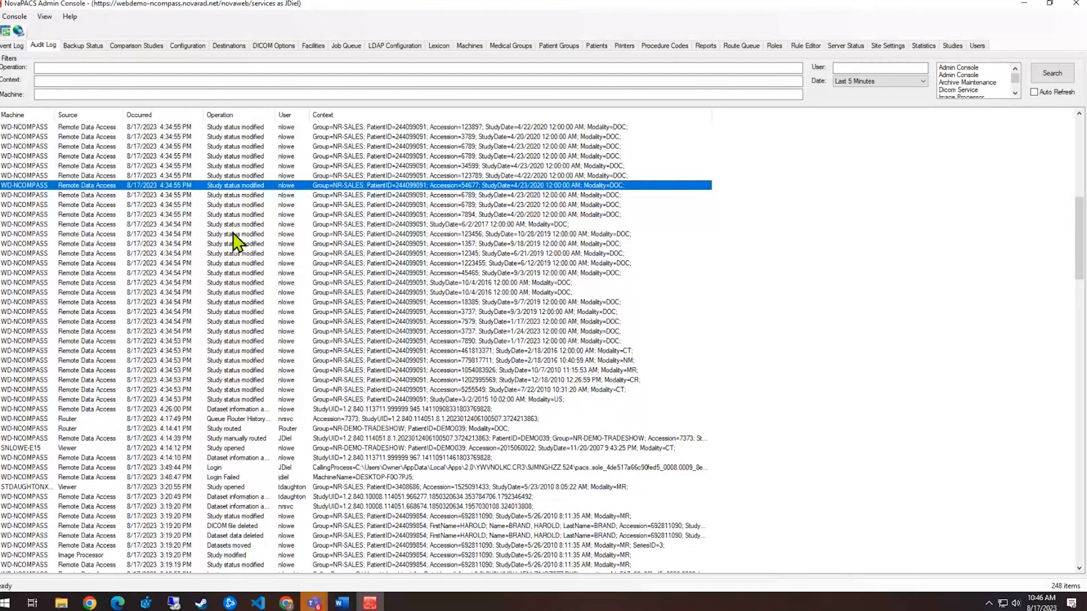
# Review the Accession=3789 and Accession=6789 audit entries, then show the Server Status page
pyautogui.click(288, 138)
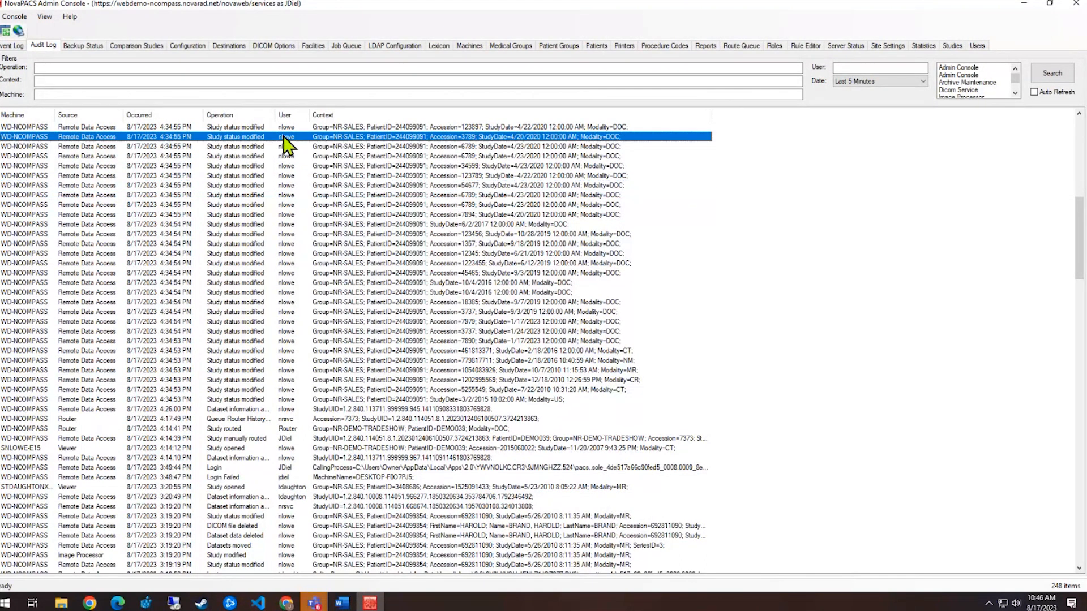
pyautogui.click(286, 440)
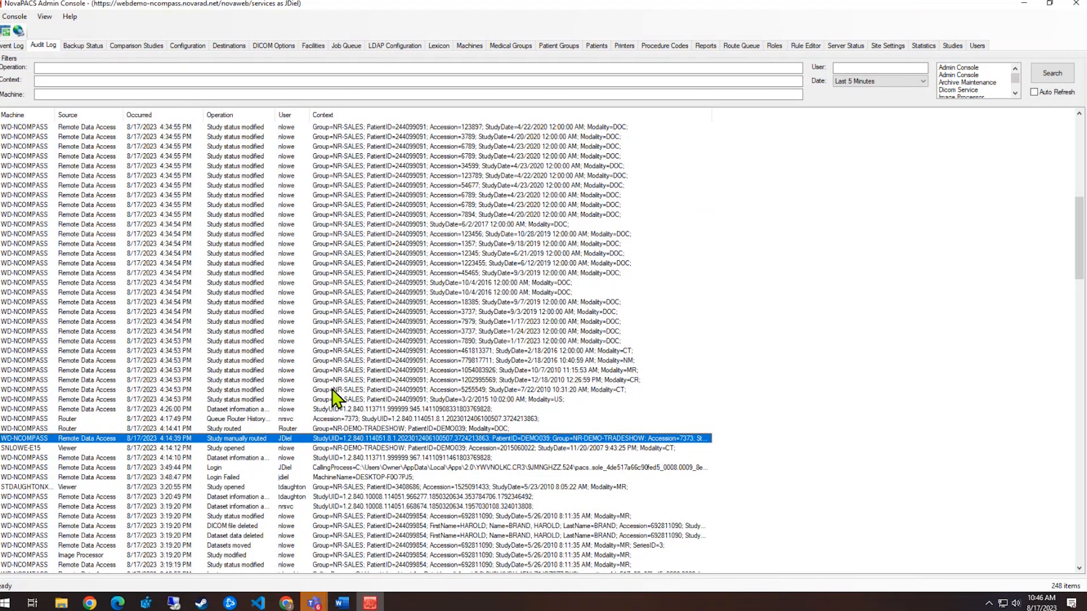
pyautogui.hotkey('alt', 'Tab')
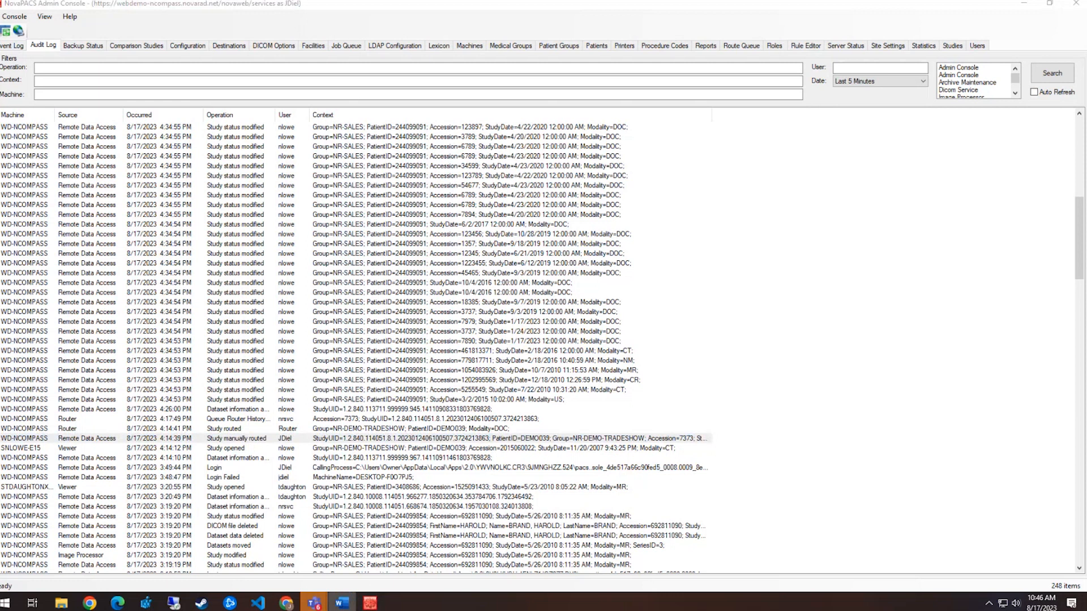
pyautogui.click(361, 195)
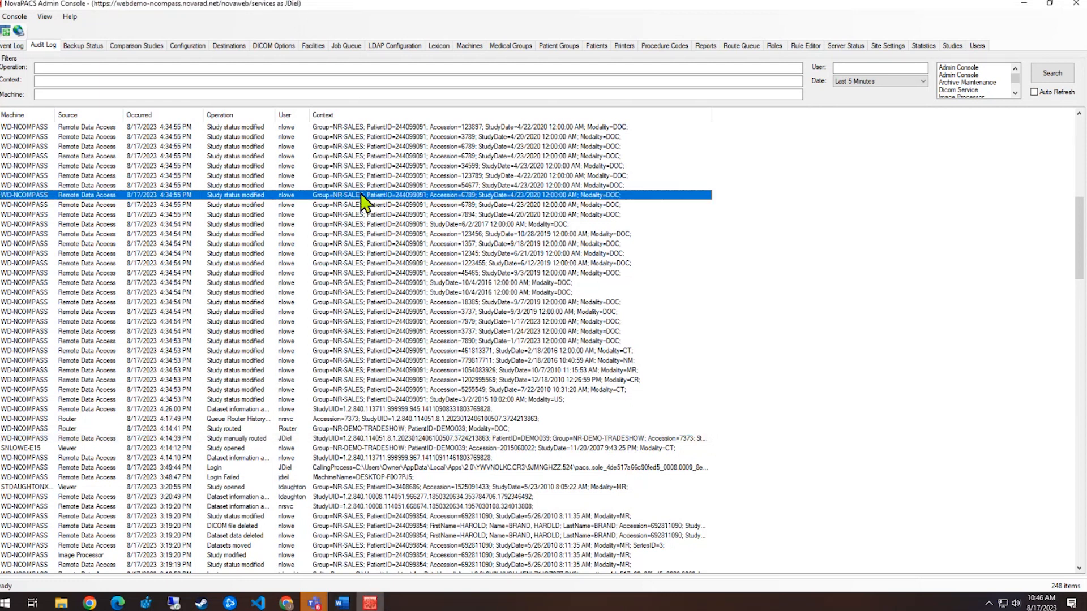
pyautogui.click(856, 47)
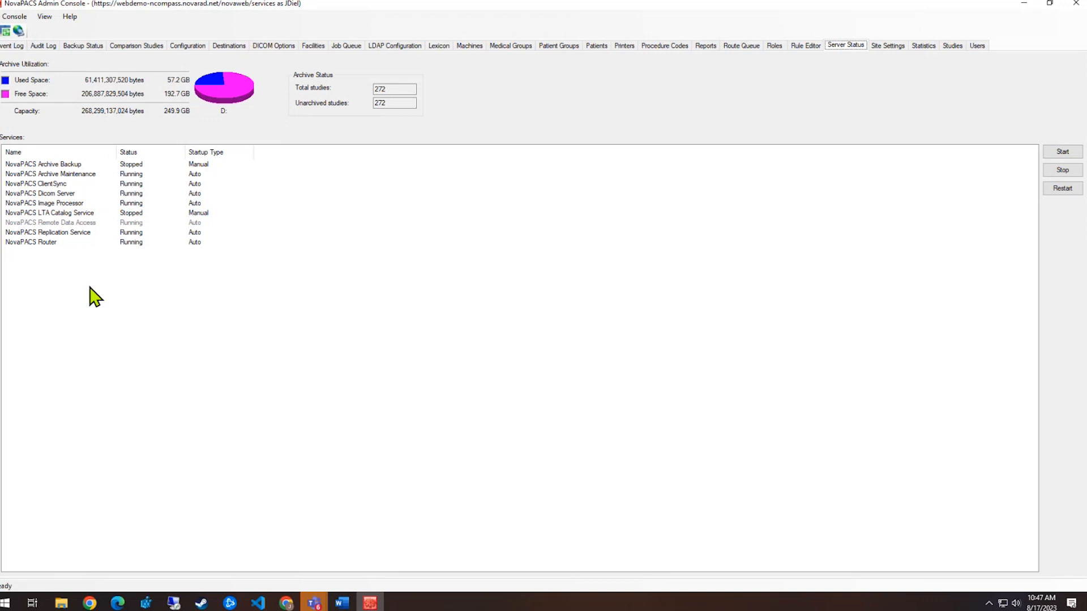
pyautogui.click(70, 213)
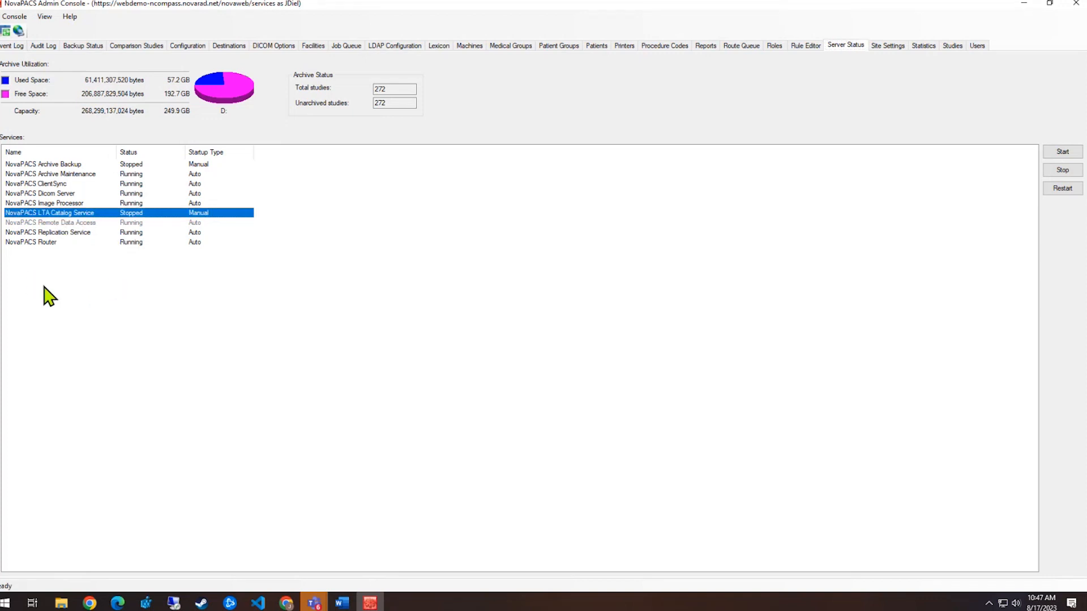
pyautogui.click(70, 165)
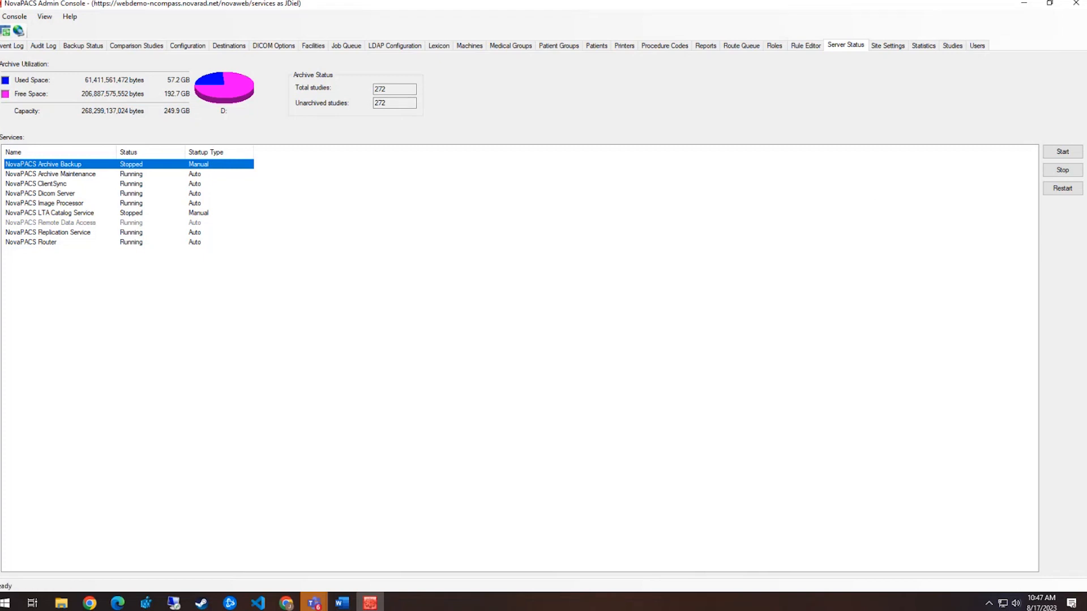
# Return to the Event Log to review the 11 Image Processor events
pyautogui.click(9, 46)
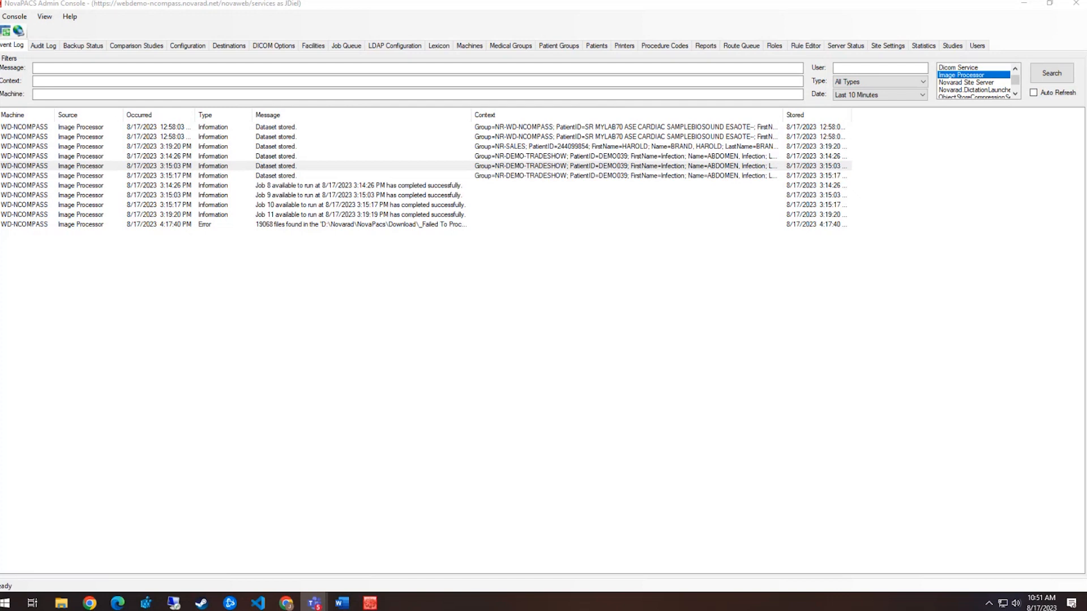
# Bring up the Teams Q&A panel with the attendee questions on markup image counts and DICOM naming
pyautogui.hotkey('alt', 'Tab')
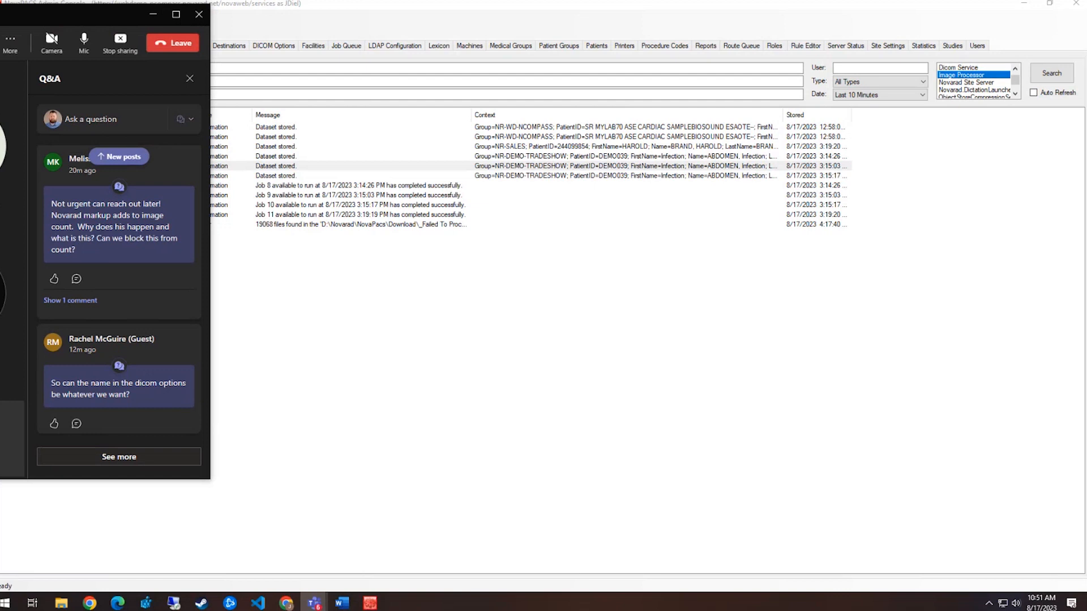
# Dismiss the Teams Q&A panel and return to the Novarad Customer Portal home page with Alt+Tab
pyautogui.hotkey('alt', 'Tab')
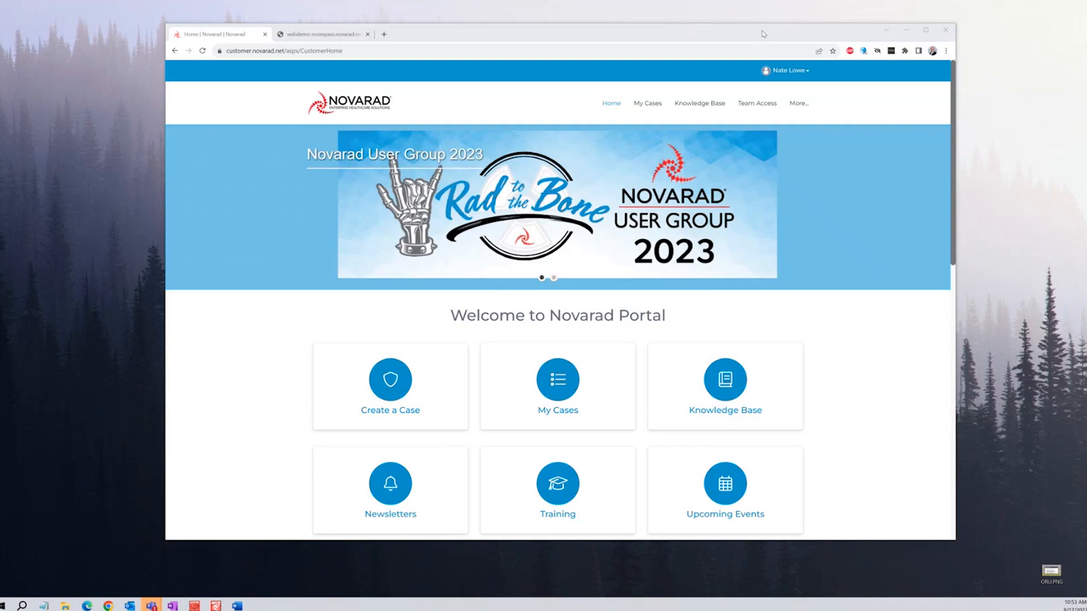
# Open Team Access and look through the account's list of users
pyautogui.click(758, 107)
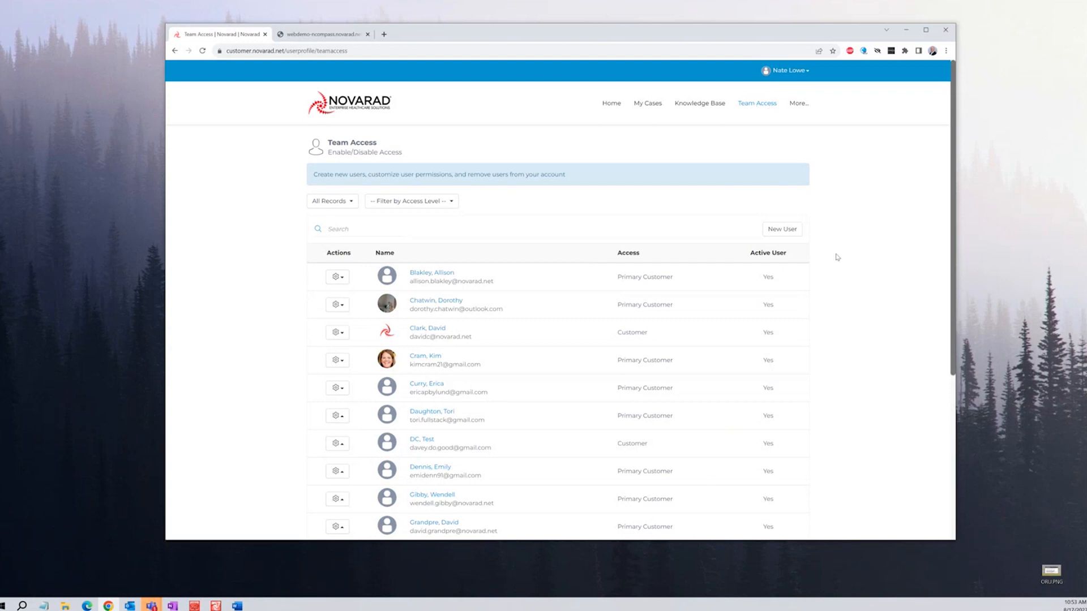
pyautogui.scroll(-1, 825, 307)
pyautogui.scroll(1, 826, 307)
# Start a new team member with first name 'test' and last name 'test'
pyautogui.click(782, 229)
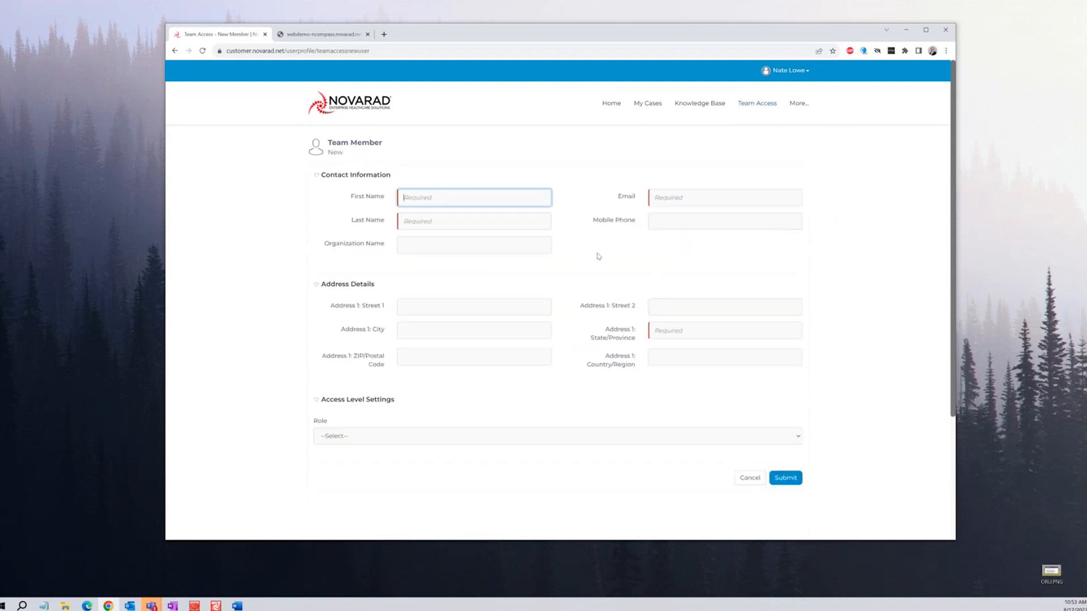
pyautogui.write('test')
pyautogui.click(515, 226)
pyautogui.write('test')
# Enter a test e-mail address and state/province UT for the new member
pyautogui.click(490, 245)
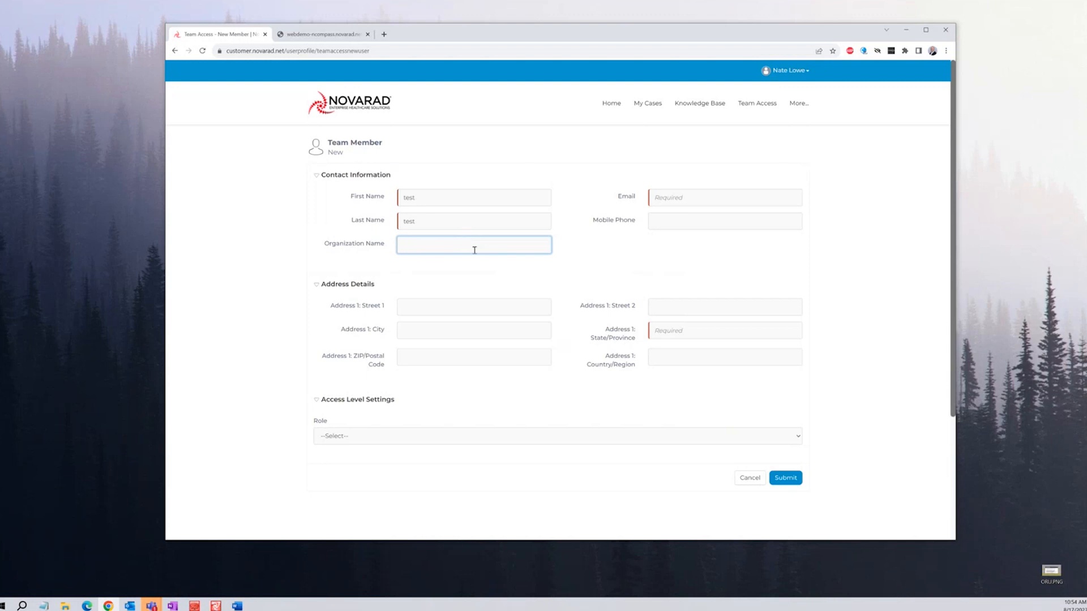
pyautogui.click(729, 197)
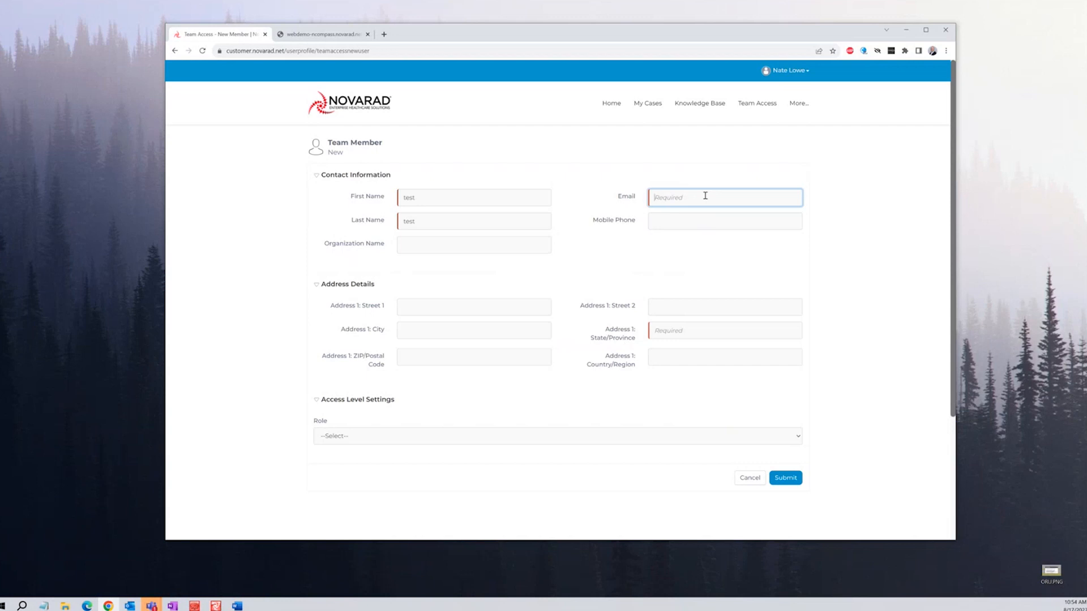
pyautogui.write('test@gmail.com')
pyautogui.click(710, 223)
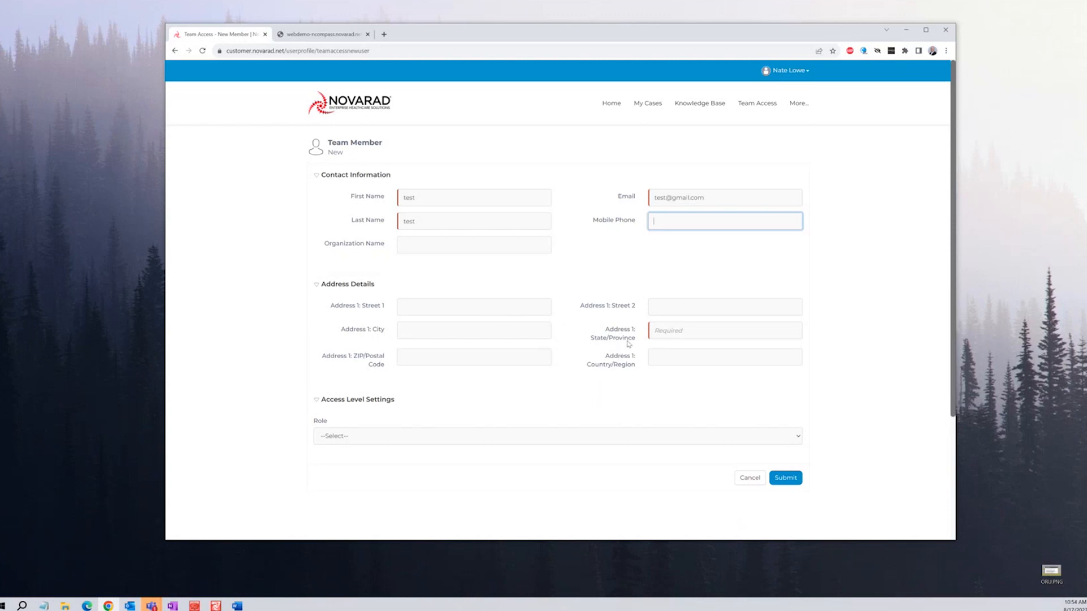
pyautogui.click(661, 334)
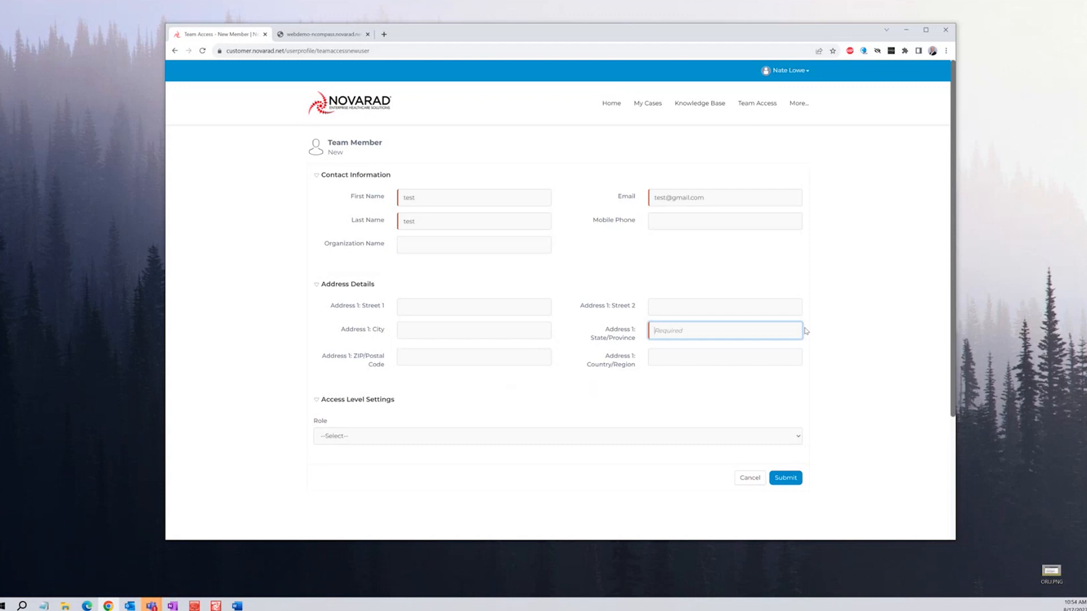
pyautogui.write('UT')
pyautogui.click(798, 437)
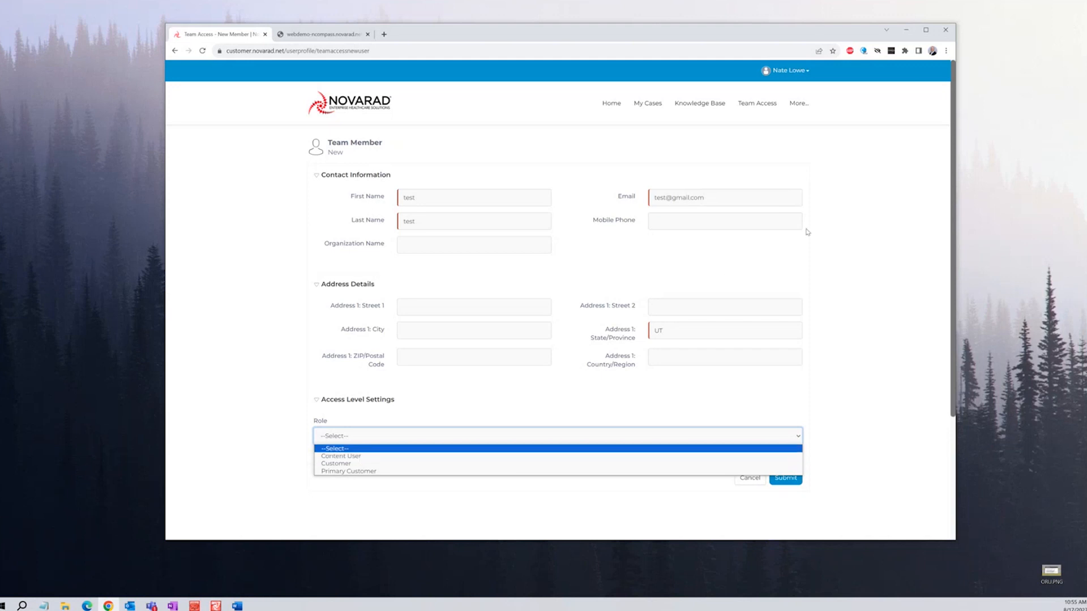
# Dismiss the Role list without a choice and go back to the Team Access users
pyautogui.click(842, 437)
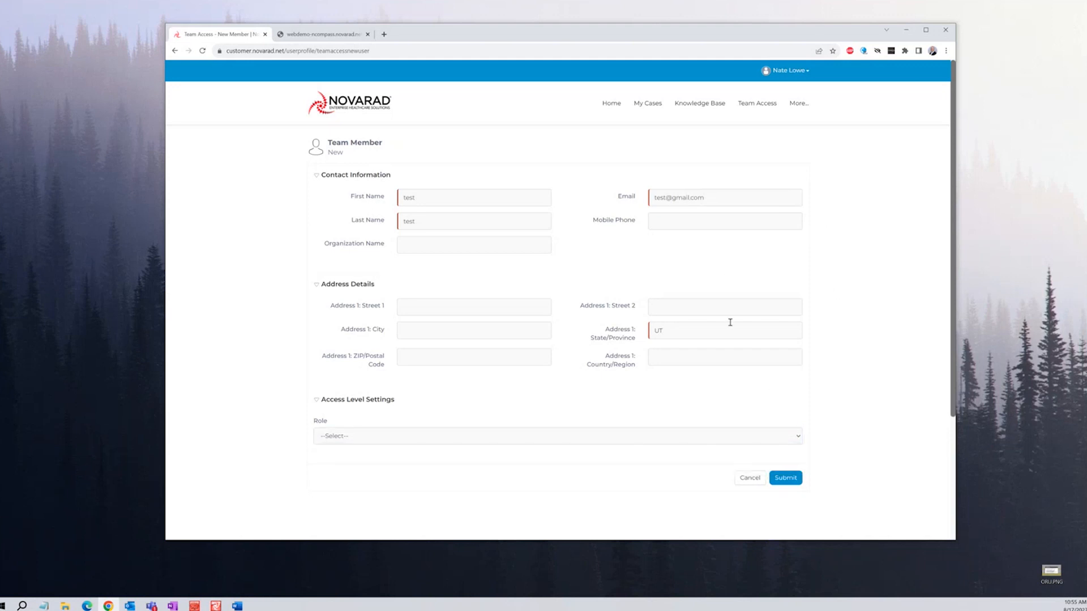
pyautogui.click(175, 51)
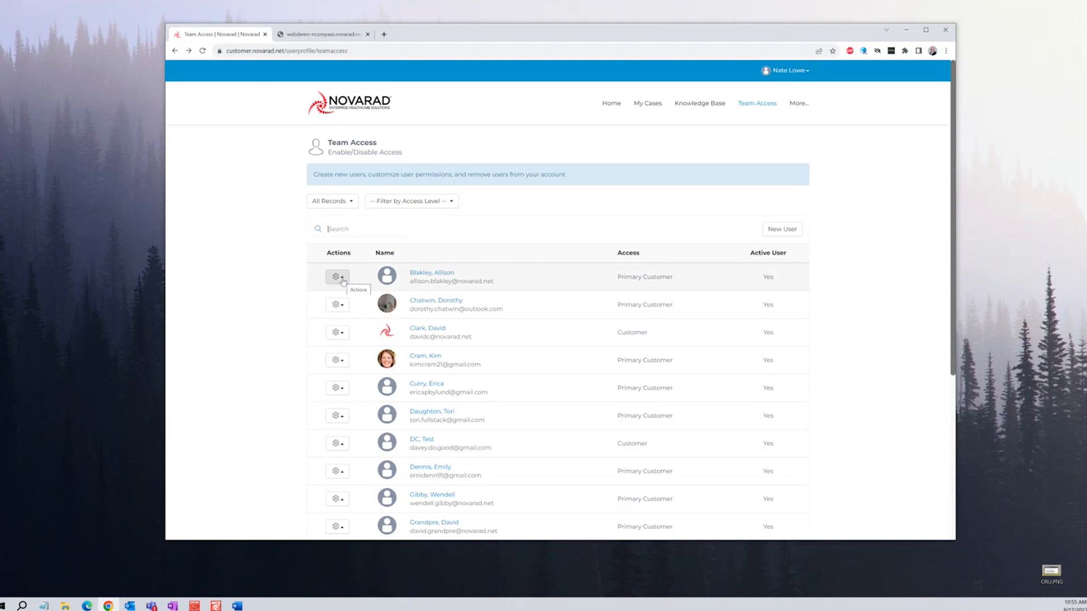
# Show the first user's Update Access, Reset Password and Disable User actions, then browse the 37-member list
pyautogui.click(337, 277)
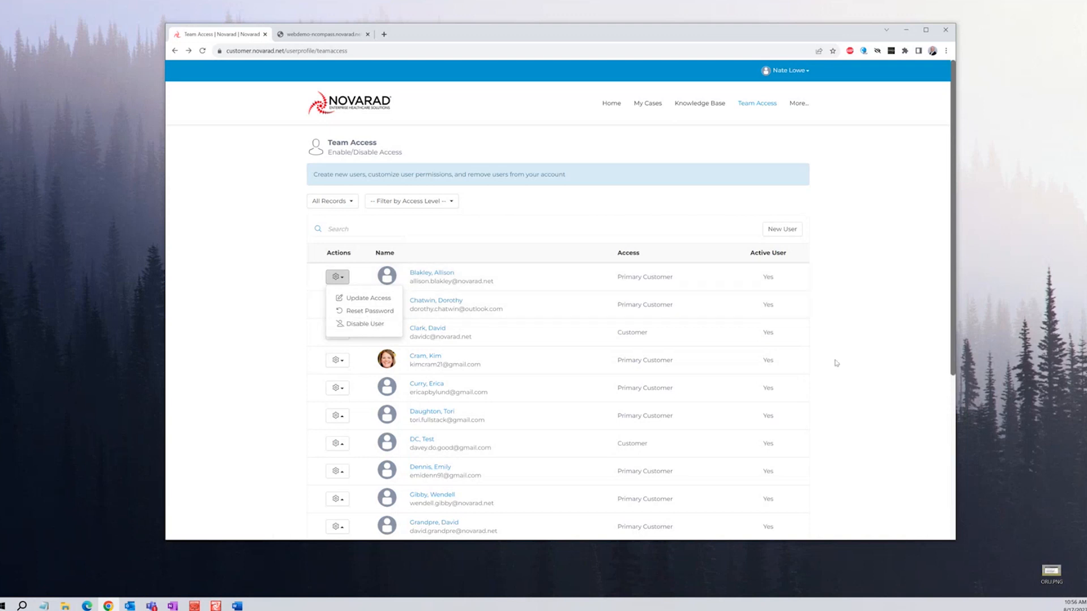
pyautogui.scroll(-1, 811, 352)
pyautogui.scroll(-1, 812, 352)
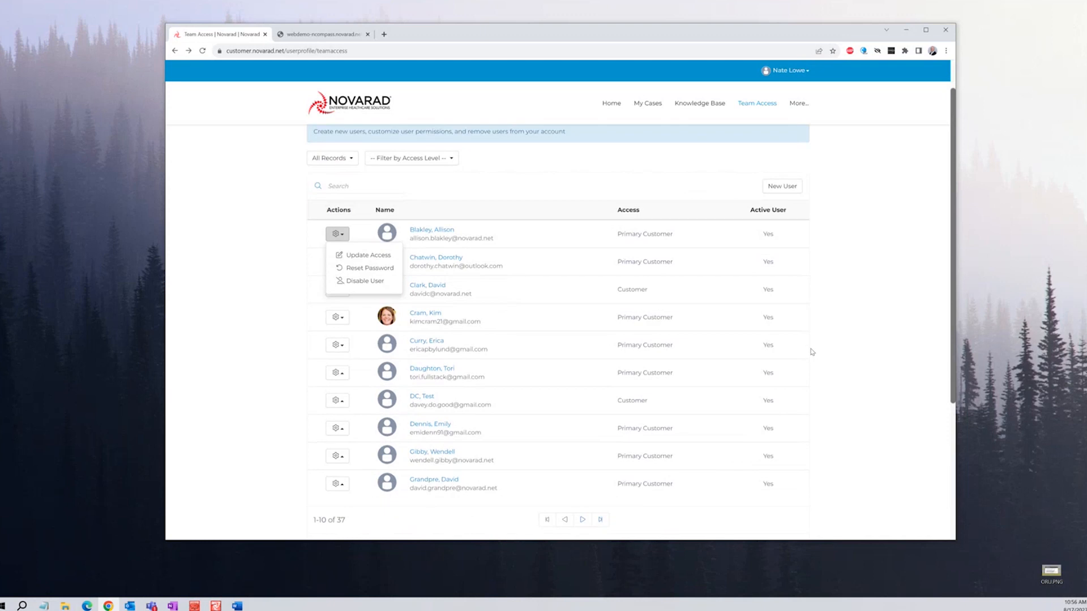
pyautogui.scroll(-1, 813, 352)
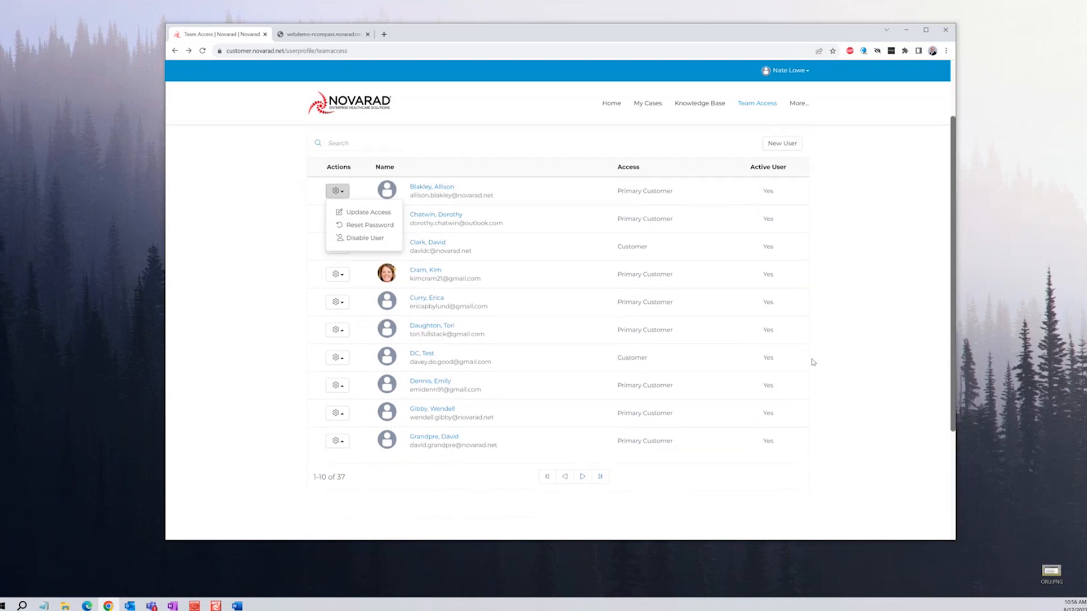
pyautogui.scroll(2, 849, 435)
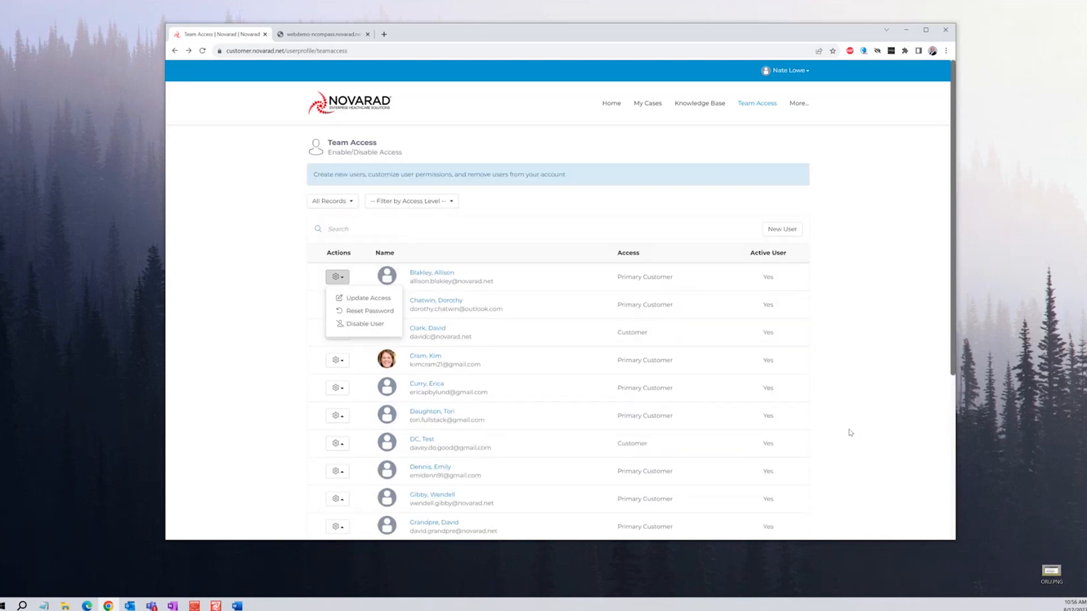
# Limit the team list to All Active Users with the Primary Customer access level
pyautogui.click(351, 202)
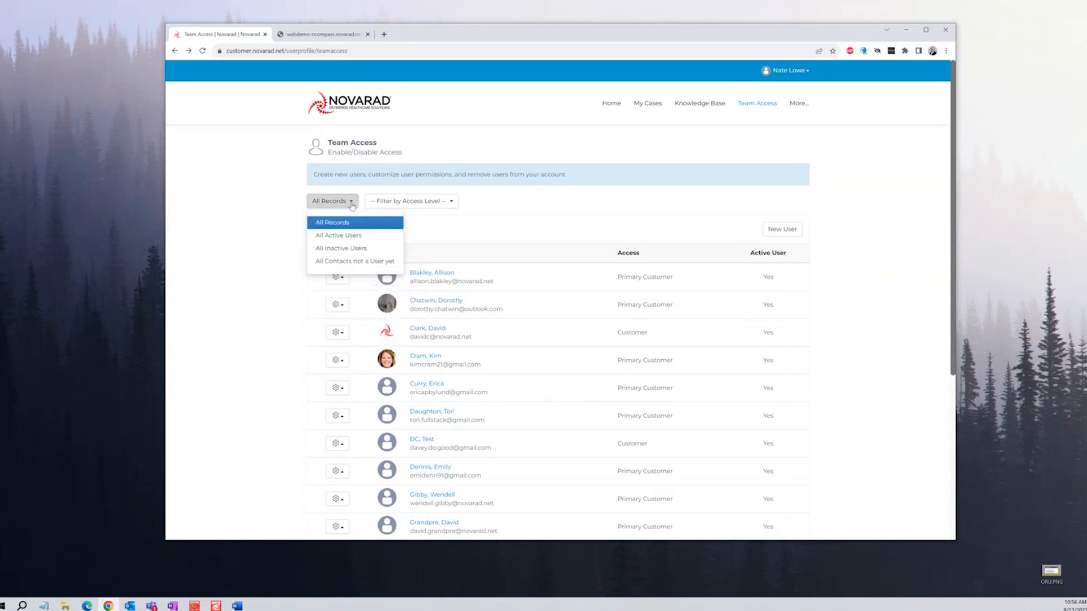
pyautogui.click(340, 236)
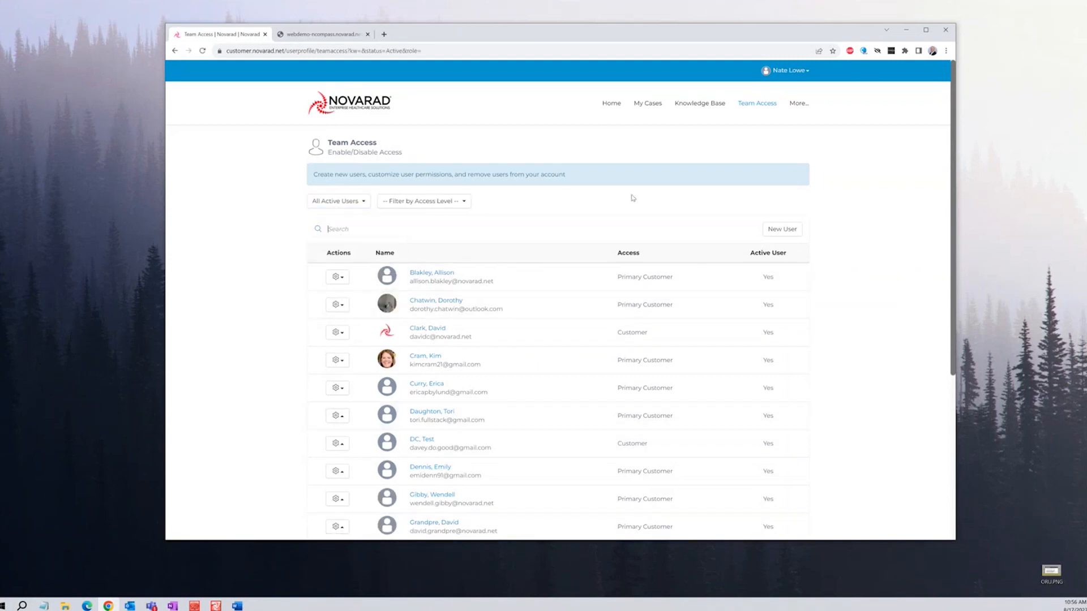
pyautogui.click(467, 204)
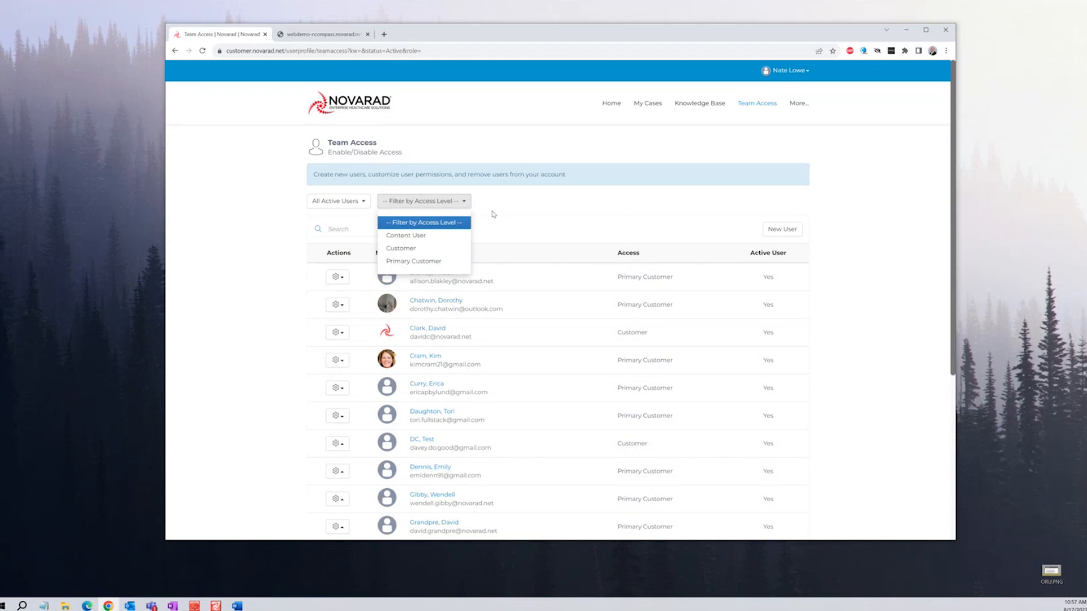
pyautogui.click(429, 235)
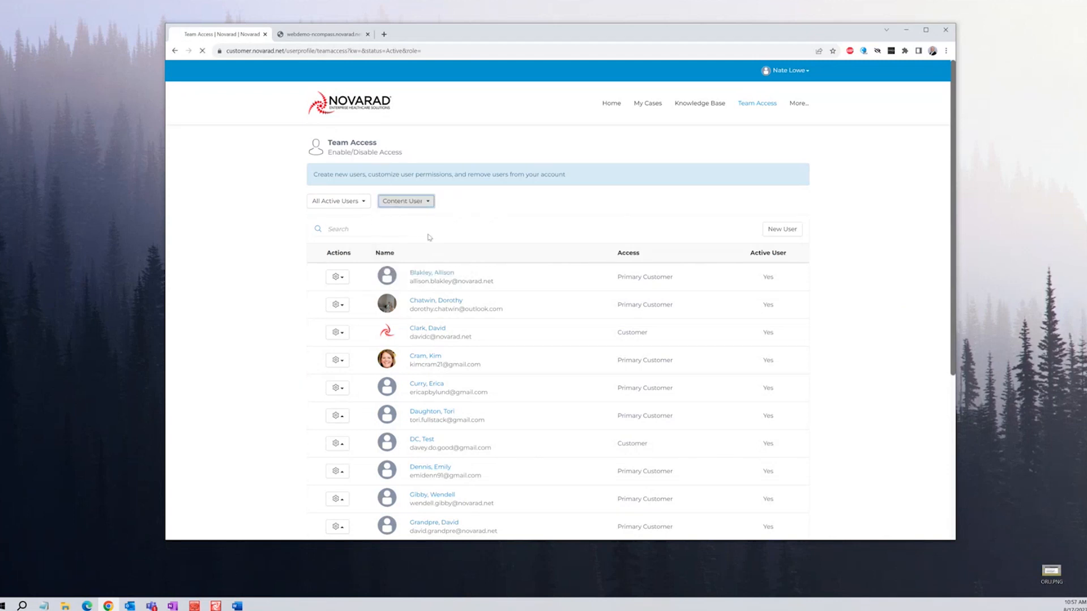
pyautogui.click(430, 202)
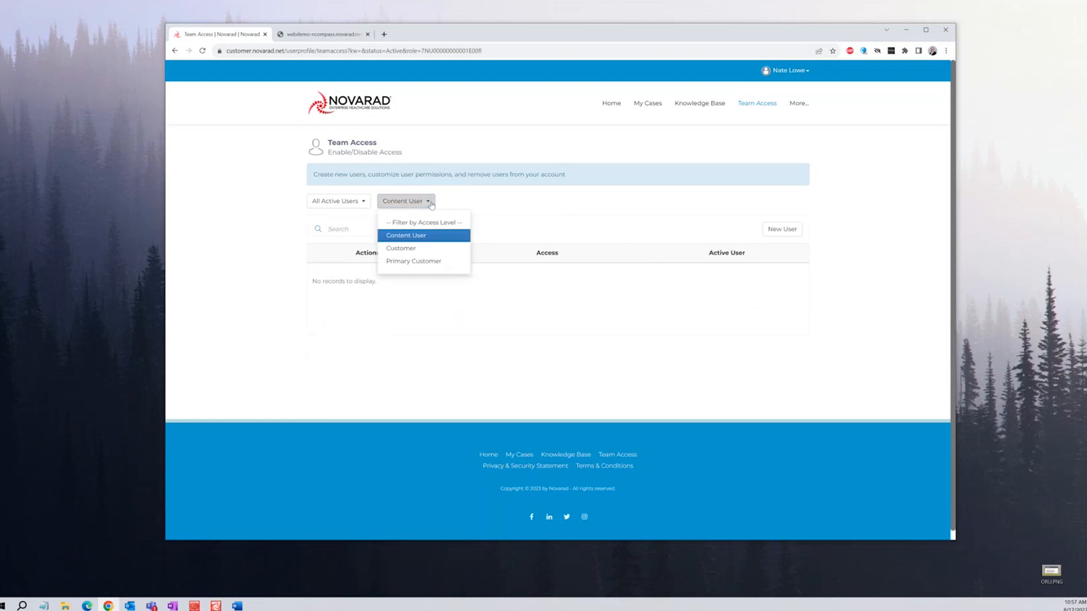
pyautogui.click(426, 248)
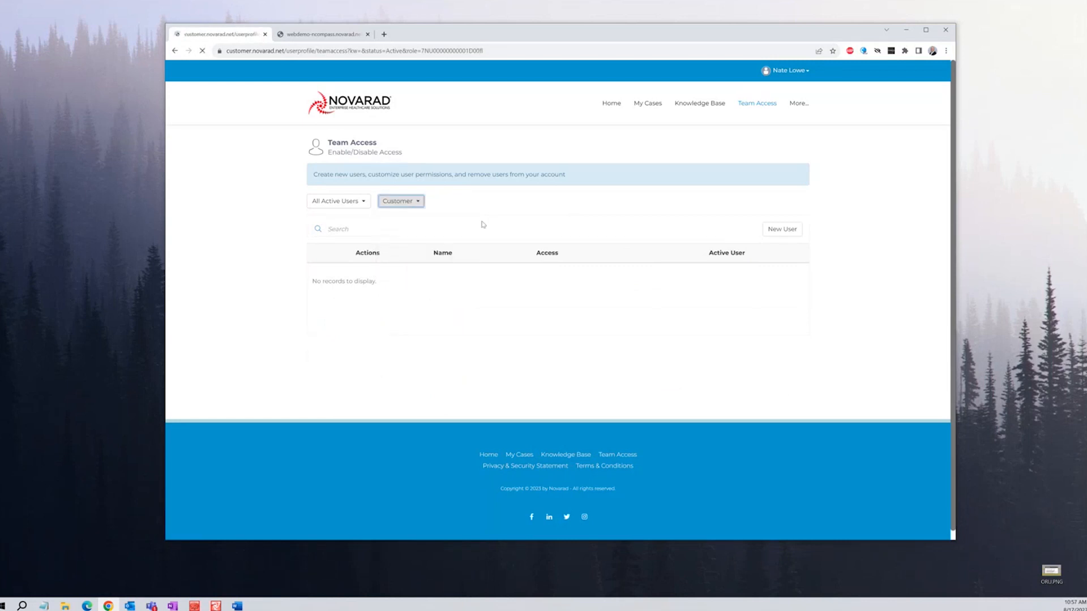
pyautogui.click(413, 202)
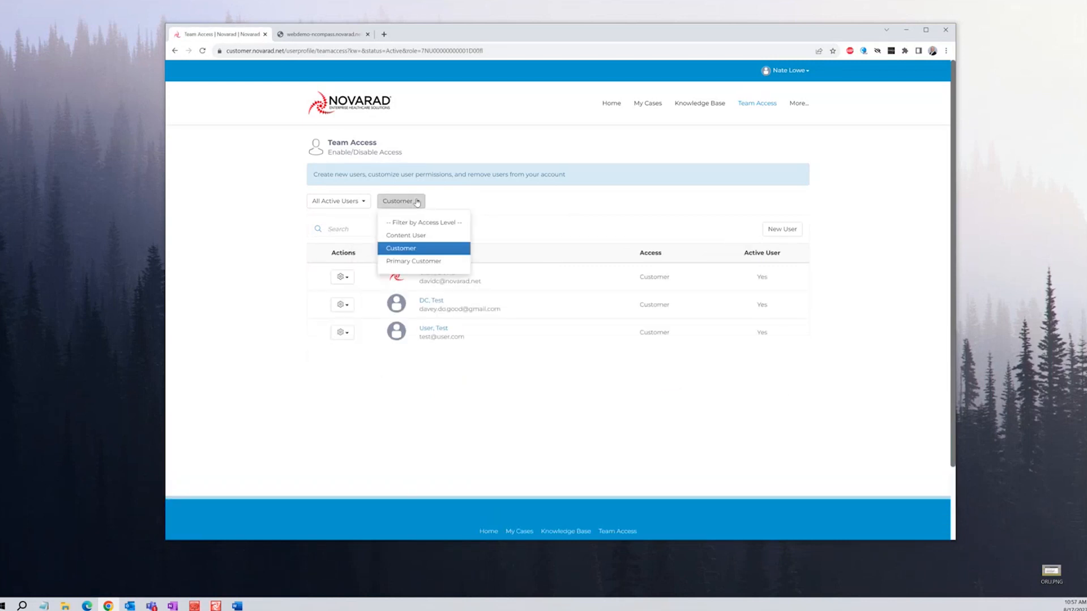
pyautogui.click(421, 263)
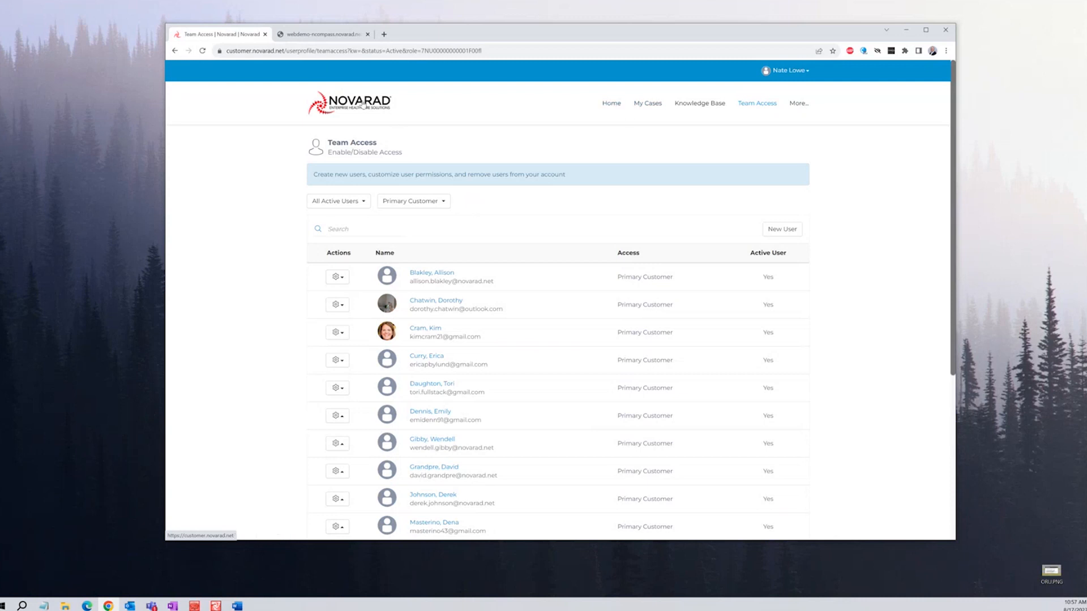
# Go to the portal home page and start a new support case
pyautogui.click(601, 104)
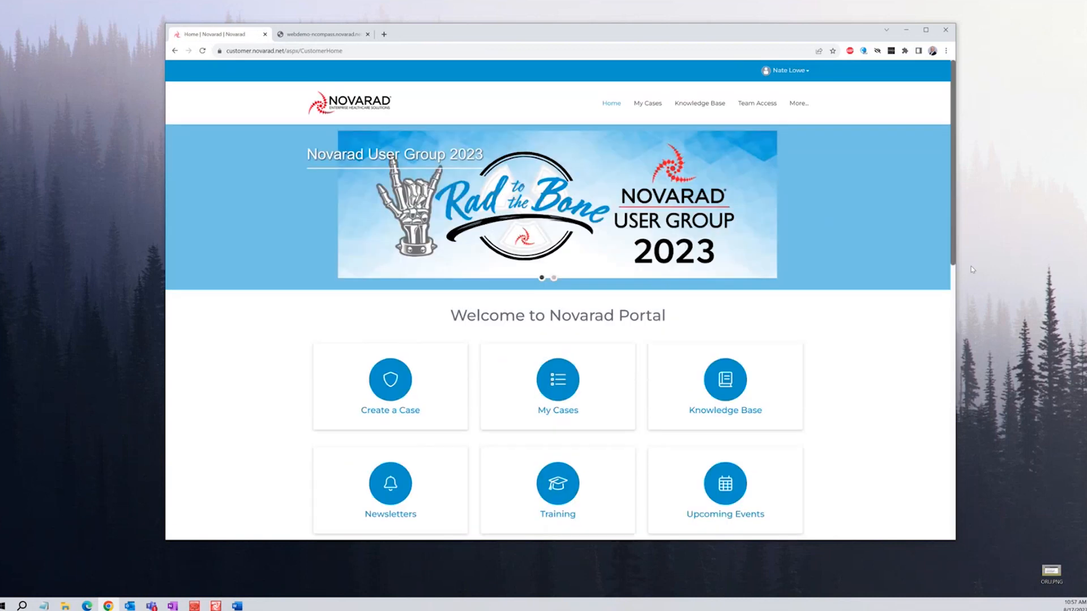
pyautogui.scroll(-2, 939, 270)
pyautogui.scroll(-2, 907, 274)
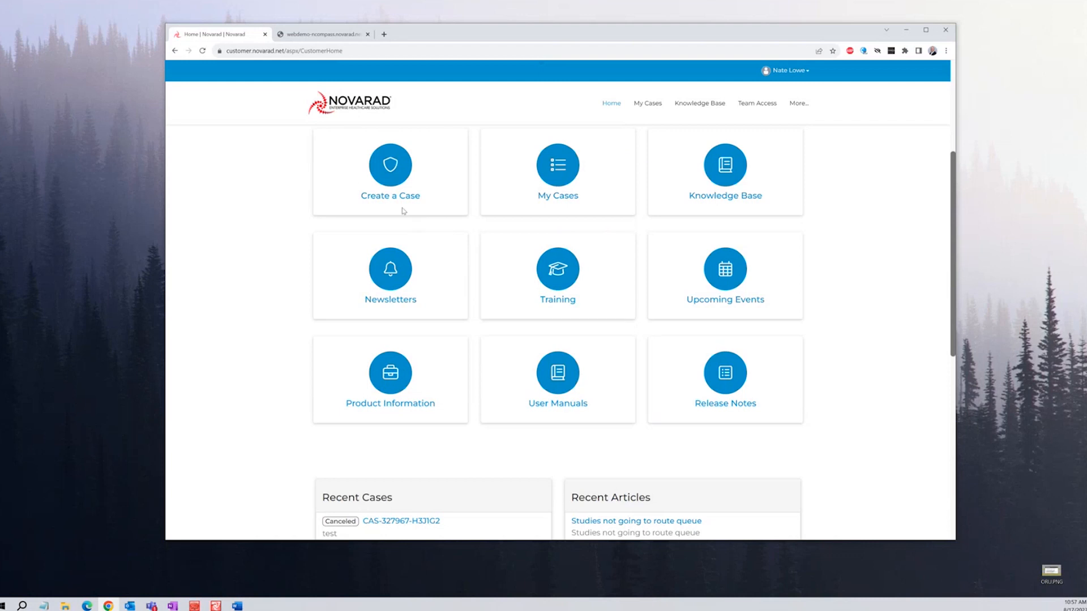
pyautogui.click(390, 176)
# Search the help articles for 'worklist' and view the seven results
pyautogui.click(462, 226)
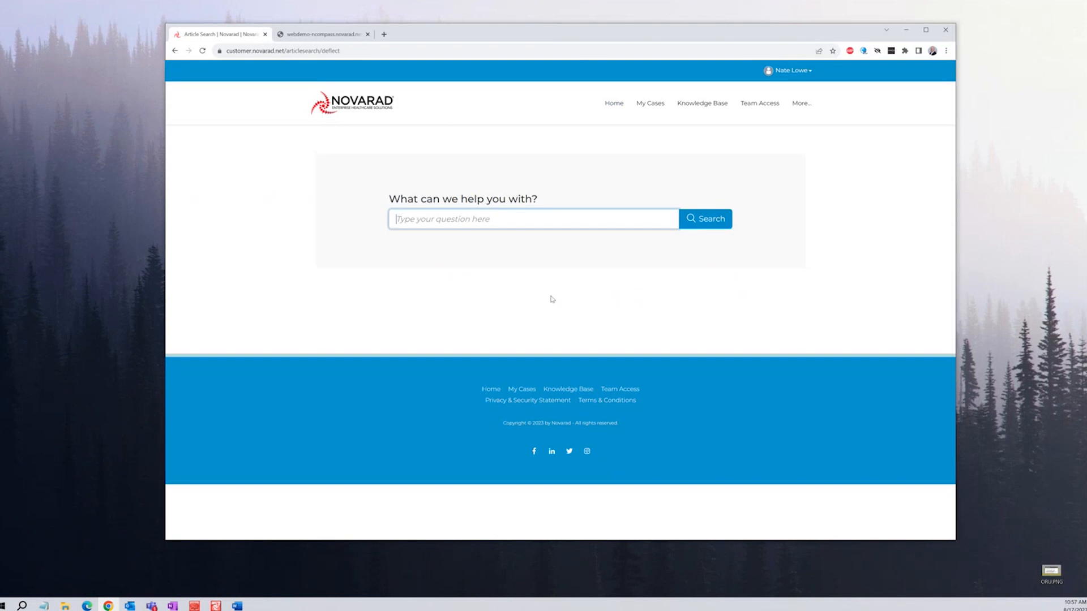
pyautogui.write('worklist')
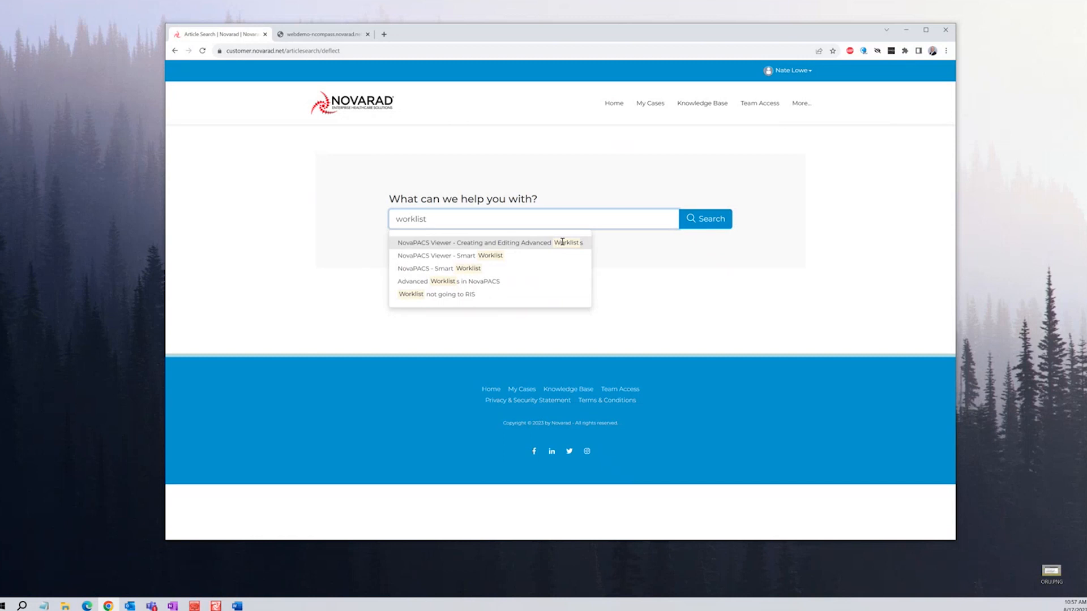
pyautogui.click(705, 219)
pyautogui.scroll(-3, 607, 305)
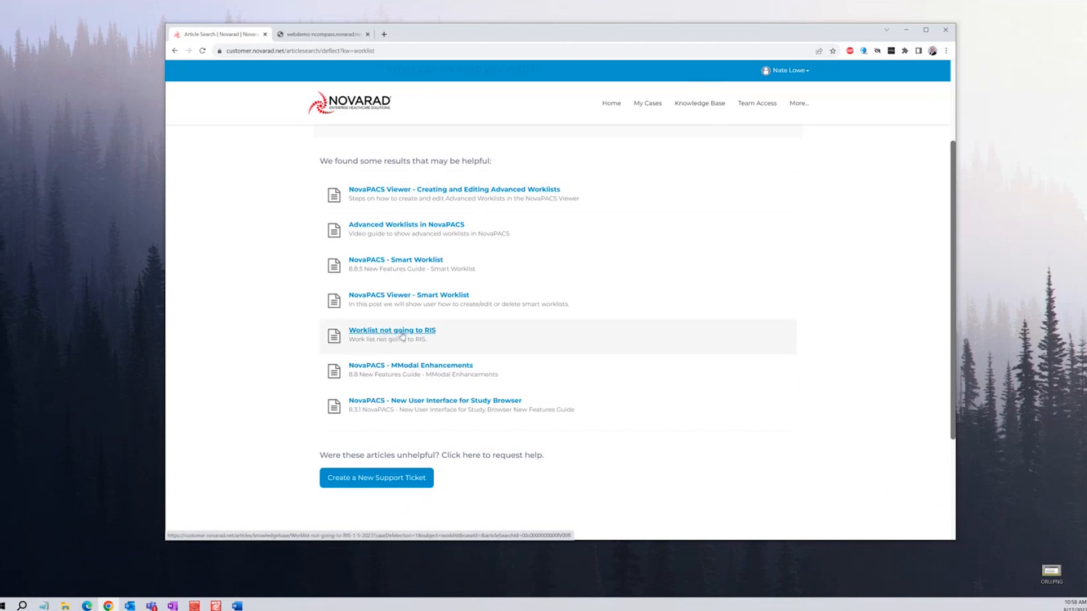
# Open and read the 'Worklist not going to RIS' article
pyautogui.click(403, 333)
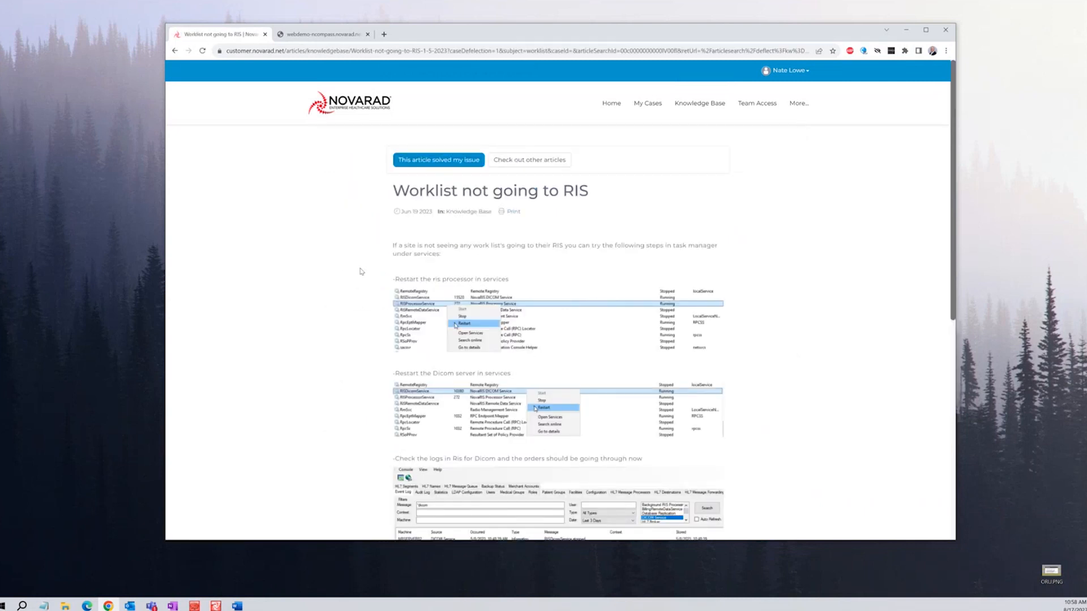
pyautogui.scroll(-2, 362, 266)
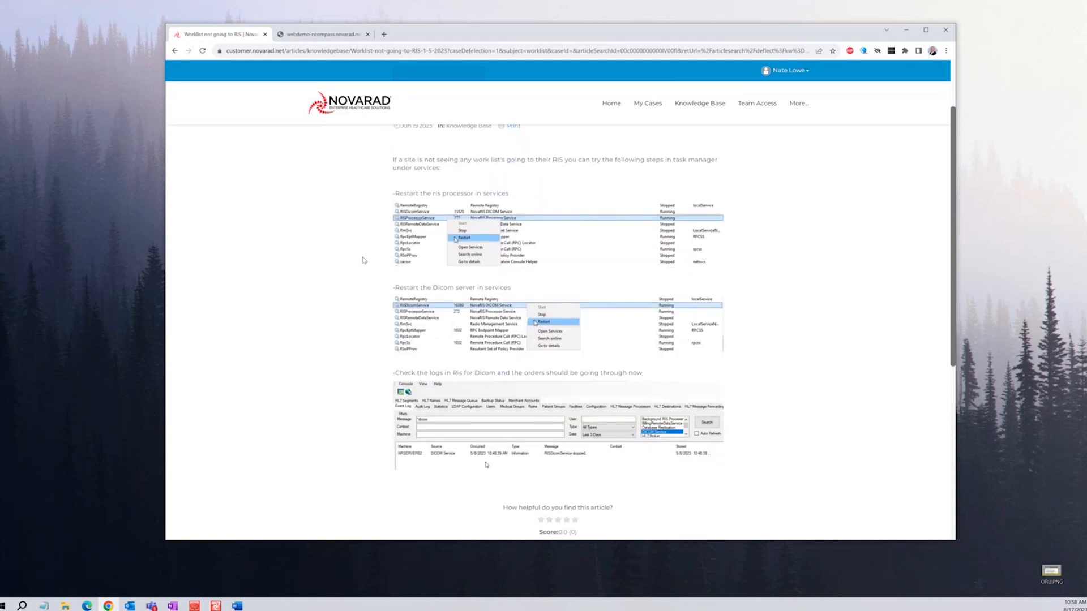
pyautogui.scroll(-1, 365, 259)
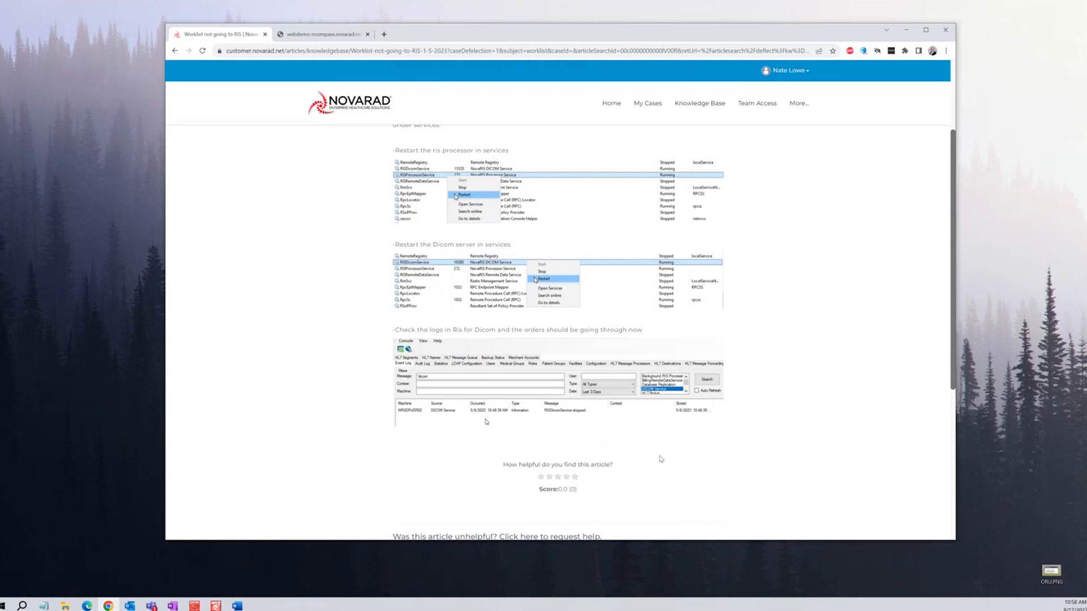
pyautogui.scroll(3, 733, 441)
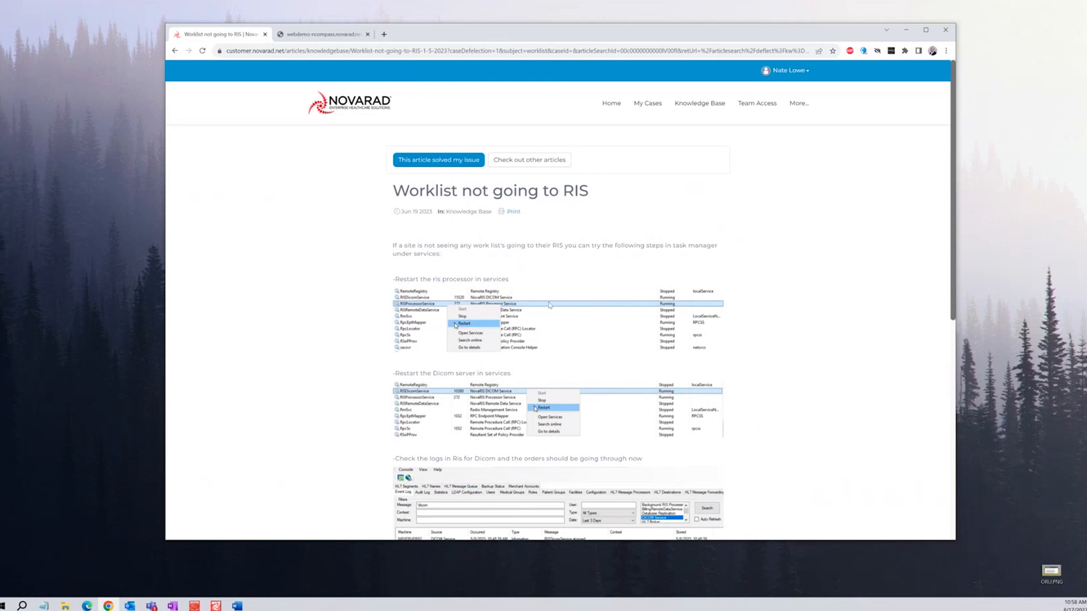
pyautogui.scroll(-2, 743, 369)
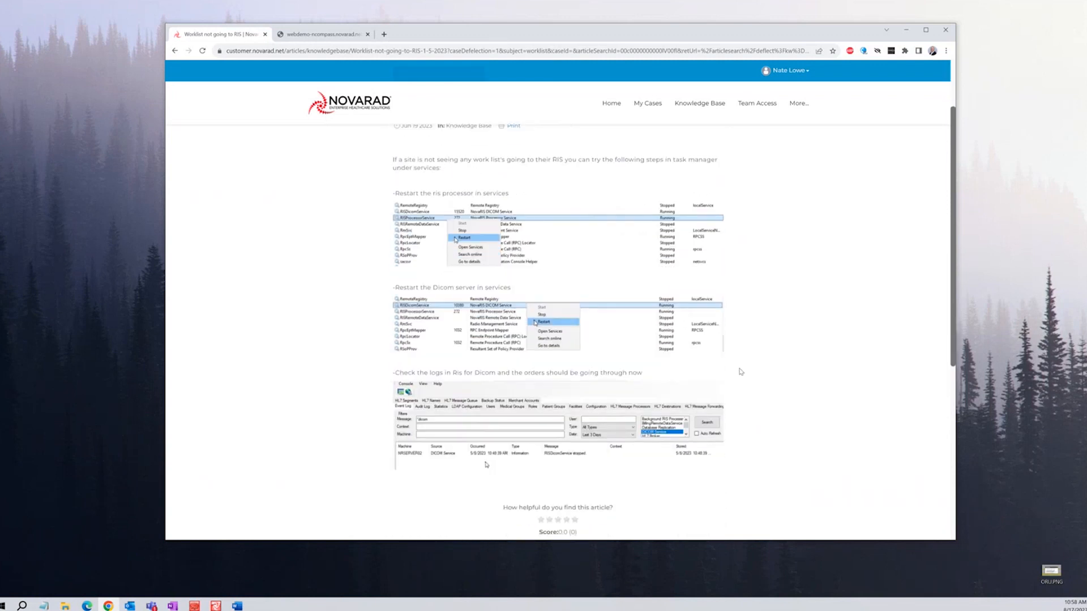
pyautogui.scroll(2, 740, 371)
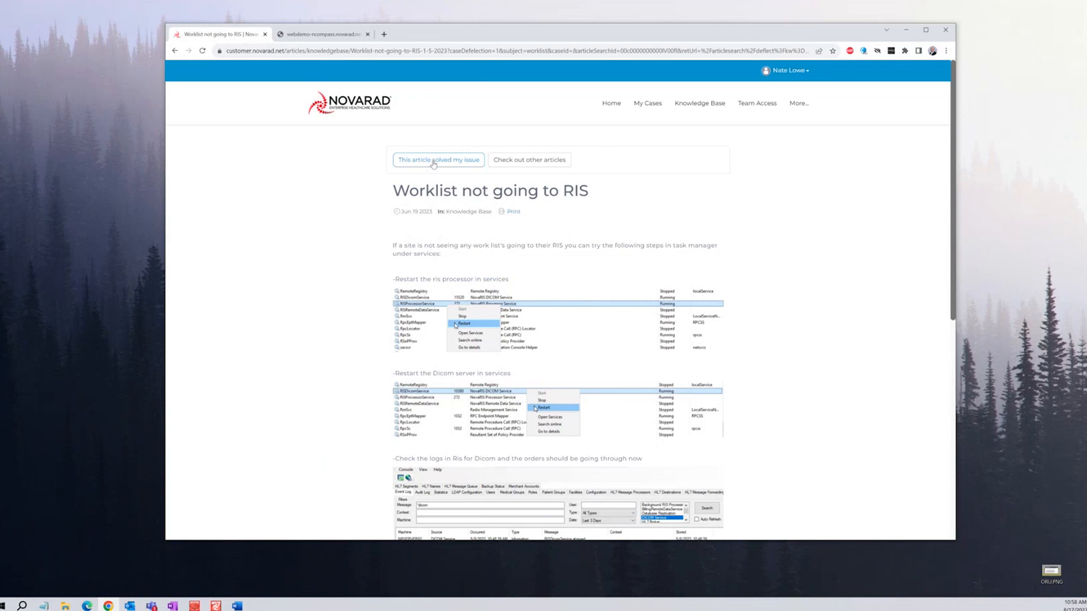
# Mark the article as having solved the issue and close the Progress dialog
pyautogui.click(455, 163)
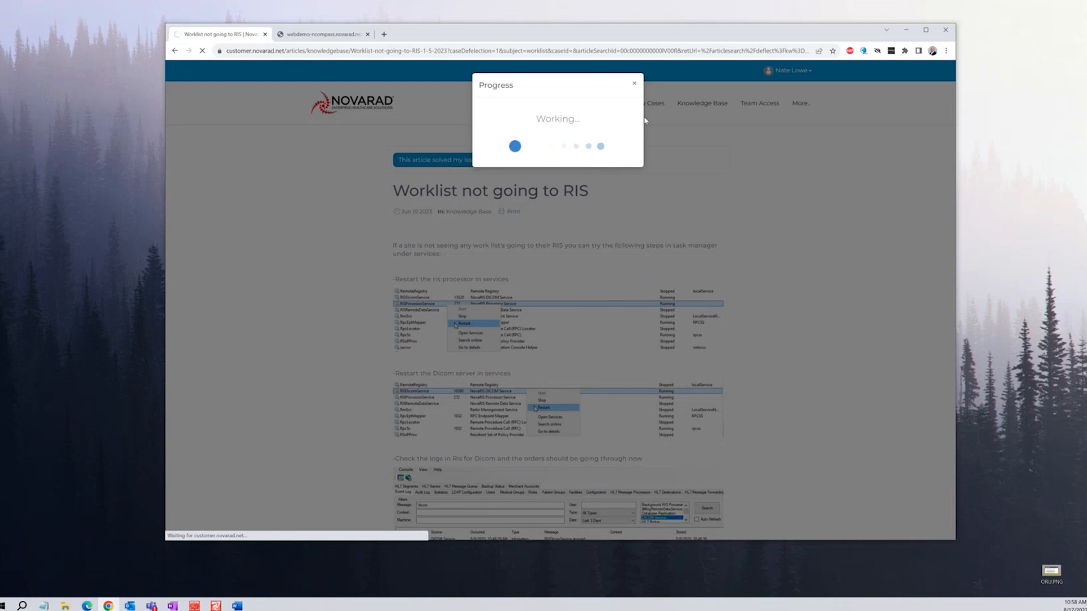
pyautogui.click(635, 85)
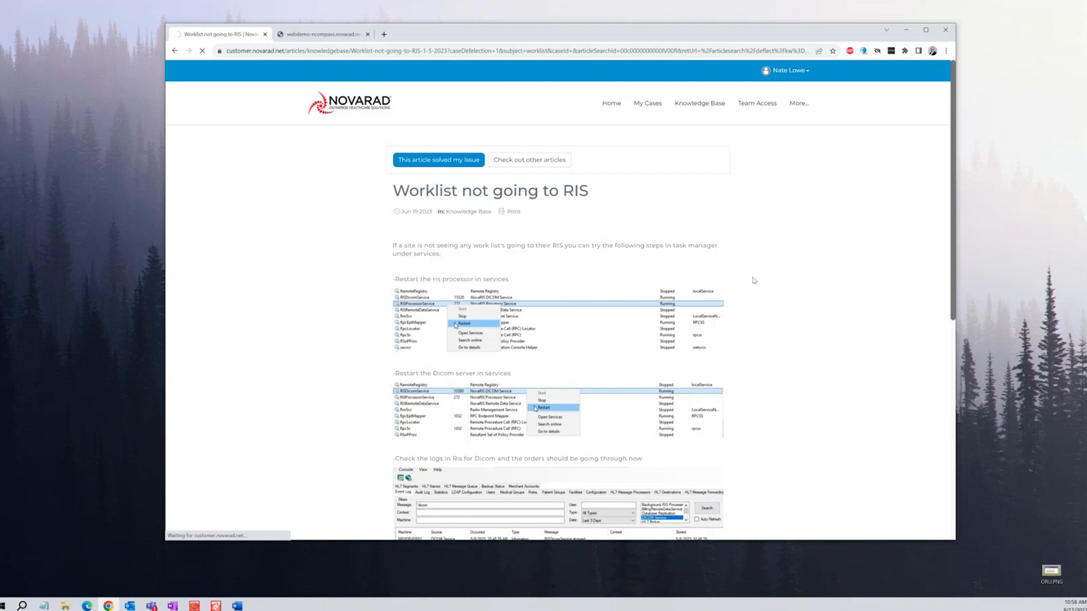
pyautogui.scroll(-1, 736, 283)
pyautogui.scroll(1, 443, 200)
pyautogui.scroll(-5, 453, 255)
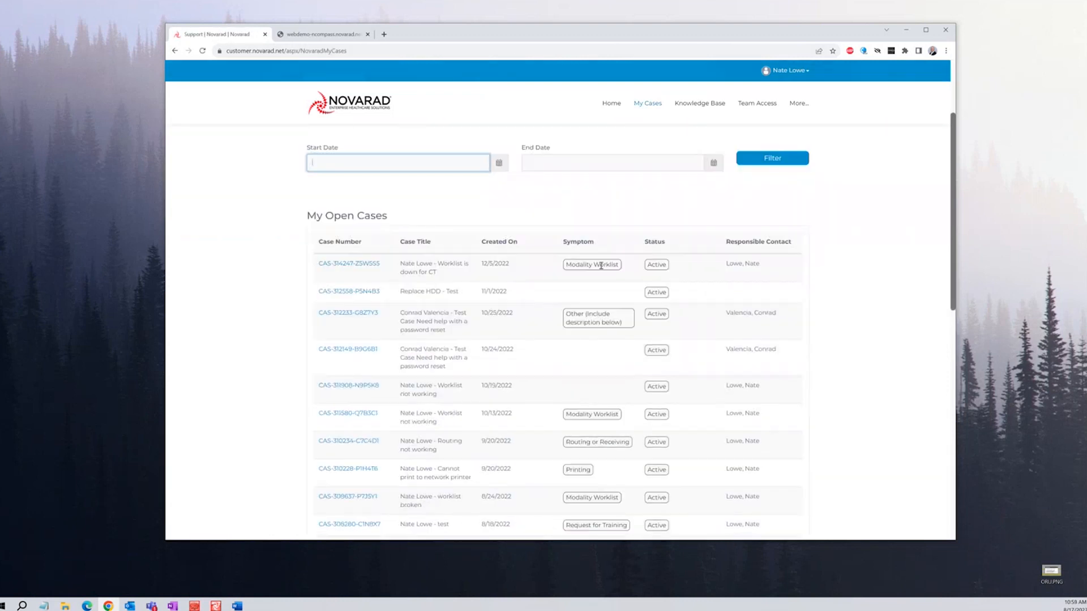
# Return home and briefly view the Novarad User Group 2023 announcement
pyautogui.click(611, 103)
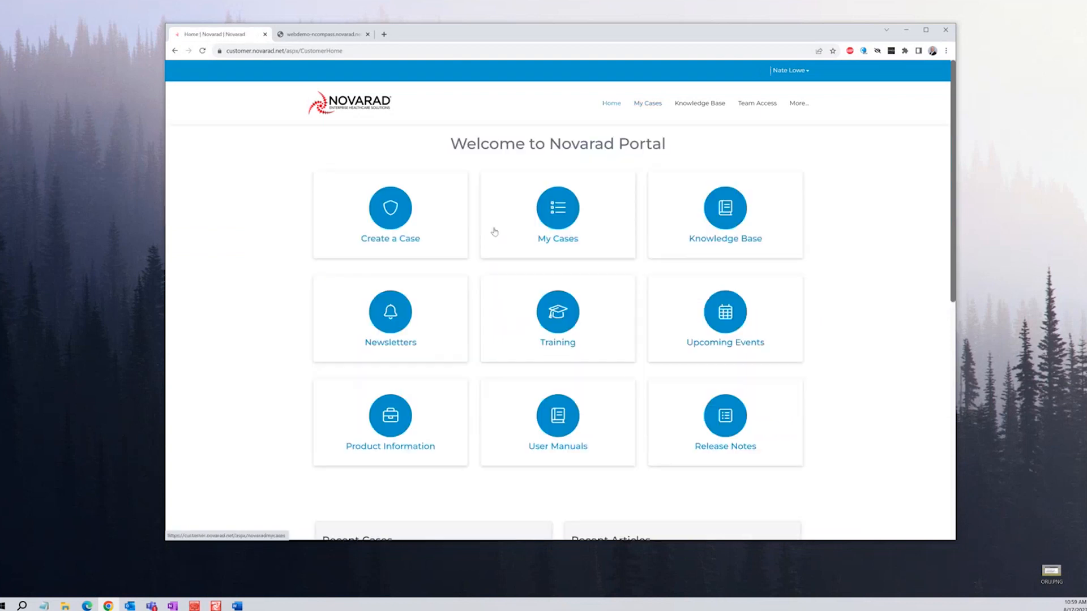
pyautogui.click(493, 229)
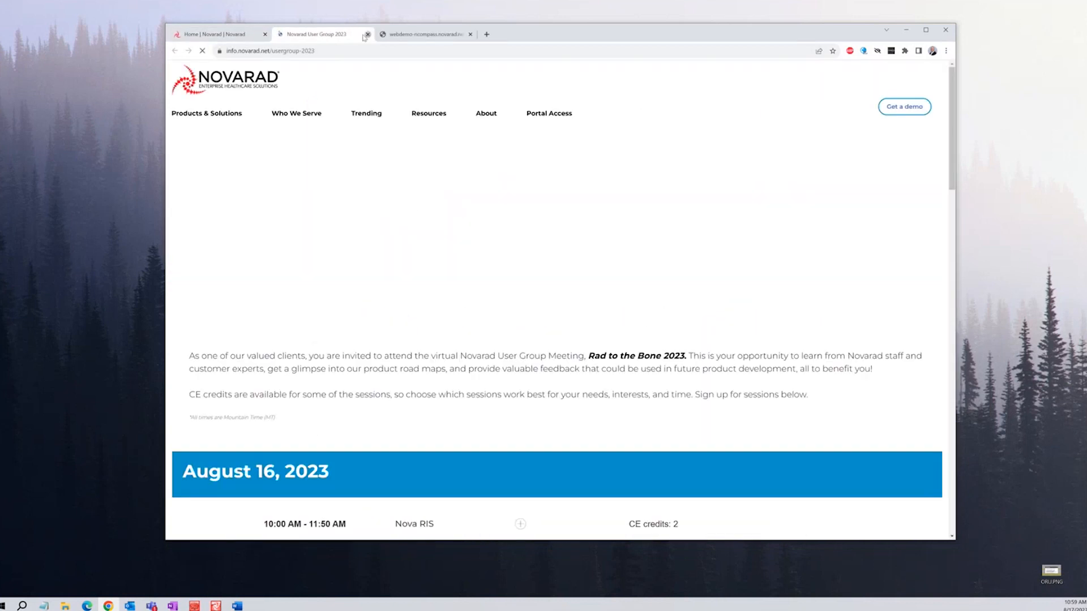
pyautogui.click(368, 34)
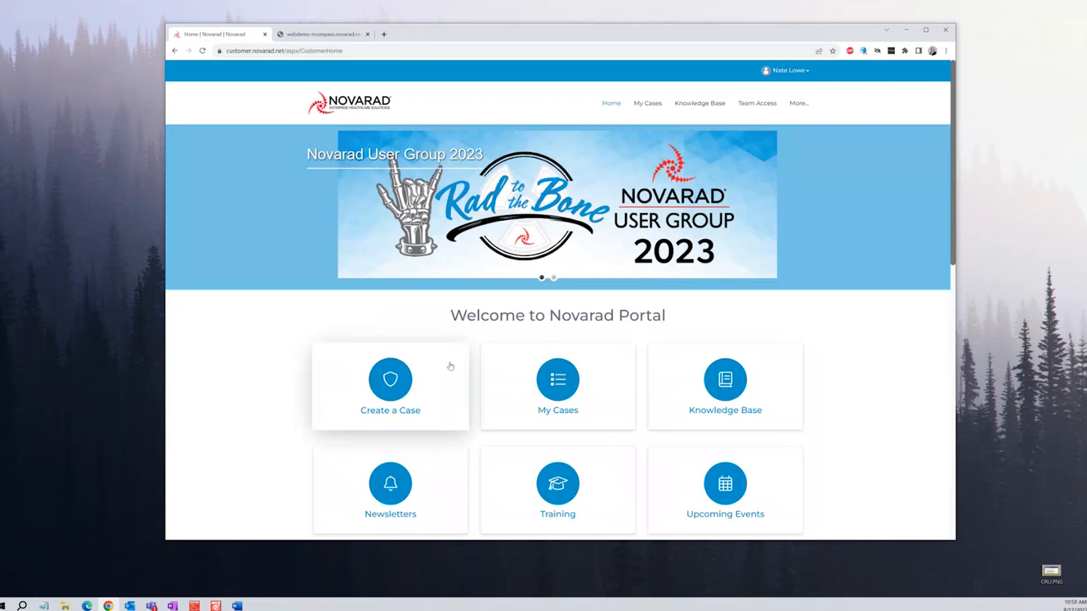
# Start a new case, search articles for 'worklist', and request a new support ticket
pyautogui.click(415, 384)
pyautogui.click(436, 224)
pyautogui.write('worklist')
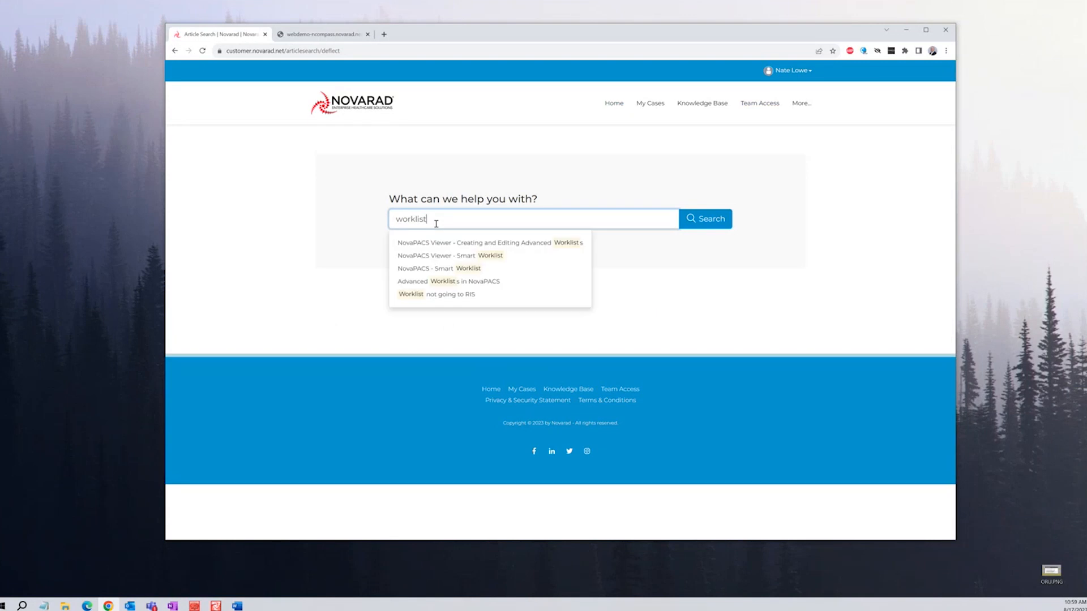
pyautogui.click(699, 229)
pyautogui.scroll(-3, 674, 339)
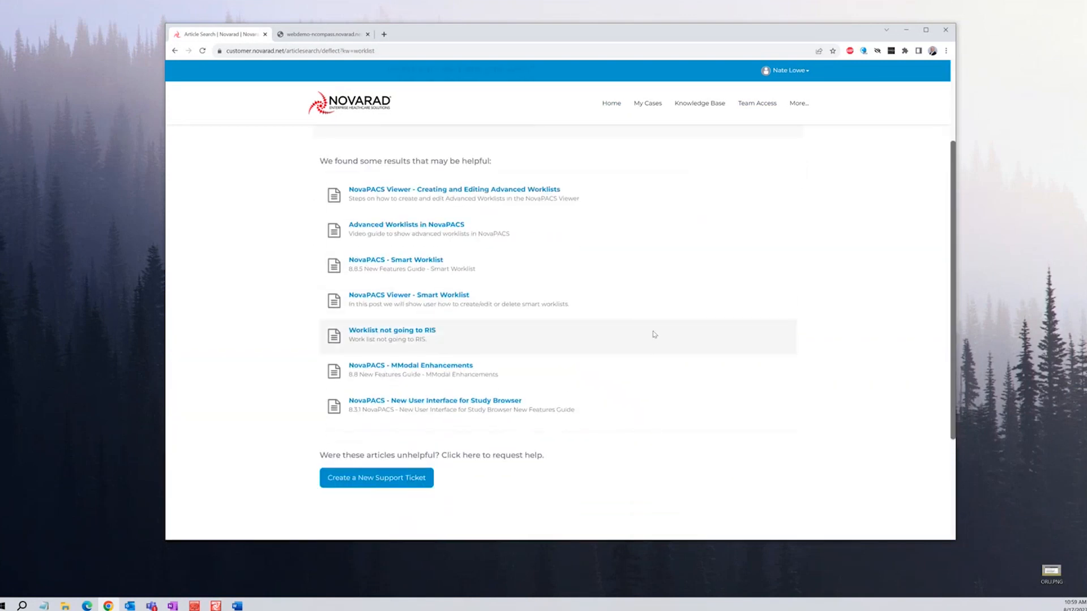
pyautogui.click(386, 486)
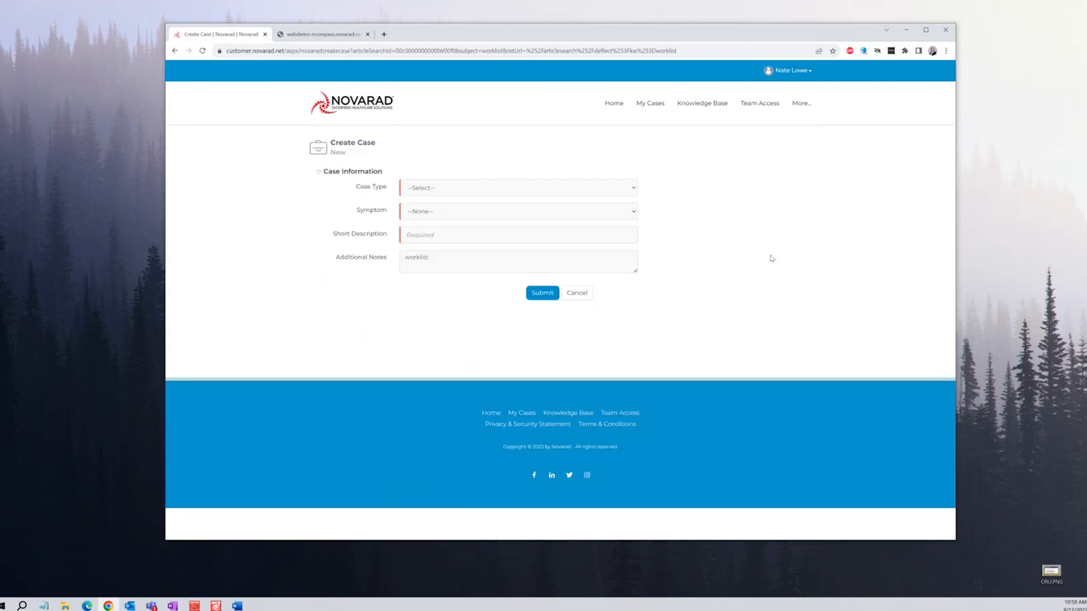
# Set the case type to Problem and the symptom to Modality Worklist
pyautogui.click(633, 191)
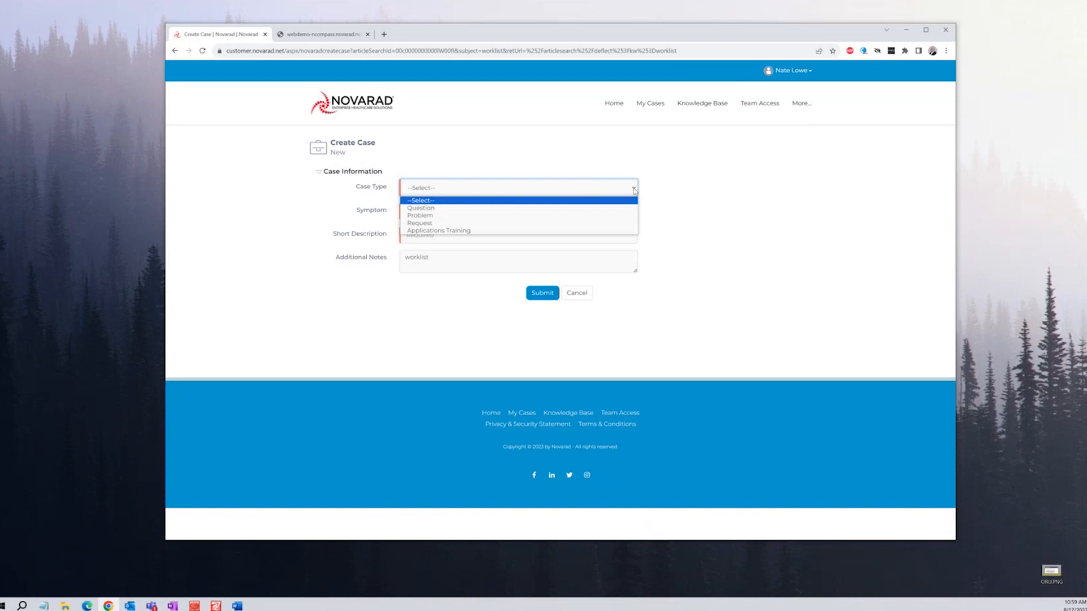
pyautogui.click(603, 217)
pyautogui.click(597, 217)
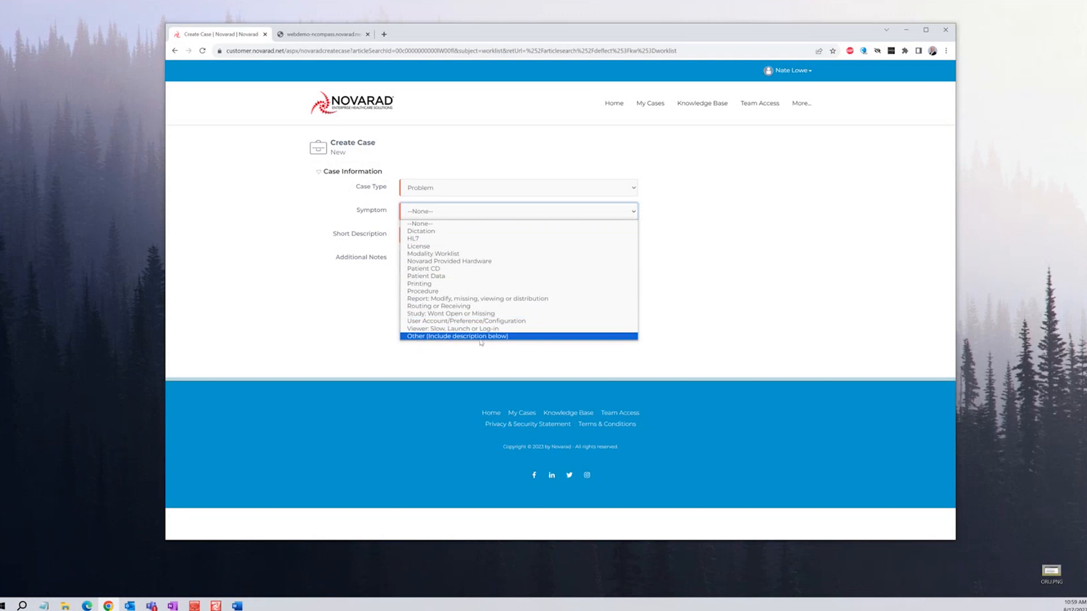
pyautogui.click(444, 255)
# Describe it as 'Worklist is down', noting CT and MR since 10am, and submit
pyautogui.click(468, 236)
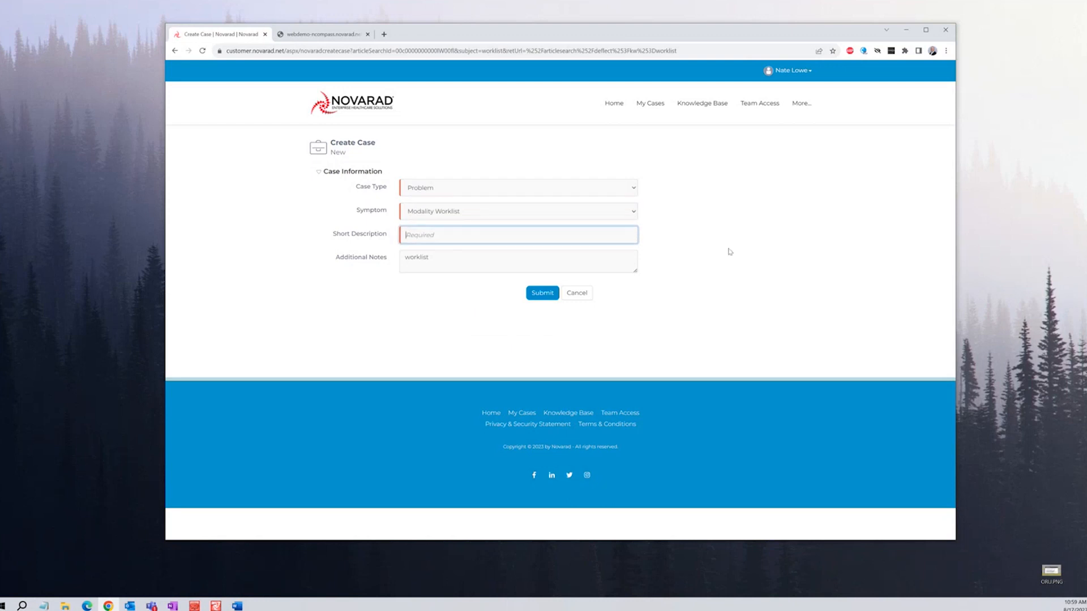
pyautogui.write('Worklist is down')
pyautogui.press('Tab')
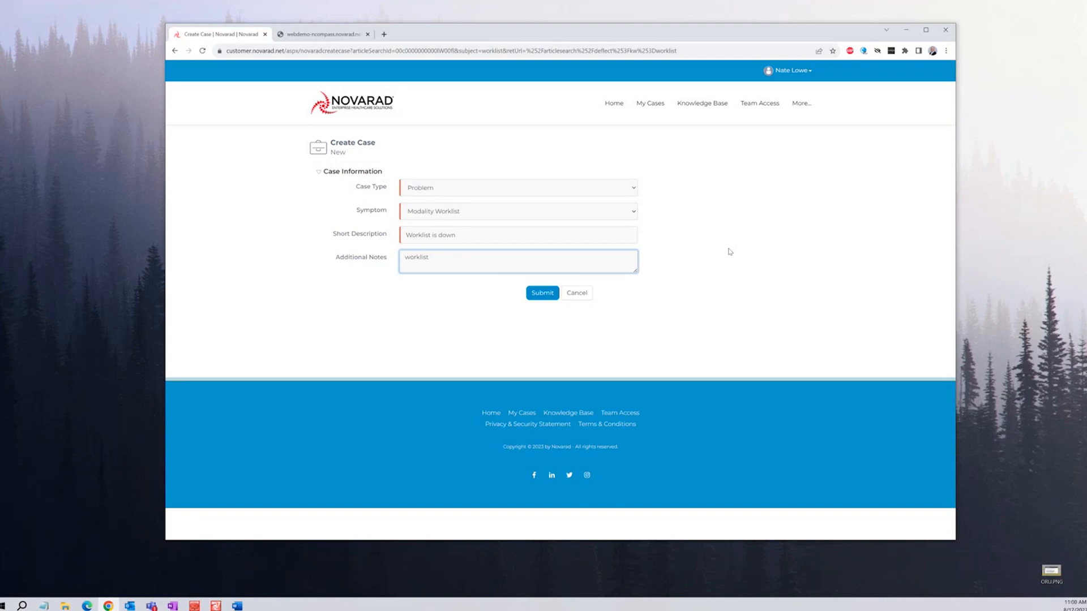
pyautogui.write('Worklist')
pyautogui.press('Delete')
pyautogui.press('Delete')
pyautogui.press('Delete')
pyautogui.press('Delete')
pyautogui.press('Delete')
pyautogui.press('Delete')
pyautogui.press('Delete')
pyautogui.write('is down for CT and MR')
pyautogui.write('started this morning at 10am')
pyautogui.click(541, 294)
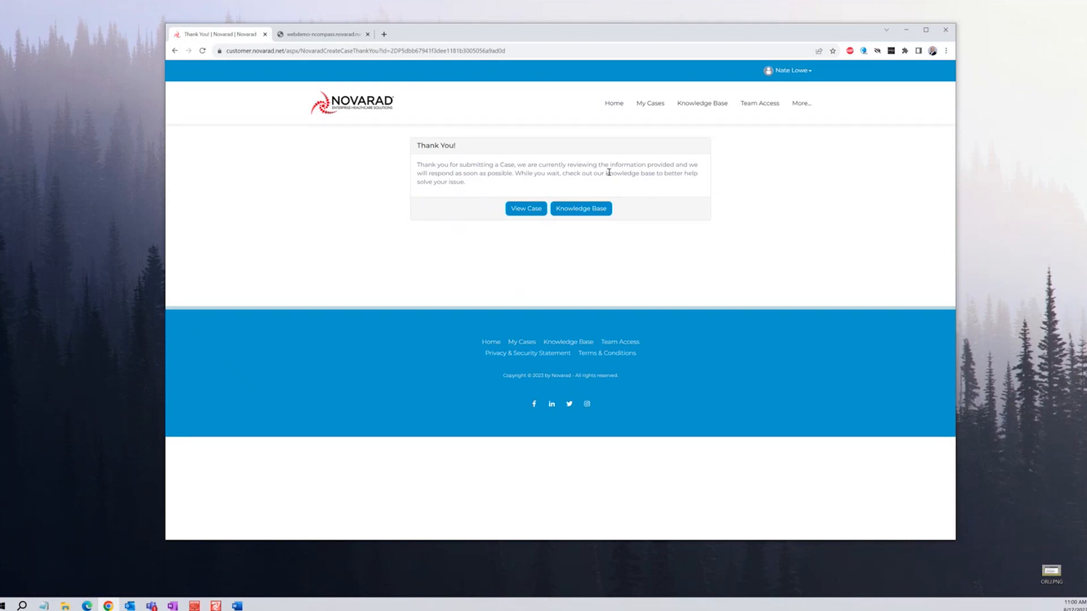
# Open the newest 'Worklist is down' case from My Cases
pyautogui.click(616, 104)
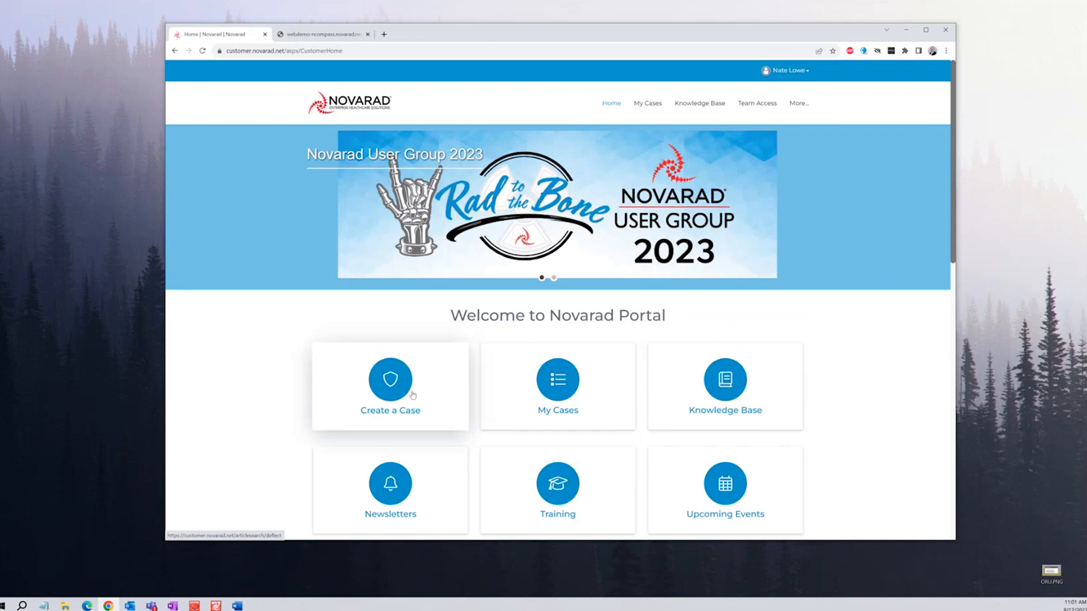
pyautogui.click(560, 386)
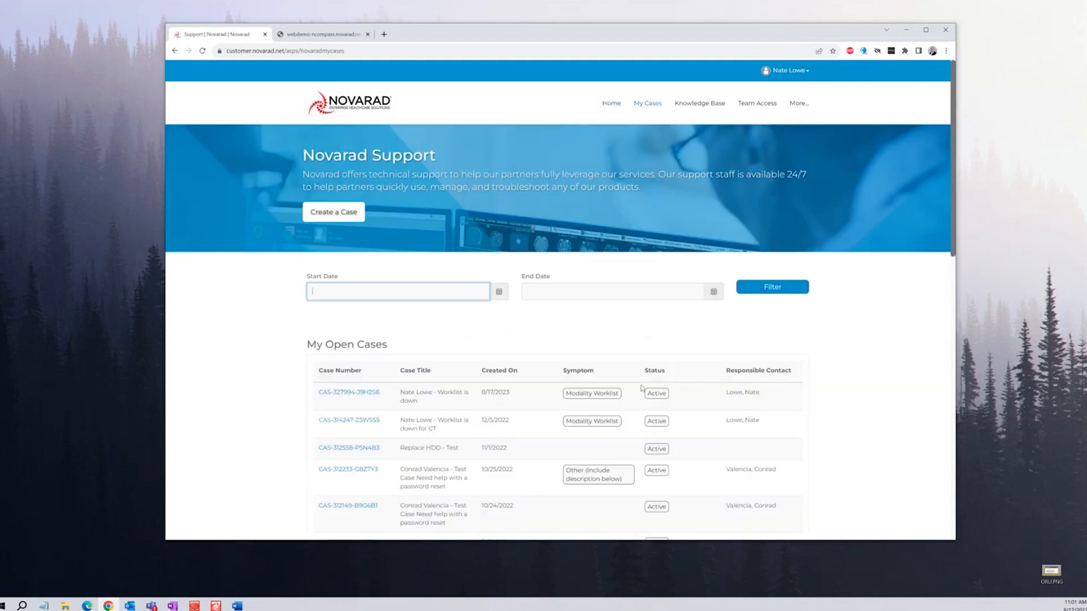
pyautogui.scroll(-4, 283, 396)
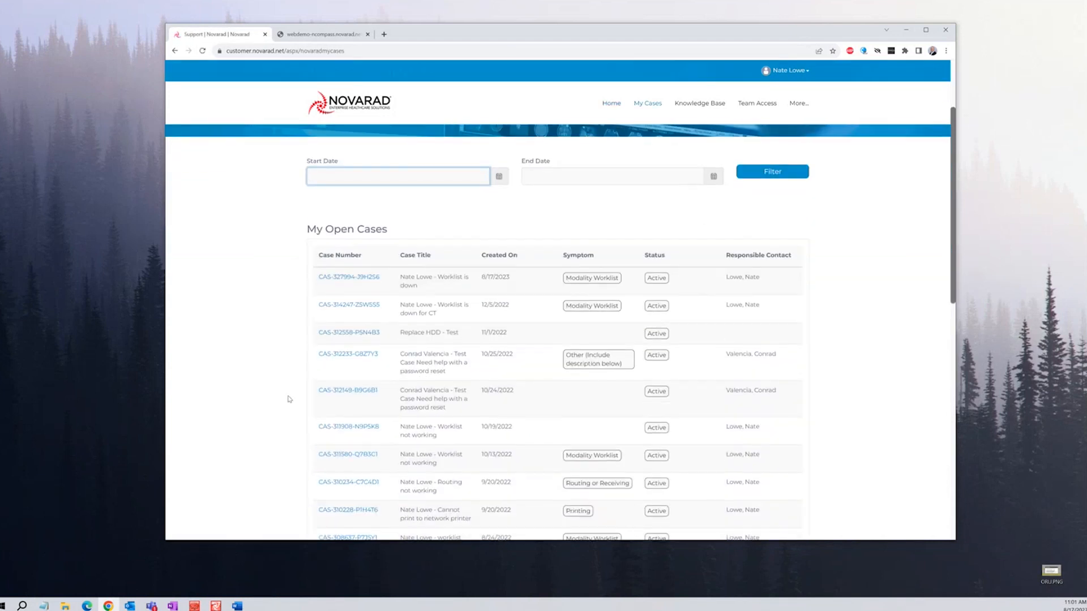
pyautogui.scroll(1, 288, 399)
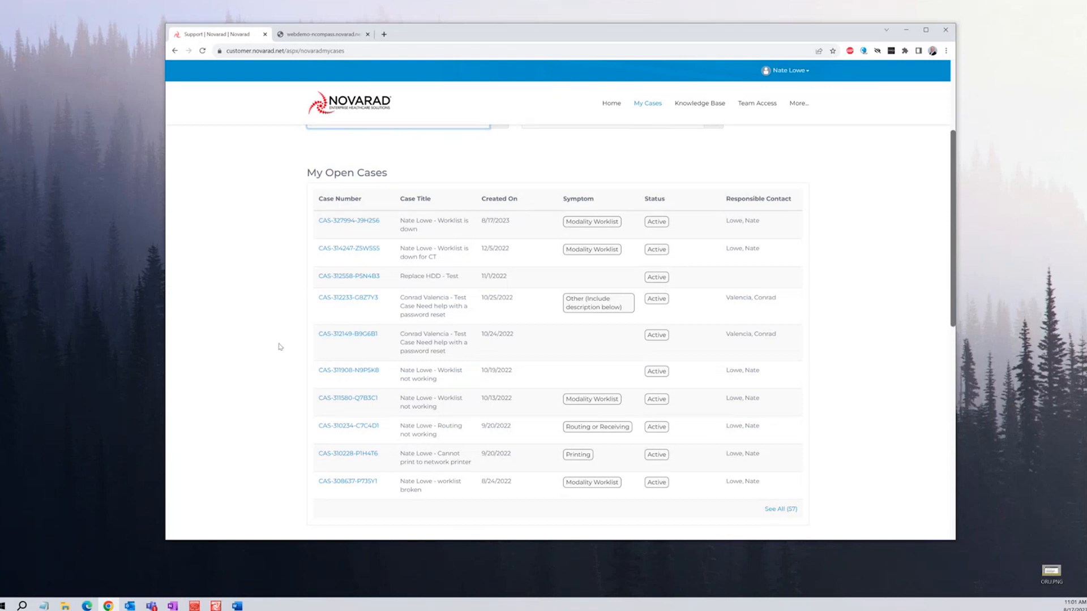
pyautogui.click(351, 222)
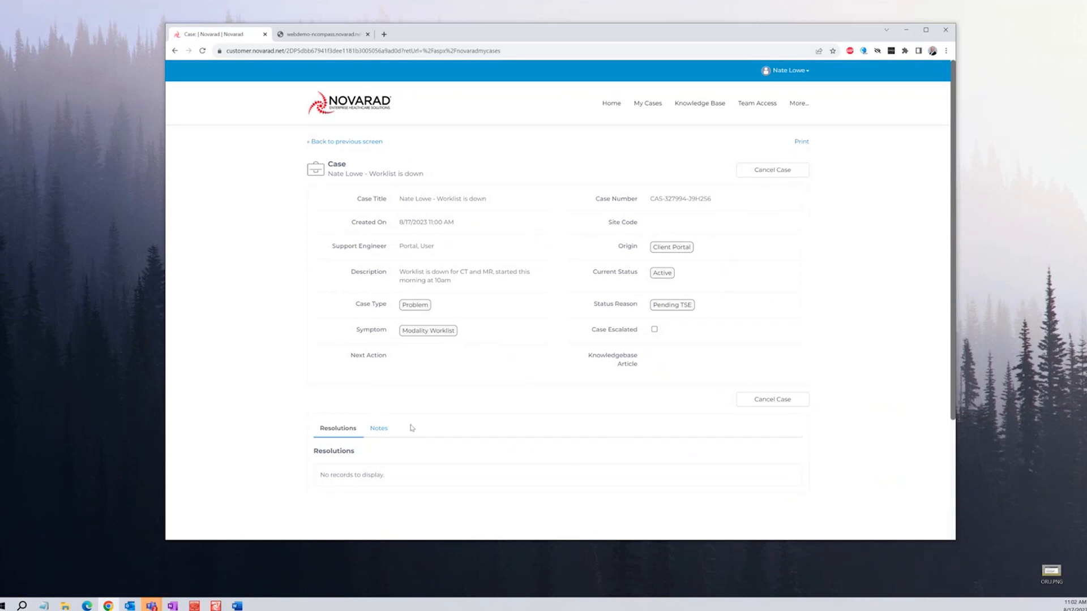
# Show the case's Notes and begin a new note
pyautogui.click(378, 433)
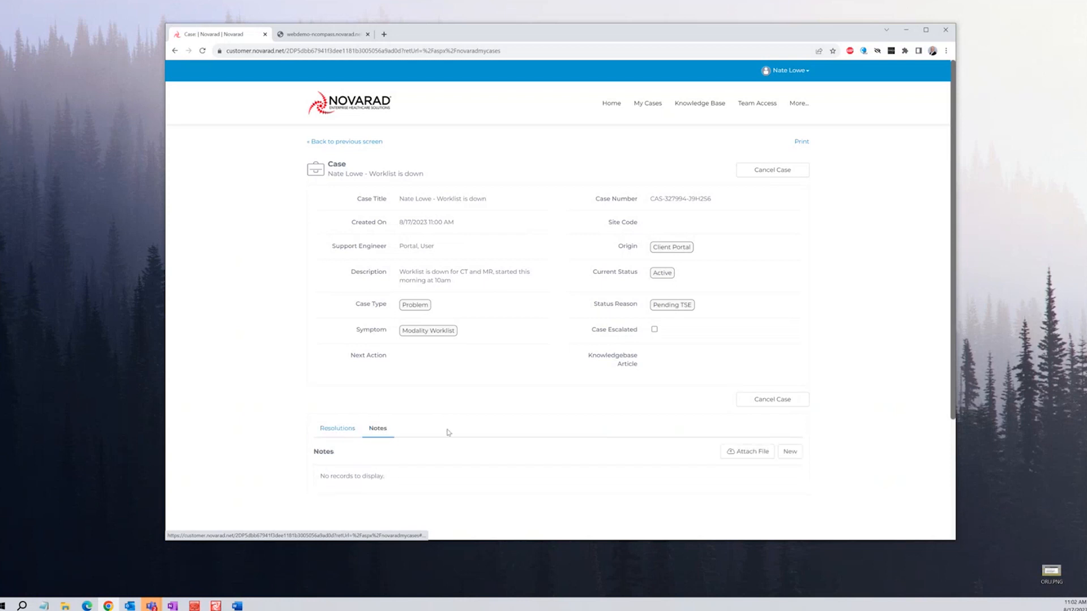
pyautogui.scroll(-1, 447, 432)
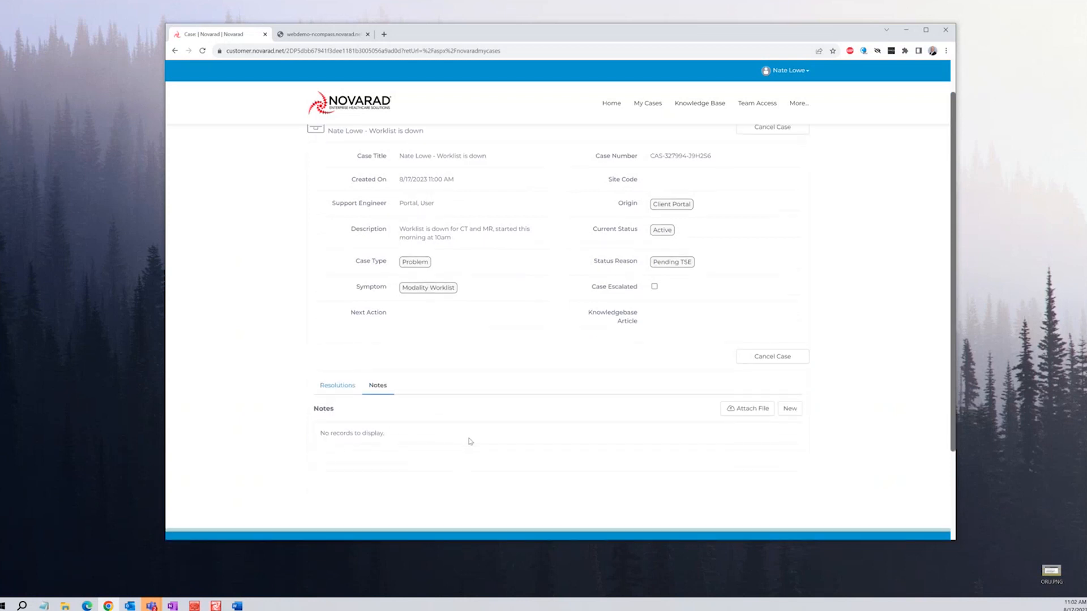
pyautogui.click(790, 408)
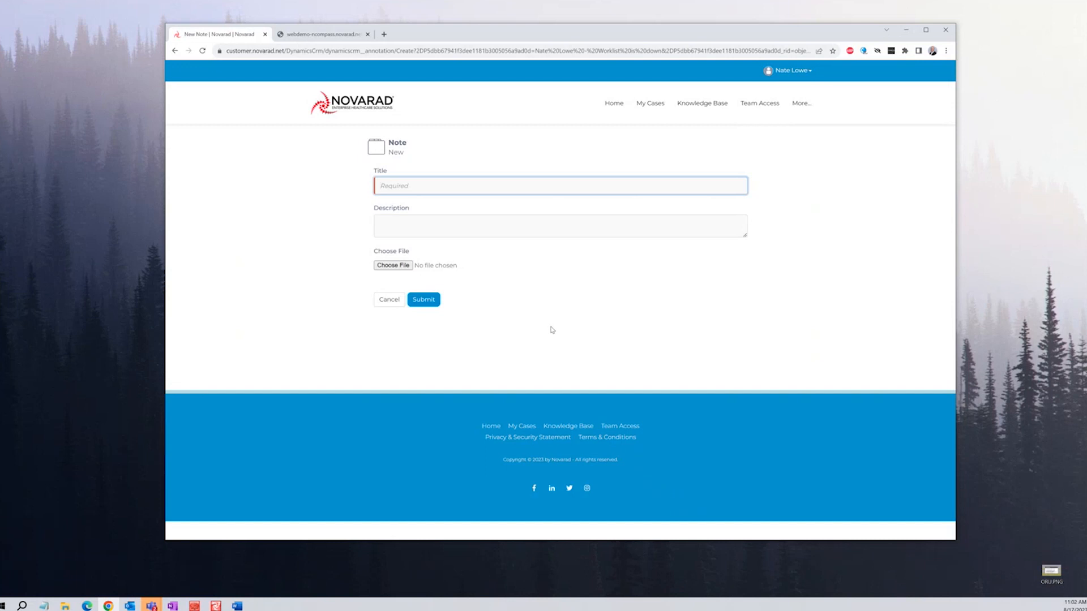
# Save a note titled 'update' reading 'this happened again at 12pm'
pyautogui.write('update')
pyautogui.press('Tab')
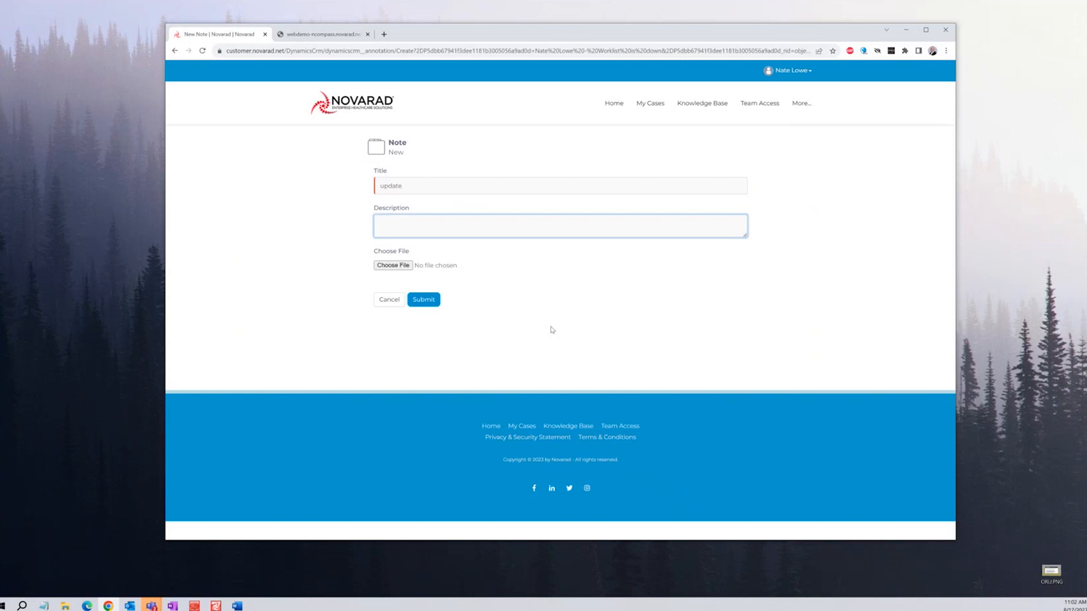
pyautogui.write('this happened again at 12pm')
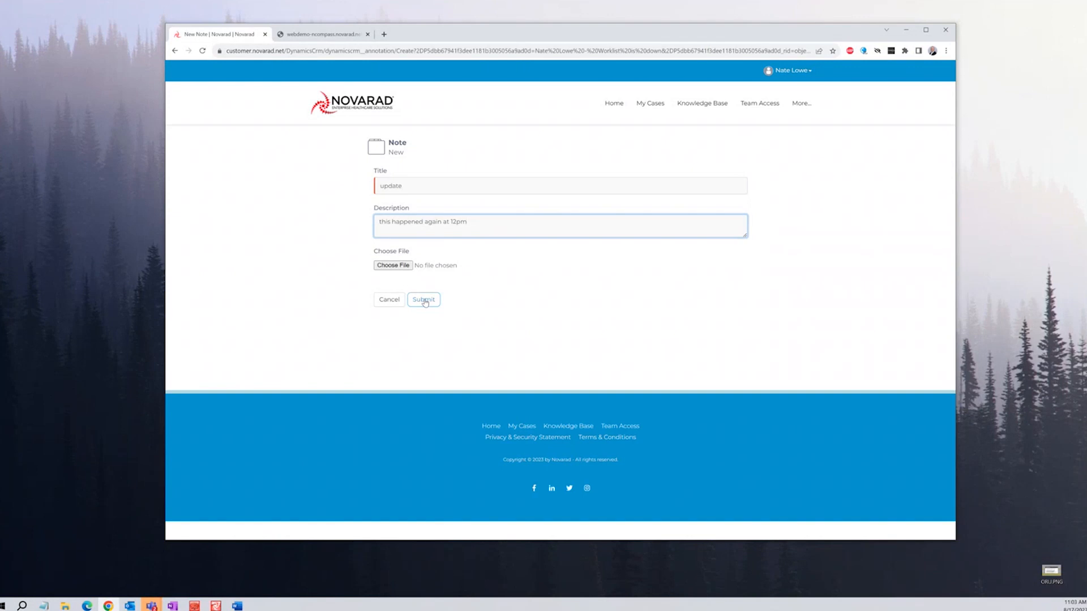
pyautogui.click(427, 310)
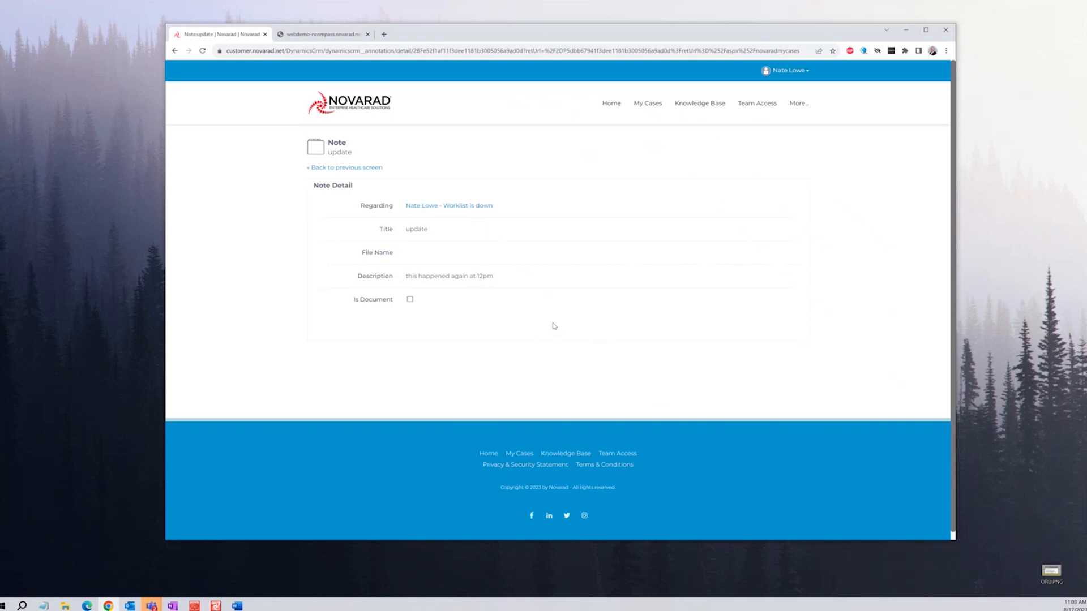
# Open My Cases from the home page and scroll to the 44 closed cases
pyautogui.click(612, 112)
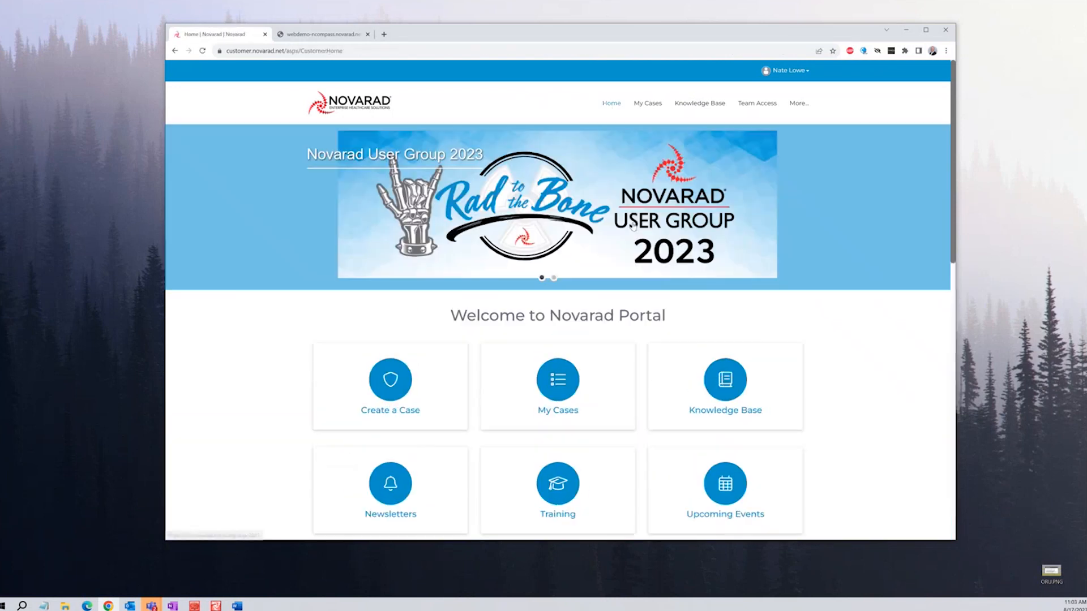
pyautogui.click(559, 393)
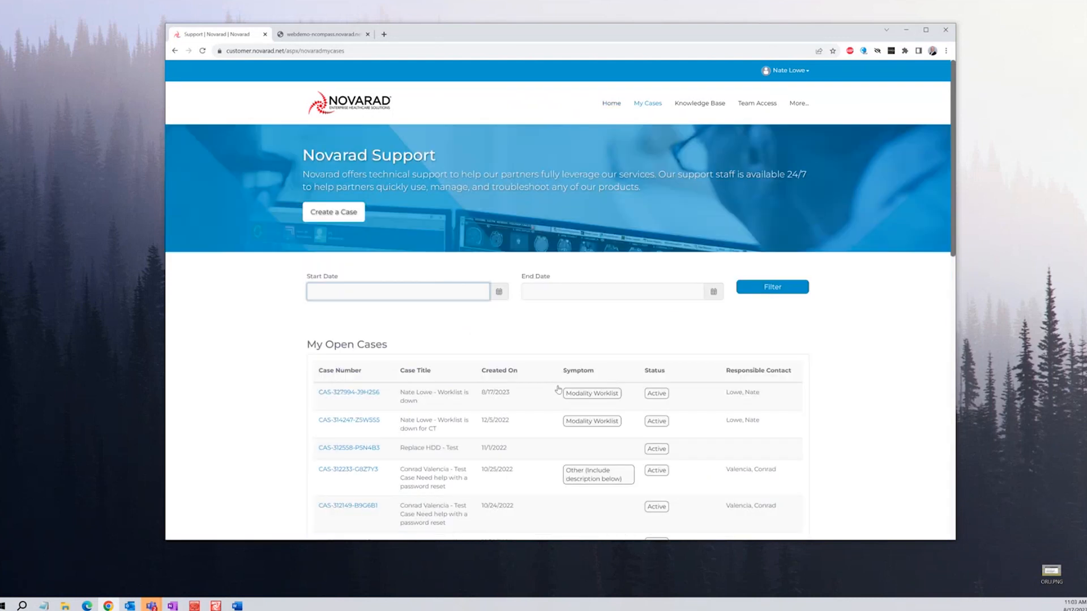
pyautogui.scroll(-5, 204, 395)
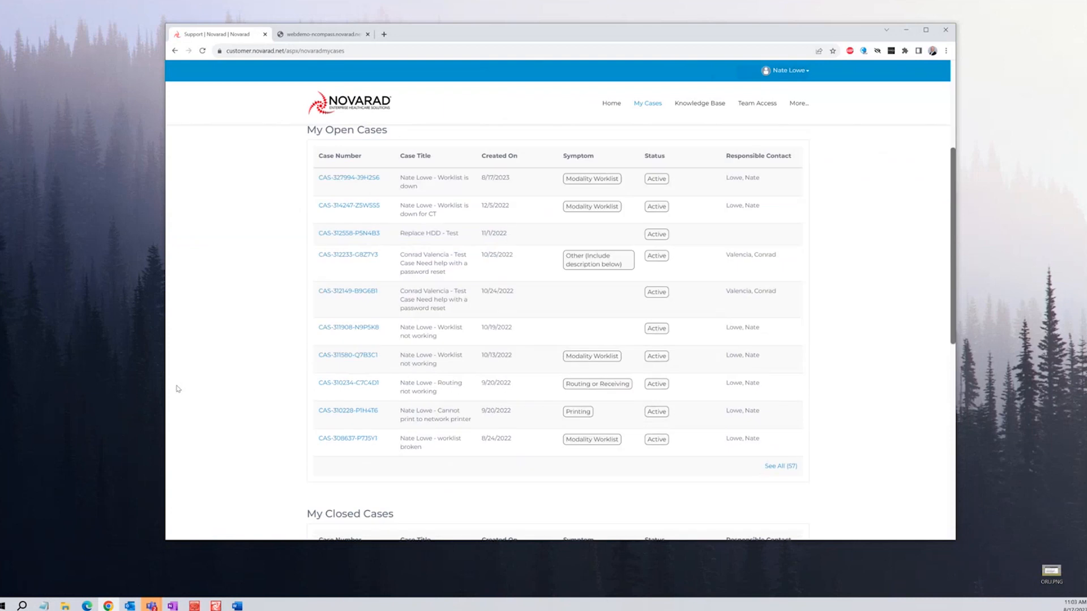
pyautogui.scroll(-5, 218, 400)
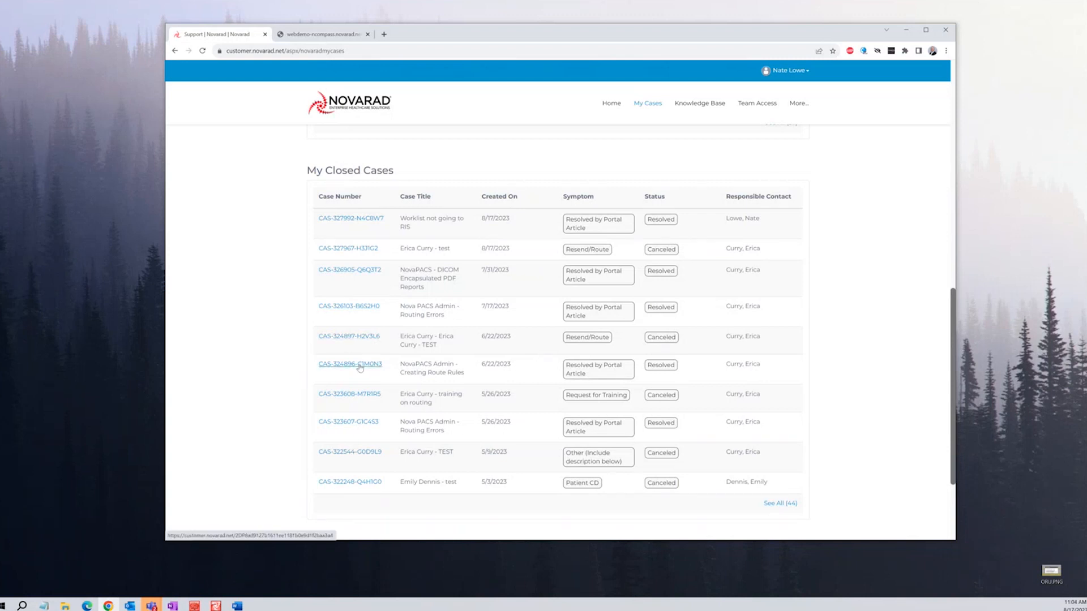
pyautogui.scroll(-2, 393, 372)
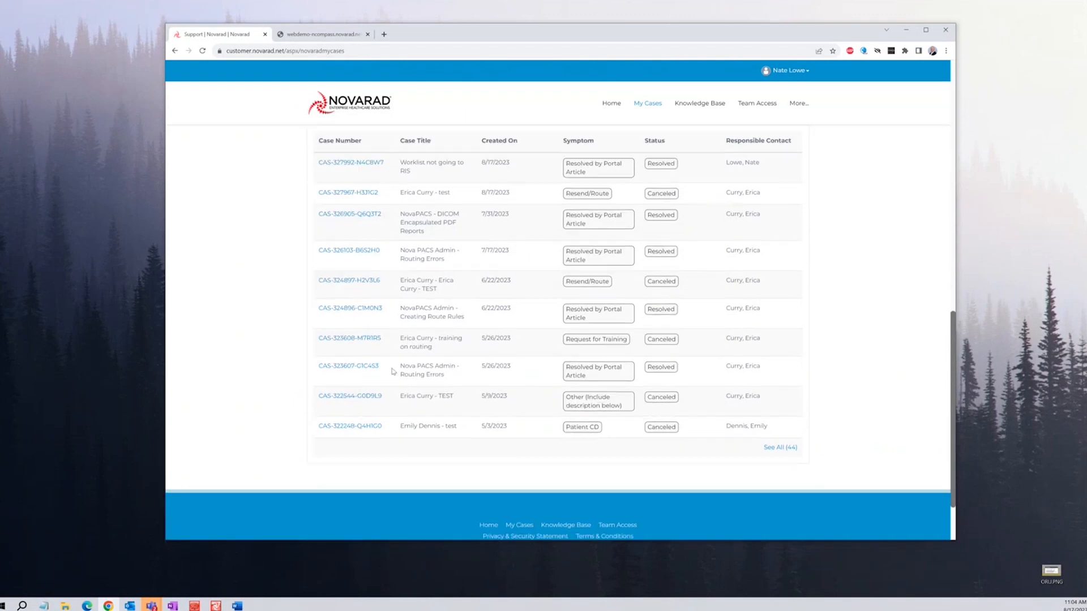
pyautogui.scroll(2, 394, 371)
# Review the canceled training-on-routing case and its Training on portal note, then return home
pyautogui.click(373, 398)
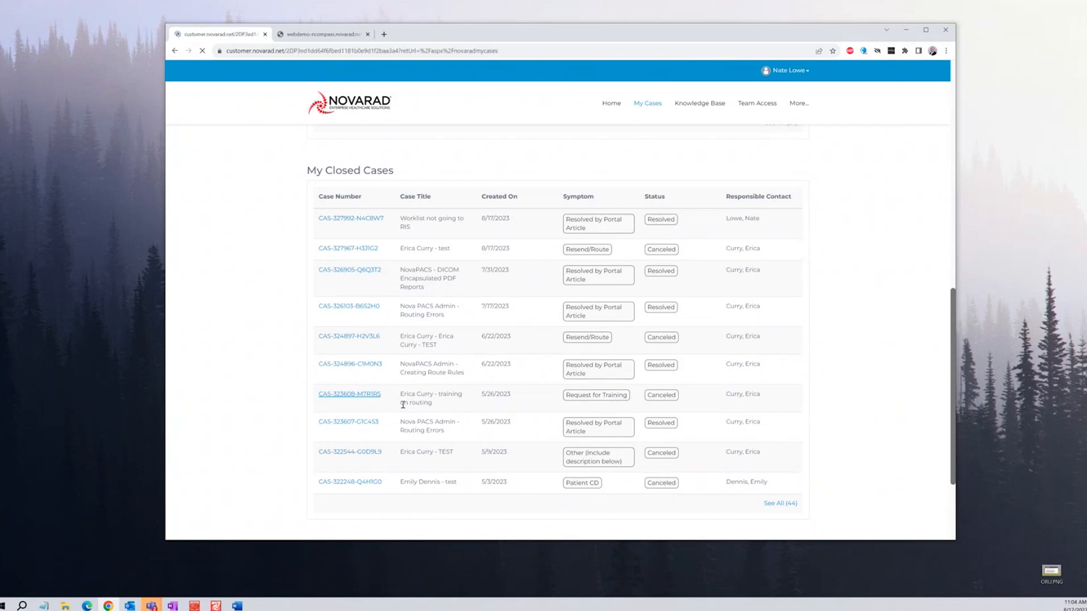
pyautogui.scroll(-2, 448, 409)
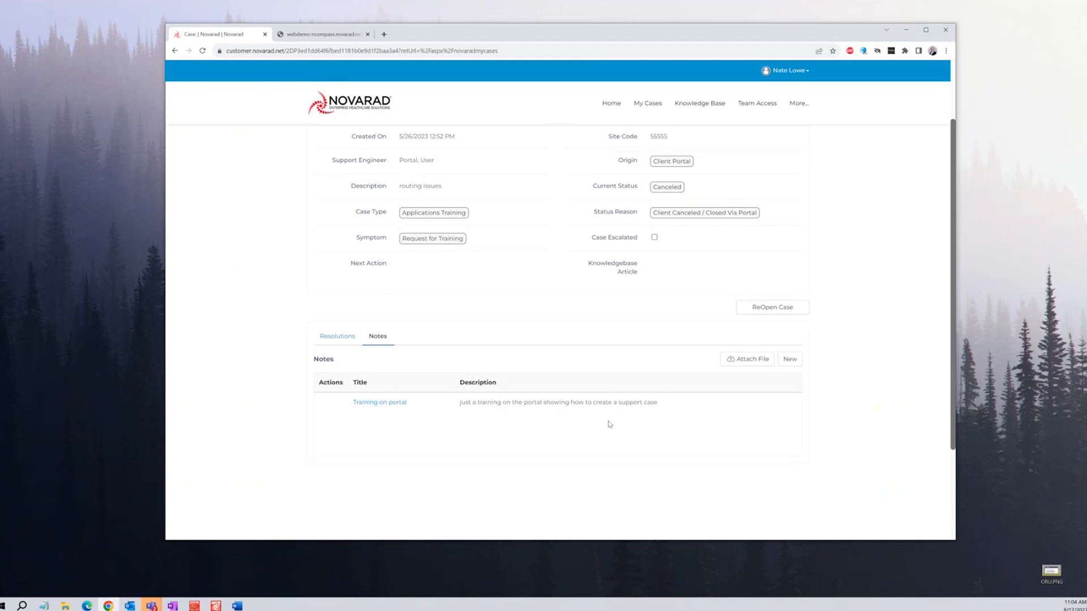
pyautogui.scroll(1, 575, 442)
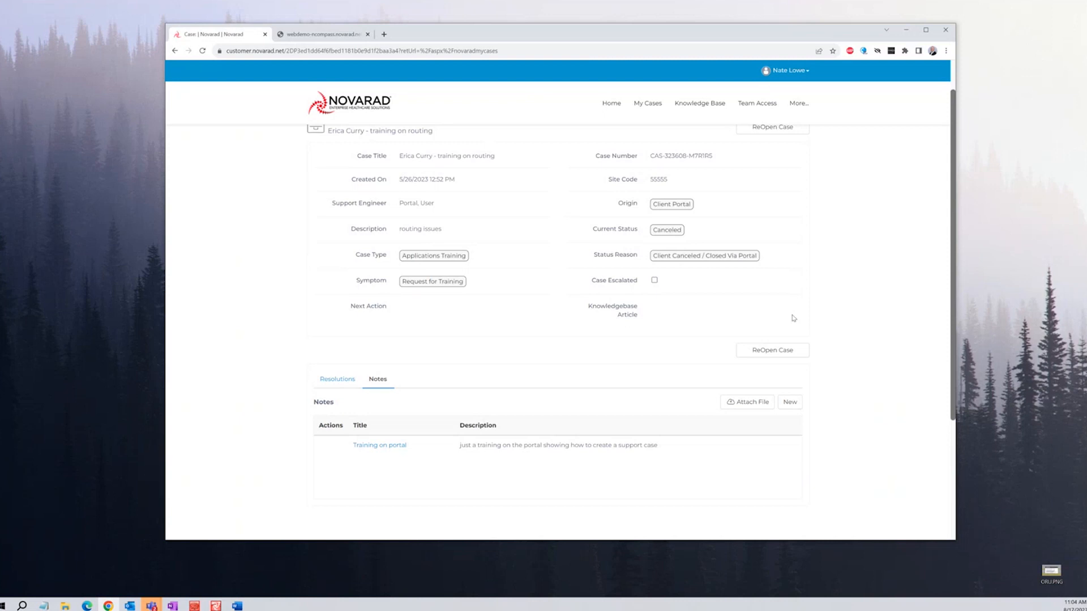
pyautogui.scroll(1, 709, 325)
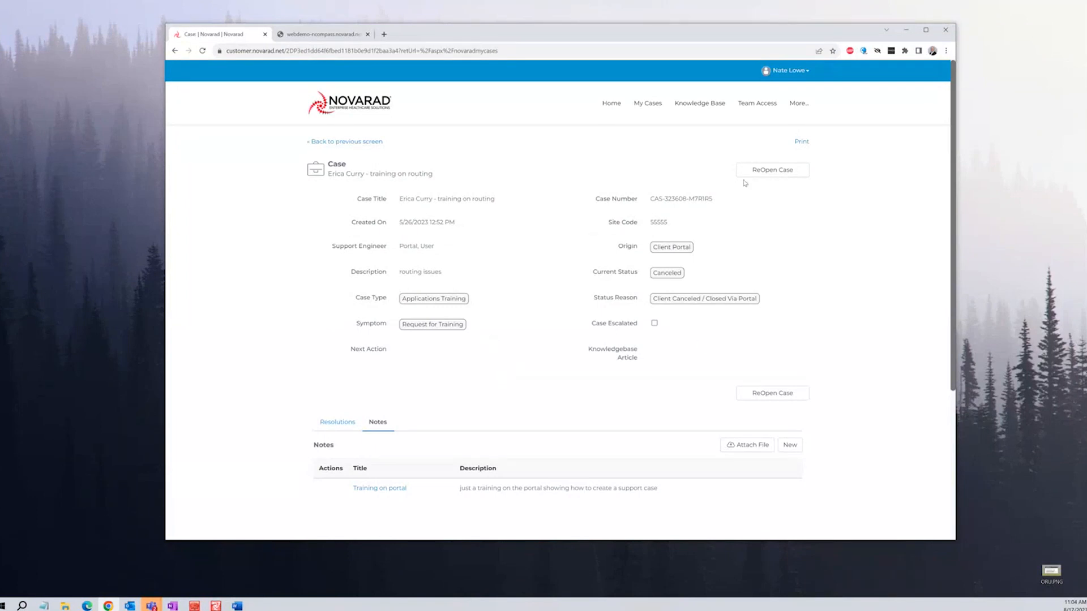
pyautogui.click(613, 105)
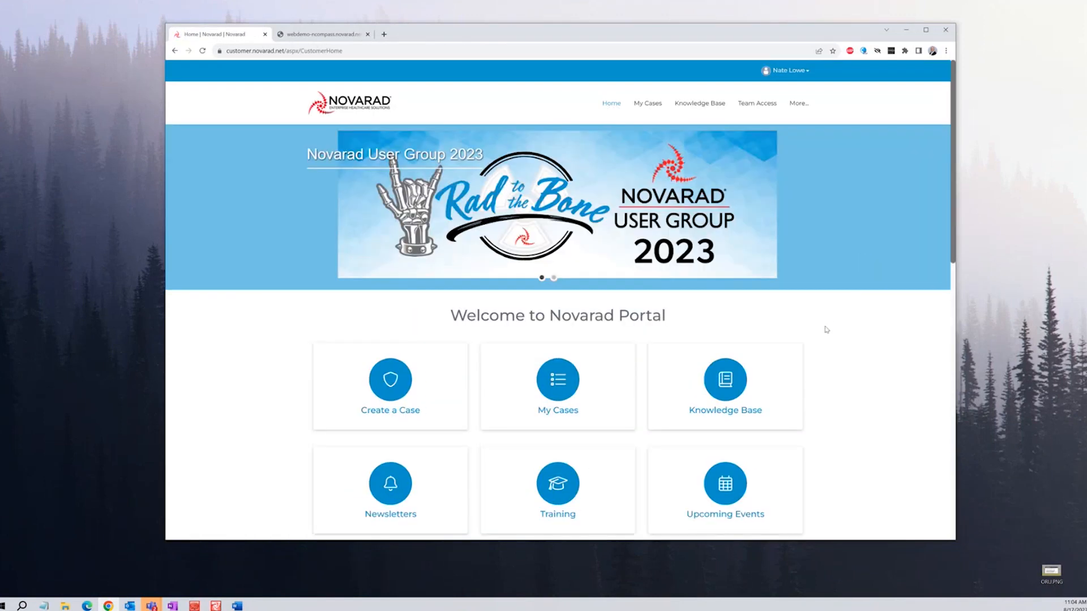
# Search the Knowledge Base for 'burn cd' to list CD-burning articles
pyautogui.scroll(-2, 825, 327)
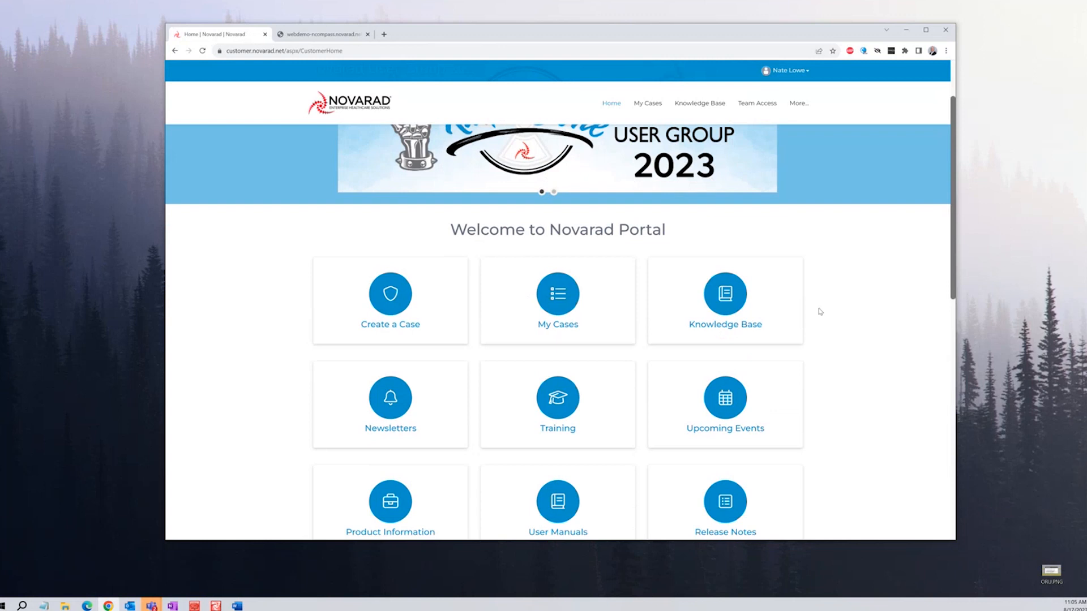
pyautogui.click(725, 305)
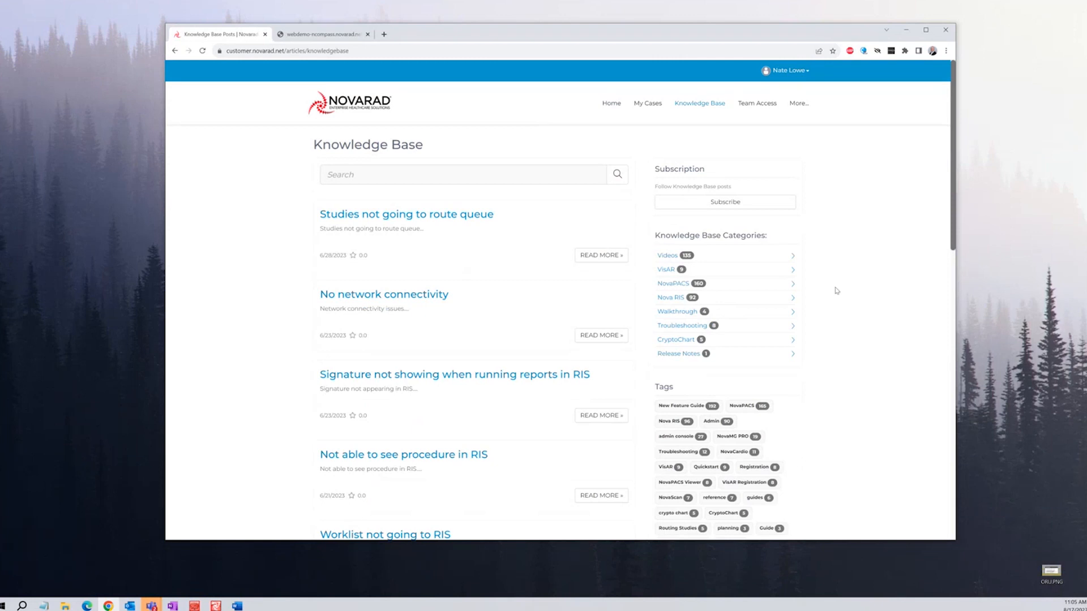
pyautogui.click(376, 172)
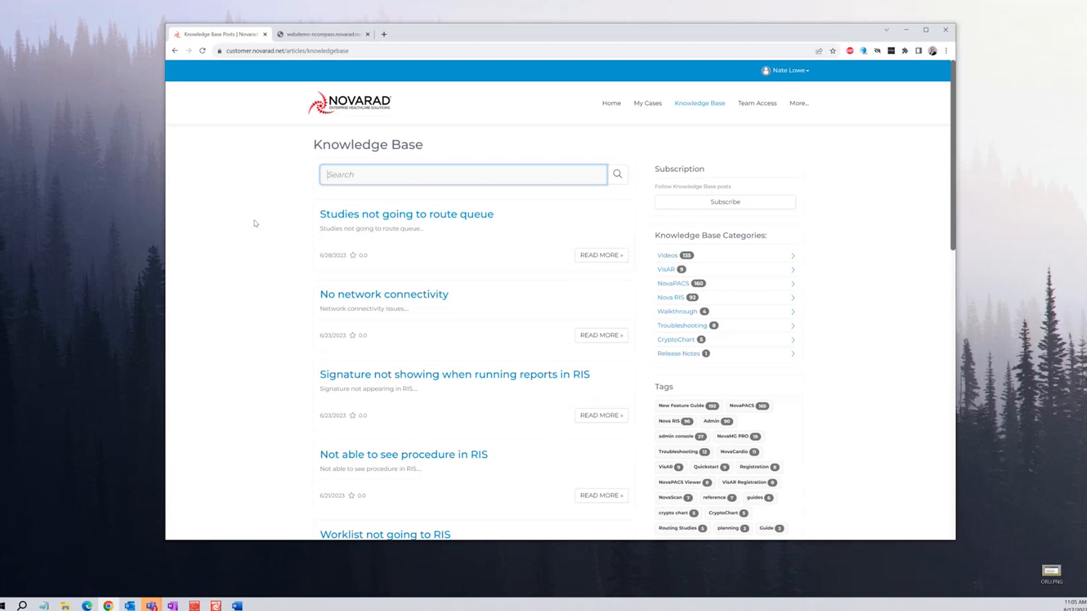
pyautogui.write('burn cd')
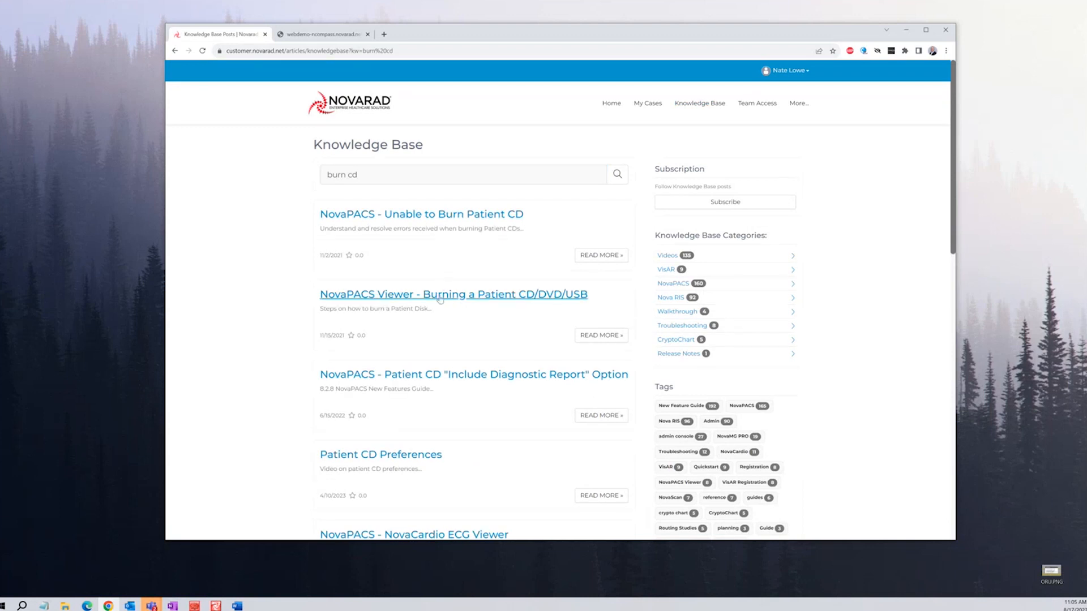
# Read the 'Burning a Patient CD/DVD/USB' article and return to the burn cd results
pyautogui.click(502, 294)
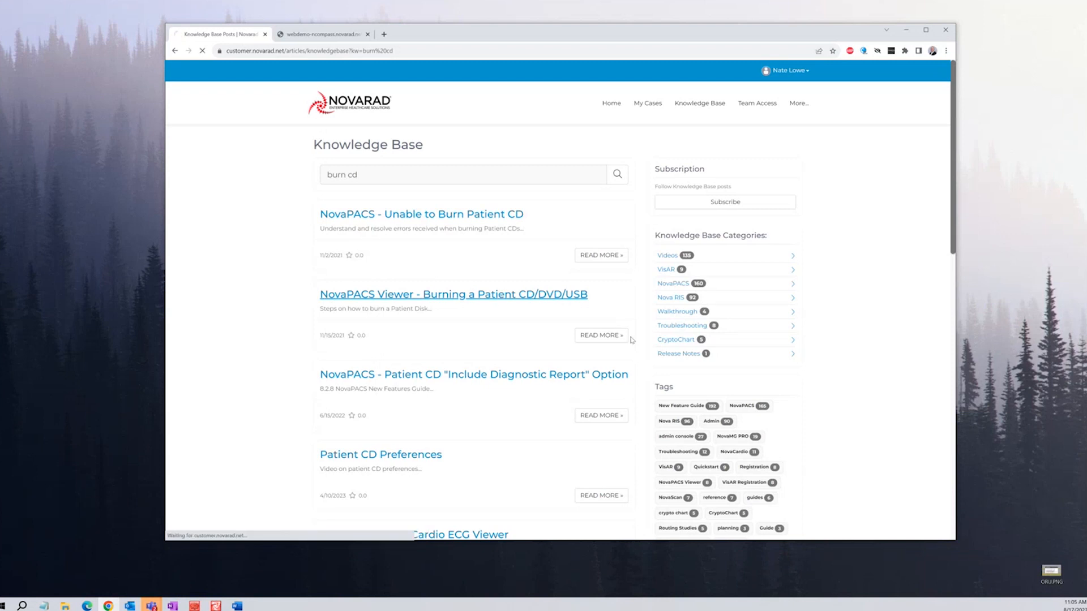
pyautogui.scroll(-1, 591, 350)
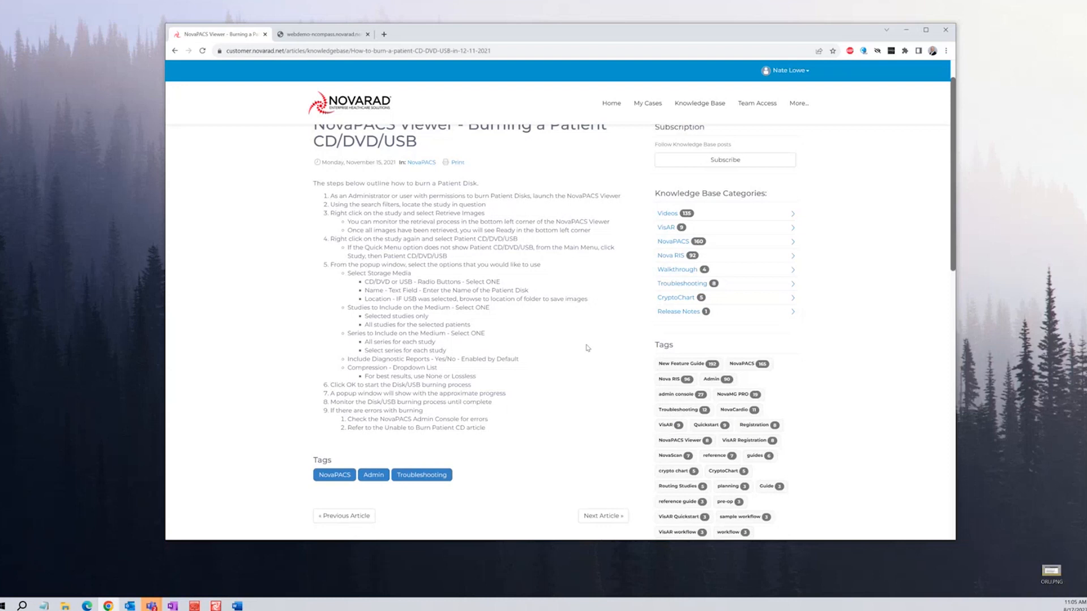
pyautogui.scroll(1, 586, 347)
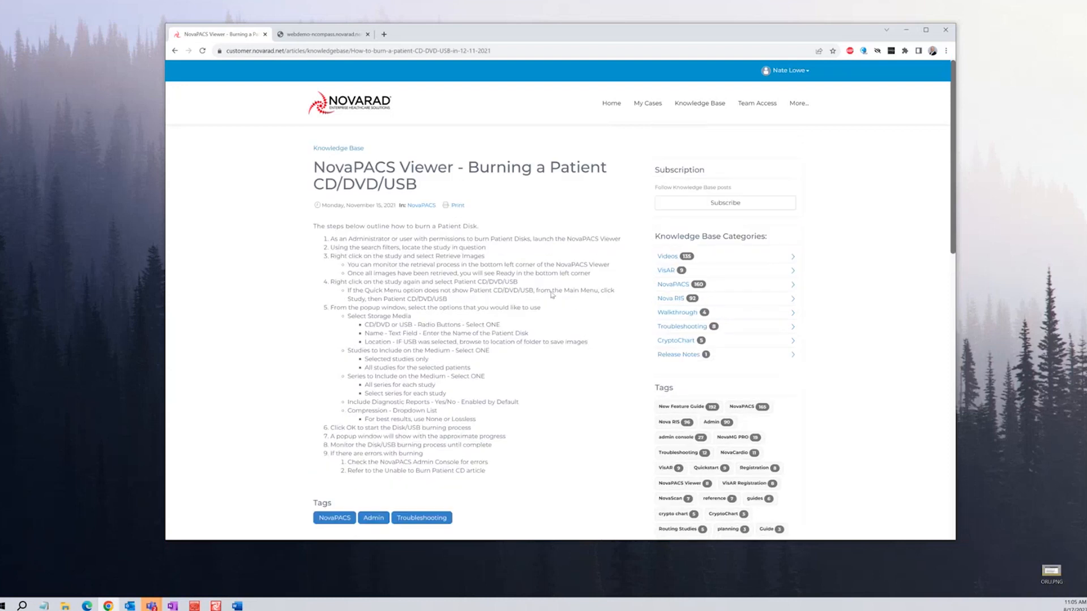
pyautogui.click(175, 50)
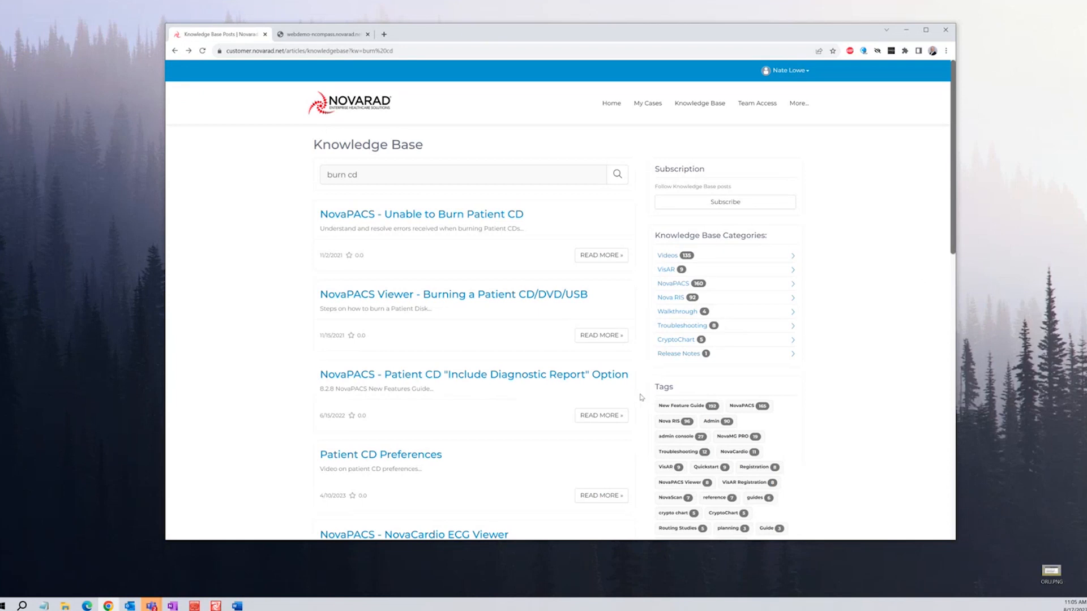
# Browse the CryptoChart category articles, then list articles tagged NovaScan
pyautogui.click(687, 341)
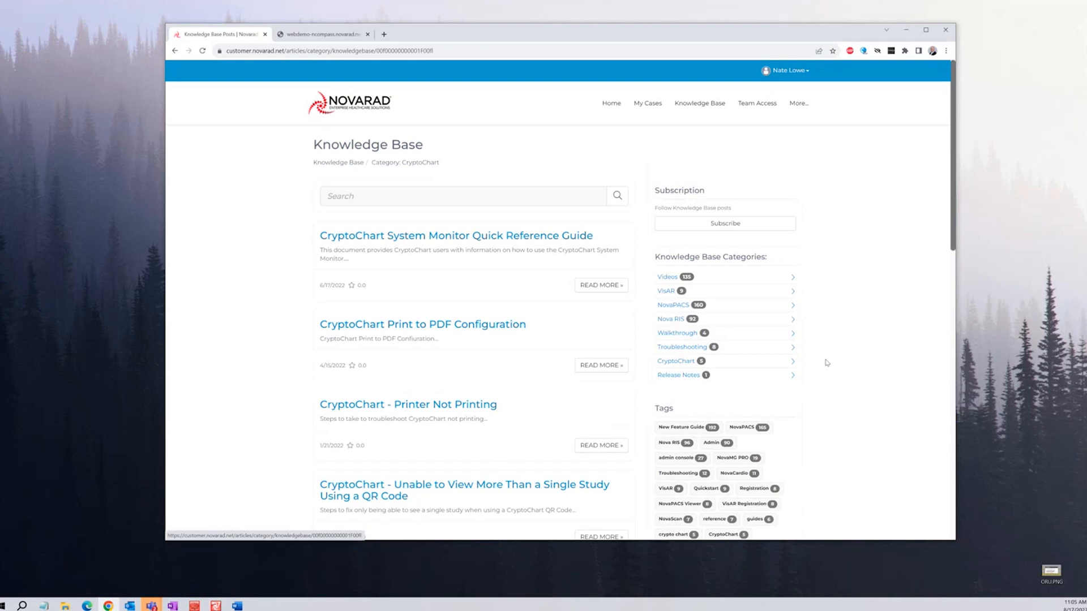
pyautogui.scroll(-2, 317, 321)
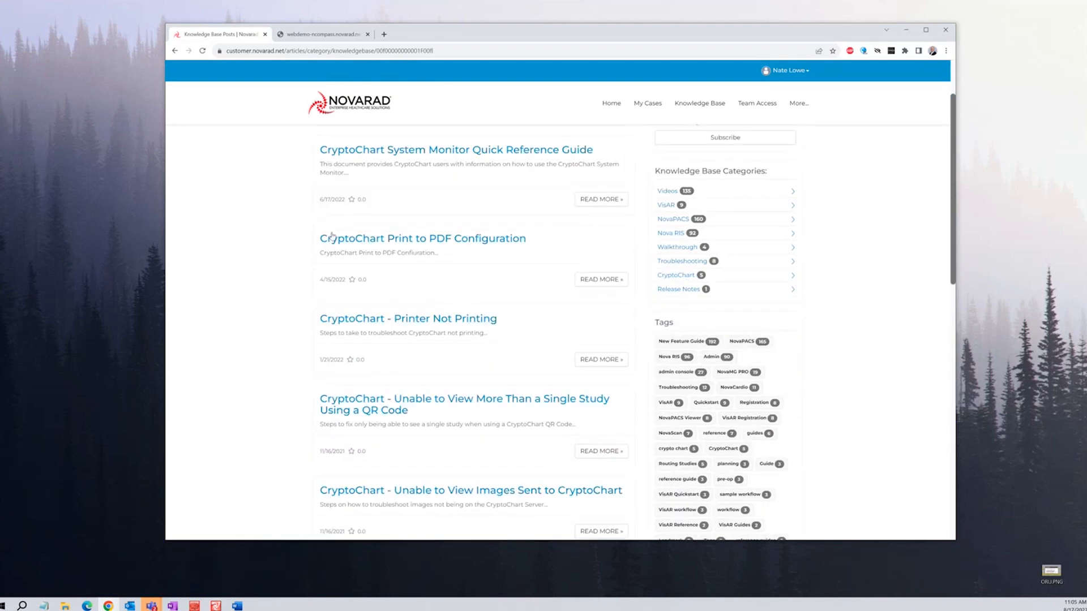
pyautogui.scroll(-2, 319, 243)
pyautogui.scroll(4, 318, 243)
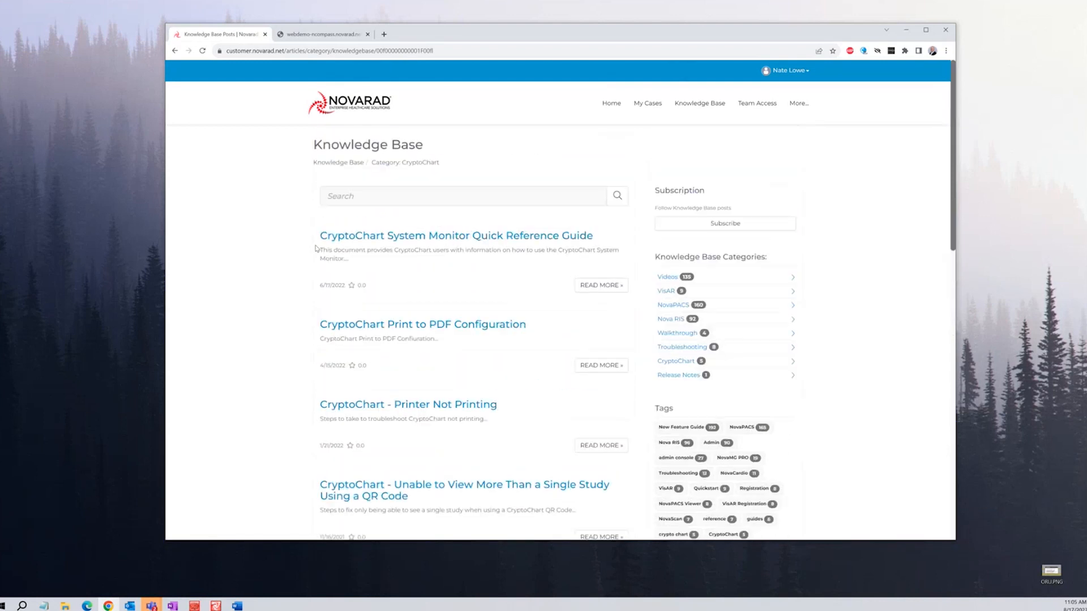
pyautogui.scroll(-6, 855, 311)
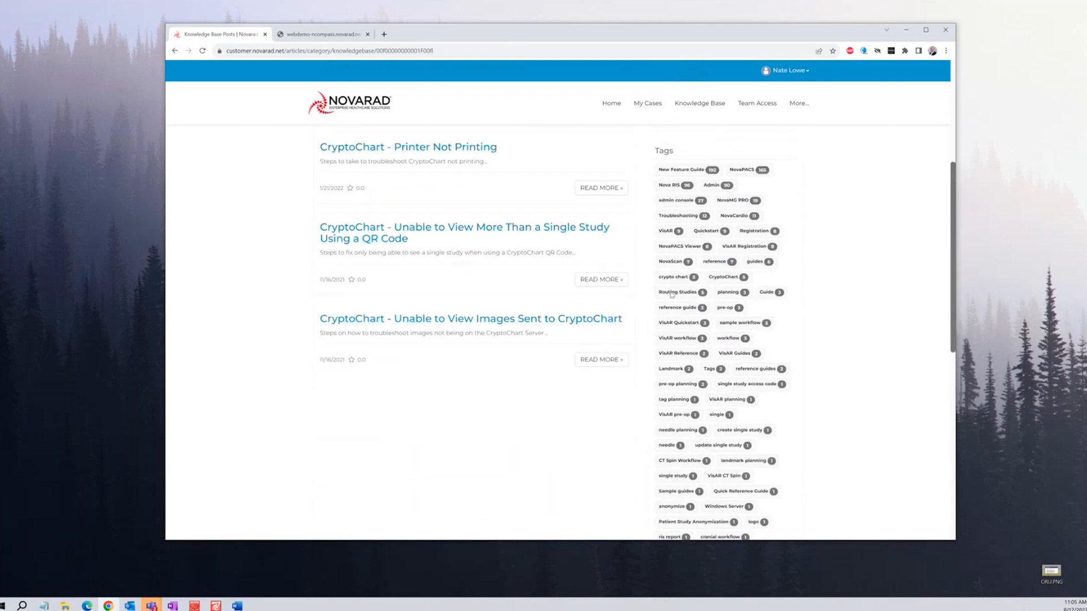
pyautogui.scroll(-1, 807, 417)
pyautogui.scroll(3, 807, 418)
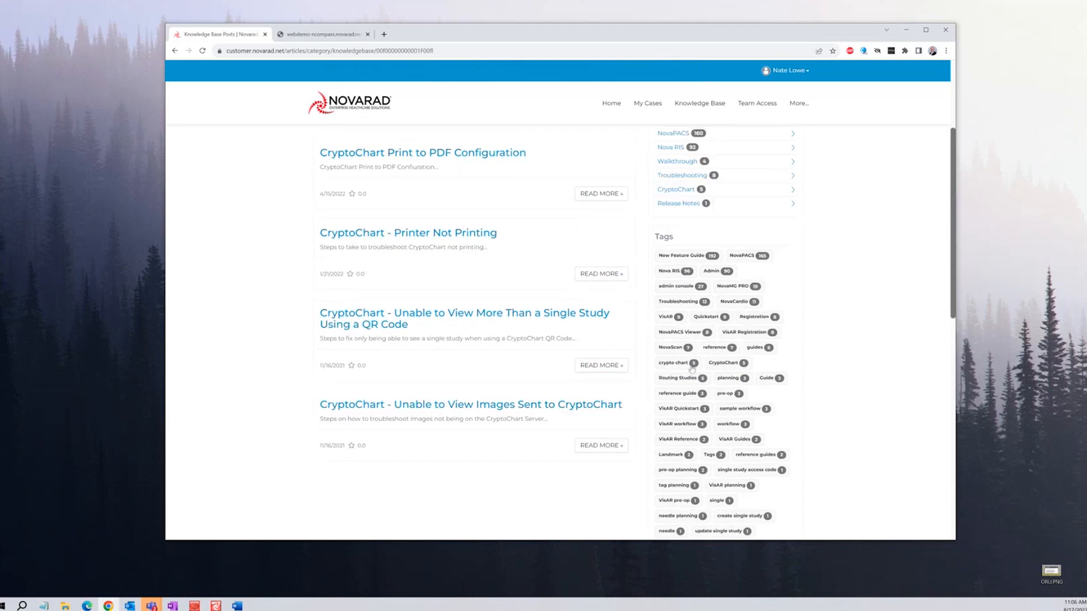
pyautogui.click(669, 347)
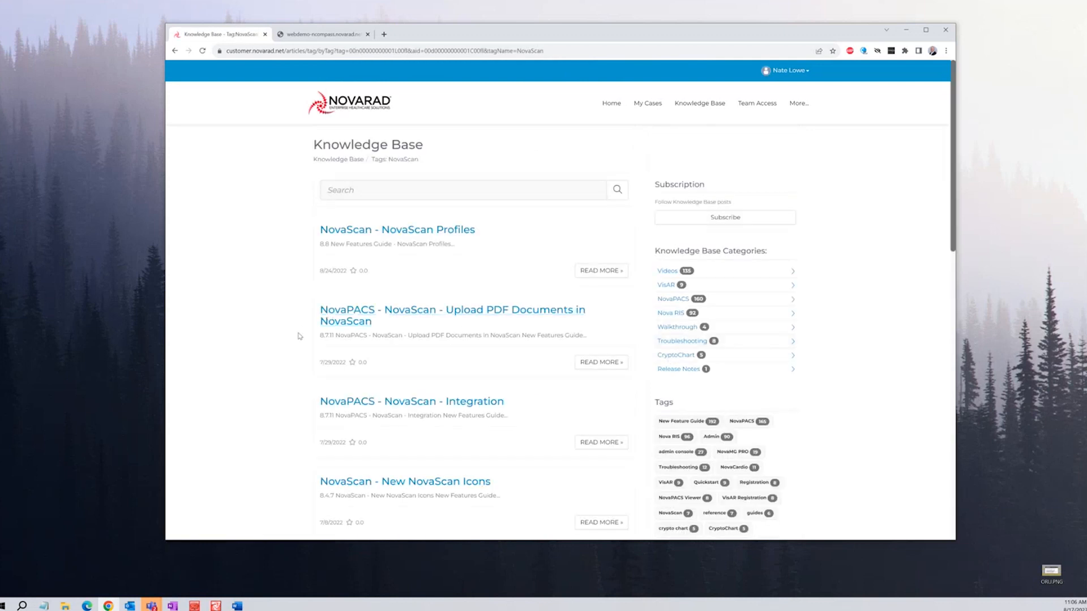
# Look through the NovaScan-tagged articles, then go back to the portal home page
pyautogui.scroll(-3, 300, 335)
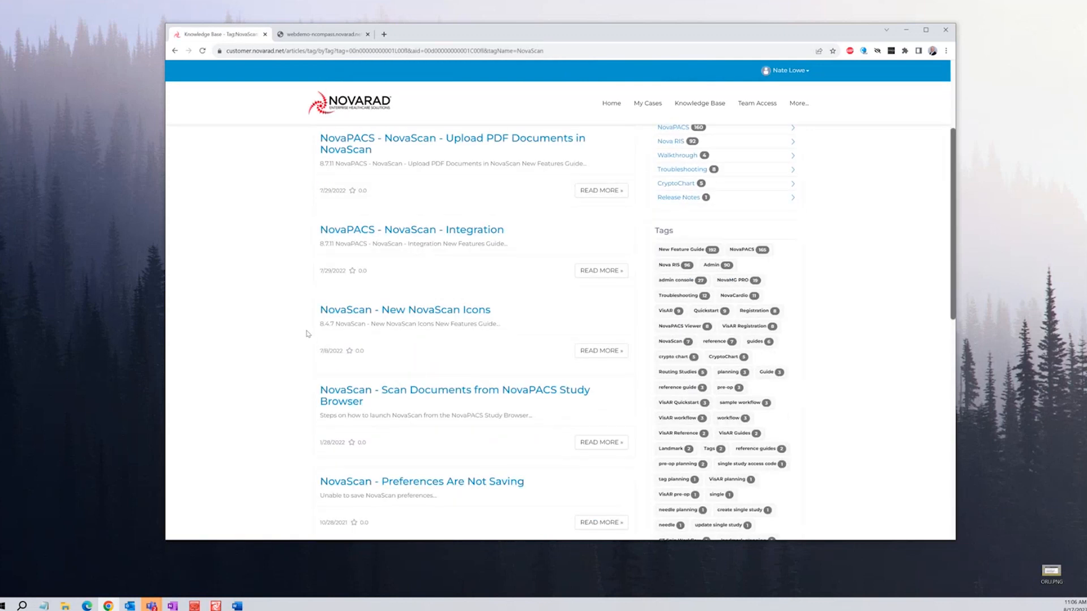
pyautogui.scroll(-1, 325, 347)
pyautogui.scroll(-2, 660, 366)
pyautogui.scroll(6, 376, 230)
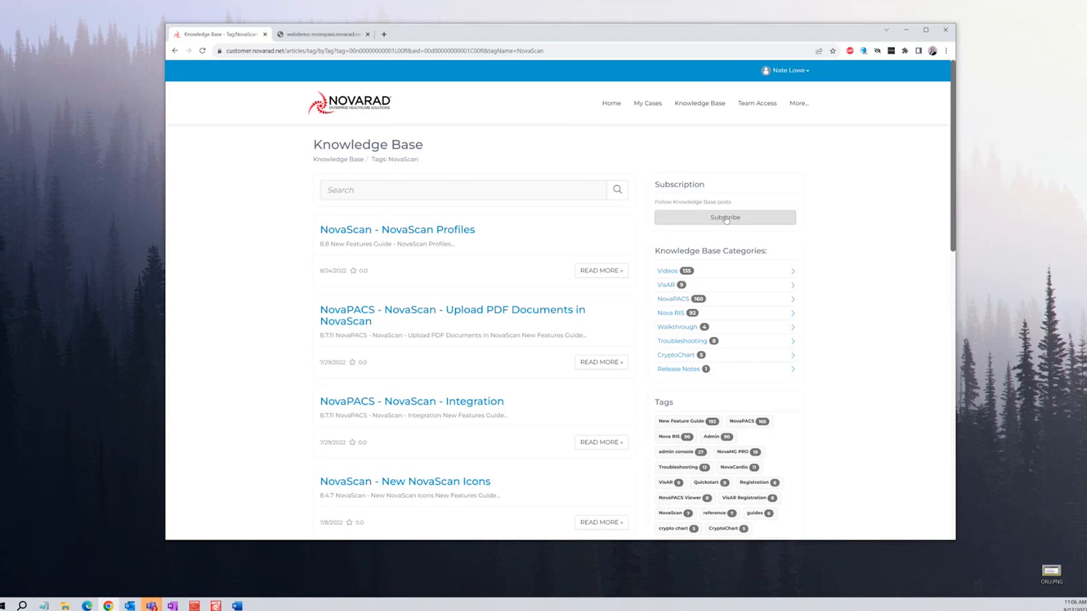
pyautogui.click(615, 105)
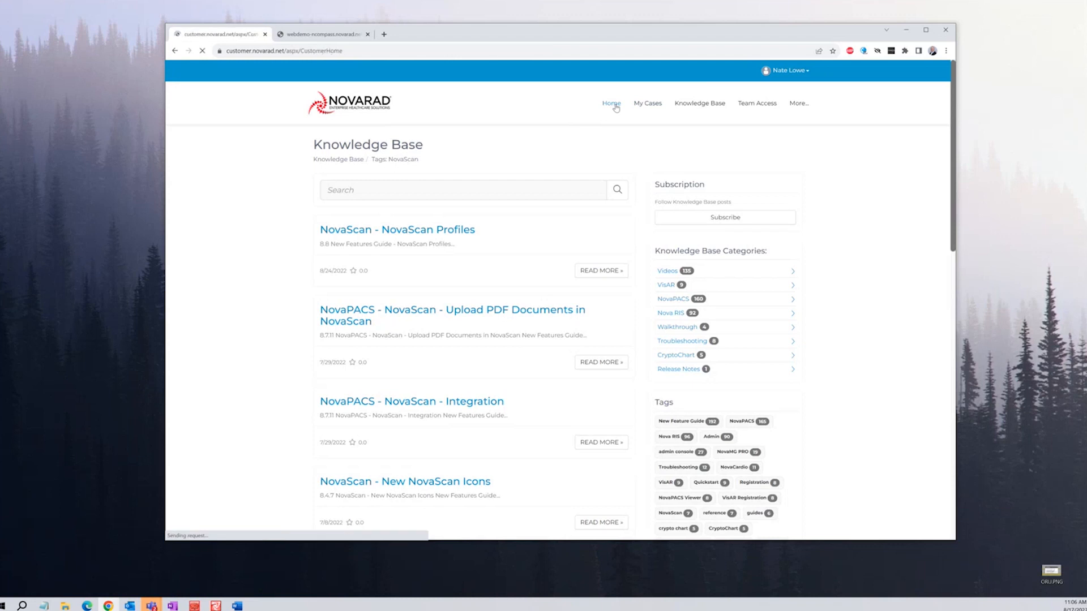
pyautogui.scroll(-2, 509, 283)
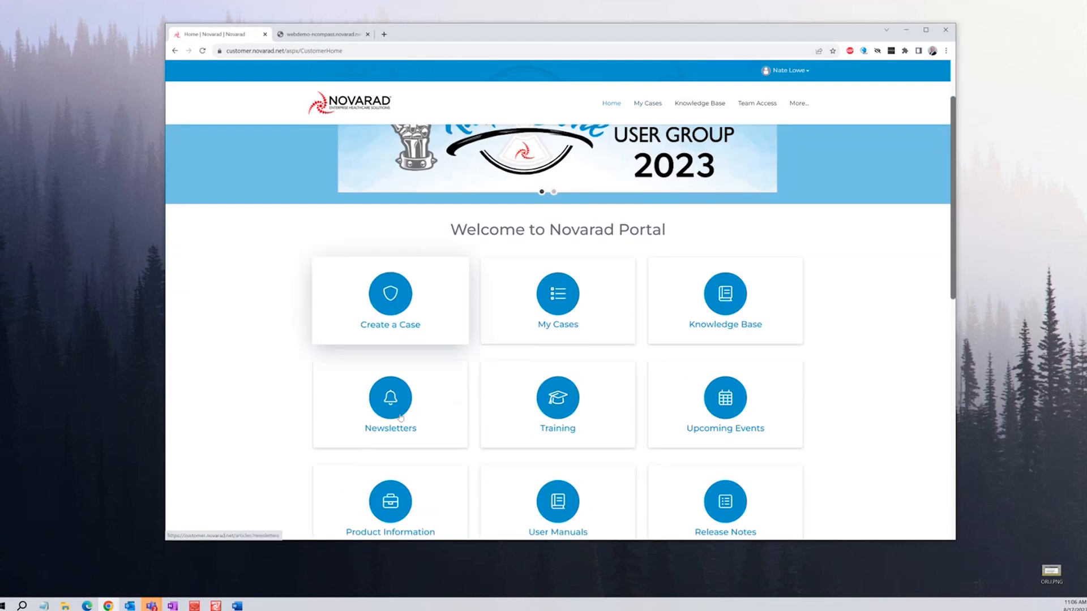
pyautogui.click(395, 420)
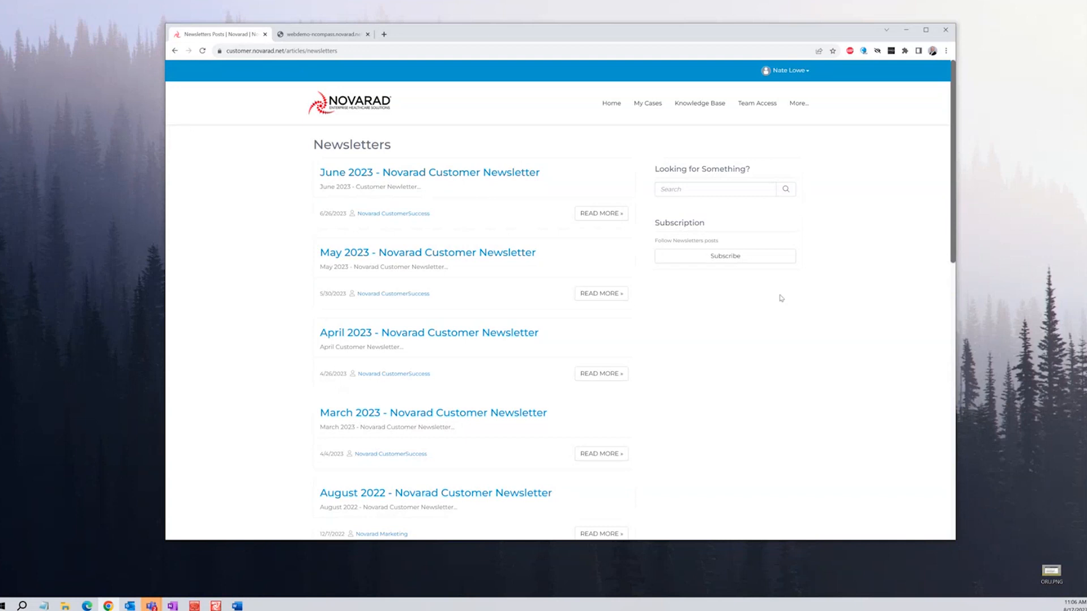
pyautogui.click(629, 373)
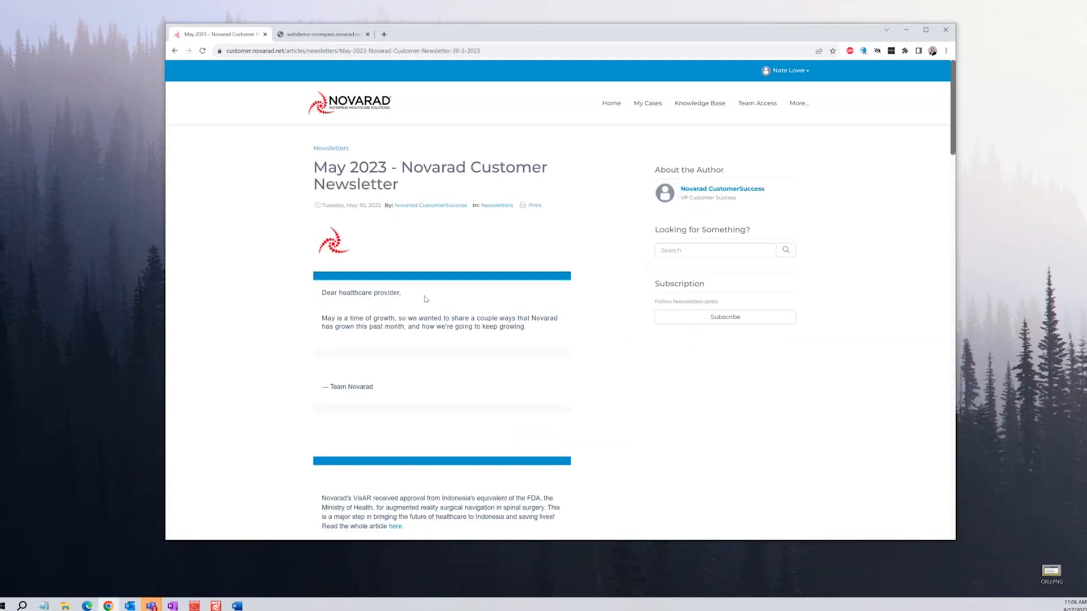
pyautogui.scroll(-2, 345, 293)
pyautogui.scroll(-7, 285, 292)
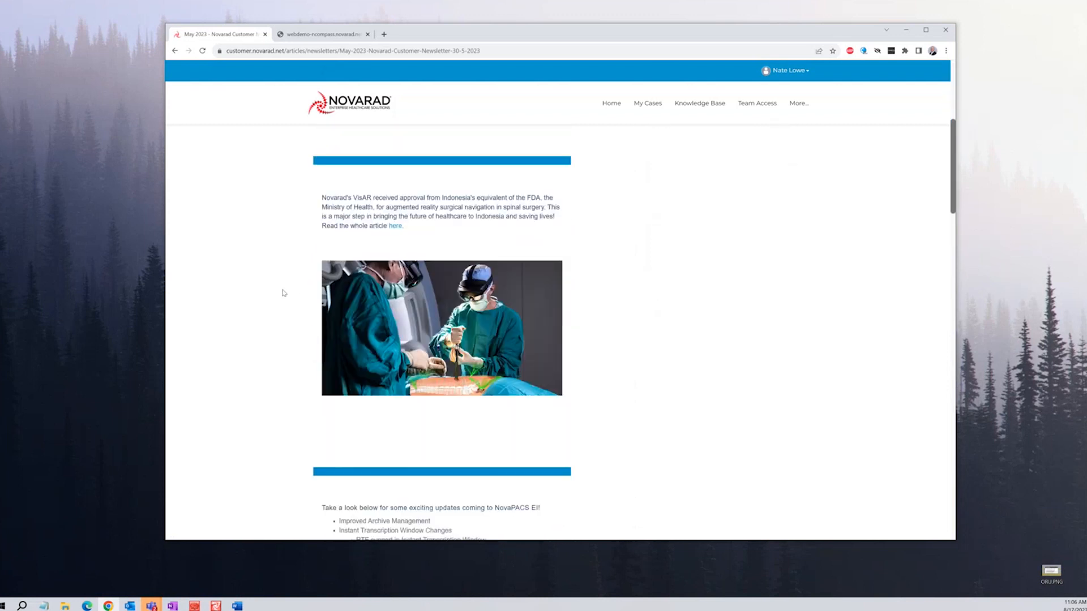
pyautogui.scroll(-10, 285, 292)
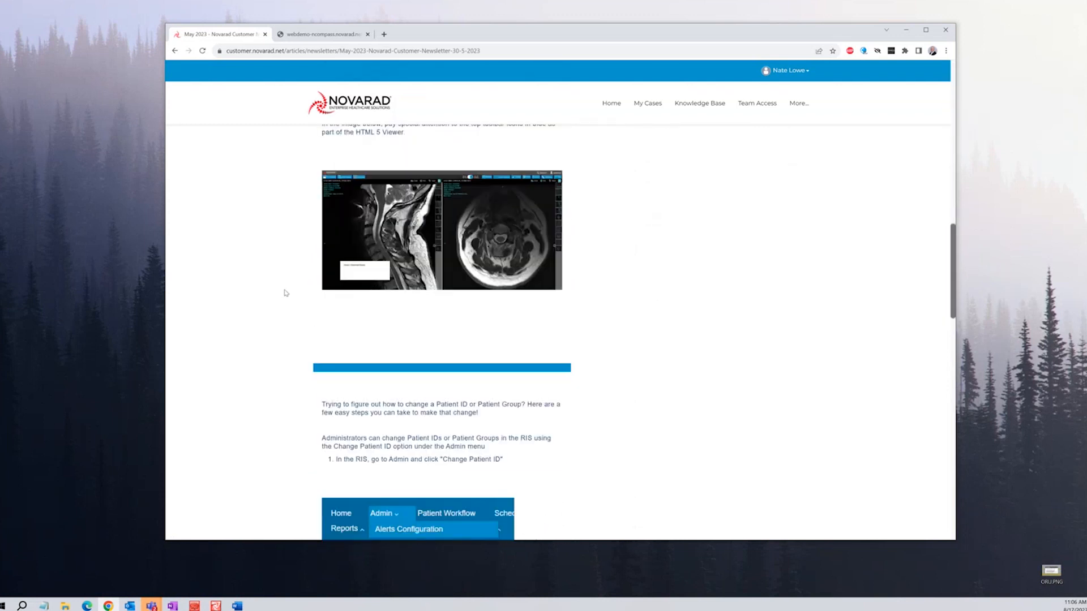
pyautogui.scroll(-6, 286, 293)
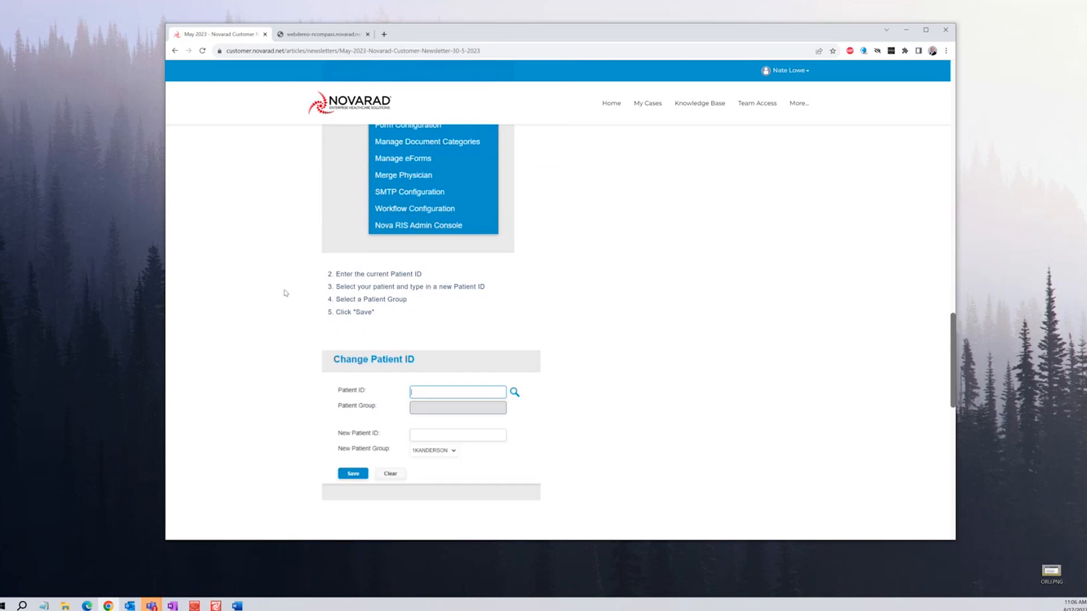
pyautogui.scroll(-5, 286, 293)
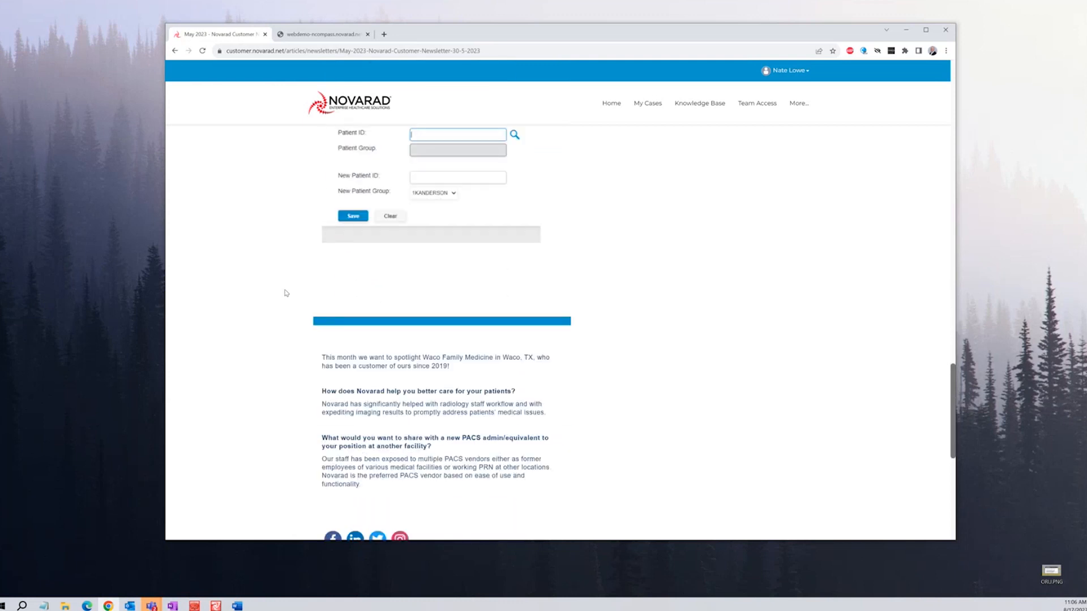
pyautogui.scroll(-4, 286, 293)
pyautogui.scroll(20, 292, 286)
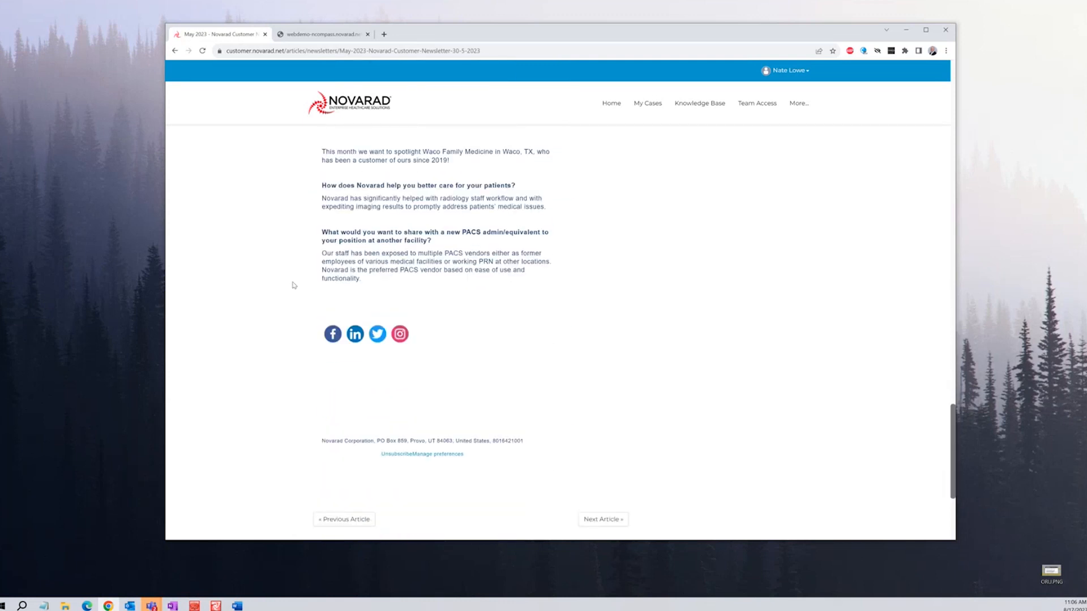
pyautogui.scroll(5, 549, 218)
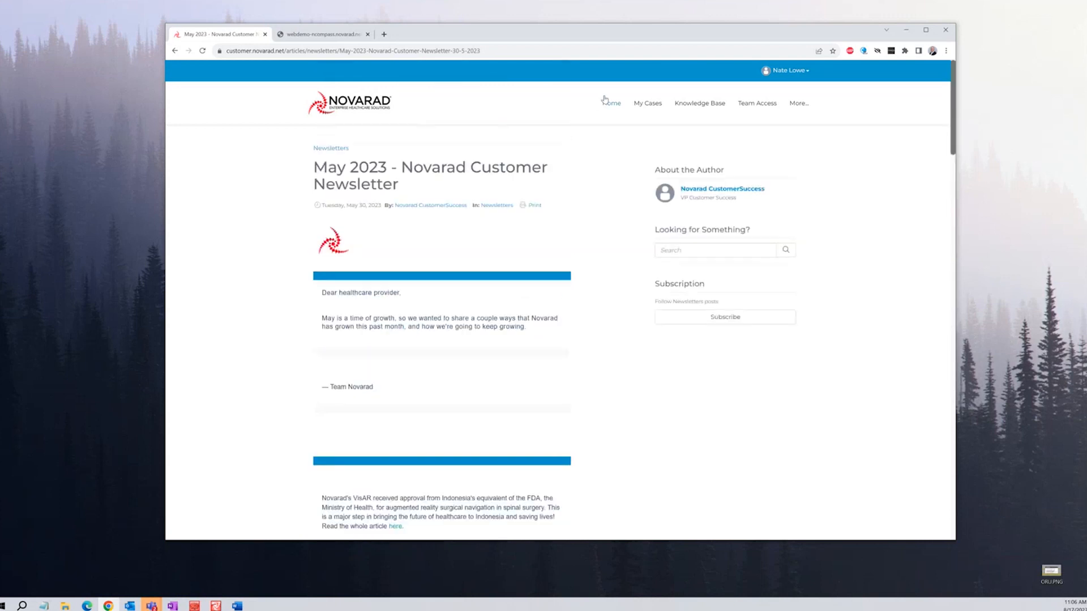
pyautogui.click(610, 104)
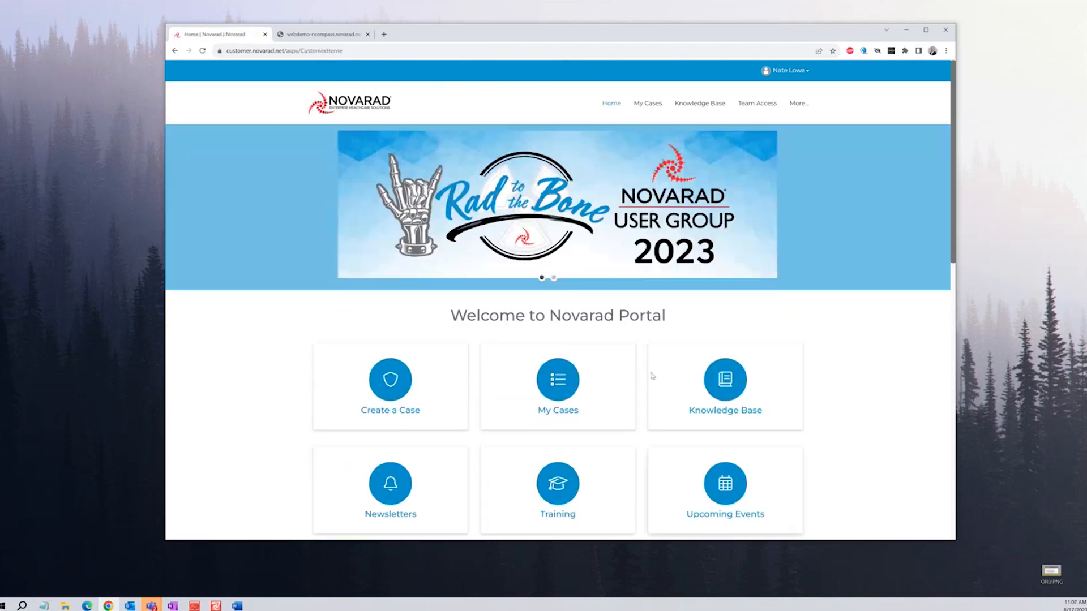
# View Upcoming Events (RAD to the Bone 2023 User Group), then open Product Information
pyautogui.scroll(-2, 871, 439)
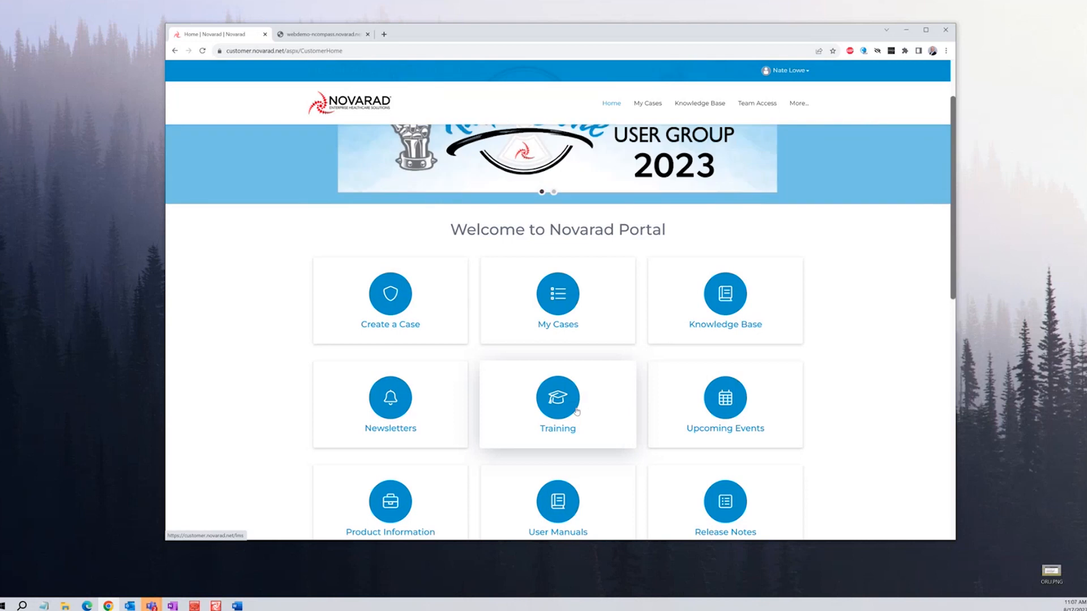
pyautogui.click(751, 418)
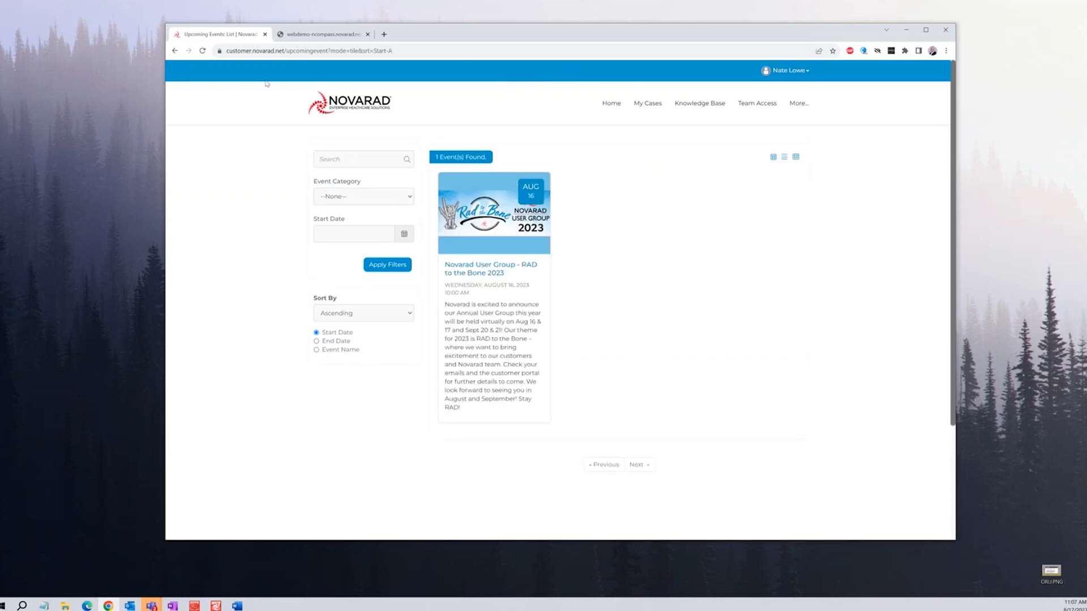
pyautogui.click(175, 51)
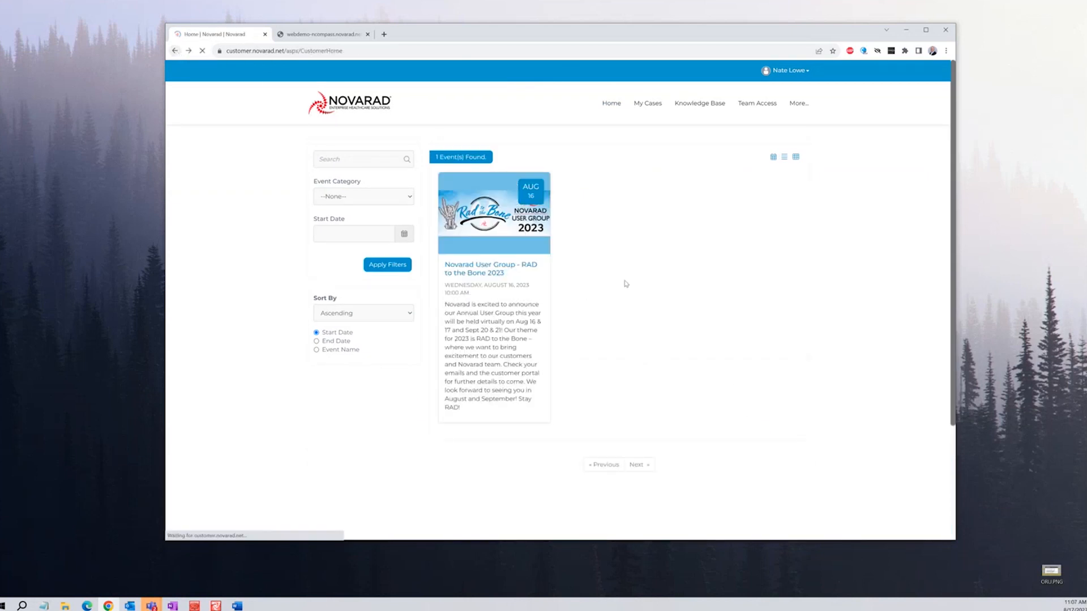
pyautogui.scroll(-2, 837, 354)
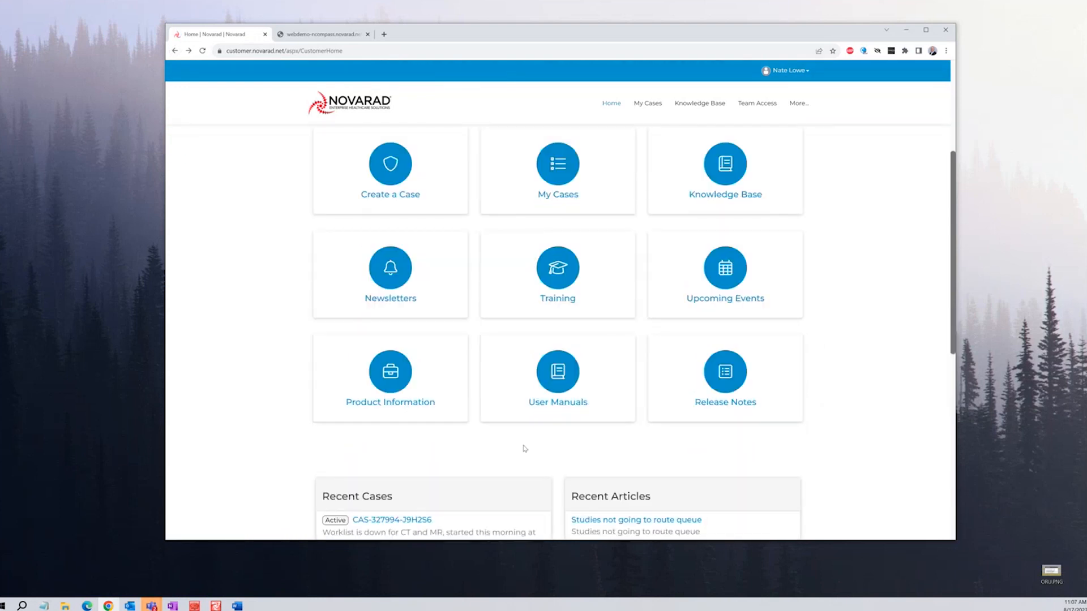
pyautogui.click(409, 382)
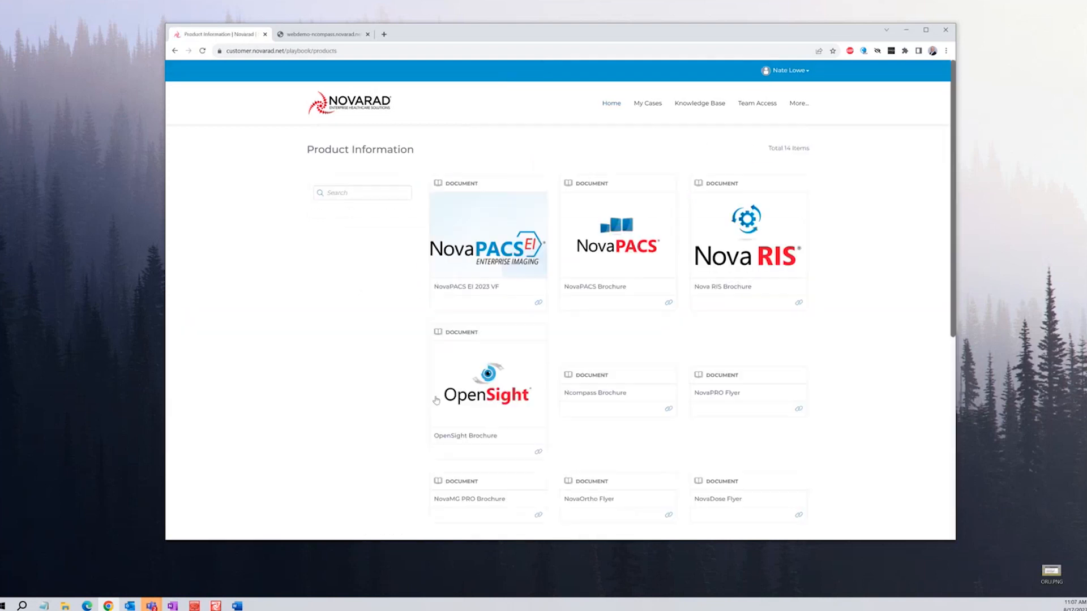
# Open the NovaDose Flyer 2020 v4 in a new tab, then return to the portal home page
pyautogui.scroll(-4, 391, 386)
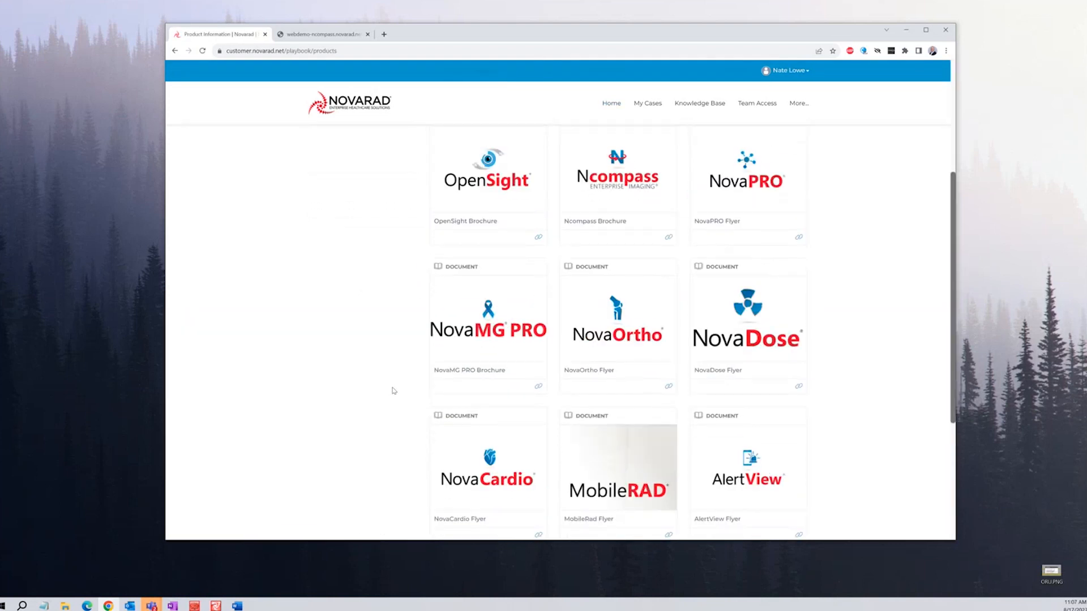
pyautogui.scroll(-3, 394, 391)
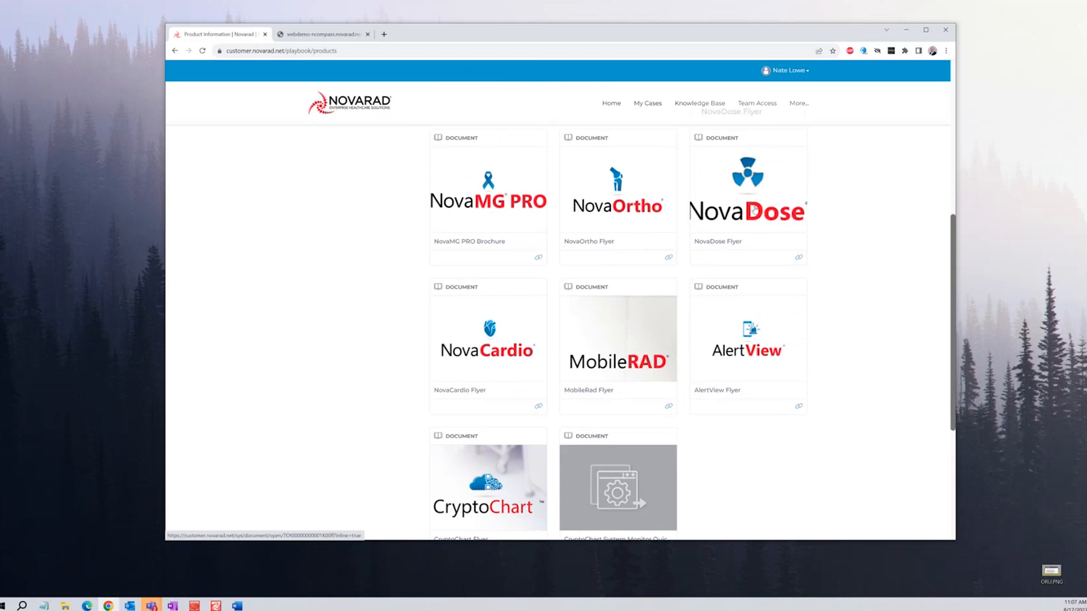
pyautogui.click(754, 210)
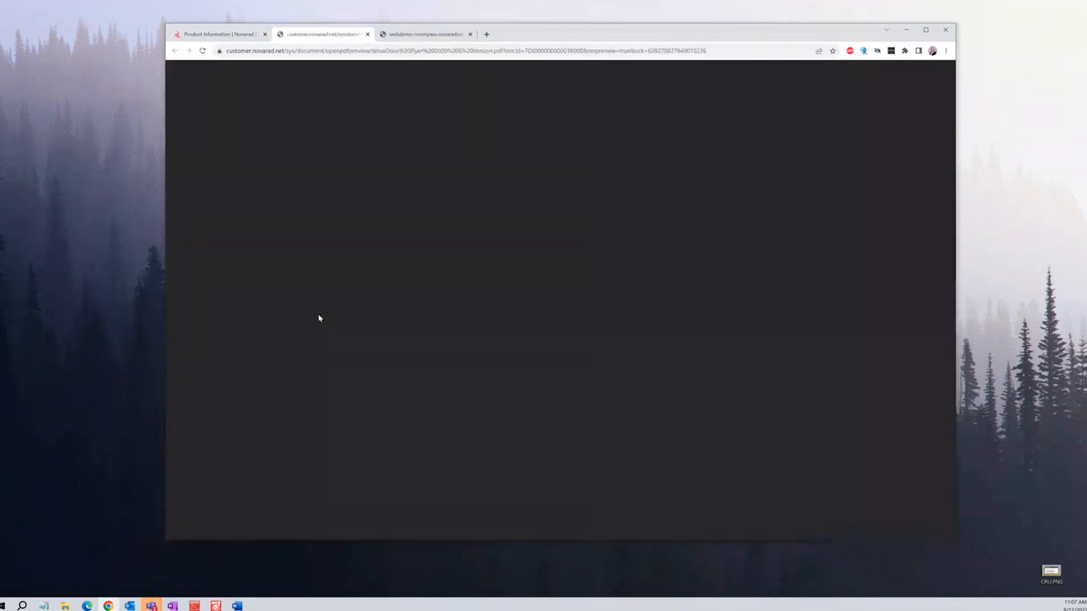
pyautogui.scroll(-3, 349, 344)
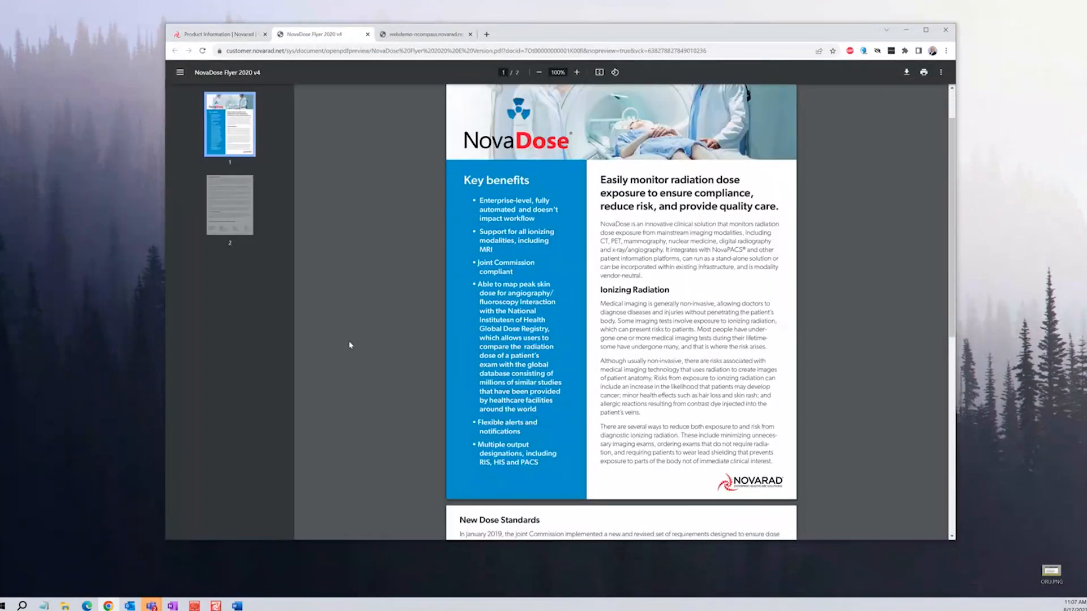
pyautogui.click(430, 33)
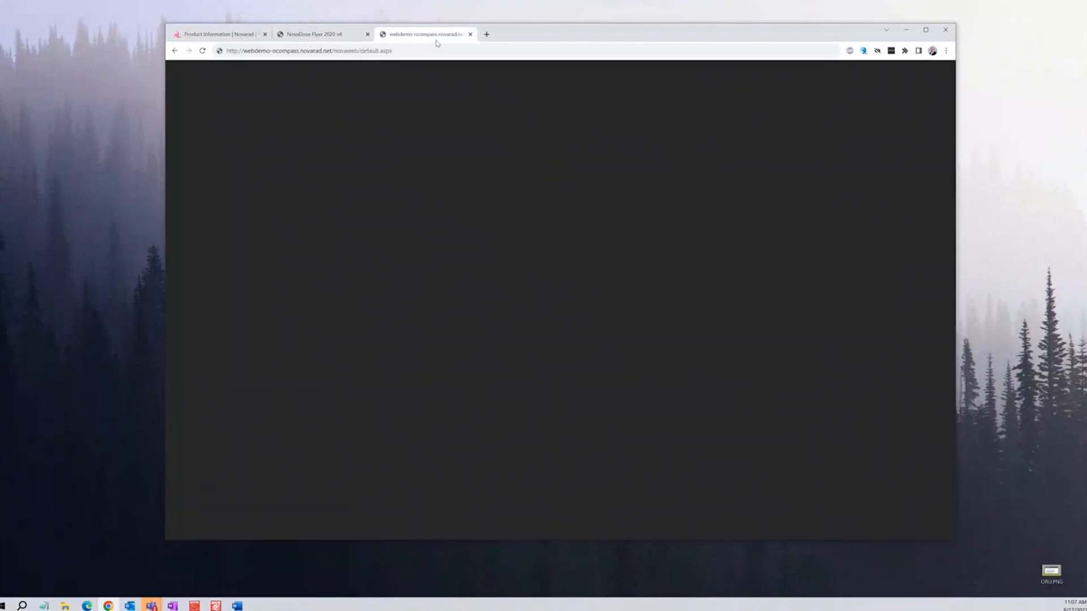
pyautogui.click(317, 34)
pyautogui.click(218, 35)
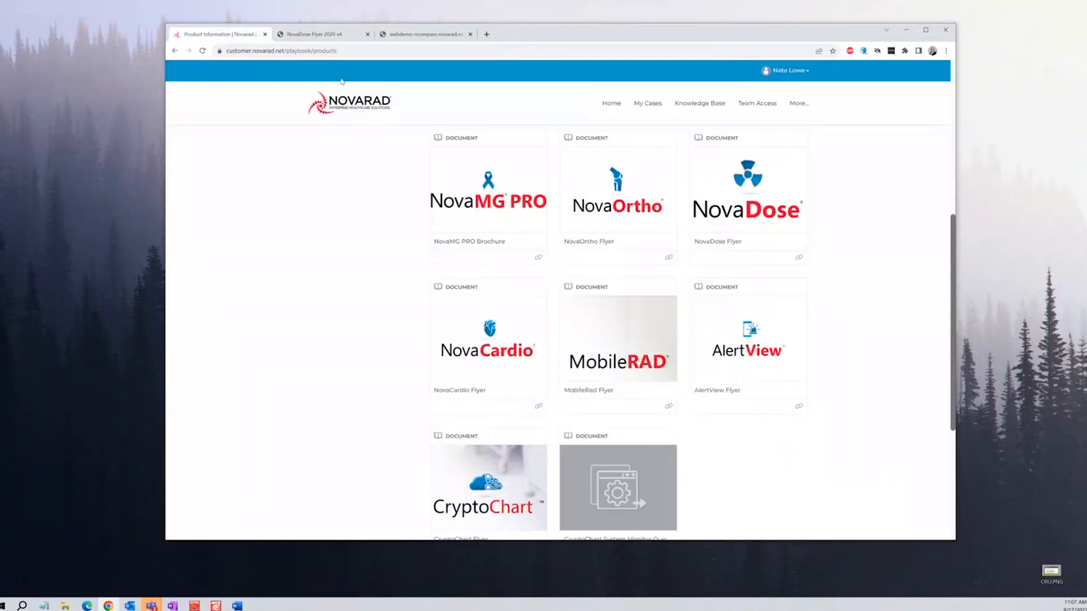
pyautogui.click(361, 106)
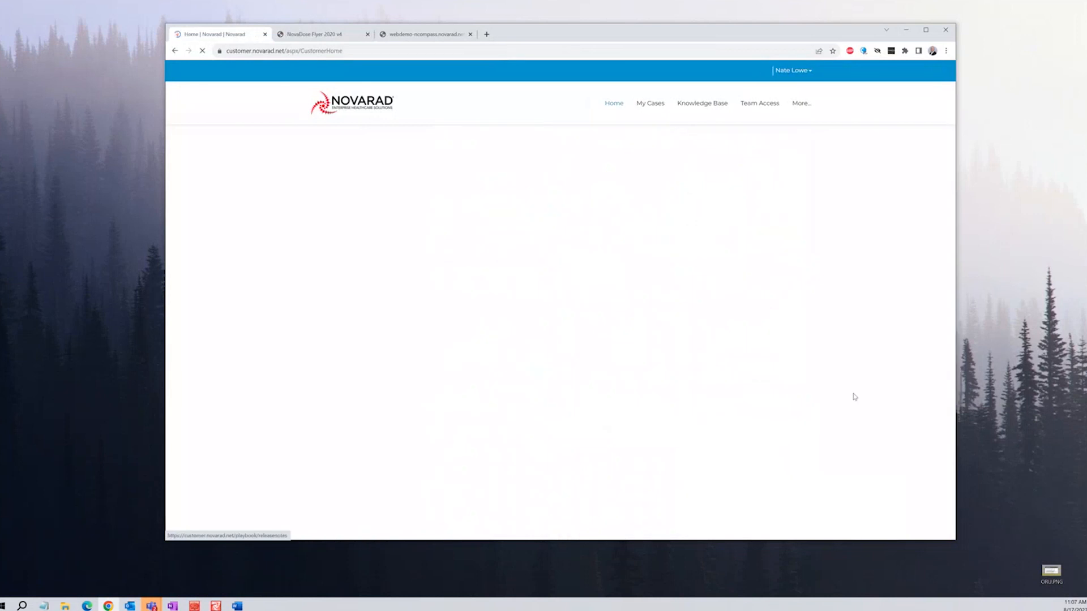
pyautogui.scroll(-4, 841, 390)
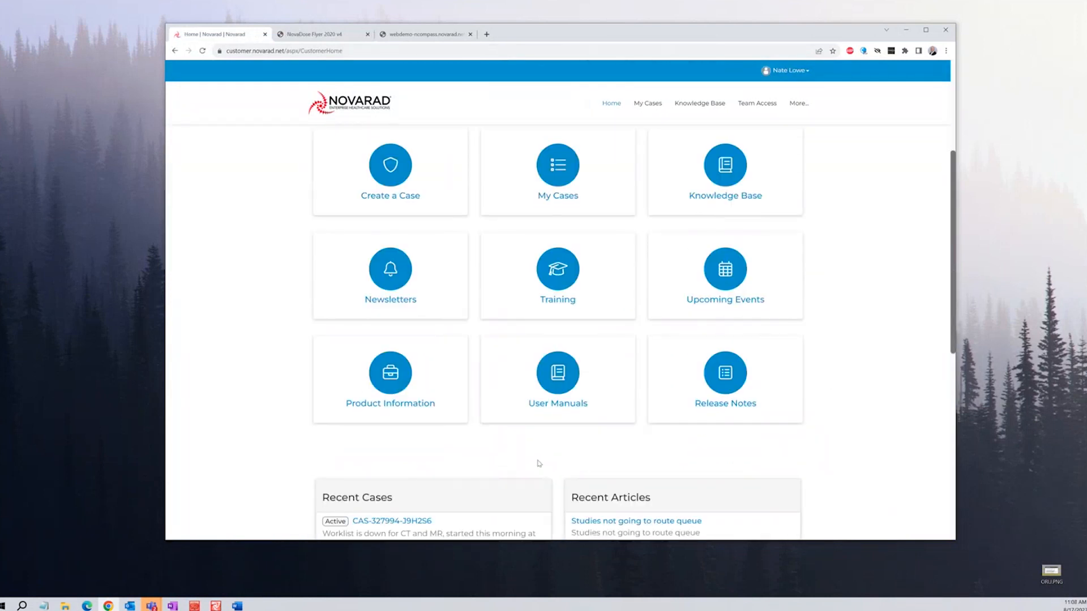
# Open the User Manuals library and the July 2022 NovaPACS Diagnostic Viewer manual PDF
pyautogui.click(559, 379)
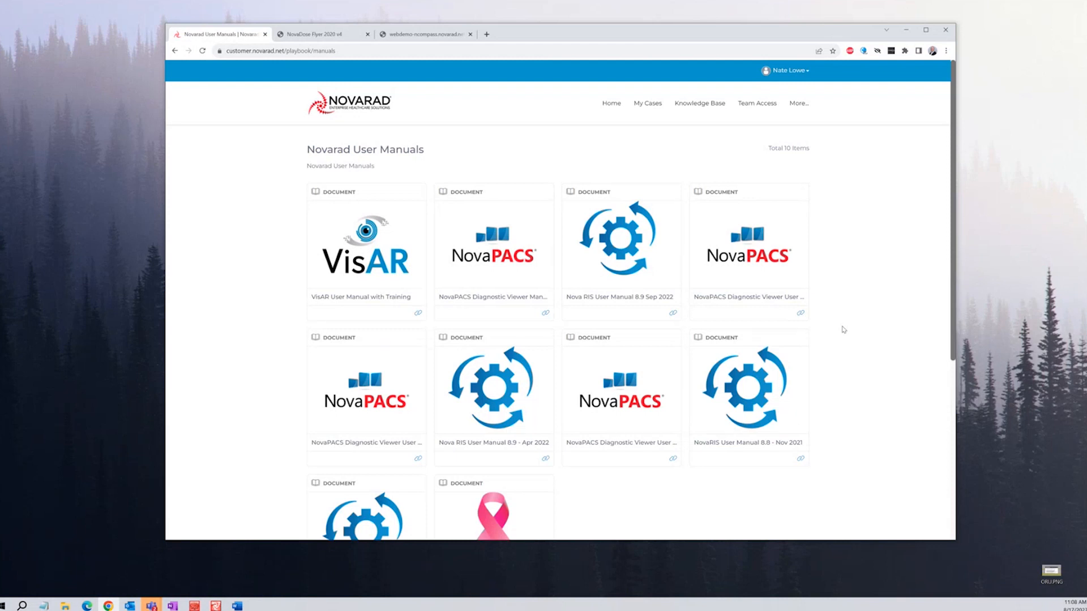
pyautogui.click(748, 251)
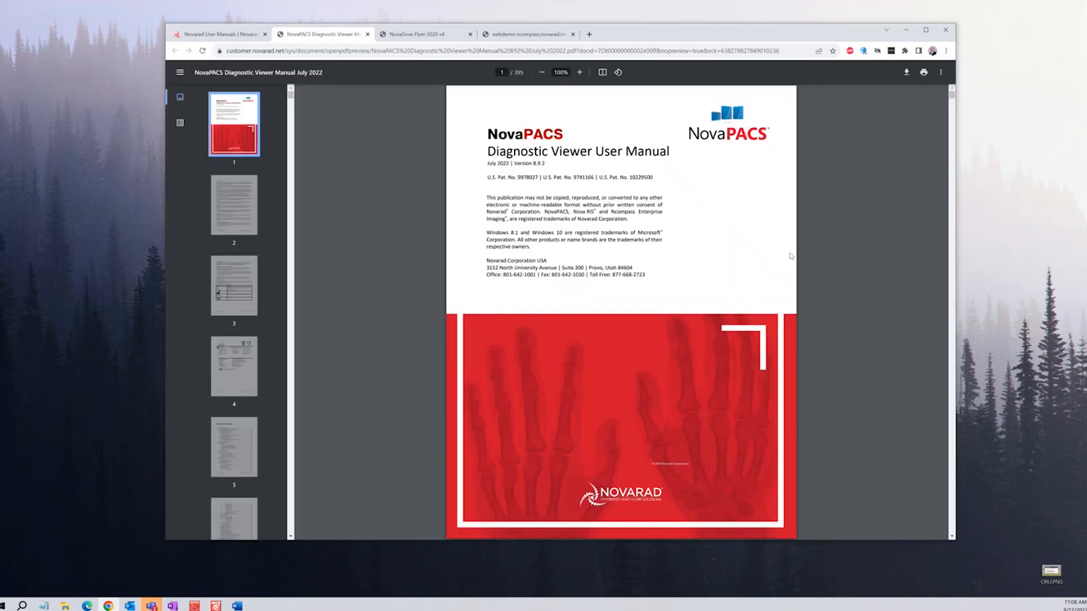
# Search the Diagnostic Viewer manual for 'image' and step through the matches
pyautogui.hotkey('ctrl', 'f')
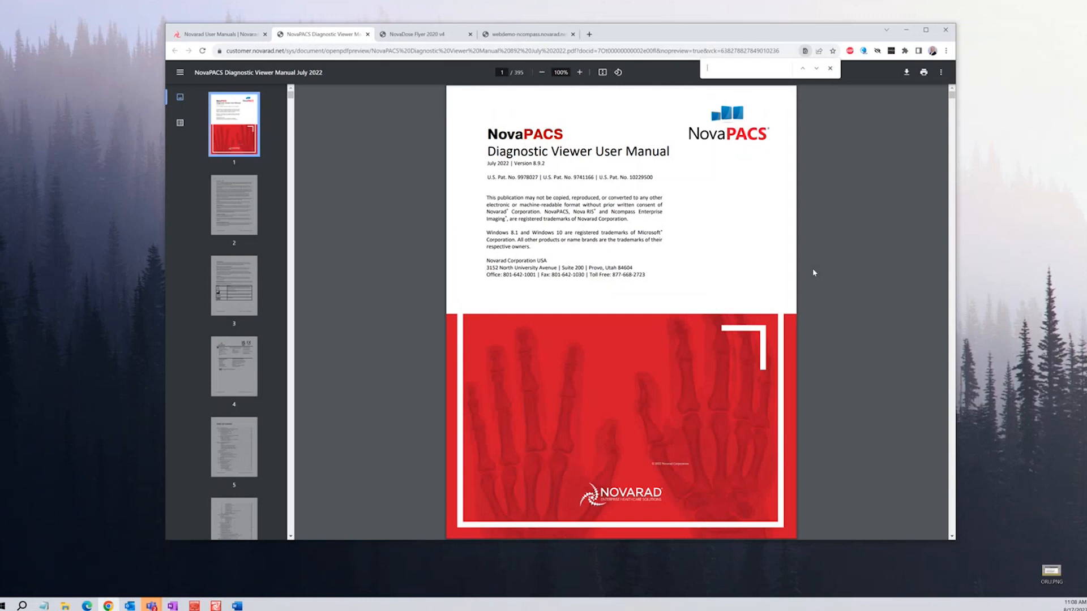
pyautogui.write('image')
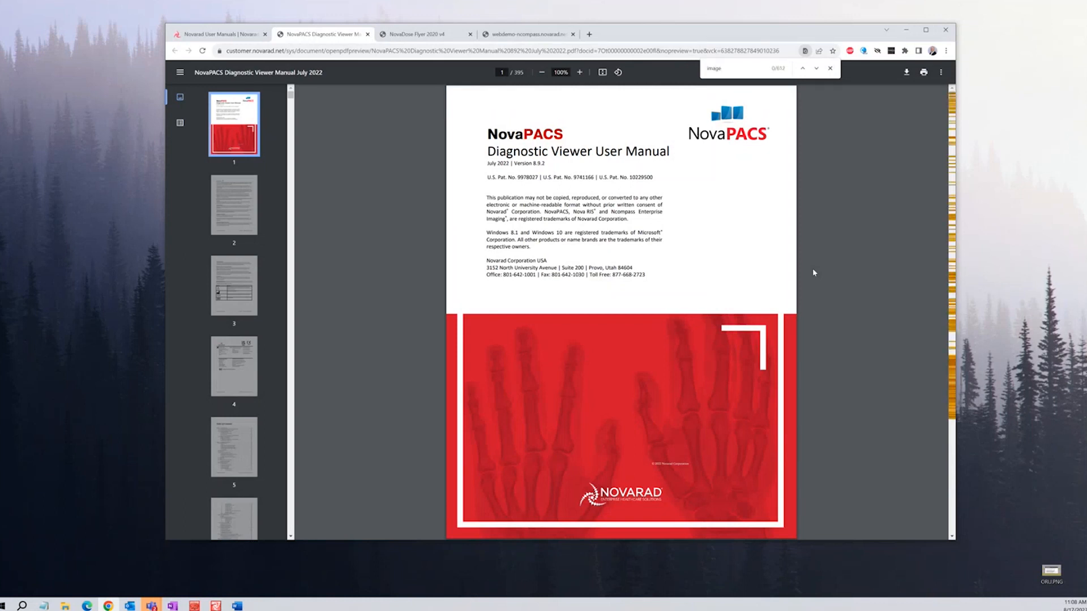
pyautogui.press('Return')
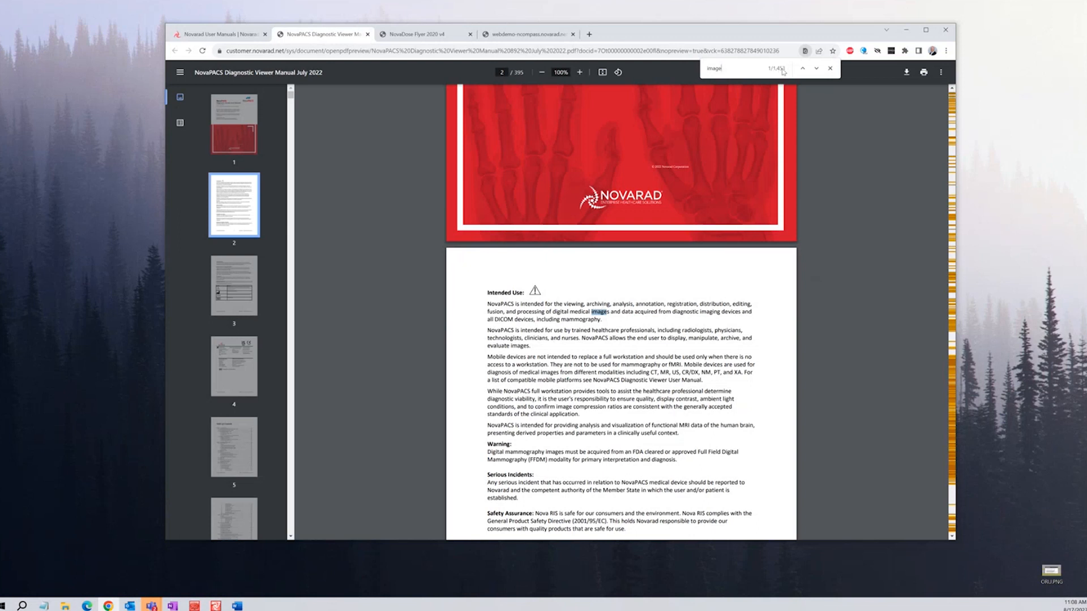
pyautogui.click(817, 69)
pyautogui.click(817, 69)
pyautogui.click(817, 69)
pyautogui.click(817, 69)
pyautogui.click(817, 69)
pyautogui.click(817, 69)
pyautogui.moveTo(287, 99); pyautogui.dragTo(295, 421)
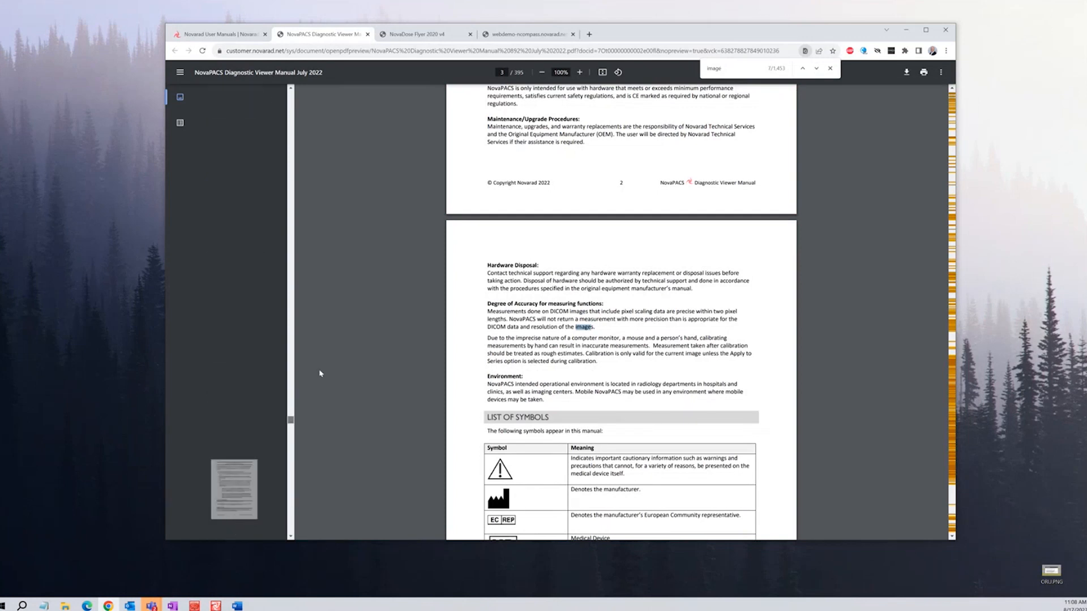
# Close the find bar and the manual tab, returning to the portal home page
pyautogui.click(829, 69)
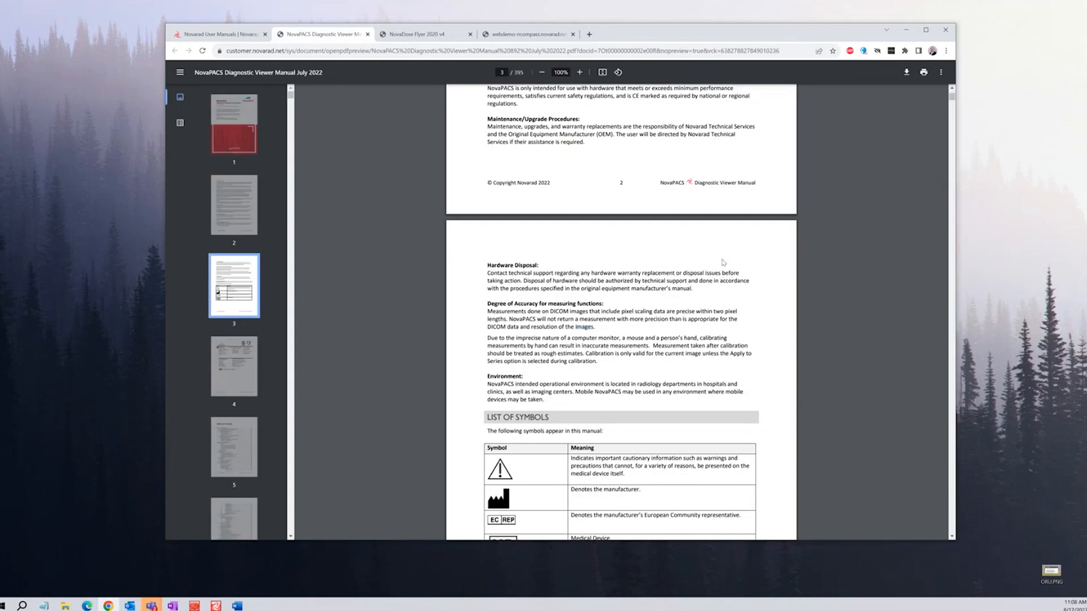
pyautogui.click(367, 34)
pyautogui.click(358, 115)
# Open the Product Release Notes library and scroll down to the NovaPACS cards
pyautogui.scroll(-2, 872, 373)
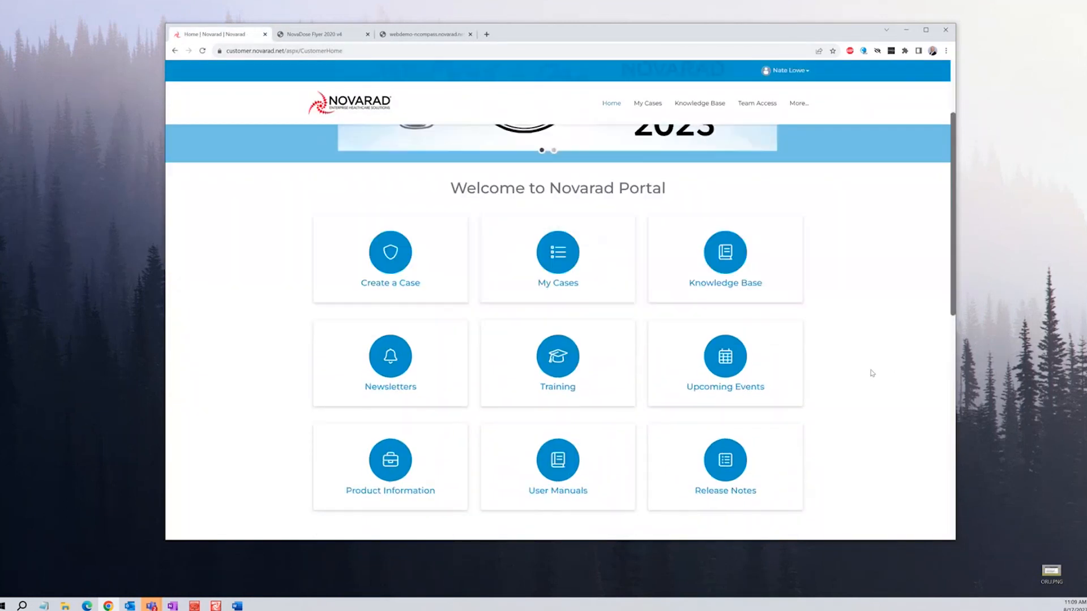
pyautogui.scroll(-1, 872, 373)
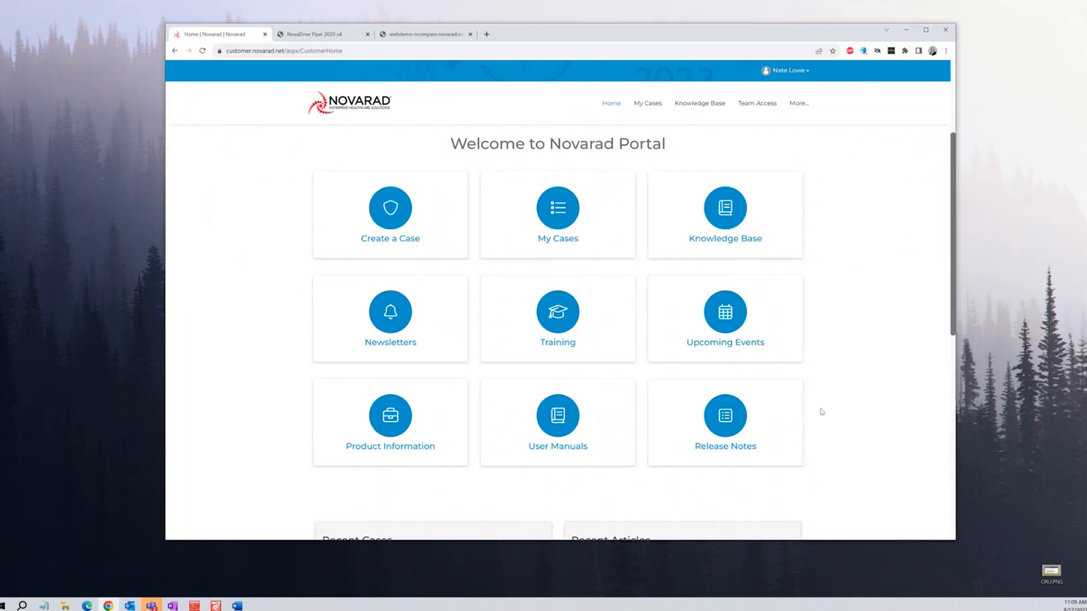
pyautogui.click(755, 422)
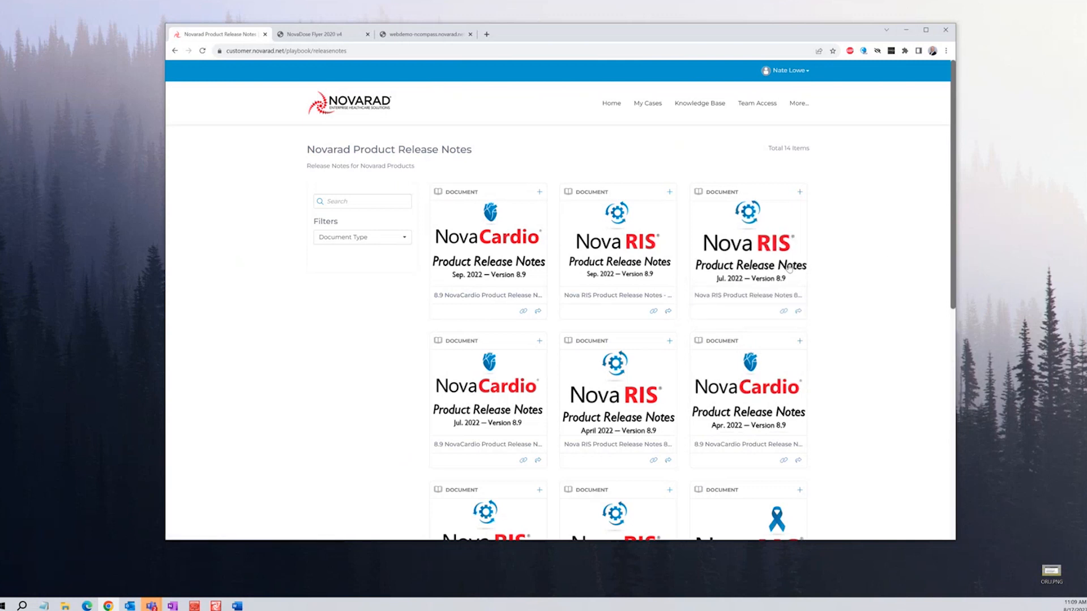
pyautogui.scroll(-7, 676, 374)
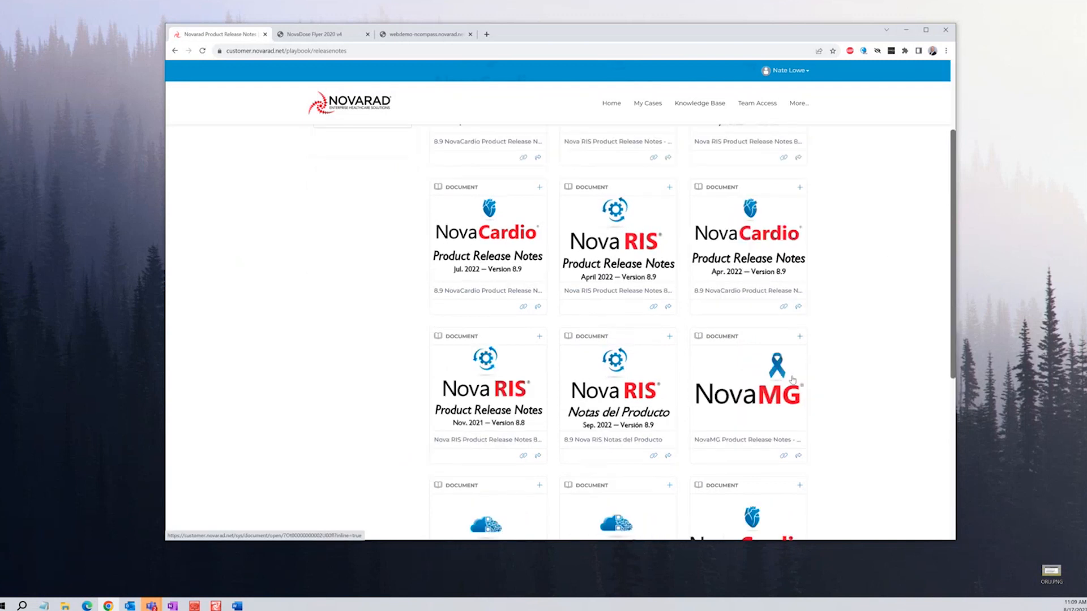
pyautogui.scroll(-2, 813, 386)
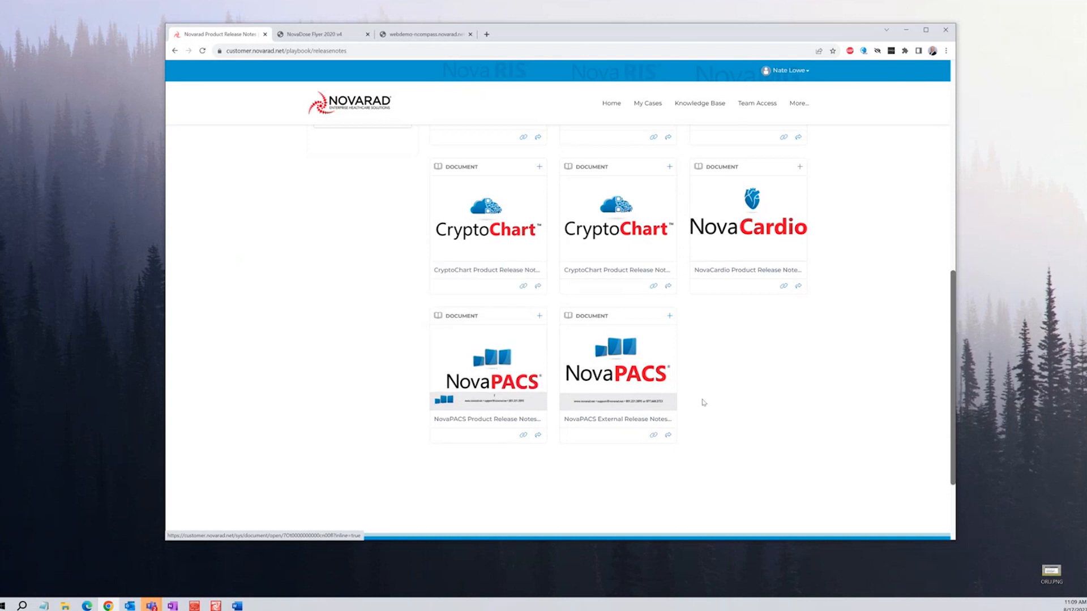
# Read the NovaPACS 8.10.2 Release Notes PDF to its page 7 contents, then return to the list
pyautogui.click(515, 377)
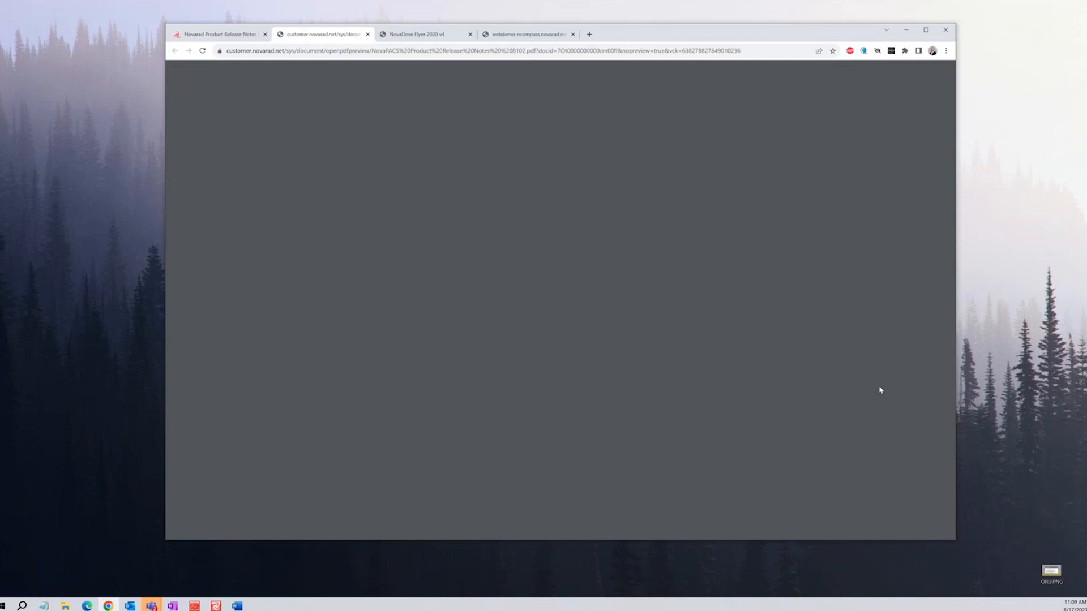
pyautogui.scroll(-5, 824, 355)
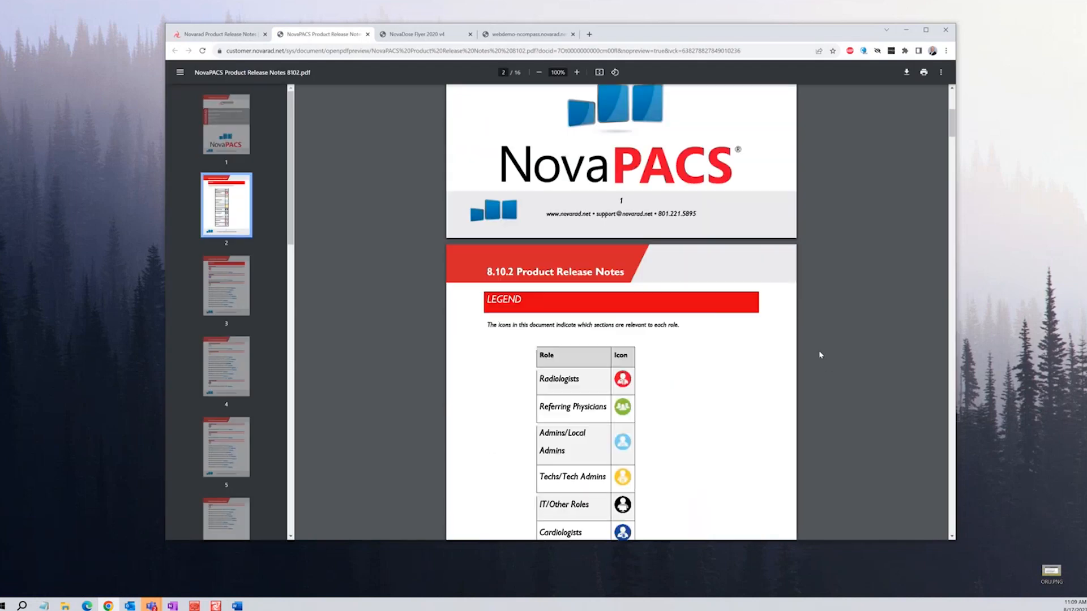
pyautogui.scroll(-3, 821, 355)
pyautogui.scroll(-8, 818, 355)
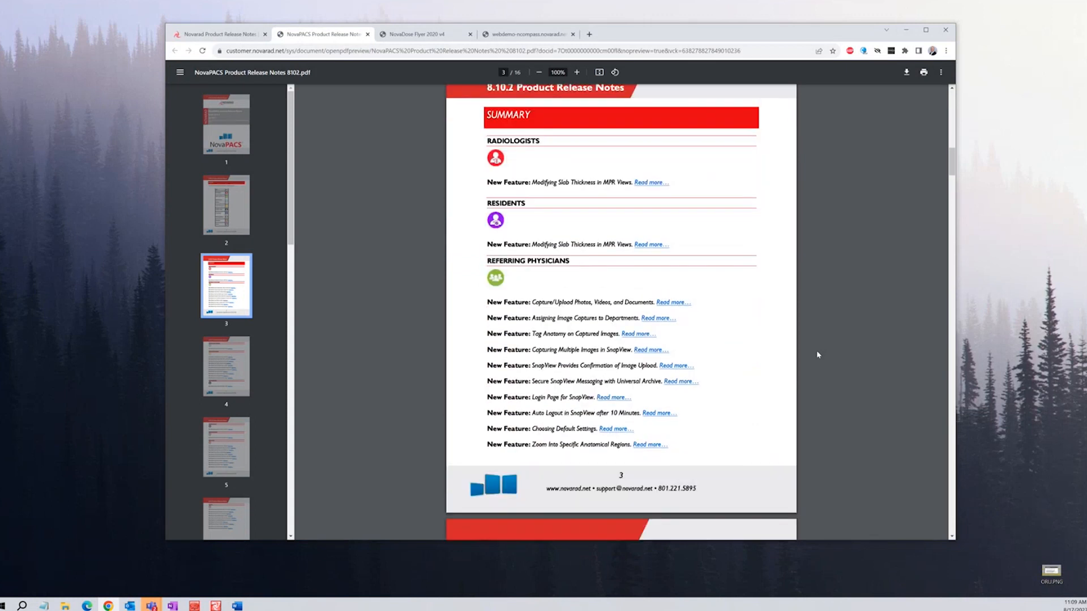
pyautogui.scroll(-5, 815, 353)
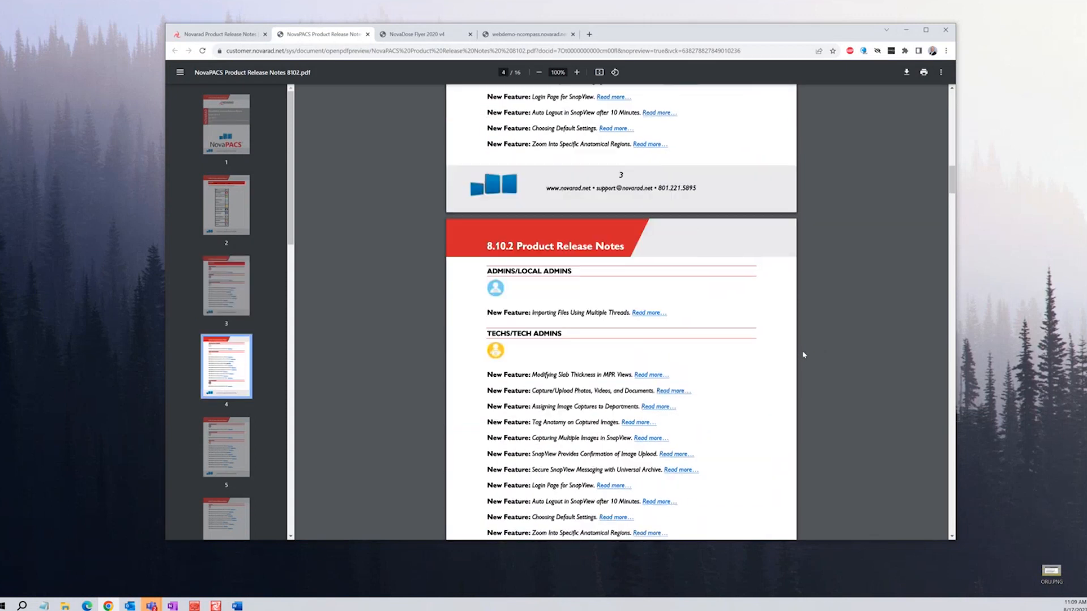
pyautogui.scroll(-3, 803, 355)
pyautogui.scroll(-8, 803, 355)
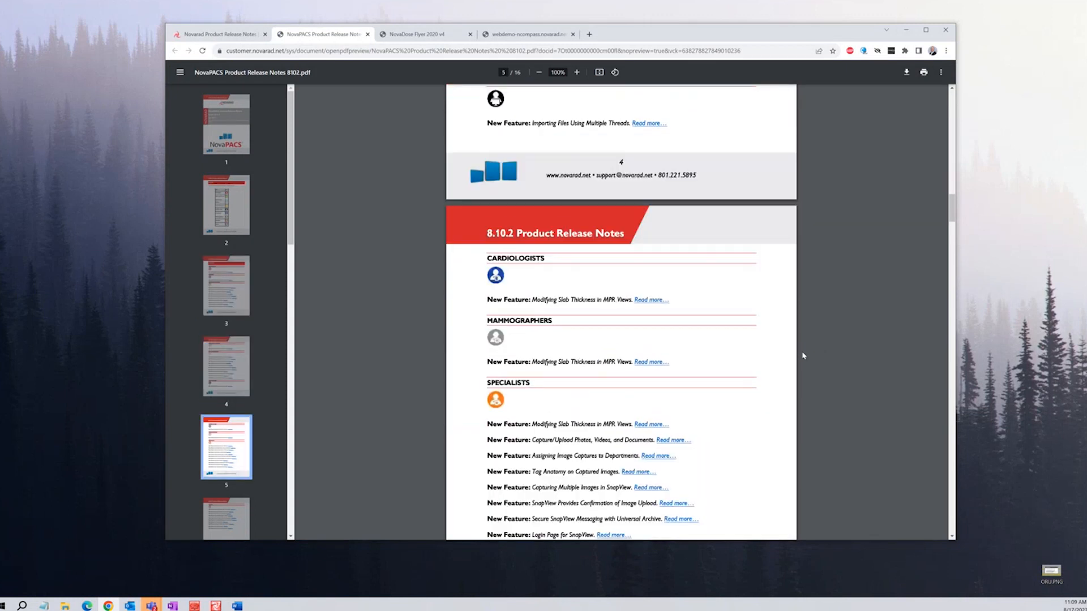
pyautogui.scroll(-13, 803, 355)
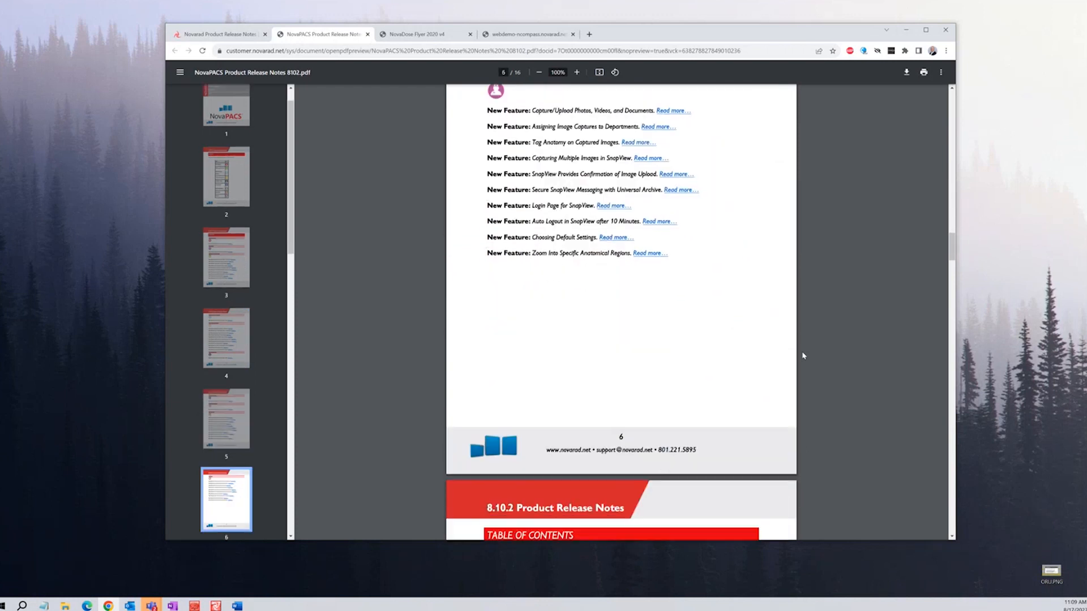
pyautogui.scroll(-3, 803, 355)
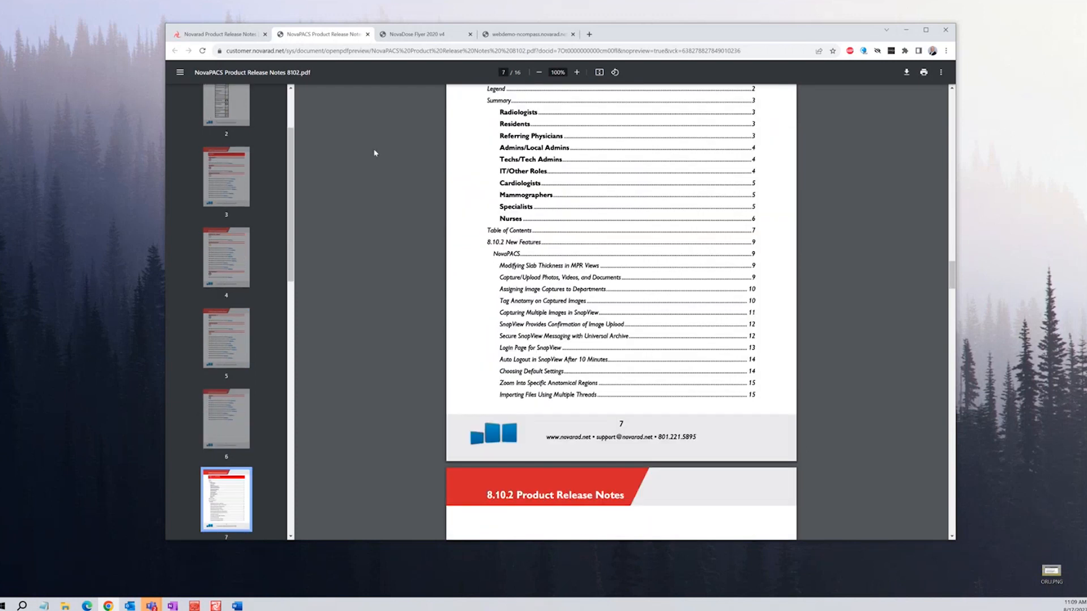
pyautogui.click(218, 34)
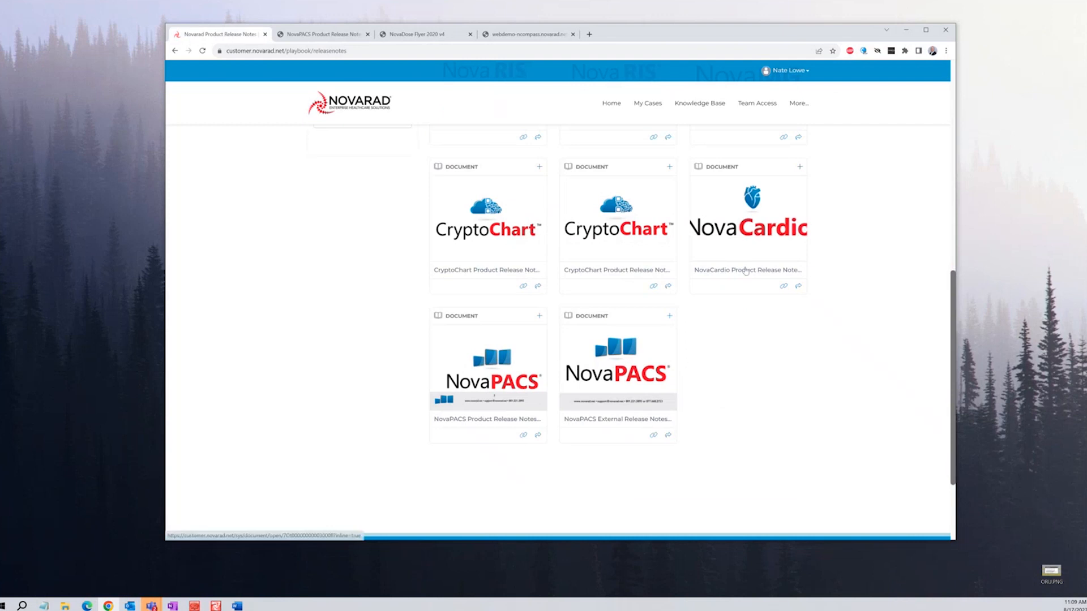
# Return to the portal home, scroll down to Recent Cases, then back up to the Welcome banner
pyautogui.click(374, 110)
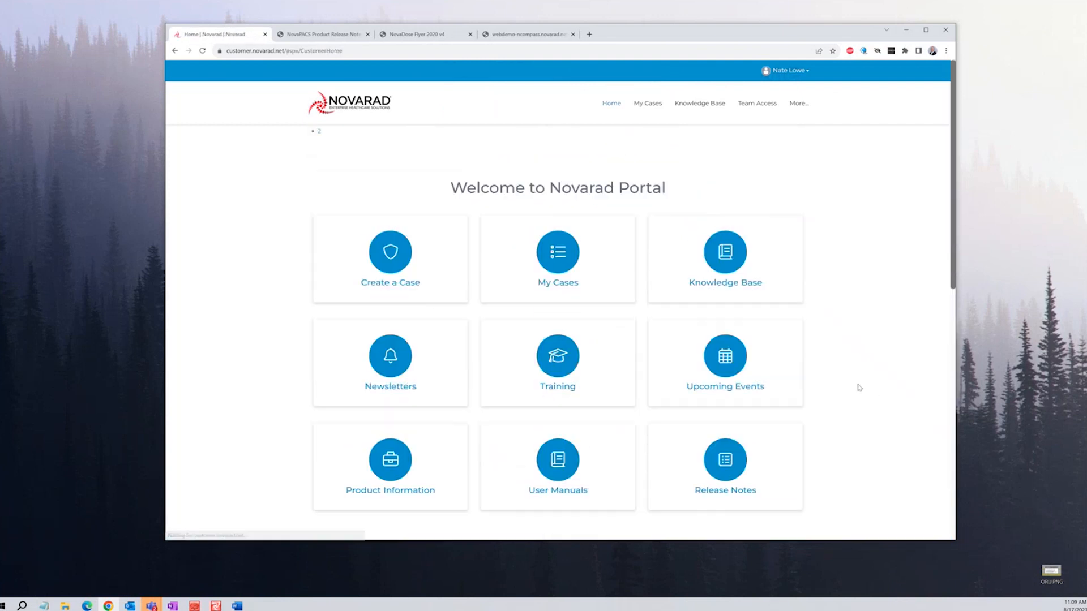
pyautogui.scroll(-7, 844, 394)
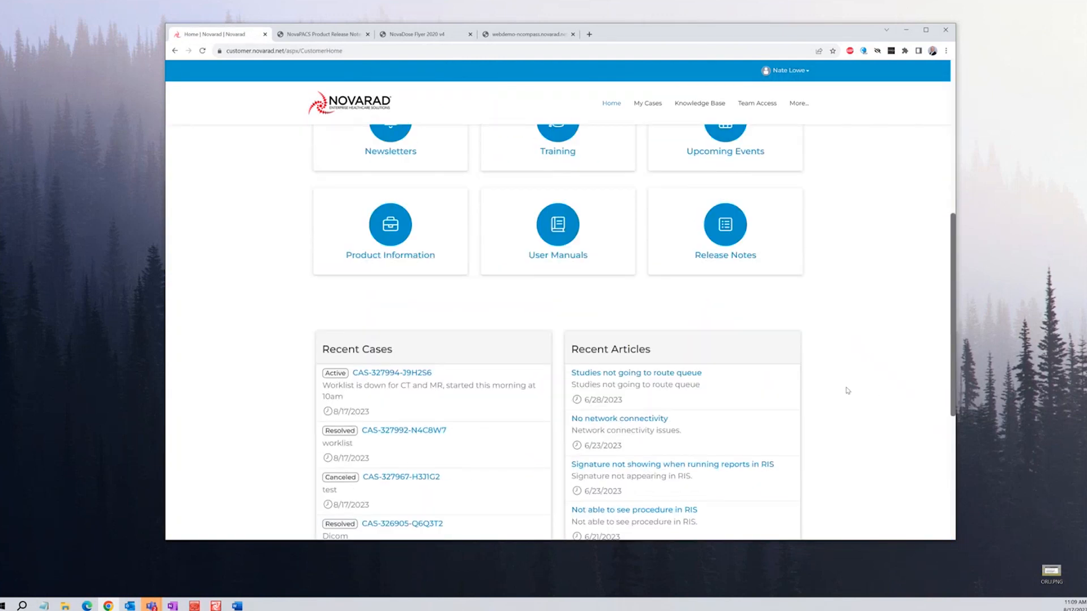
pyautogui.scroll(-2, 856, 389)
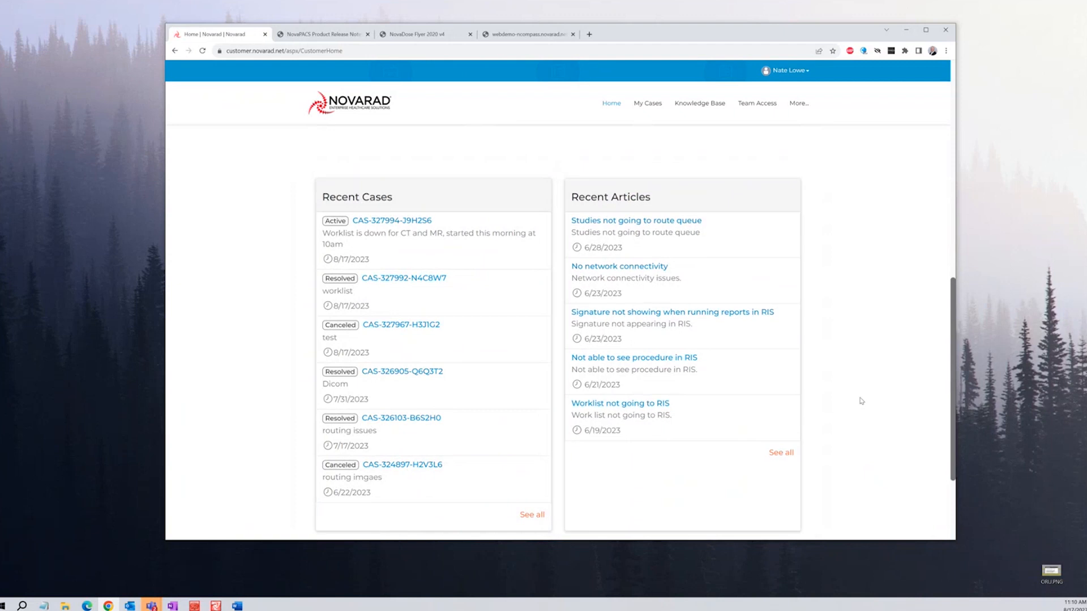
pyautogui.scroll(2, 849, 395)
pyautogui.scroll(1, 842, 389)
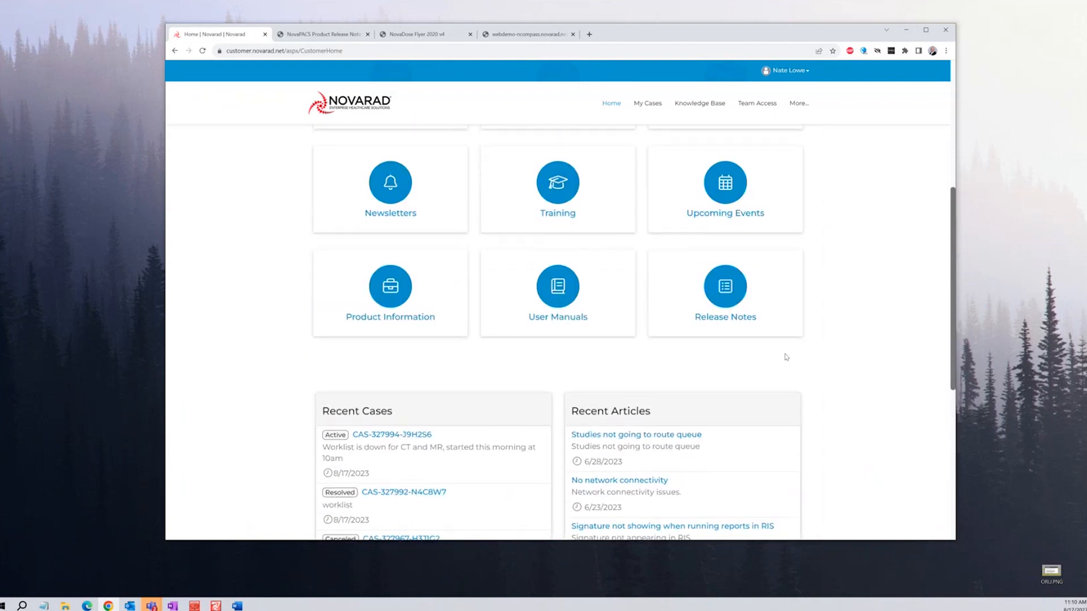
pyautogui.scroll(-3, 822, 369)
pyautogui.scroll(3, 843, 371)
pyautogui.scroll(5, 843, 371)
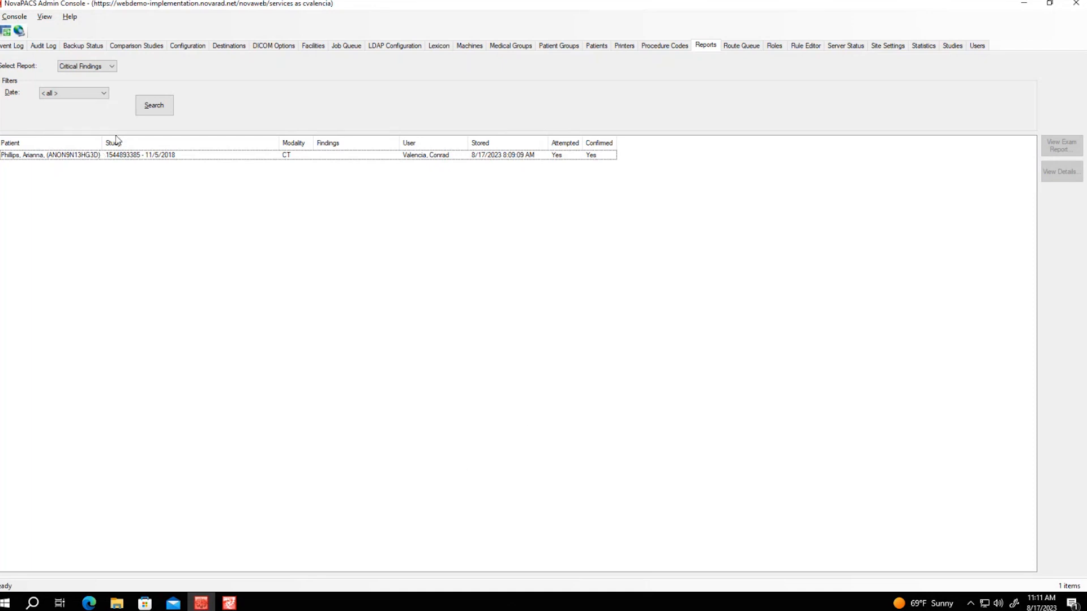
pyautogui.click(112, 68)
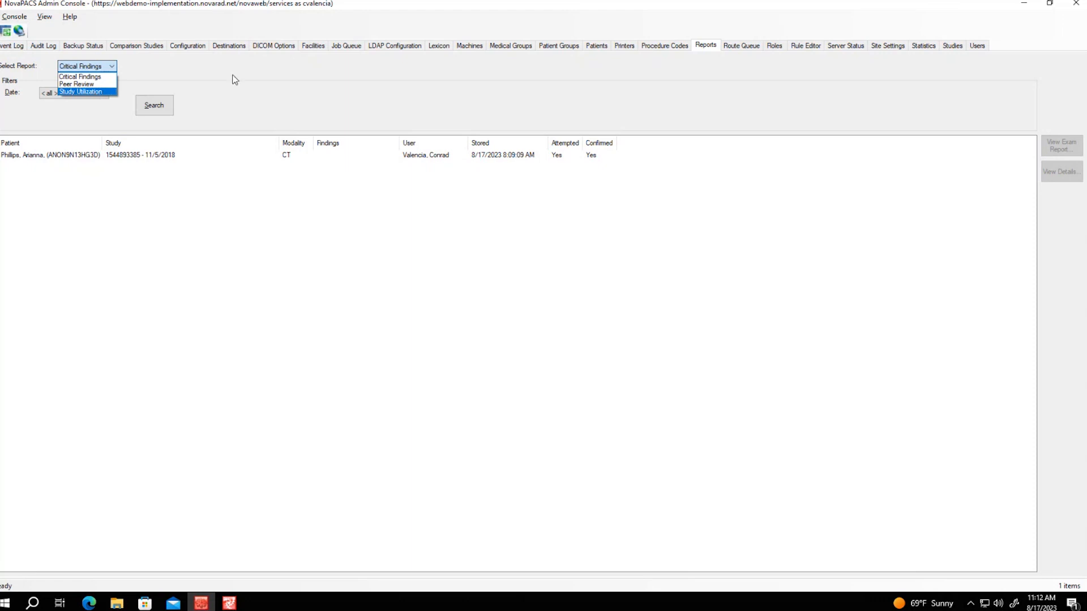
pyautogui.click(289, 87)
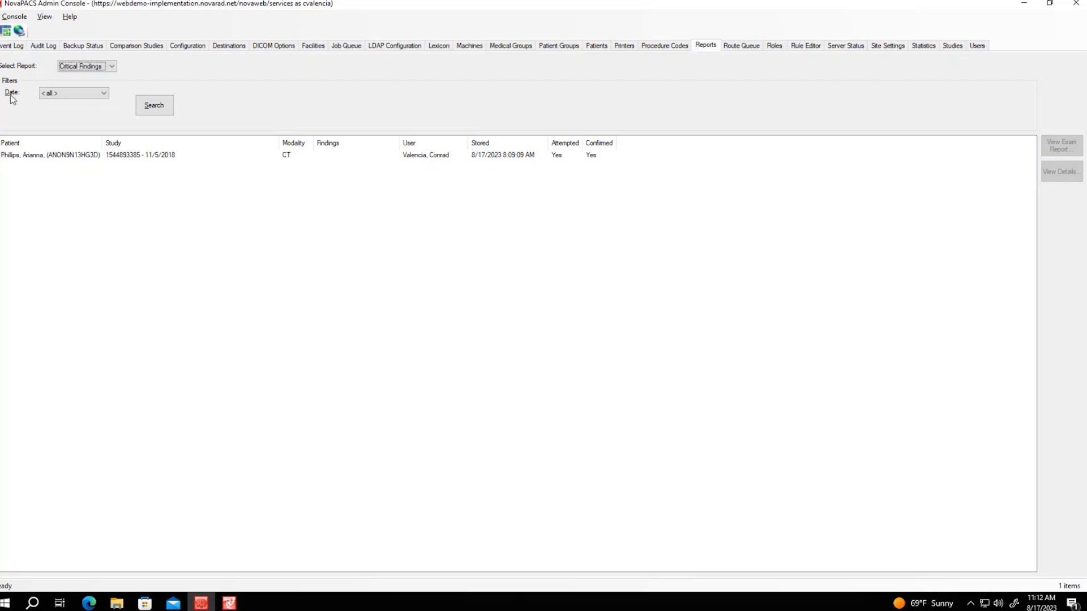
pyautogui.click(89, 95)
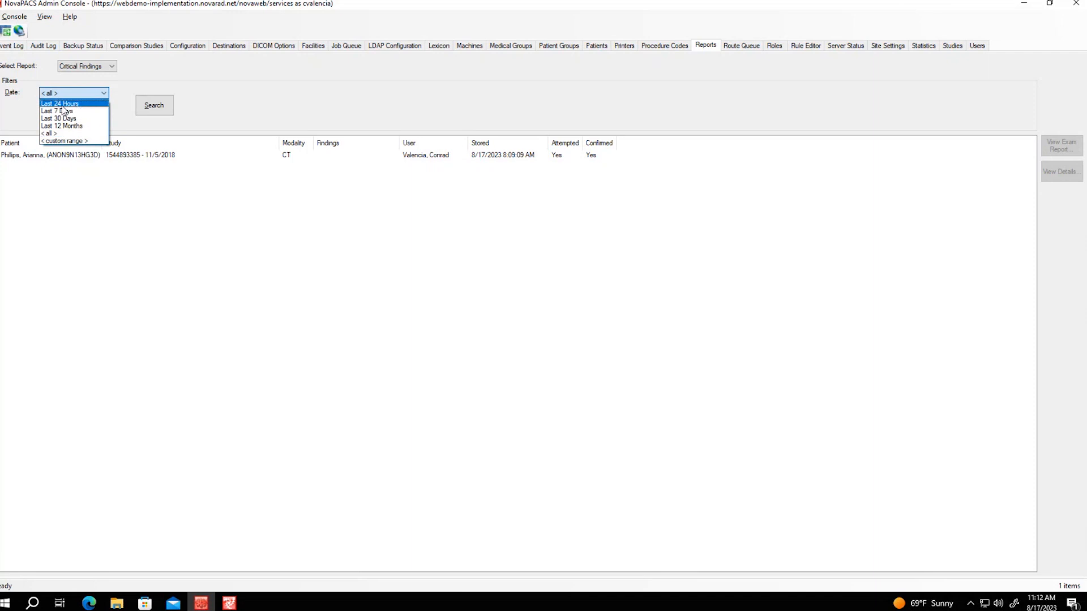
pyautogui.click(87, 140)
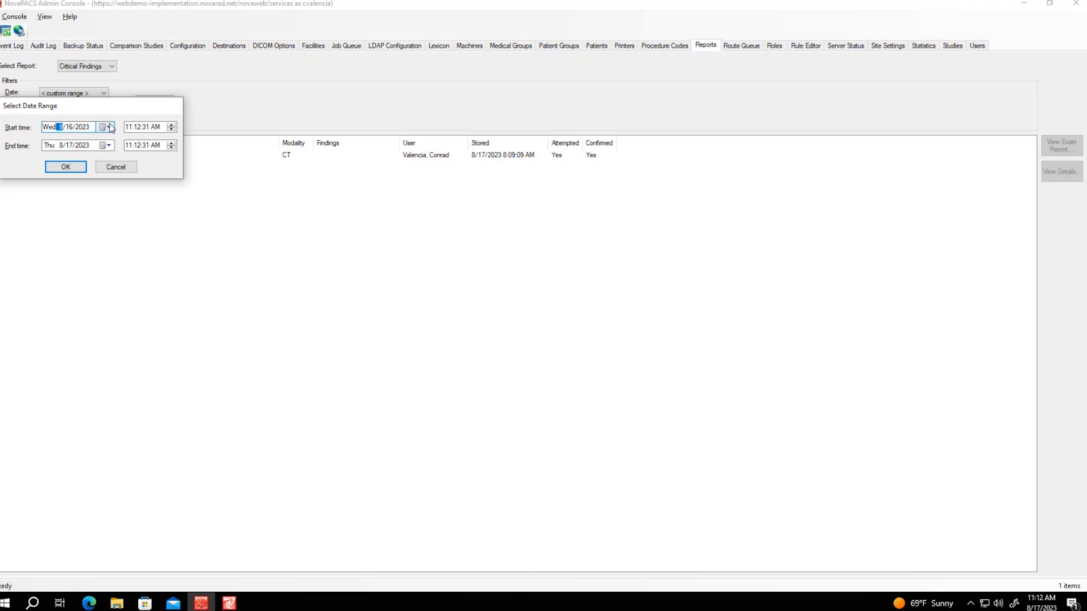
pyautogui.click(121, 168)
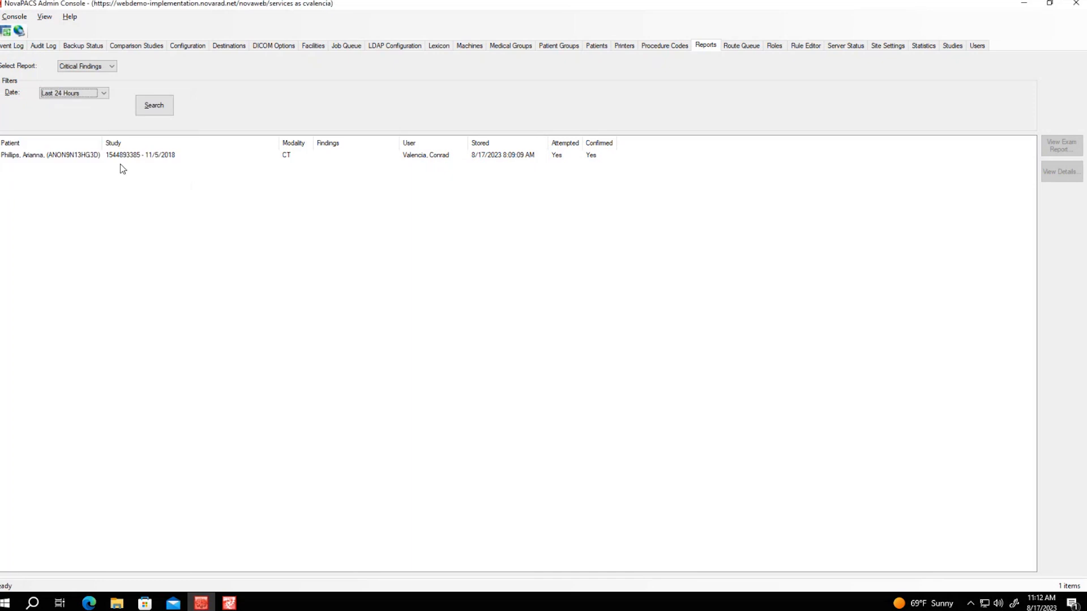
pyautogui.click(94, 94)
pyautogui.click(70, 134)
pyautogui.click(156, 109)
pyautogui.click(127, 161)
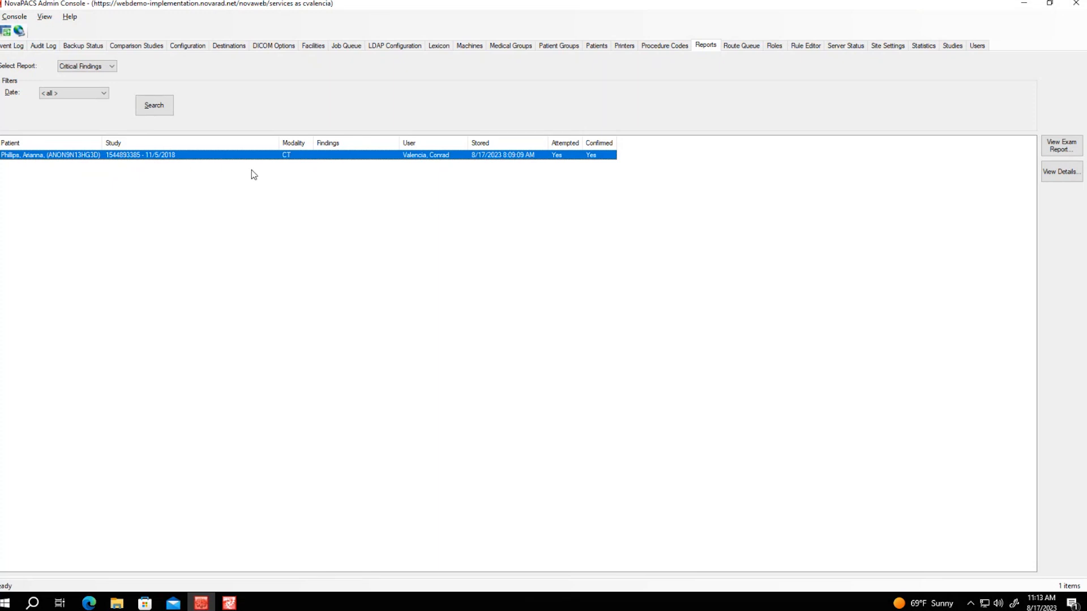
pyautogui.doubleClick(345, 156)
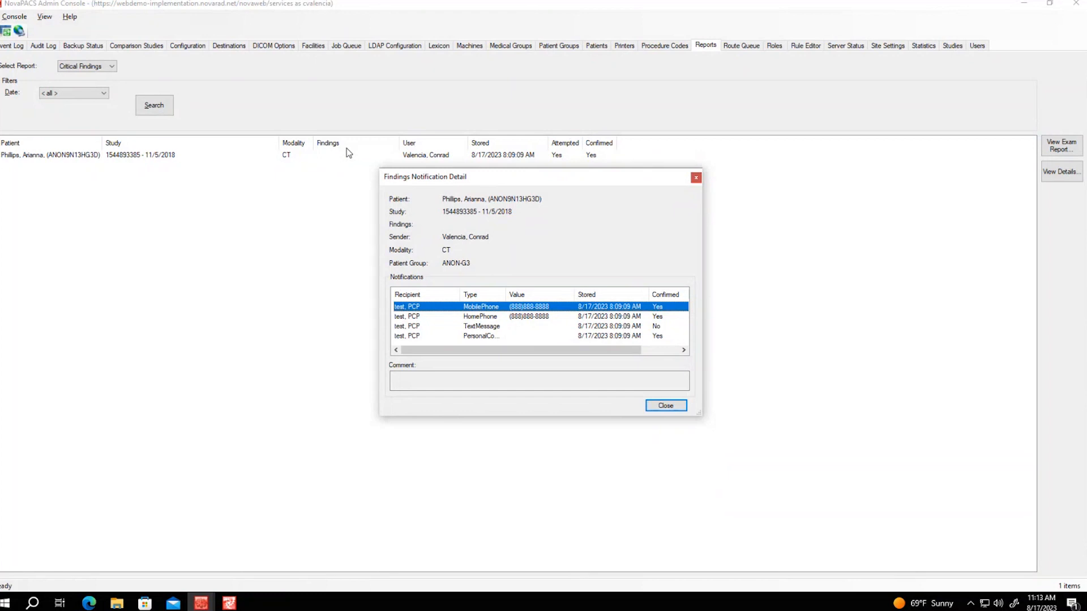
pyautogui.click(698, 180)
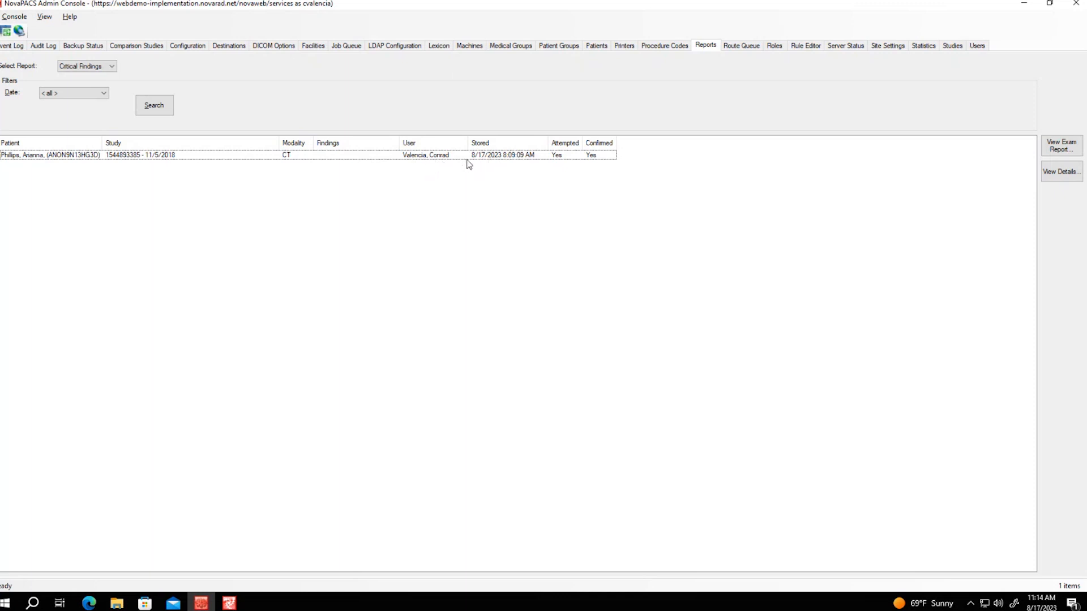
pyautogui.doubleClick(595, 156)
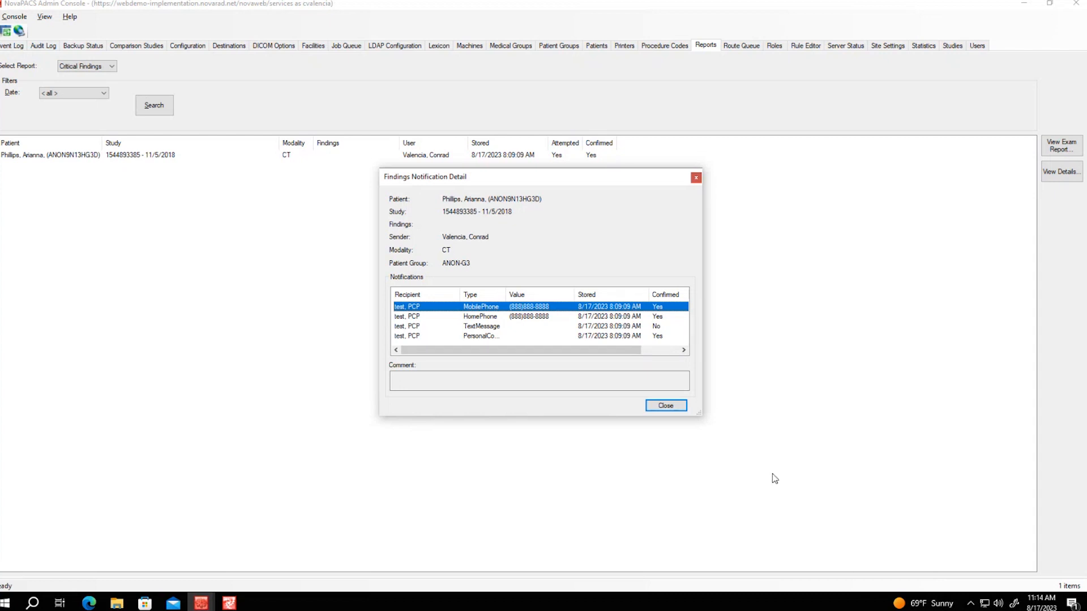
pyautogui.moveTo(699, 412); pyautogui.dragTo(739, 464)
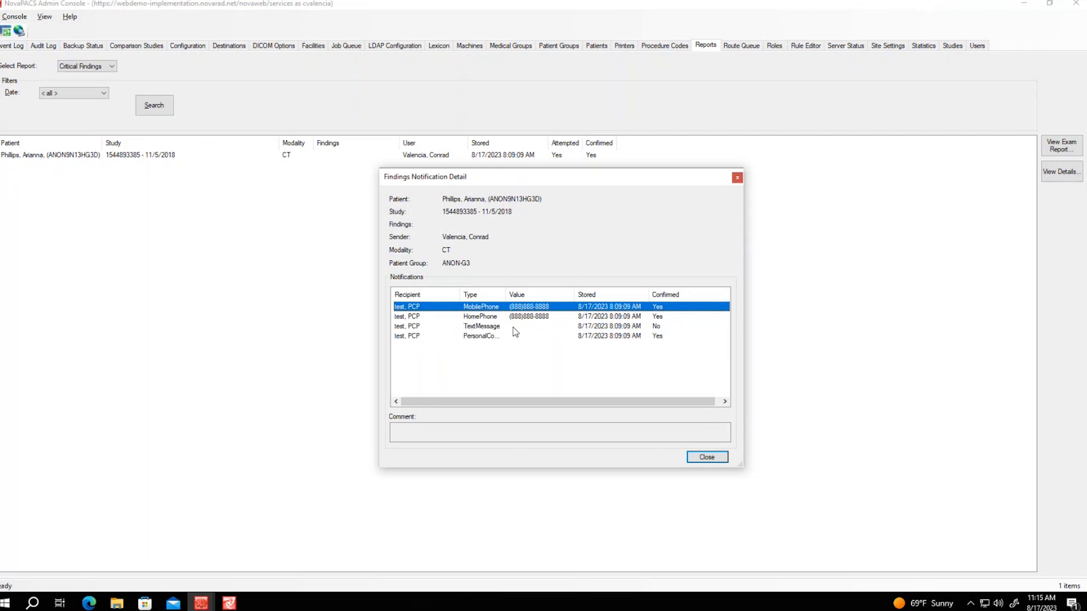
pyautogui.moveTo(506, 295); pyautogui.dragTo(554, 298)
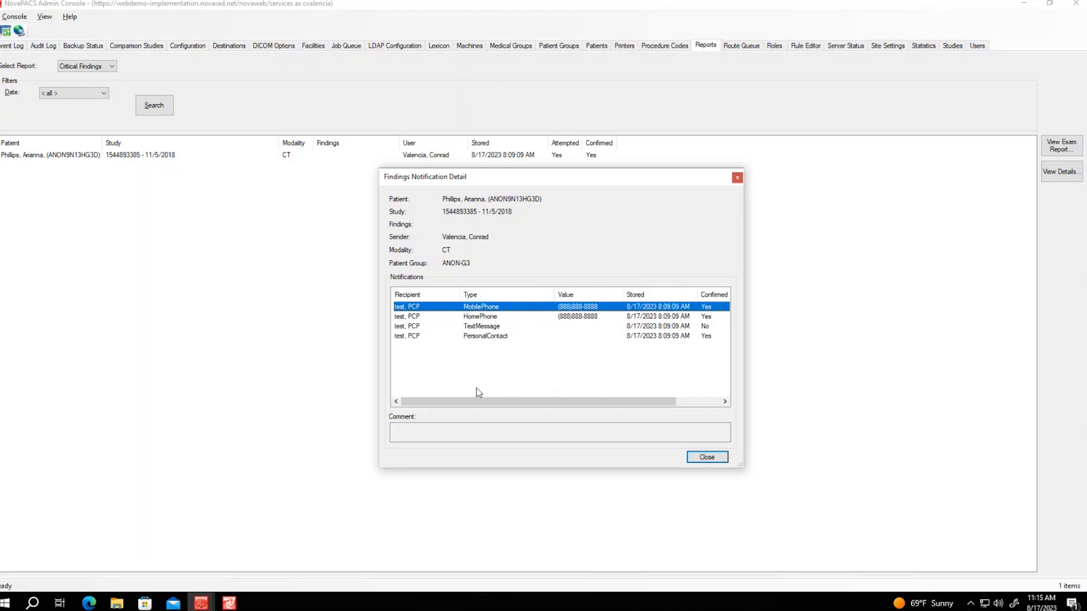
pyautogui.click(438, 427)
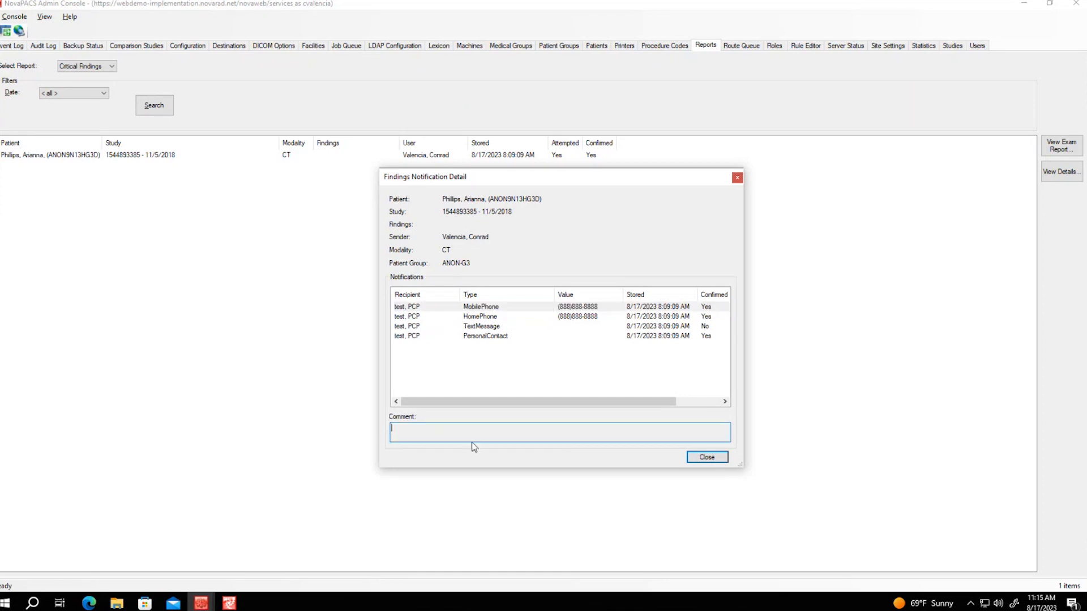
pyautogui.click(713, 457)
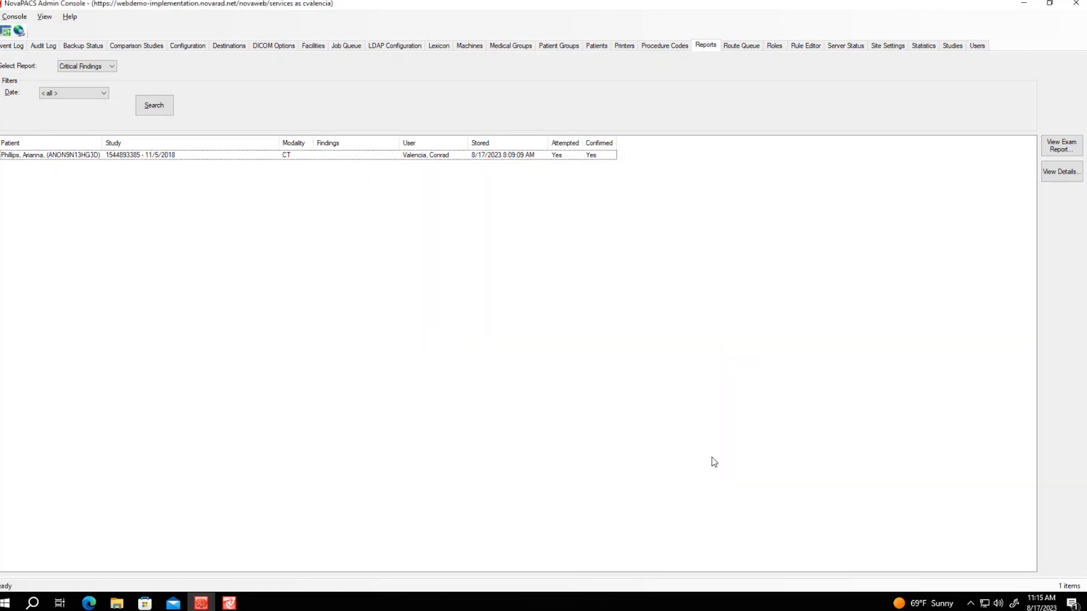
# Choose Peer Review from the Select Report list
pyautogui.click(103, 66)
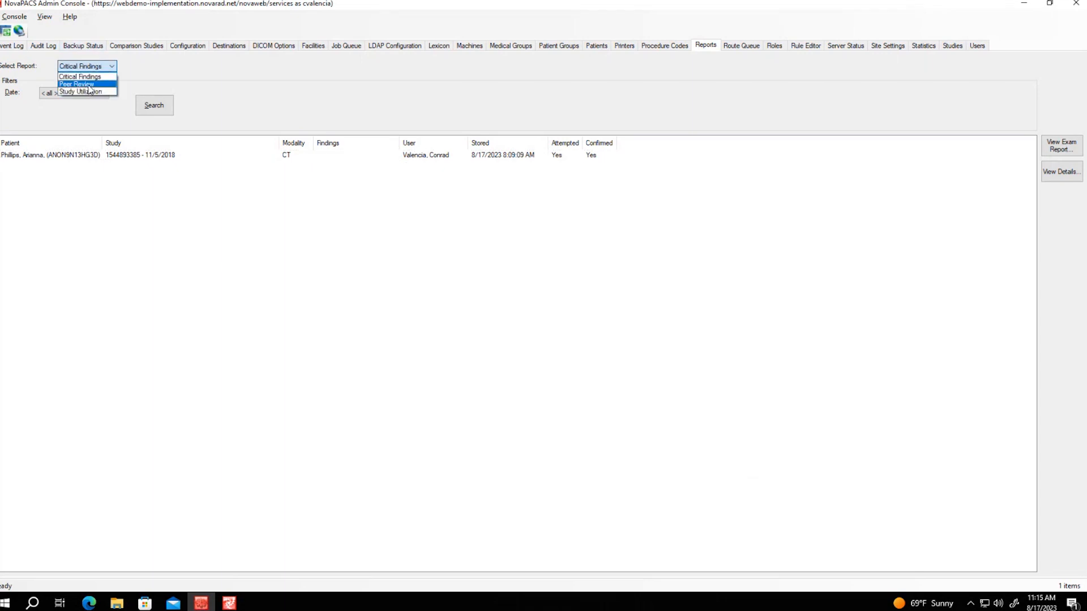
pyautogui.click(85, 87)
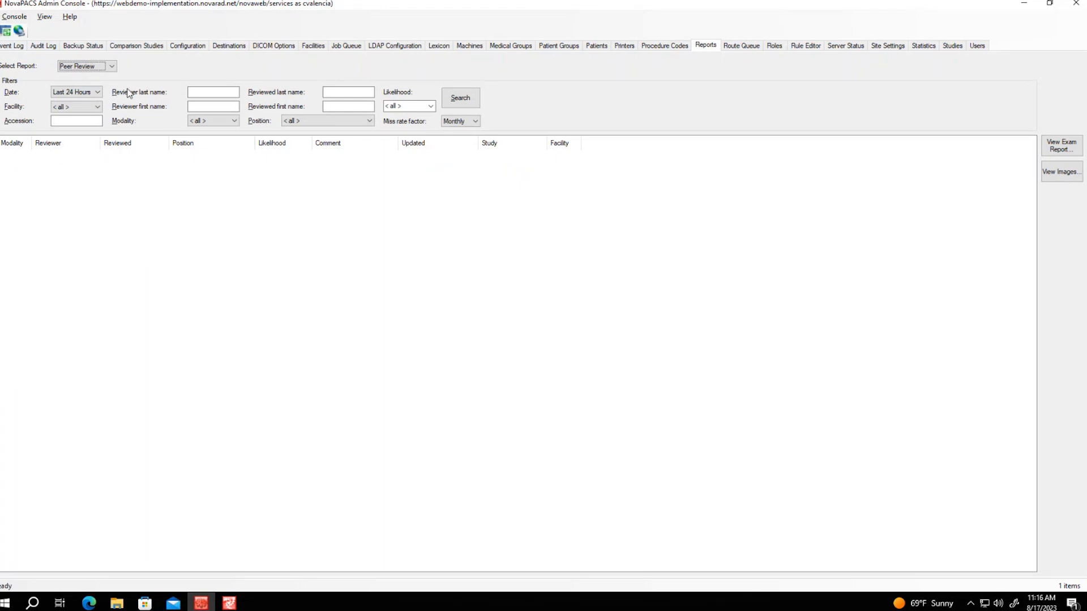
# Set the Date filter to < all >, keep Facility at < all >, and focus the Accession box
pyautogui.click(89, 96)
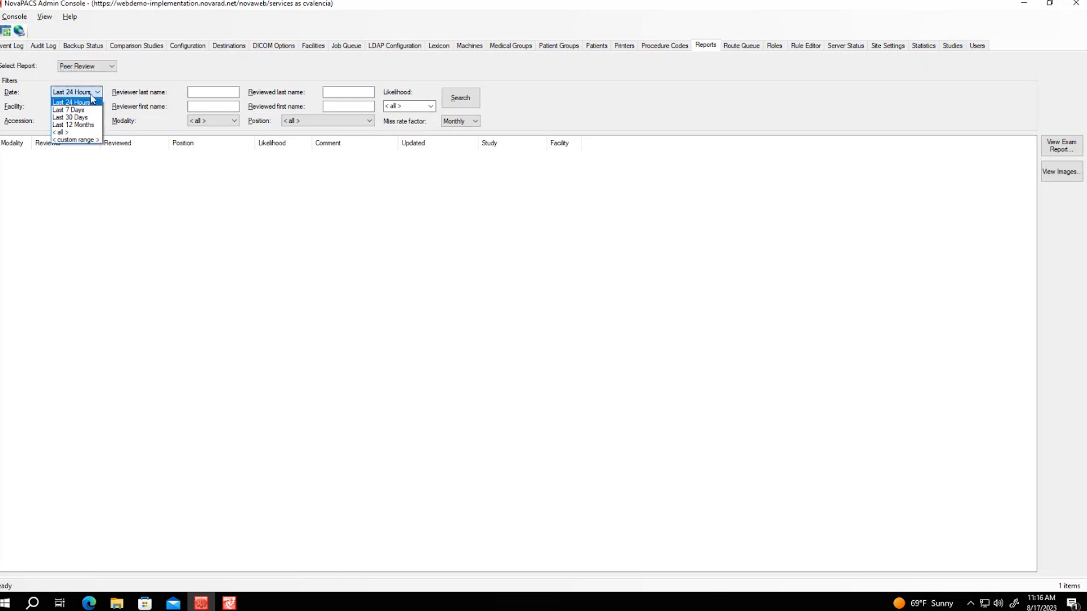
pyautogui.click(80, 134)
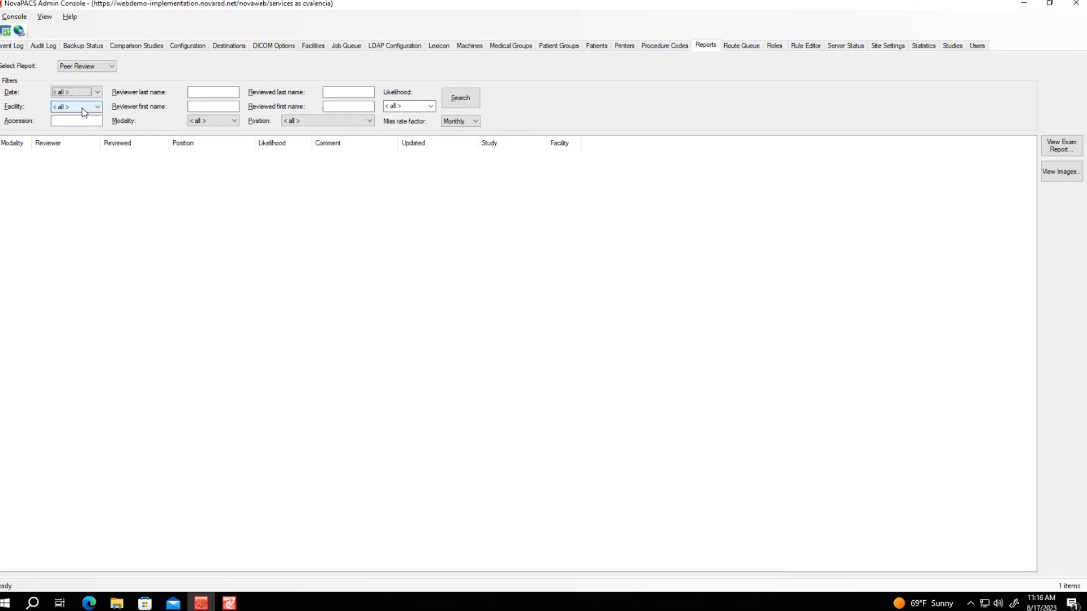
pyautogui.click(83, 113)
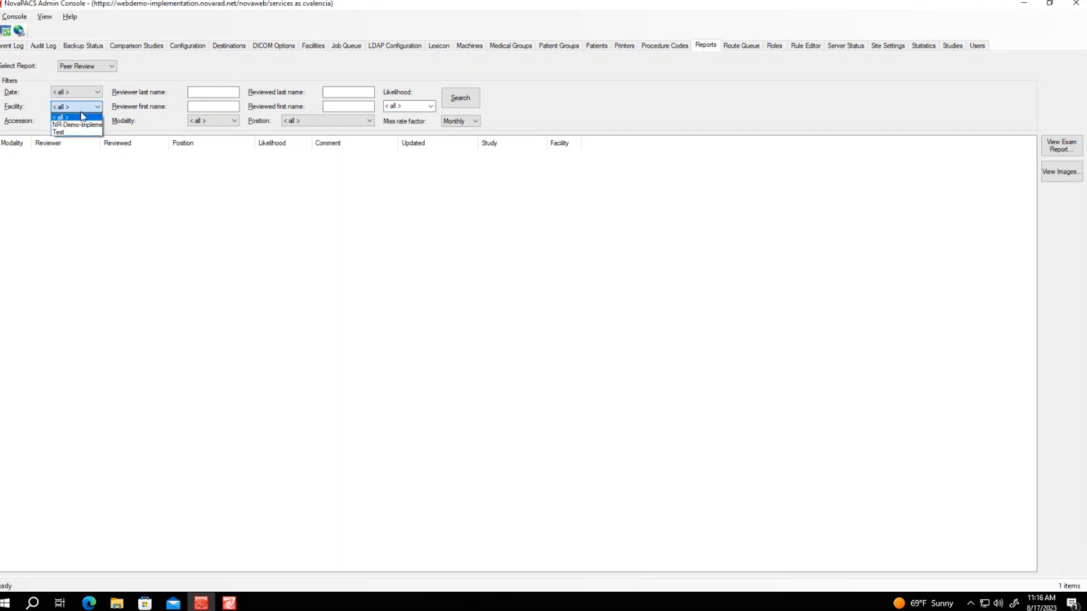
pyautogui.click(156, 187)
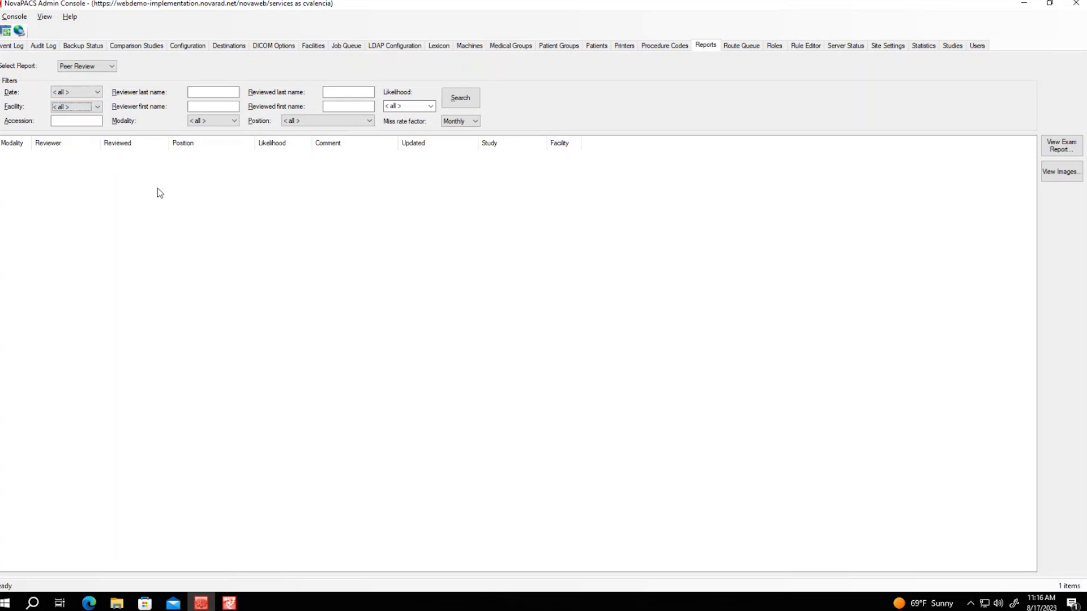
pyautogui.click(92, 120)
# Leave Position and Likelihood at all and Miss rate factor at Monthly, then run the search
pyautogui.click(371, 121)
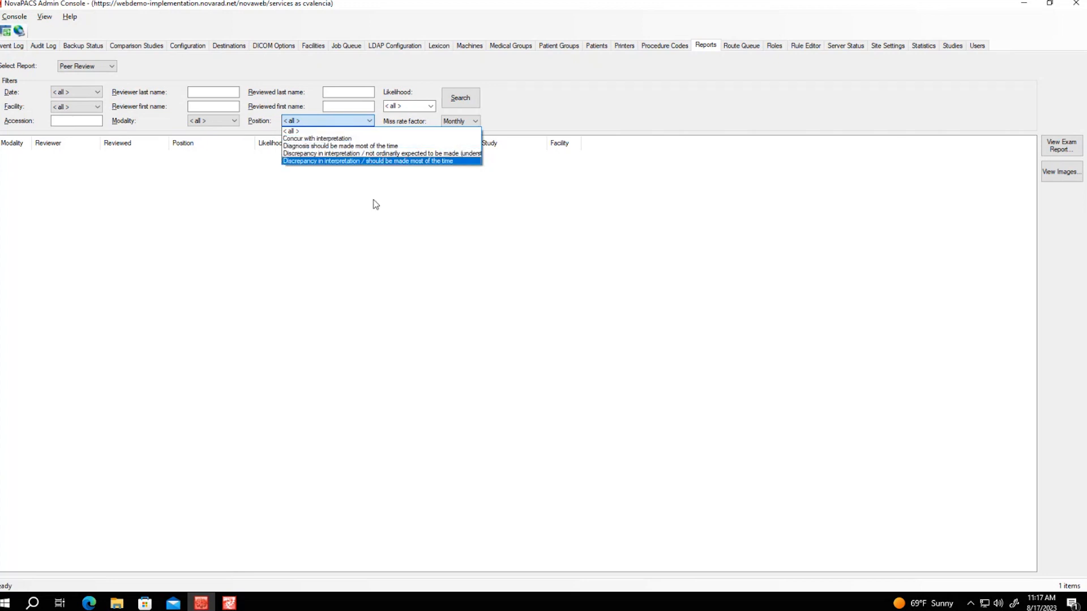
pyautogui.click(400, 184)
pyautogui.click(432, 105)
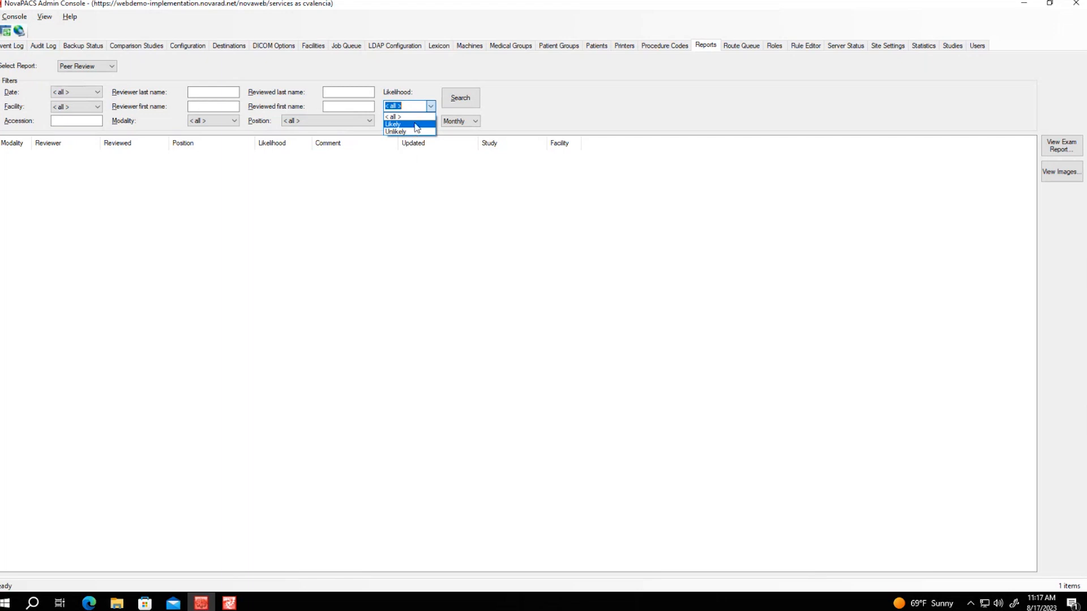
pyautogui.click(434, 198)
pyautogui.click(475, 123)
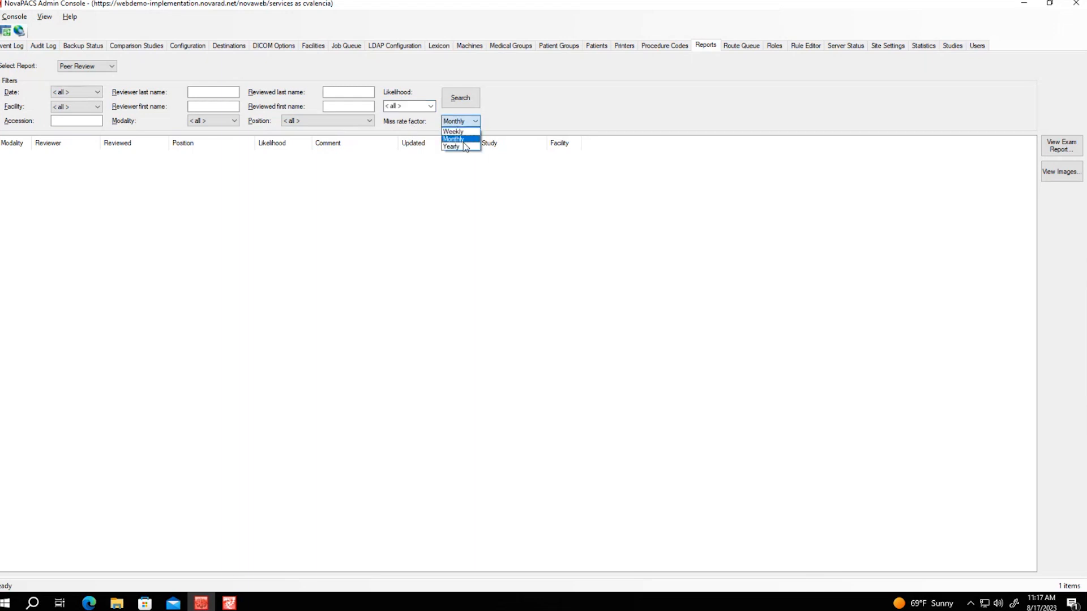
pyautogui.click(543, 207)
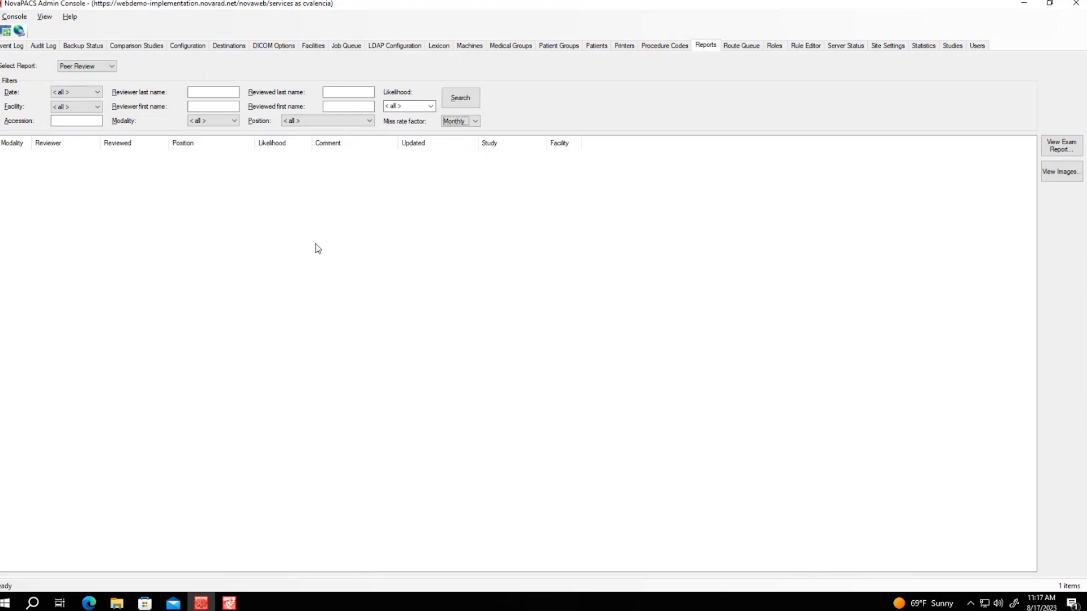
pyautogui.click(460, 97)
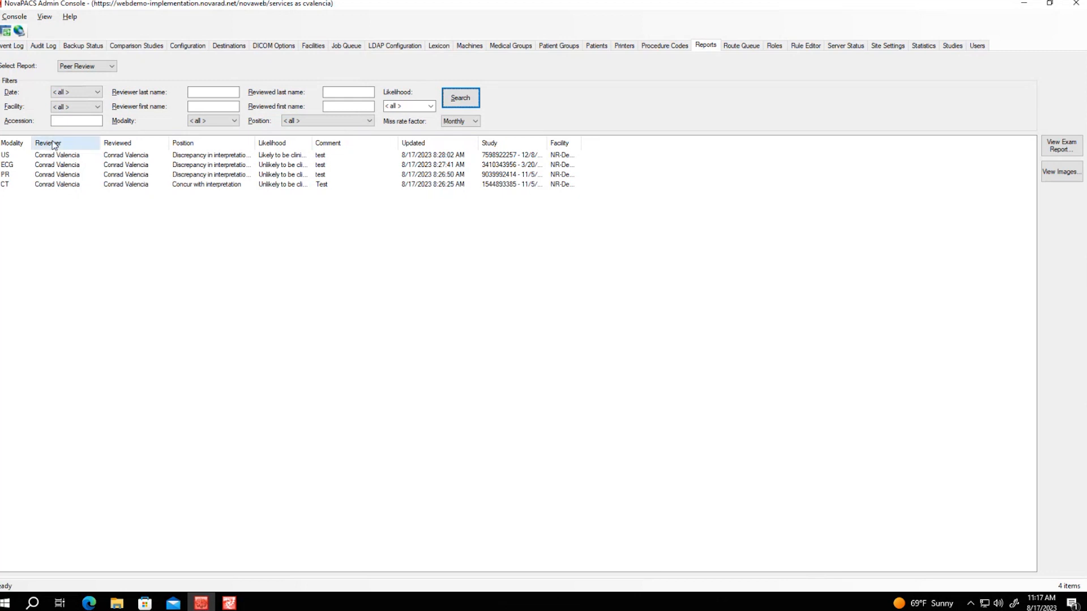
# Widen the Modality, Position, Likelihood, Study and Facility columns, then select the US review row
pyautogui.moveTo(31, 140); pyautogui.dragTo(42, 141)
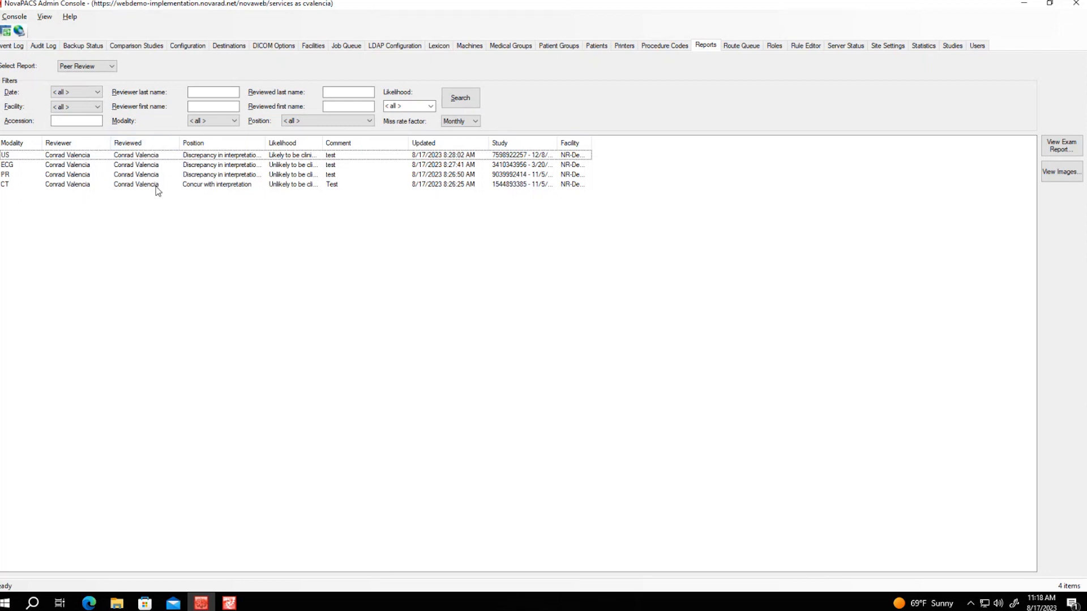
pyautogui.moveTo(270, 145); pyautogui.dragTo(344, 150)
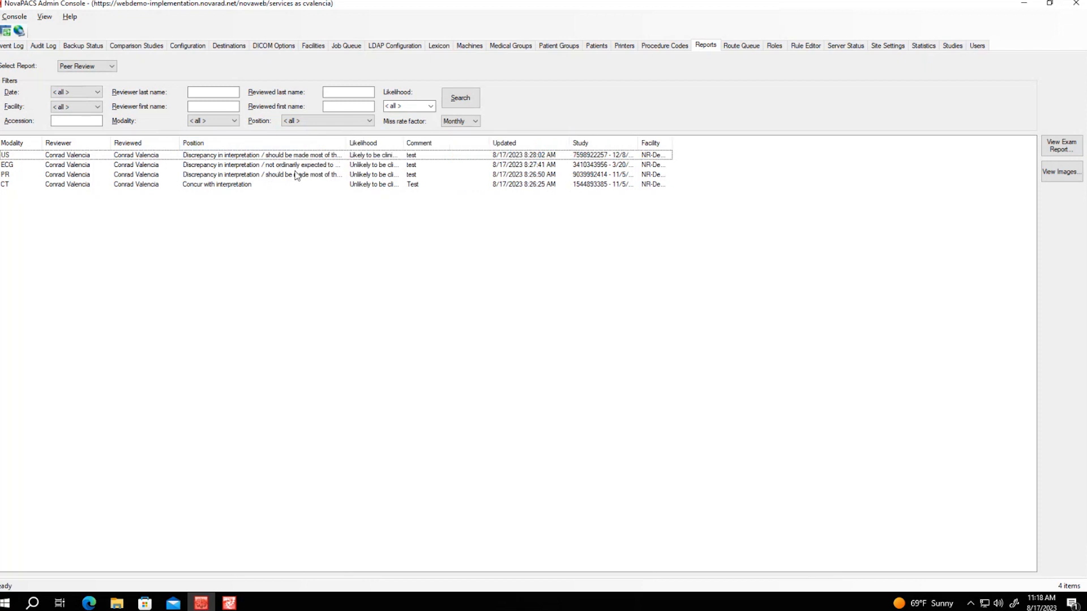
pyautogui.moveTo(405, 146); pyautogui.dragTo(447, 148)
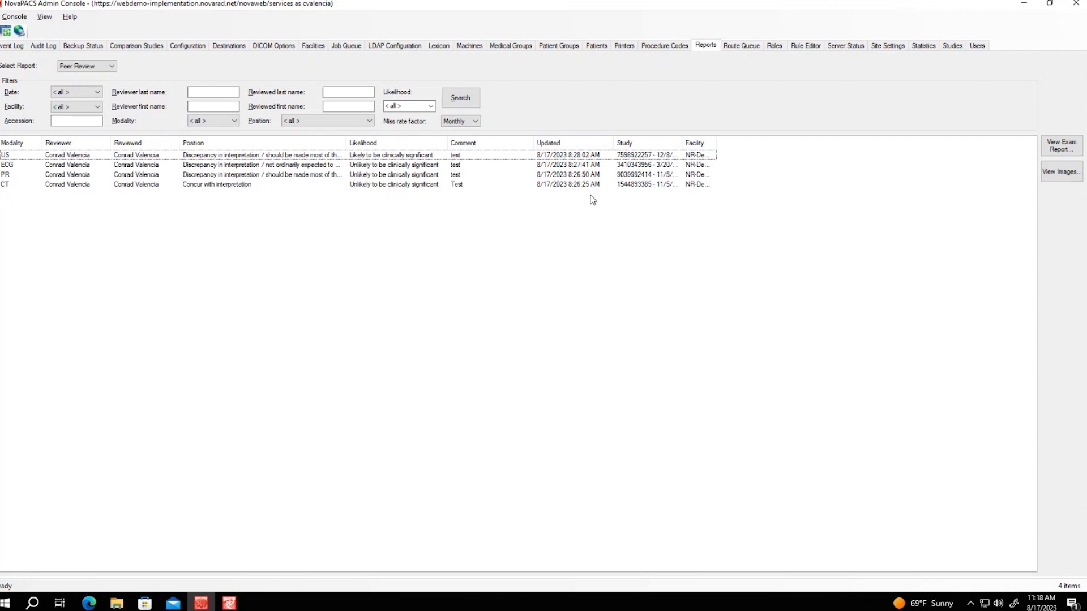
pyautogui.moveTo(686, 141); pyautogui.dragTo(729, 213)
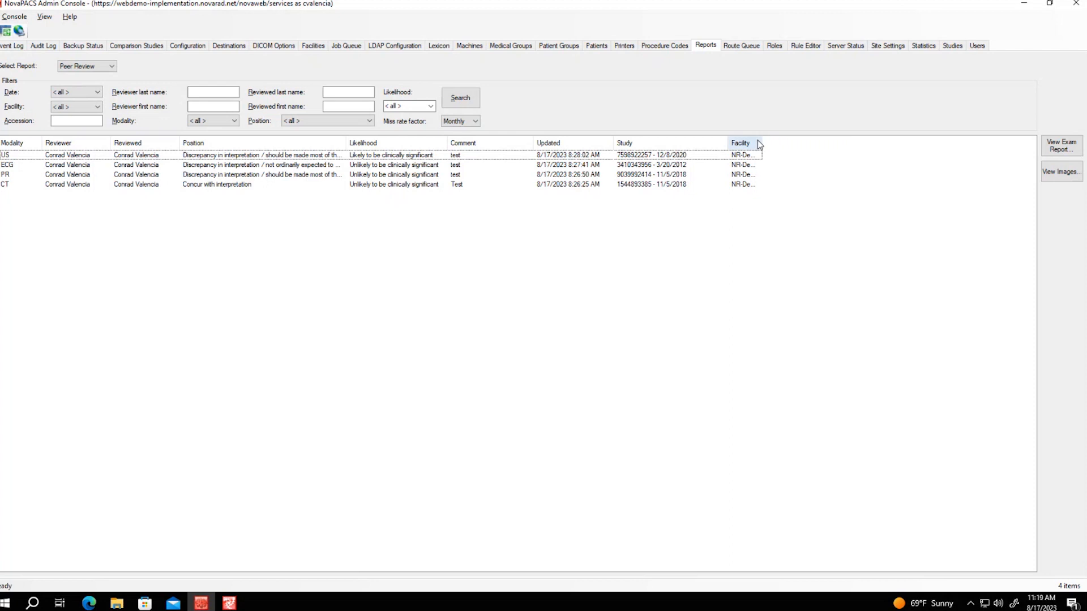
pyautogui.moveTo(761, 143); pyautogui.dragTo(836, 143)
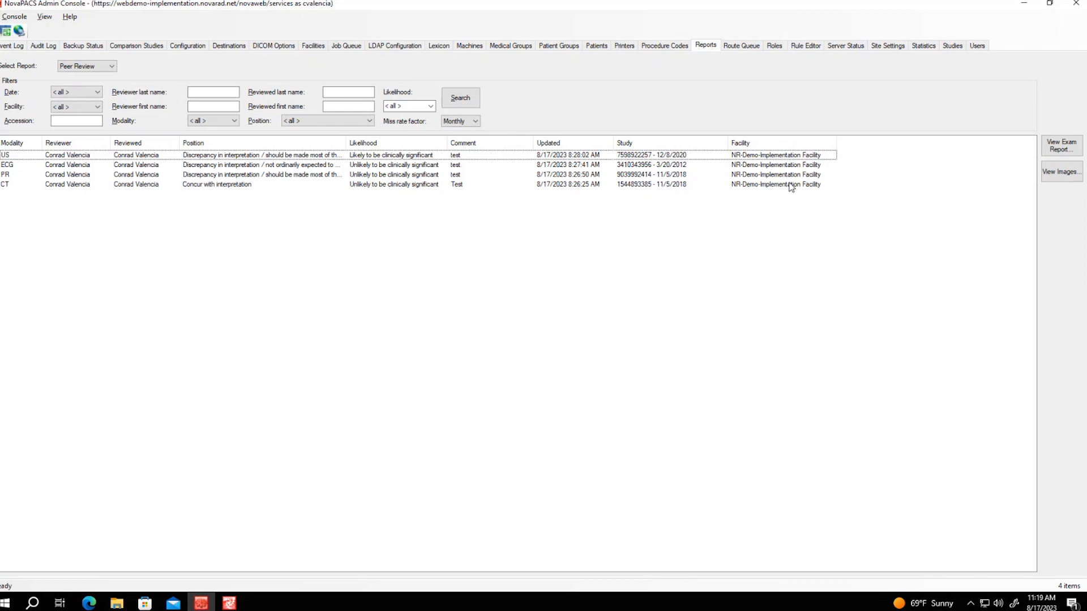
pyautogui.click(645, 157)
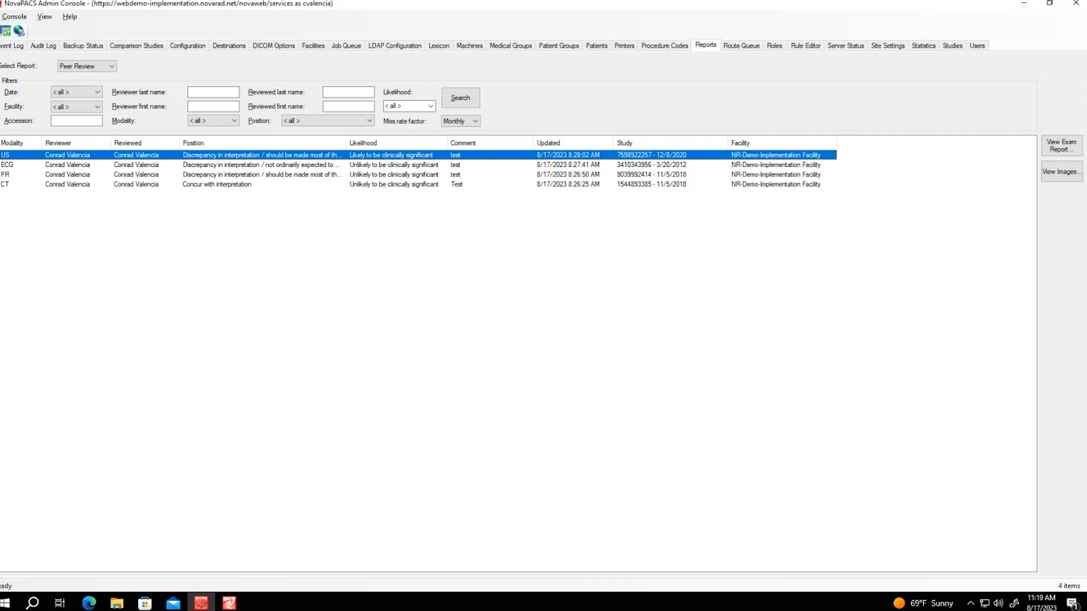
pyautogui.click(1073, 172)
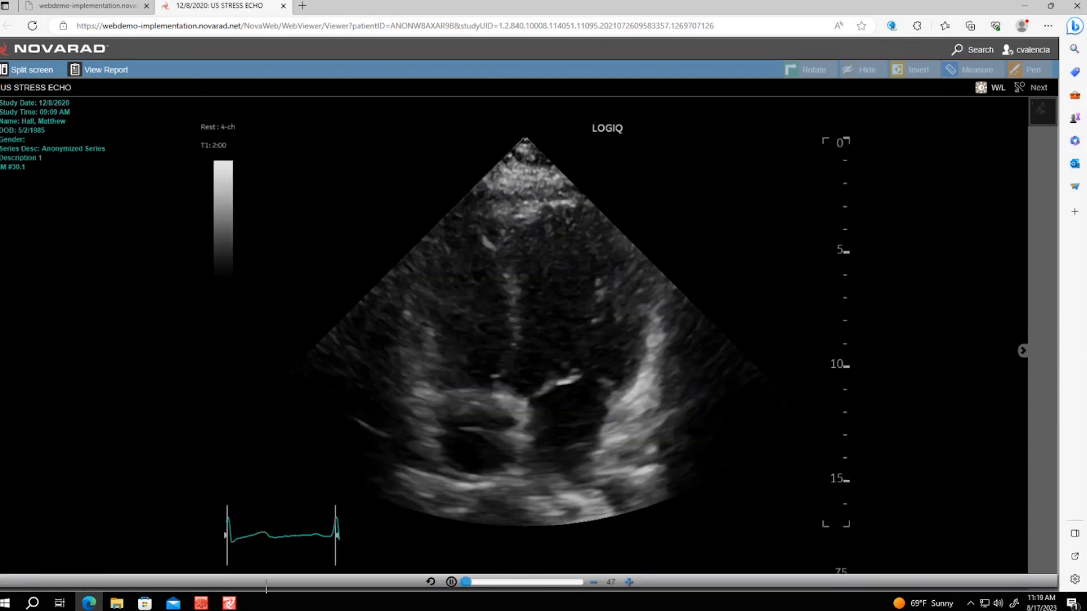
pyautogui.moveTo(214, 602)
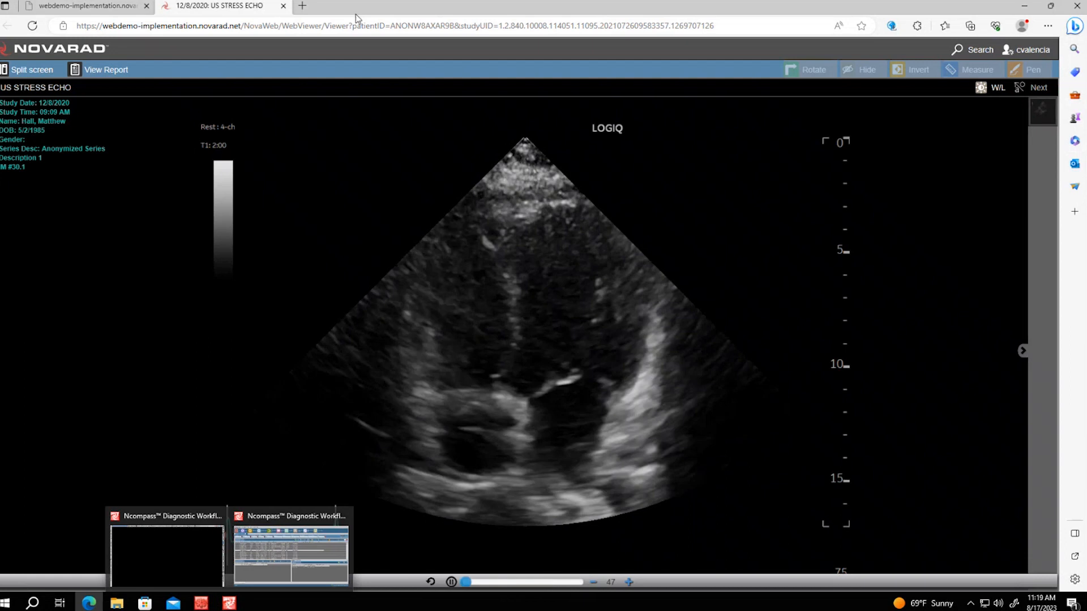
pyautogui.hotkey('ctrl', 'w')
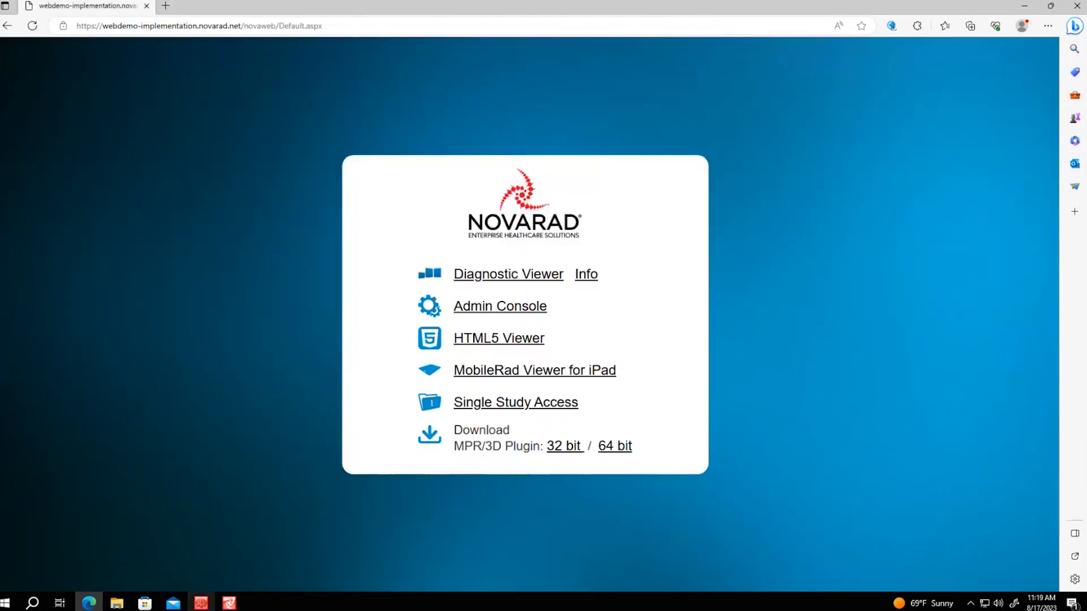
# Bring the admin console forward and switch to the Study Utilization report
pyautogui.click(201, 604)
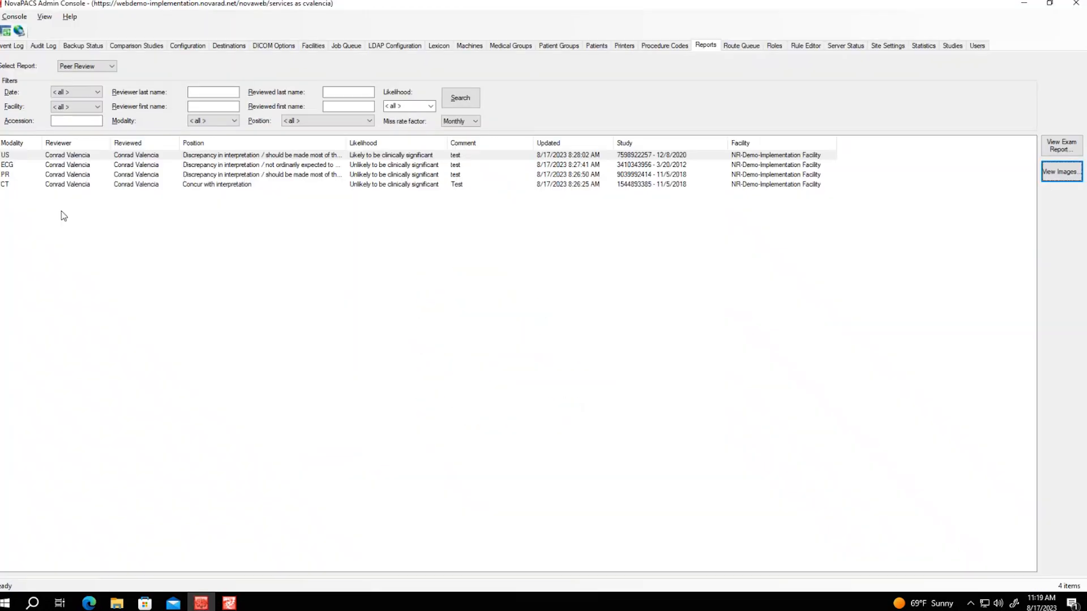
pyautogui.click(88, 67)
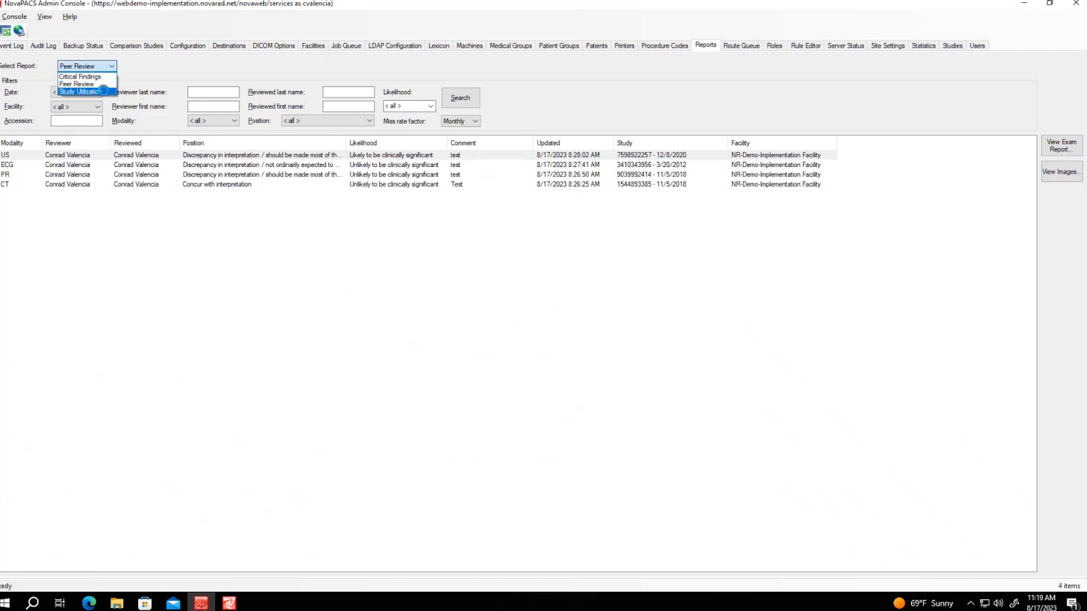
pyautogui.click(105, 92)
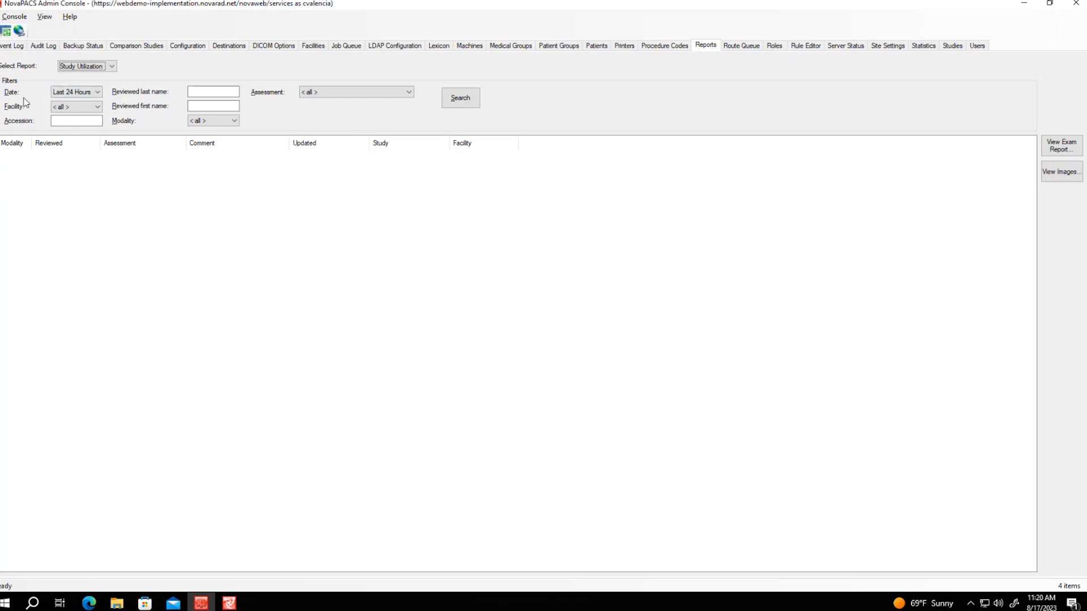
# Search with Date at Last 24 Hours, all facilities and all assessments
pyautogui.click(96, 92)
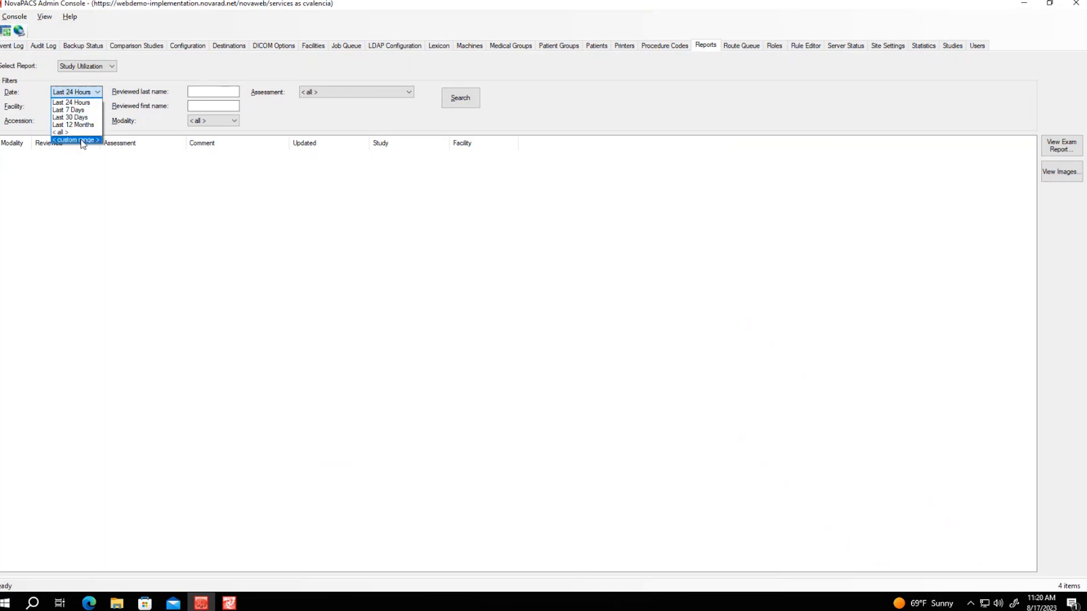
pyautogui.click(147, 197)
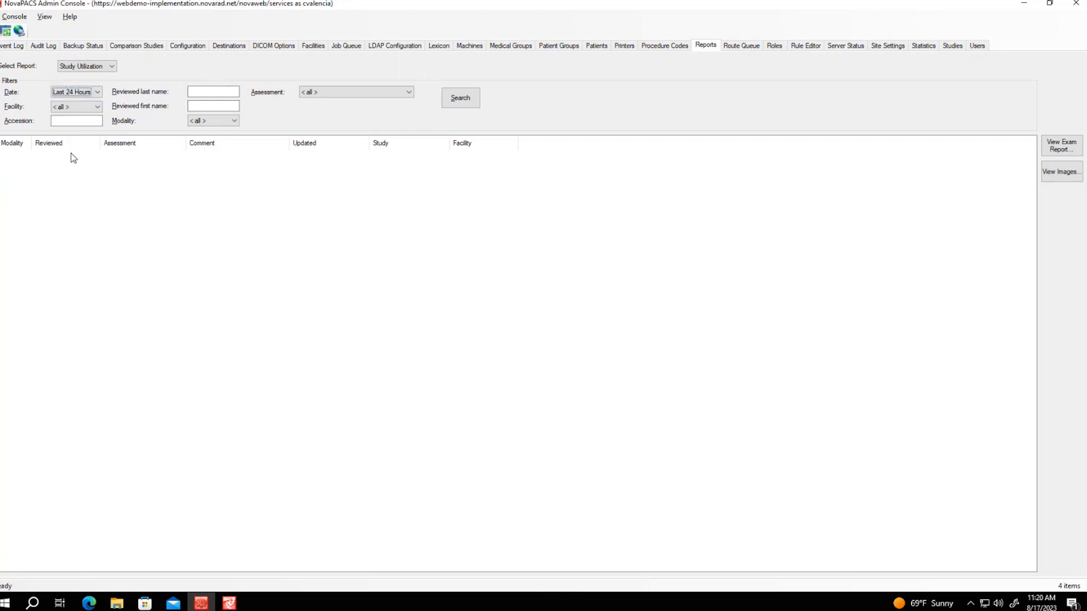
pyautogui.click(98, 107)
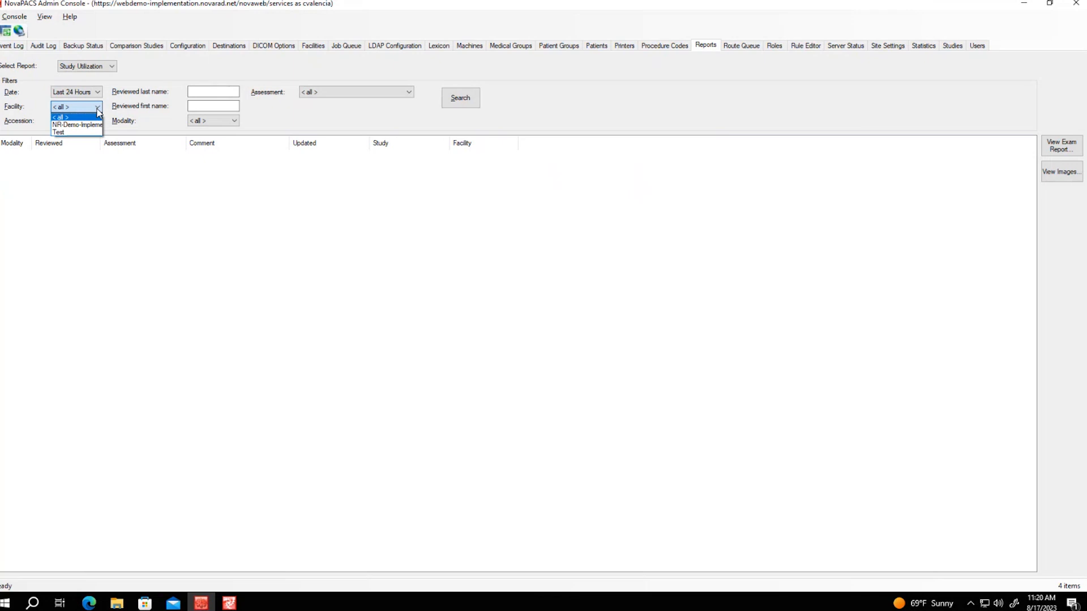
pyautogui.click(132, 232)
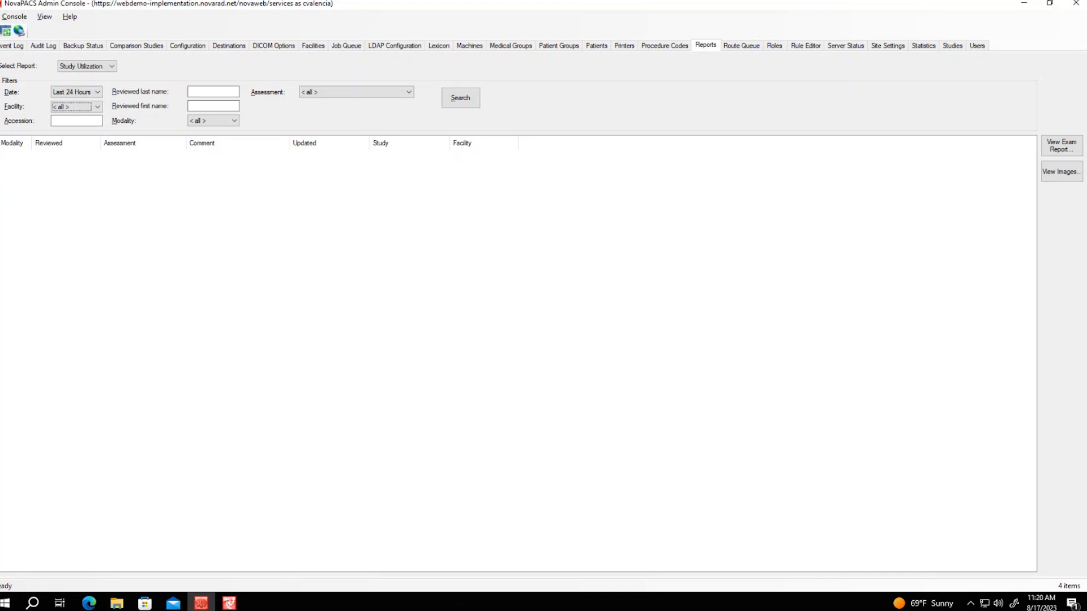
pyautogui.click(79, 121)
pyautogui.click(400, 98)
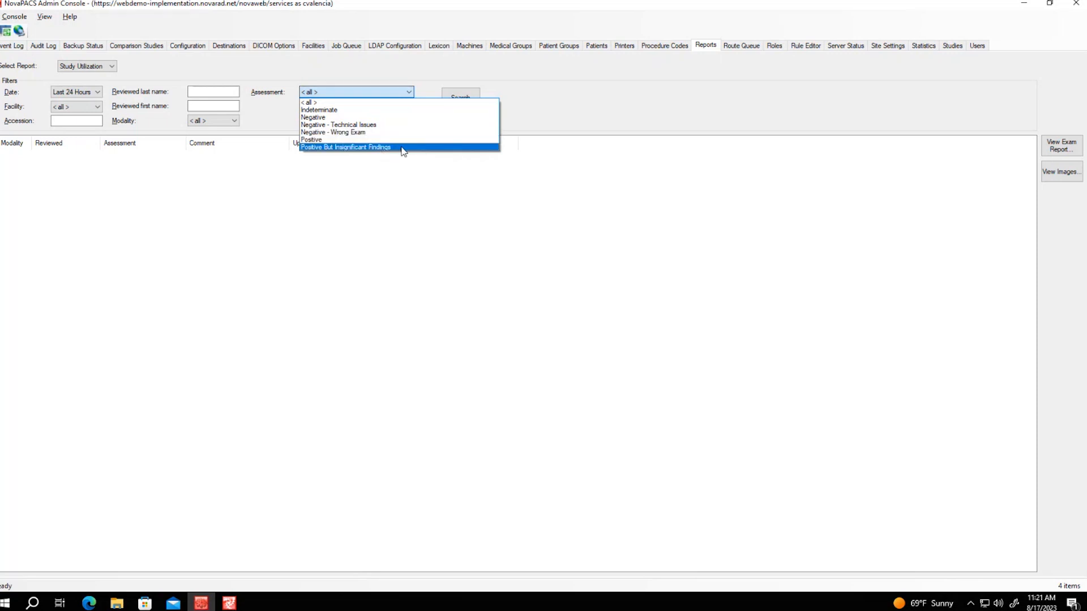
pyautogui.click(307, 180)
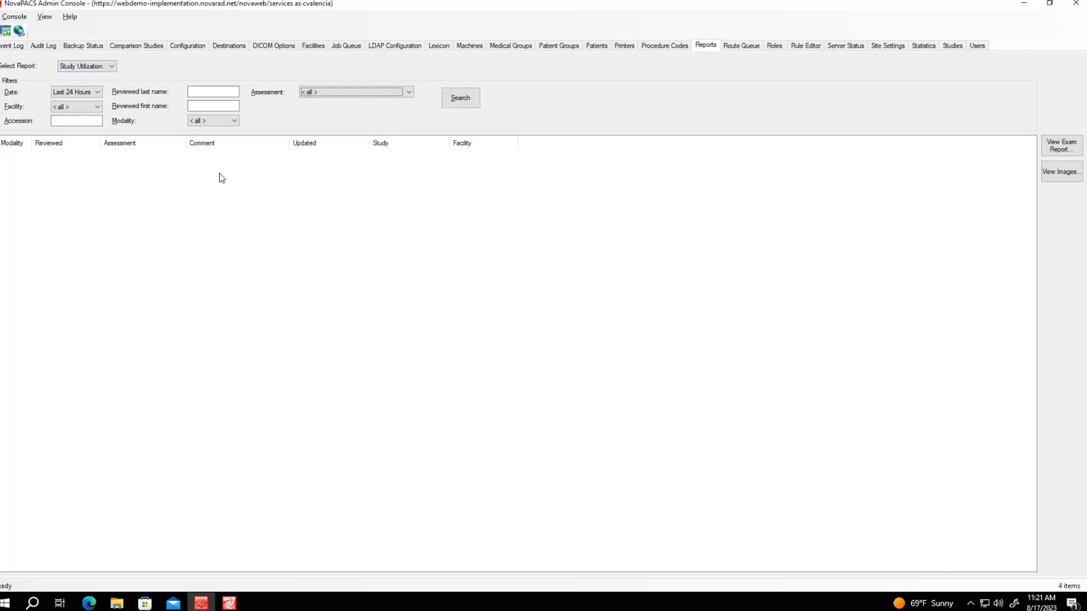
pyautogui.click(472, 105)
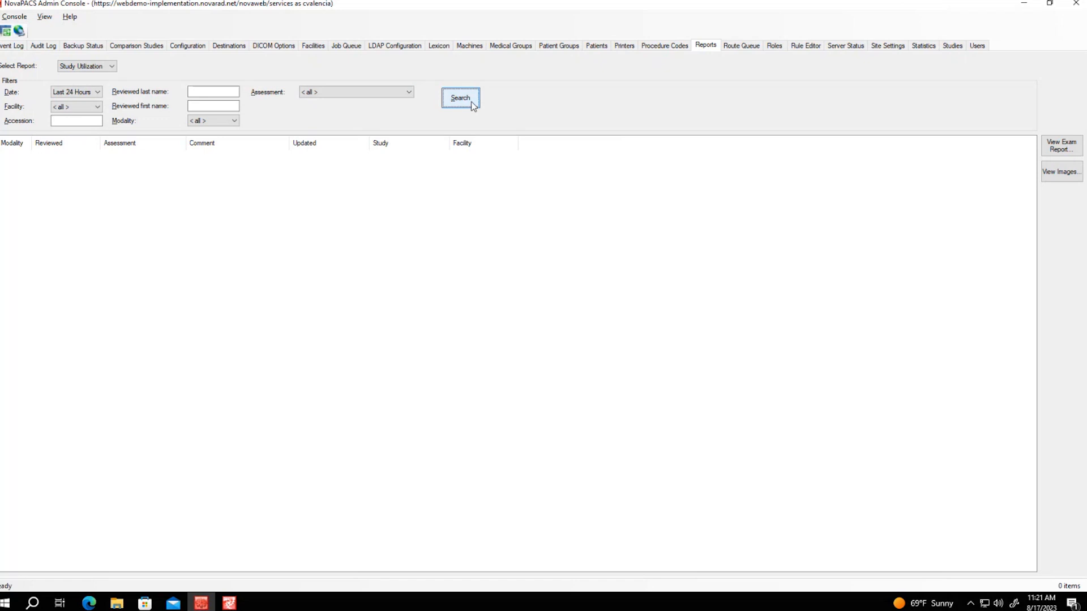
# Rerun the Study Utilization search with Date at < all >, then widen the Modality and Study columns
pyautogui.click(77, 91)
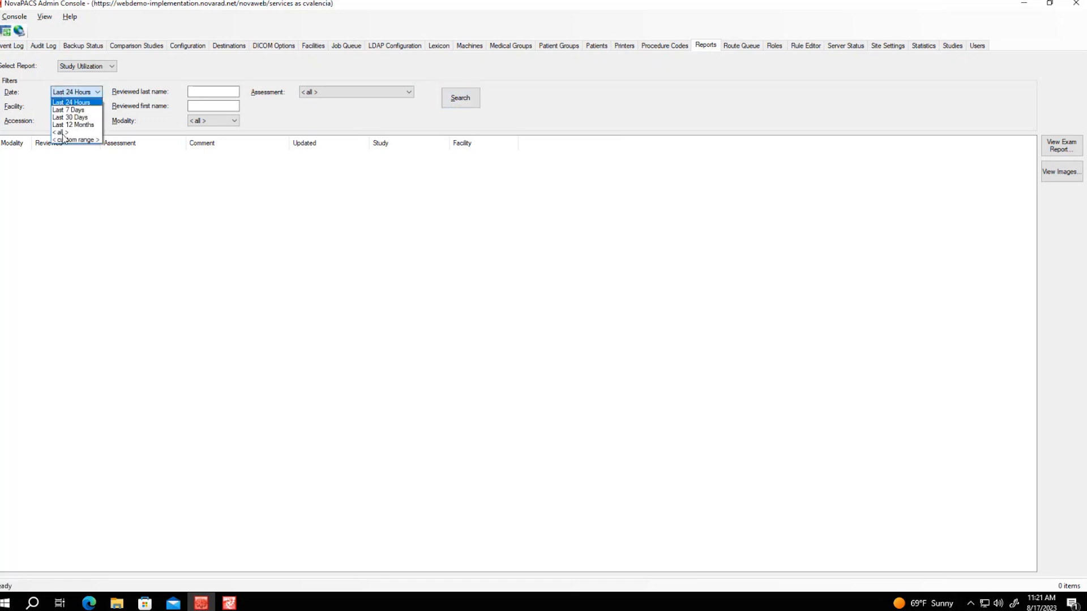
pyautogui.click(60, 132)
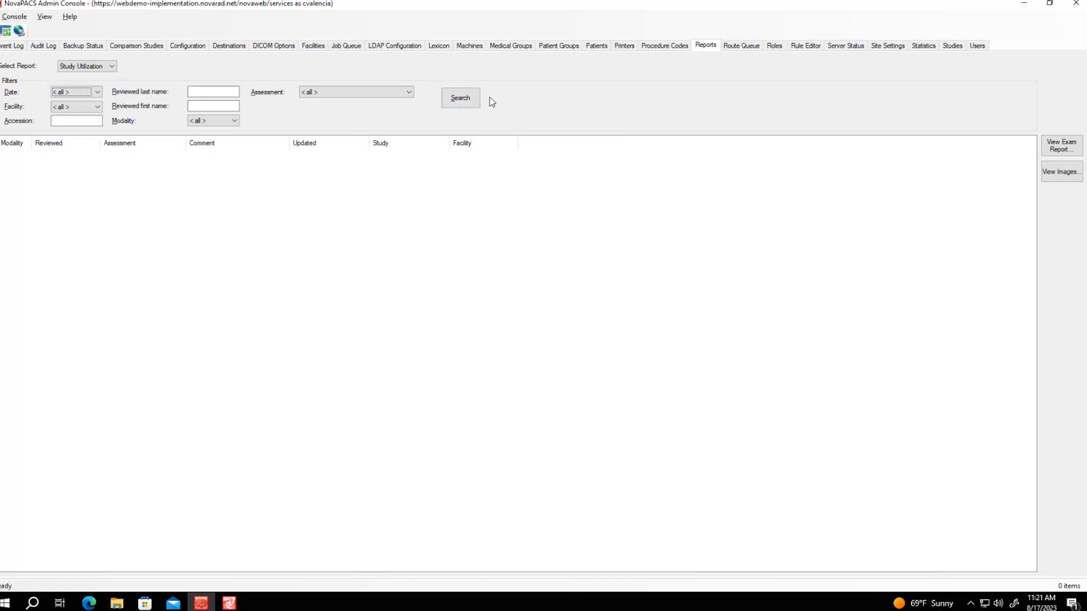
pyautogui.click(470, 99)
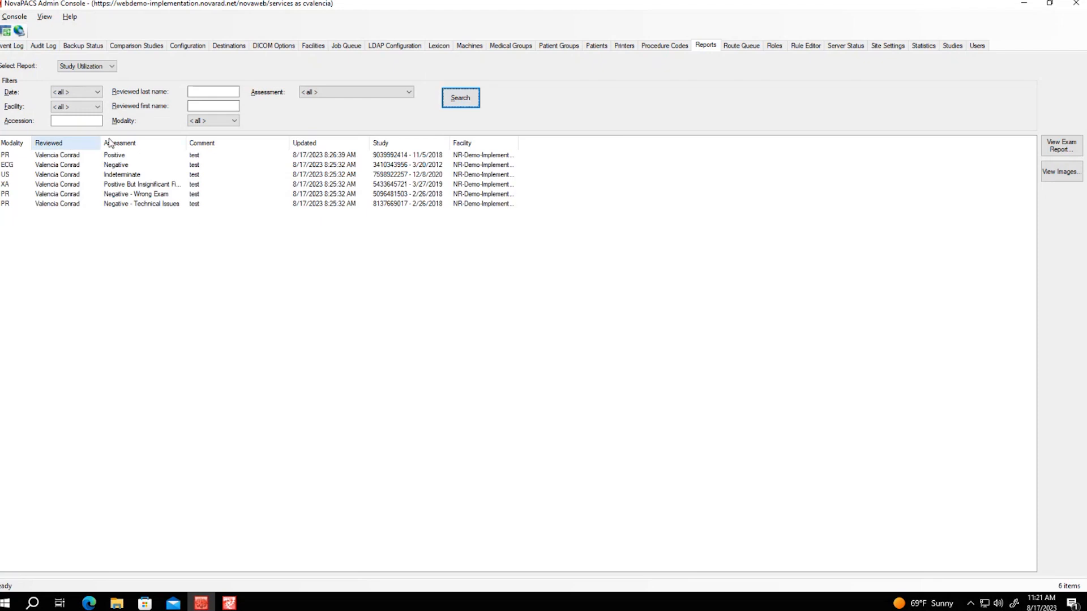
pyautogui.moveTo(29, 143); pyautogui.dragTo(35, 143)
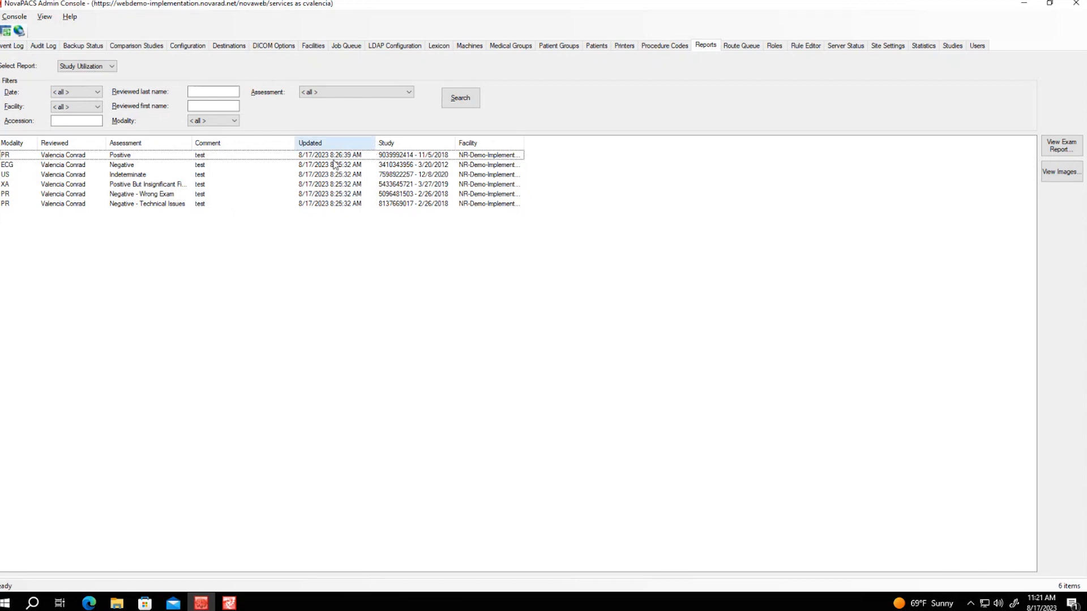
pyautogui.moveTo(456, 142); pyautogui.dragTo(481, 142)
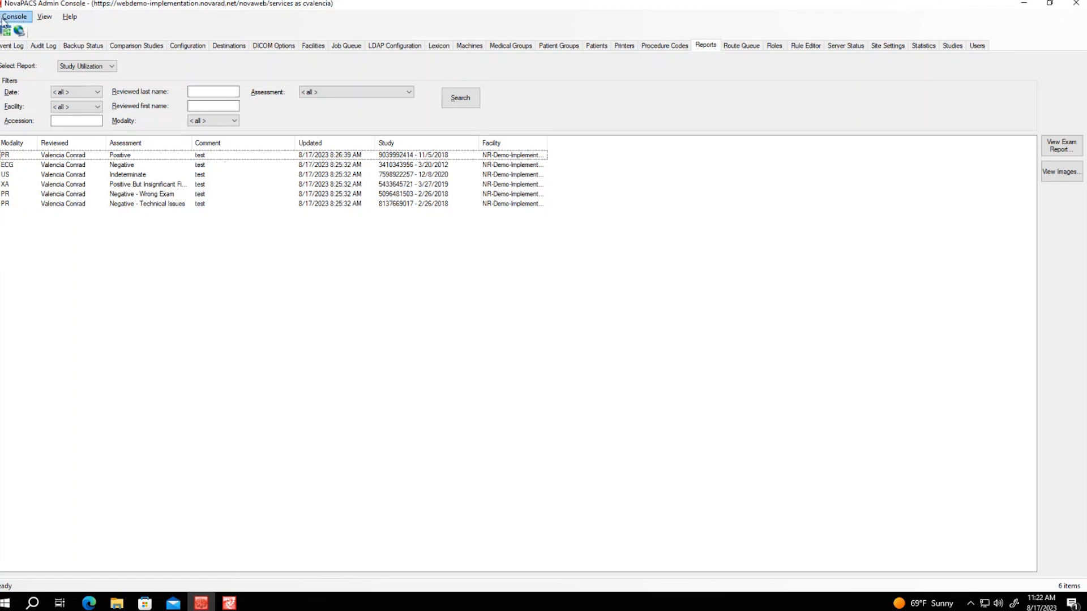
pyautogui.click(25, 21)
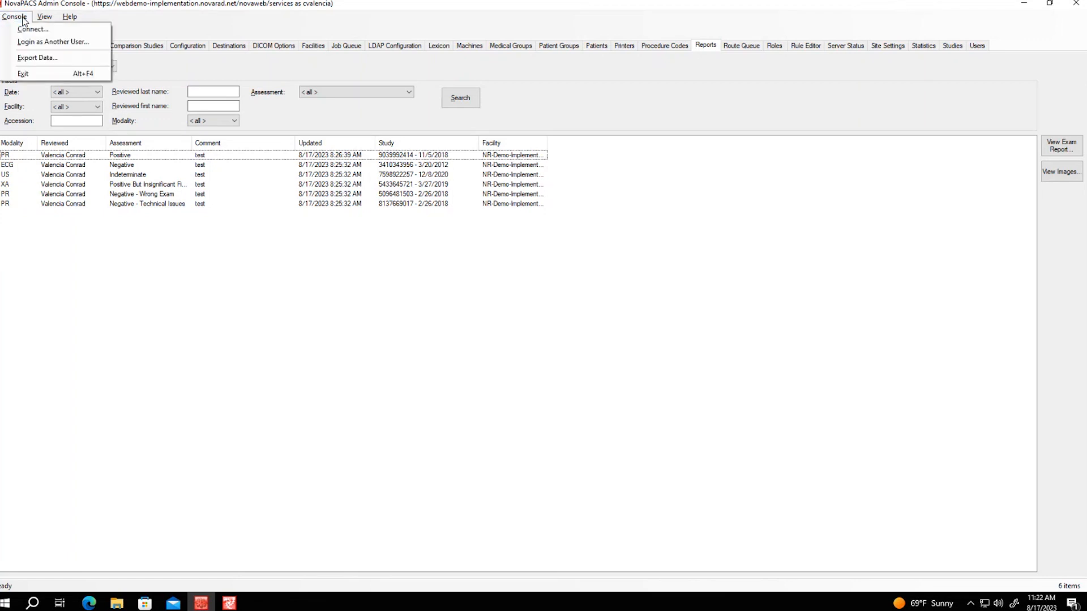
pyautogui.click(35, 59)
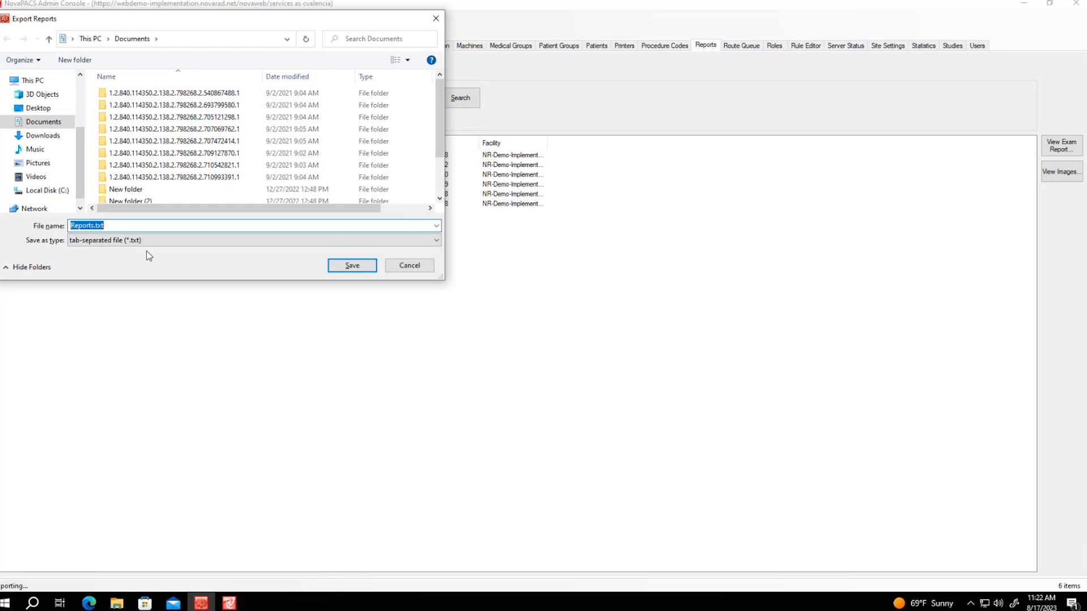
pyautogui.moveTo(272, 19); pyautogui.dragTo(490, 134)
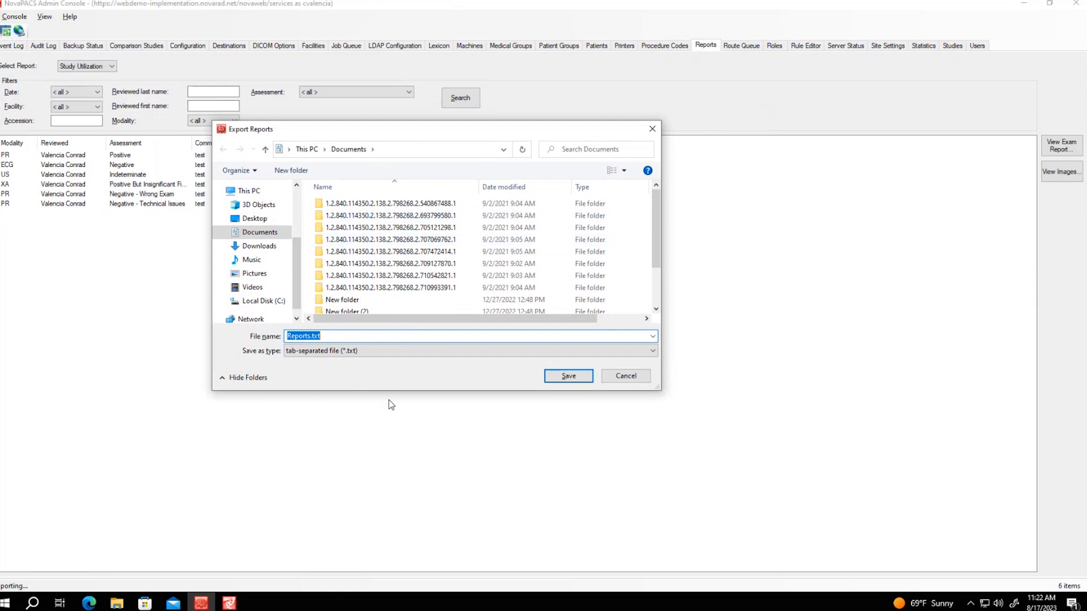
pyautogui.click(628, 376)
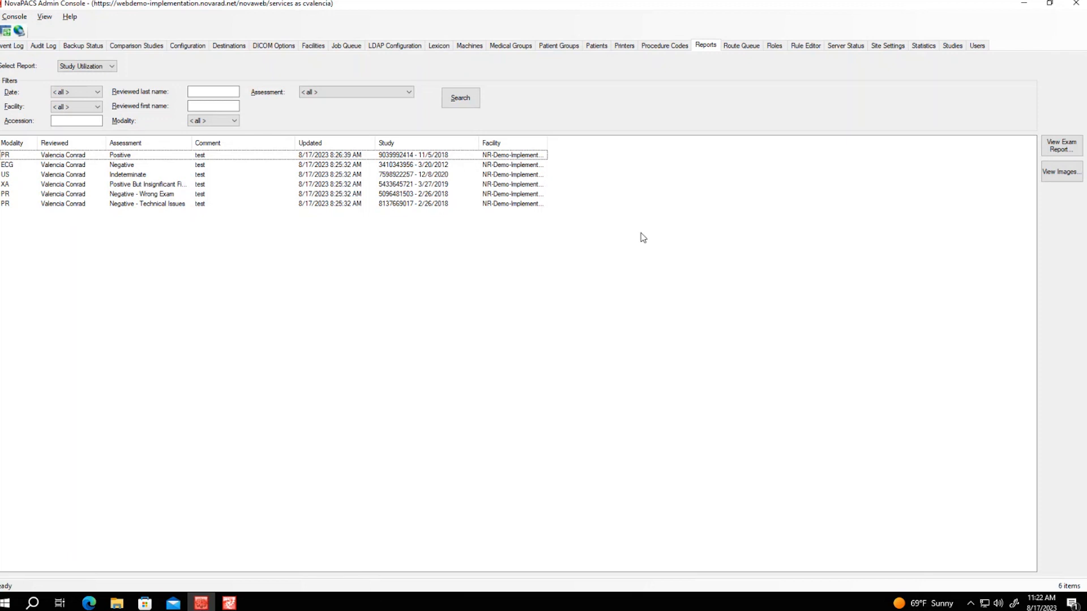
# On the Facilities tab, widen the Name column and open NR-Demo-Implementation Facility in Facility Editor
pyautogui.click(315, 47)
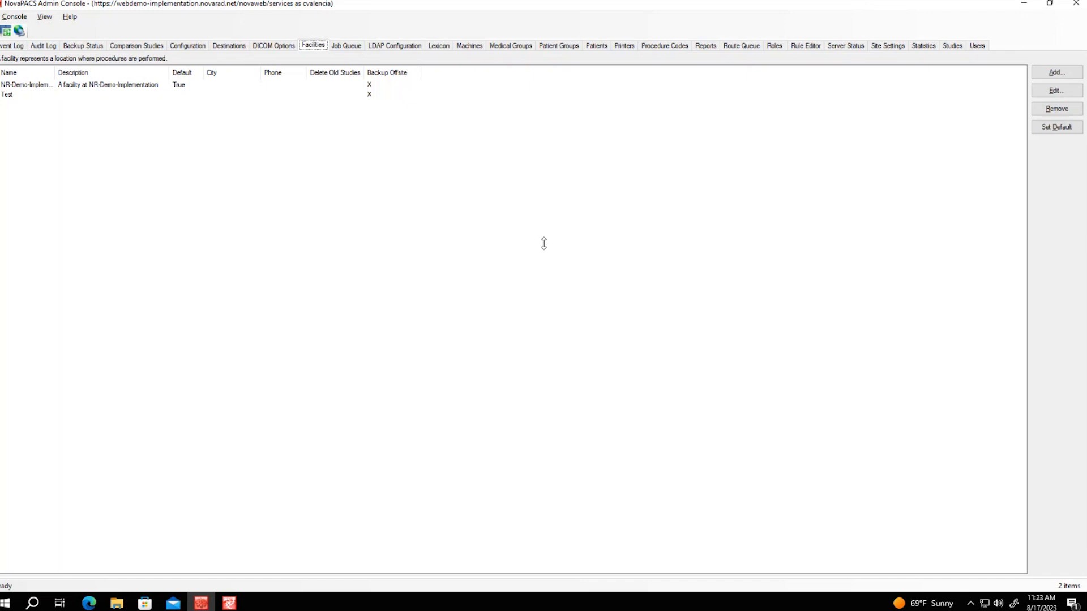
pyautogui.click(287, 233)
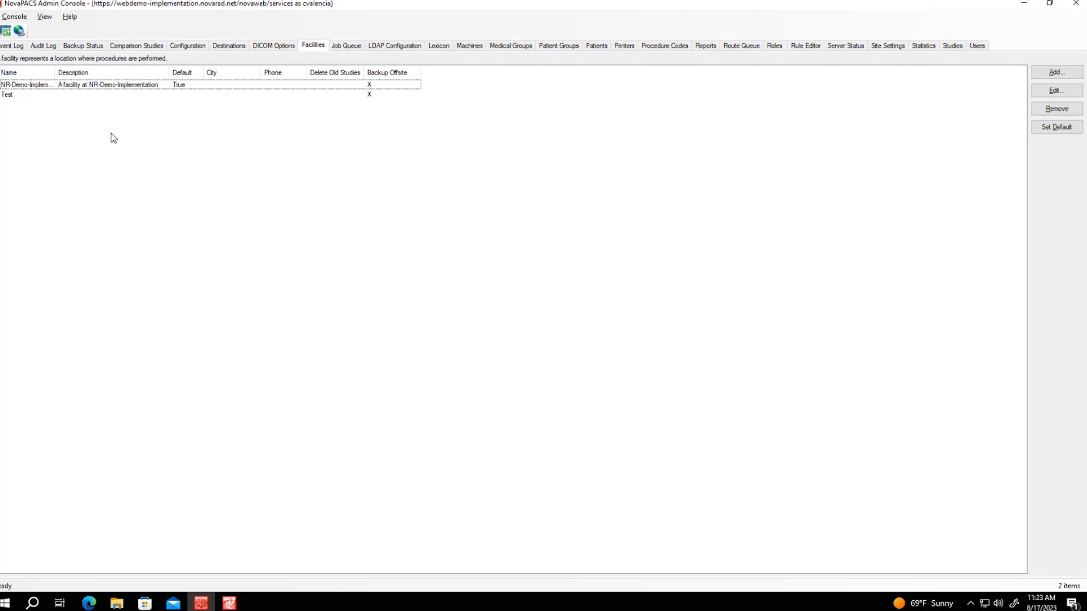
pyautogui.moveTo(56, 73); pyautogui.dragTo(155, 74)
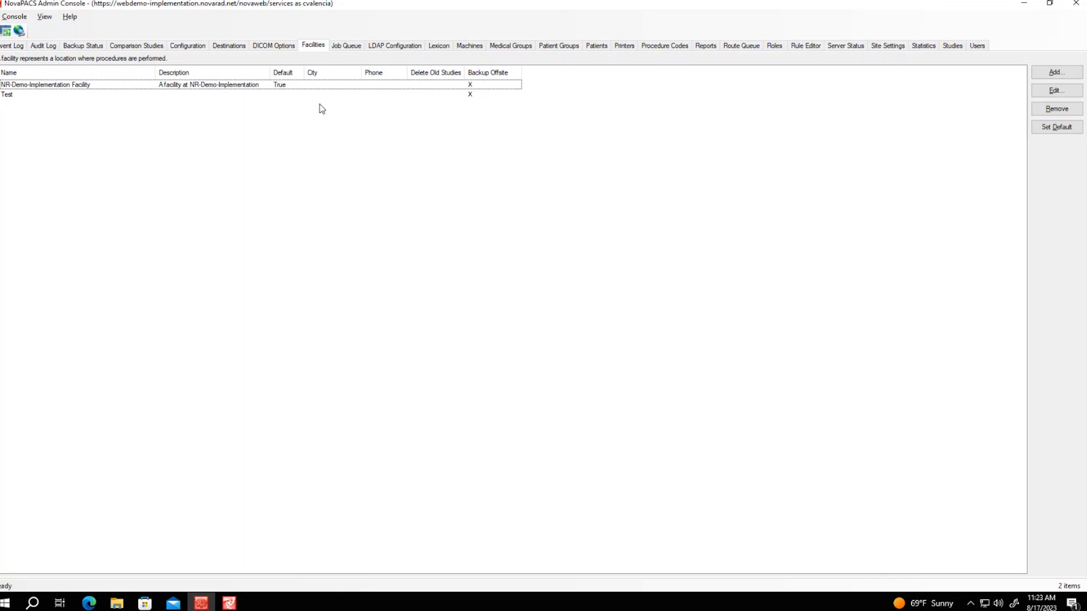
pyautogui.click(232, 88)
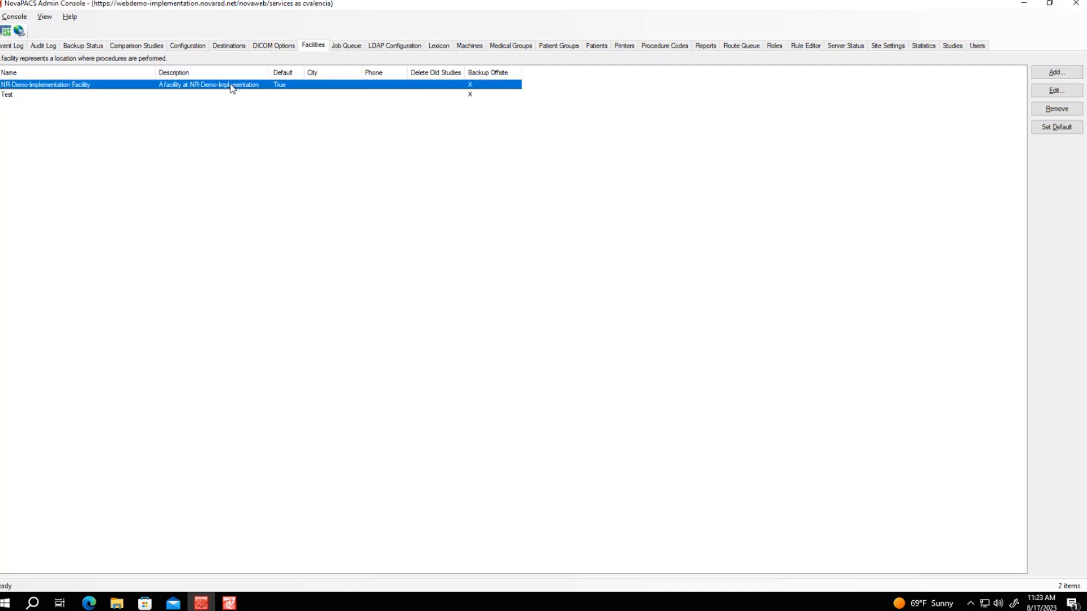
pyautogui.doubleClick(232, 89)
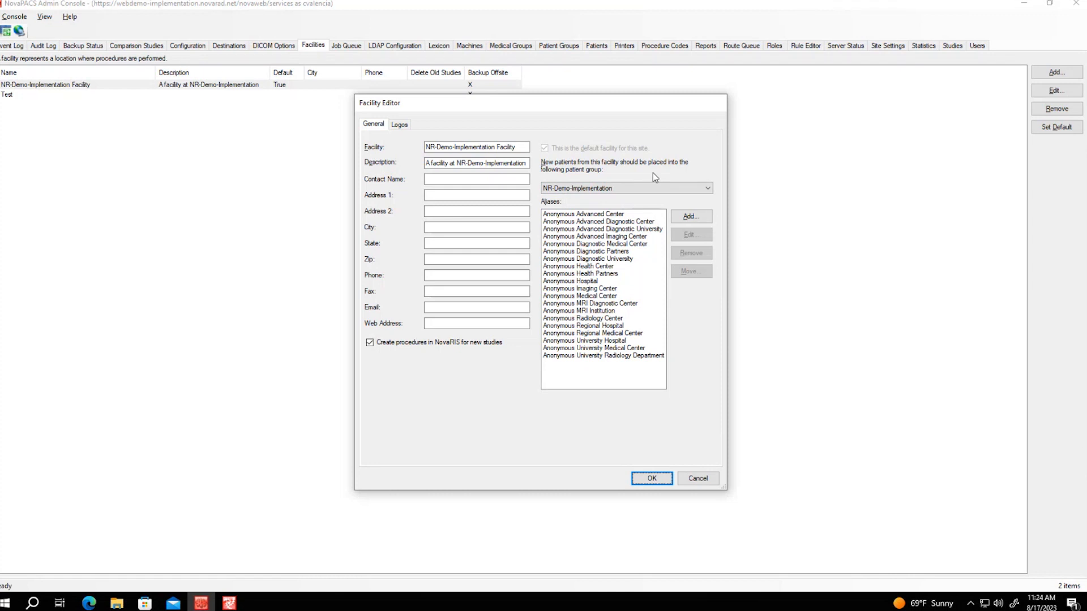
# Keep NR-Demo-Implementation as the new-patient group and close the Anonymous Diagnostic University alias editor unchanged
pyautogui.click(710, 187)
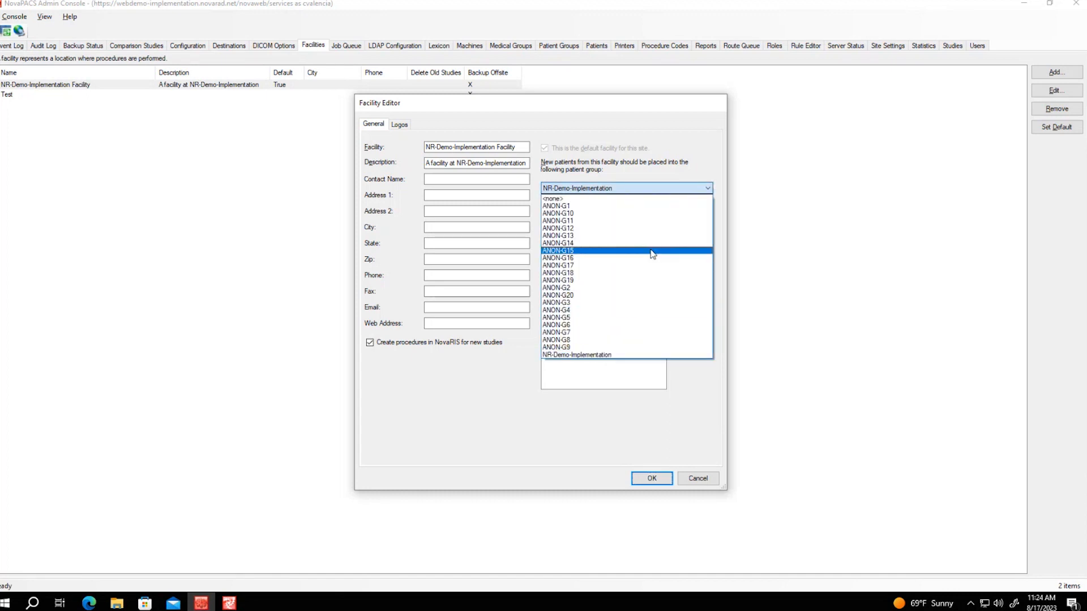
pyautogui.click(619, 356)
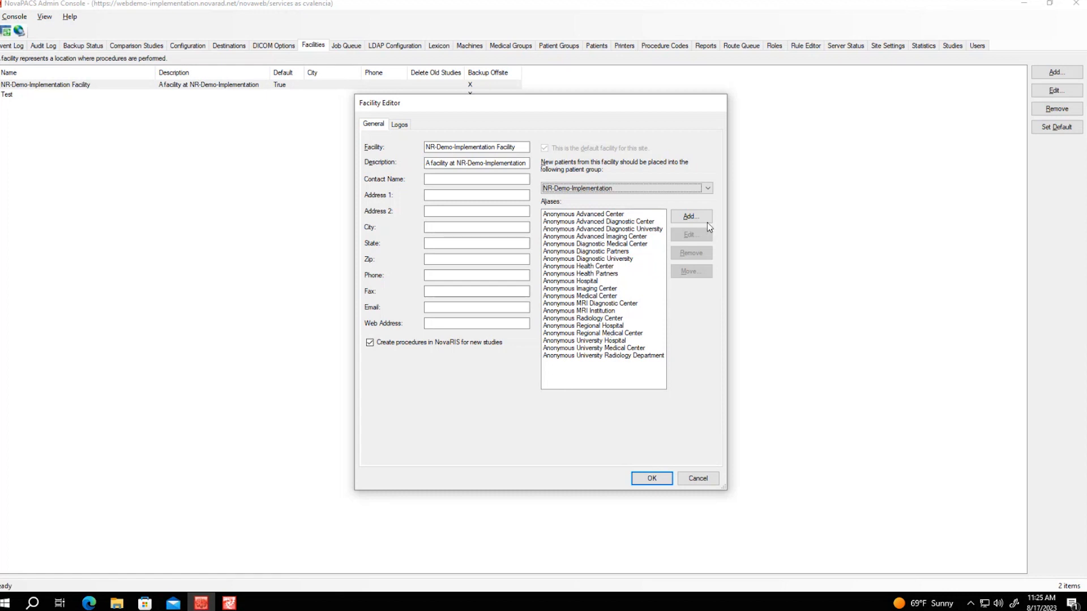
pyautogui.click(610, 260)
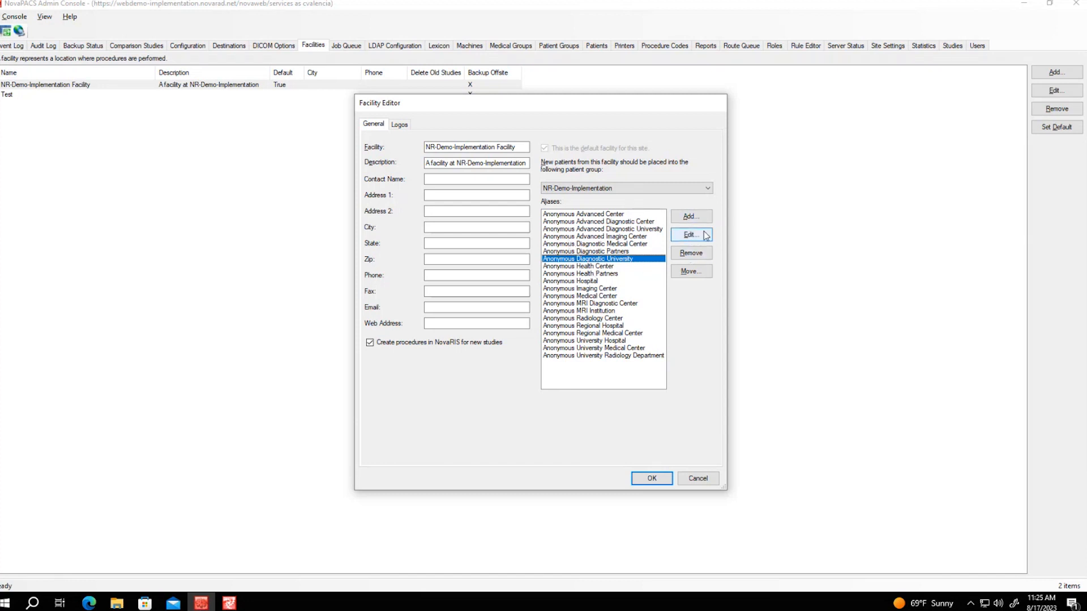
pyautogui.click(705, 235)
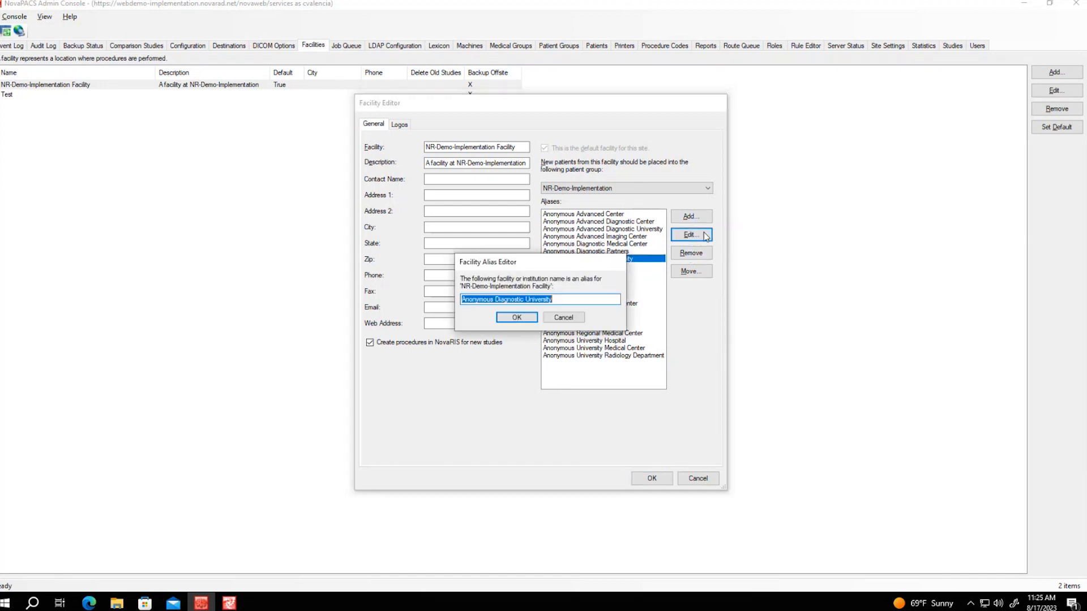
pyautogui.click(575, 318)
# Cancel adding a new alias and moving one, then close the Facility Editor unsaved
pyautogui.click(609, 222)
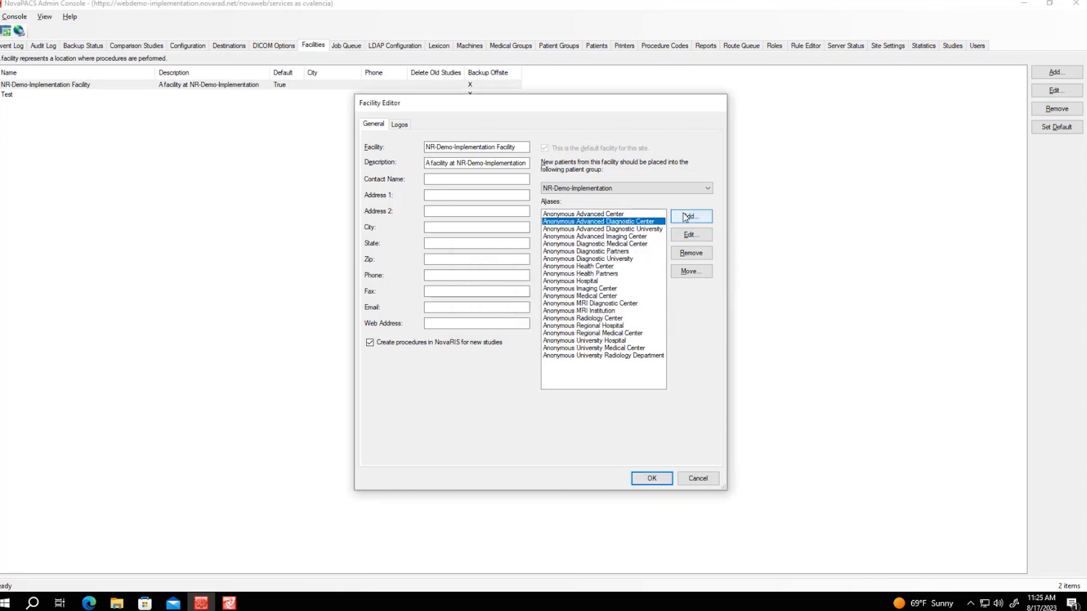
pyautogui.click(691, 216)
pyautogui.click(571, 319)
pyautogui.click(563, 258)
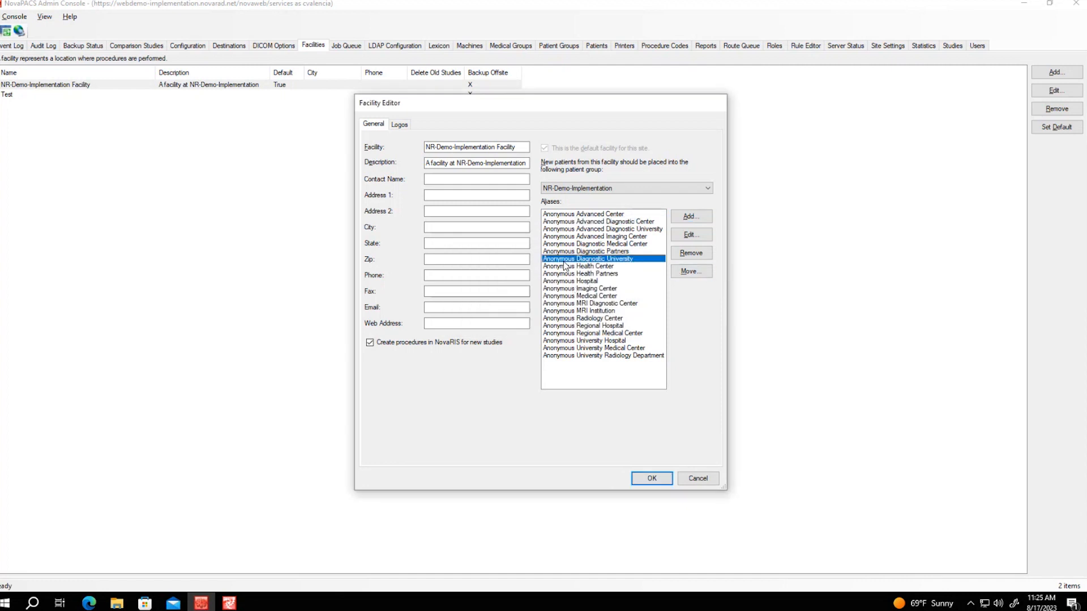
pyautogui.click(678, 275)
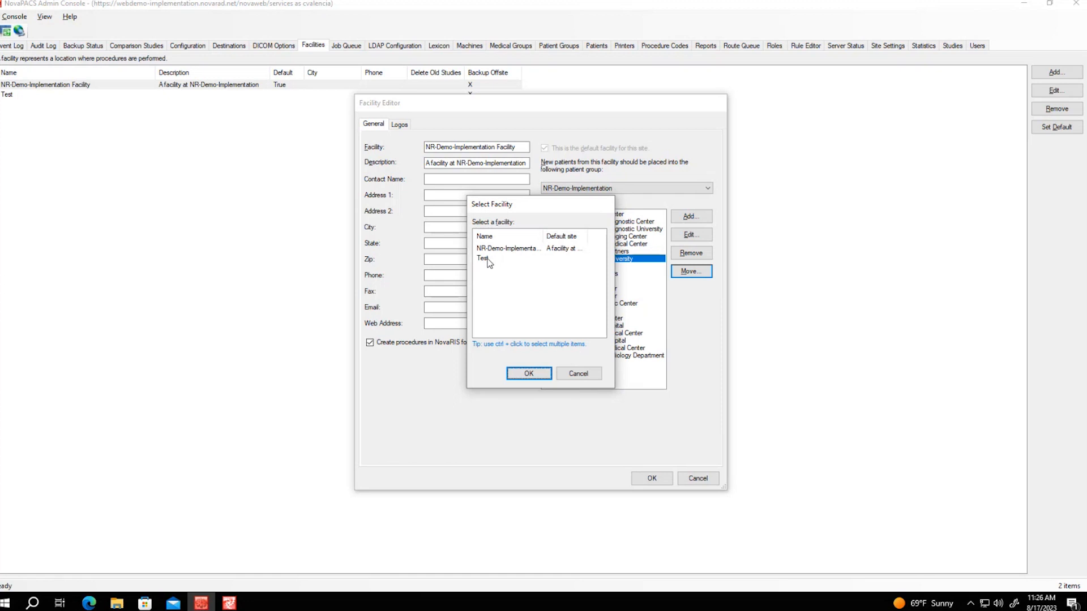
pyautogui.click(576, 376)
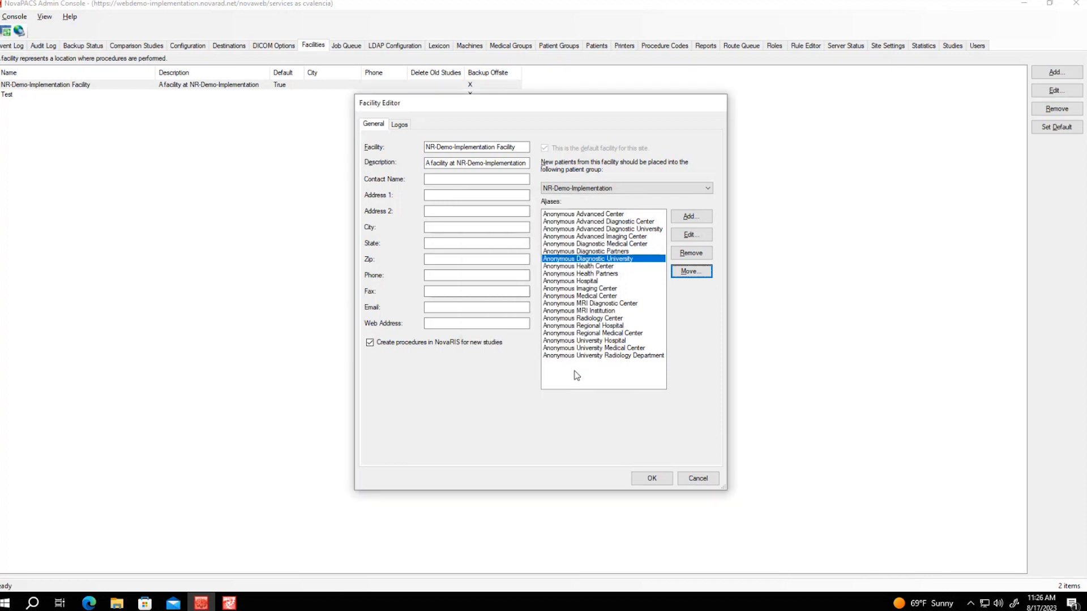
pyautogui.click(699, 481)
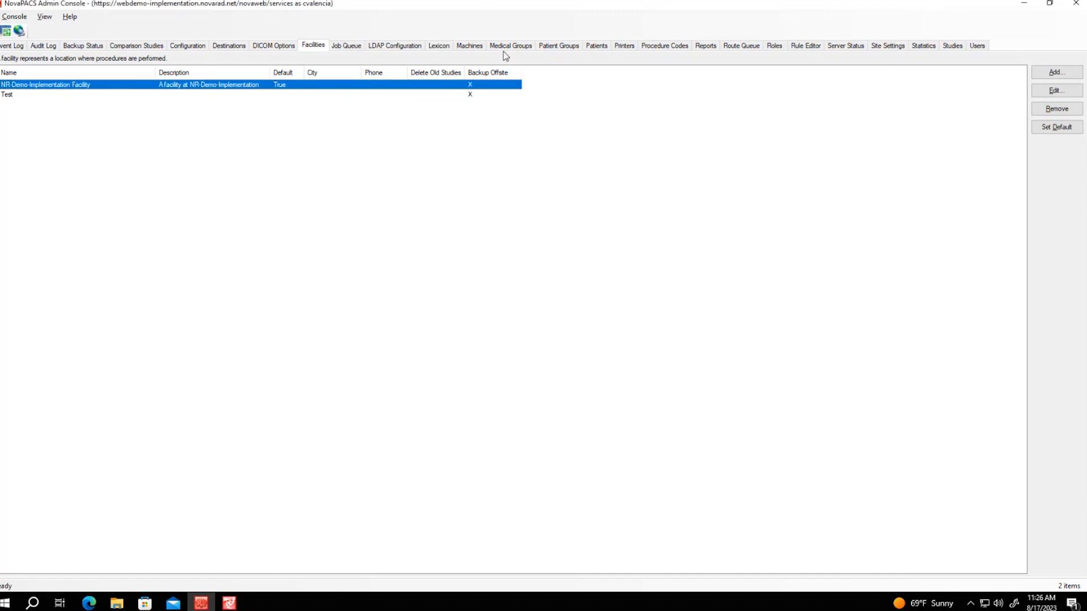
# Show Patient Groups and select ANON-G16, ANON-G6, ANON-G18, then NR-Demo-Implementation
pyautogui.click(555, 47)
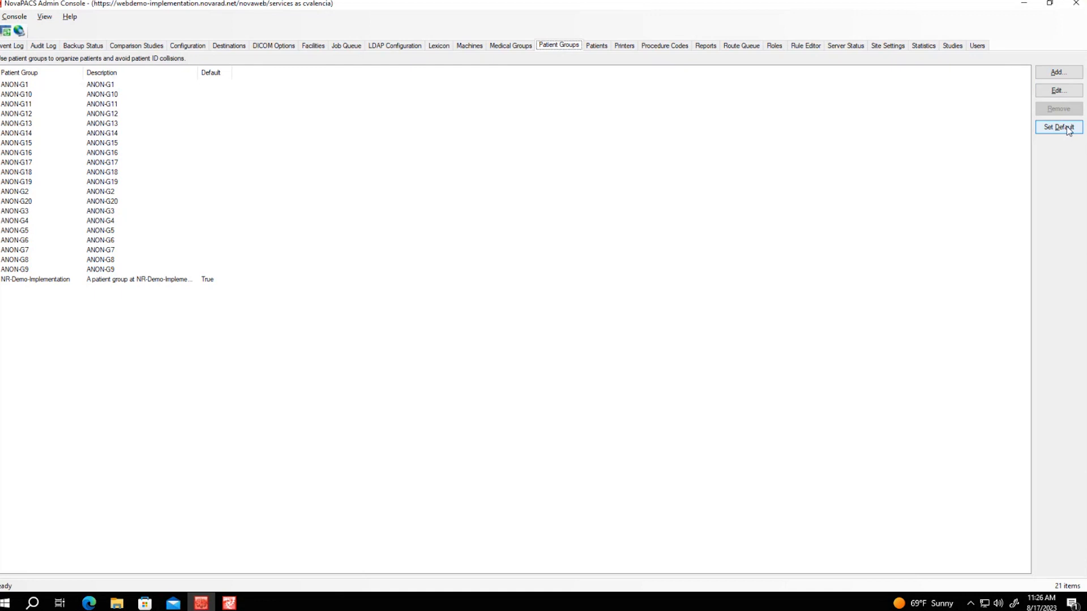
pyautogui.click(57, 152)
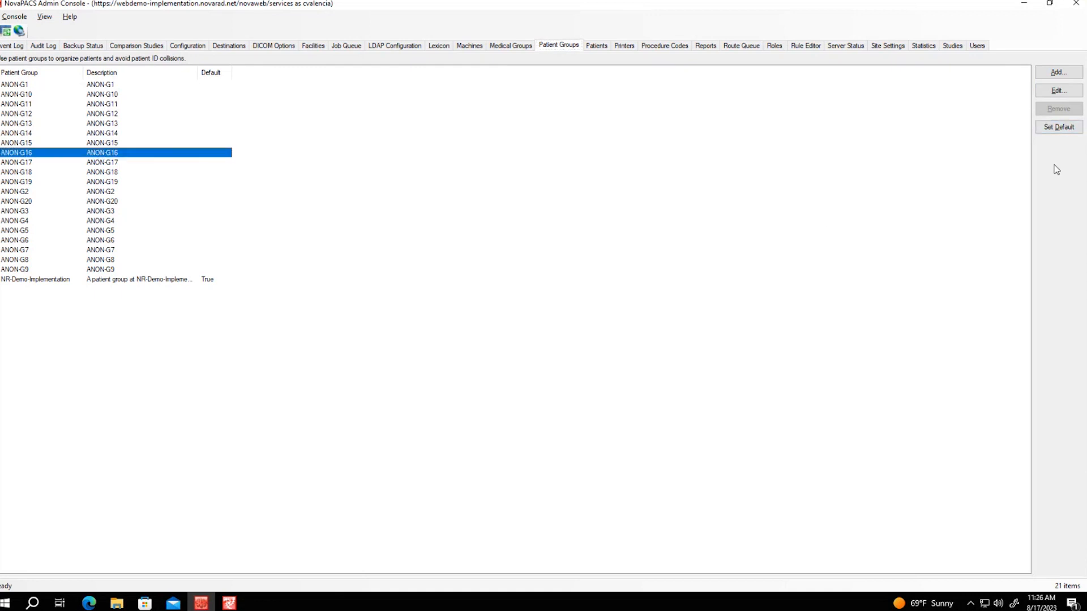
pyautogui.click(79, 241)
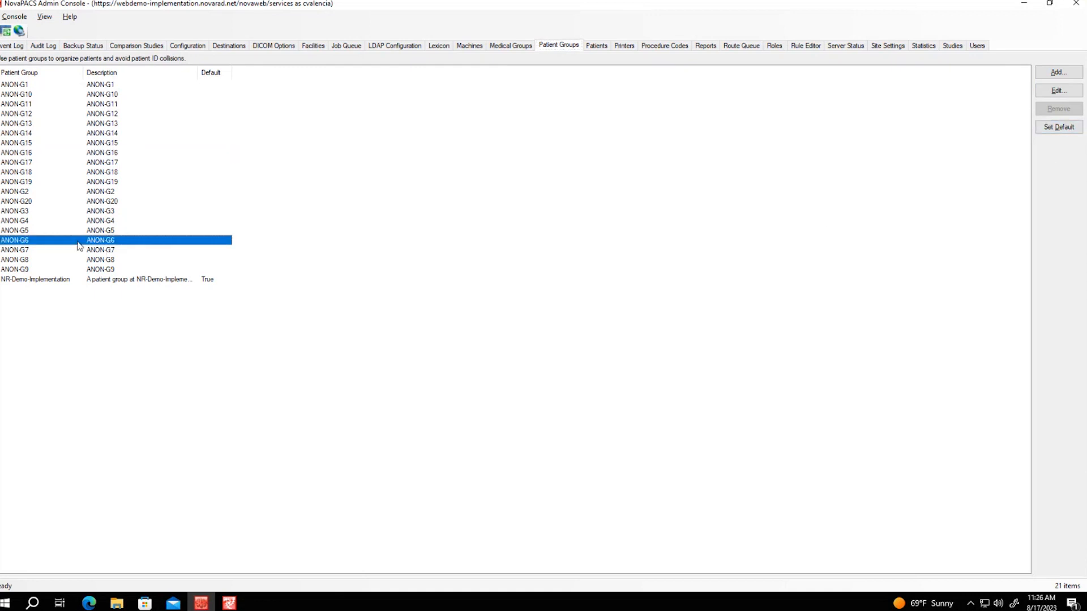
pyautogui.click(69, 173)
pyautogui.click(121, 280)
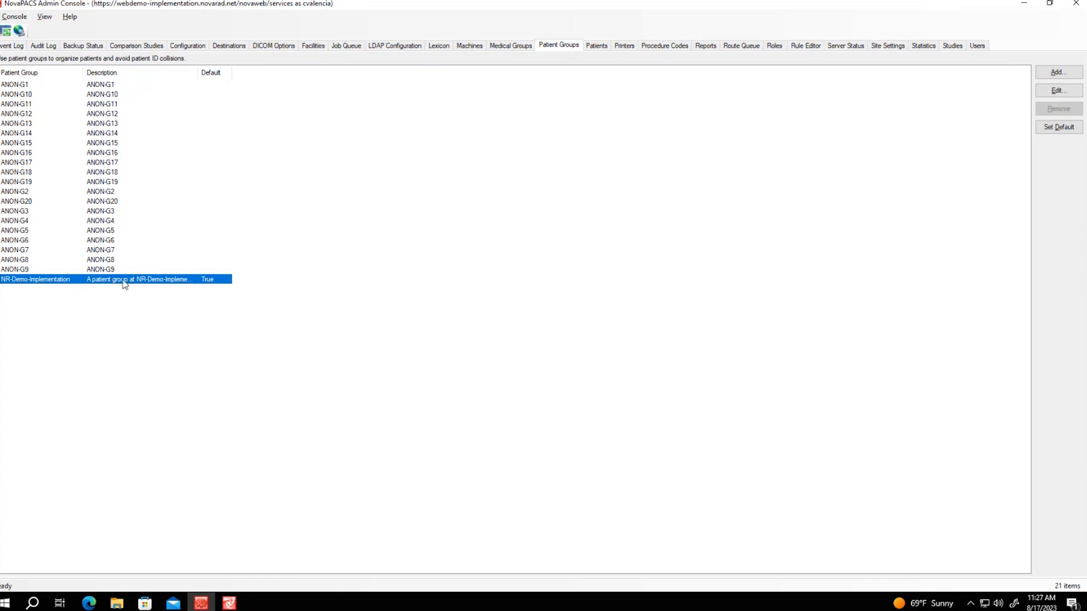
pyautogui.doubleClick(82, 282)
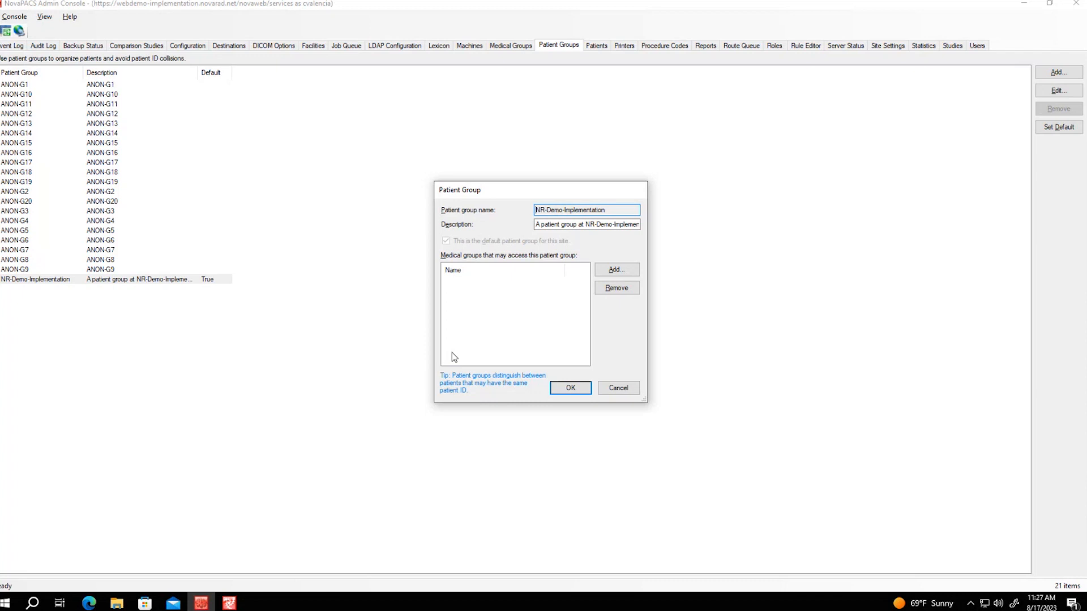
pyautogui.click(625, 272)
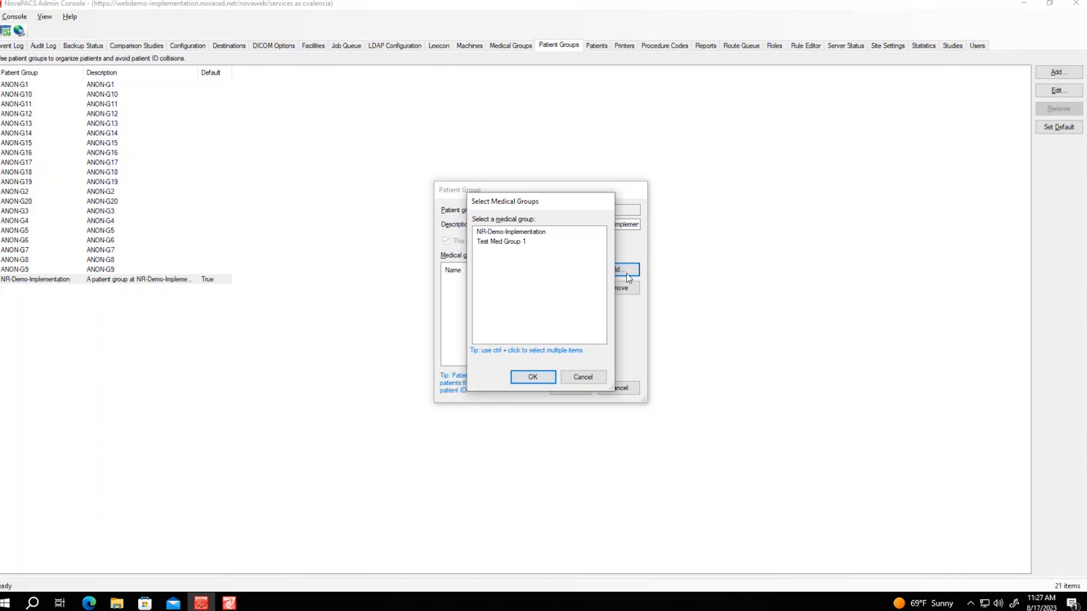
pyautogui.click(530, 233)
pyautogui.click(535, 376)
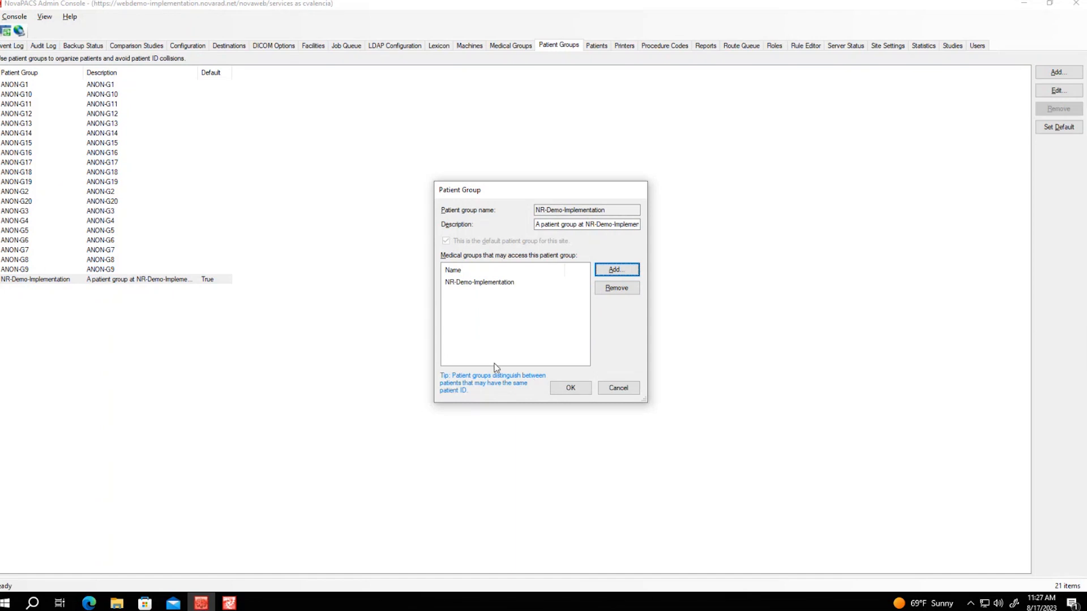
pyautogui.click(615, 270)
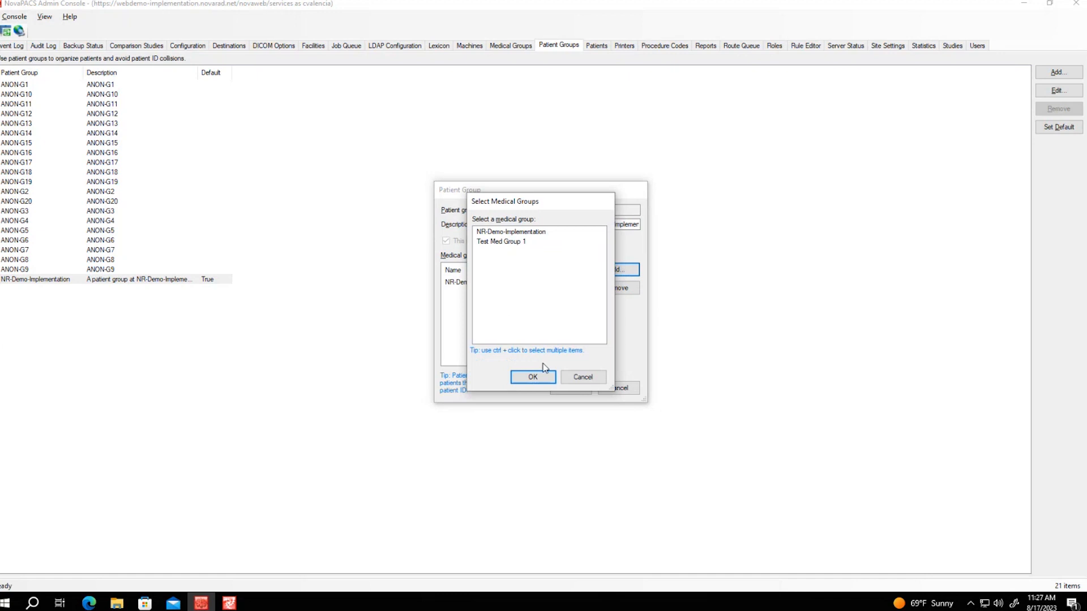
pyautogui.click(586, 378)
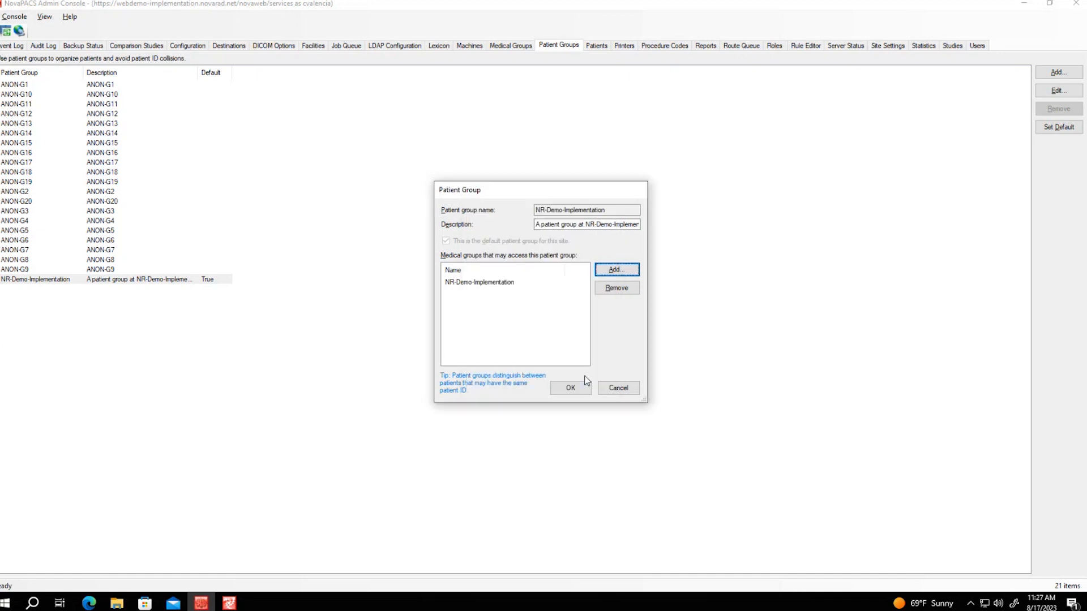
pyautogui.click(489, 284)
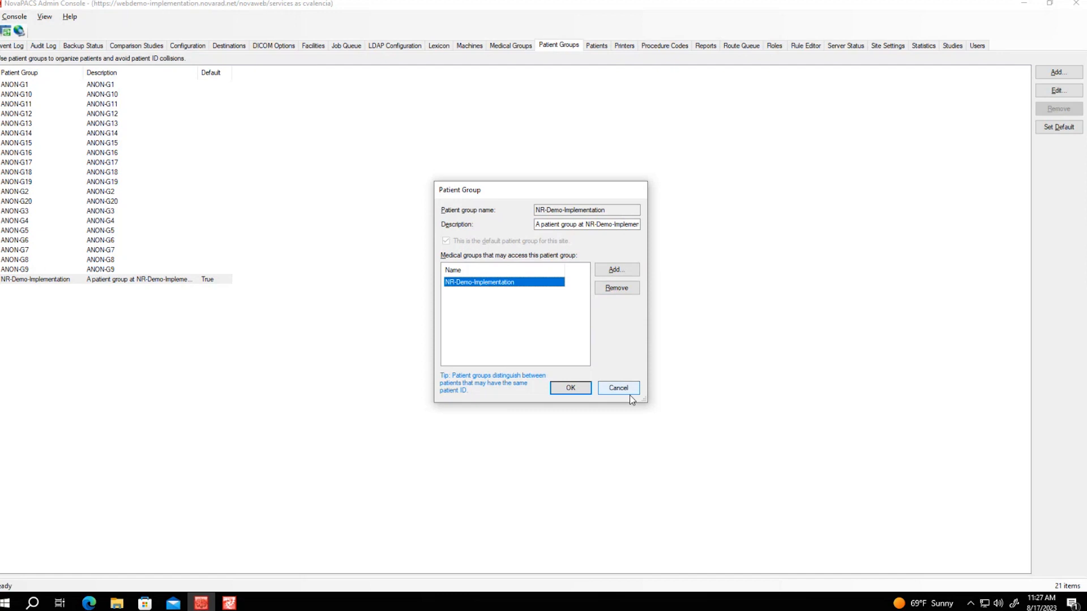
pyautogui.click(613, 388)
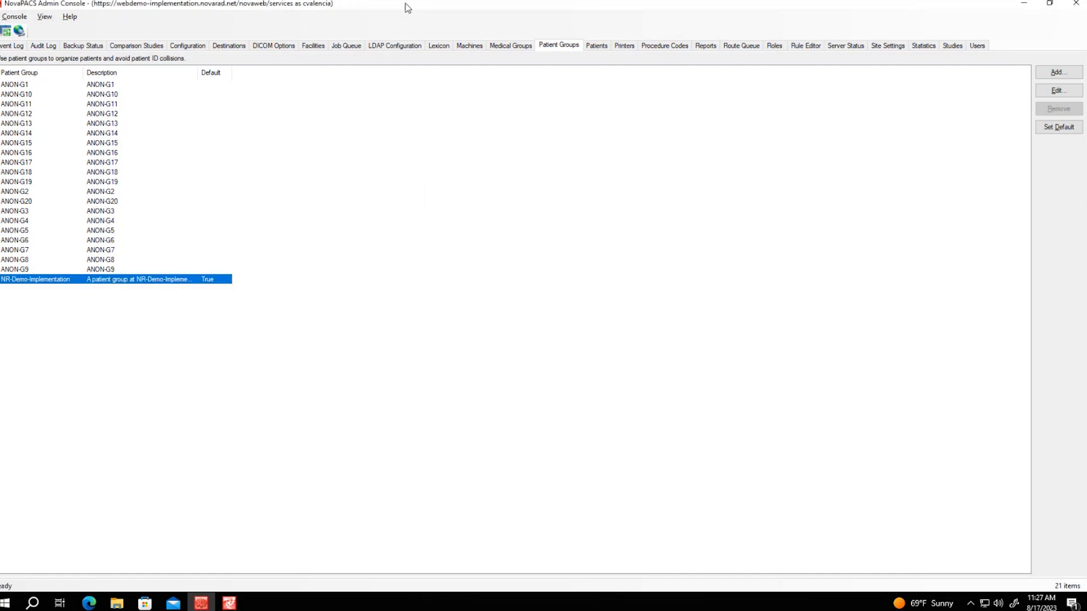
# Open the NR-Demo-Implementation medical group and add the last listed user as a member
pyautogui.click(531, 49)
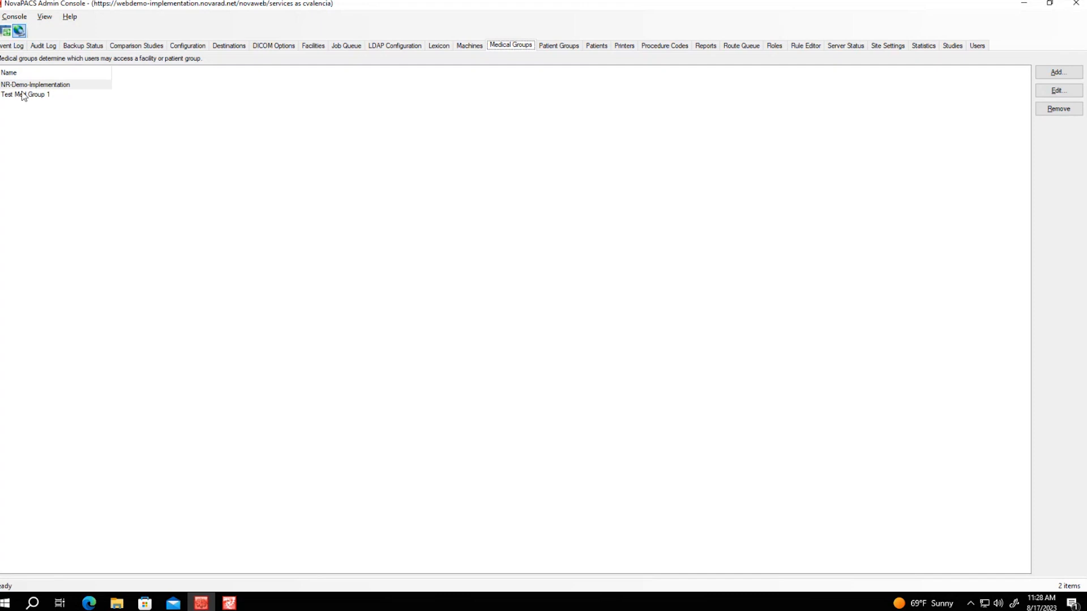
pyautogui.doubleClick(59, 85)
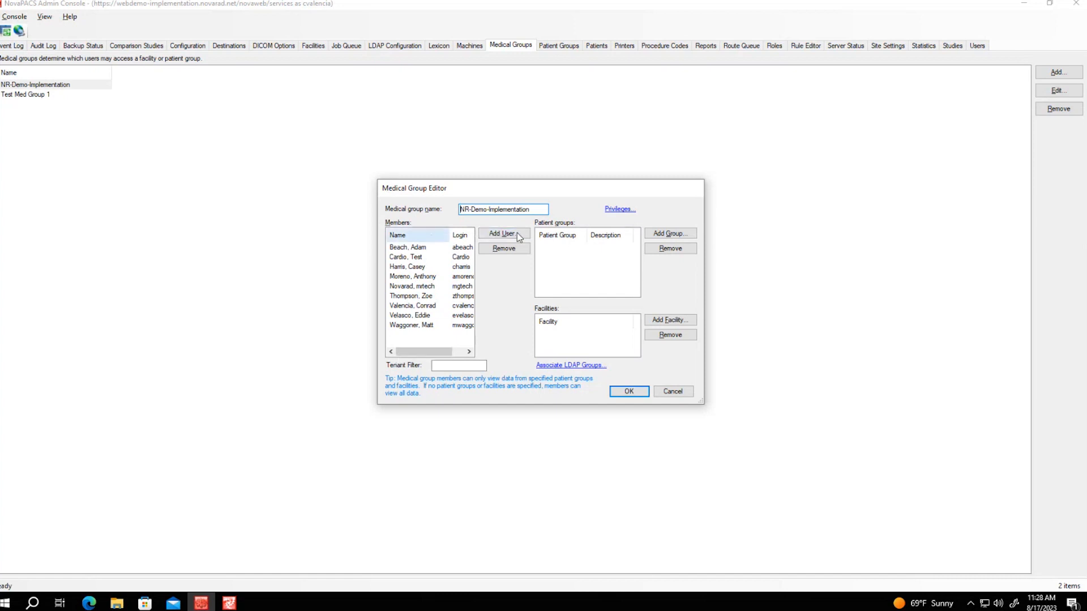
pyautogui.click(496, 234)
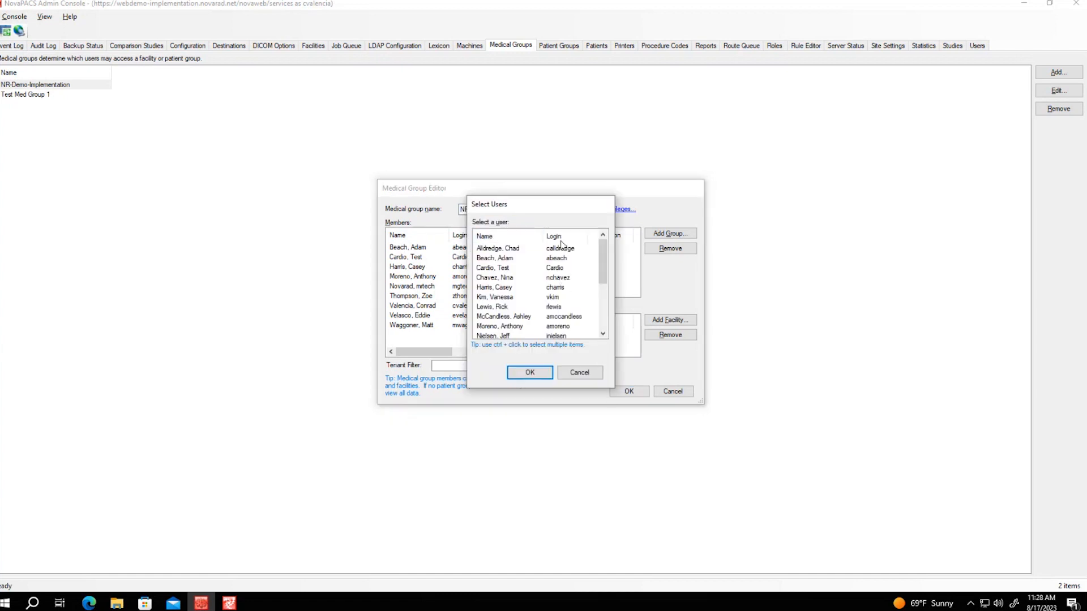
pyautogui.scroll(-3, 562, 246)
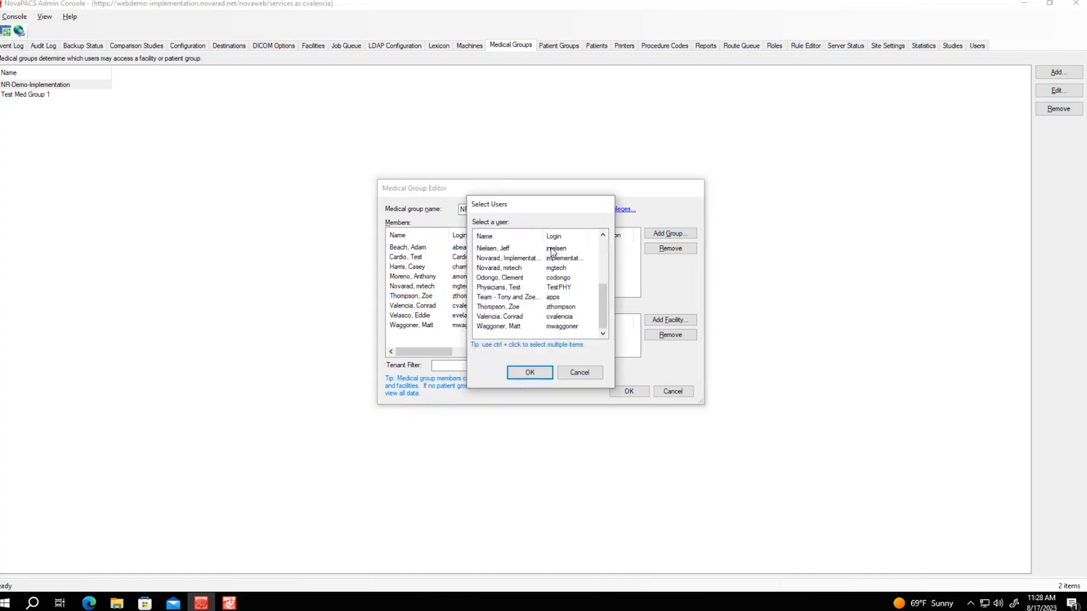
pyautogui.click(503, 326)
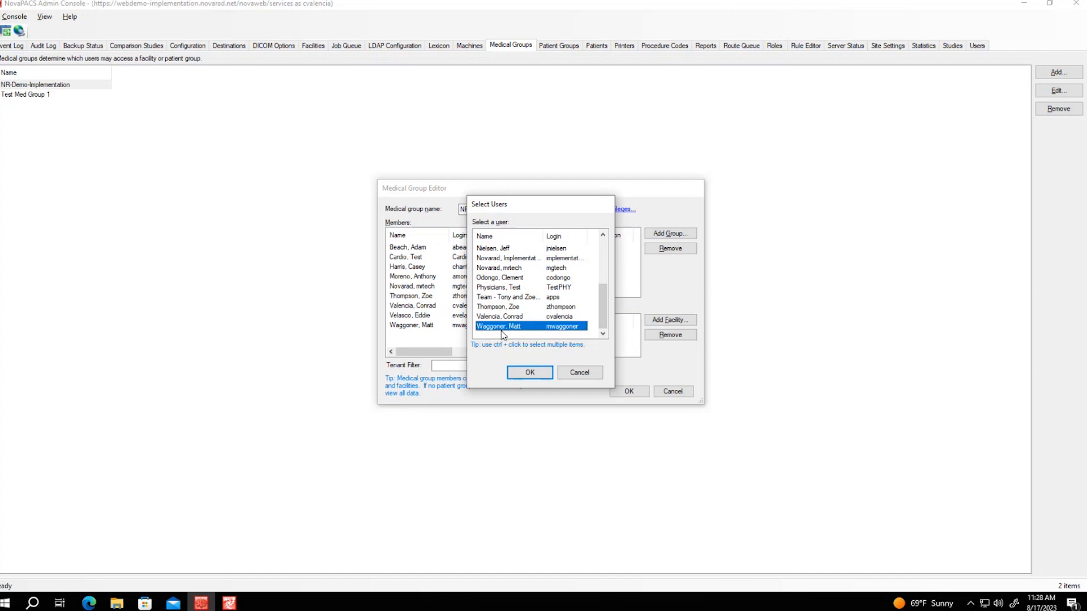
pyautogui.click(530, 373)
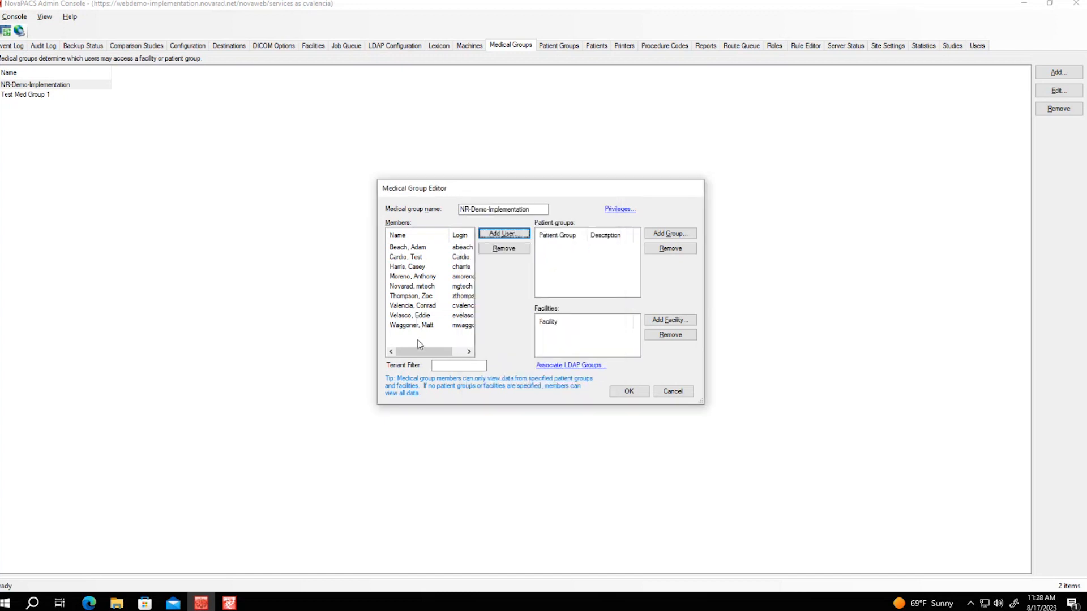
# Remove that last member from the group, then add the same user back
pyautogui.click(421, 325)
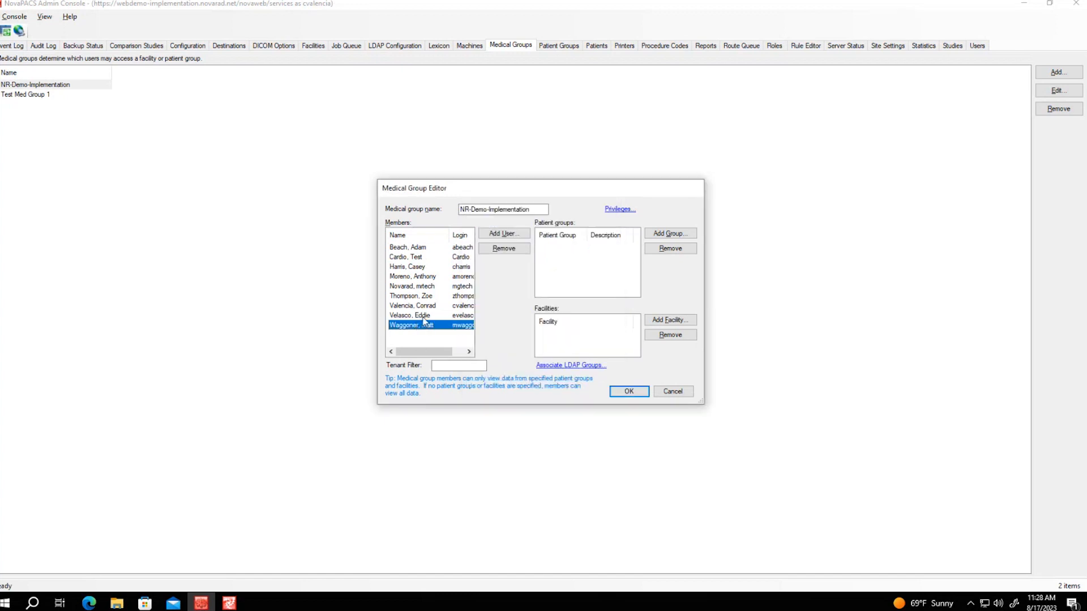
pyautogui.click(503, 251)
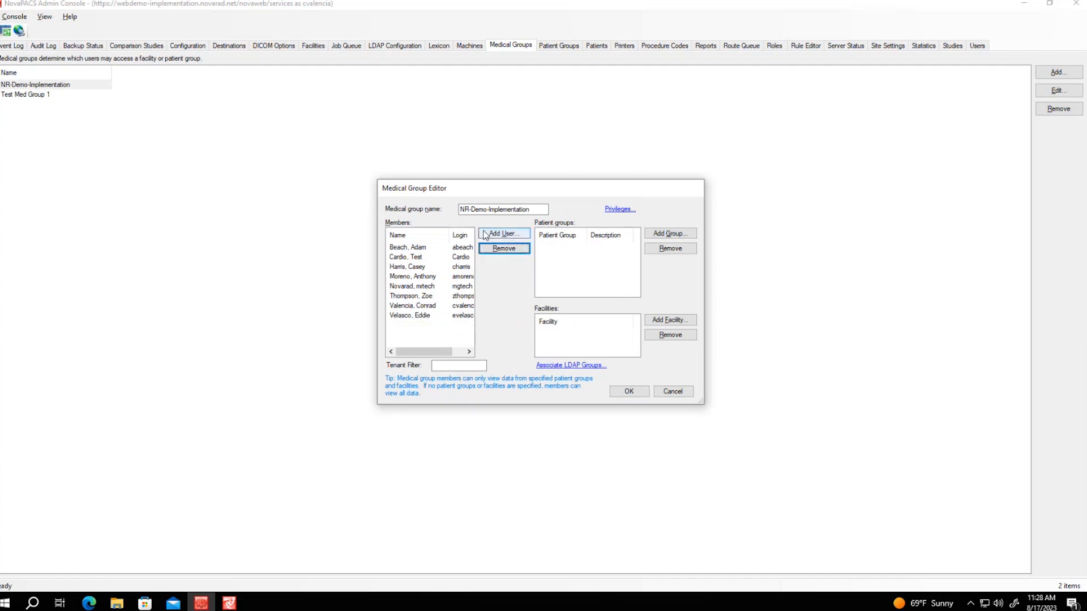
pyautogui.click(497, 236)
pyautogui.scroll(-4, 504, 319)
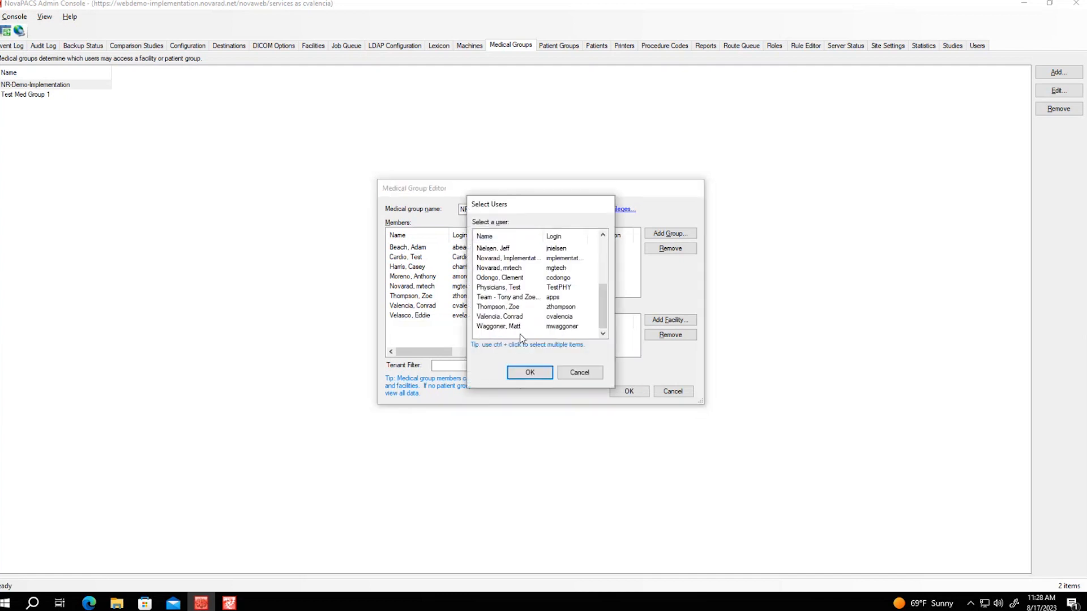
pyautogui.click(519, 326)
pyautogui.click(526, 372)
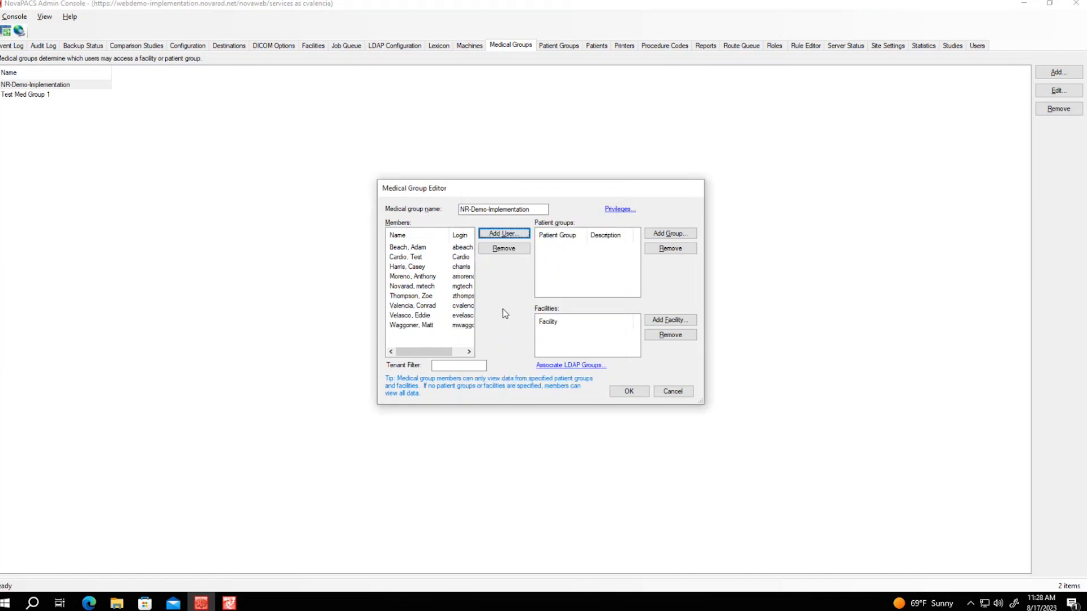
# Add the NR-Demo-Implementation patient group to the medical group
pyautogui.click(660, 235)
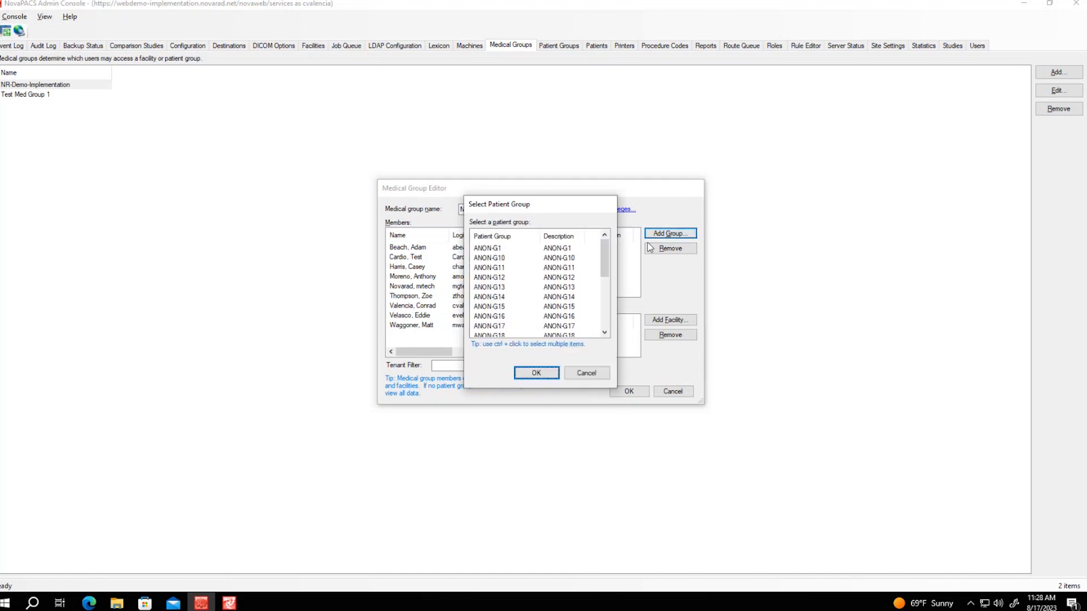
pyautogui.scroll(-4, 527, 279)
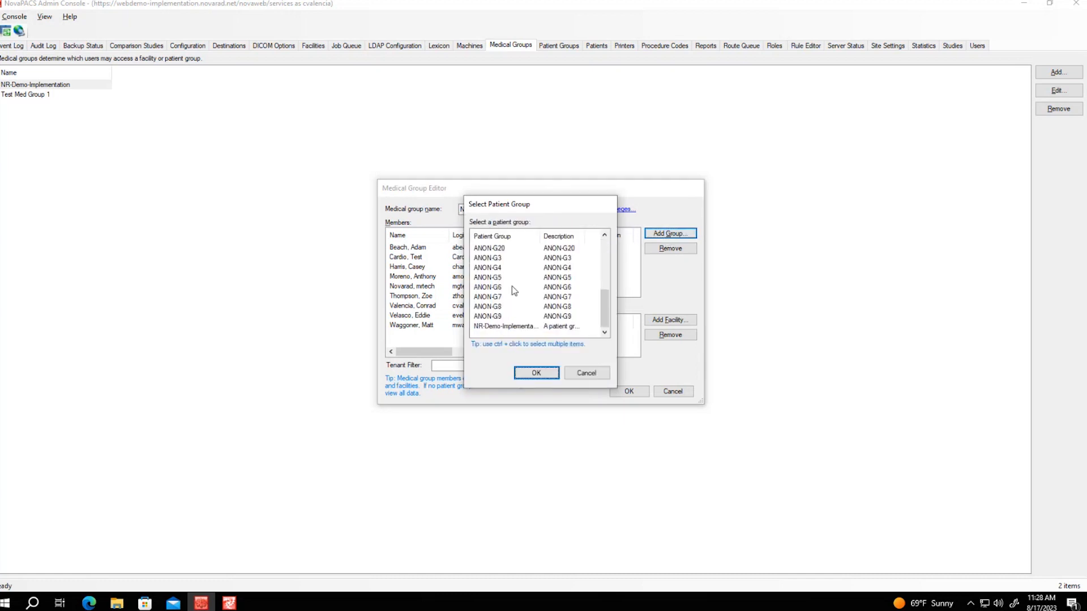
pyautogui.click(507, 327)
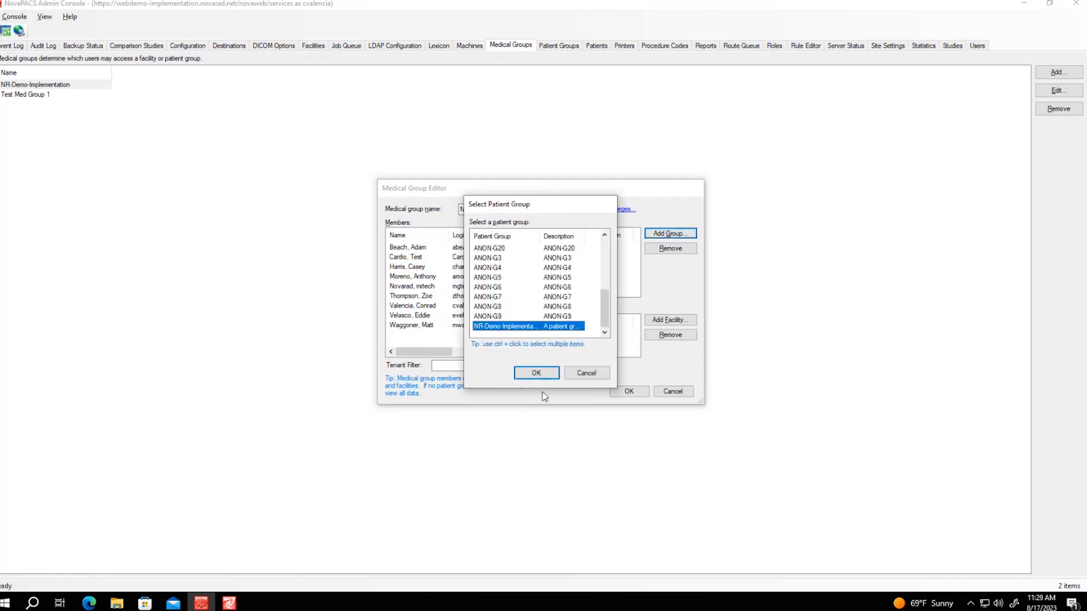
pyautogui.click(535, 374)
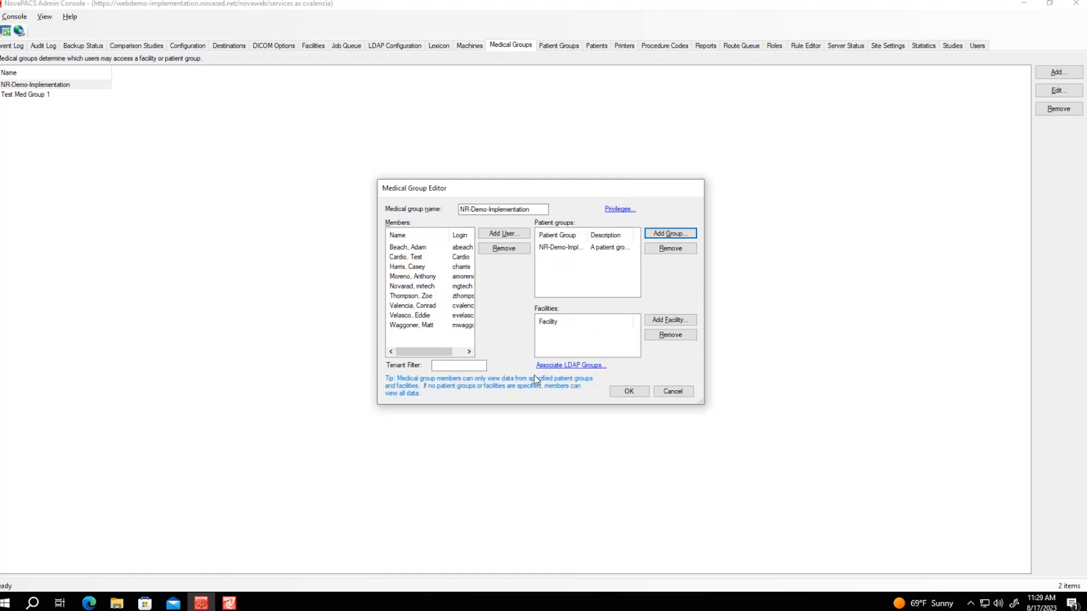
# Add the ANON-G14 patient group, then remove it again
pyautogui.click(672, 233)
pyautogui.click(491, 296)
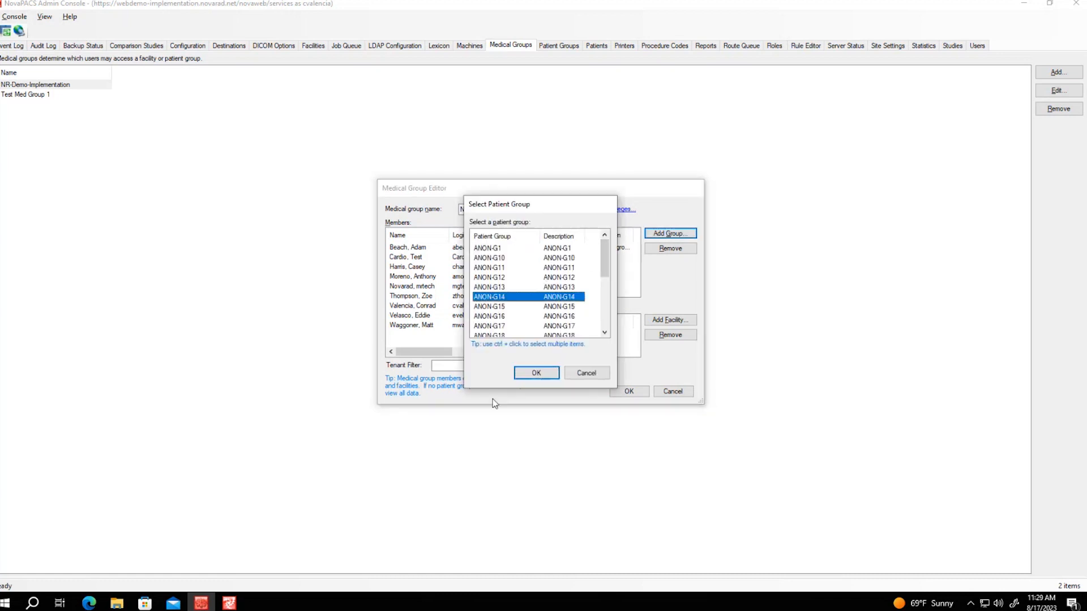
pyautogui.click(535, 373)
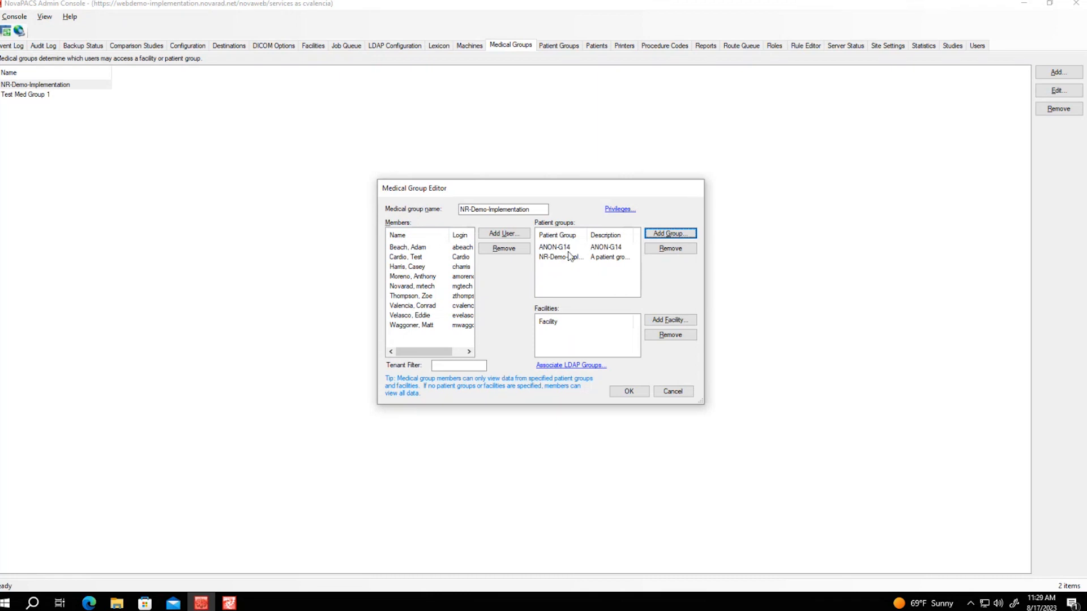
pyautogui.click(628, 260)
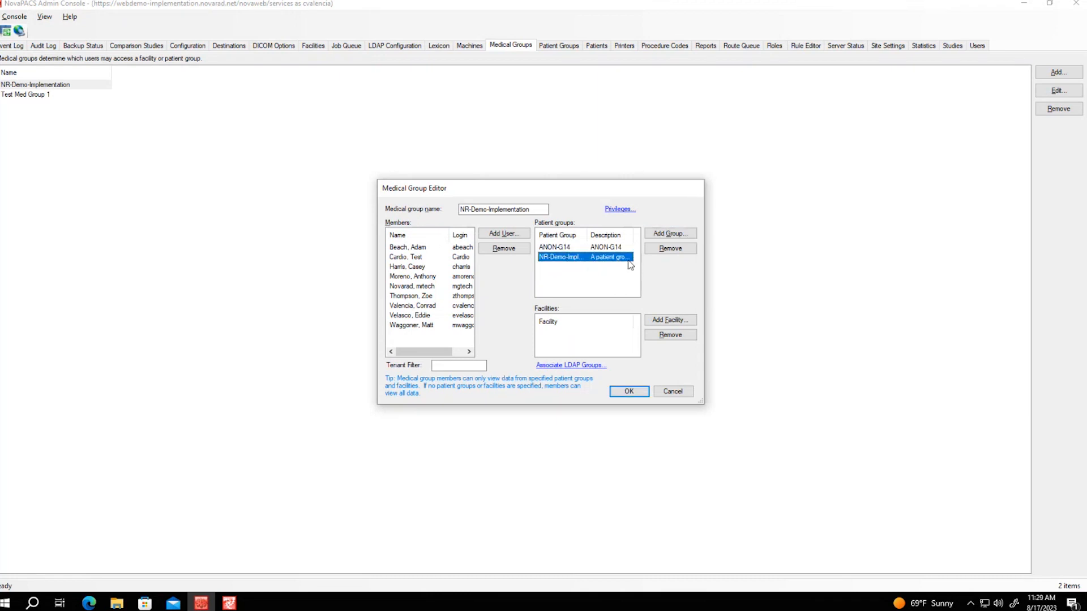
pyautogui.click(554, 247)
pyautogui.click(670, 248)
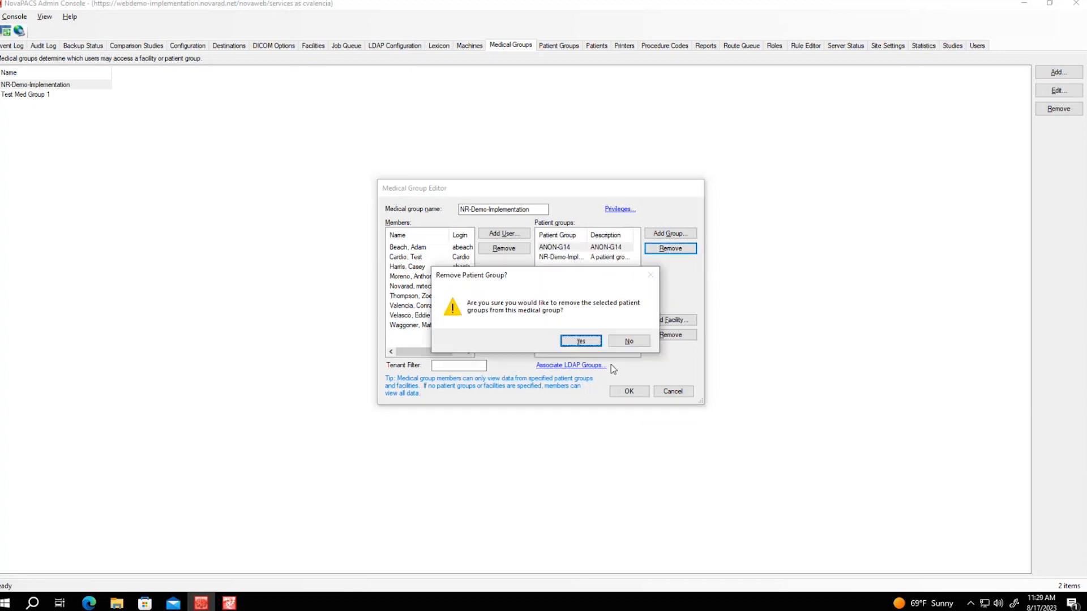
pyautogui.click(581, 340)
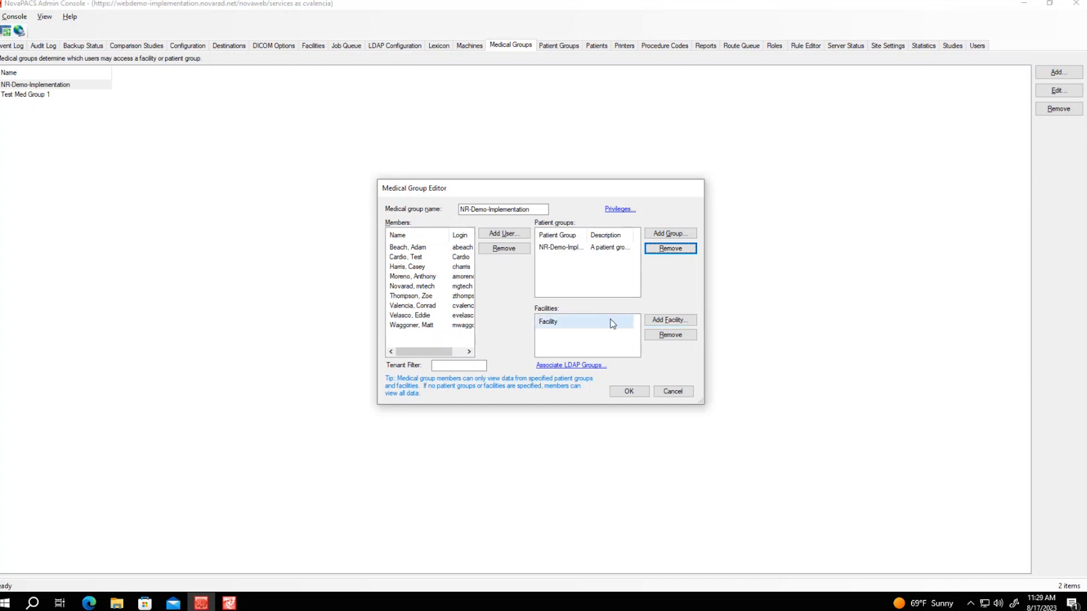
# Add the NR-Demo-Implementation facility and save the medical group
pyautogui.click(675, 322)
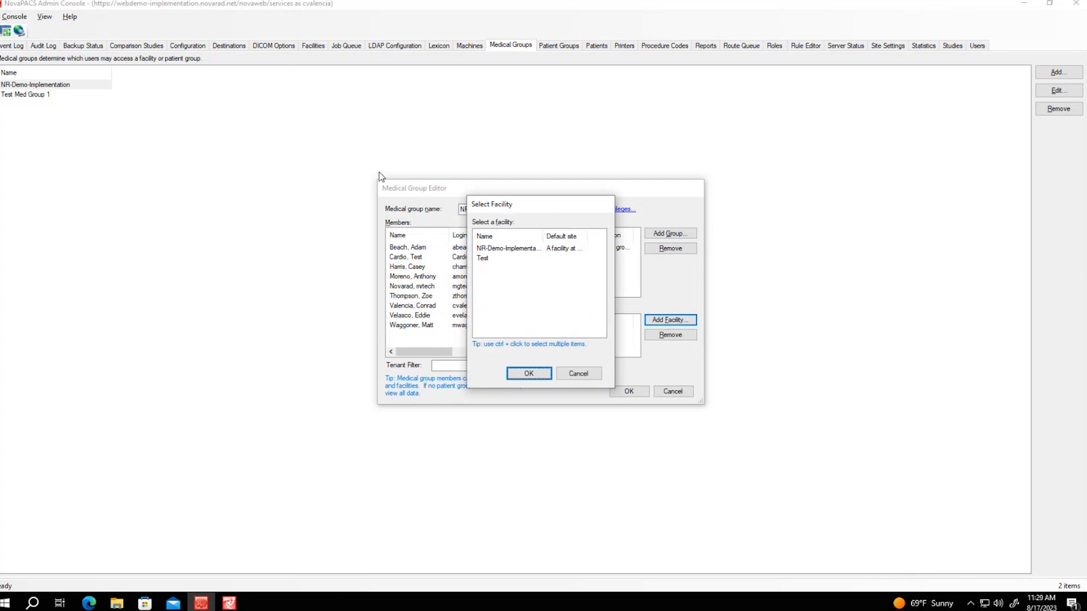
pyautogui.click(512, 258)
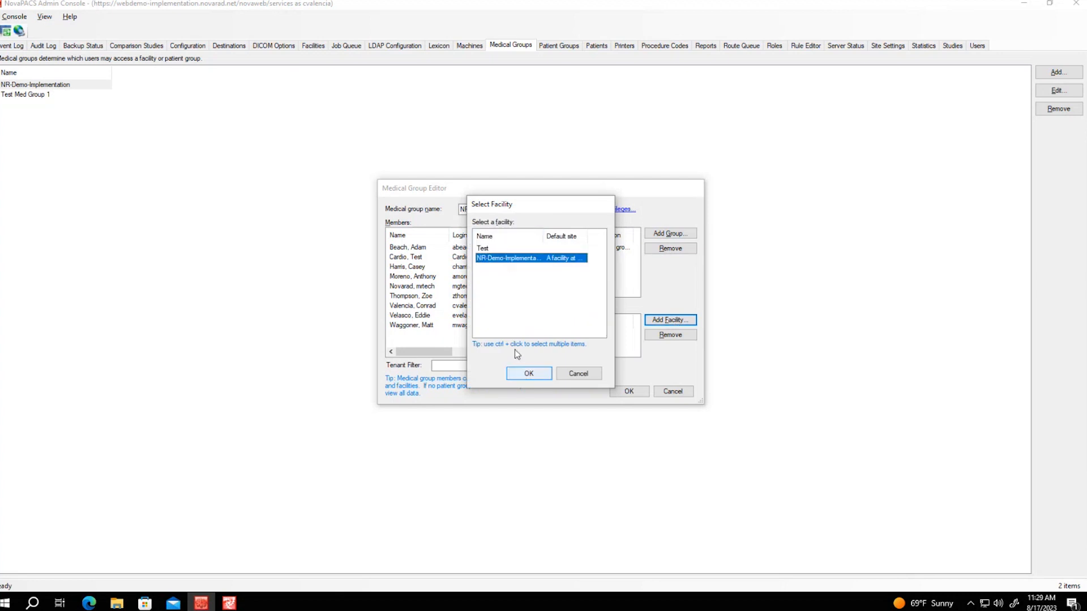
pyautogui.click(539, 374)
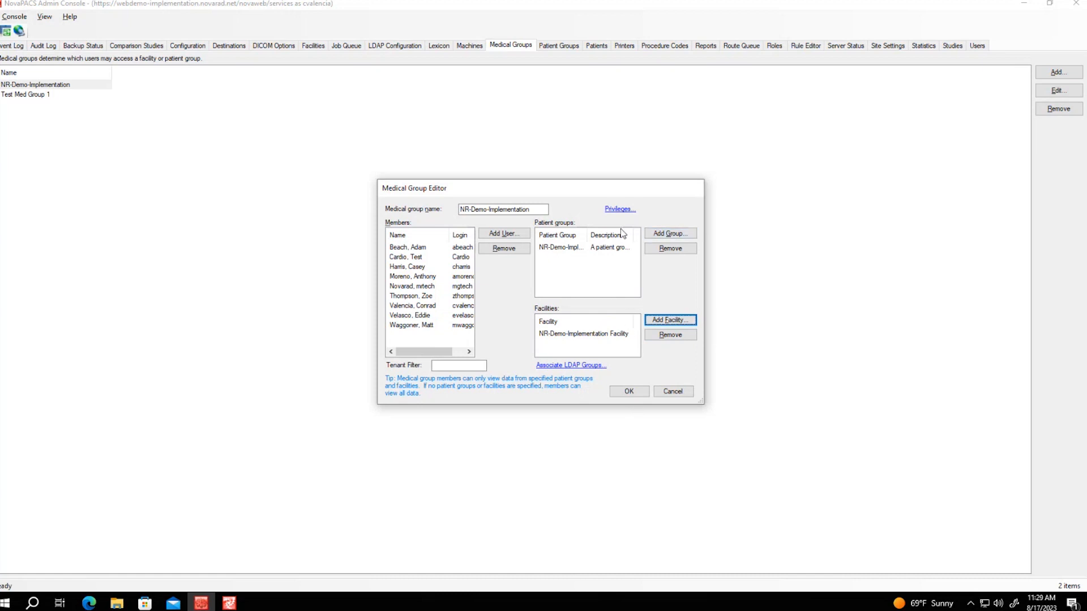
pyautogui.click(627, 392)
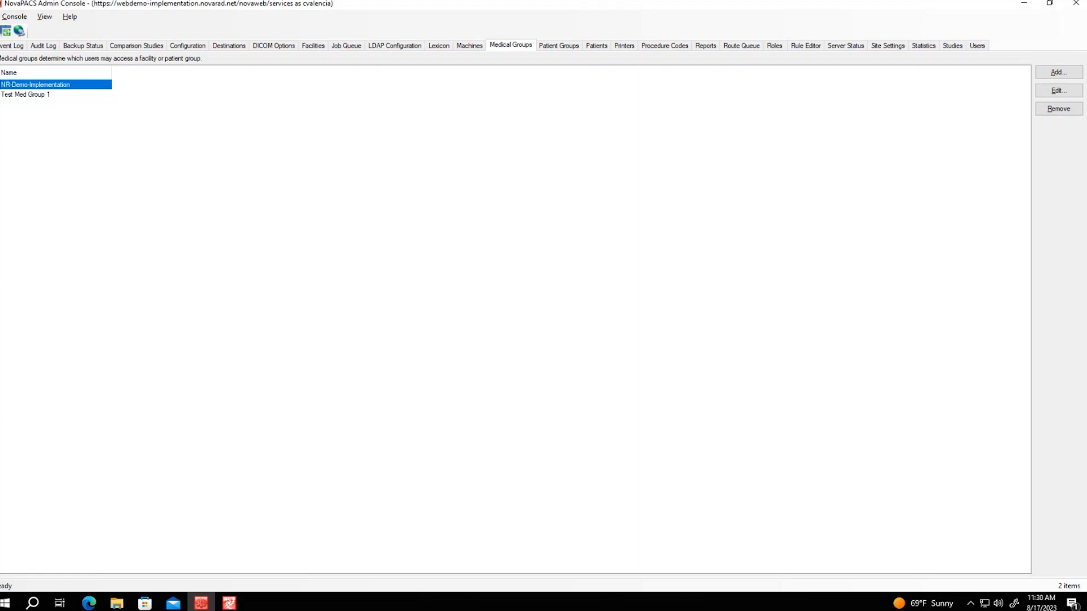
# Switch to the Ncompass Study Browser window and bring up its theme and font size settings
pyautogui.moveTo(229, 602)
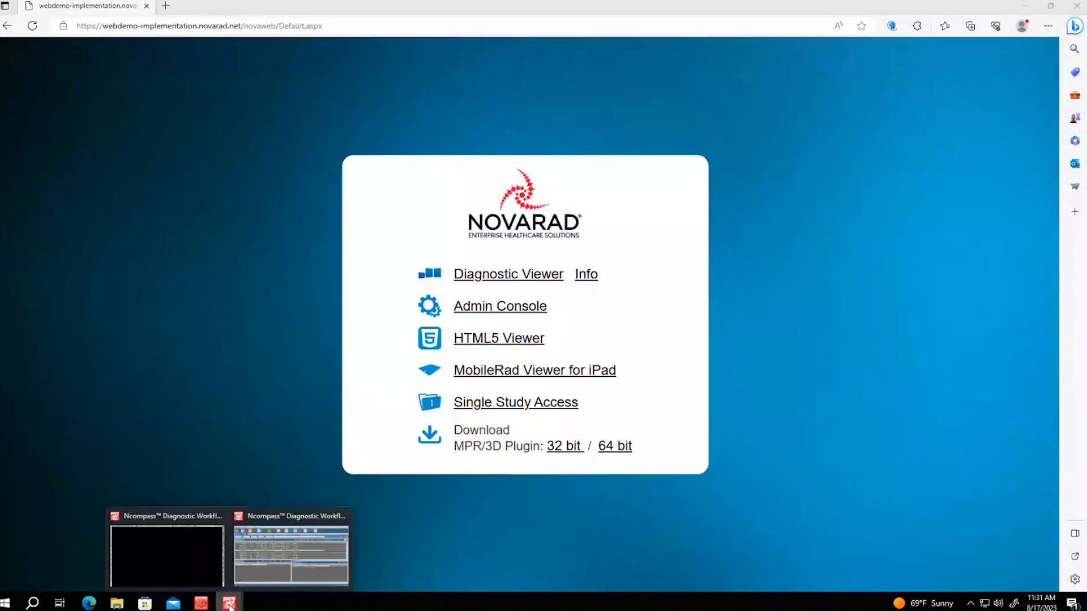
pyautogui.click(283, 564)
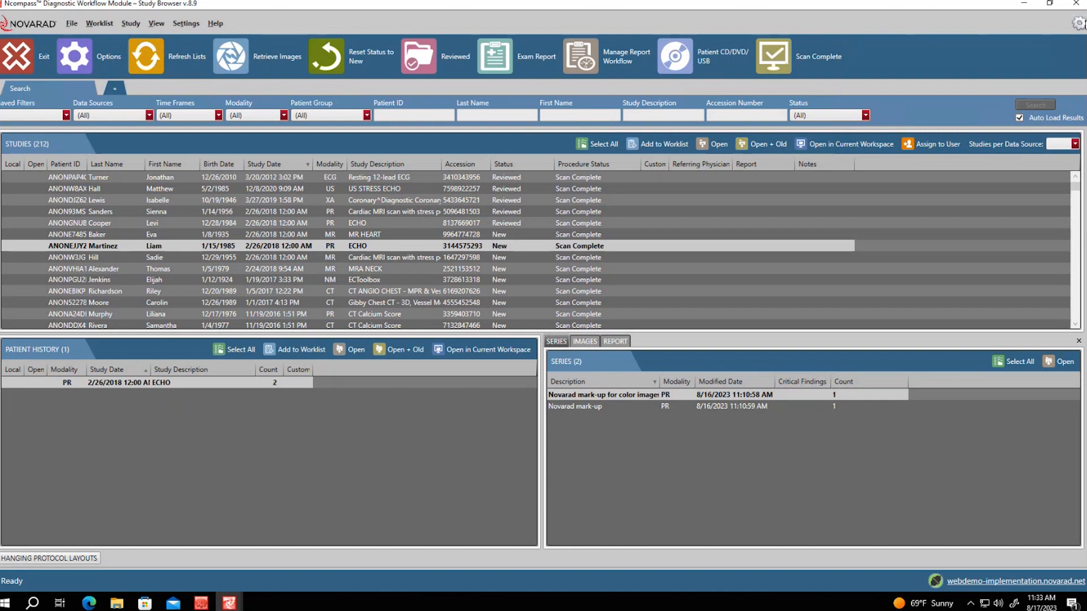
pyautogui.click(1078, 23)
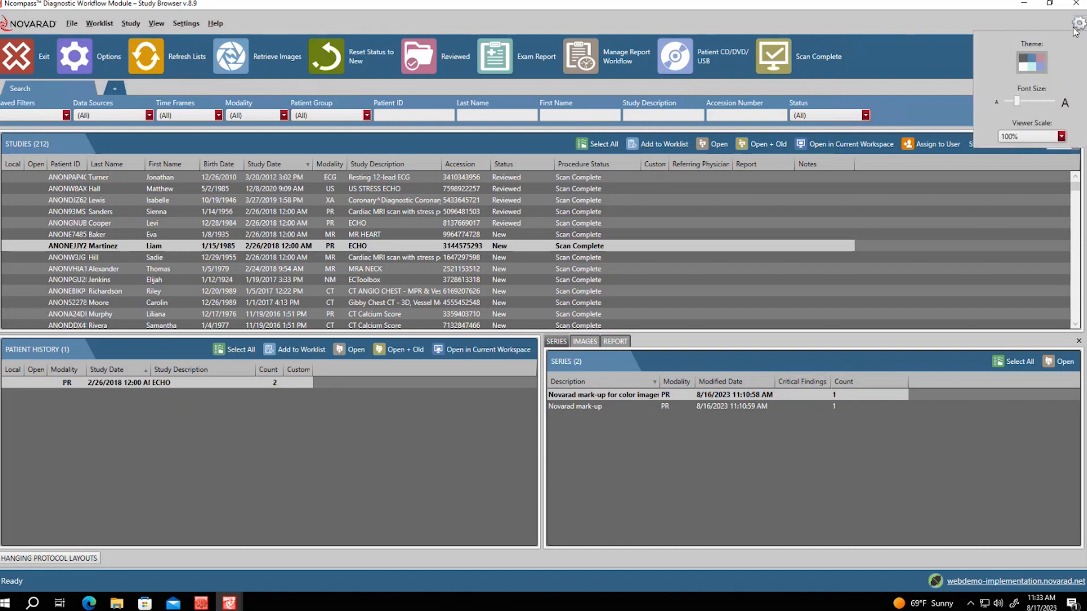
pyautogui.click(1025, 64)
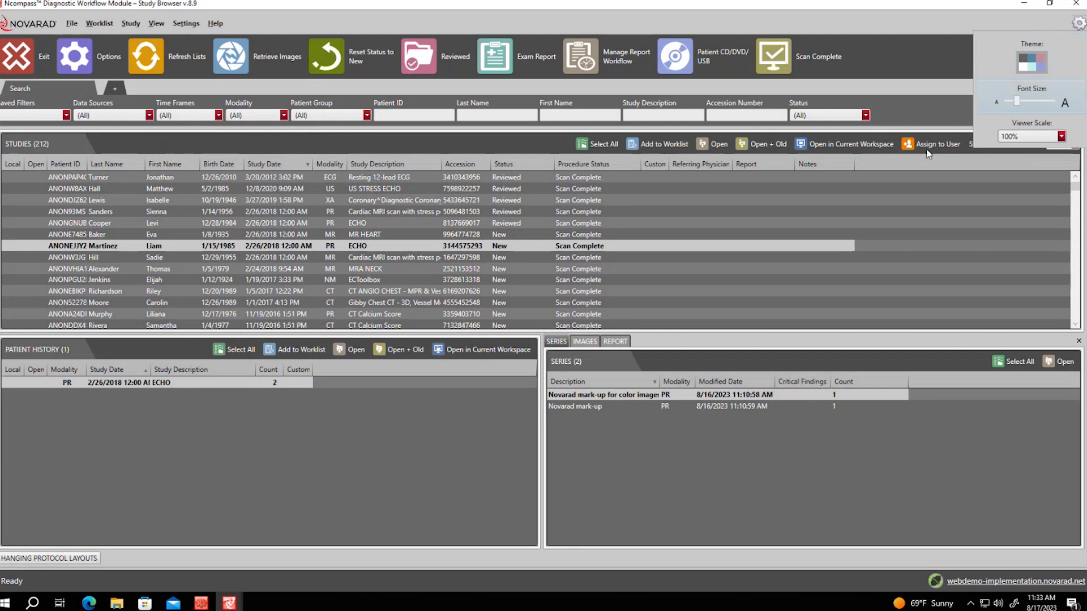
pyautogui.click(1038, 64)
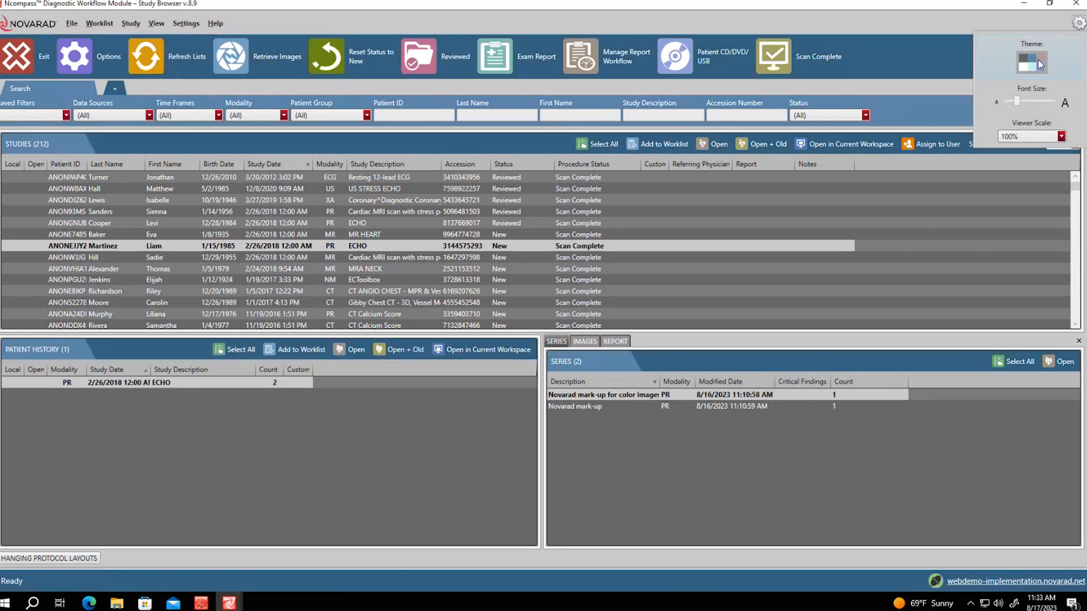
pyautogui.click(1039, 64)
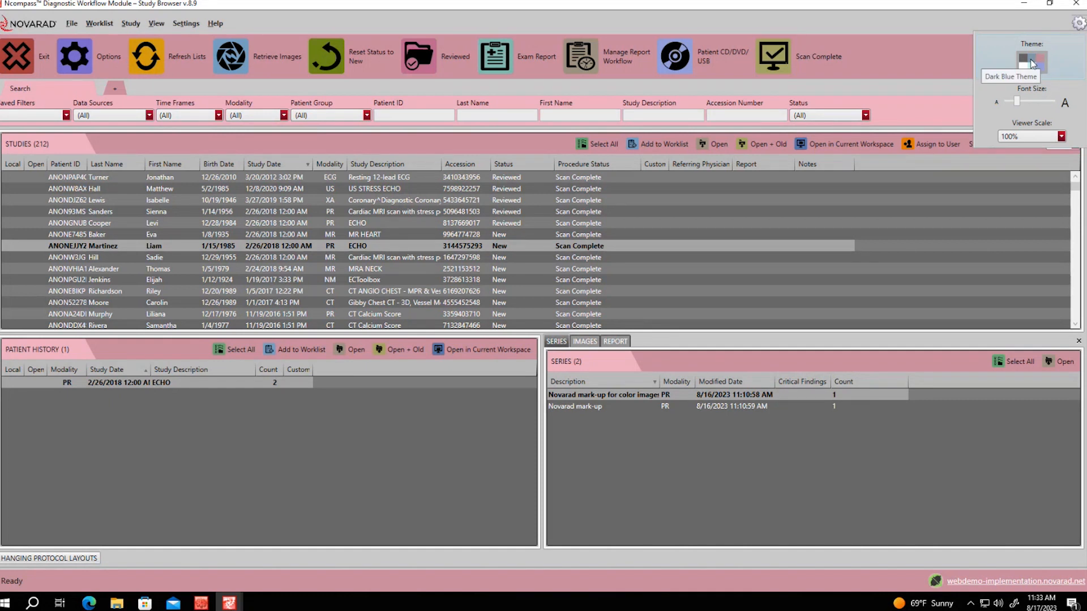
pyautogui.click(1033, 64)
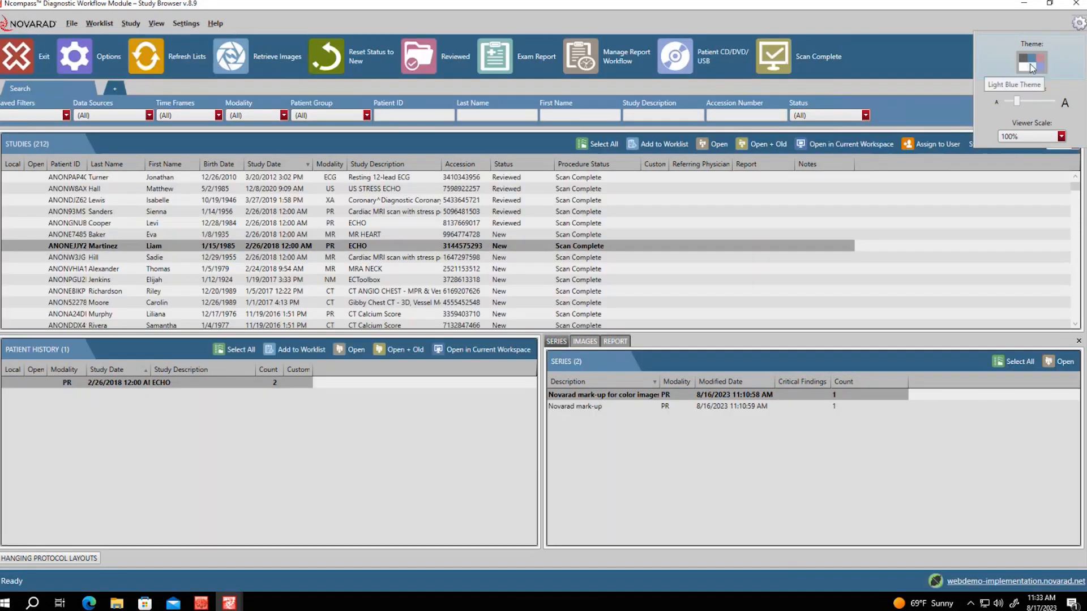
pyautogui.click(1025, 65)
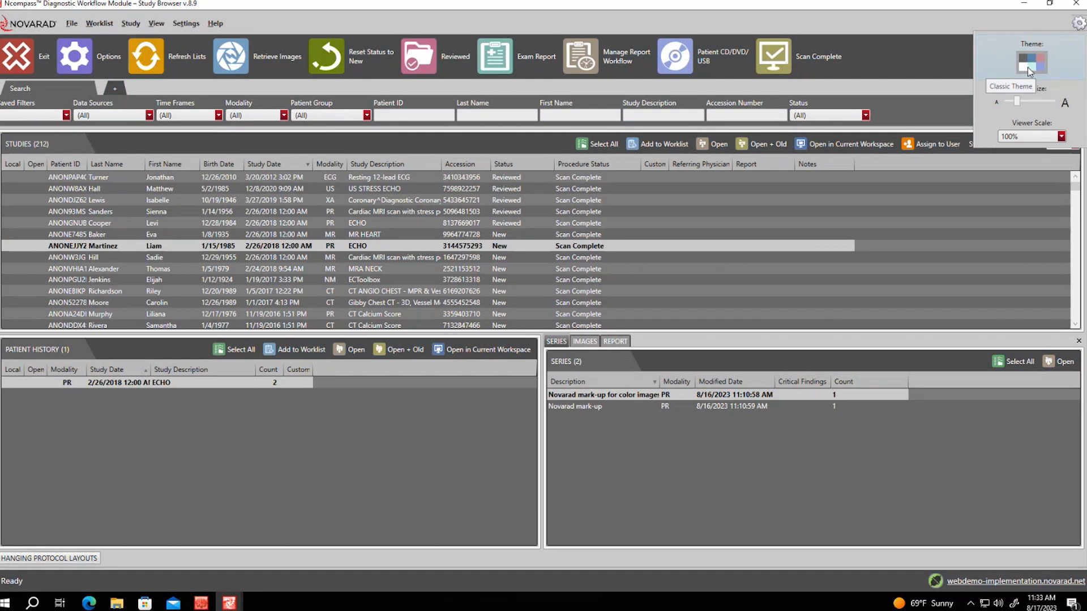
pyautogui.click(1027, 66)
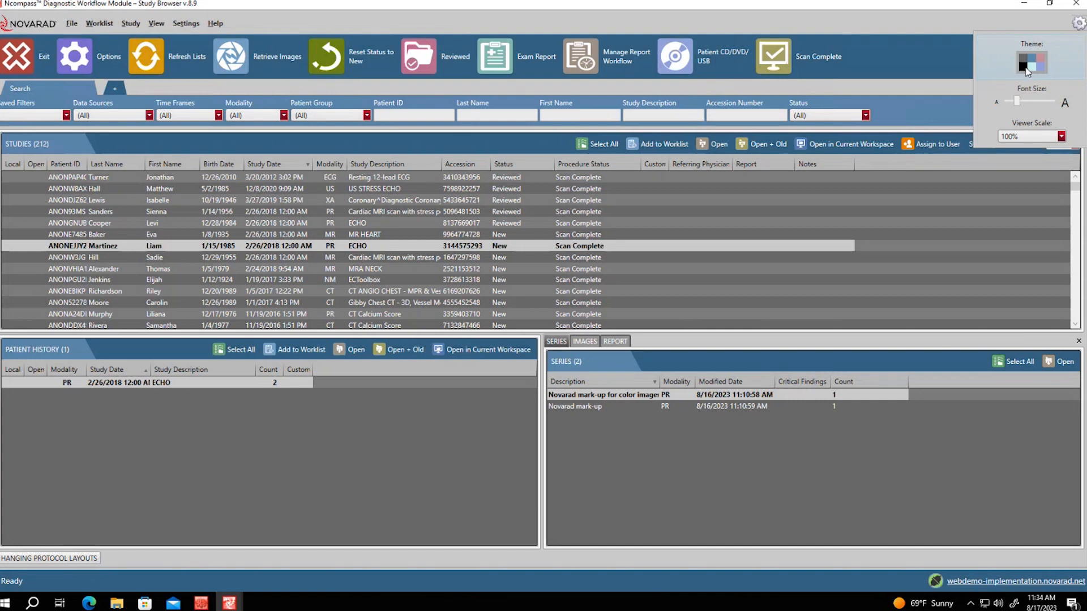
pyautogui.click(1027, 70)
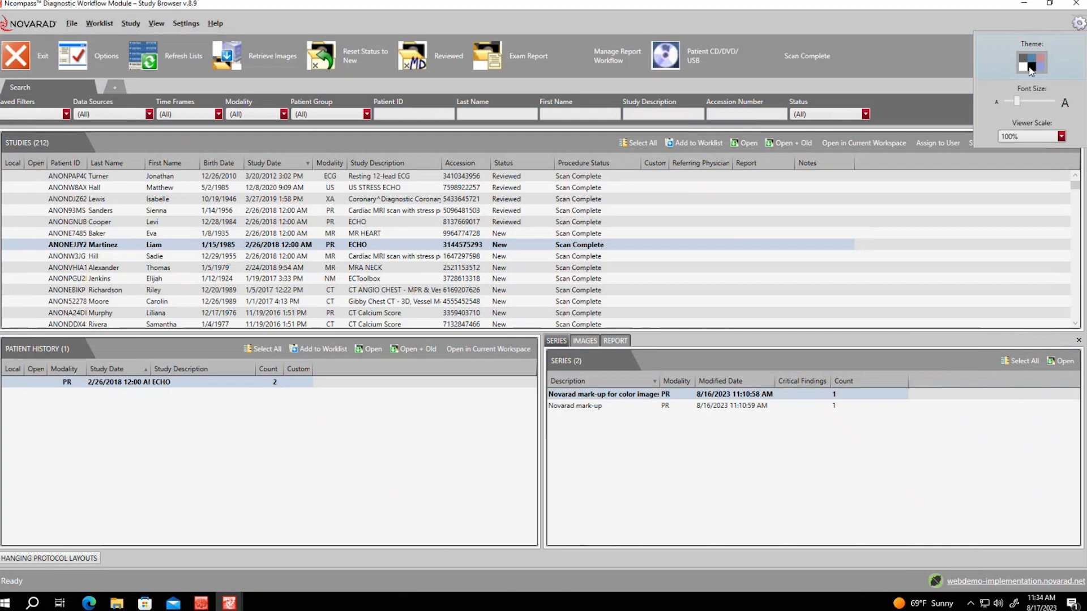
pyautogui.click(1040, 68)
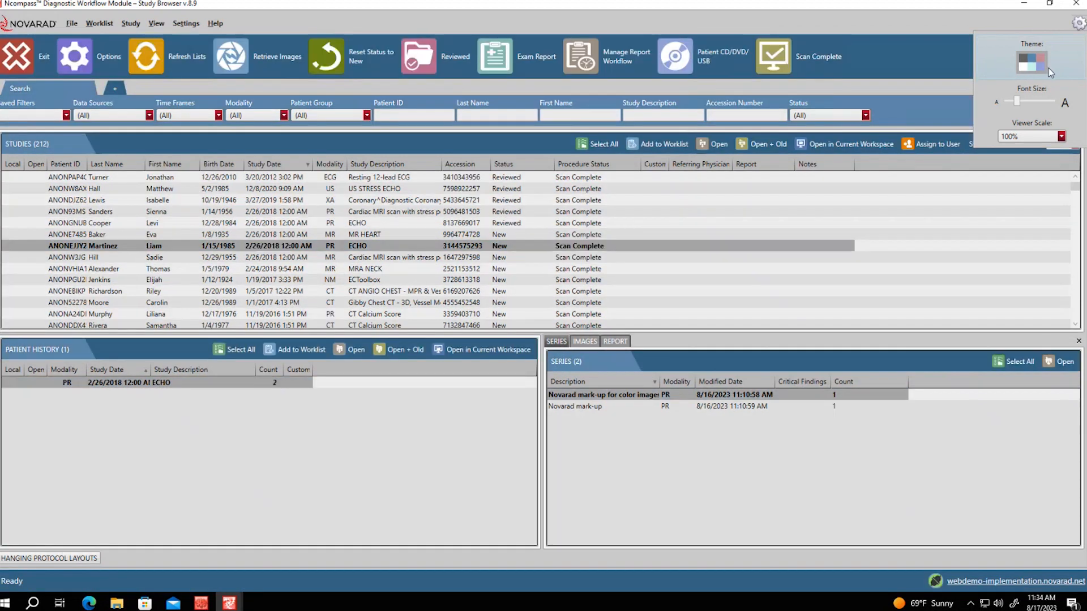
pyautogui.click(1033, 70)
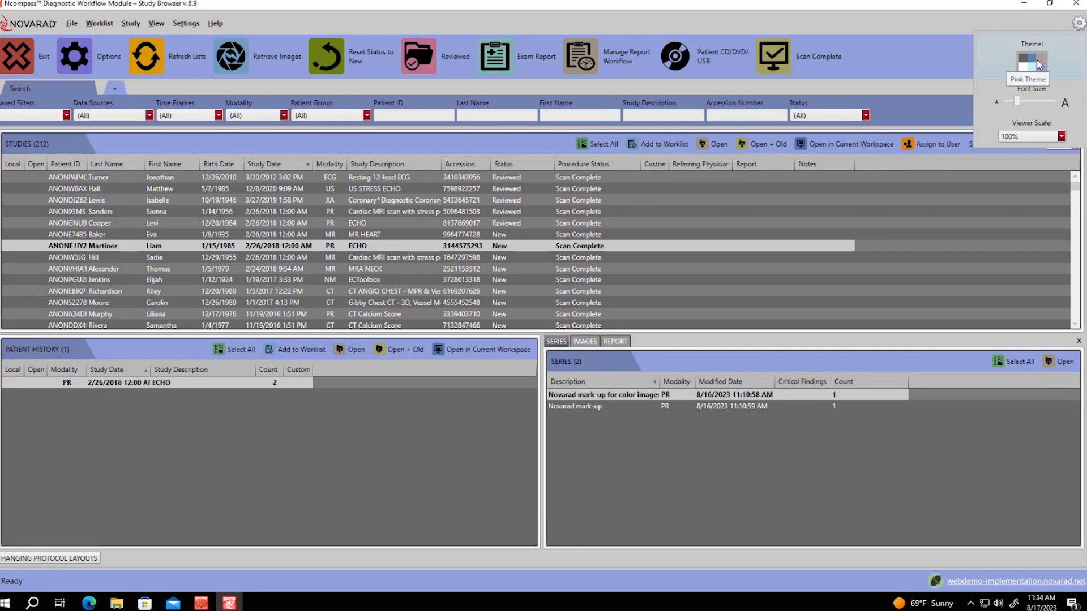
pyautogui.click(1040, 61)
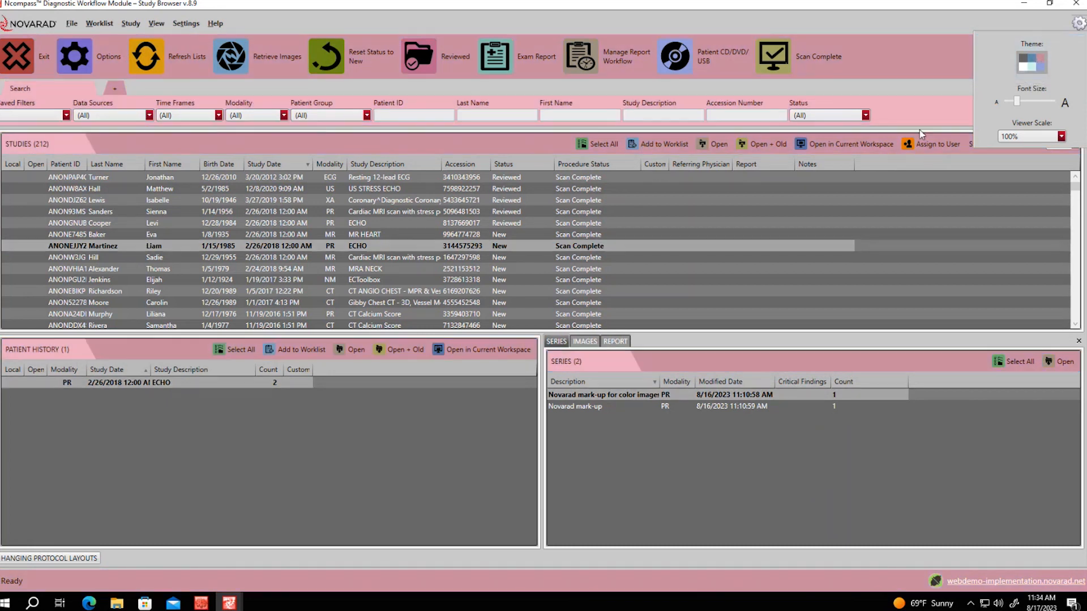
pyautogui.click(1025, 66)
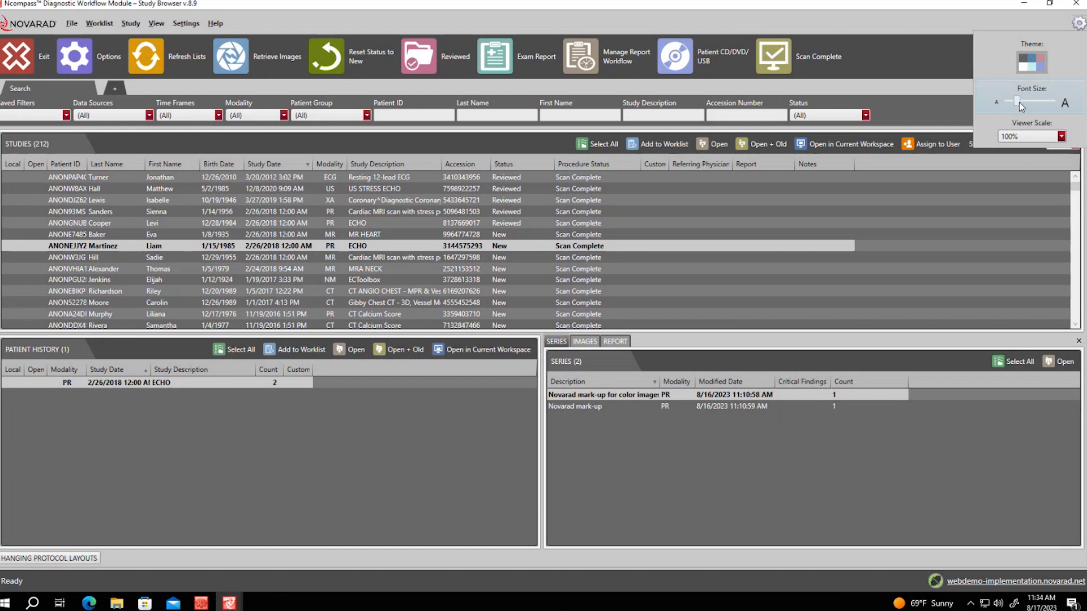
# Drag the Font Size slider larger briefly, then settle on a smaller font size
pyautogui.moveTo(1020, 102); pyautogui.dragTo(1066, 116)
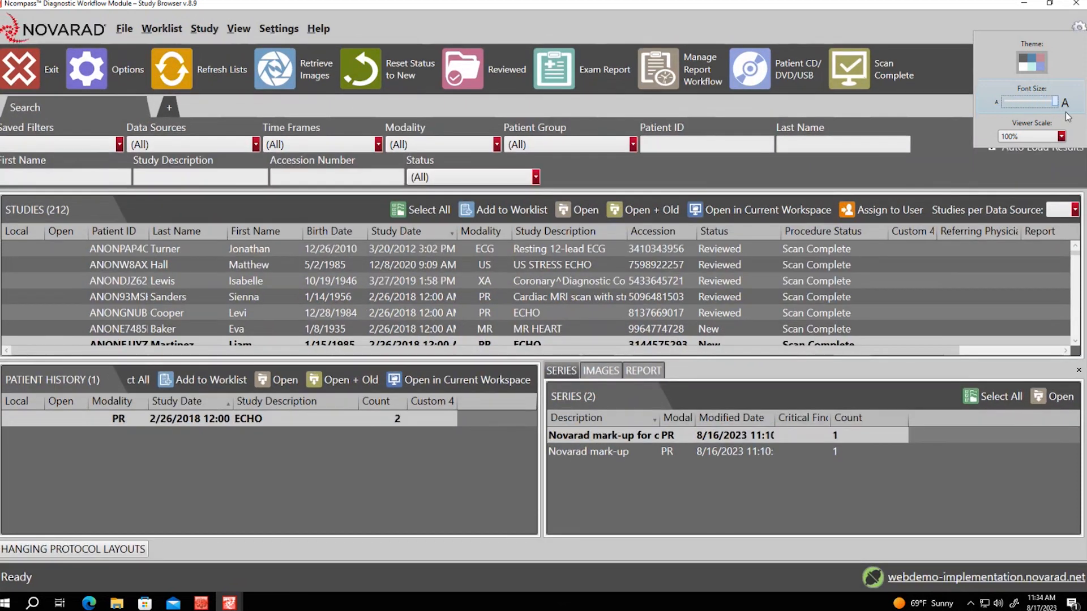
pyautogui.moveTo(1052, 108); pyautogui.dragTo(1030, 111)
pyautogui.click(1028, 106)
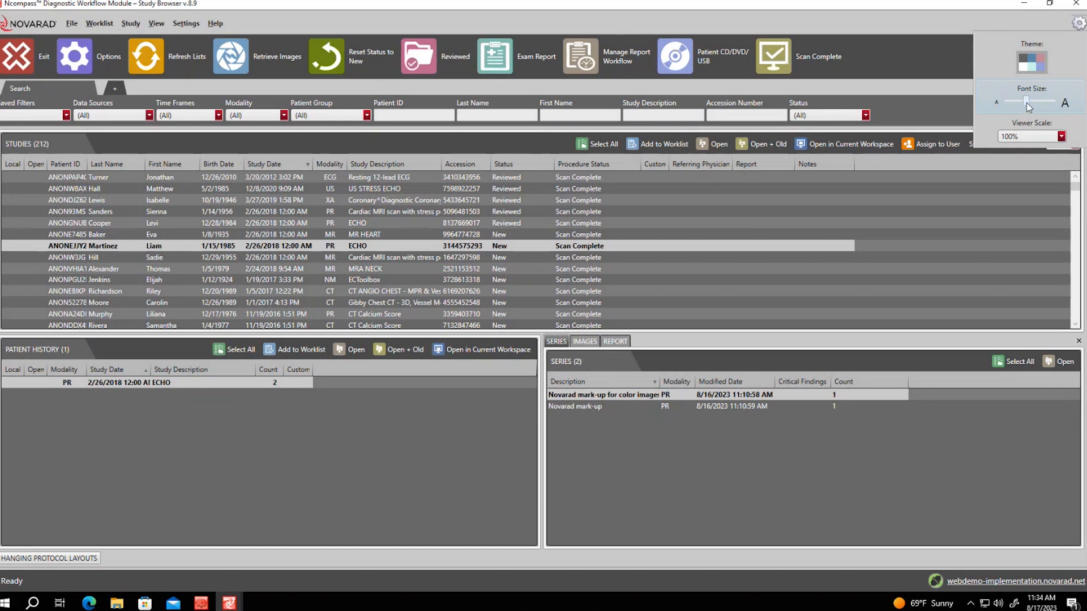
pyautogui.moveTo(1031, 103); pyautogui.dragTo(1033, 103)
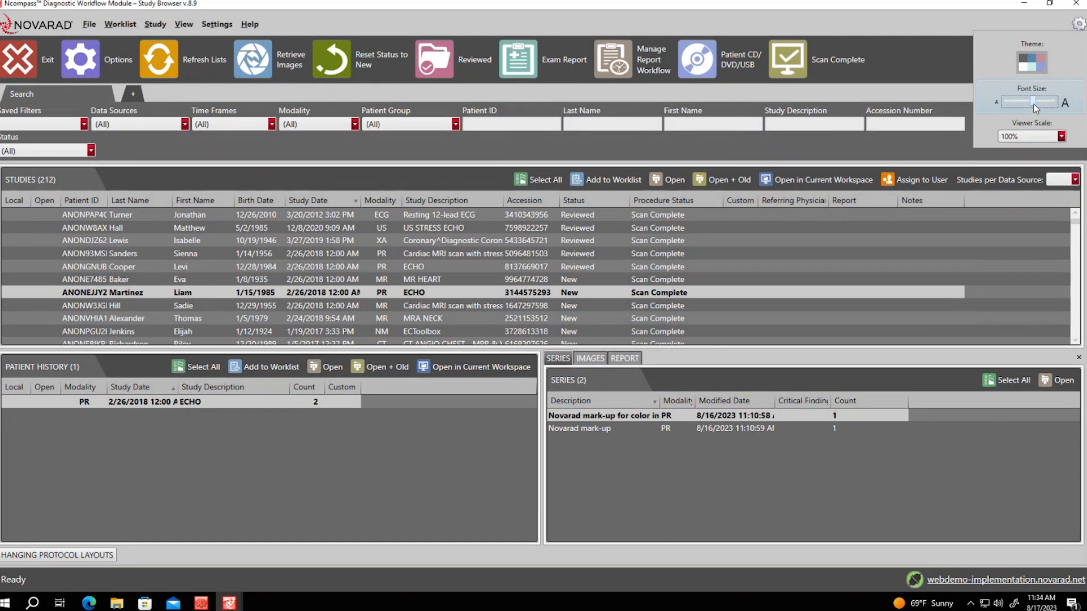
pyautogui.click(1015, 103)
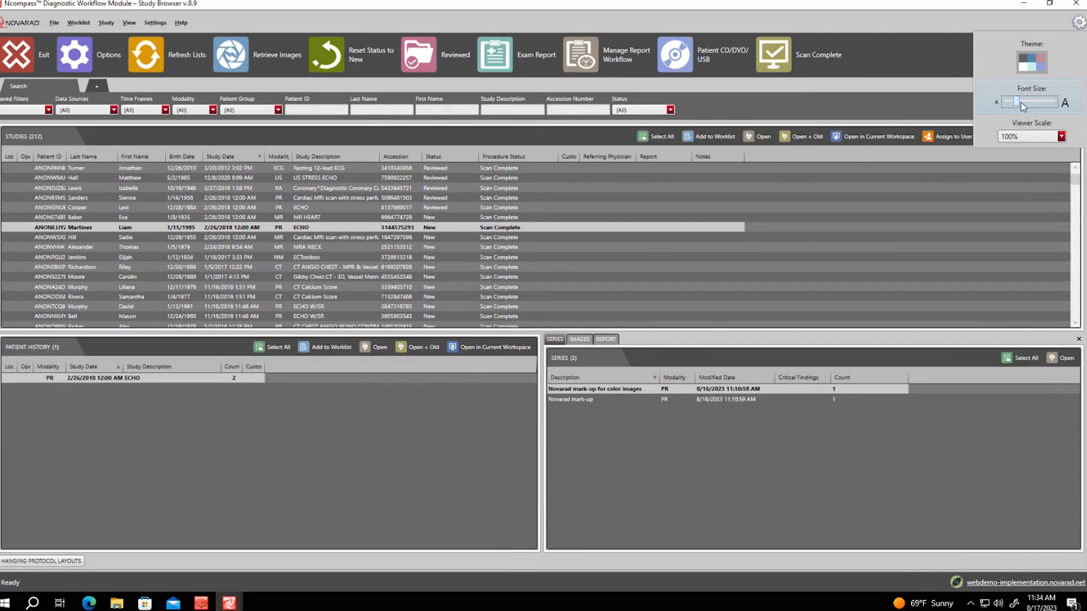
pyautogui.click(1020, 102)
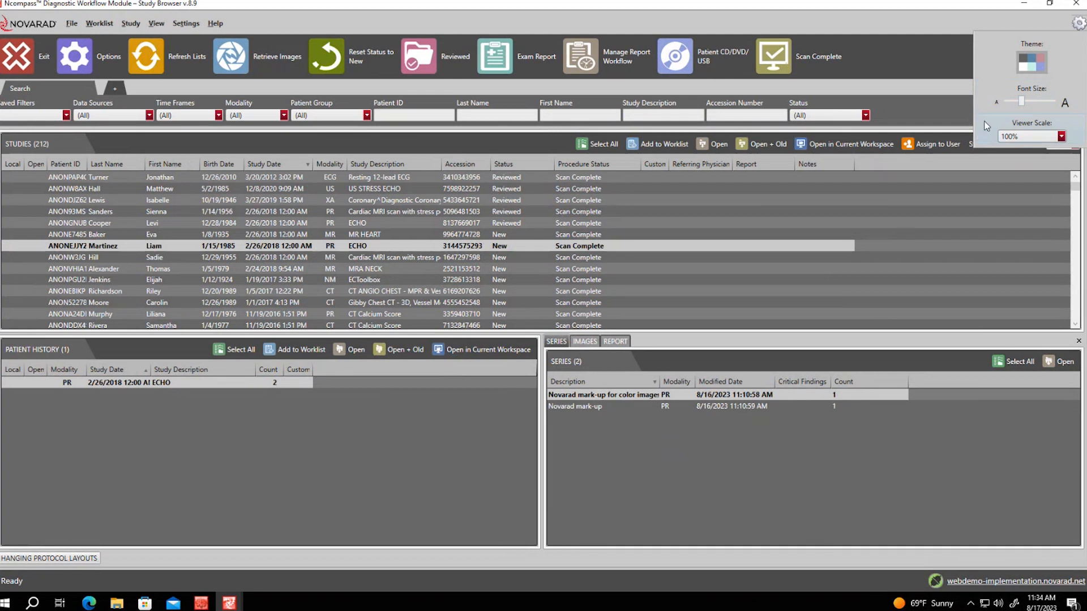
# Set Viewer Scale to 250% and check the result in the viewer window
pyautogui.click(1077, 25)
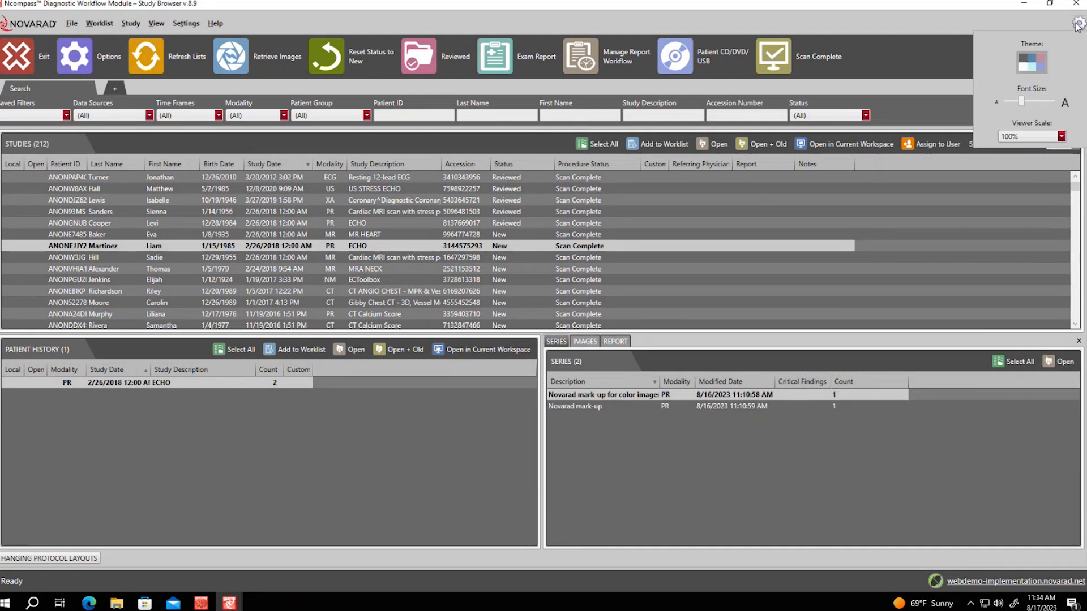
pyautogui.click(1014, 140)
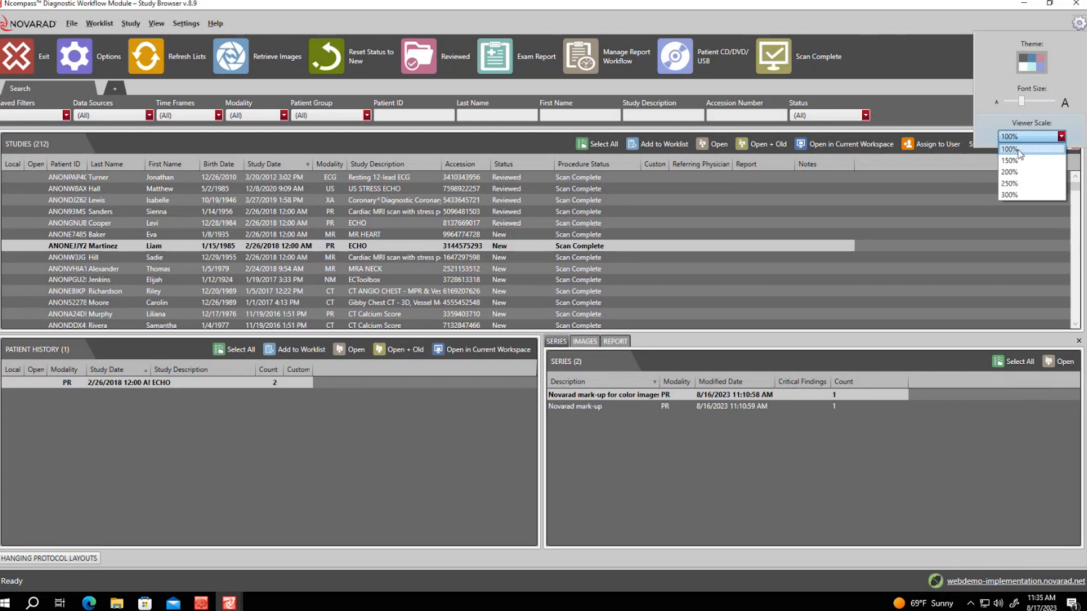
pyautogui.click(1010, 183)
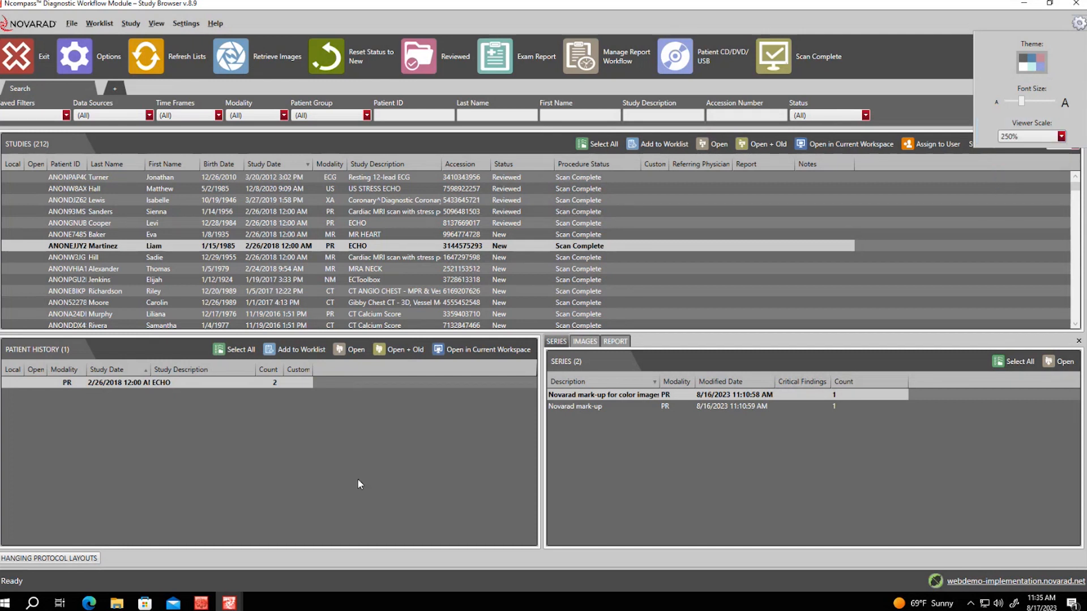
pyautogui.click(915, 254)
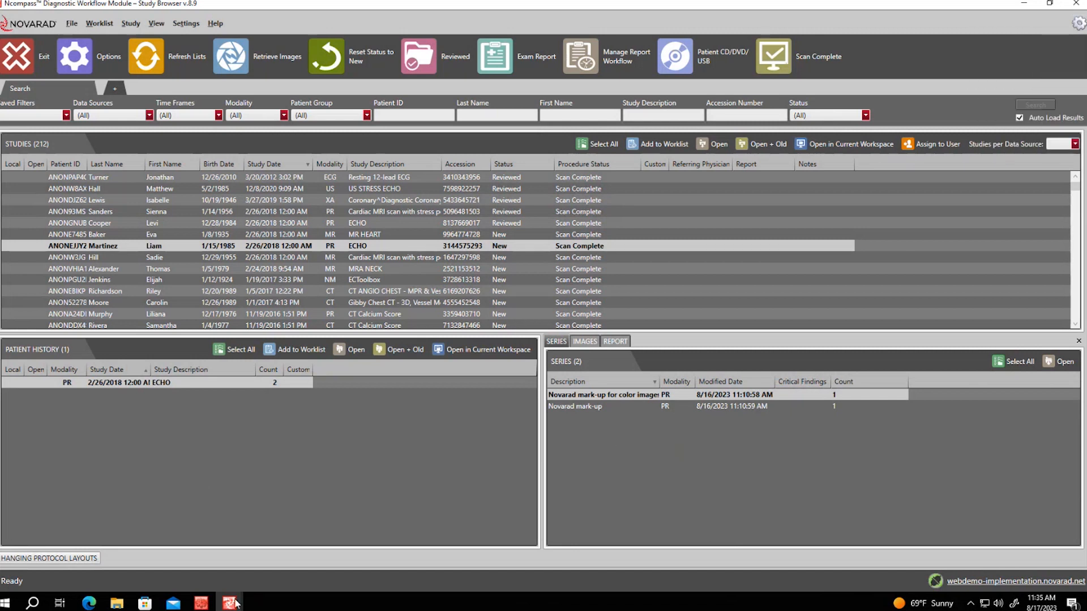
pyautogui.moveTo(234, 602)
pyautogui.click(190, 556)
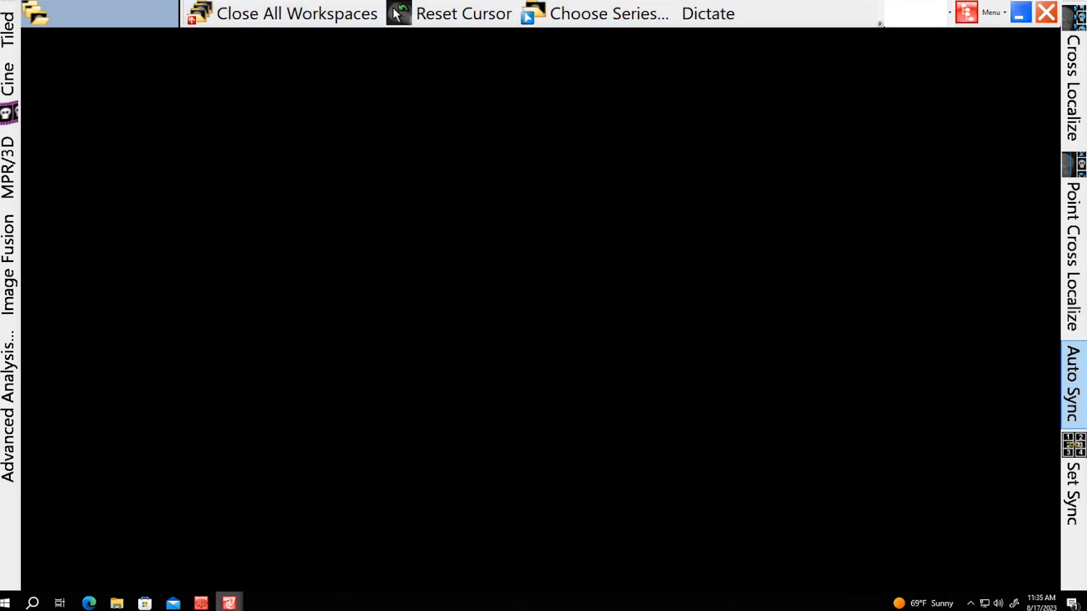
pyautogui.moveTo(229, 602)
pyautogui.click(301, 589)
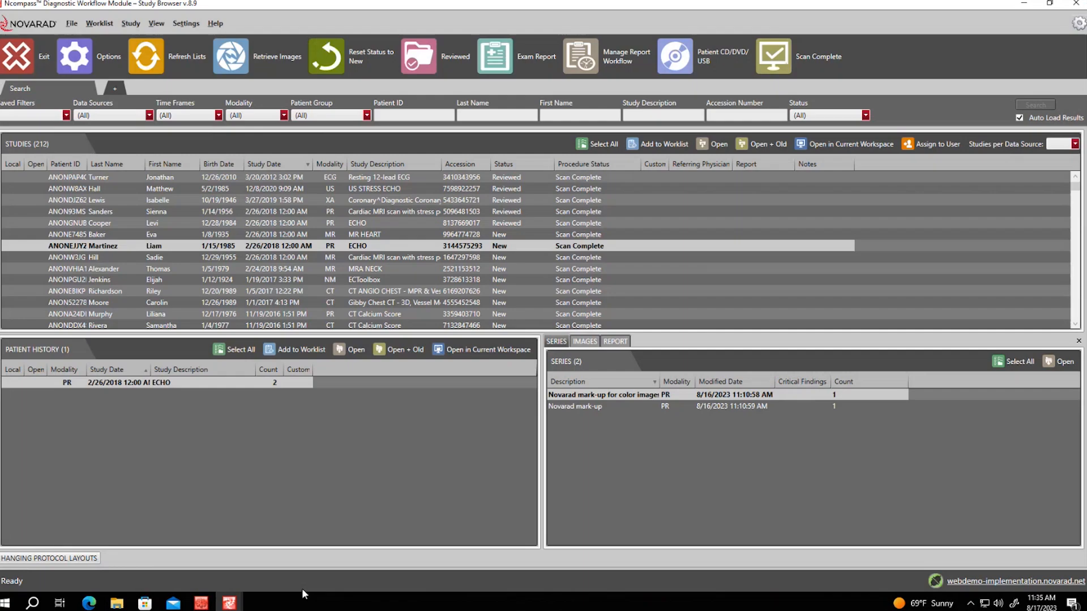
# Reset Viewer Scale to 100% and compare in the viewer window
pyautogui.click(1078, 23)
pyautogui.click(1060, 137)
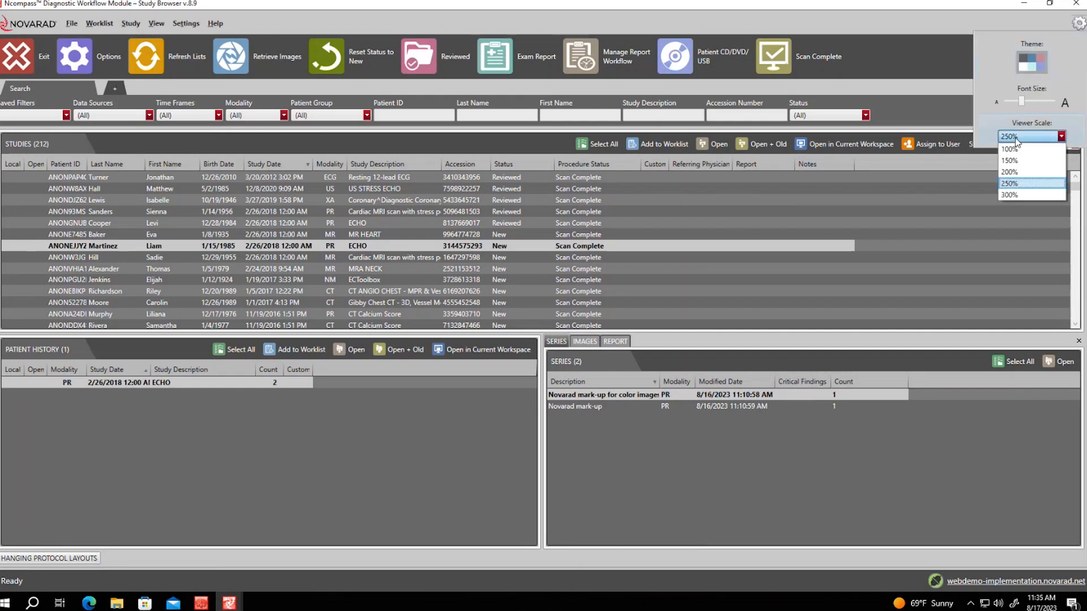
pyautogui.click(1019, 183)
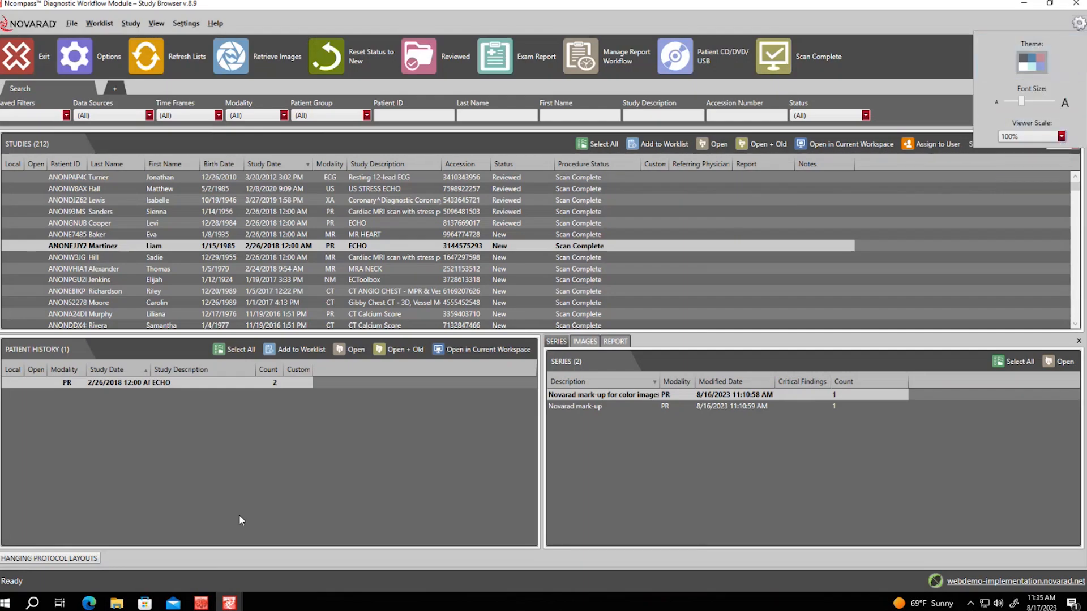
pyautogui.click(229, 602)
pyautogui.click(165, 558)
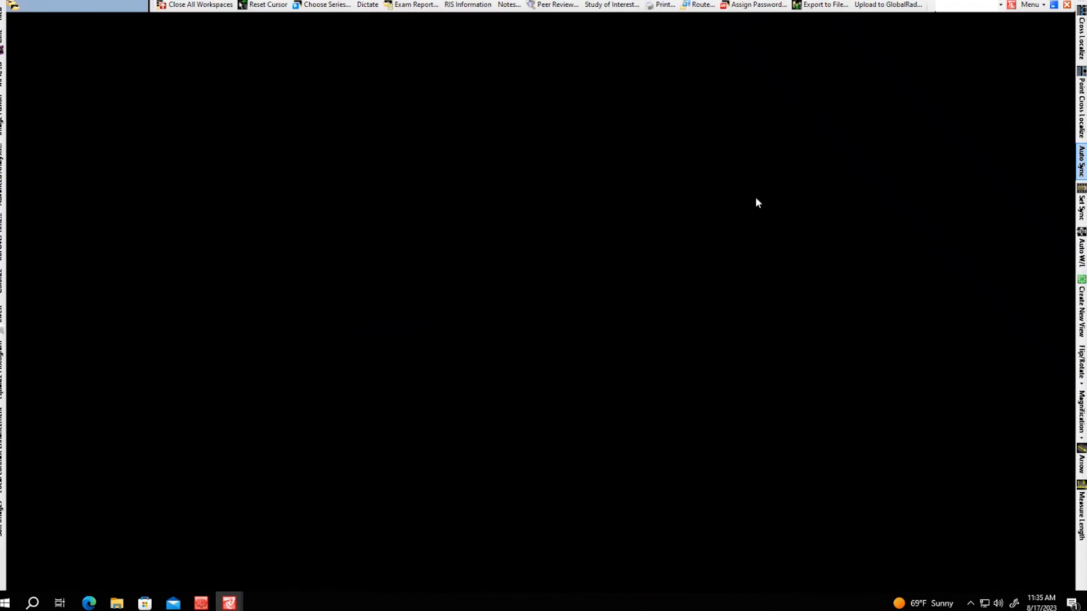
pyautogui.click(229, 602)
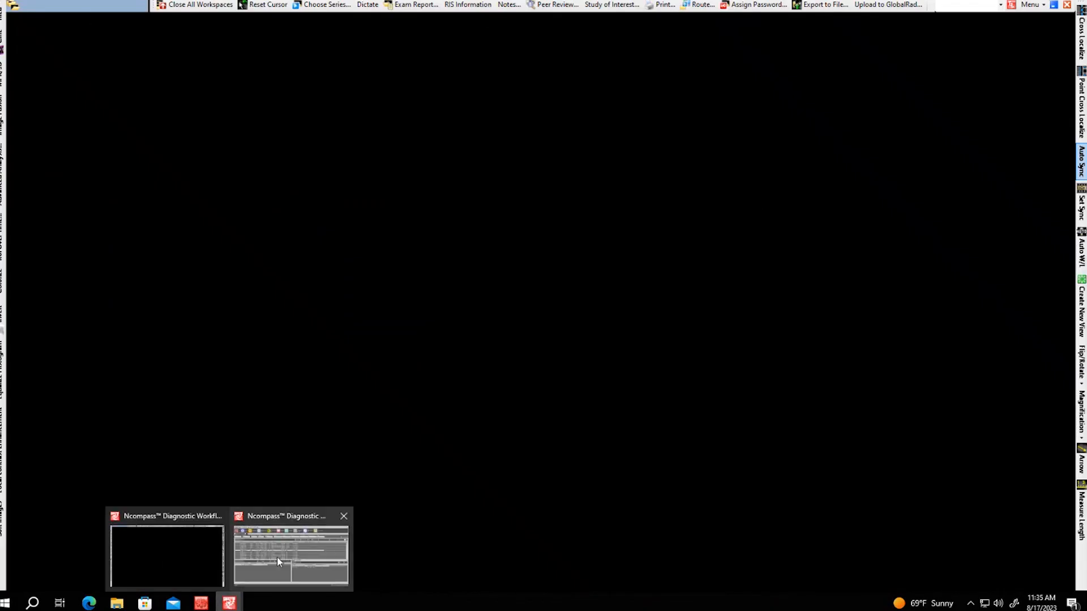
pyautogui.click(277, 562)
# Set Viewer Scale to 150% and close the display settings
pyautogui.click(1078, 27)
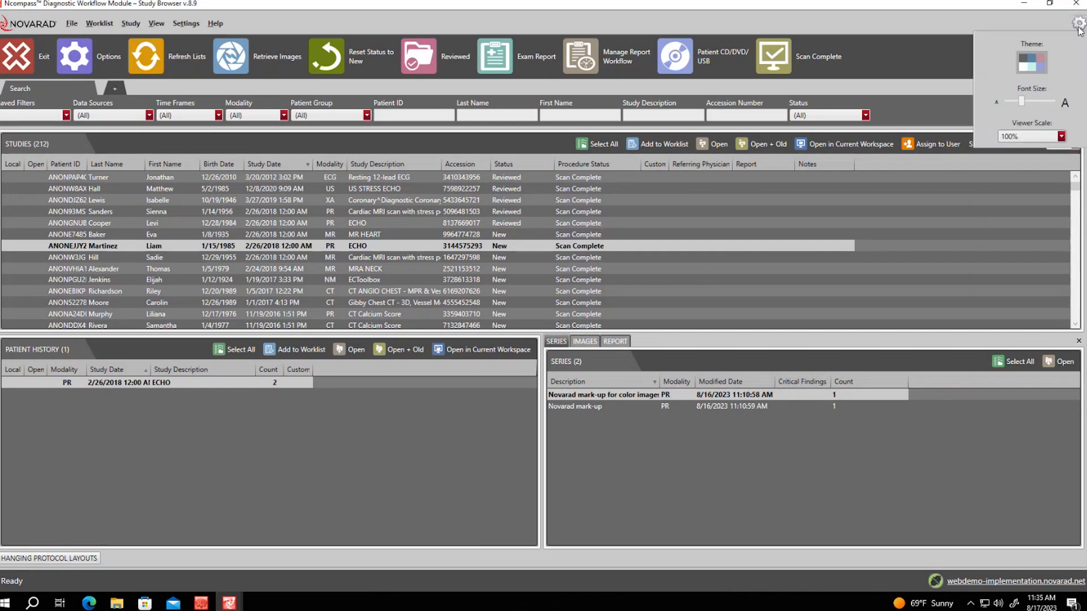
pyautogui.click(1021, 136)
pyautogui.click(1007, 186)
pyautogui.click(877, 59)
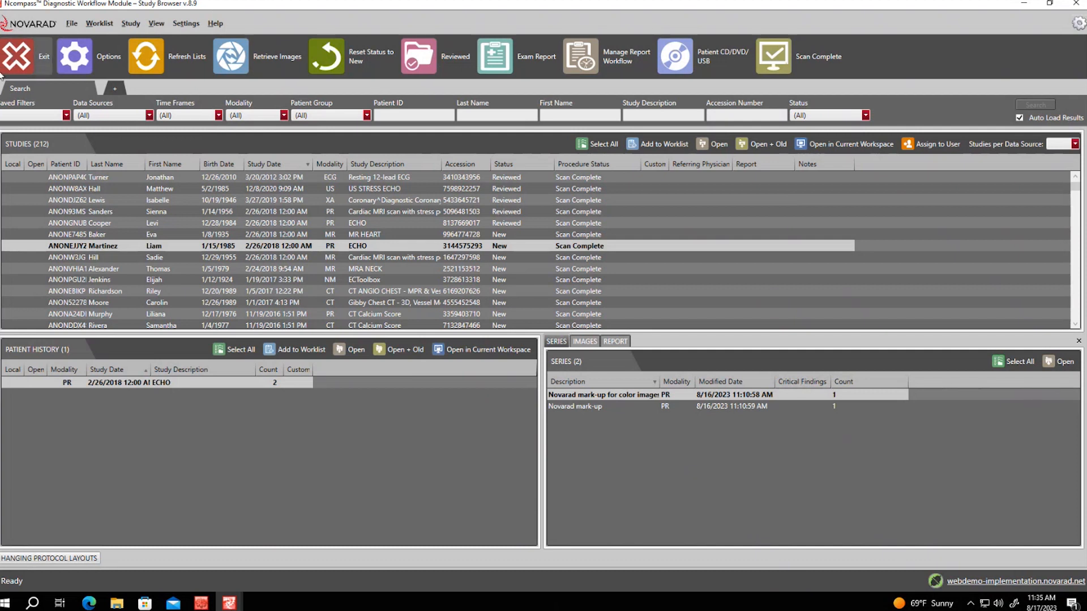
# Remove Patient CD/DVD/USB from the current toolbar items via Customize and apply
pyautogui.rightClick(902, 55)
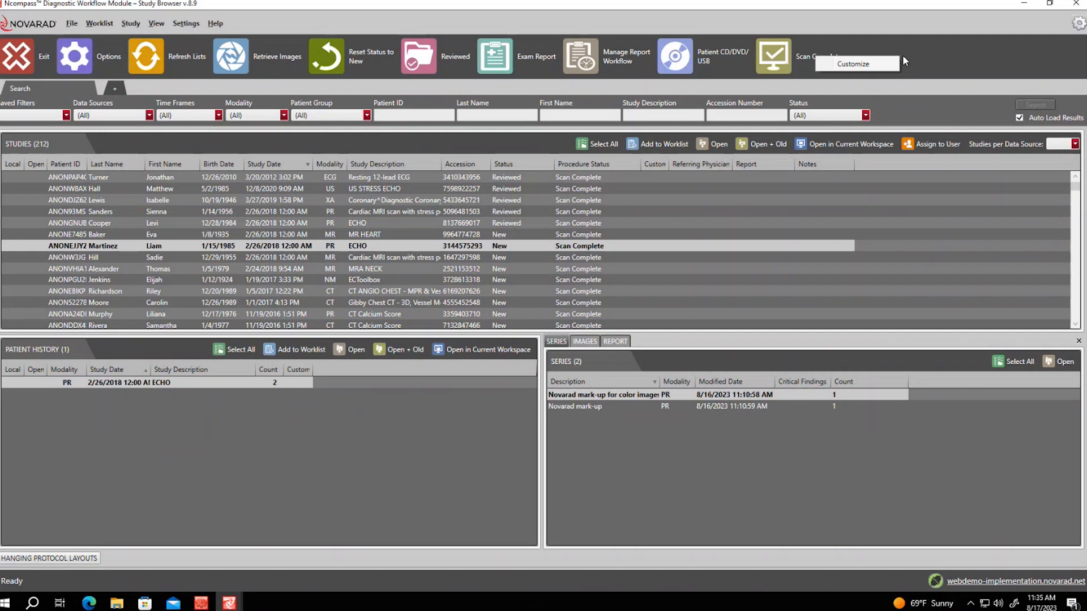
pyautogui.click(853, 63)
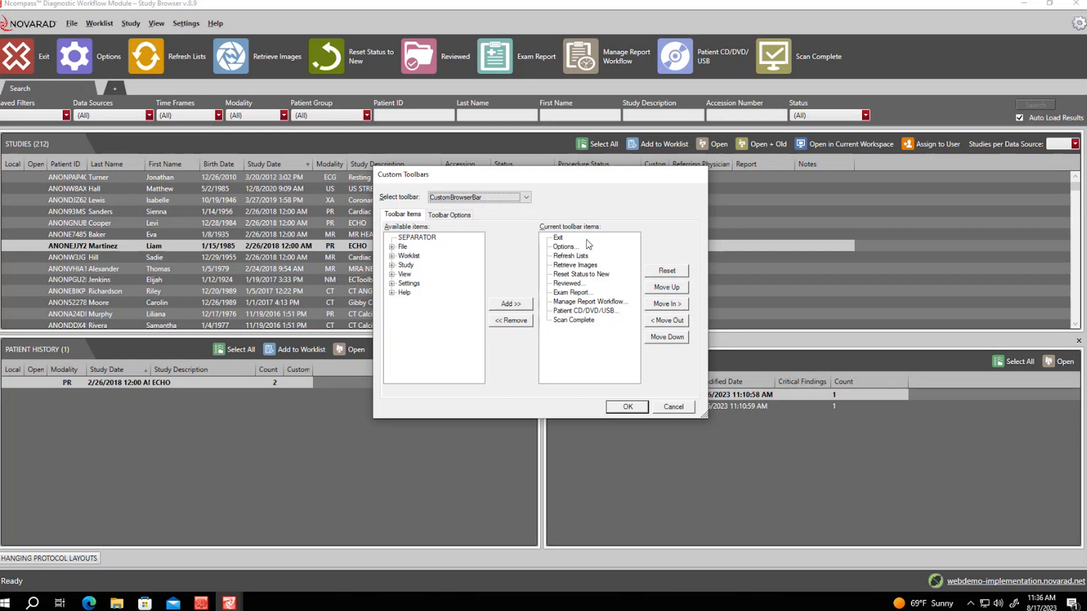
pyautogui.click(592, 313)
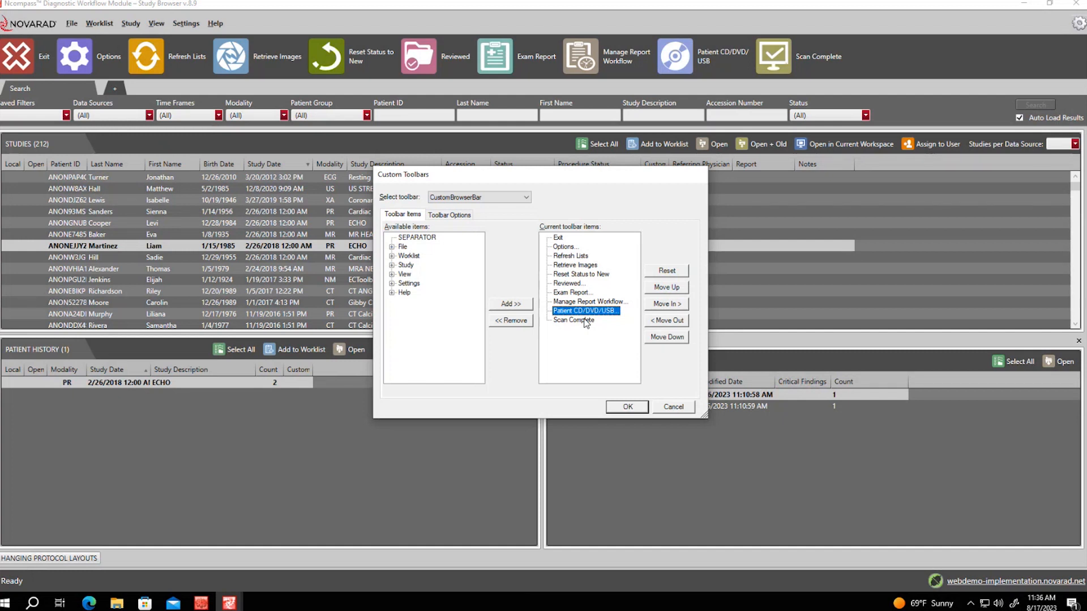
pyautogui.click(505, 322)
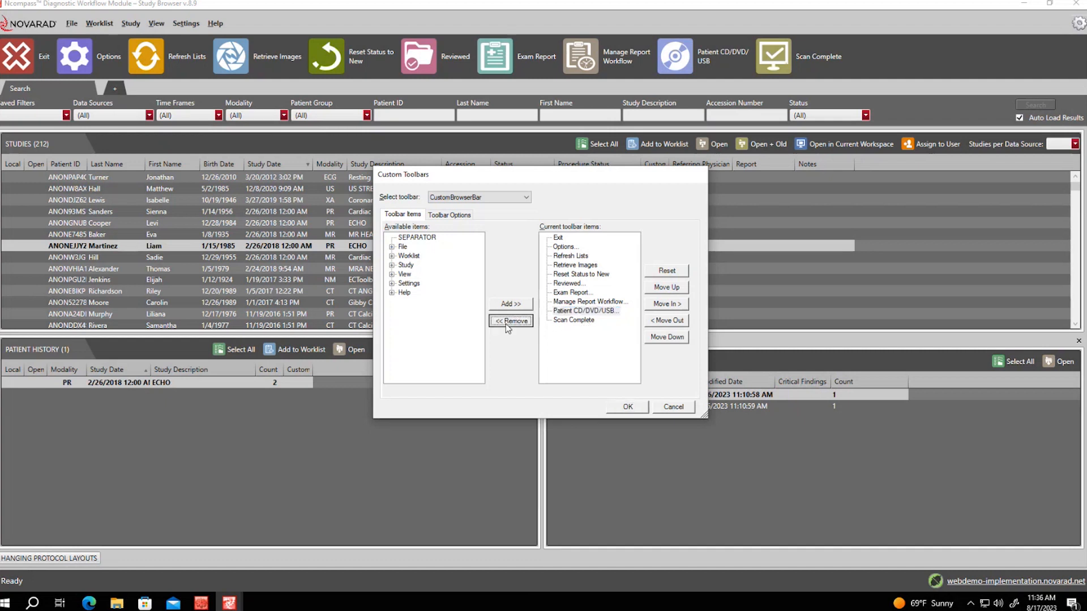
pyautogui.click(629, 406)
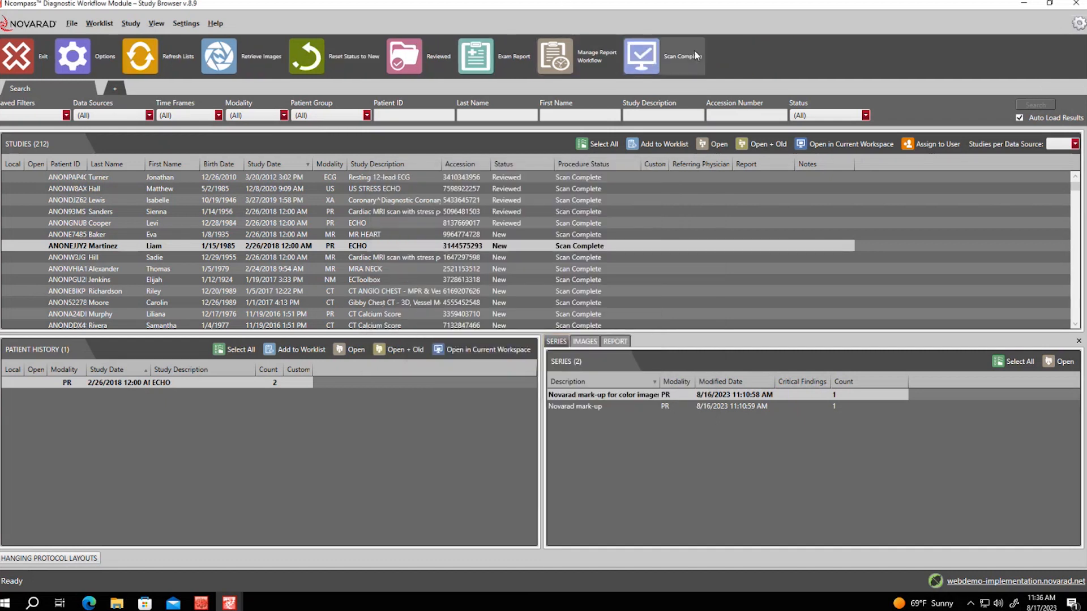
# Add Edit Study from the Study commands to the toolbar items and view Toolbar Options
pyautogui.rightClick(740, 56)
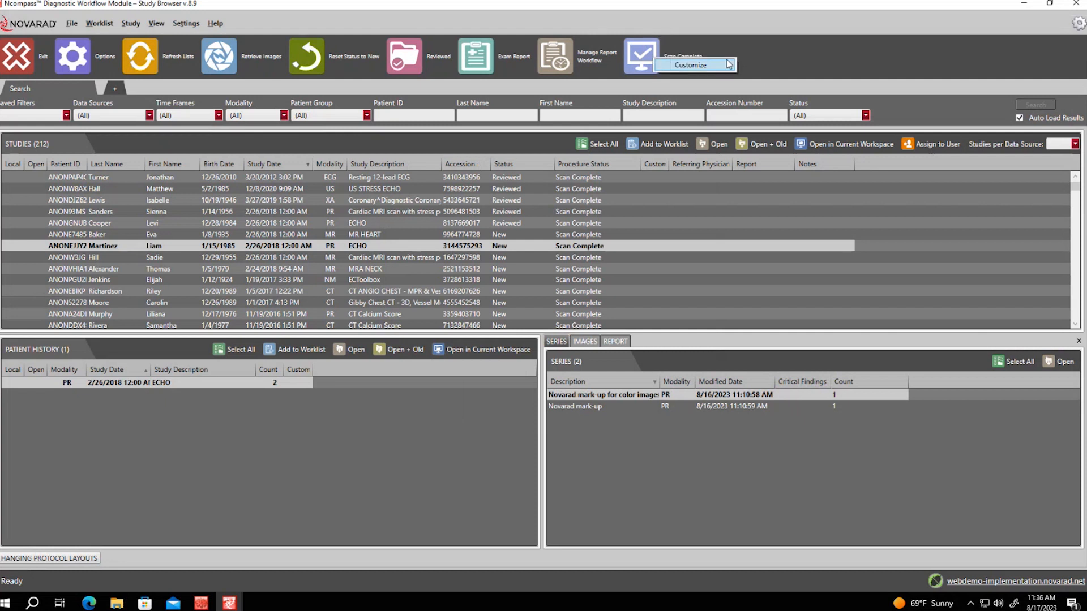
pyautogui.click(713, 65)
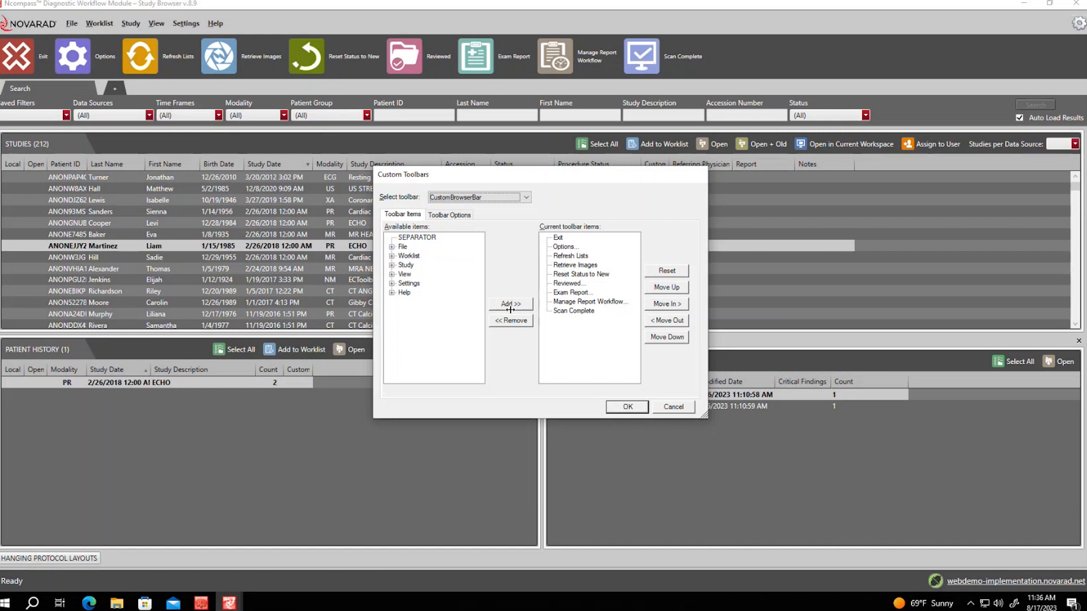
pyautogui.click(392, 265)
pyautogui.click(423, 265)
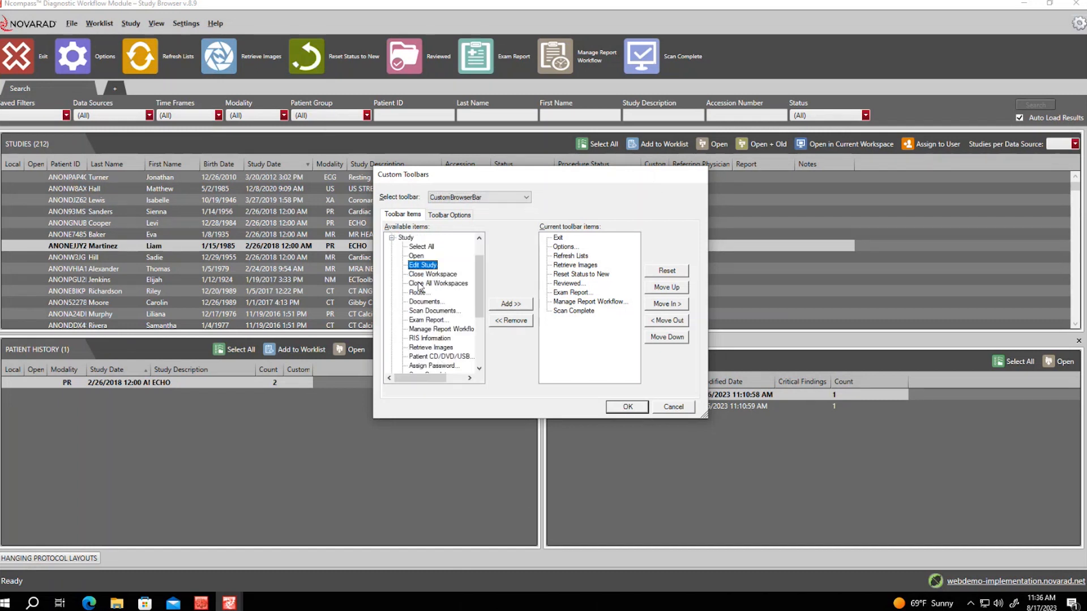
pyautogui.click(514, 305)
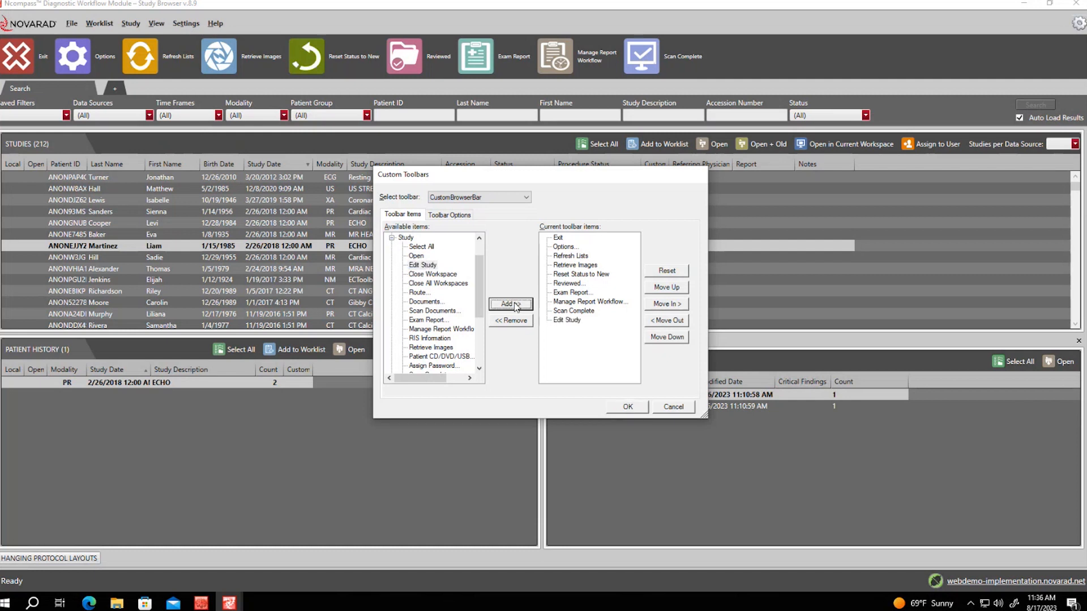
pyautogui.click(451, 218)
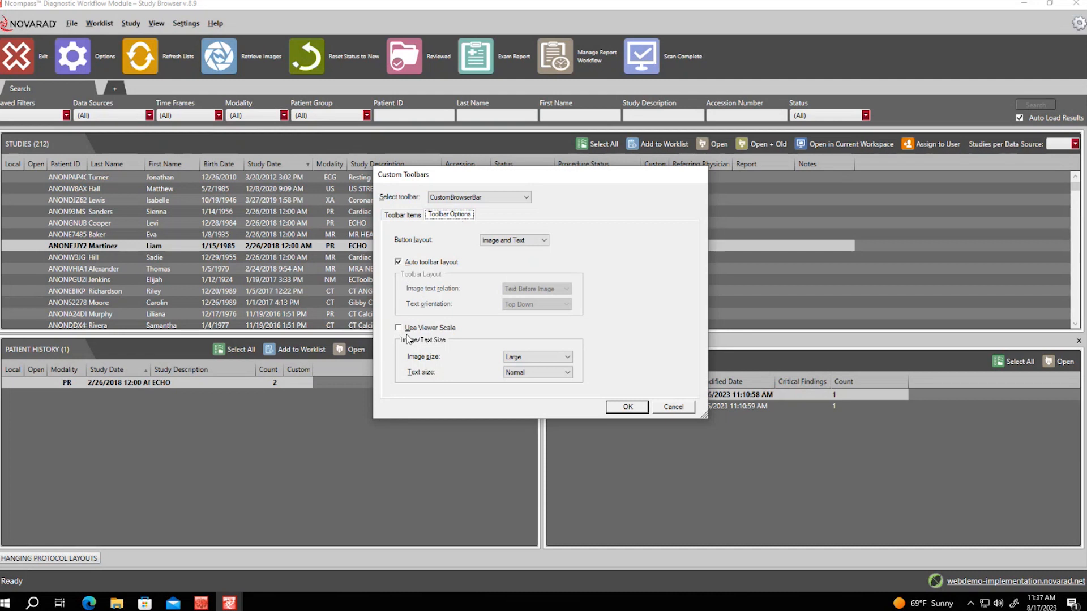
pyautogui.click(549, 361)
pyautogui.click(542, 367)
pyautogui.click(626, 407)
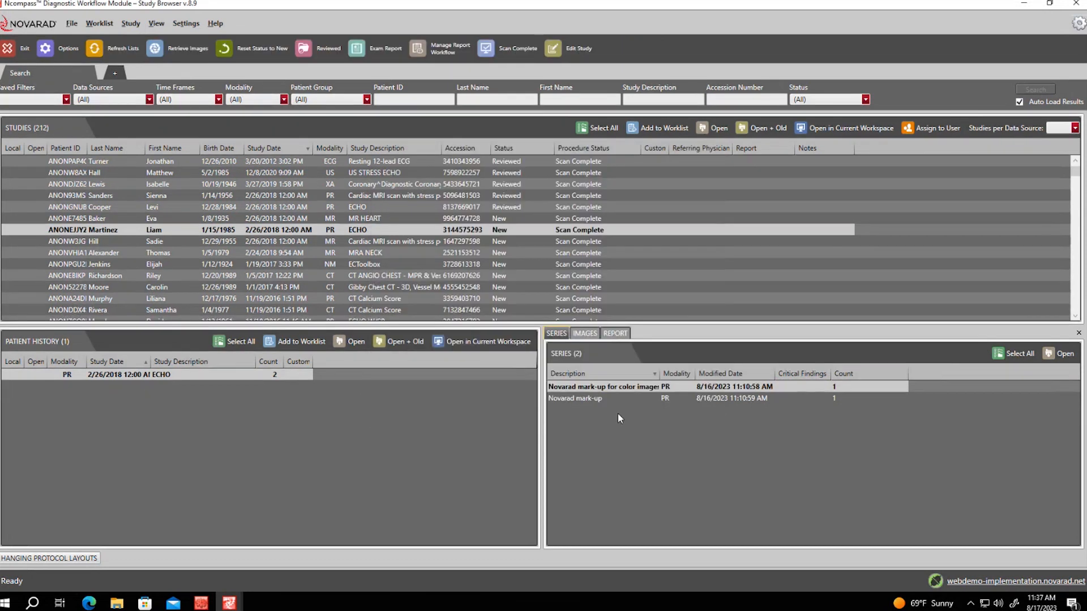
pyautogui.rightClick(632, 44)
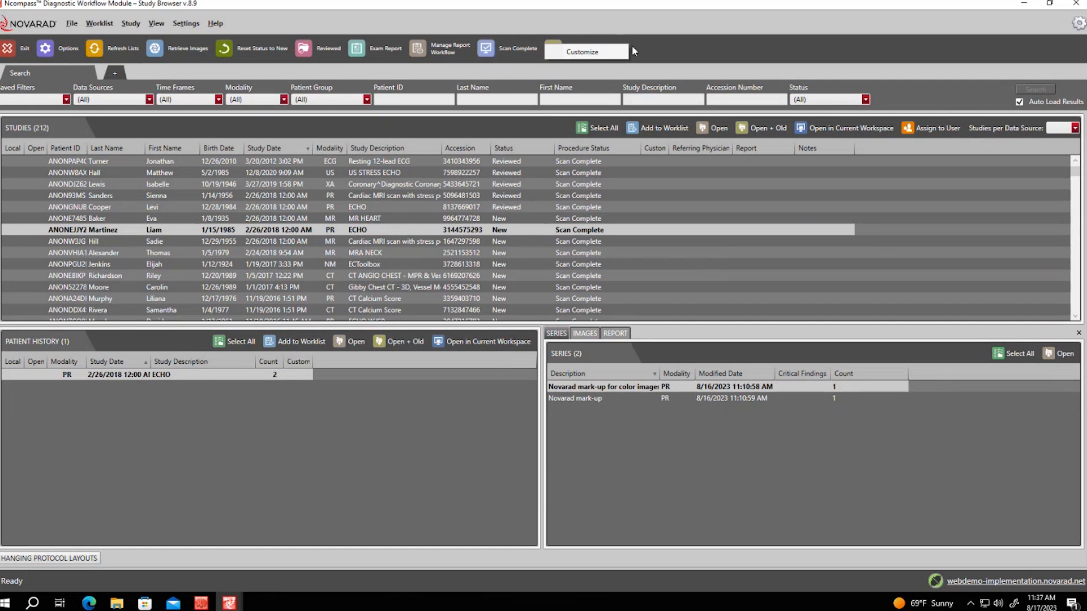
pyautogui.click(603, 56)
pyautogui.click(454, 217)
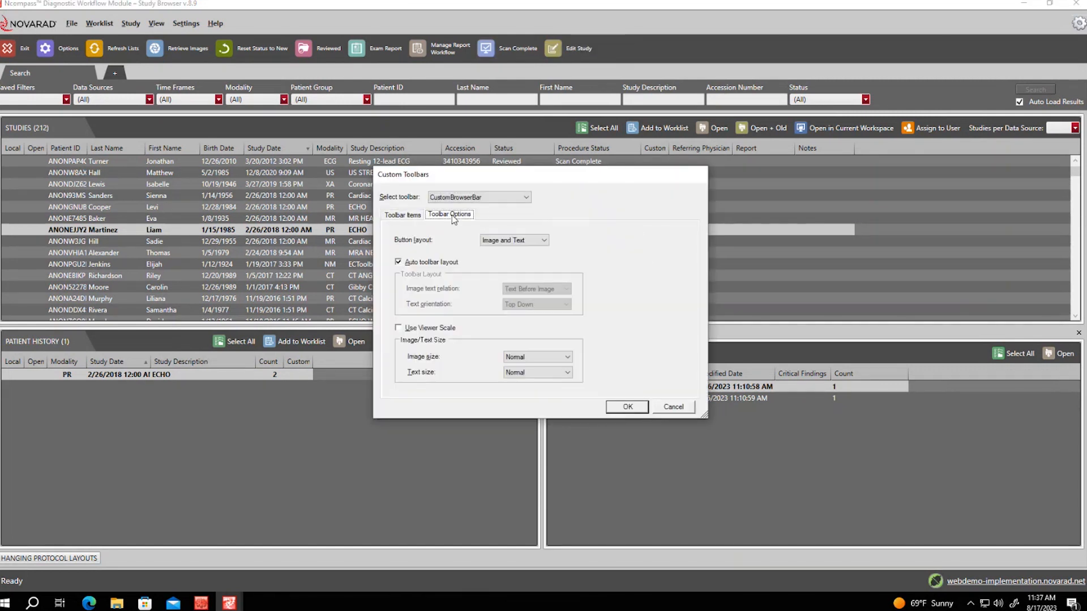
pyautogui.click(566, 357)
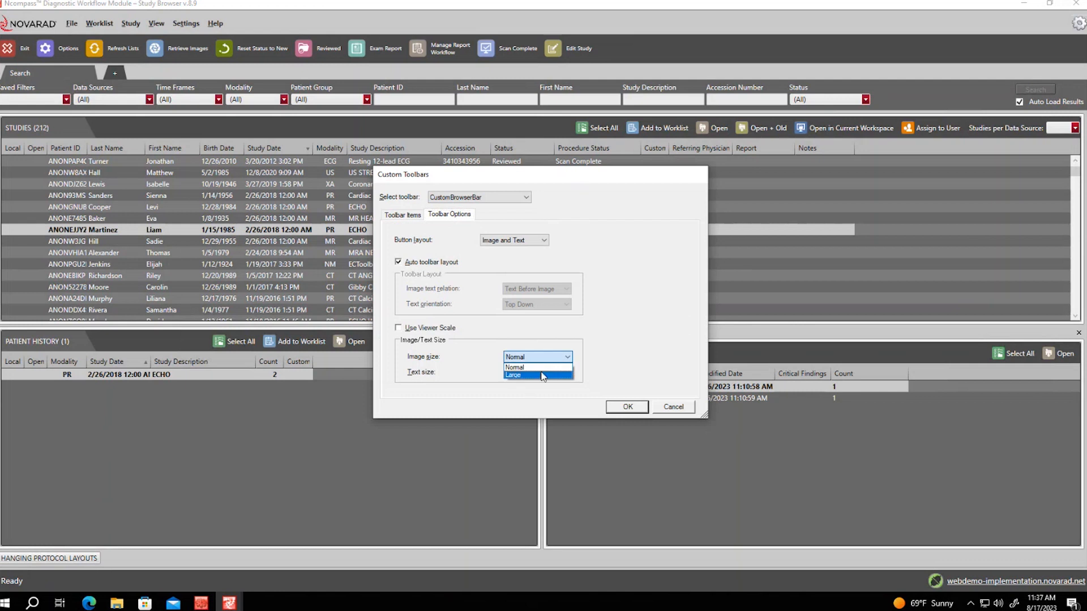
pyautogui.click(542, 375)
pyautogui.click(532, 373)
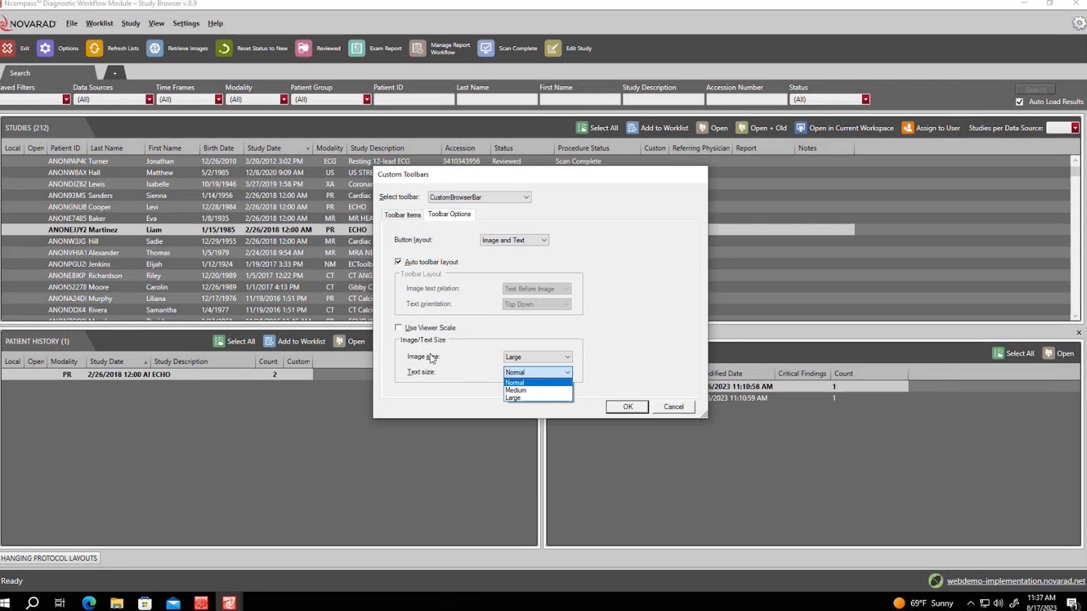
pyautogui.click(514, 398)
pyautogui.click(537, 356)
pyautogui.click(518, 367)
pyautogui.click(616, 408)
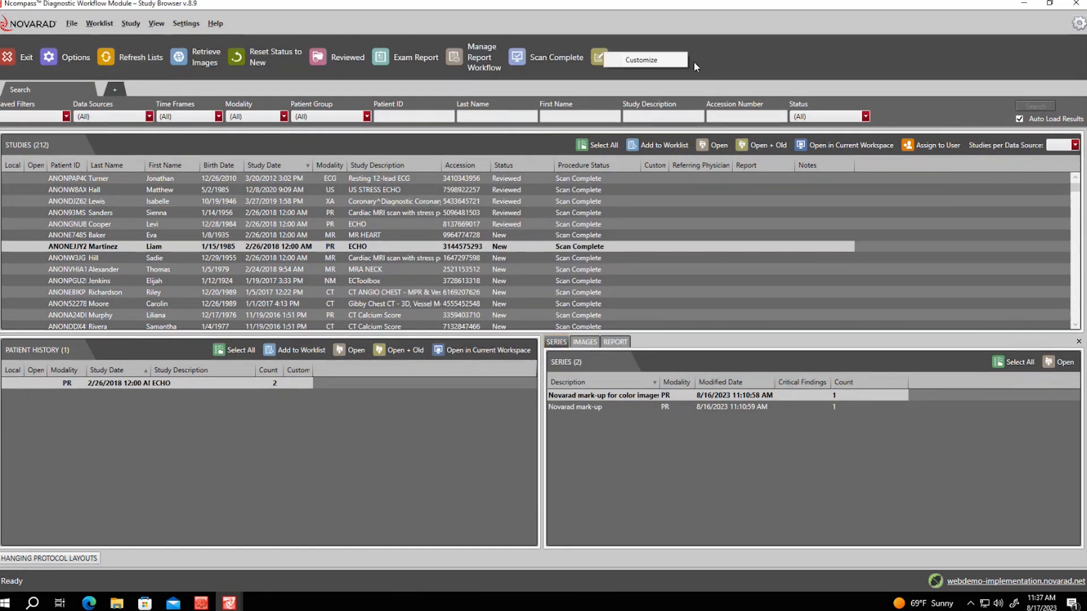
pyautogui.click(673, 55)
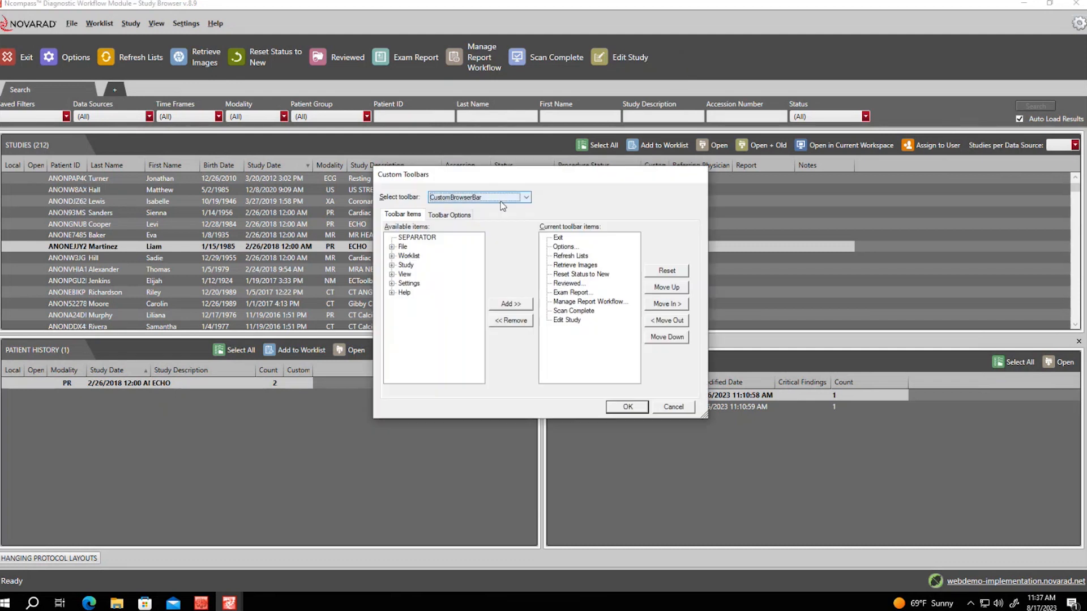
pyautogui.click(673, 406)
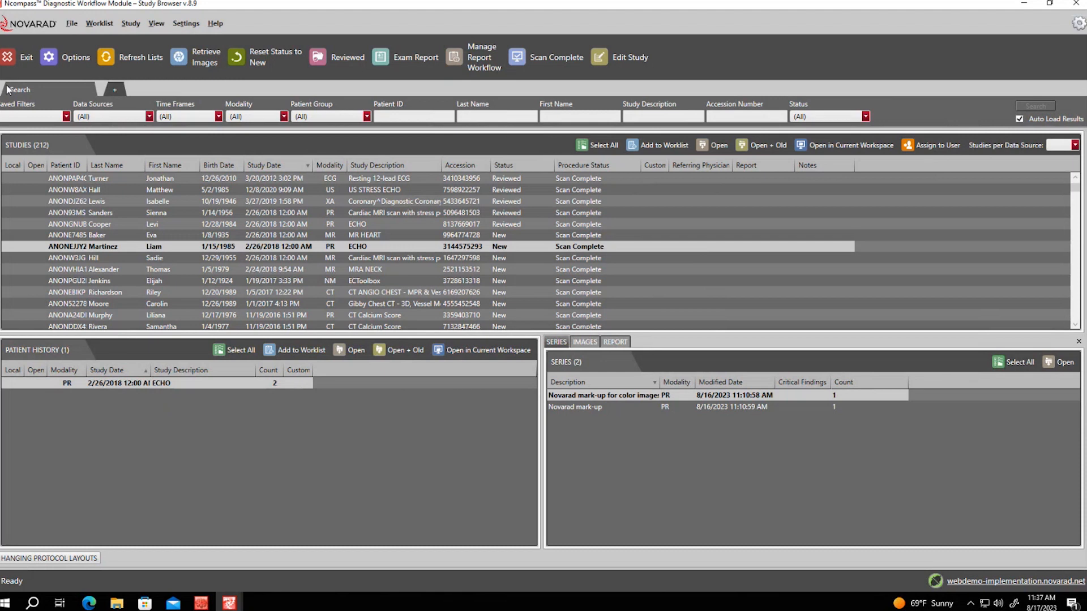
# Create a new advanced worklist named 'Test' in a new tab and view its data source choices
pyautogui.click(117, 88)
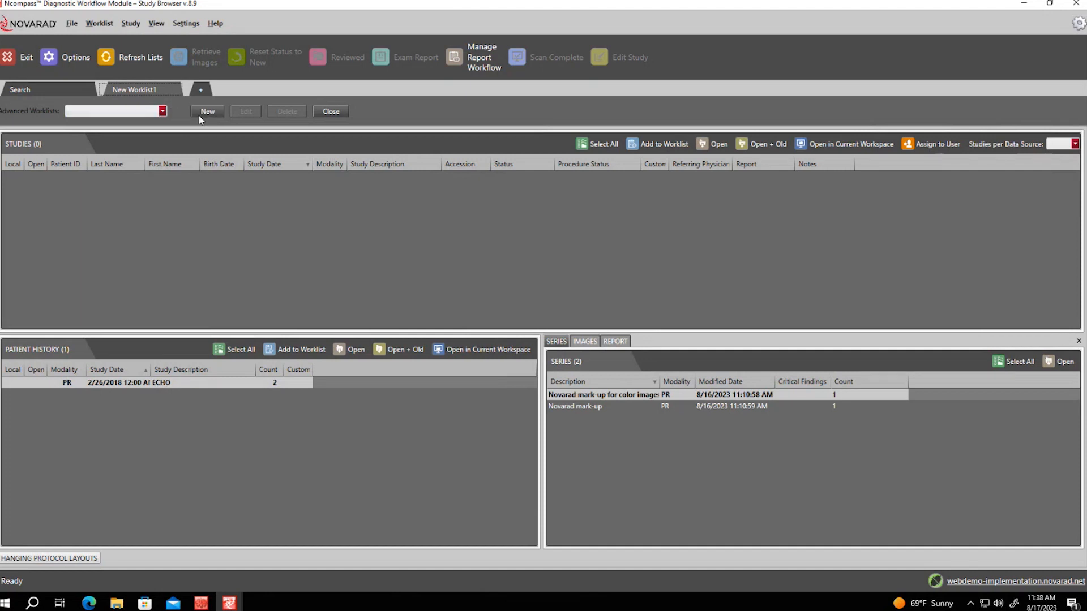
pyautogui.click(213, 115)
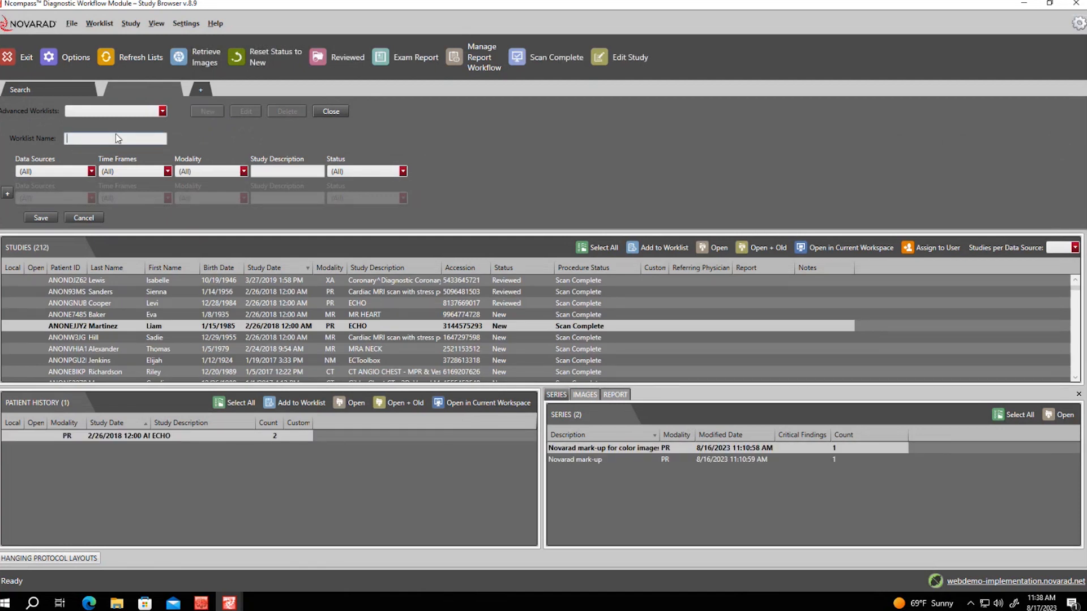
pyautogui.write('Test')
pyautogui.click(91, 173)
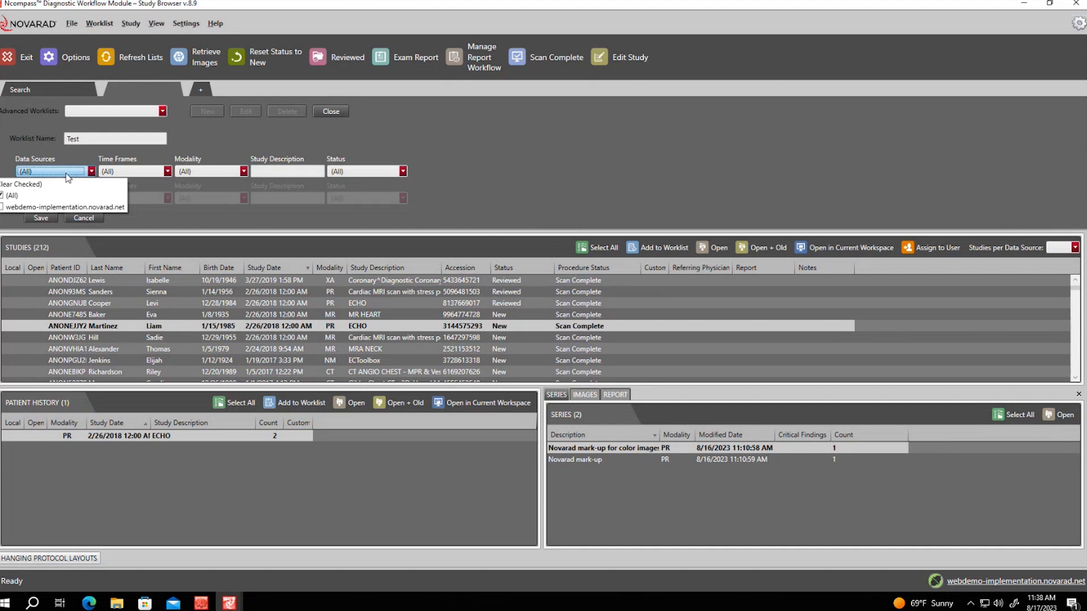
# Leave Time Frames at (All), and try DX, ECG and MG modality filters before restoring (All)
pyautogui.click(135, 171)
pyautogui.click(137, 172)
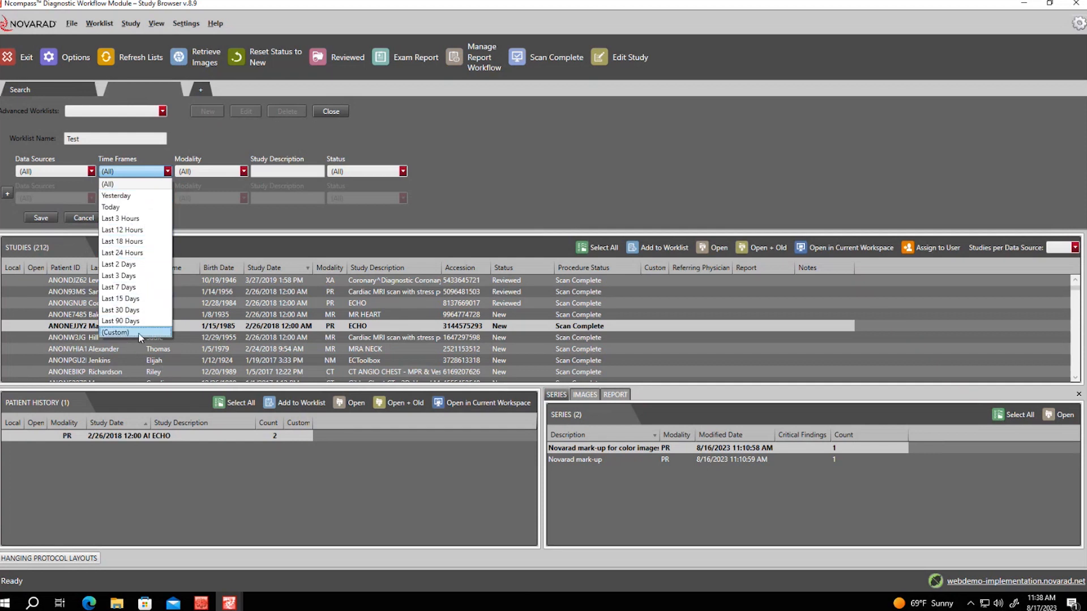
pyautogui.click(222, 177)
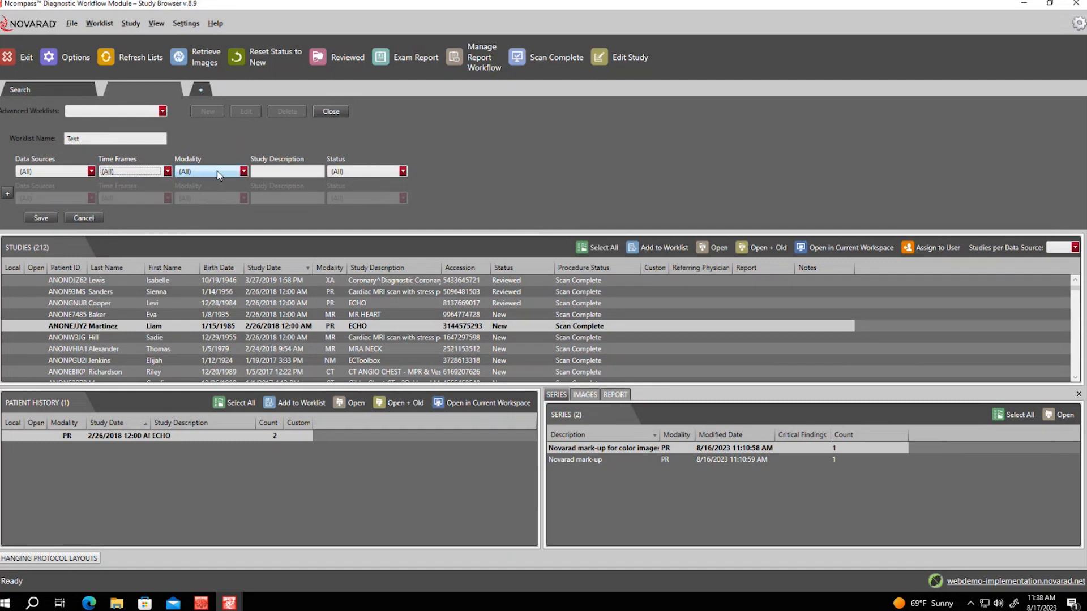
pyautogui.click(229, 173)
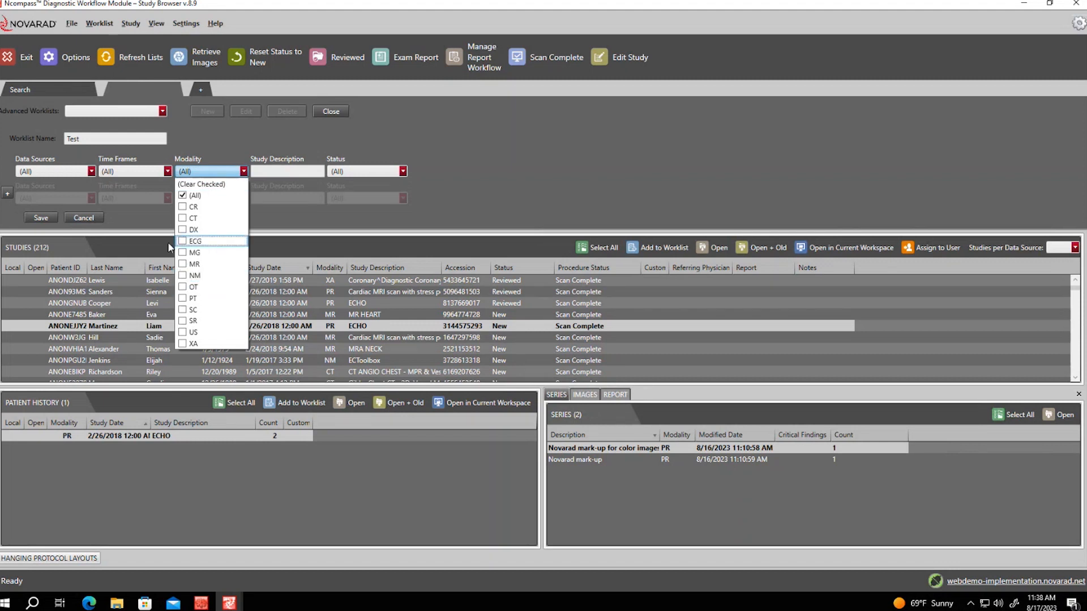
pyautogui.click(183, 230)
pyautogui.click(183, 252)
pyautogui.click(183, 241)
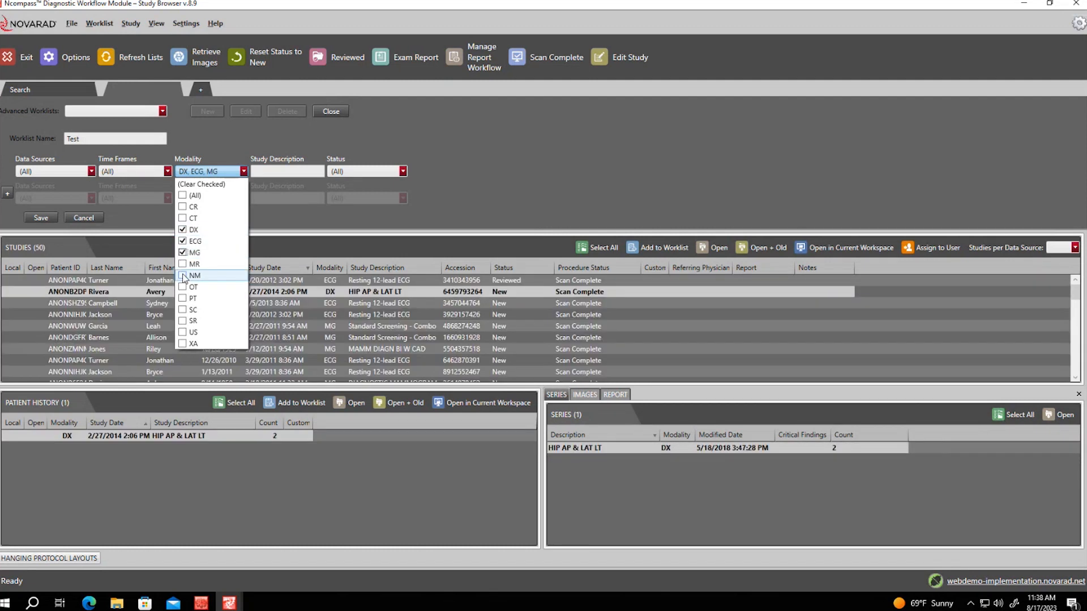
pyautogui.click(182, 196)
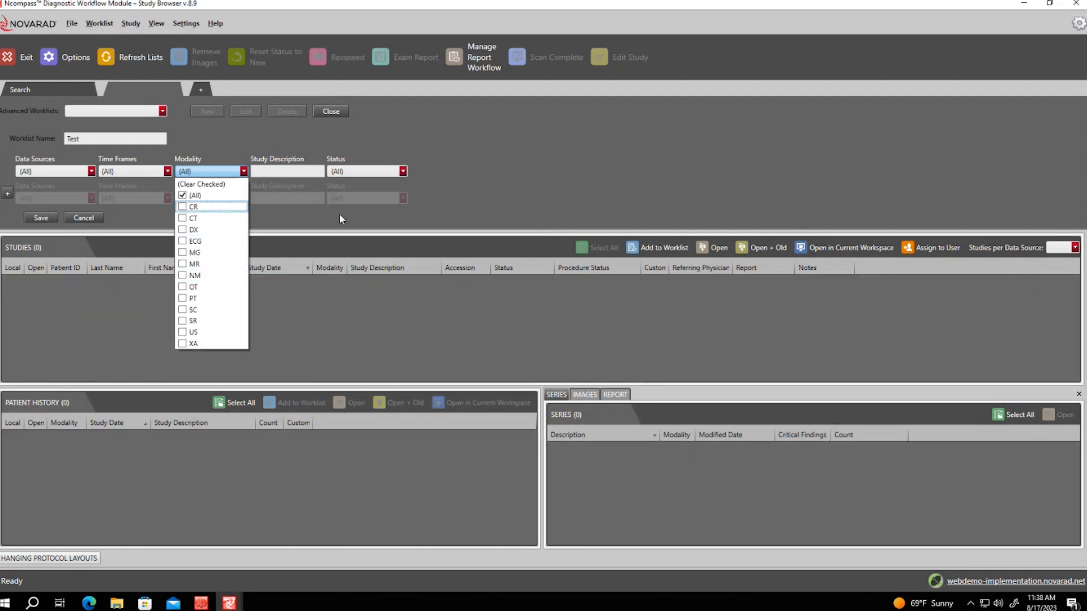
pyautogui.click(293, 170)
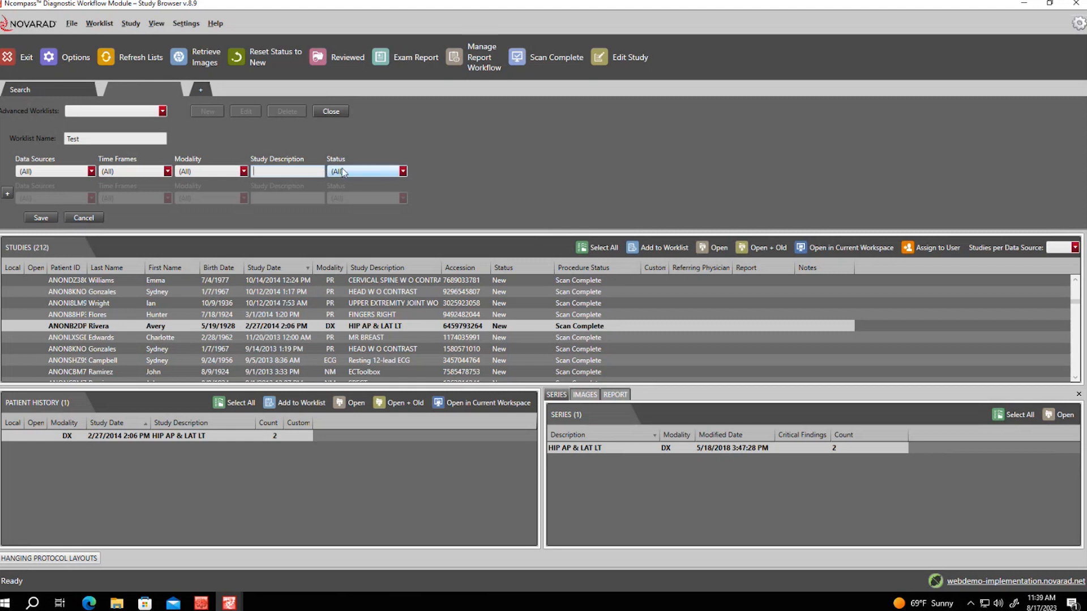
# Check New and Reviewed in the Status filter, then clear both again
pyautogui.click(371, 172)
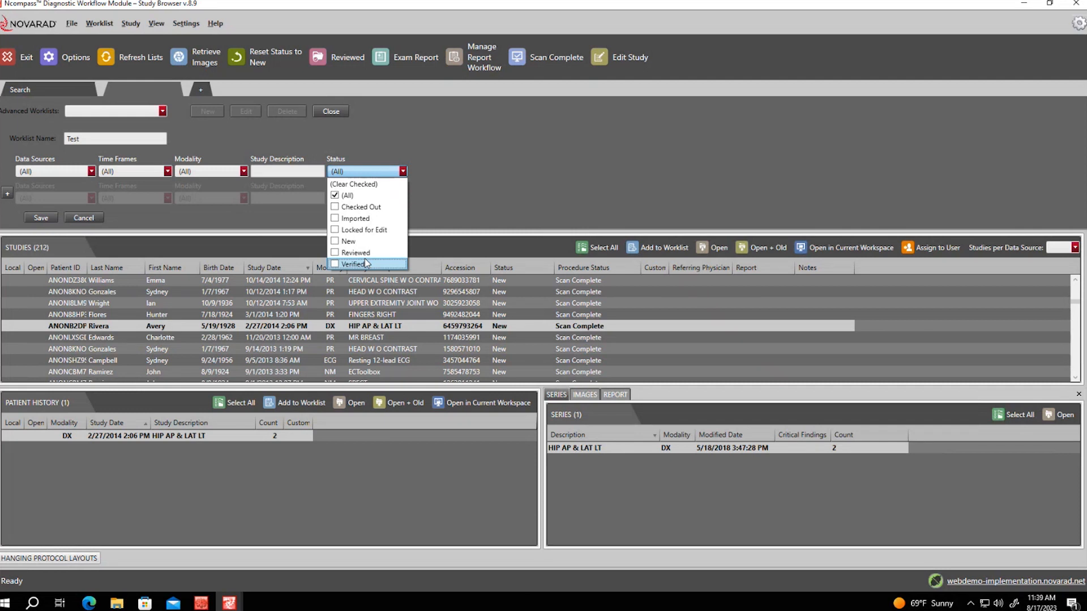
pyautogui.click(335, 243)
pyautogui.click(335, 252)
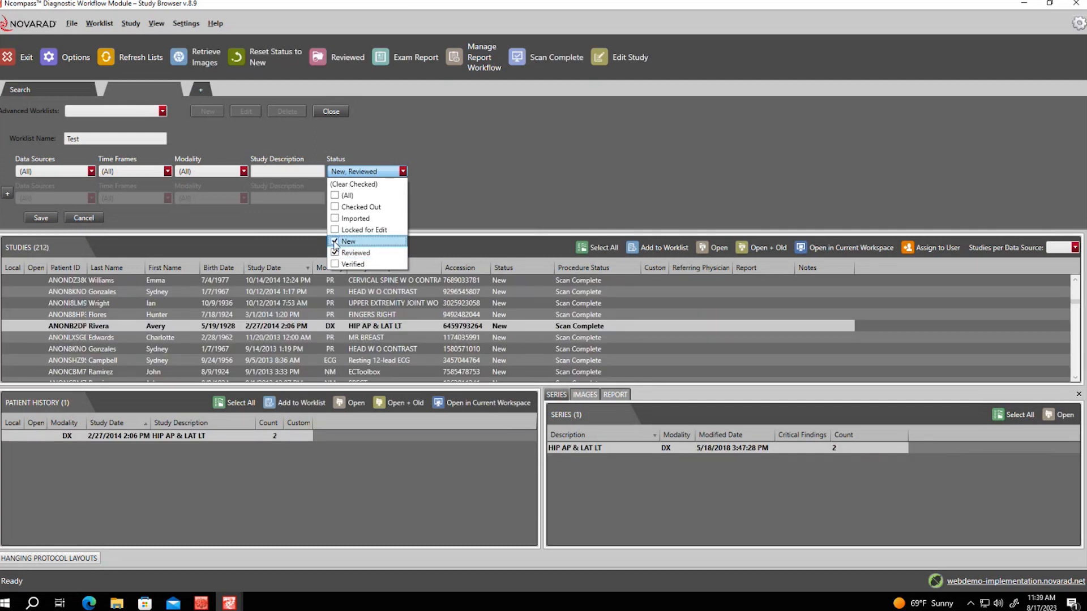
pyautogui.click(335, 242)
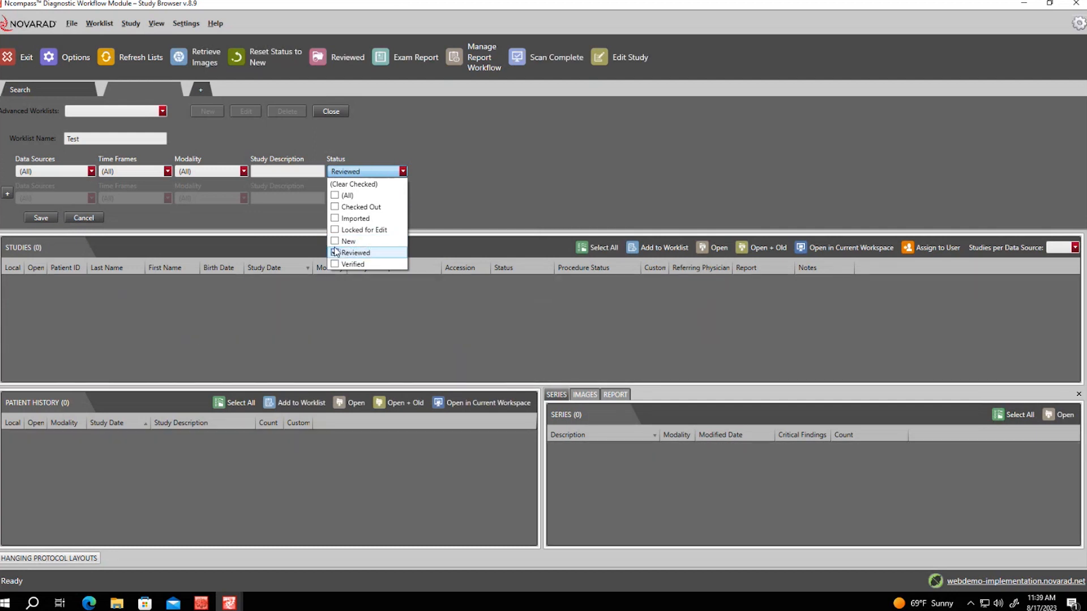
pyautogui.click(424, 173)
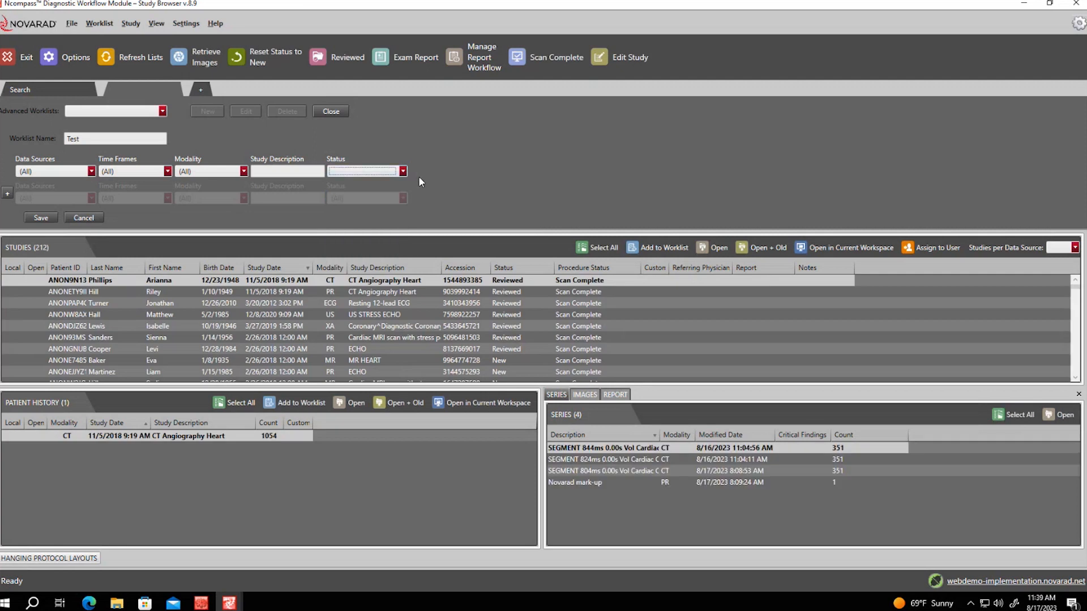
# Add Report, Procedure Status and Priority filter fields, and set Priority to Stat
pyautogui.click(402, 171)
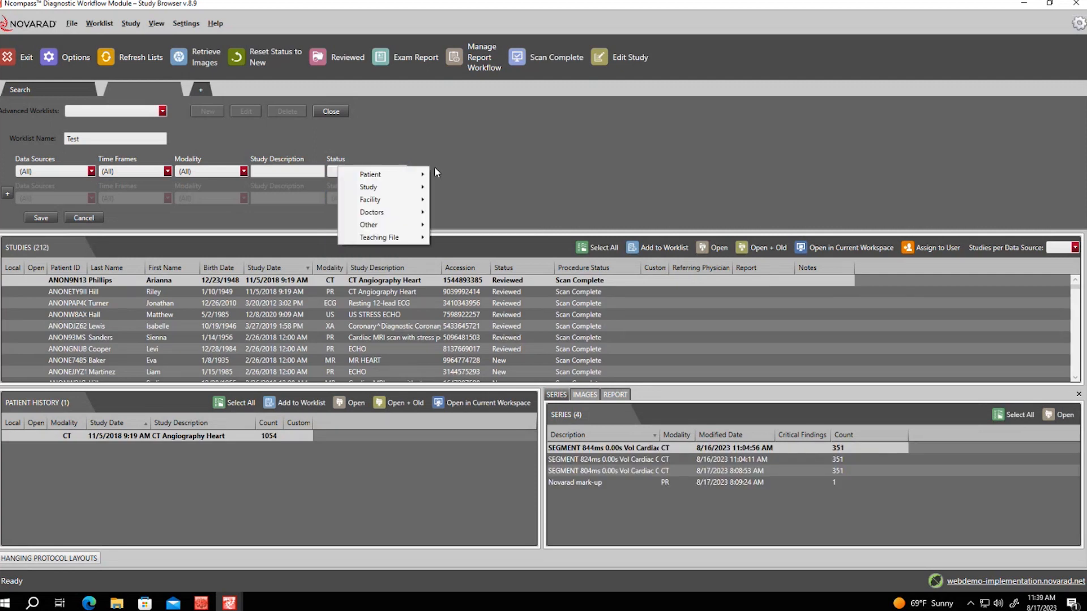
pyautogui.click(416, 173)
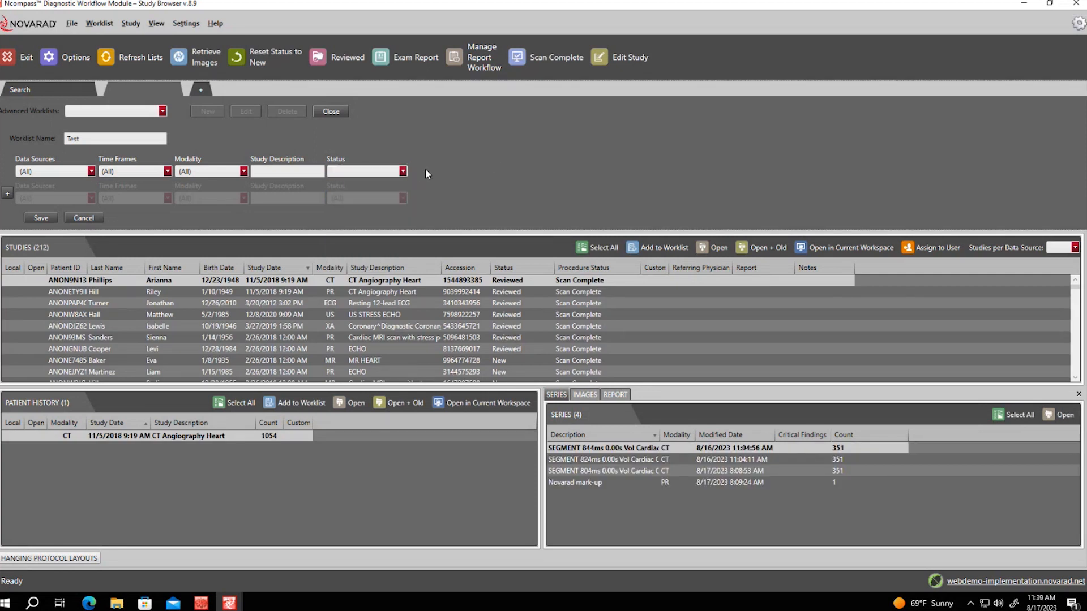
pyautogui.rightClick(424, 170)
pyautogui.moveTo(404, 181)
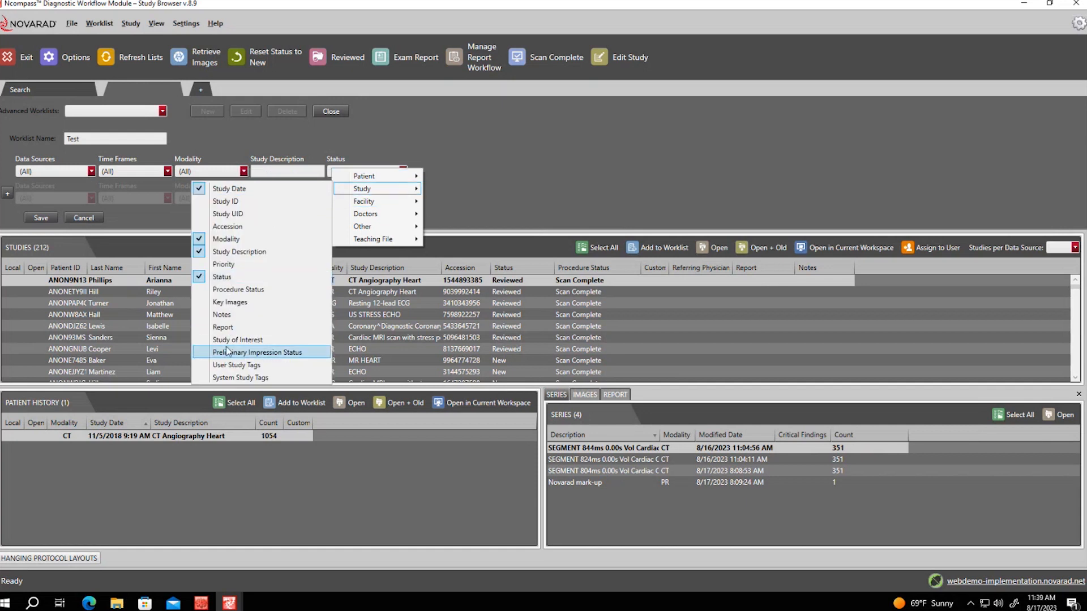
pyautogui.click(228, 328)
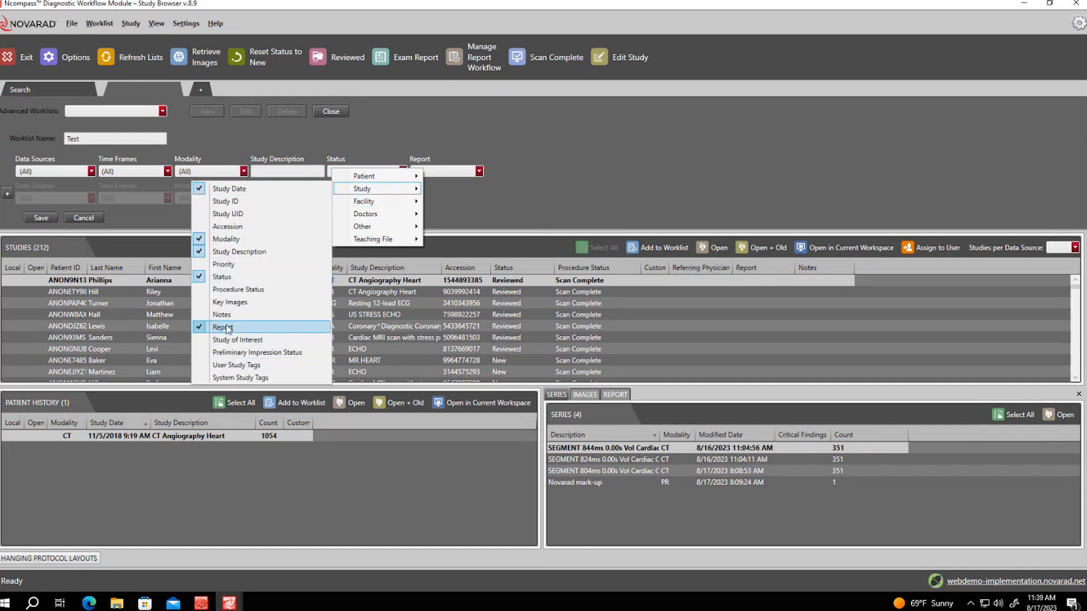
pyautogui.click(233, 290)
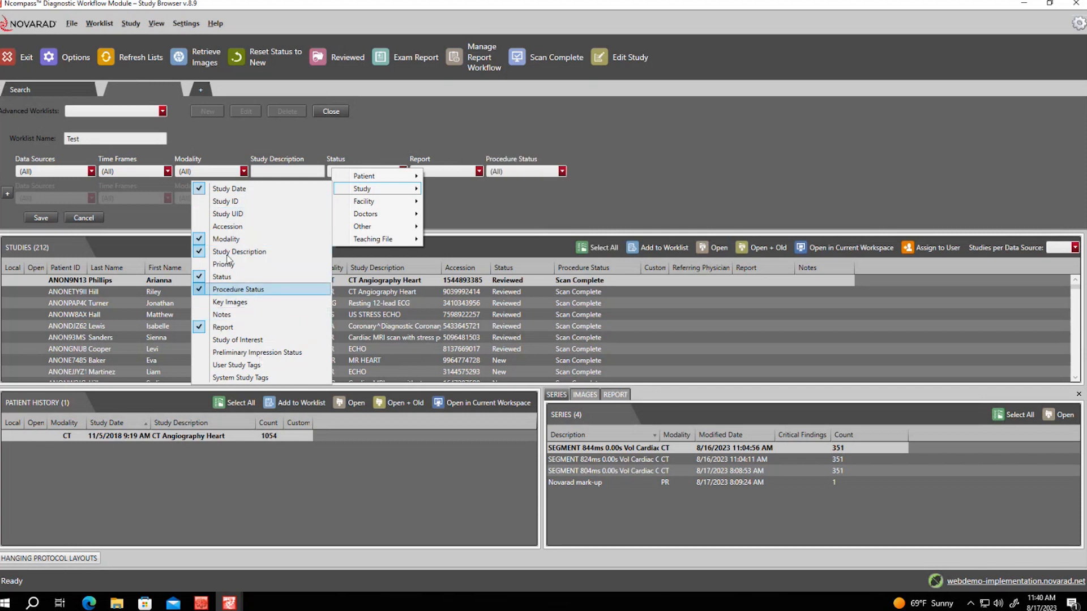
pyautogui.click(227, 263)
pyautogui.click(620, 180)
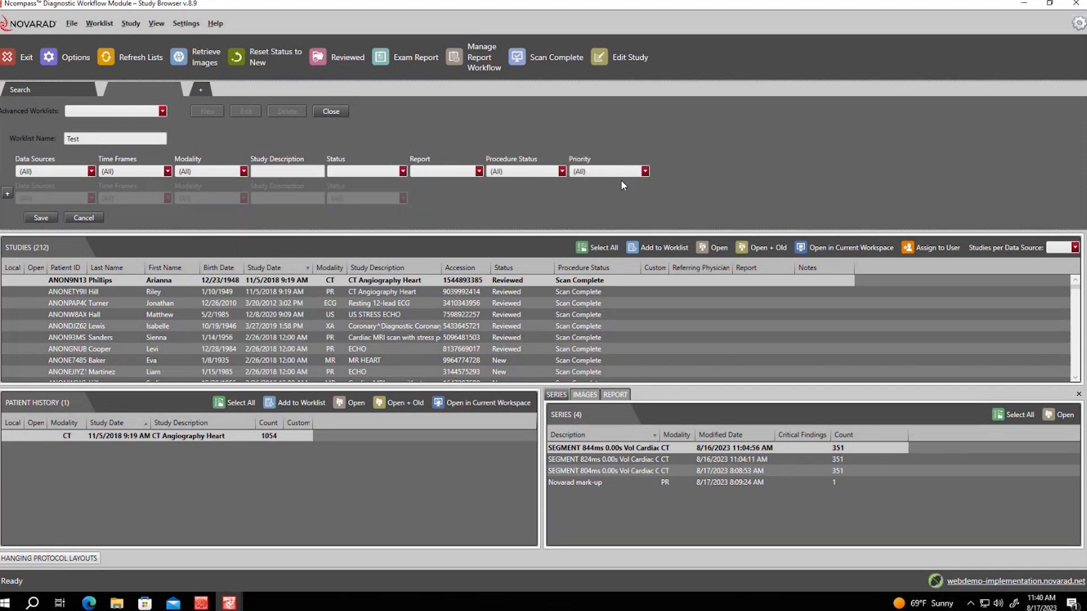
pyautogui.click(622, 171)
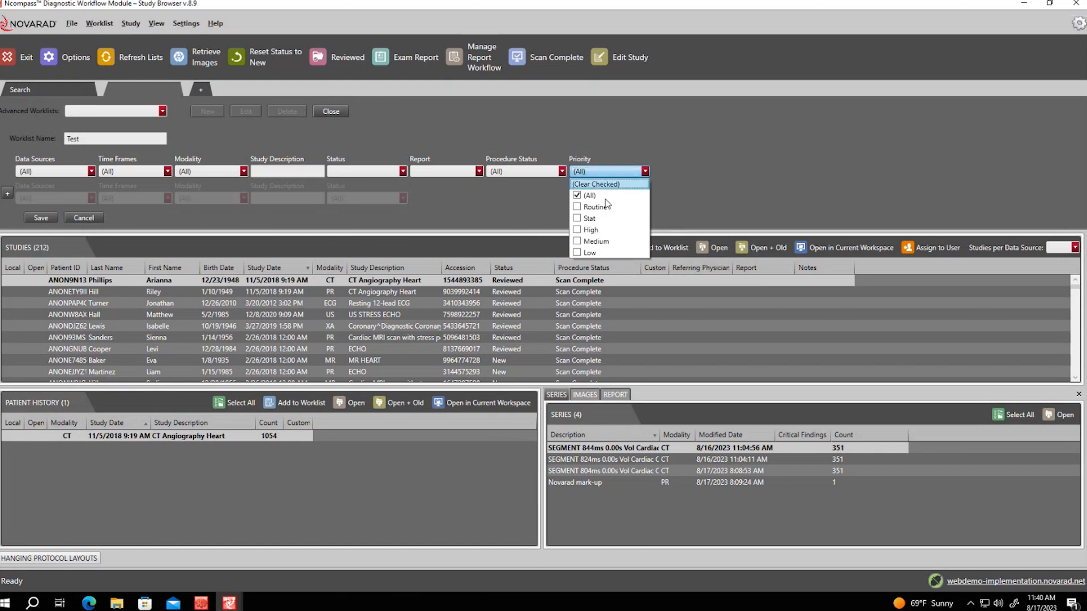
pyautogui.click(576, 218)
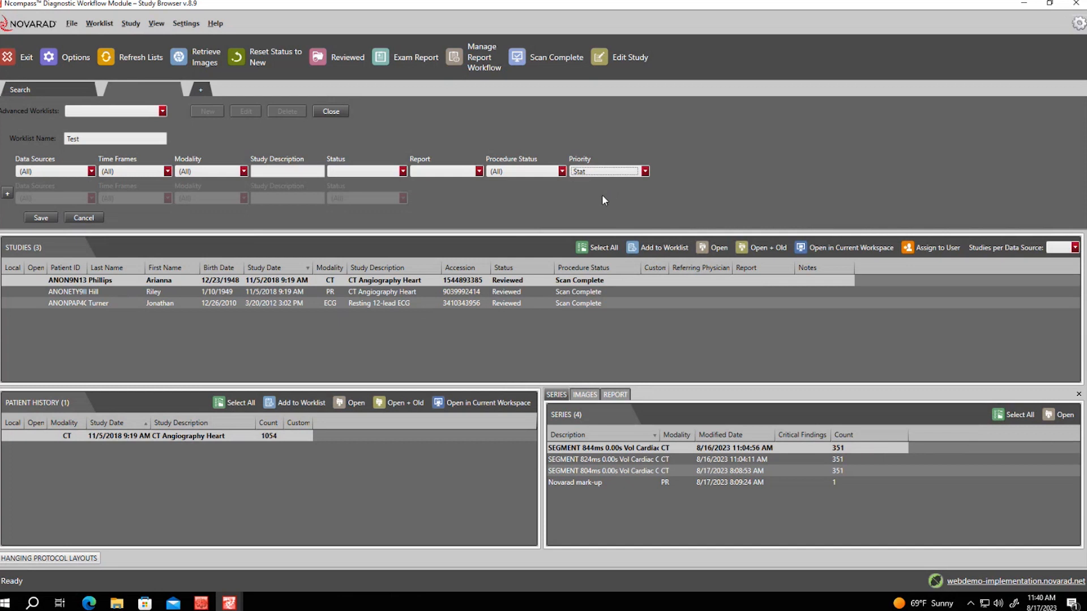
# Review the Procedure Status and Report choices and the filter field list, changing nothing
pyautogui.click(551, 171)
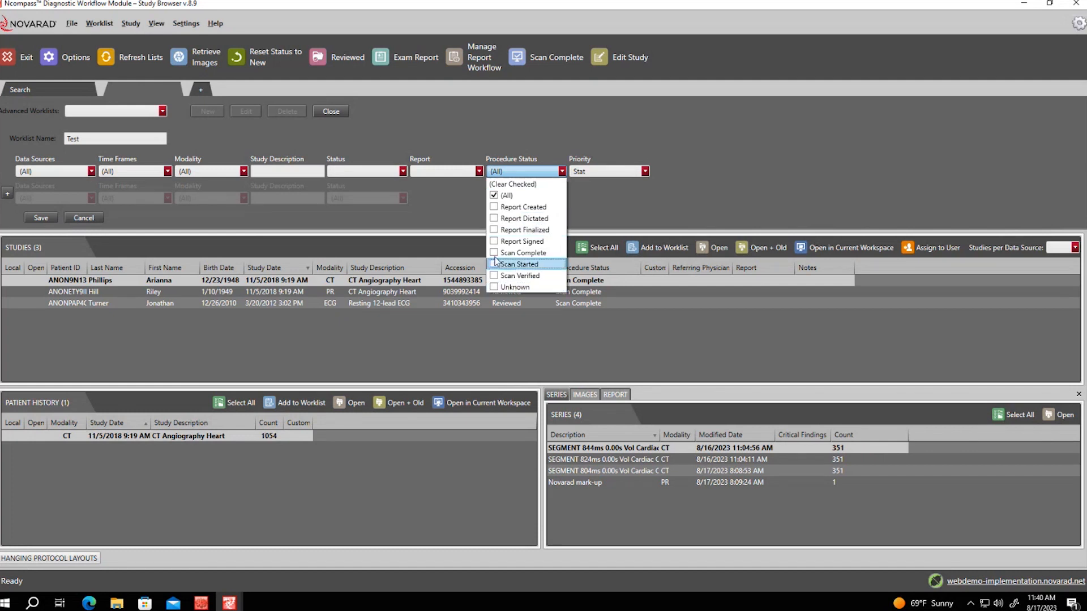
pyautogui.click(622, 210)
pyautogui.click(461, 170)
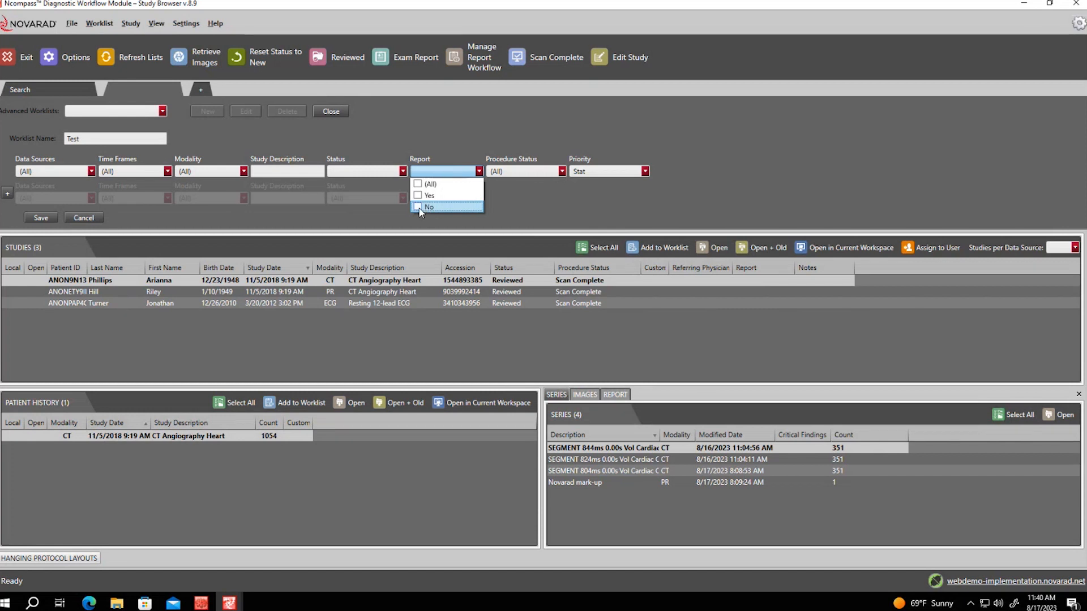
pyautogui.click(606, 193)
pyautogui.rightClick(609, 159)
pyautogui.moveTo(672, 205)
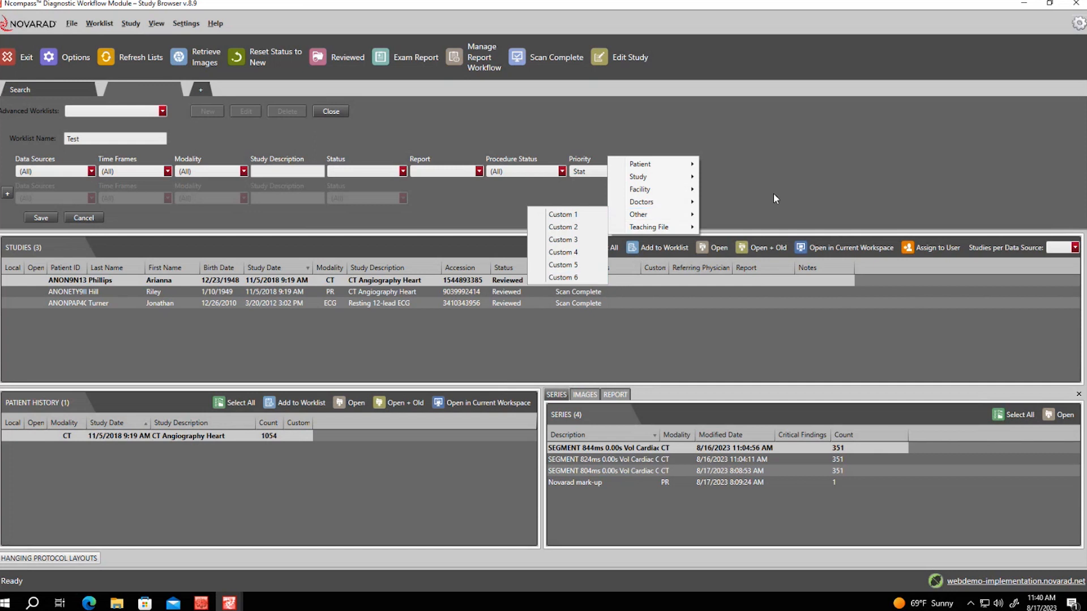
pyautogui.click(756, 195)
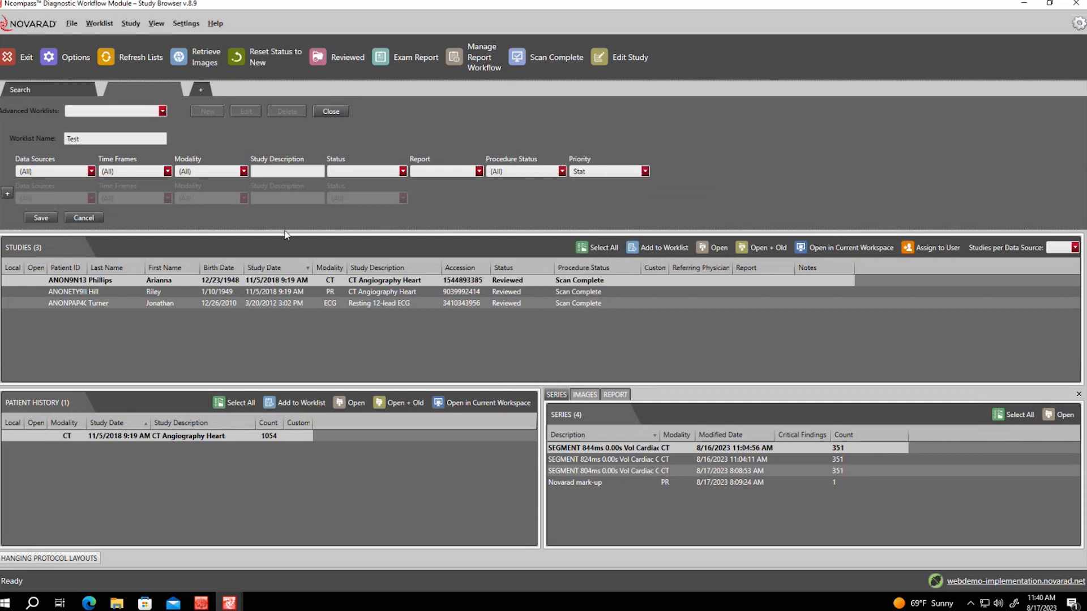
# Add a second filter row, limit to the webdemo-implementation.novarad.net data source, and save the Test worklist
pyautogui.click(10, 195)
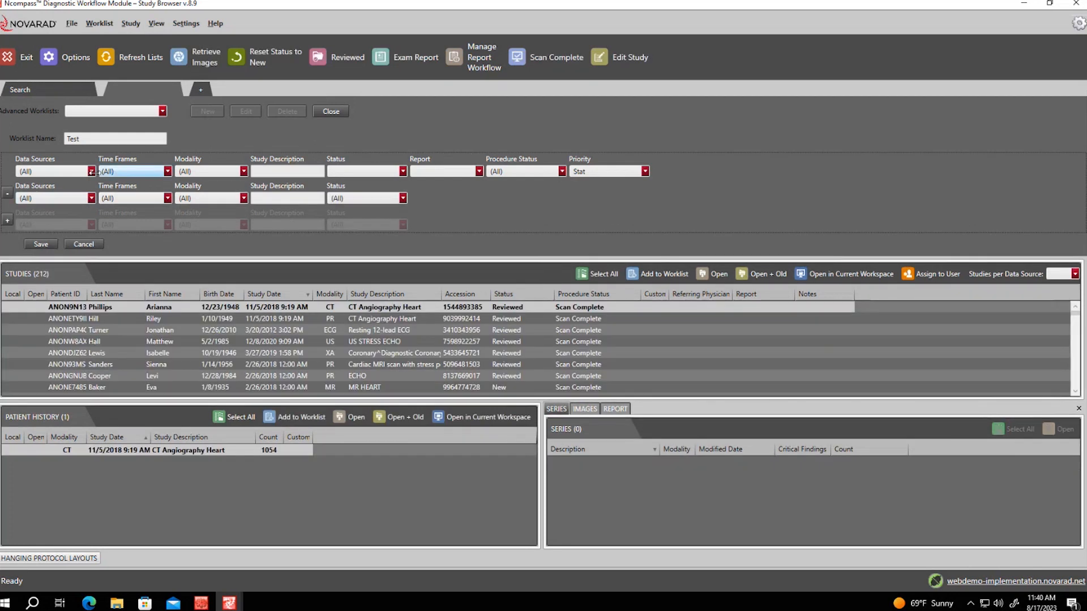
pyautogui.click(91, 172)
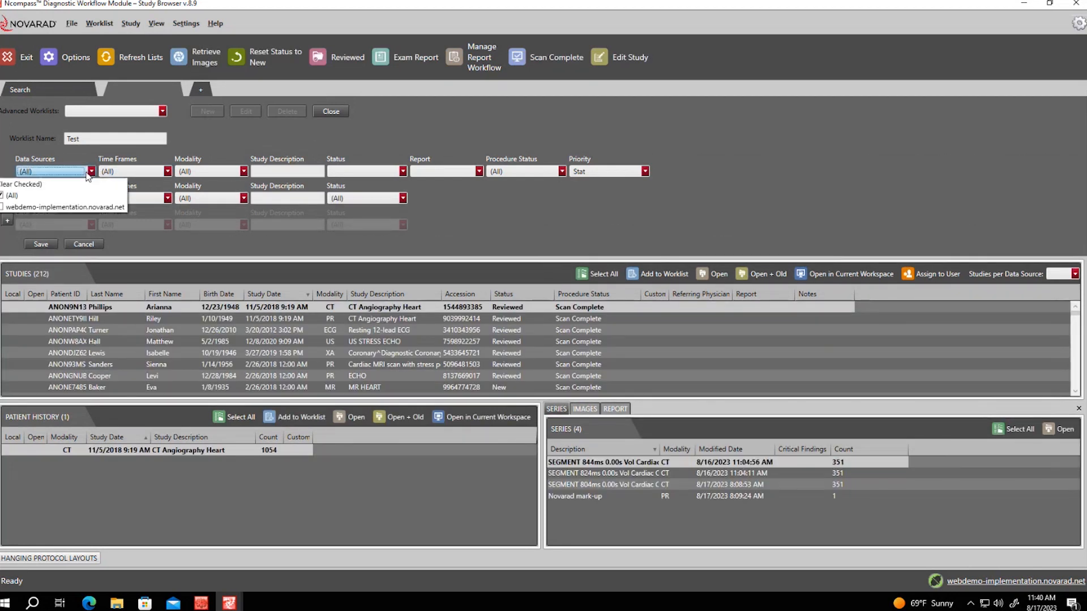
pyautogui.click(57, 208)
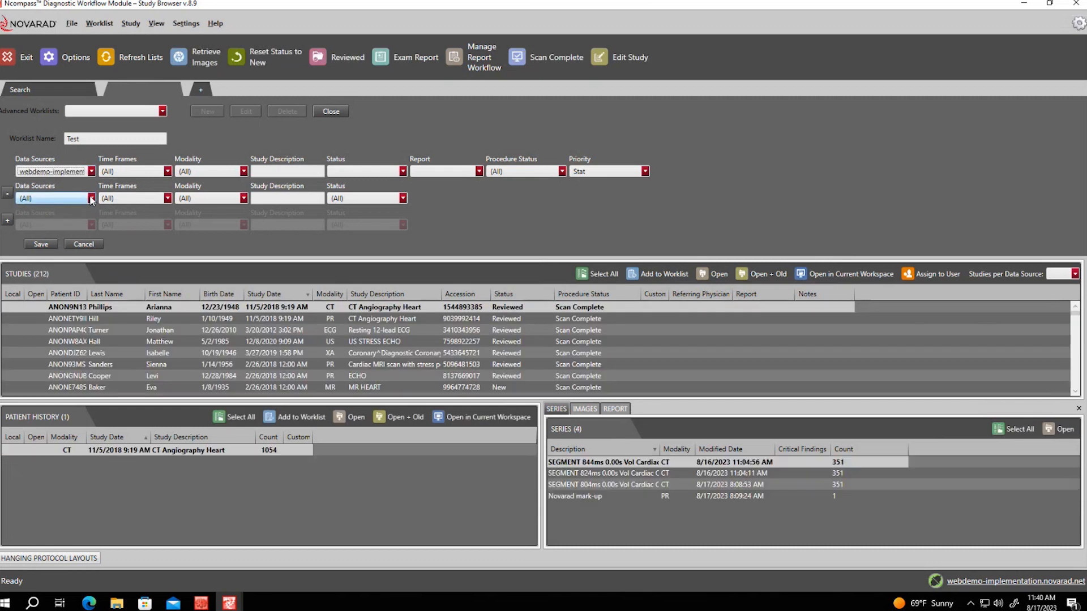
pyautogui.click(90, 199)
pyautogui.click(476, 209)
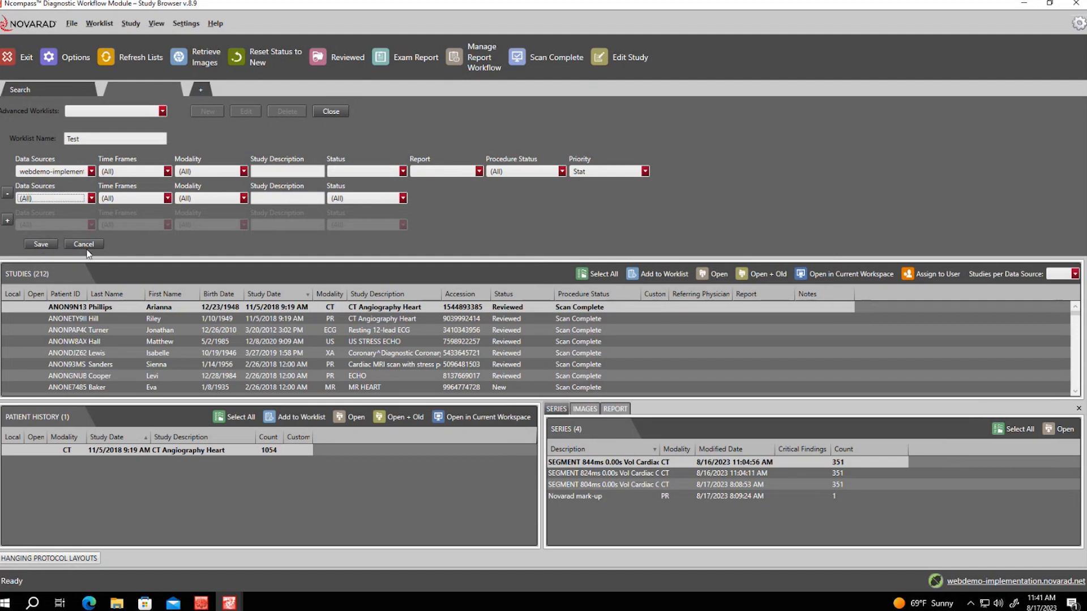
pyautogui.click(37, 244)
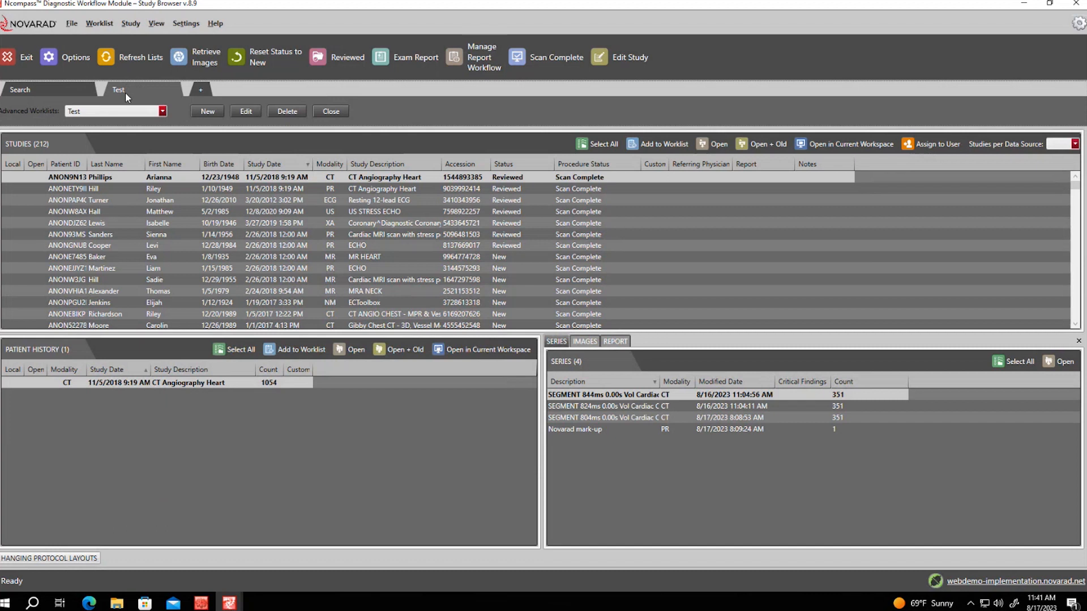
# Create New Worklist1 from the Test tab, close it, and return to Search
pyautogui.click(42, 89)
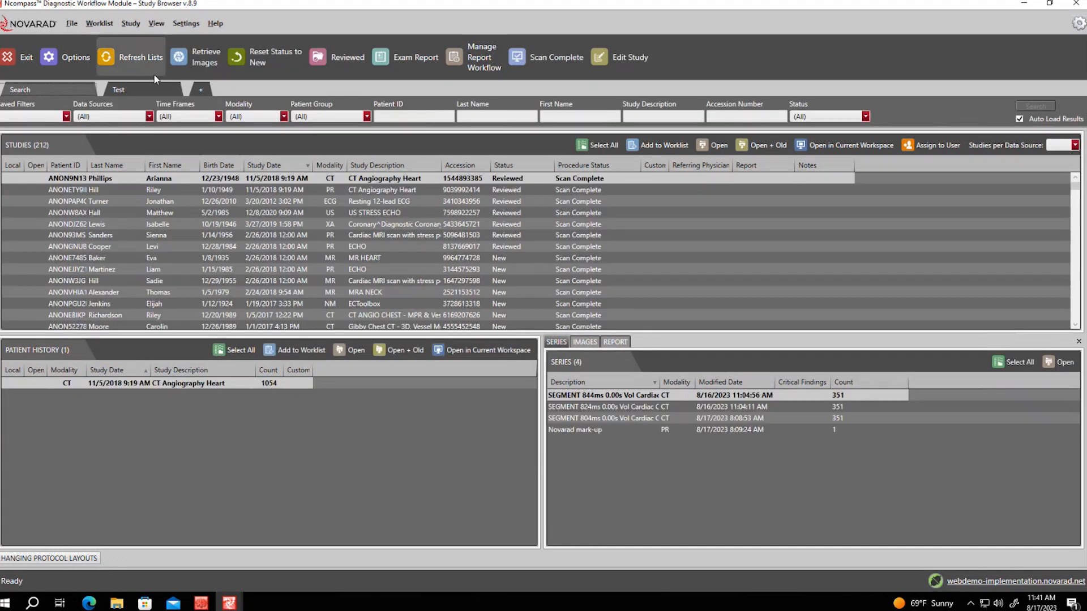
pyautogui.click(161, 90)
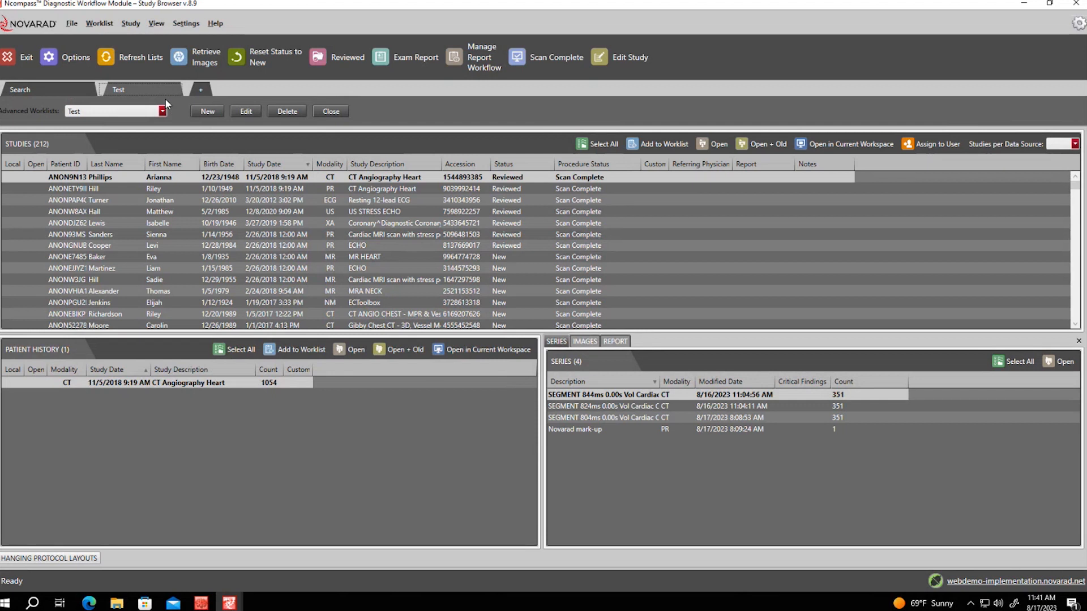
pyautogui.click(205, 89)
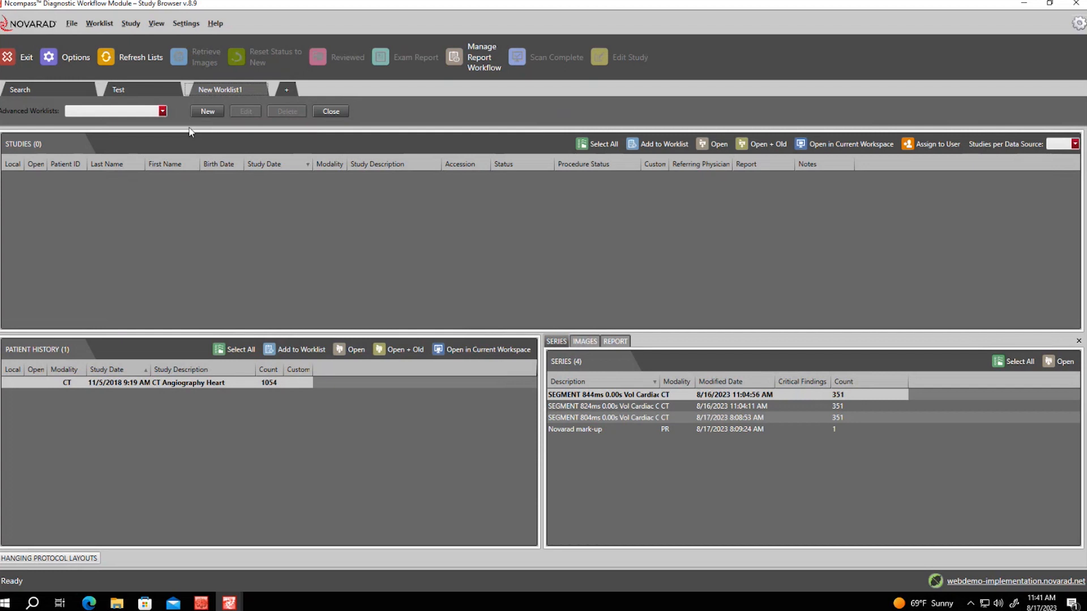
pyautogui.click(333, 112)
pyautogui.click(63, 87)
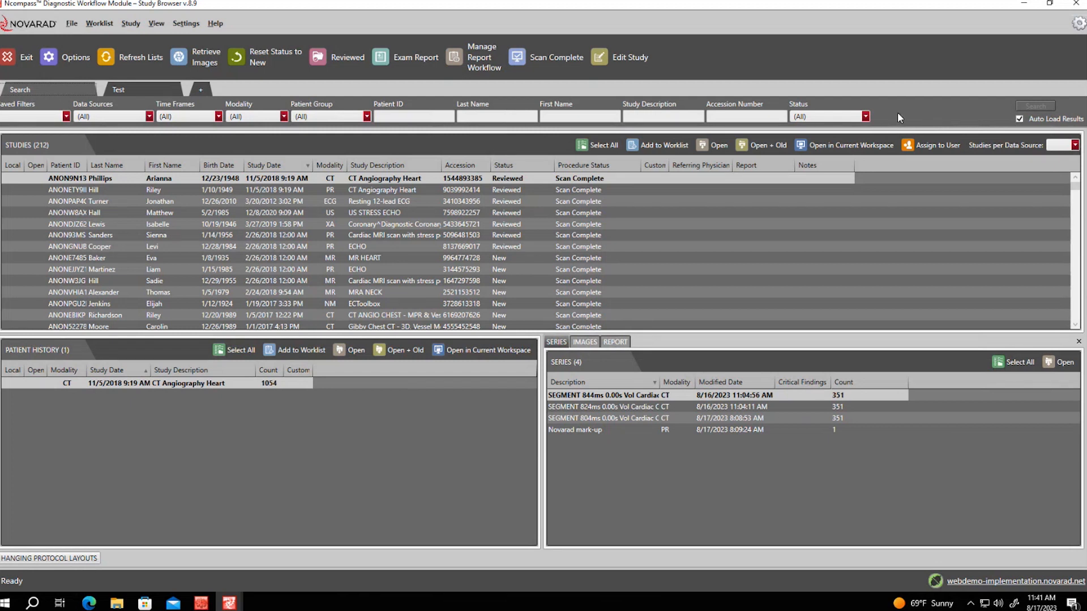
pyautogui.rightClick(897, 117)
pyautogui.moveTo(869, 129)
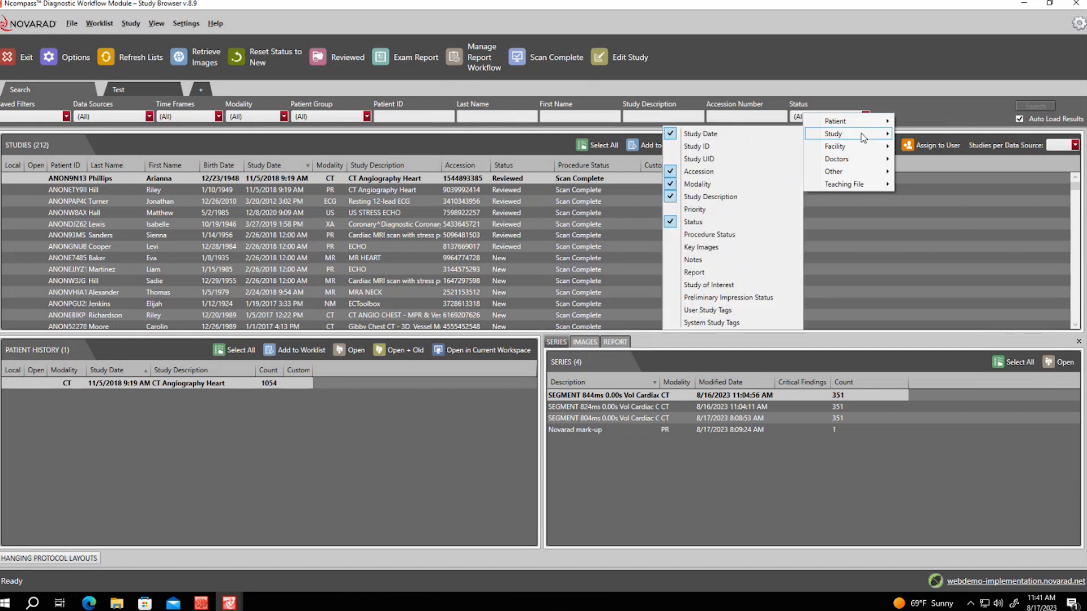
pyautogui.moveTo(861, 158)
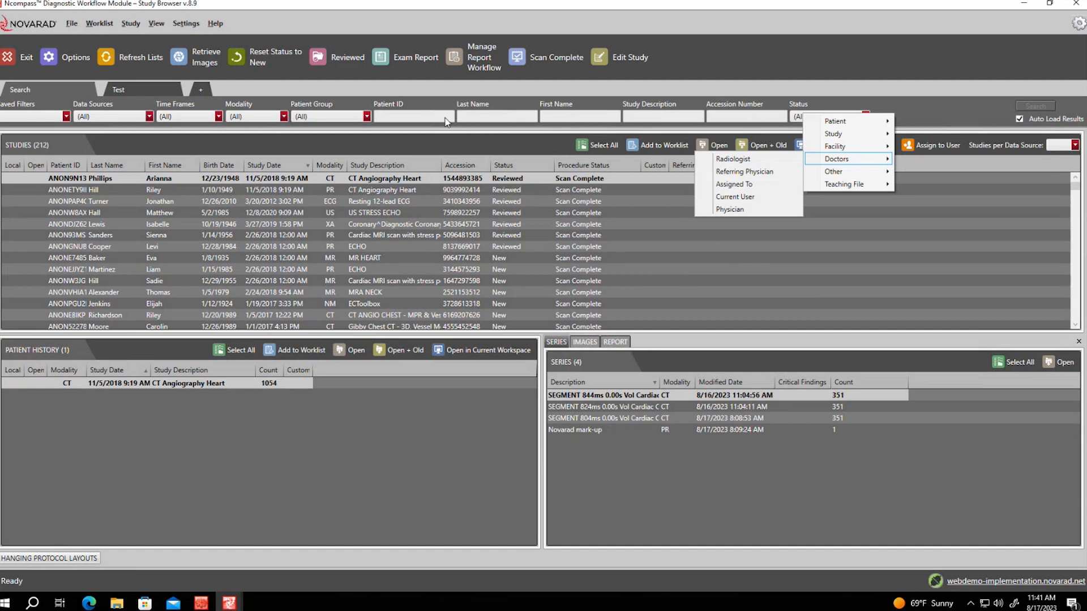
pyautogui.click(421, 132)
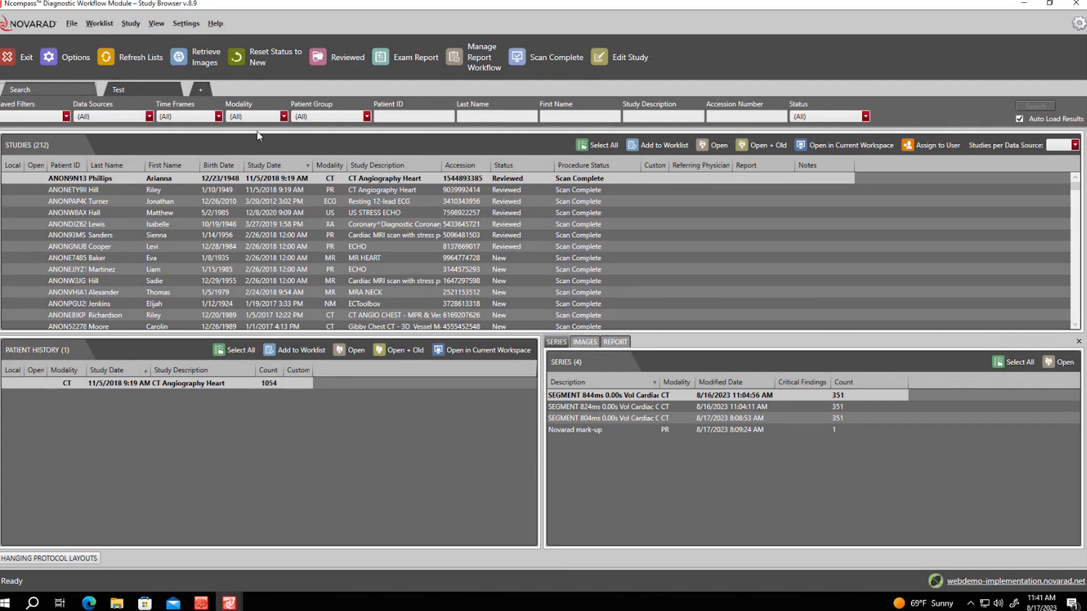
pyautogui.click(362, 117)
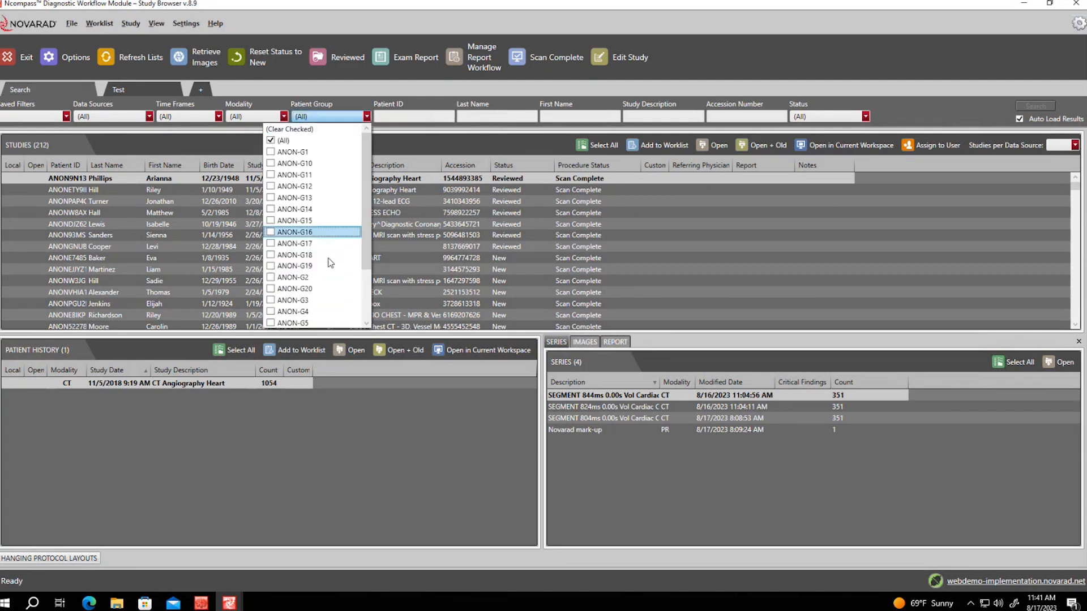
pyautogui.scroll(-1, 335, 203)
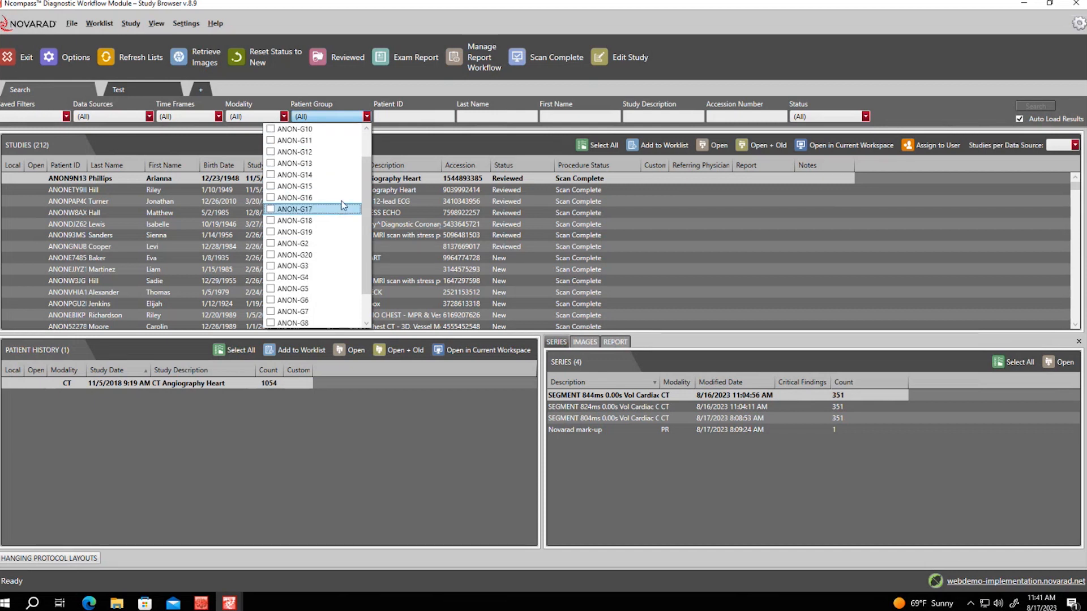
pyautogui.click(399, 136)
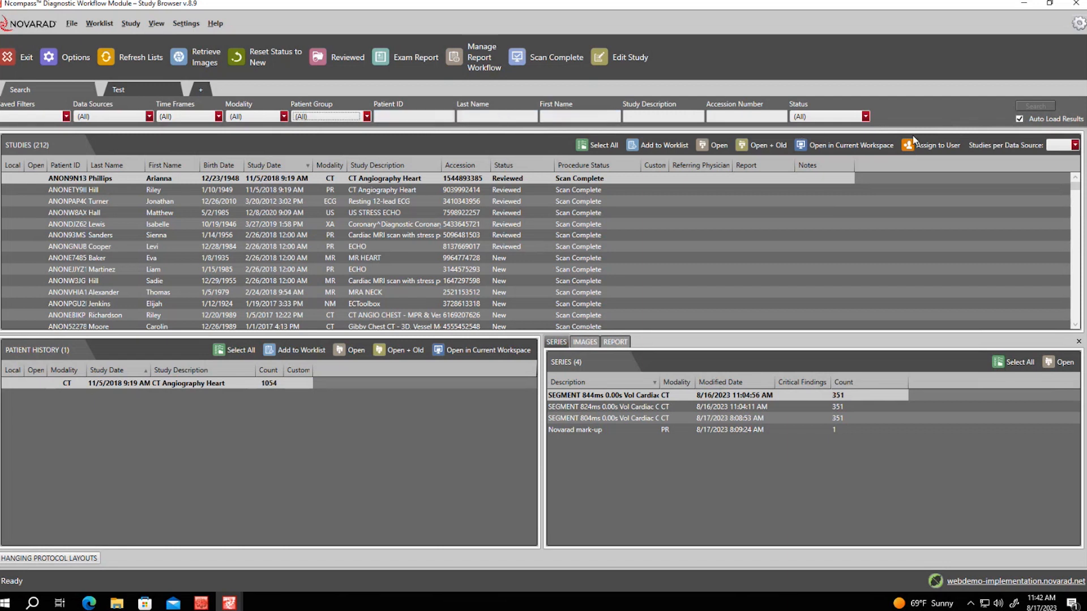
pyautogui.rightClick(901, 114)
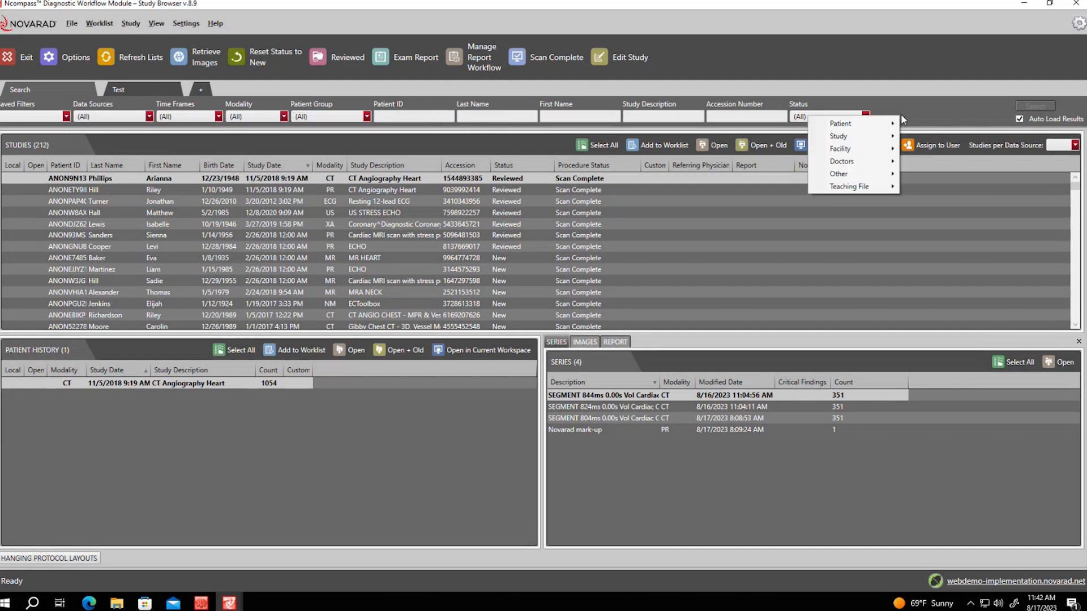
pyautogui.moveTo(867, 152)
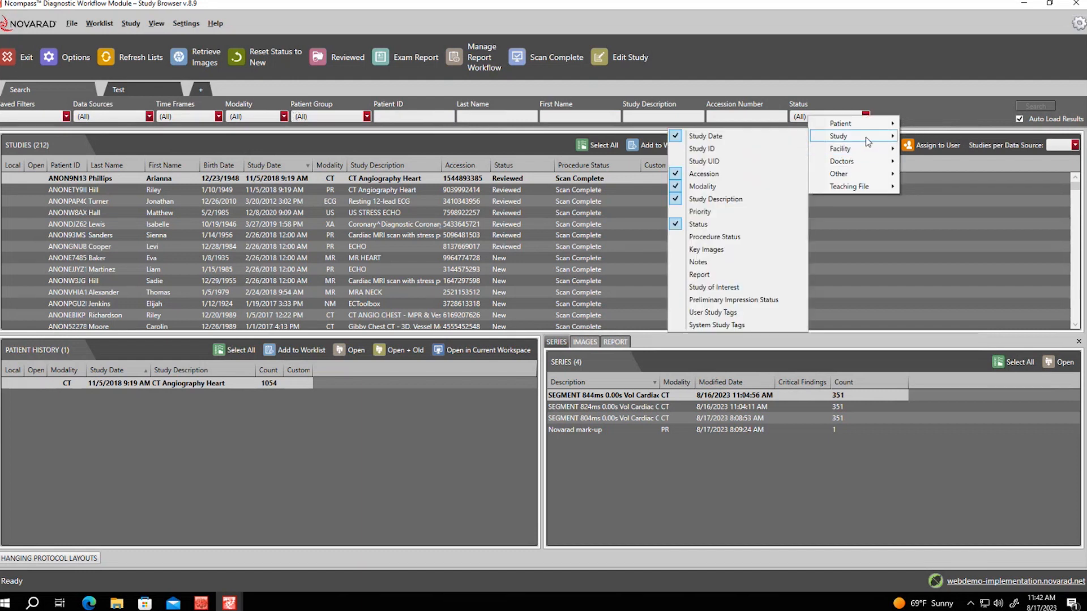
pyautogui.click(660, 148)
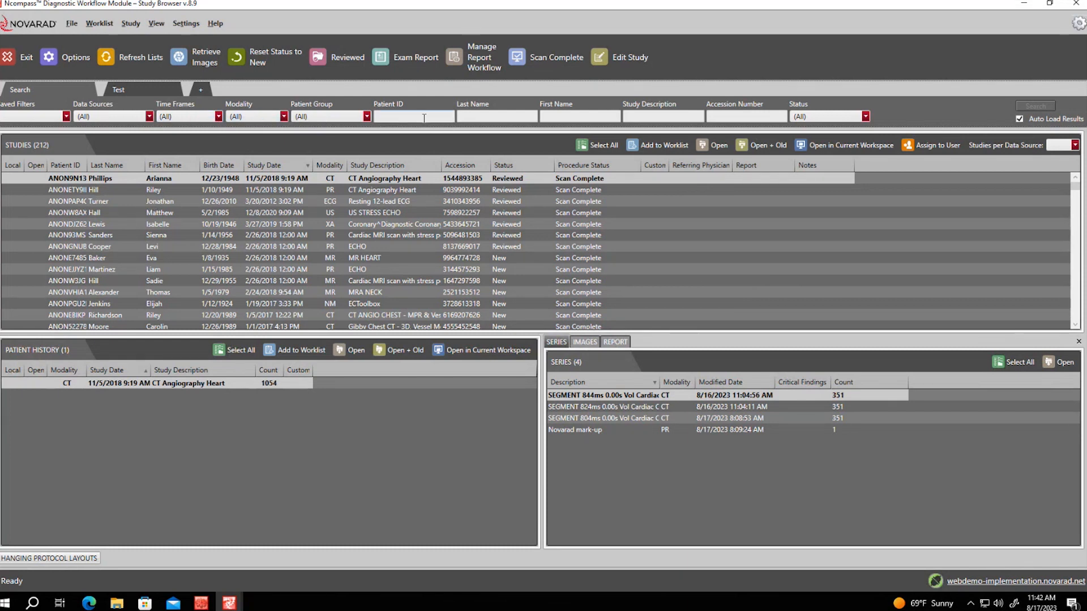
# Filter the study list to the CT modality
pyautogui.click(255, 117)
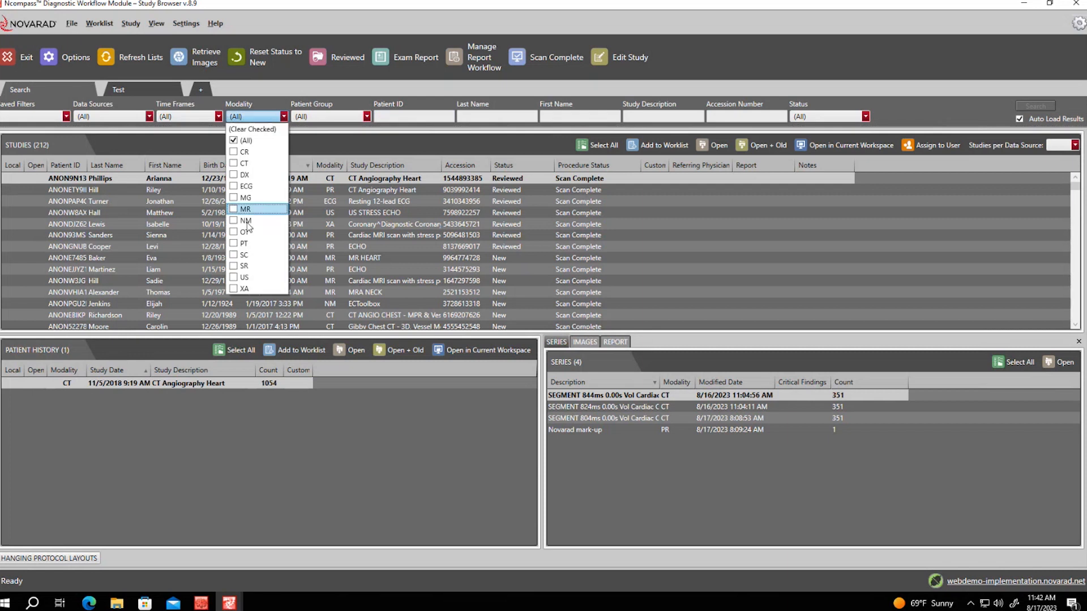
pyautogui.click(233, 163)
pyautogui.click(747, 268)
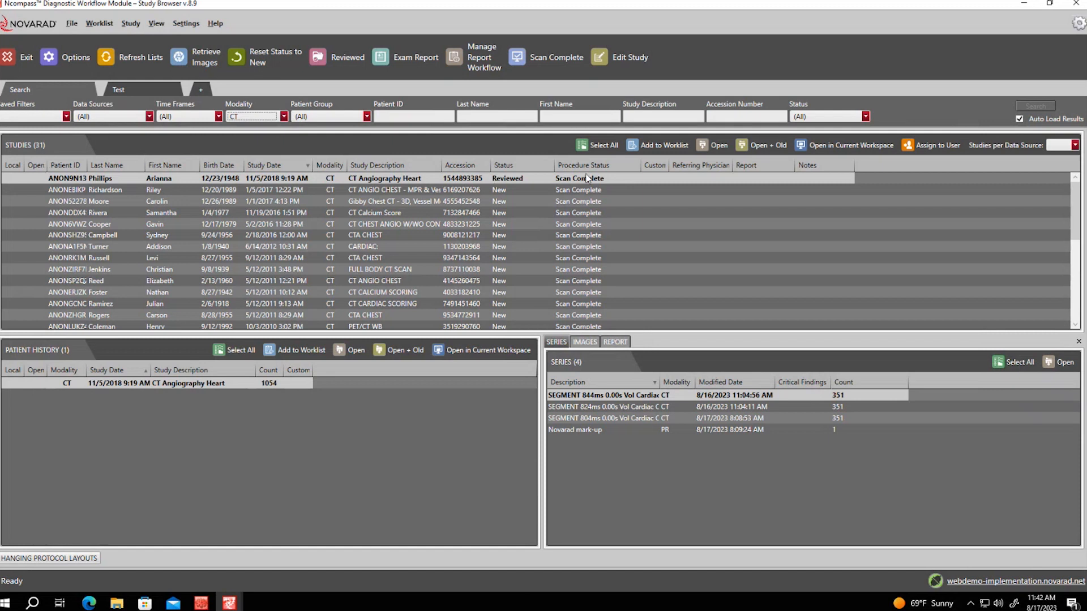
# Place Patient ID after First Name and move Local and Open to the far right
pyautogui.moveTo(12, 165); pyautogui.dragTo(149, 175)
pyautogui.moveTo(42, 166); pyautogui.dragTo(220, 180)
pyautogui.moveTo(94, 165); pyautogui.dragTo(974, 171)
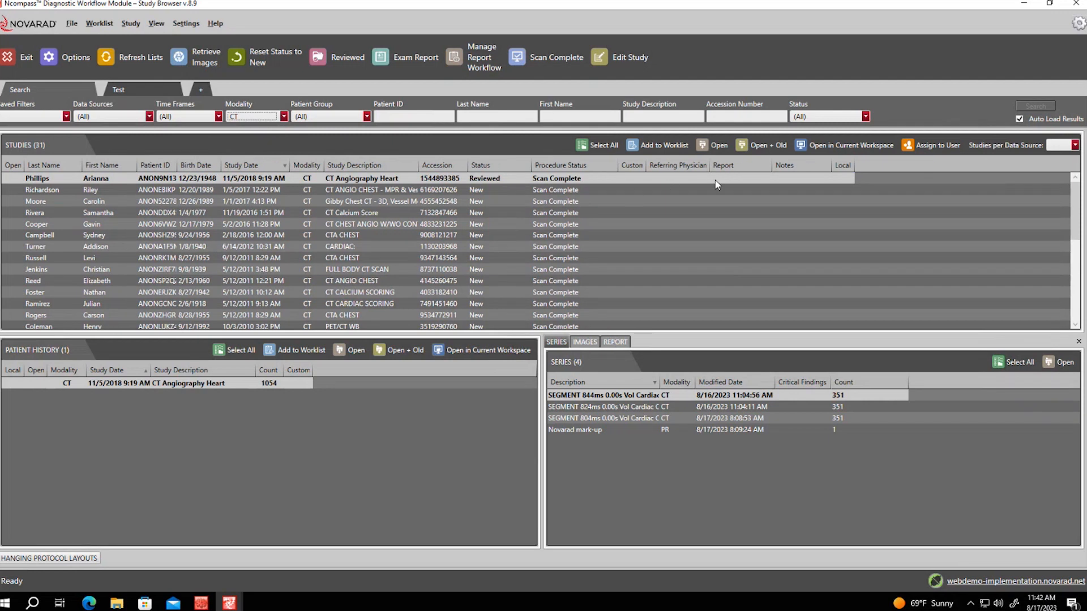
pyautogui.moveTo(20, 165); pyautogui.dragTo(572, 168)
pyautogui.moveTo(691, 185); pyautogui.dragTo(866, 188)
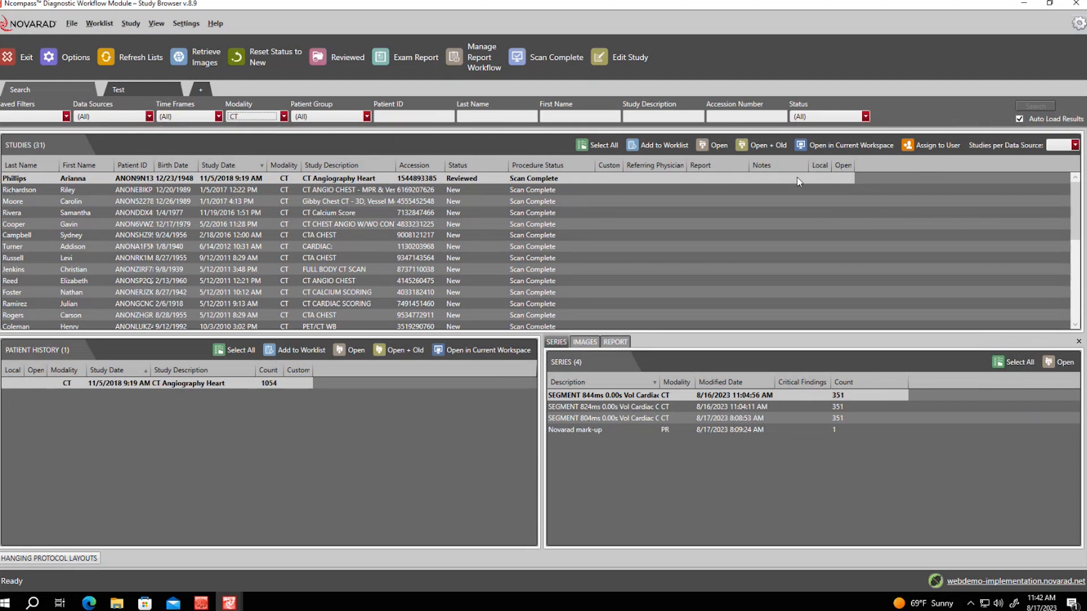
# Add the Study of Interest column to the study list
pyautogui.rightClick(879, 159)
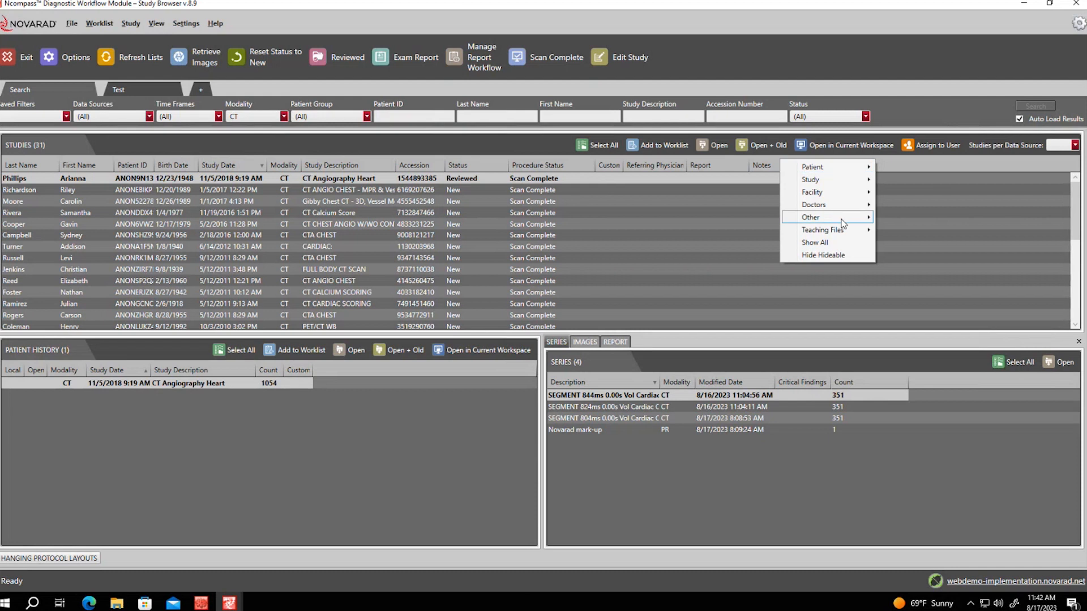
pyautogui.moveTo(842, 209)
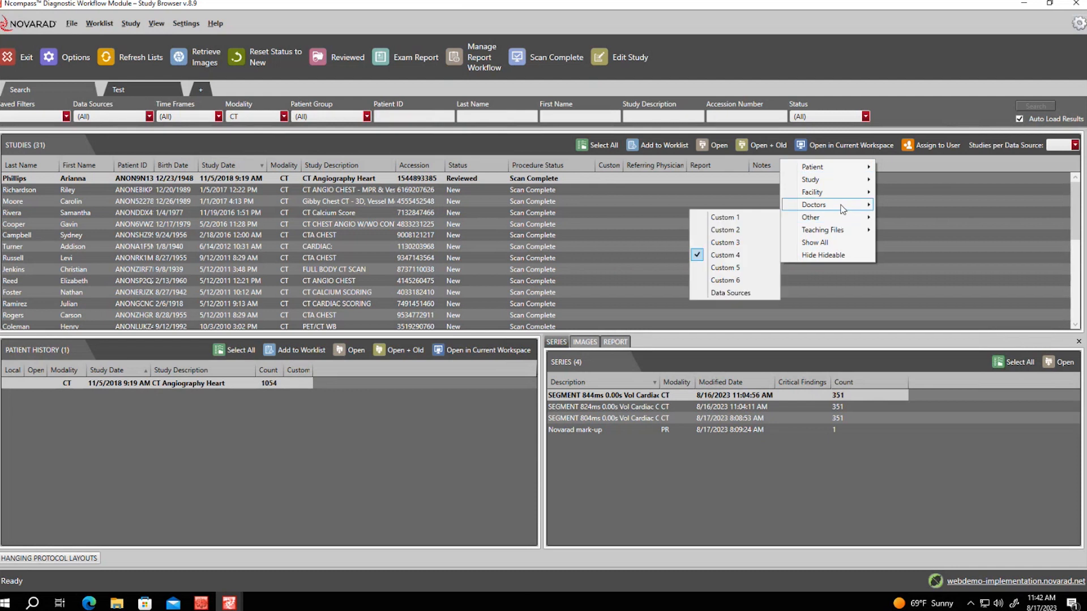
pyautogui.click(918, 226)
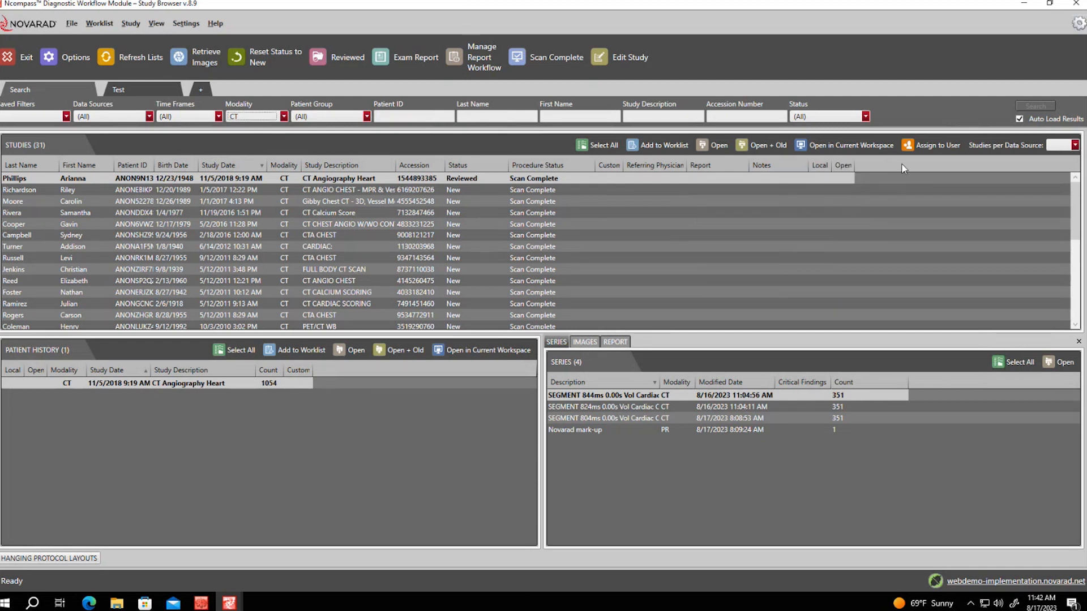
pyautogui.rightClick(883, 168)
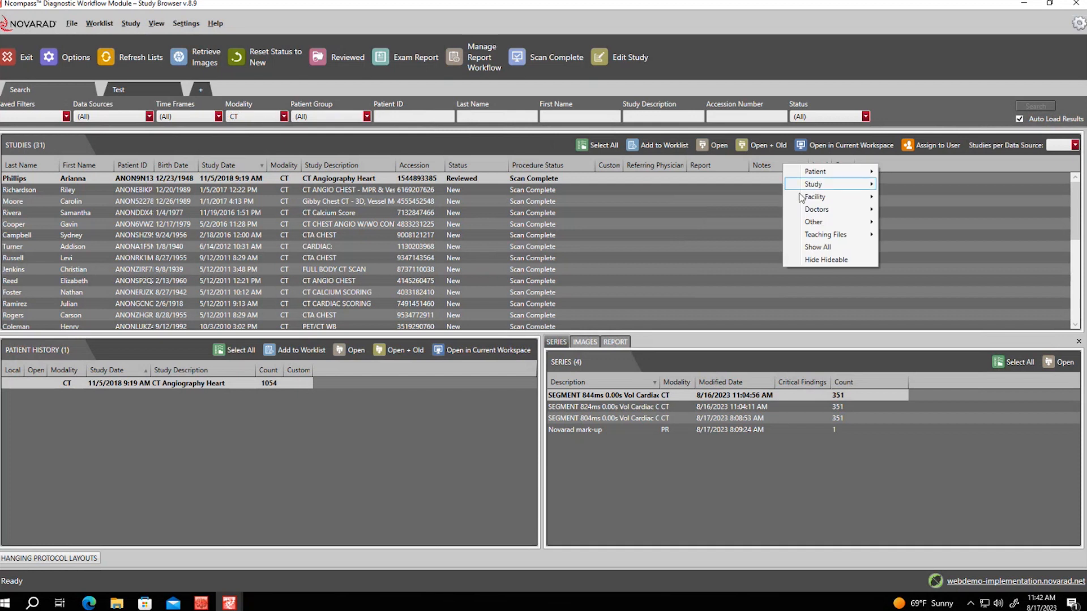
pyautogui.moveTo(813, 189)
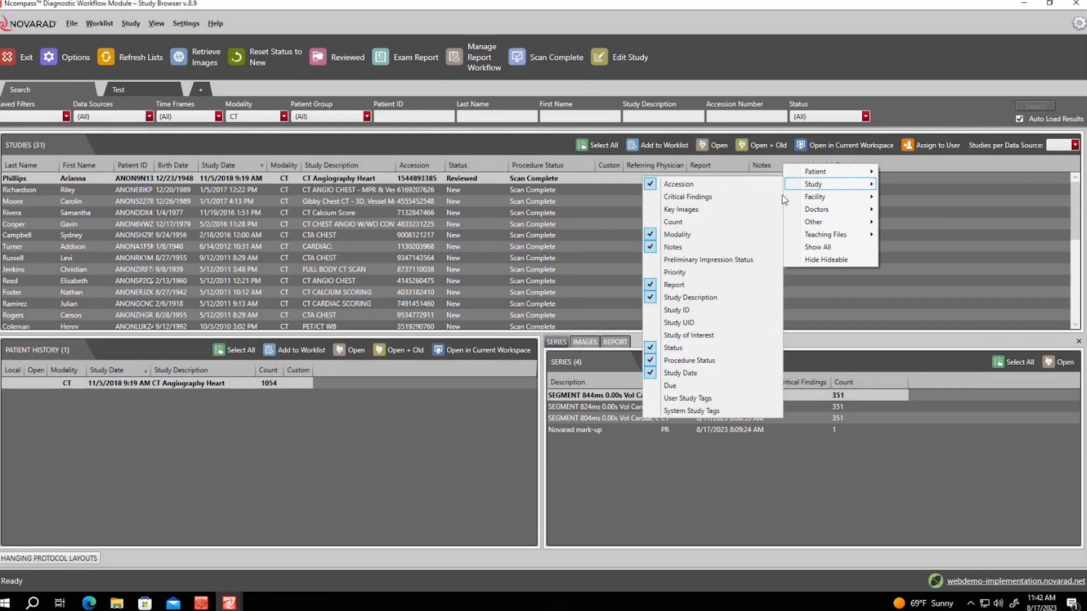
pyautogui.click(698, 333)
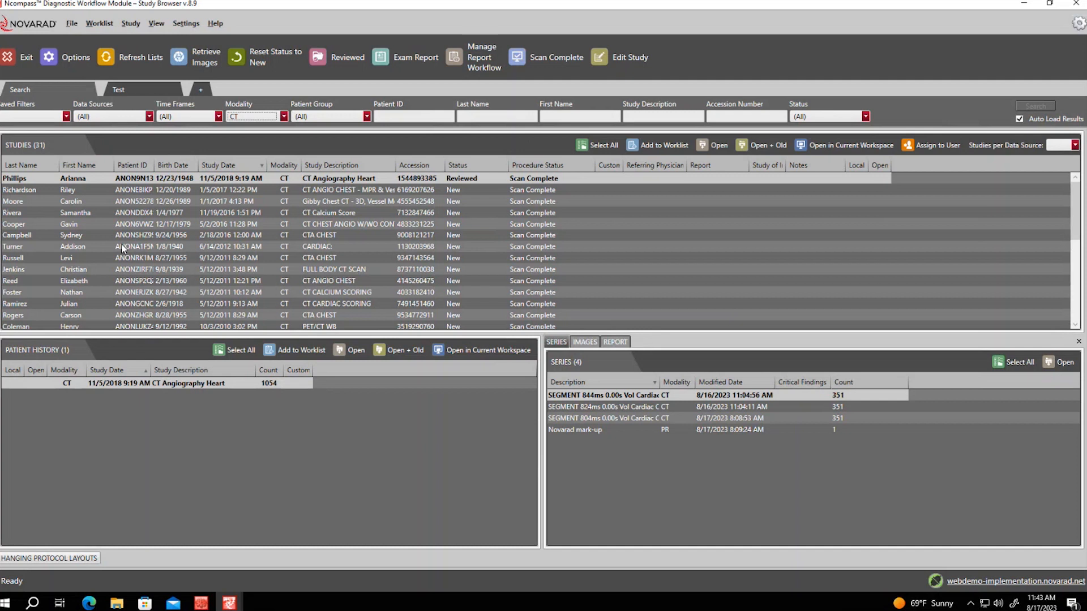
# Sort by Last Name and Birth Date, then load the 2/18/2016 CTA CHEST study
pyautogui.click(29, 168)
pyautogui.click(28, 168)
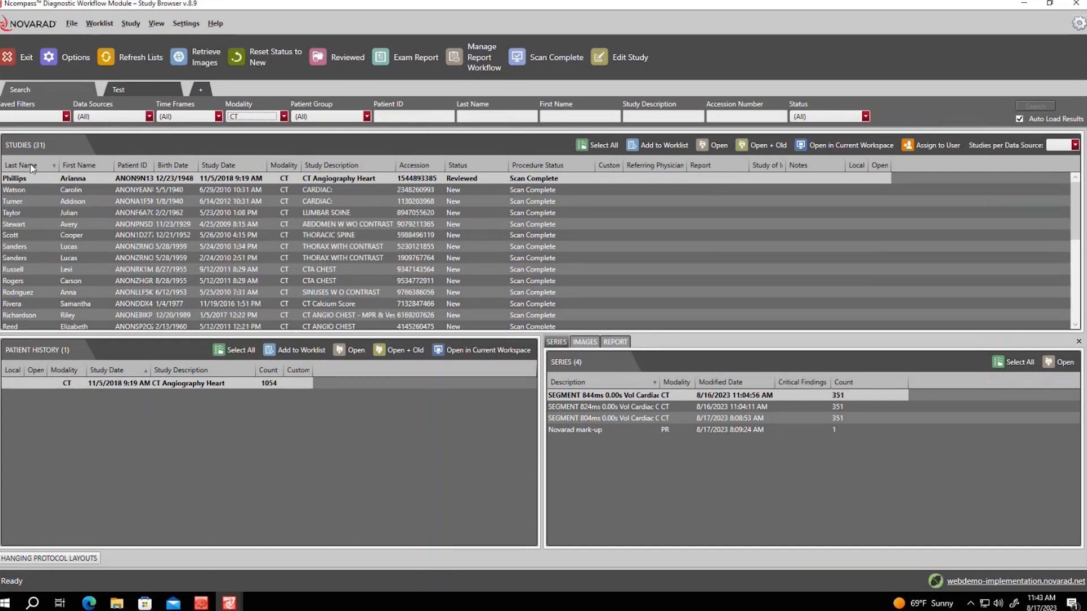
pyautogui.click(187, 167)
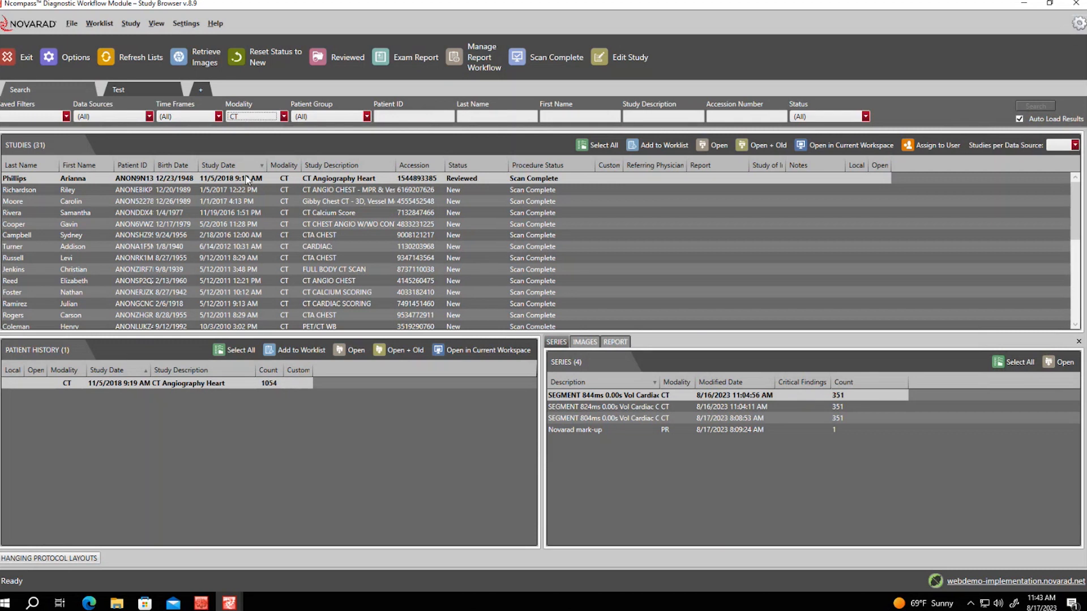
pyautogui.click(100, 234)
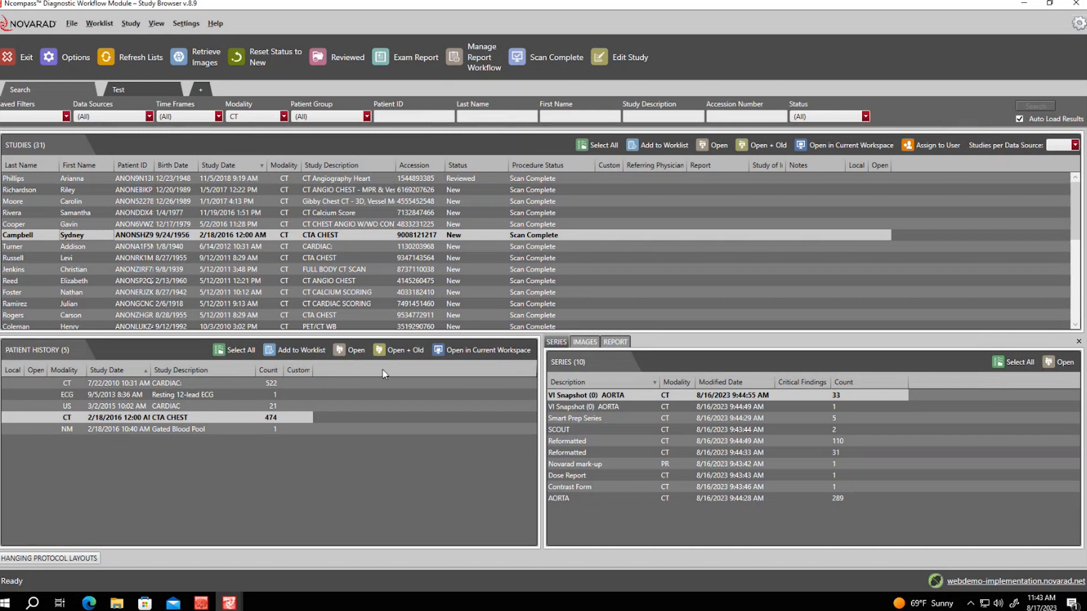
# Add a Report column to Patient History after Study Description, and move Local after Custom
pyautogui.rightClick(284, 370)
pyautogui.moveTo(328, 395)
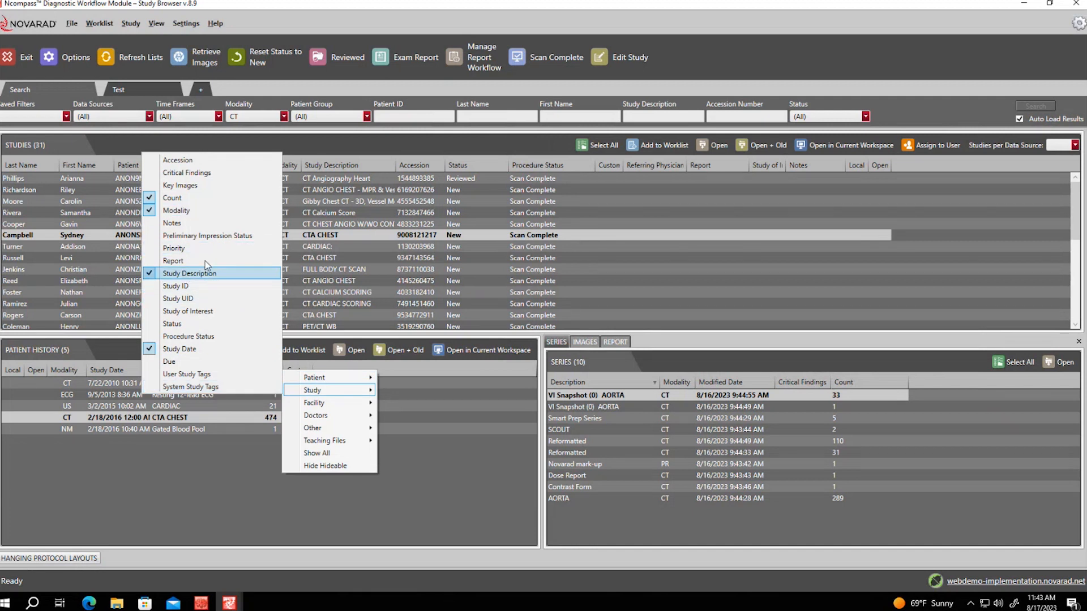
pyautogui.click(175, 260)
pyautogui.click(226, 472)
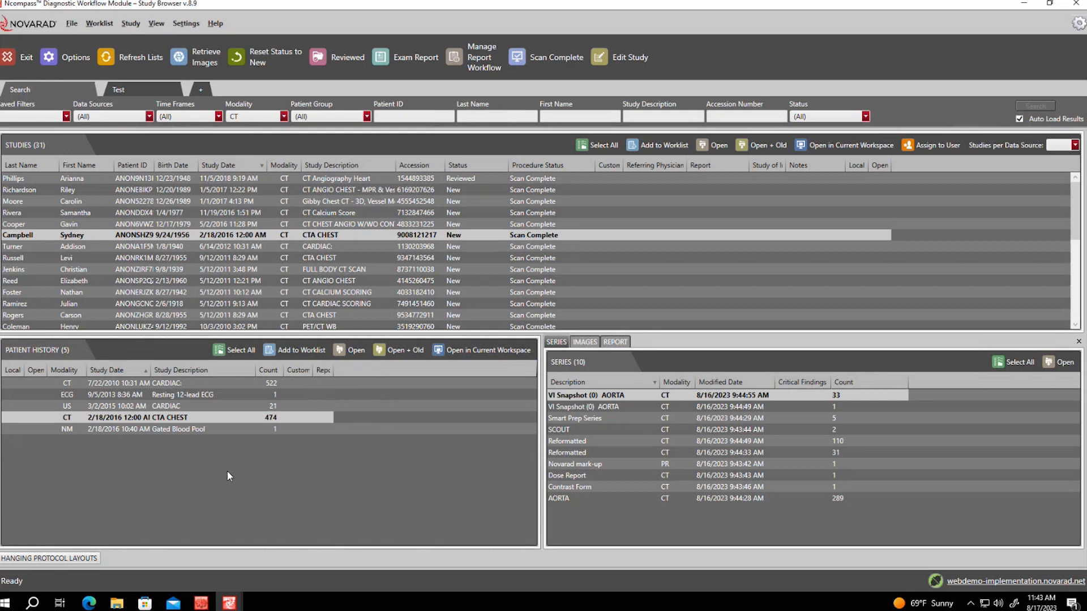
pyautogui.moveTo(334, 373); pyautogui.dragTo(229, 392)
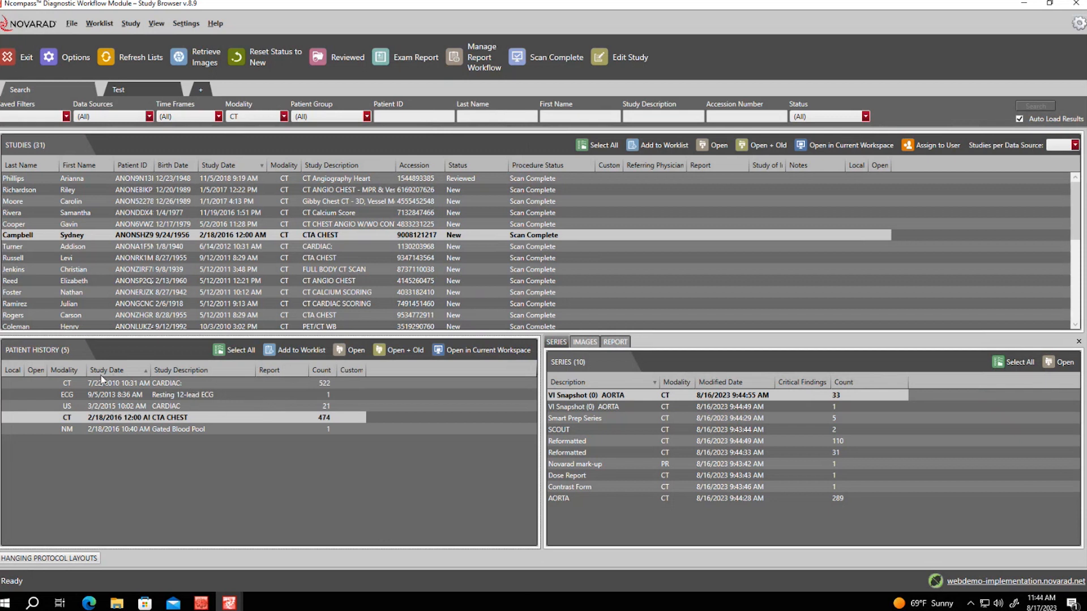
pyautogui.moveTo(473, 398); pyautogui.dragTo(471, 397)
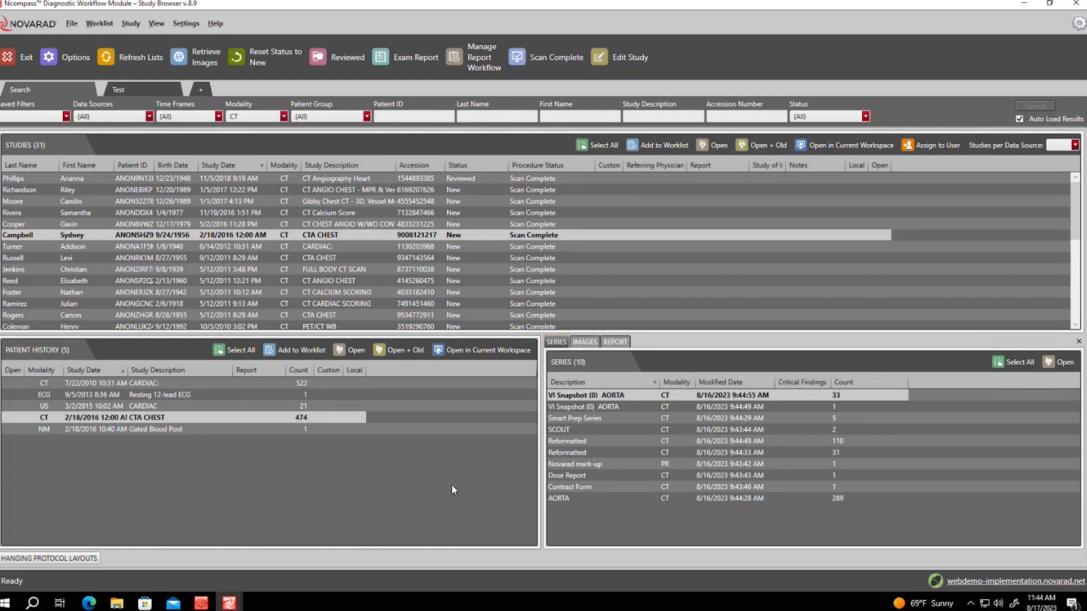
# Preview the 7/22/2010 CARDIAC and Resting 12-lead ECG series, then return to CTA CHEST
pyautogui.click(102, 384)
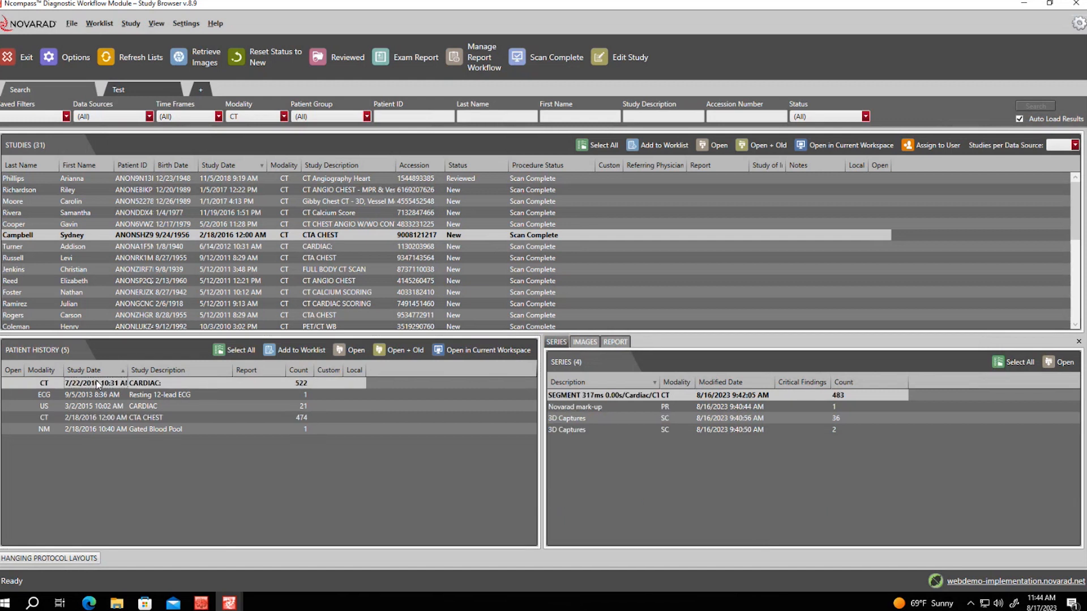
pyautogui.click(177, 394)
pyautogui.click(142, 416)
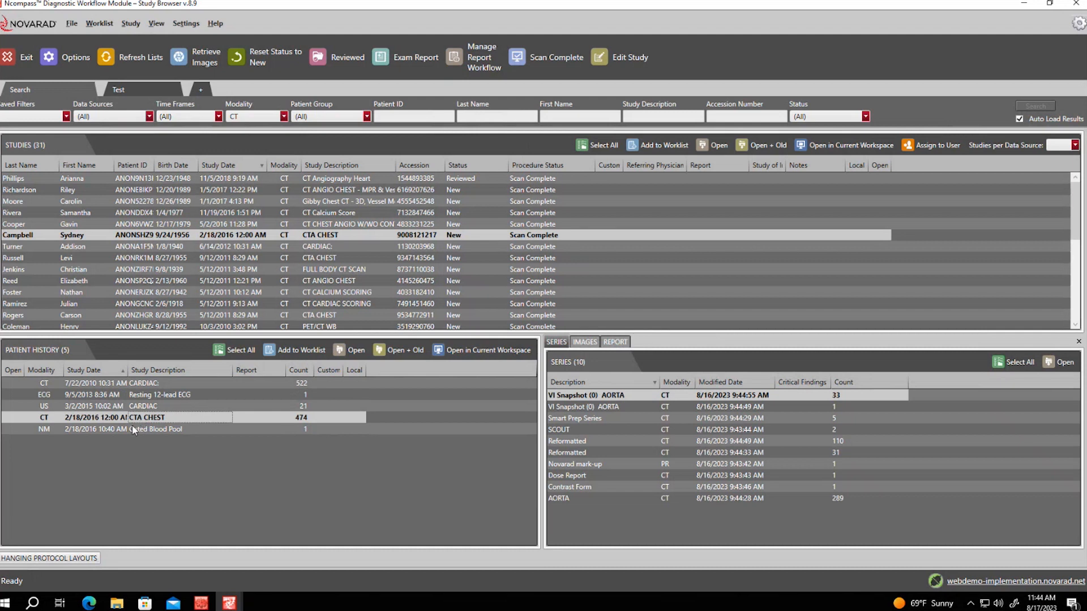
# Move Modified Date and then Count ahead of Modality in the Series columns
pyautogui.rightClick(934, 386)
pyautogui.rightClick(968, 379)
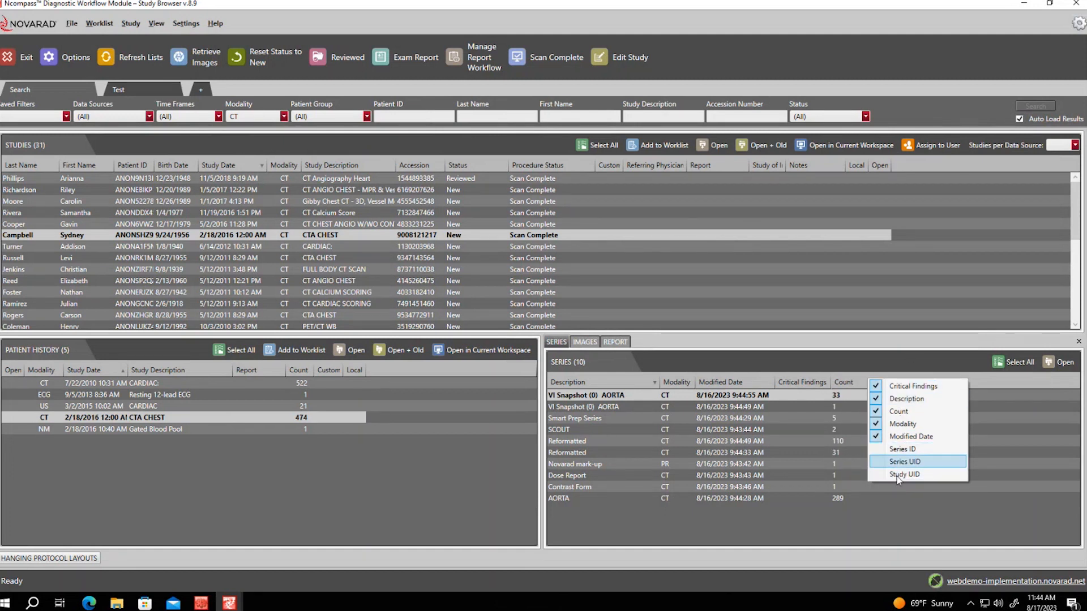
pyautogui.click(866, 498)
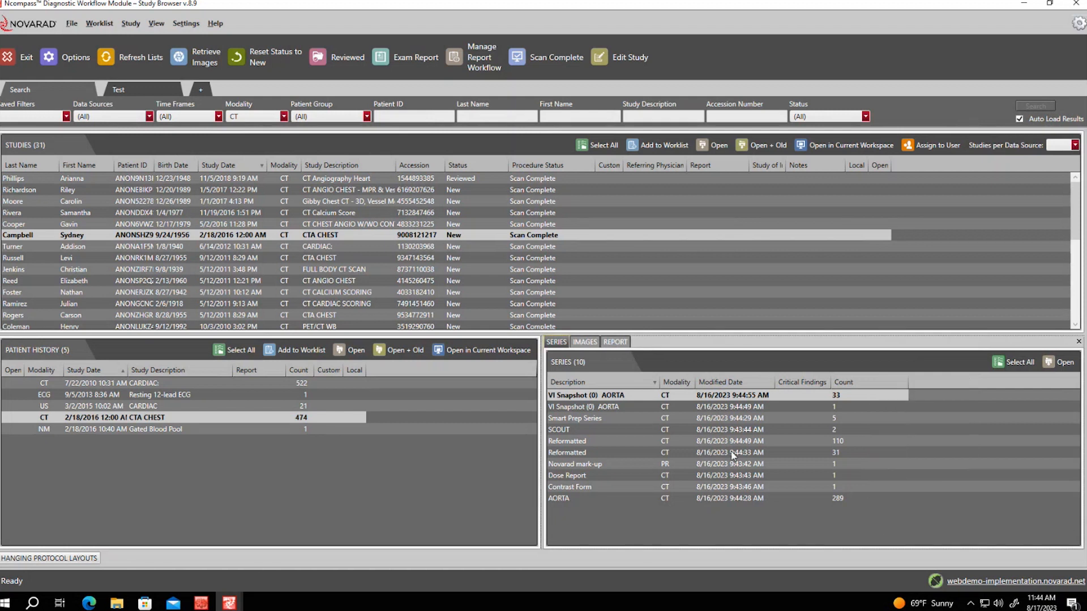
pyautogui.moveTo(743, 384); pyautogui.dragTo(662, 390)
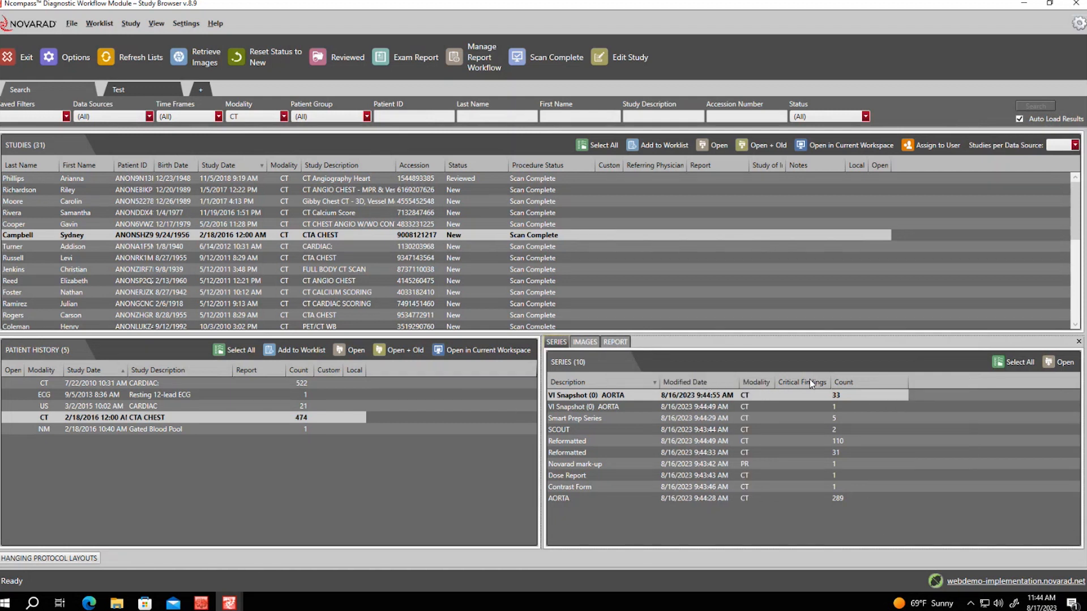
pyautogui.moveTo(850, 378); pyautogui.dragTo(741, 385)
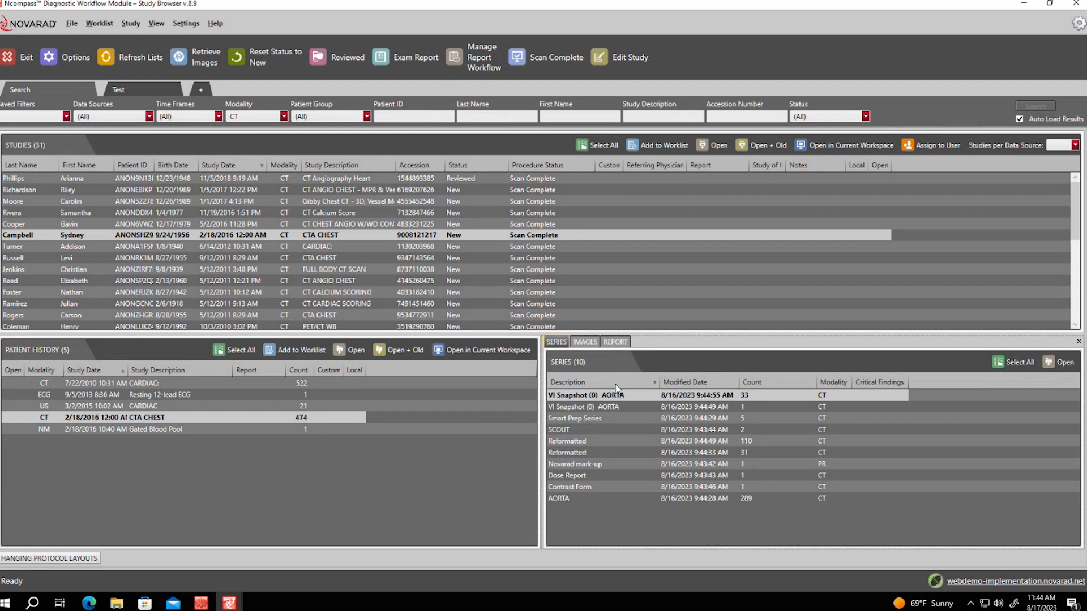
# Switch the CTA CHEST series panel to the IMAGES thumbnail view
pyautogui.click(584, 346)
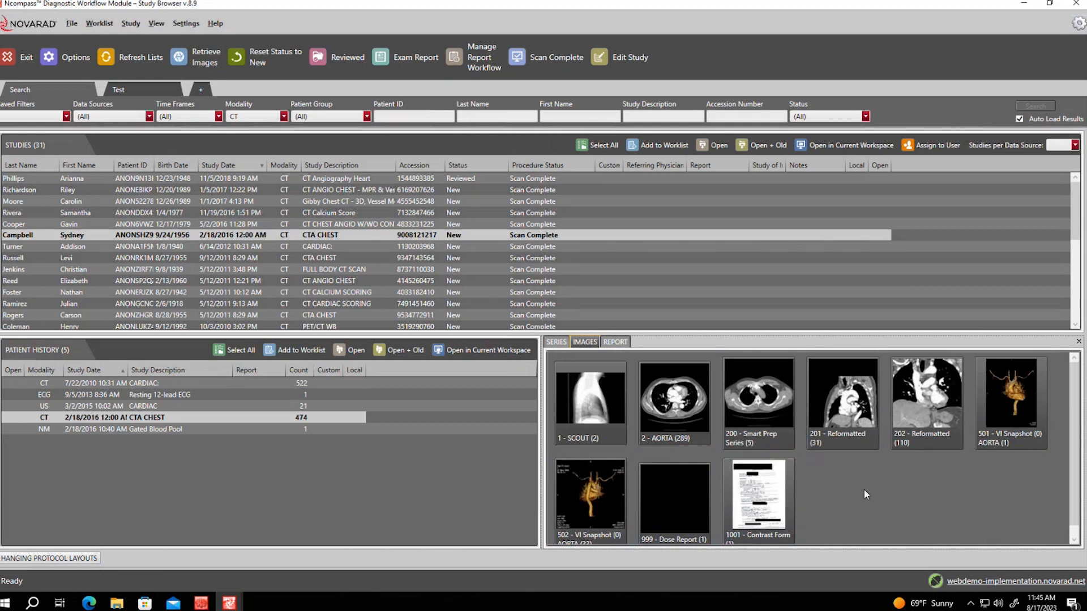
pyautogui.moveTo(583, 445)
# Open the REPORT view for the CTA CHEST study and scroll through the Add New Report editor
pyautogui.click(616, 343)
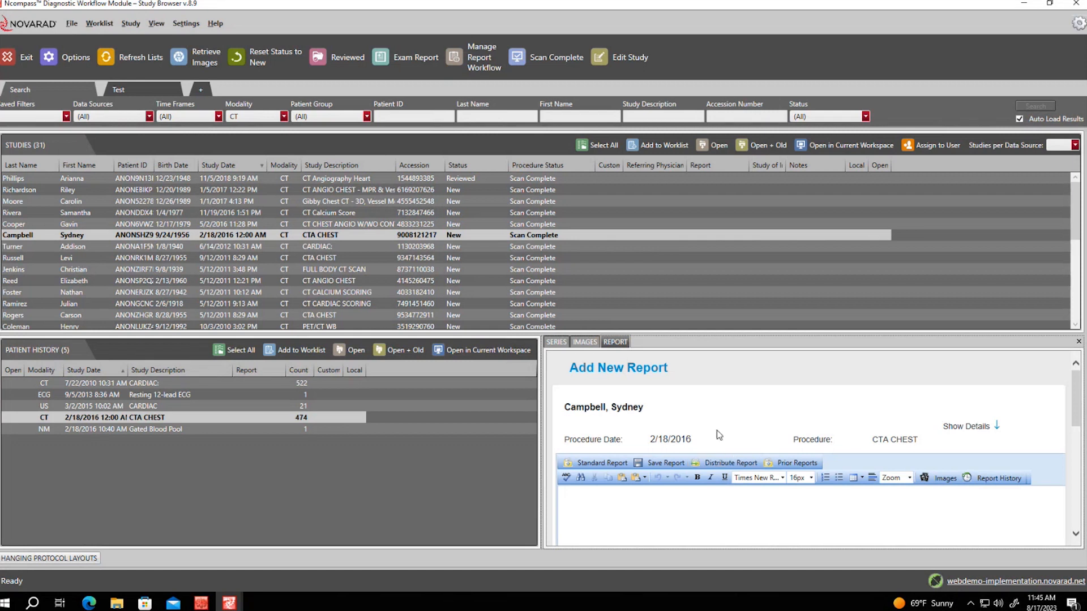
pyautogui.scroll(-1, 715, 474)
pyautogui.scroll(-4, 715, 474)
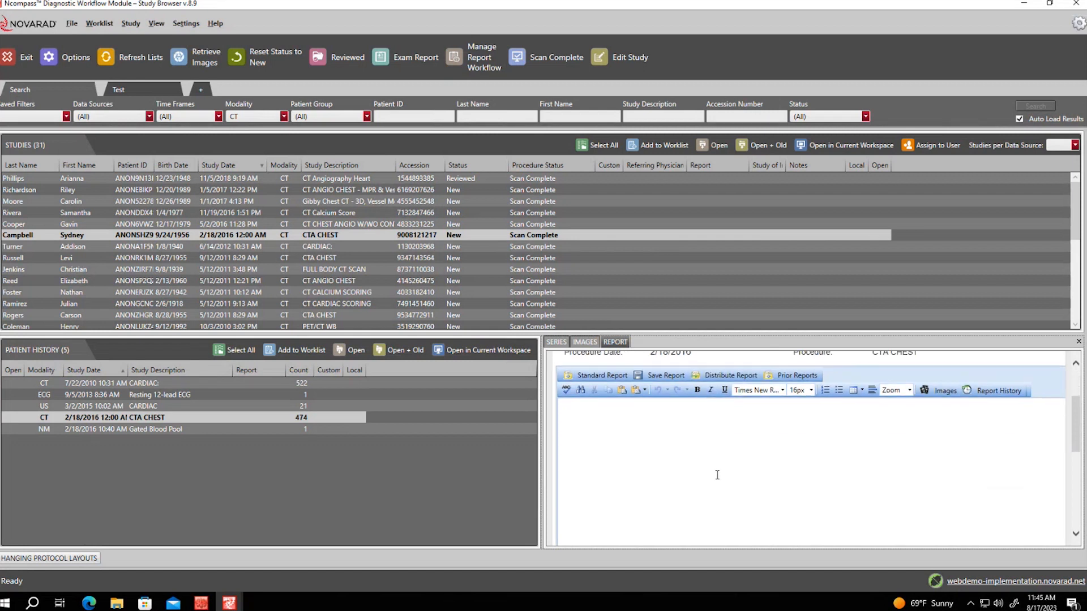
pyautogui.scroll(5, 715, 467)
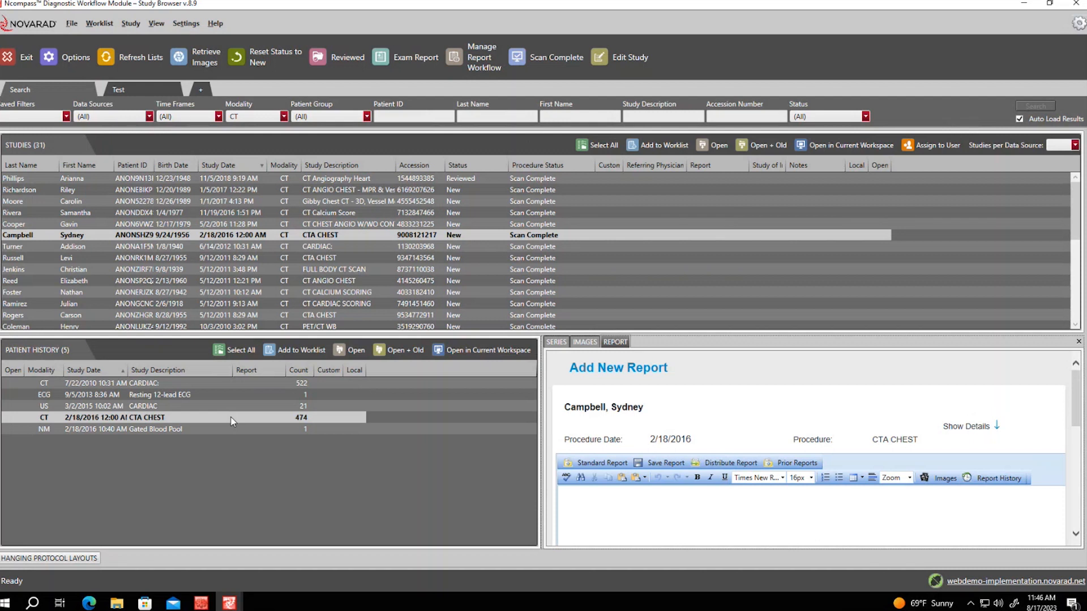
# In the viewer's Customize dialog, review the Left Toolbar's Menu > Study commands, then cancel without changes
pyautogui.click(238, 604)
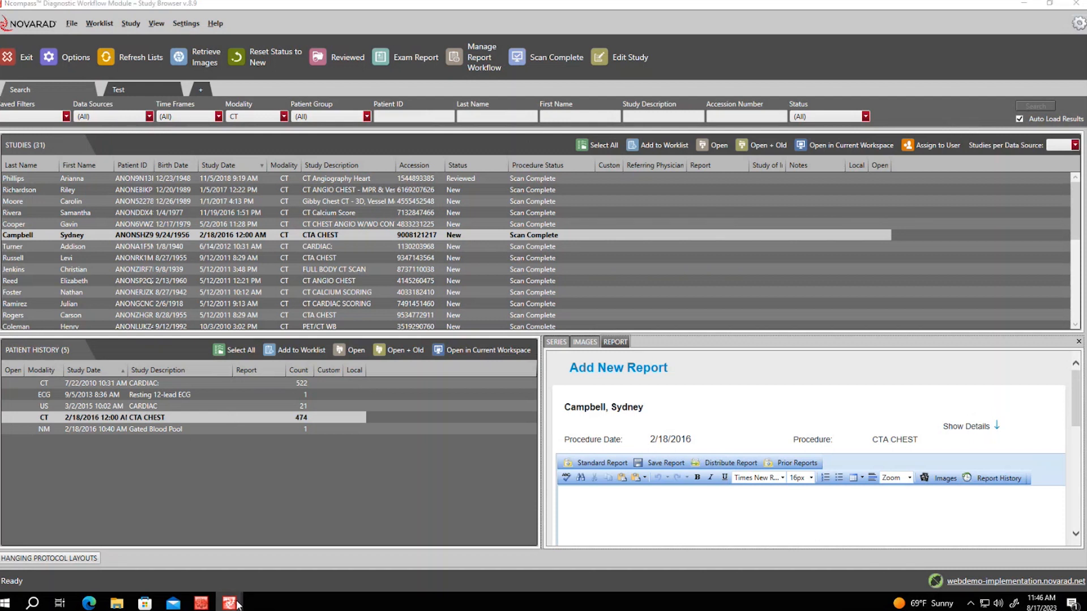
pyautogui.click(164, 538)
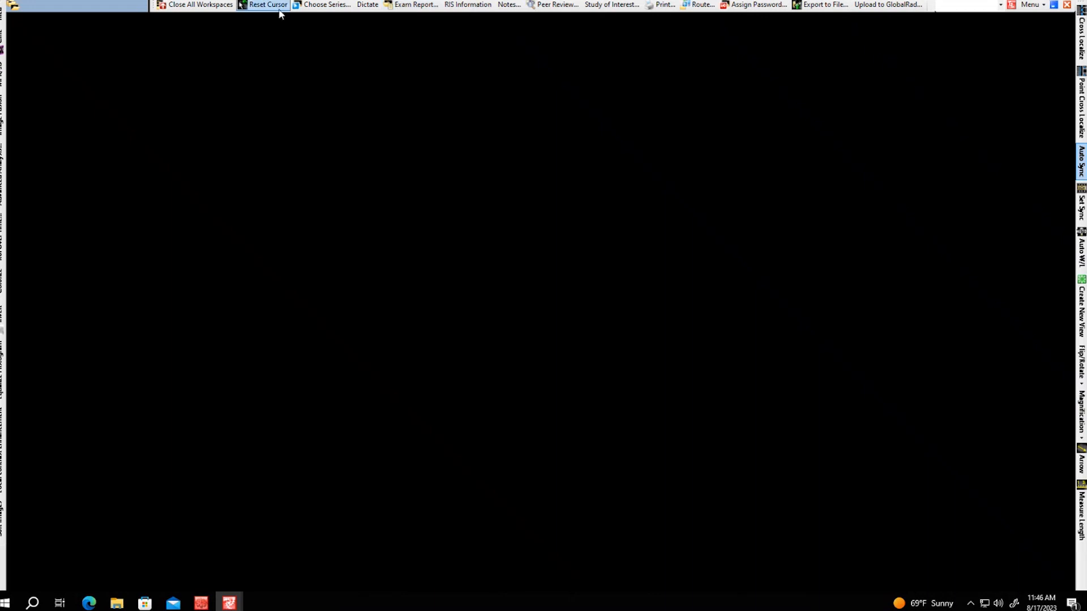
pyautogui.rightClick(430, 8)
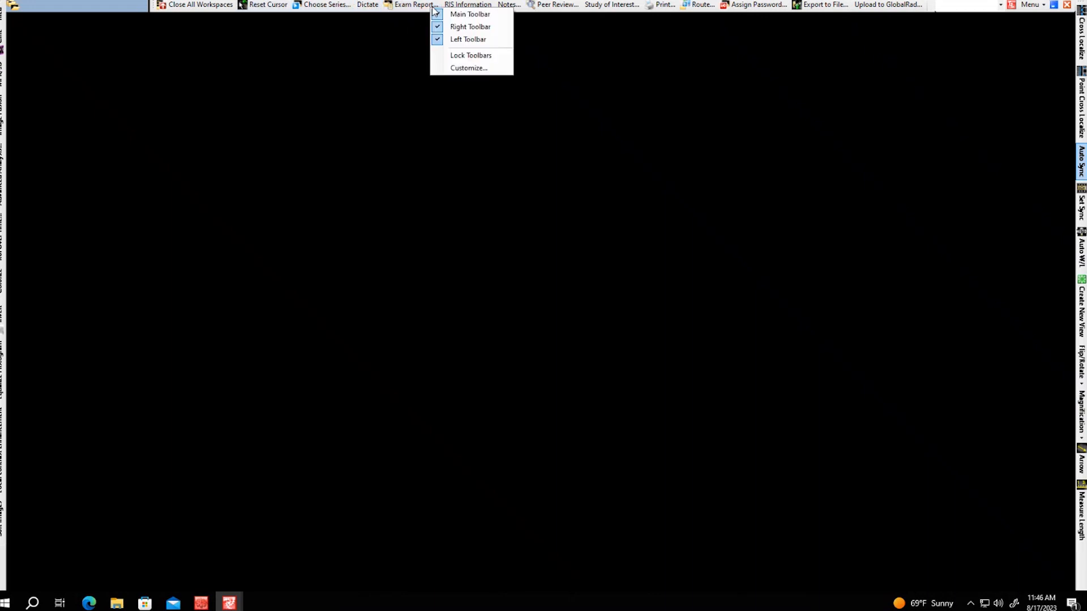
pyautogui.click(484, 74)
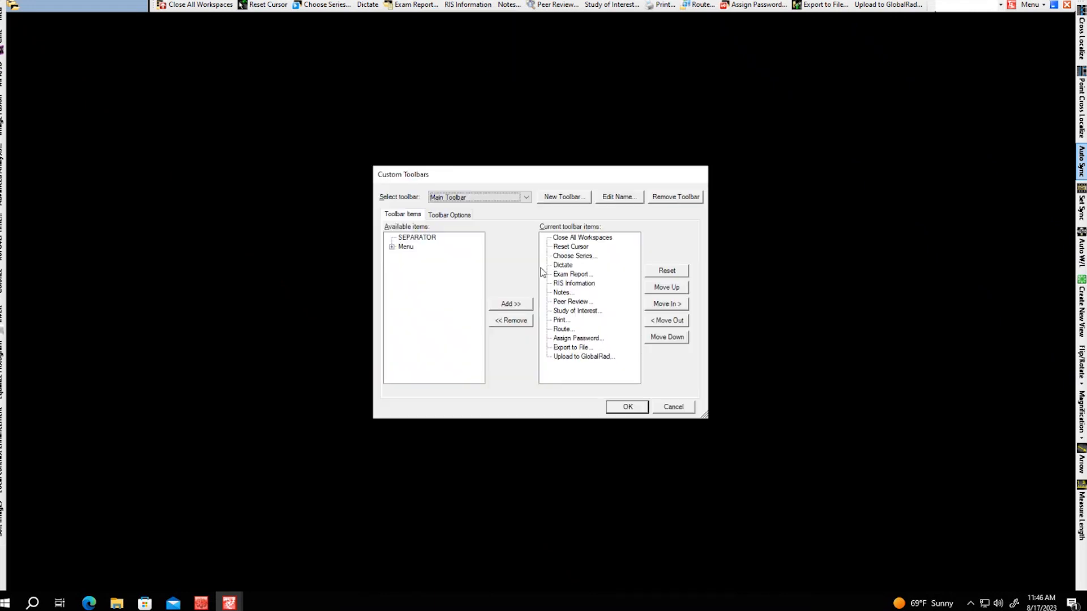
pyautogui.click(524, 197)
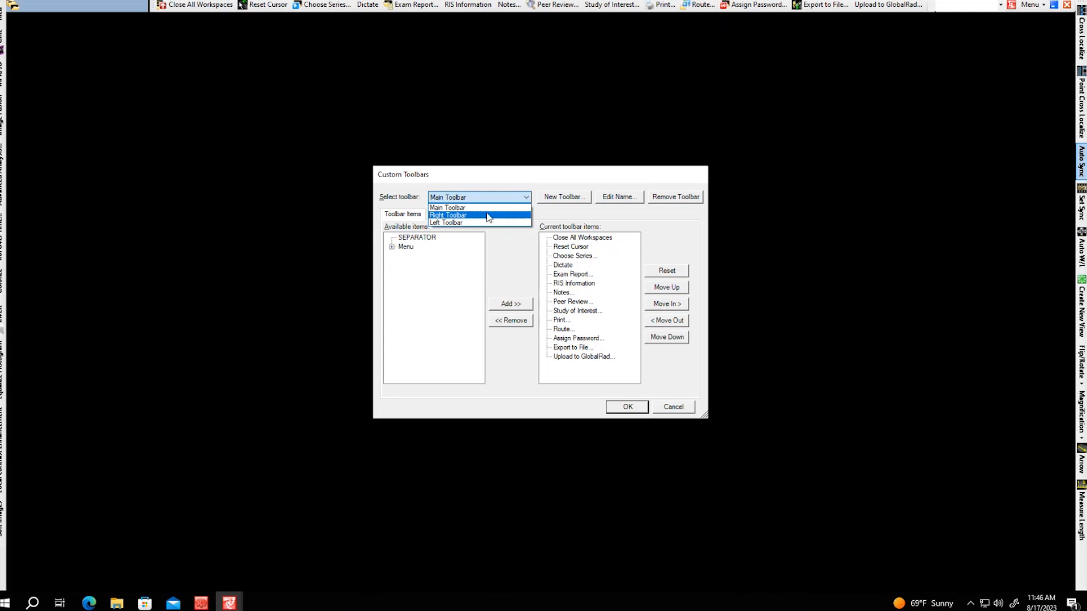
pyautogui.click(453, 223)
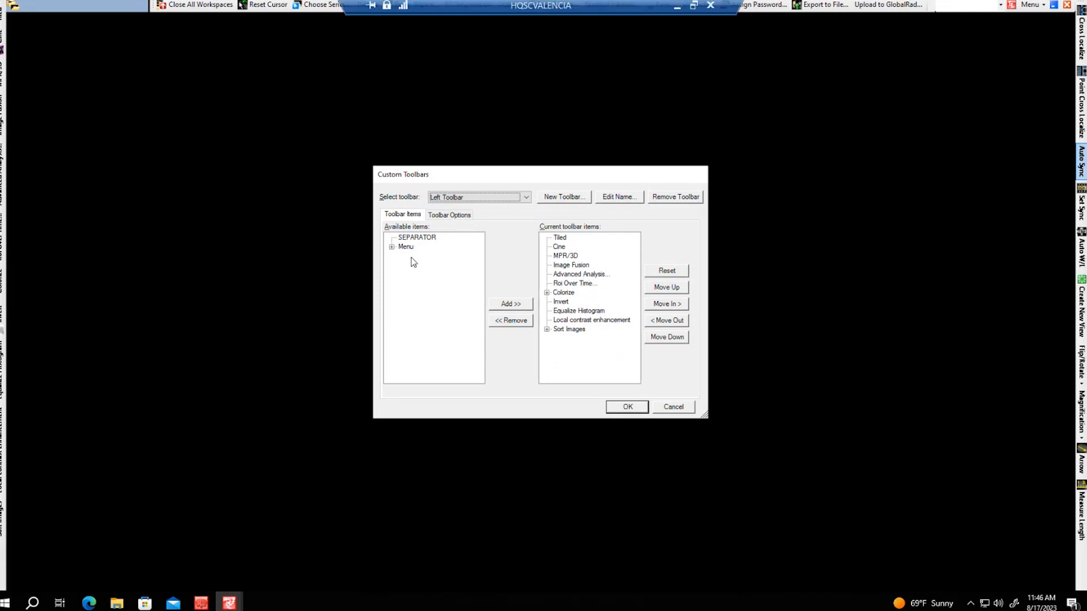
pyautogui.click(391, 248)
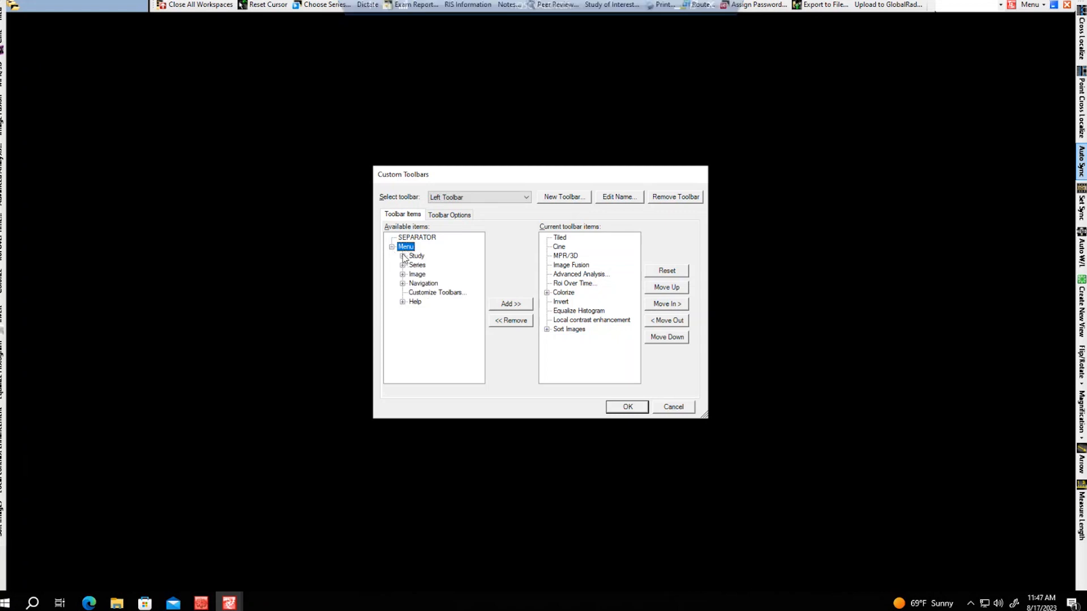
pyautogui.doubleClick(415, 256)
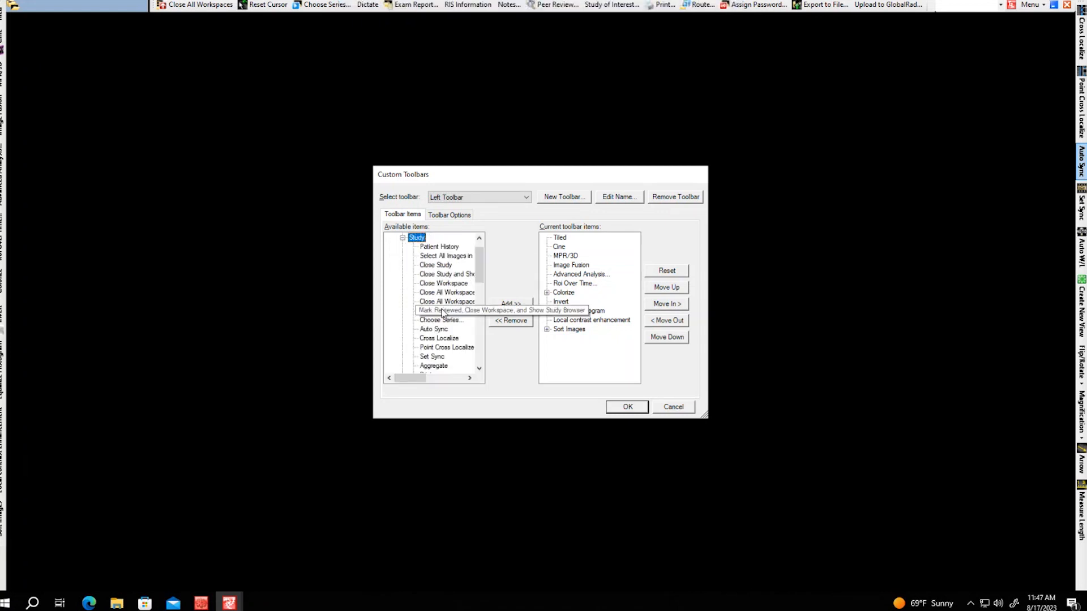
pyautogui.click(673, 409)
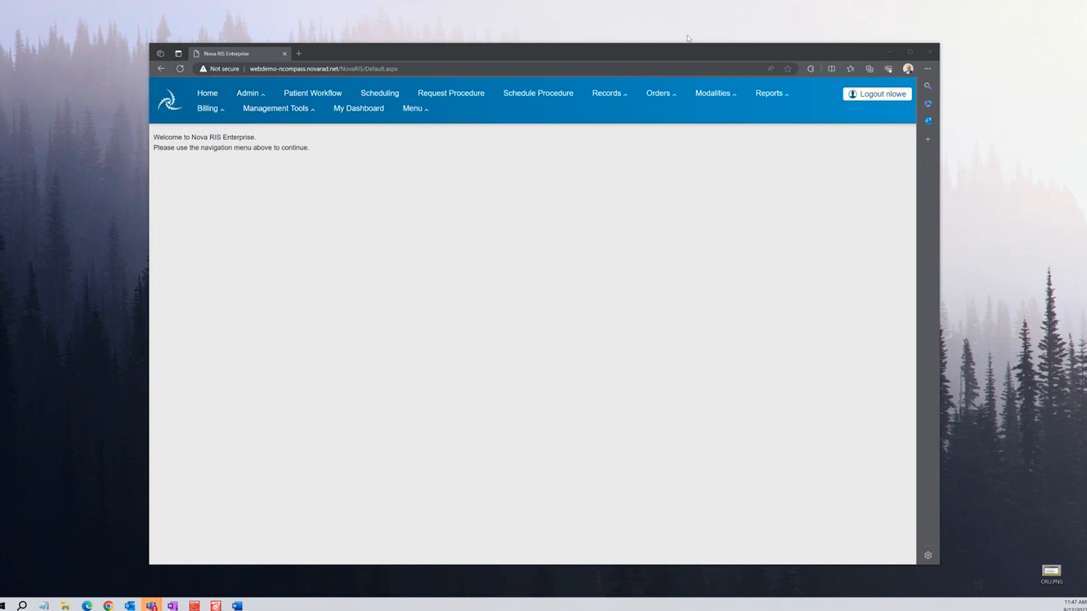
# In Orders > View Procedures, tick ECG procedures 205 and 204 and open their merge comparison
pyautogui.click(658, 93)
pyautogui.click(670, 110)
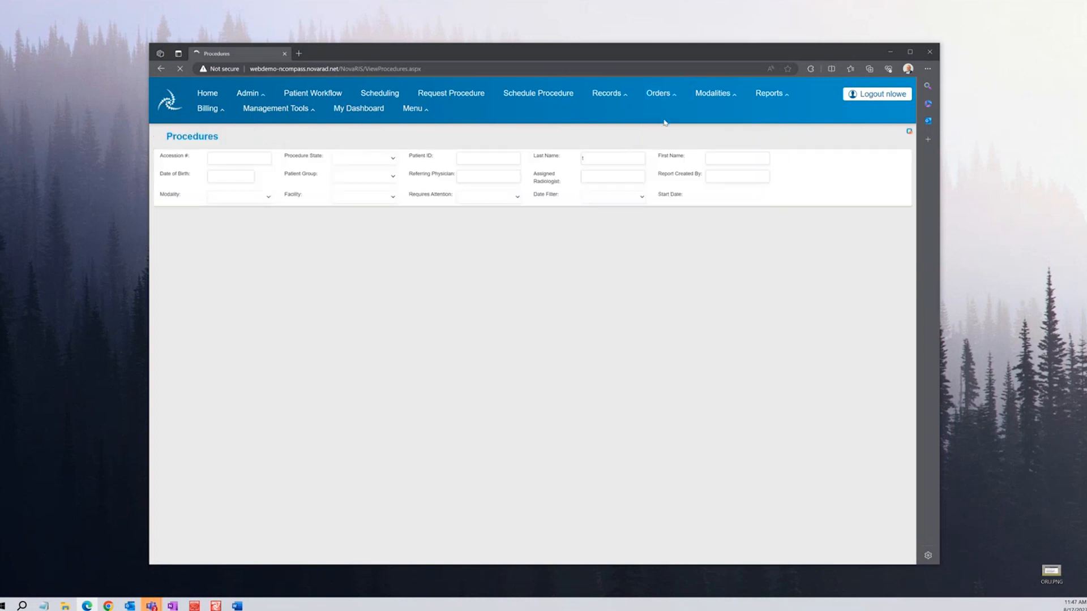
pyautogui.click(592, 154)
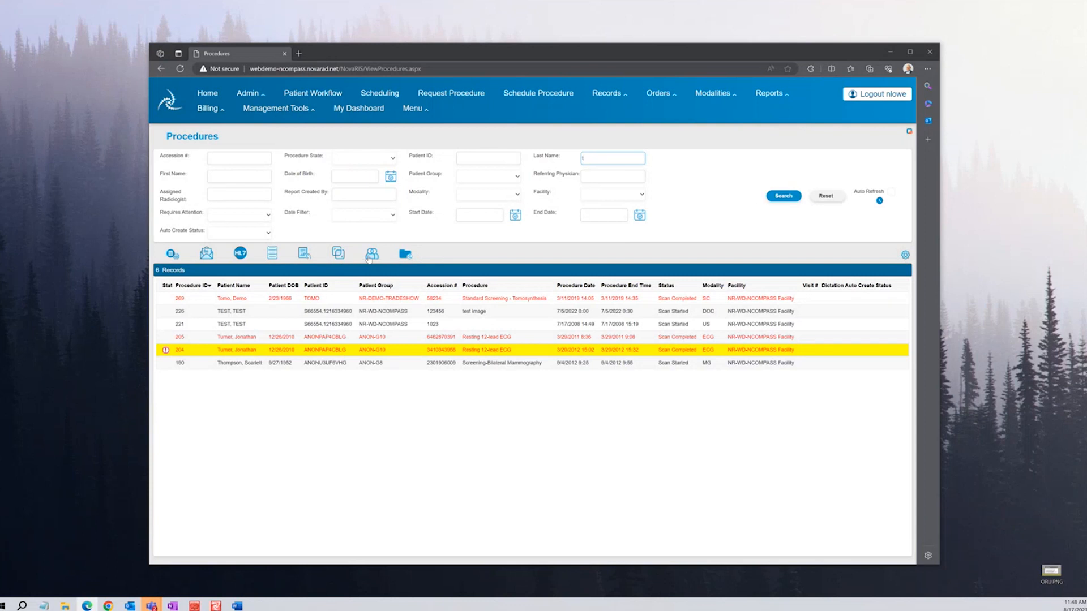
pyautogui.click(338, 254)
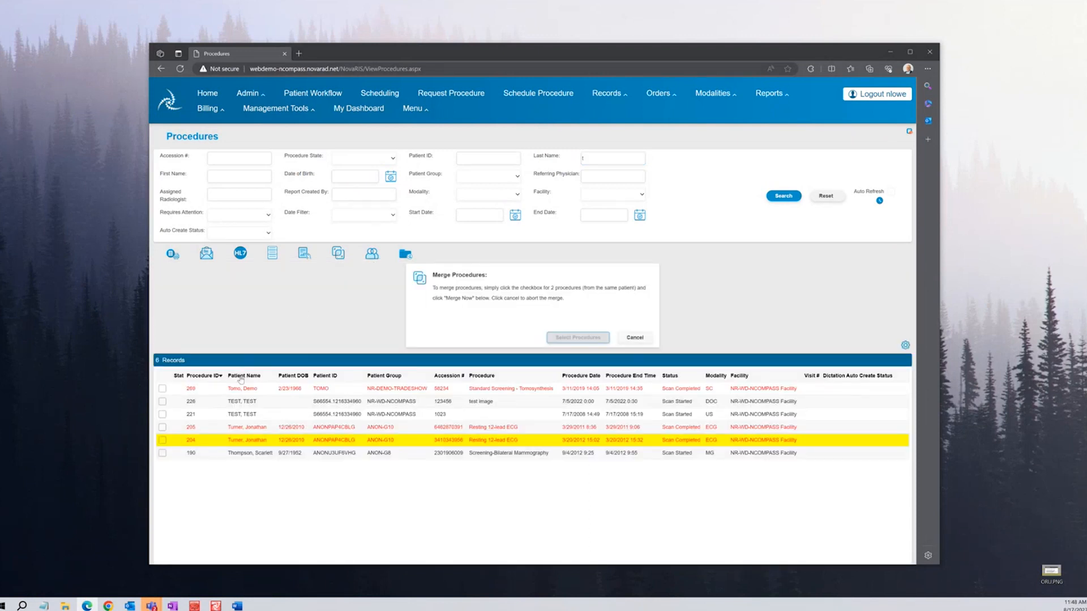
pyautogui.click(163, 427)
pyautogui.click(163, 440)
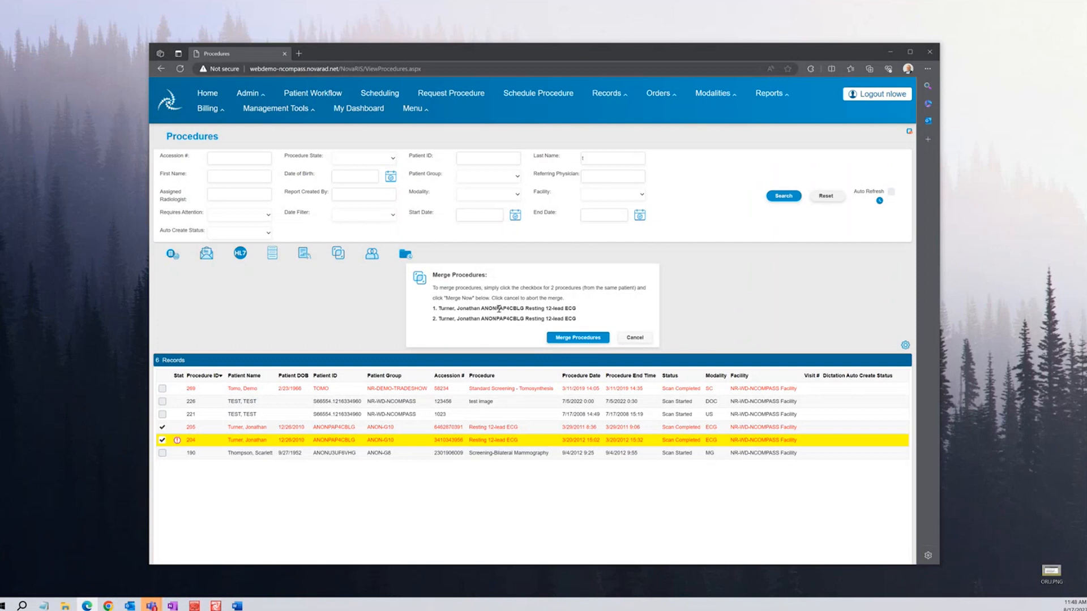
pyautogui.click(576, 338)
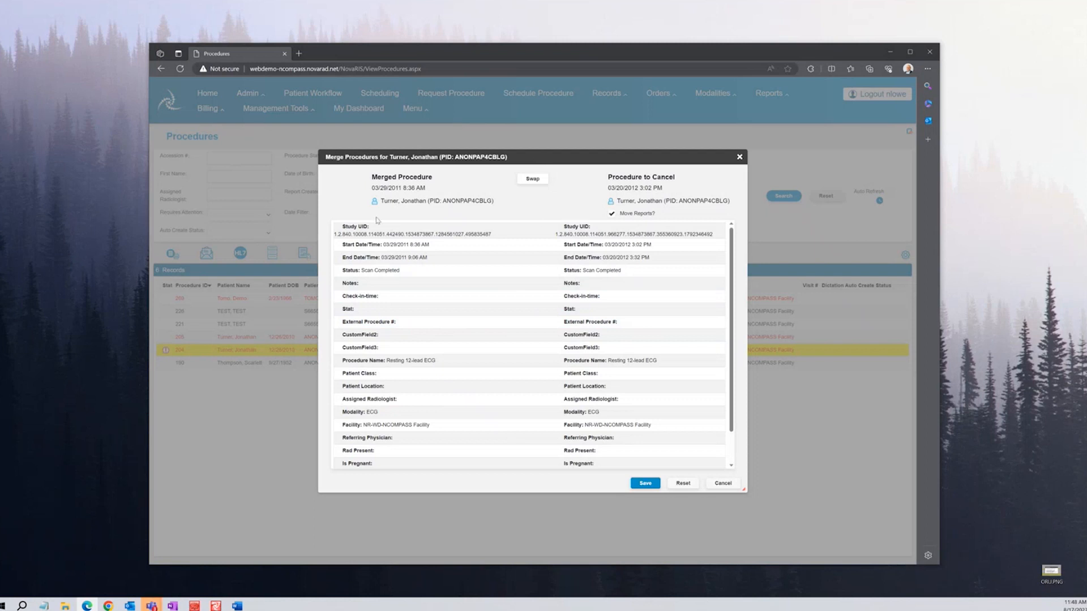
# Swap which ECG procedure is kept and cancelled, then swap them back
pyautogui.moveTo(556, 463)
pyautogui.click(533, 179)
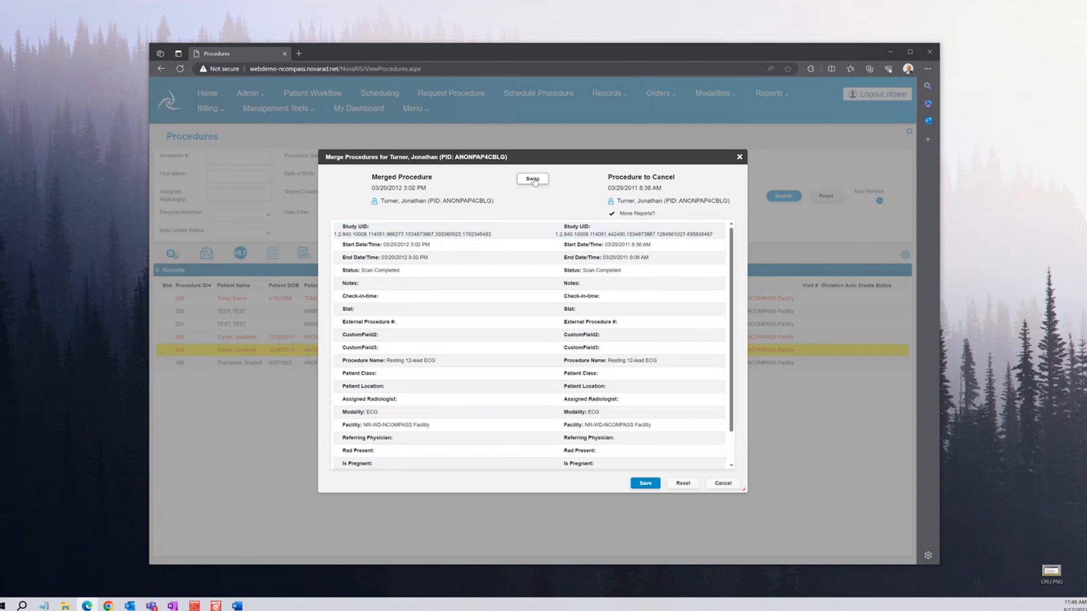
pyautogui.click(534, 180)
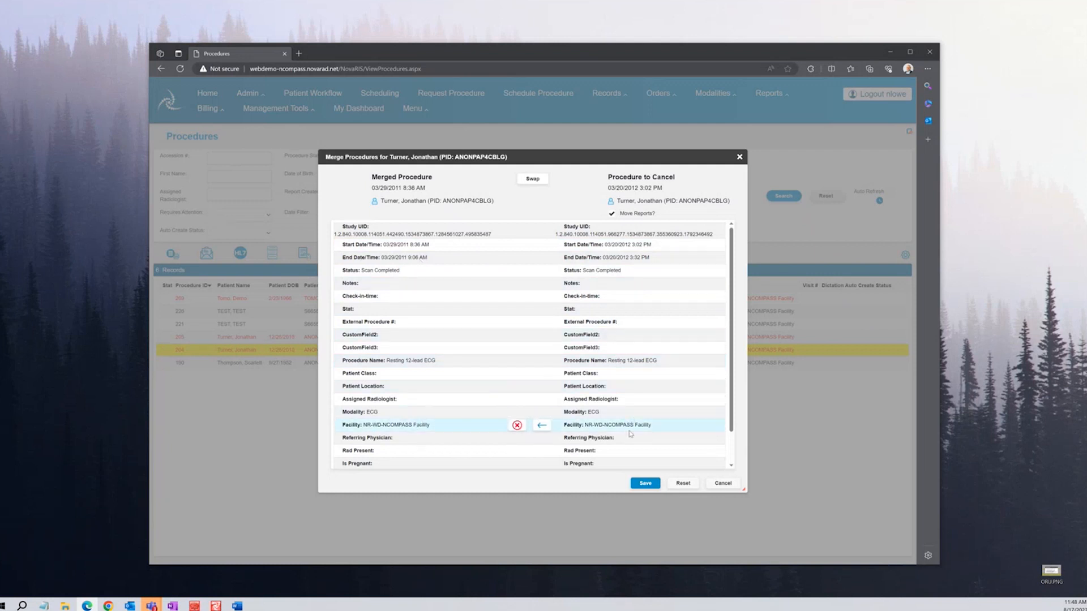
pyautogui.scroll(-1, 630, 434)
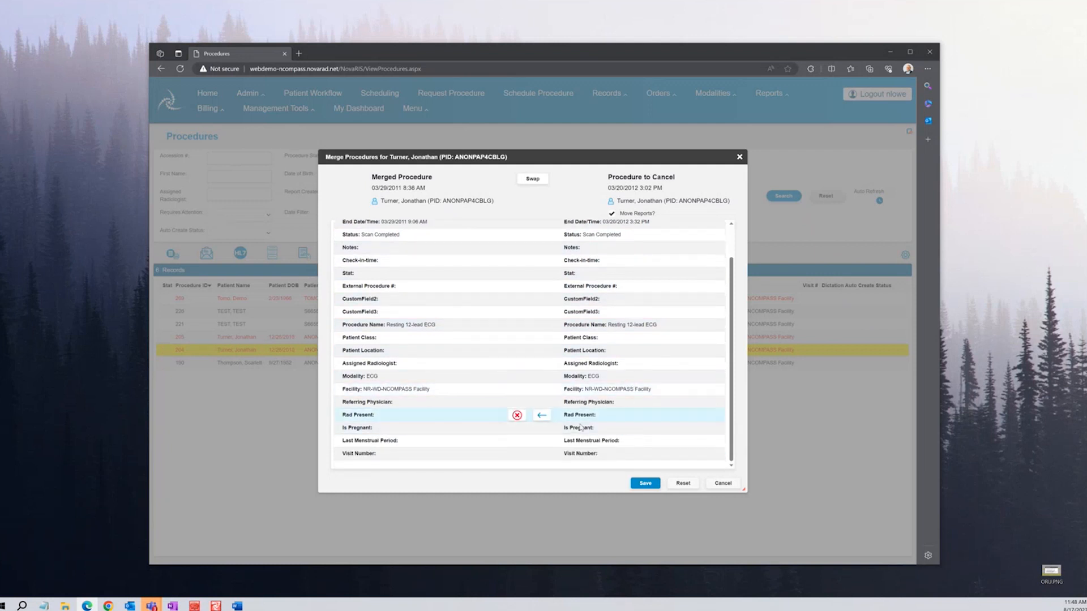
pyautogui.scroll(1, 604, 429)
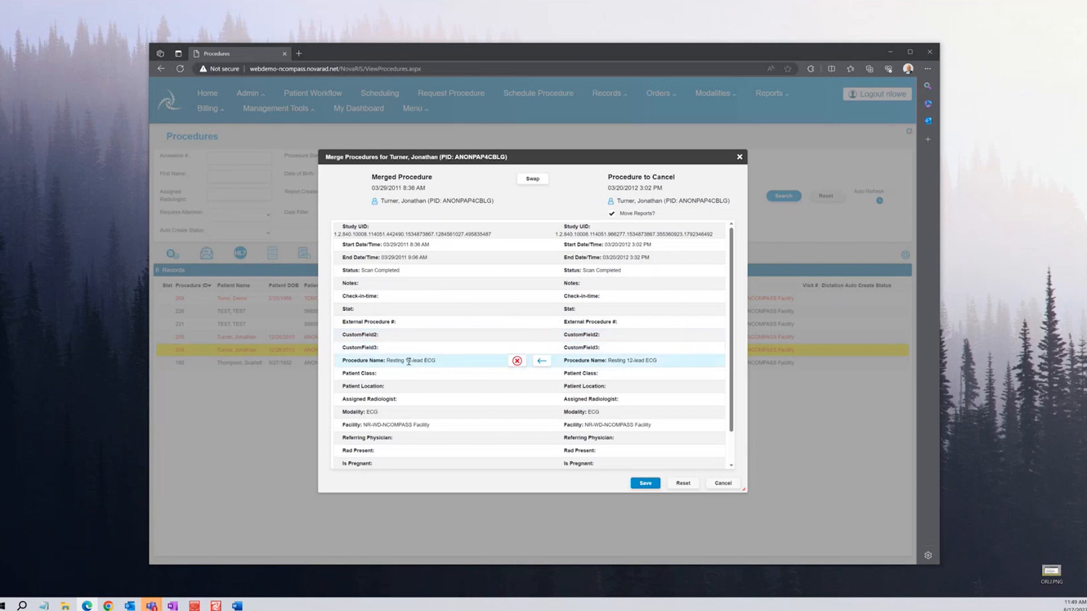
# Clear and restore the Procedure Name value, then cancel the merge without saving
pyautogui.click(516, 362)
pyautogui.click(529, 360)
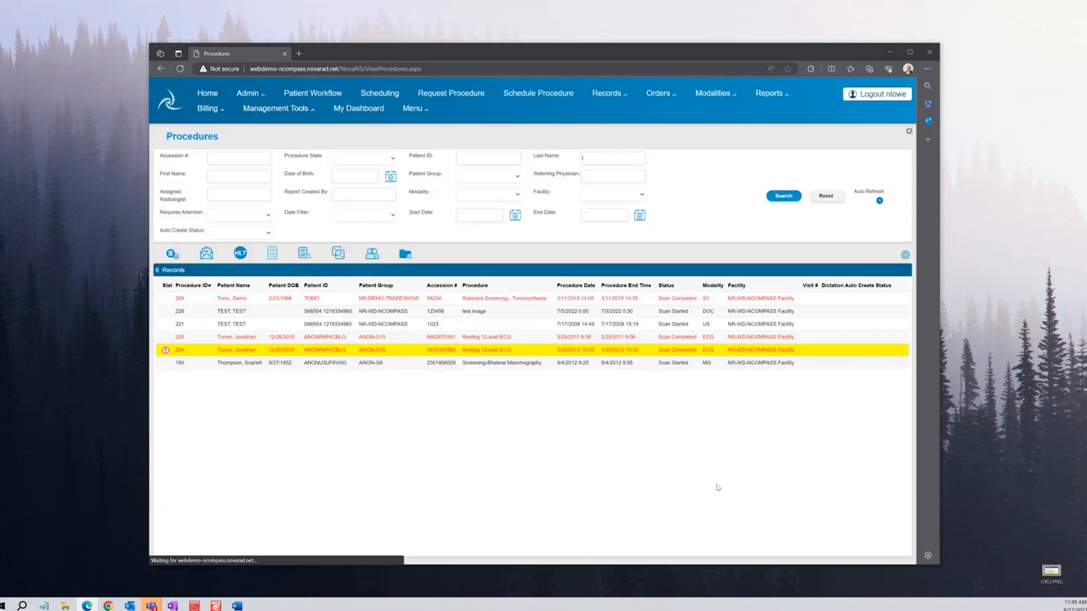
pyautogui.click(723, 484)
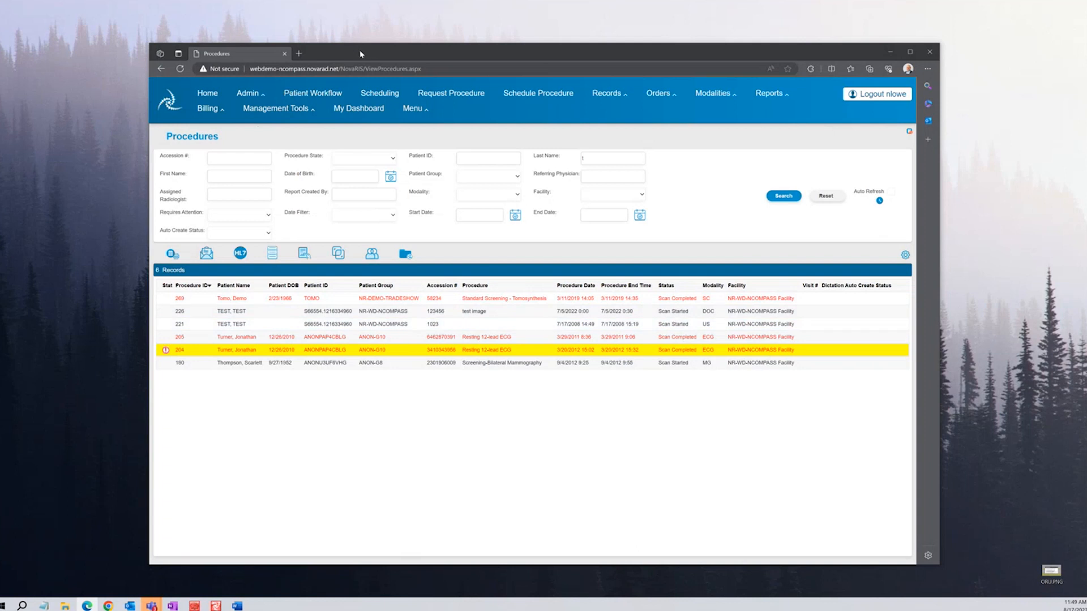
# On the Admin > Change Patient ID page, choose the NR-WD-NCOMPASS patient group
pyautogui.click(262, 93)
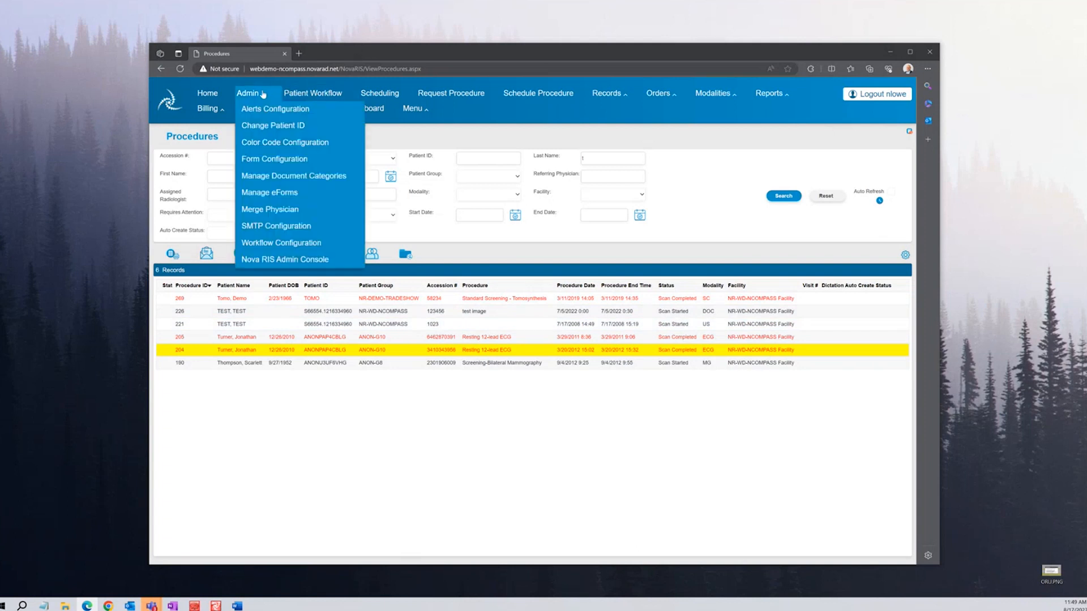
pyautogui.click(274, 125)
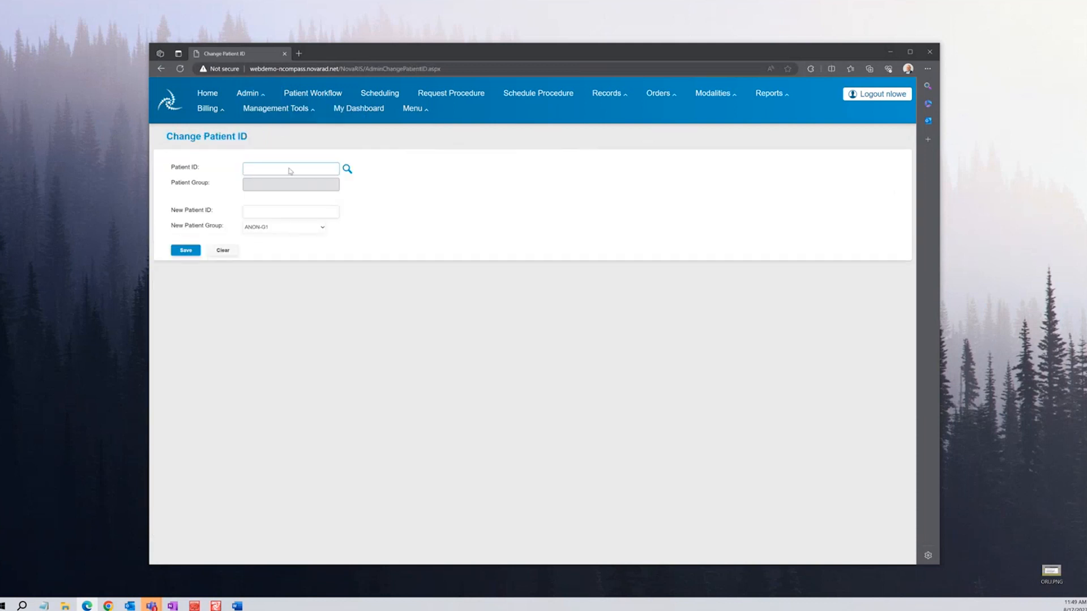
pyautogui.click(318, 228)
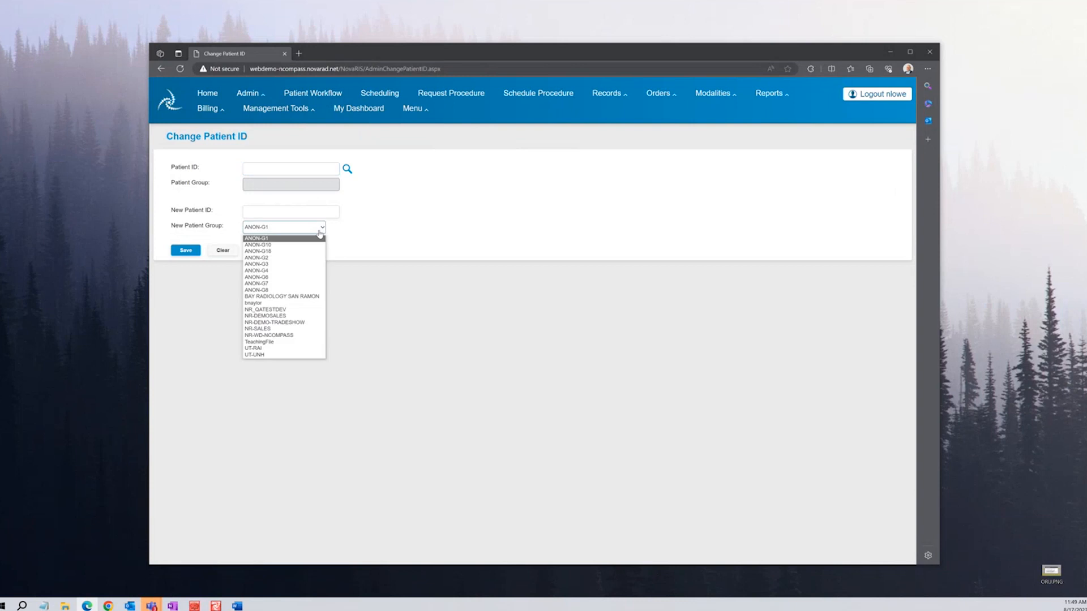
pyautogui.click(295, 335)
# Search last name 'test', select the TEST patient, and enter the new patient ID
pyautogui.click(281, 168)
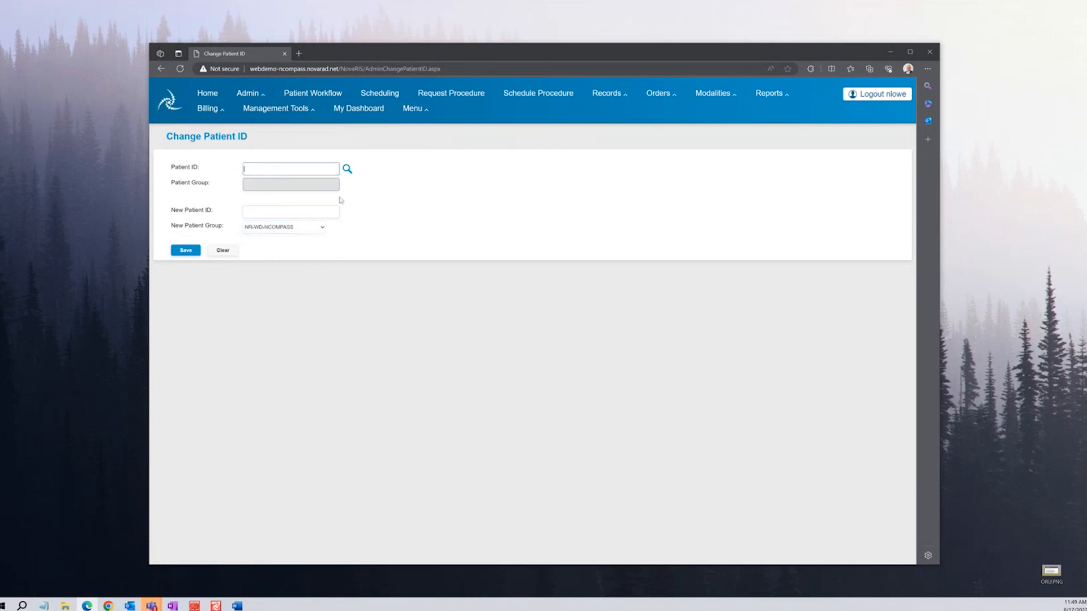
pyautogui.click(347, 169)
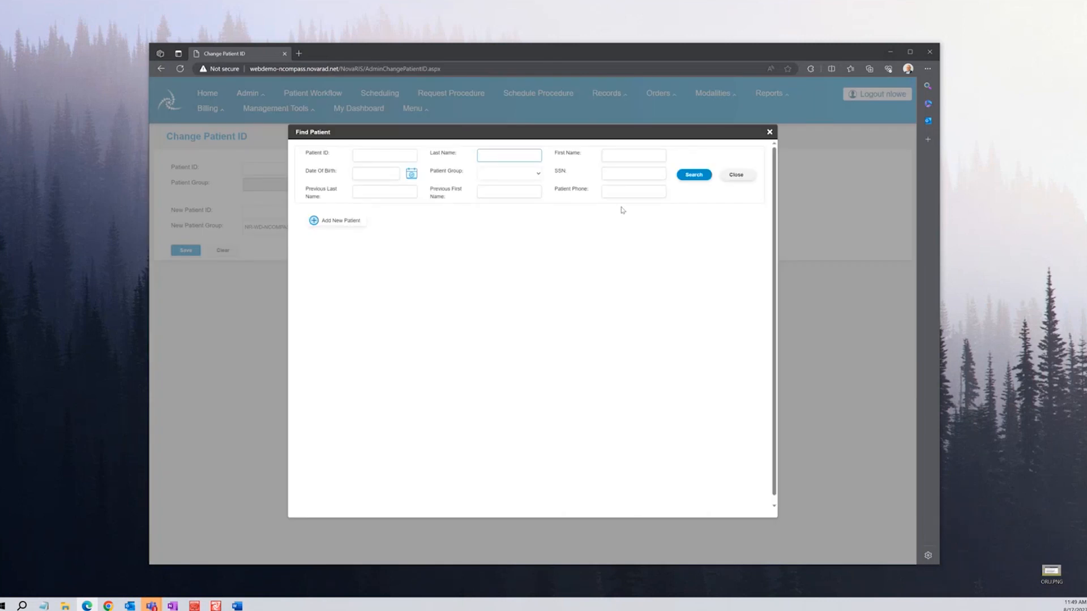
pyautogui.write('test')
pyautogui.click(697, 179)
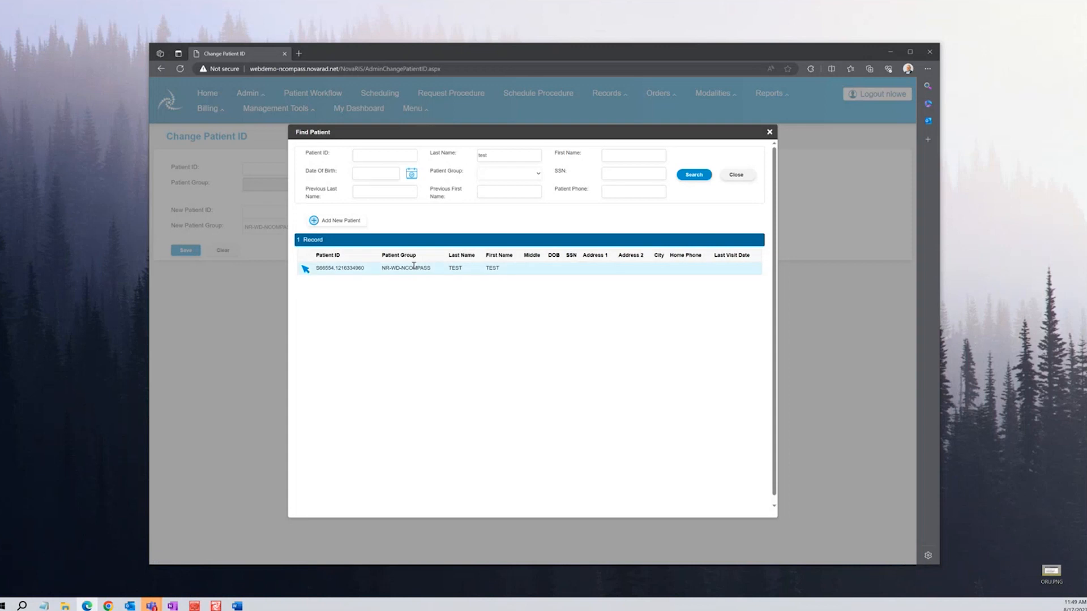
pyautogui.click(305, 270)
pyautogui.scroll(-1, 324, 367)
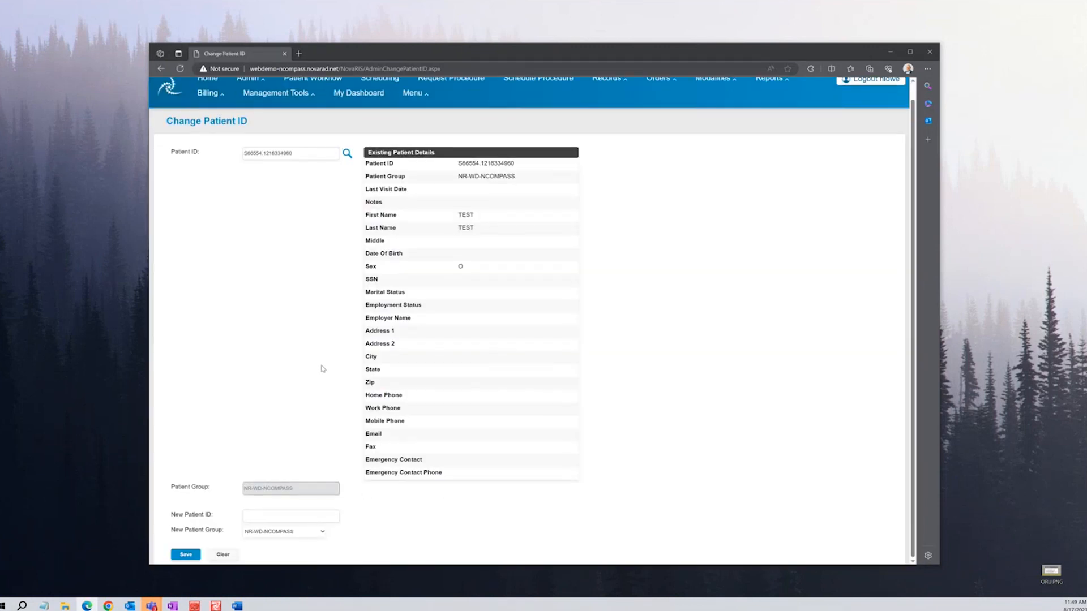
pyautogui.click(290, 516)
pyautogui.write('3546893153')
# Go to the Records > Merge Patients page
pyautogui.scroll(1, 723, 147)
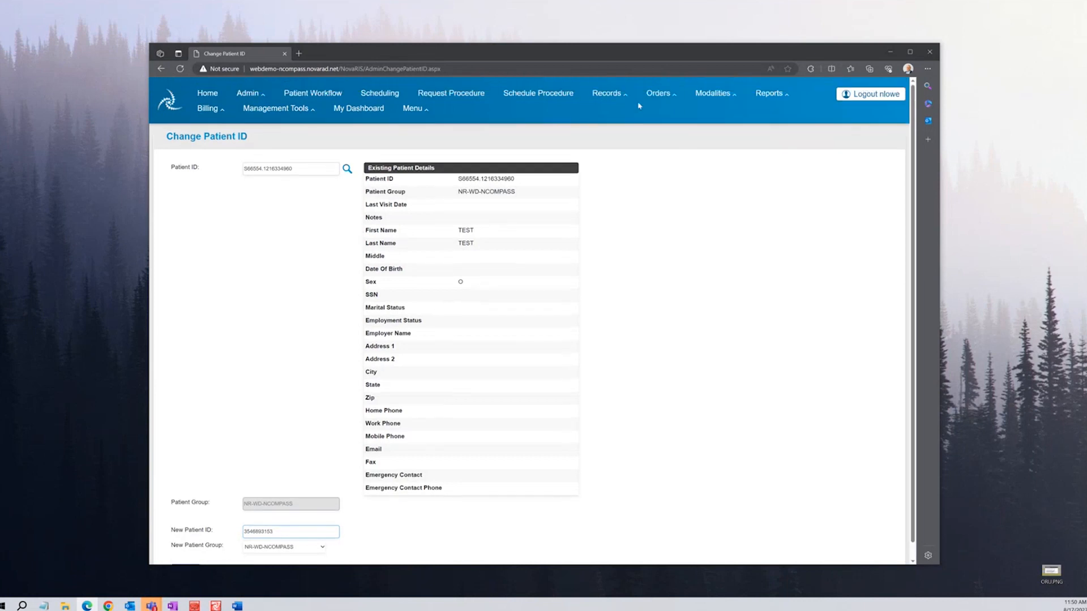
pyautogui.click(607, 93)
pyautogui.click(620, 125)
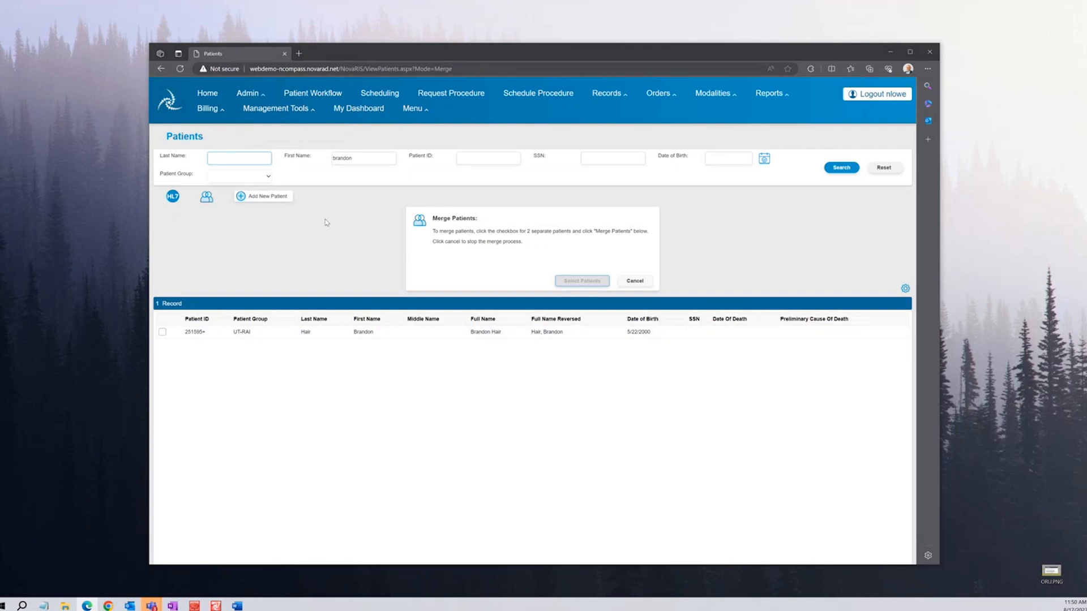
# Clear the leftover first name and search patients by last name 'test'
pyautogui.doubleClick(345, 157)
pyautogui.press('BackSpace')
pyautogui.click(255, 158)
pyautogui.write('test')
pyautogui.click(841, 167)
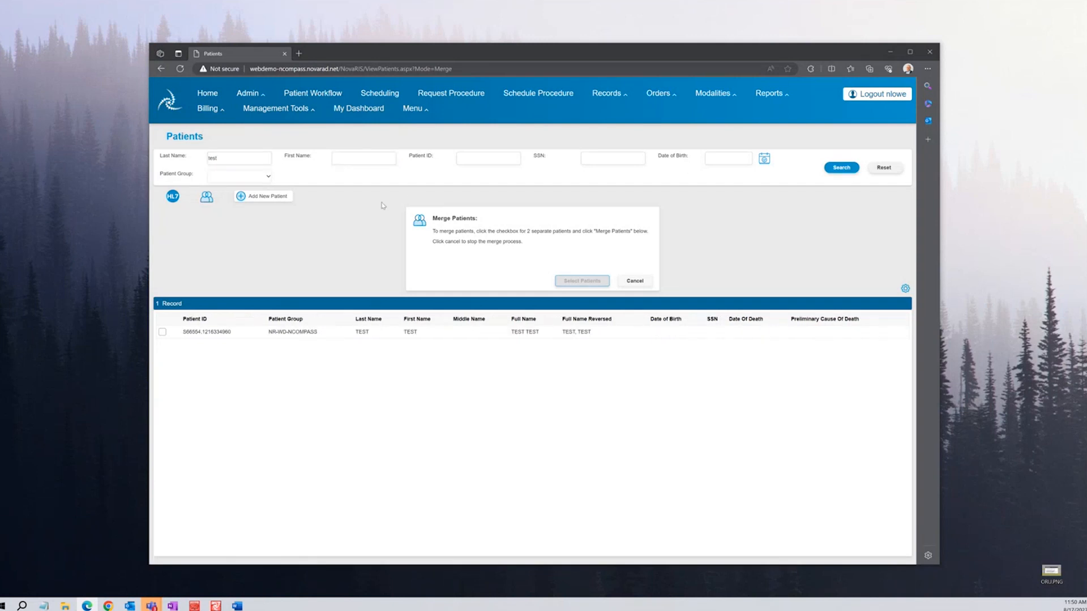
# Clear the last name to list all 64 patients, tick two, and compare them for merging
pyautogui.moveTo(252, 158); pyautogui.dragTo(211, 158)
pyautogui.press('BackSpace')
pyautogui.click(845, 169)
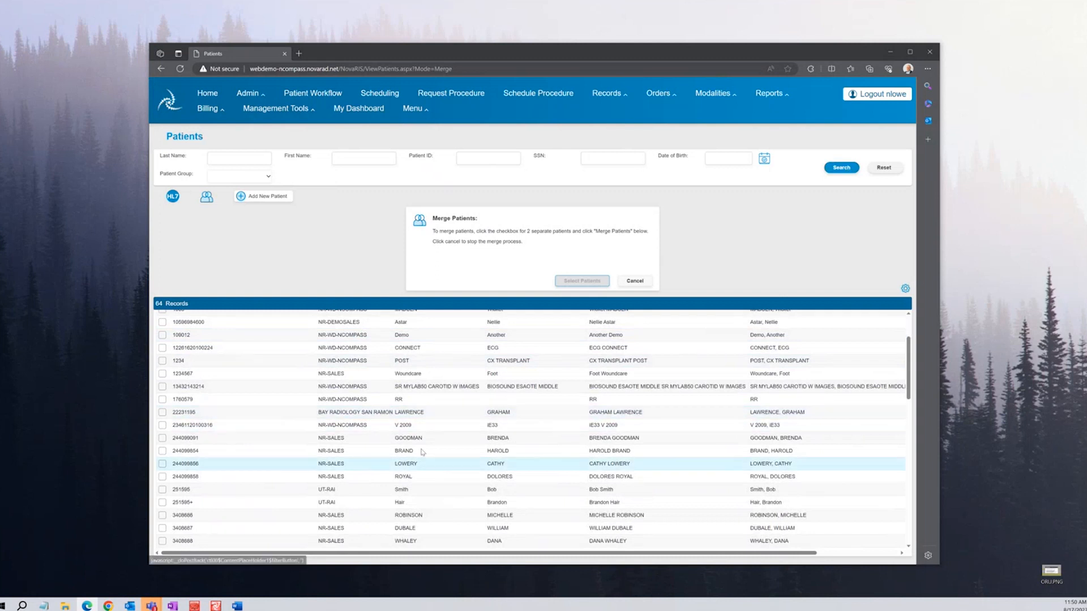
pyautogui.scroll(-2, 208, 484)
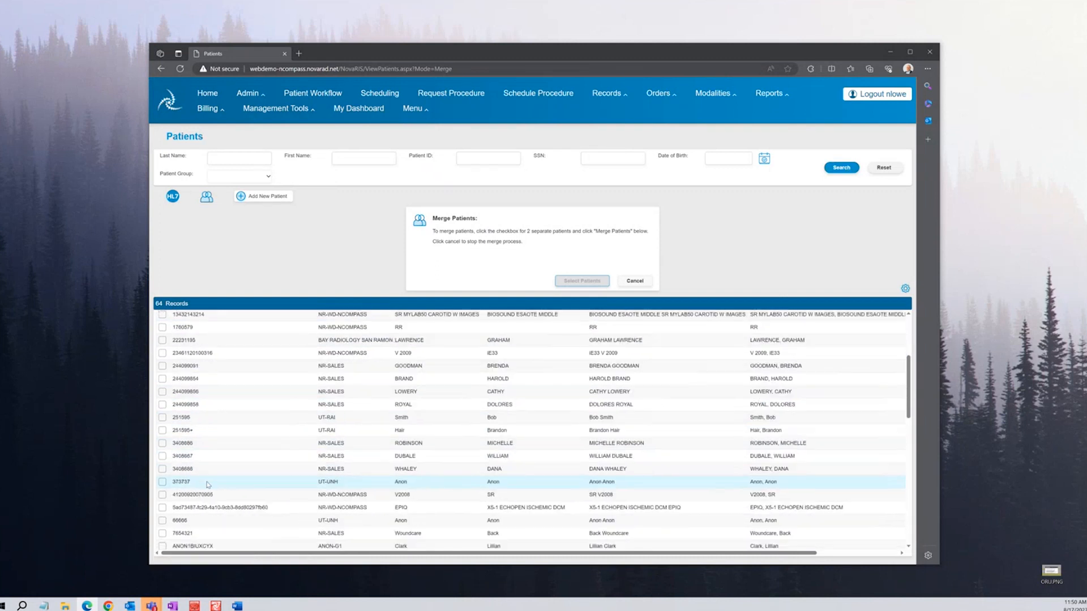
pyautogui.scroll(-2, 205, 485)
pyautogui.click(163, 474)
pyautogui.click(163, 487)
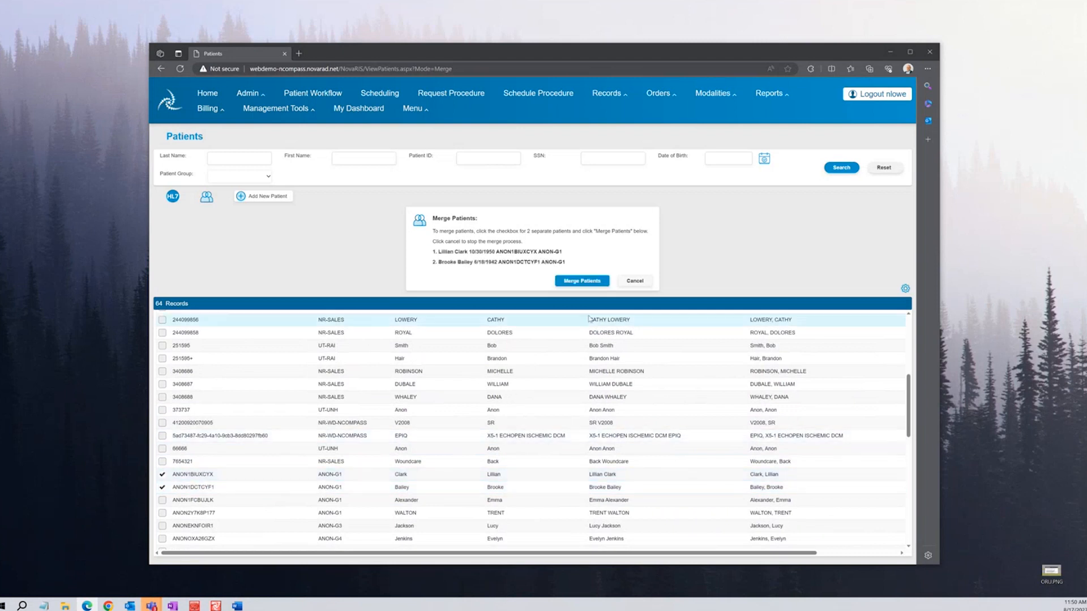
pyautogui.click(588, 285)
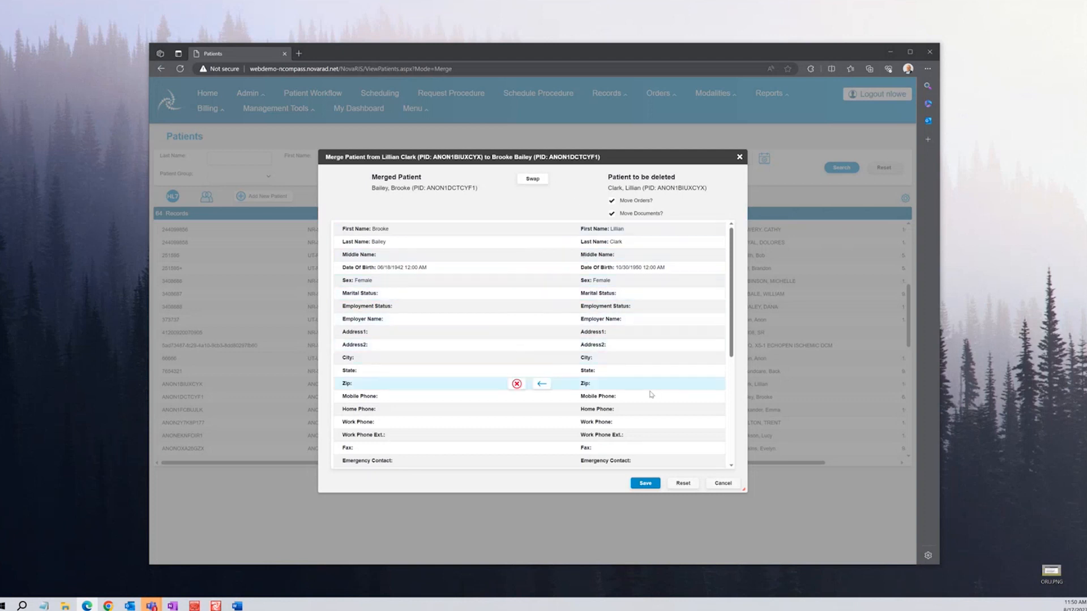
# Scroll through the two patients' merge fields, then cancel without merging
pyautogui.scroll(-3, 648, 396)
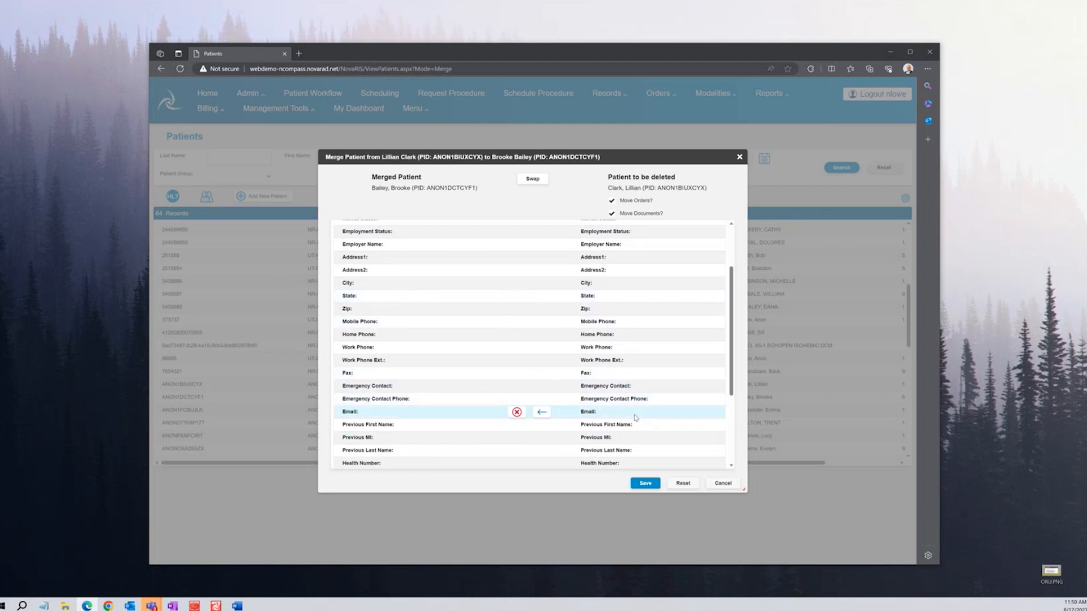
pyautogui.scroll(-1, 580, 412)
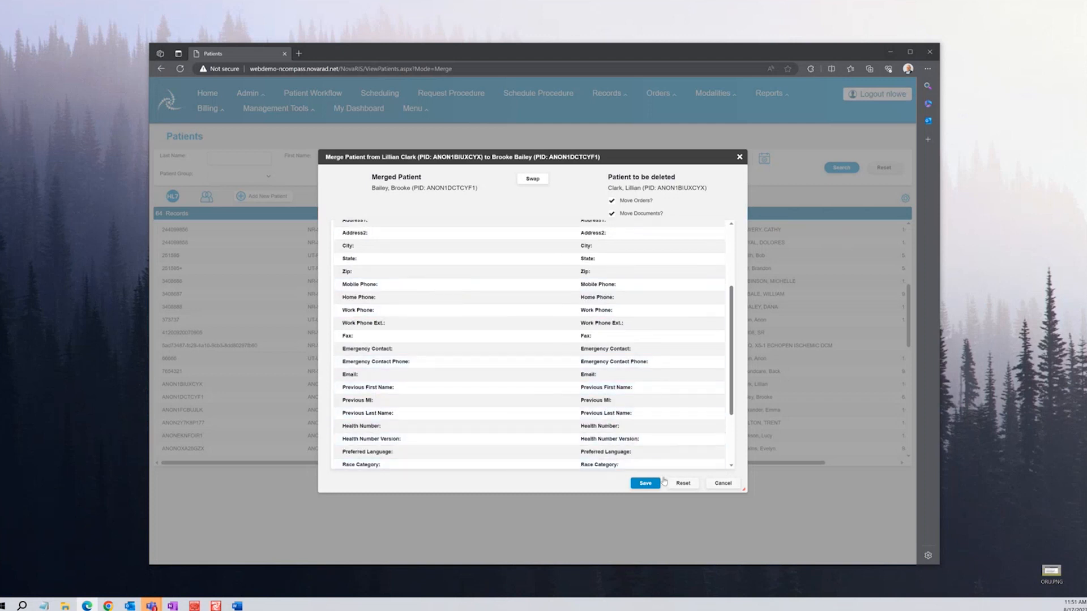
pyautogui.click(722, 482)
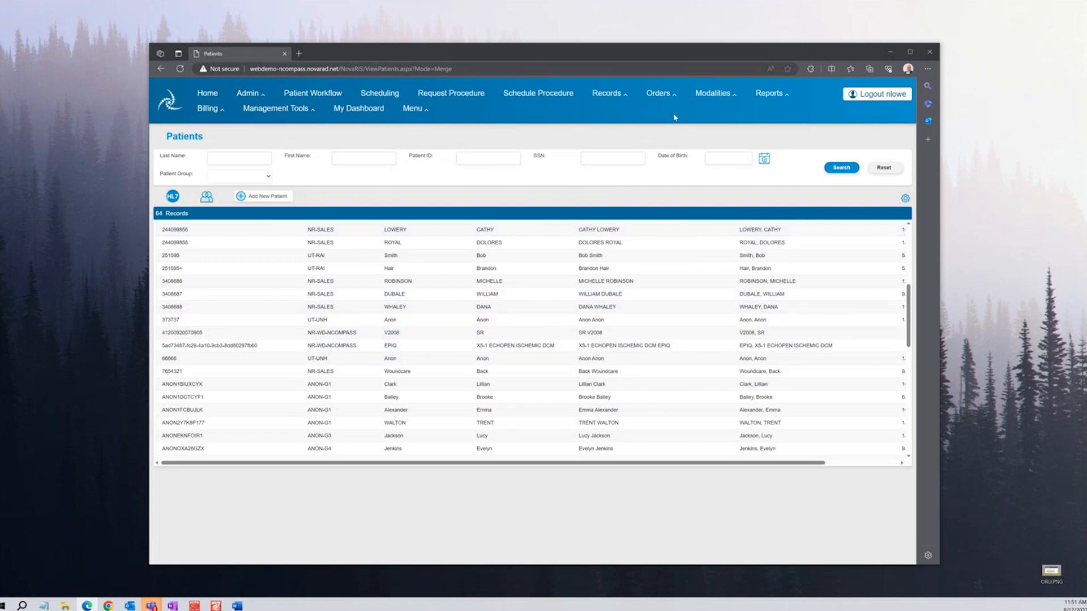
# Open Reports > Diagnostic Reports and show actions for the CHEST PA & LATERAL report
pyautogui.click(777, 96)
pyautogui.click(778, 109)
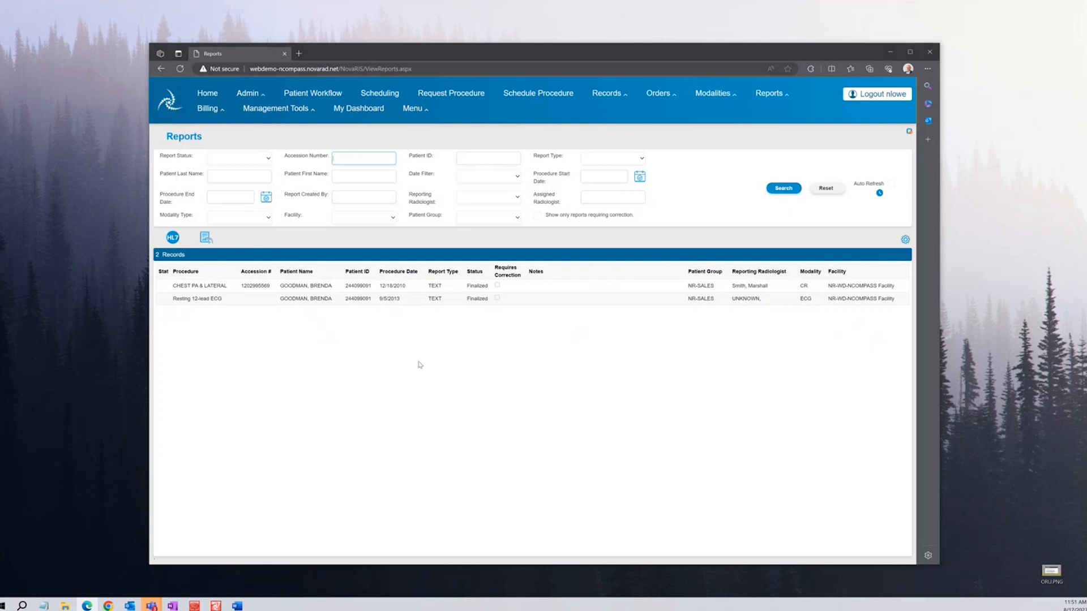
pyautogui.click(301, 286)
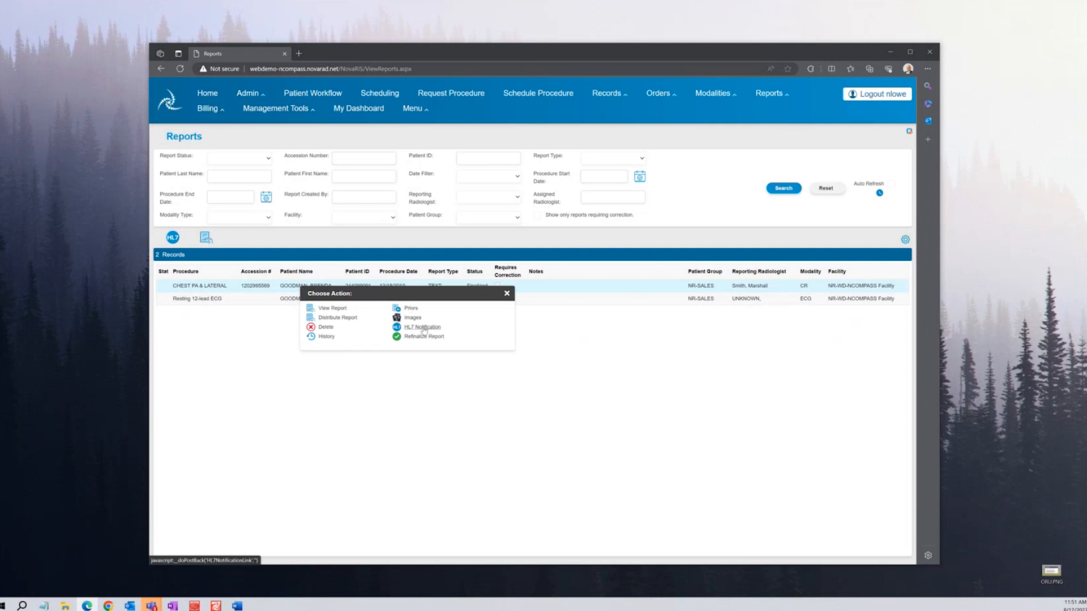
pyautogui.doubleClick(1050, 572)
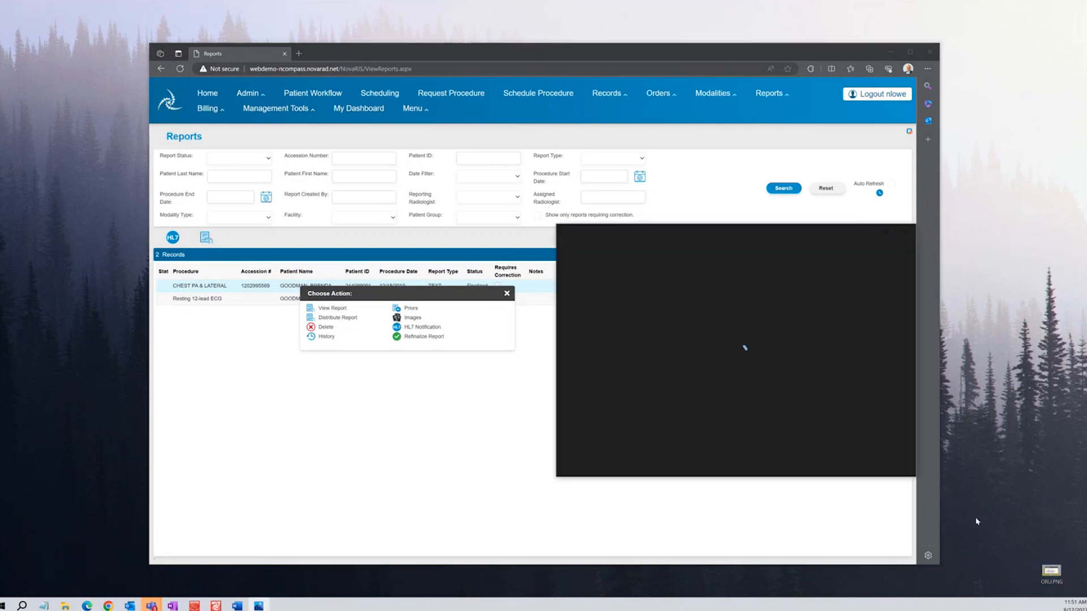
pyautogui.moveTo(650, 234); pyautogui.dragTo(627, 182)
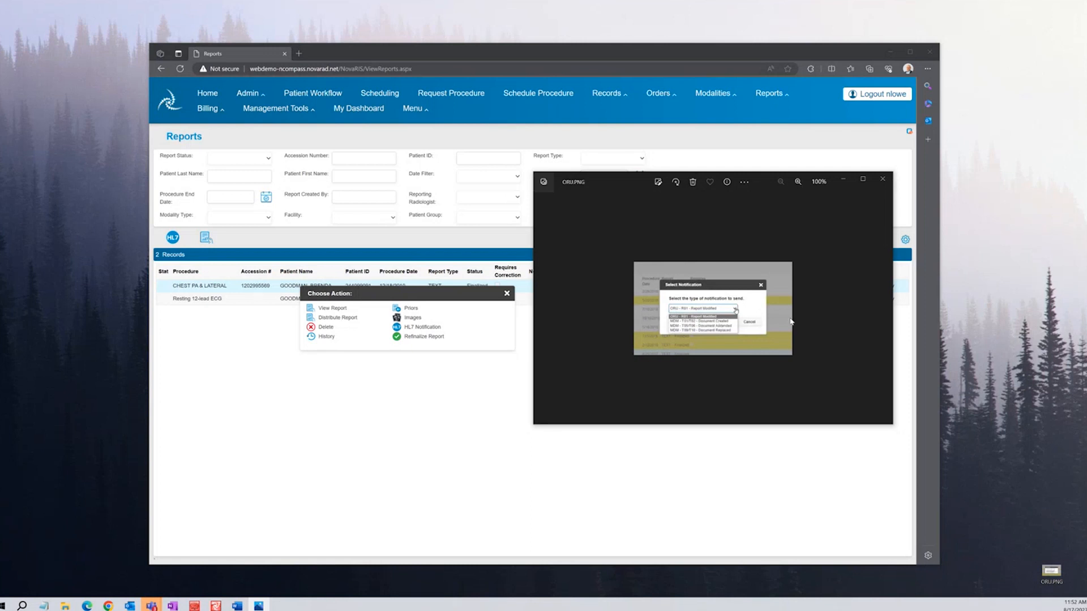
pyautogui.click(882, 179)
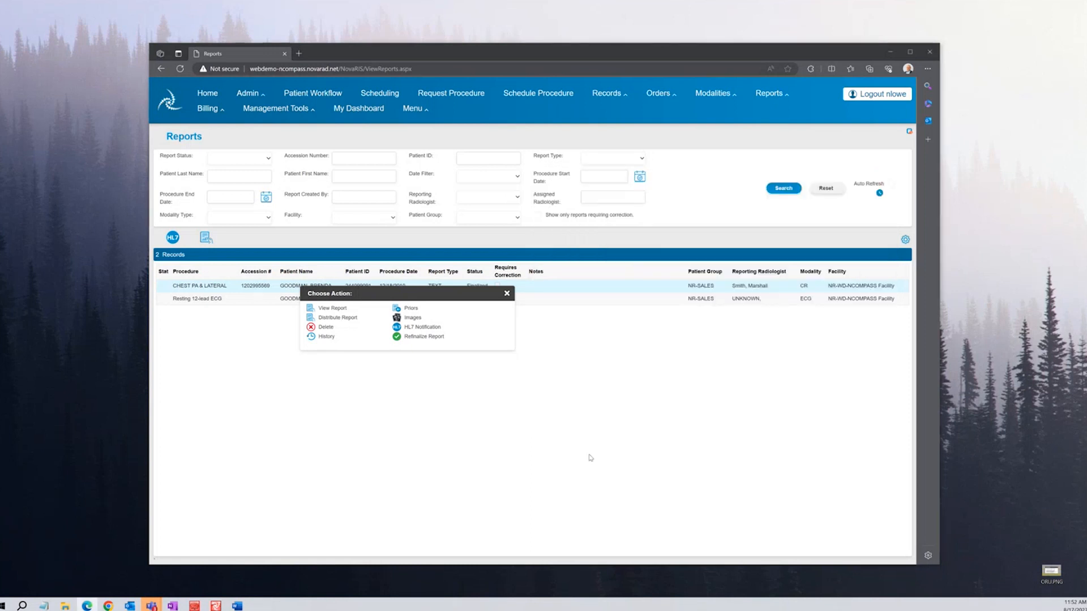
# Choose Refinalize Report for CHEST PA & LATERAL and confirm the redistribution with Yes
pyautogui.click(624, 401)
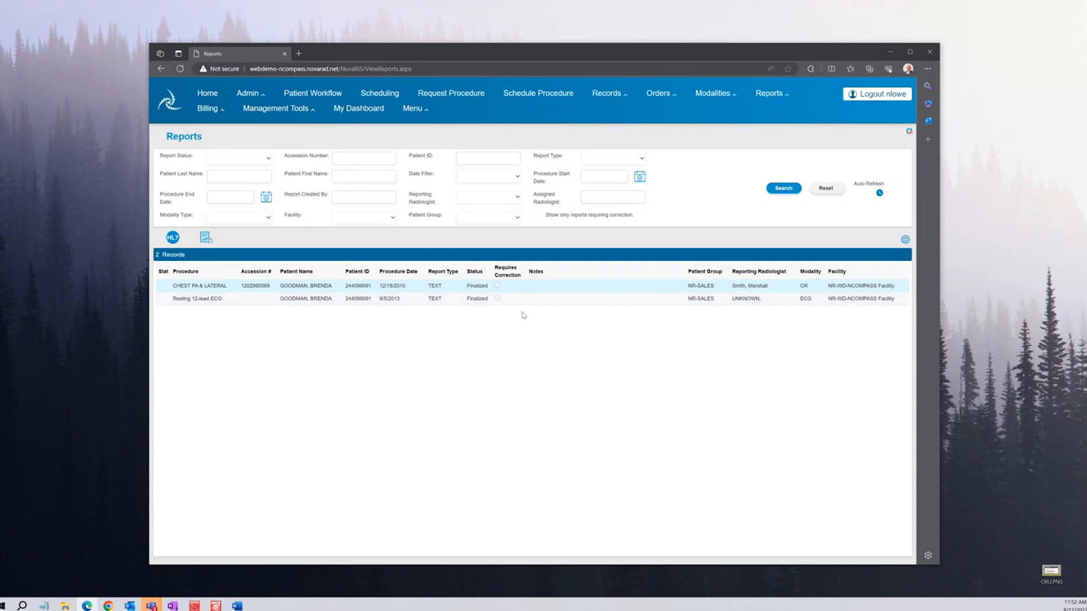
pyautogui.click(317, 287)
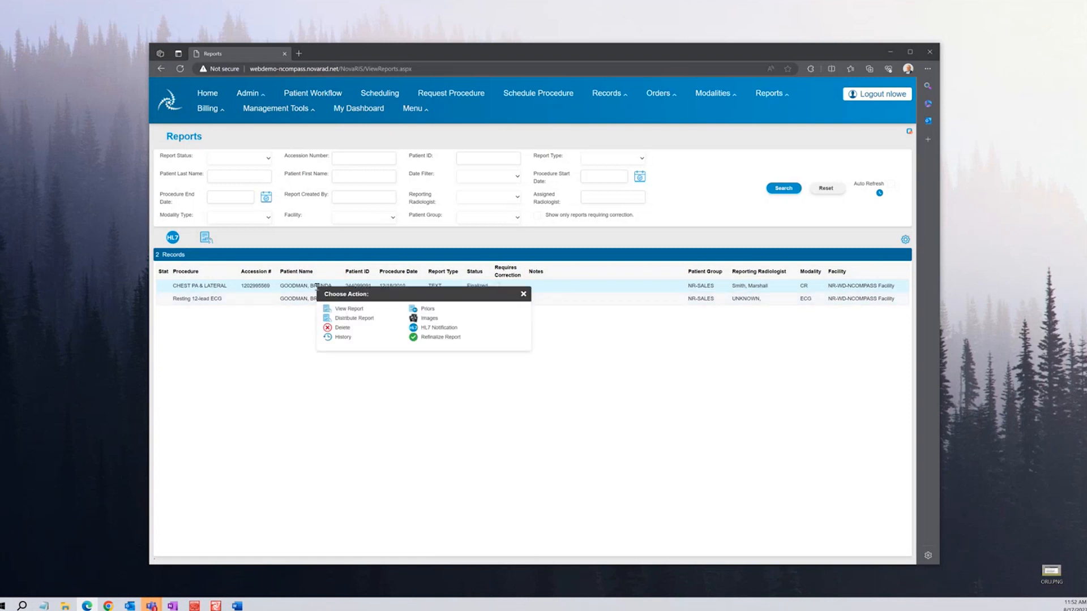
pyautogui.click(287, 347)
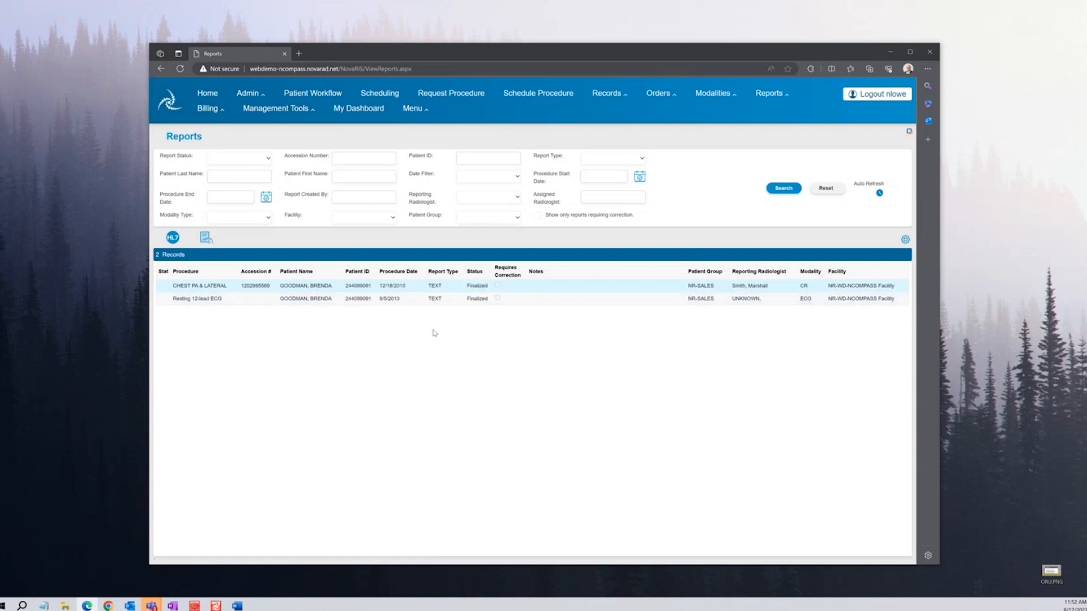
pyautogui.click(330, 285)
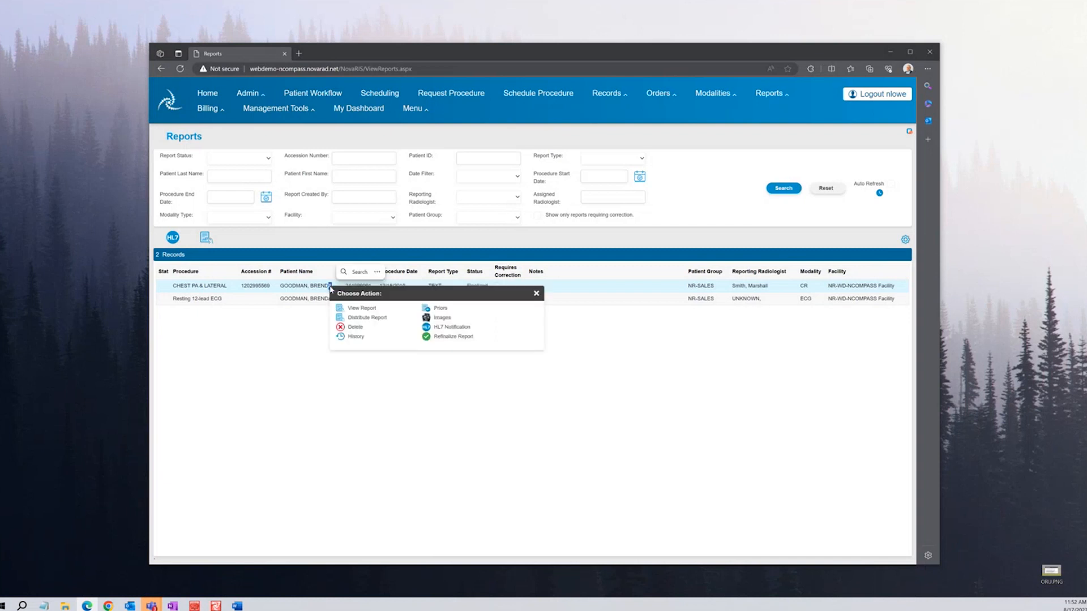
pyautogui.click(447, 337)
pyautogui.click(565, 343)
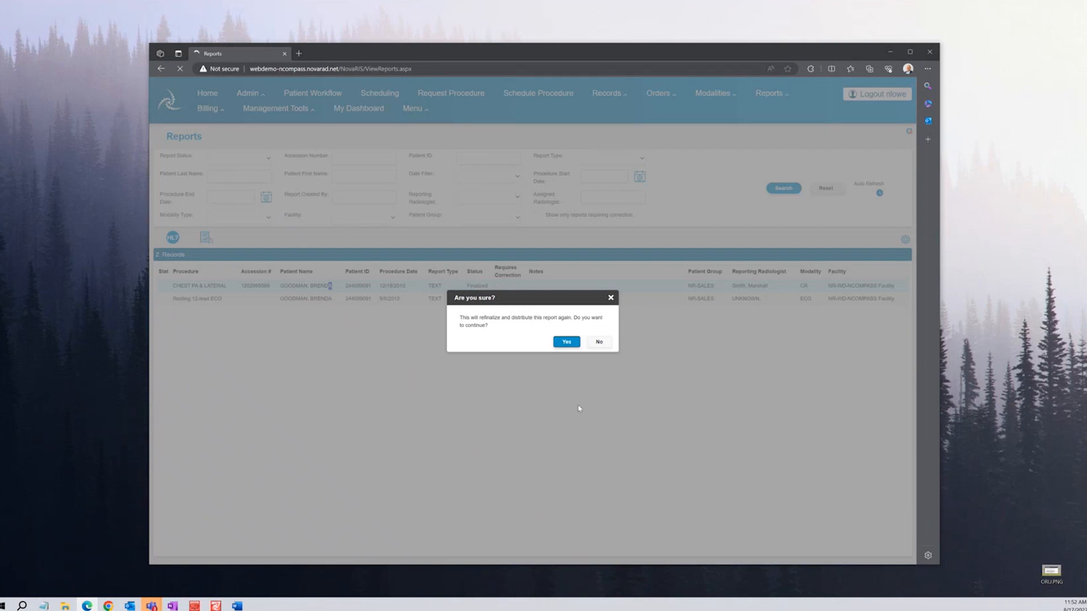